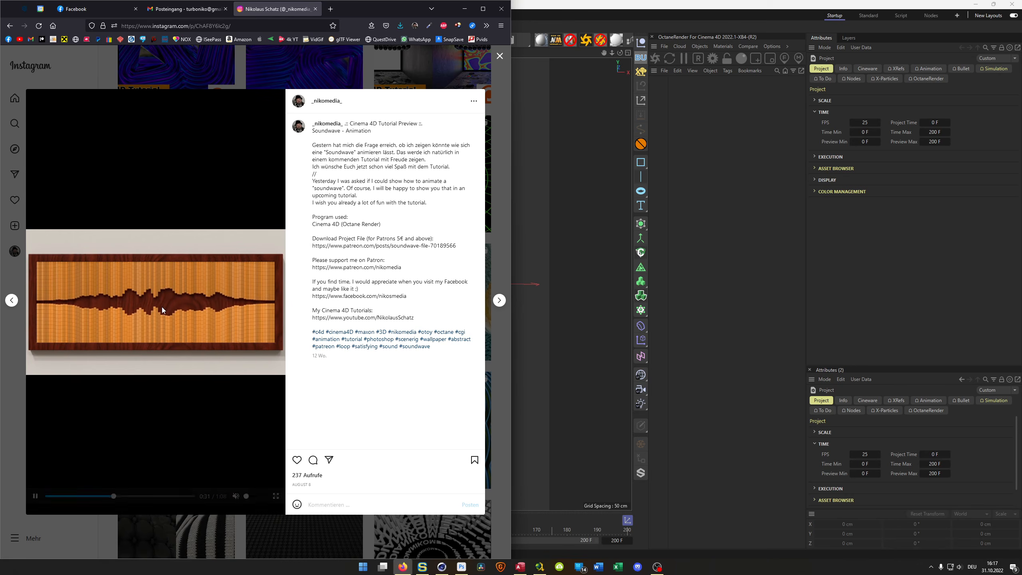
- In Cinema 4D, add a cube and set its size to 3 cm in X, 50 cm in Y and 3 cm in Z
{"action": "left_click", "coordinate": [597, 24]}
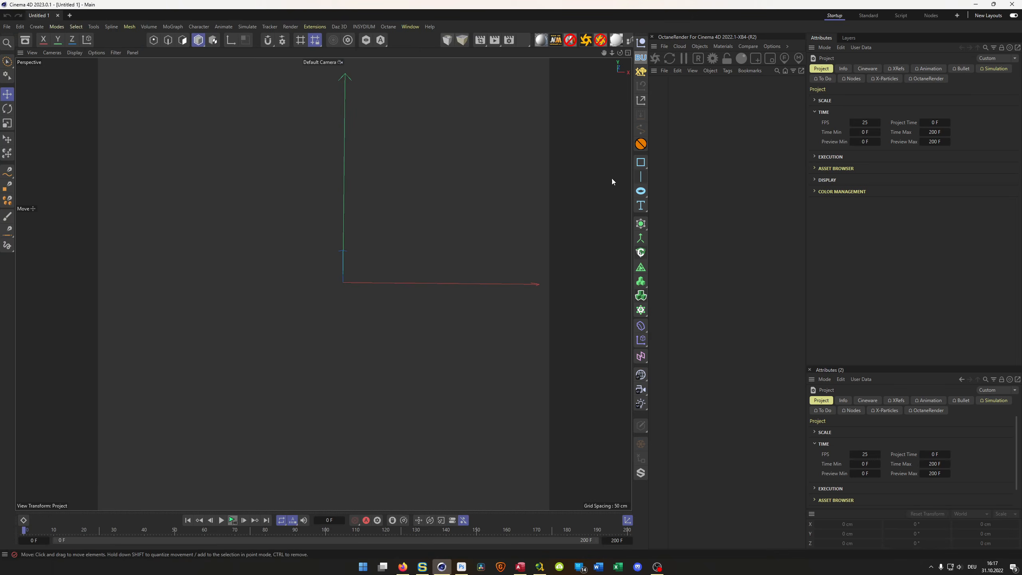
{"action": "left_click", "coordinate": [640, 191]}
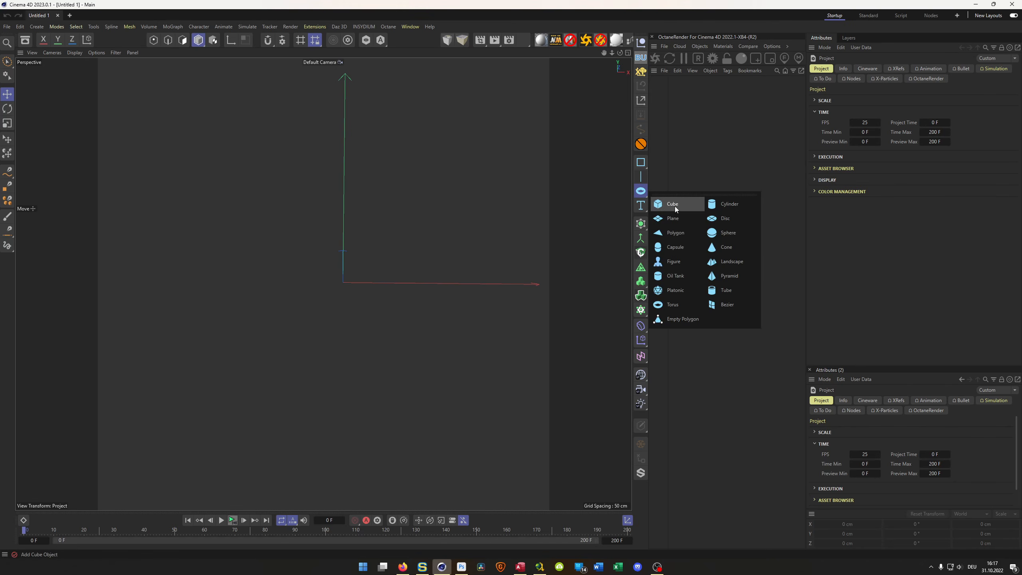
{"action": "left_click", "coordinate": [672, 203]}
{"action": "left_click", "coordinate": [873, 89]}
{"action": "type", "text": "3"}
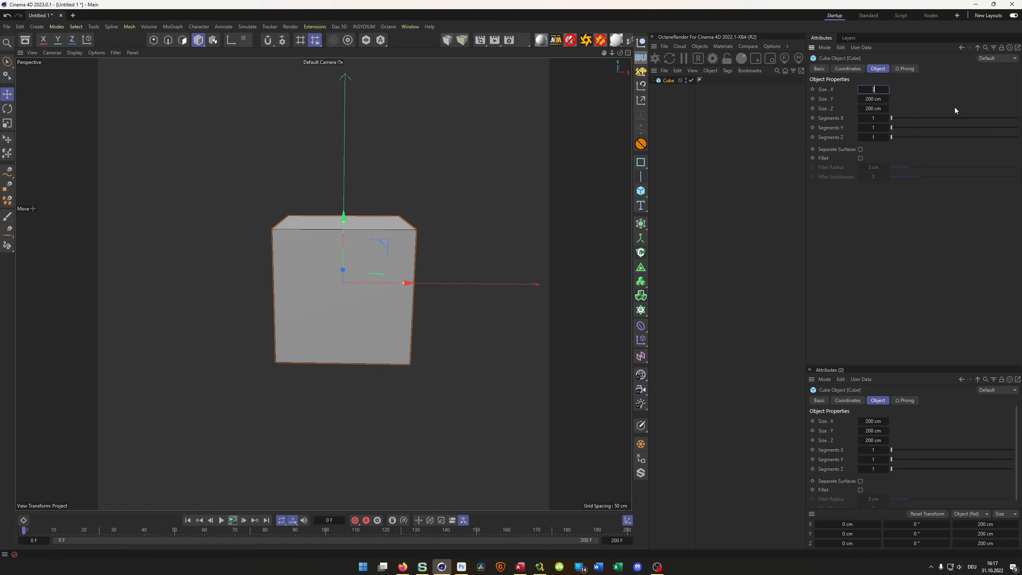
{"action": "key", "text": "Tab"}
{"action": "type", "text": "50"}
{"action": "key", "text": "Tab"}
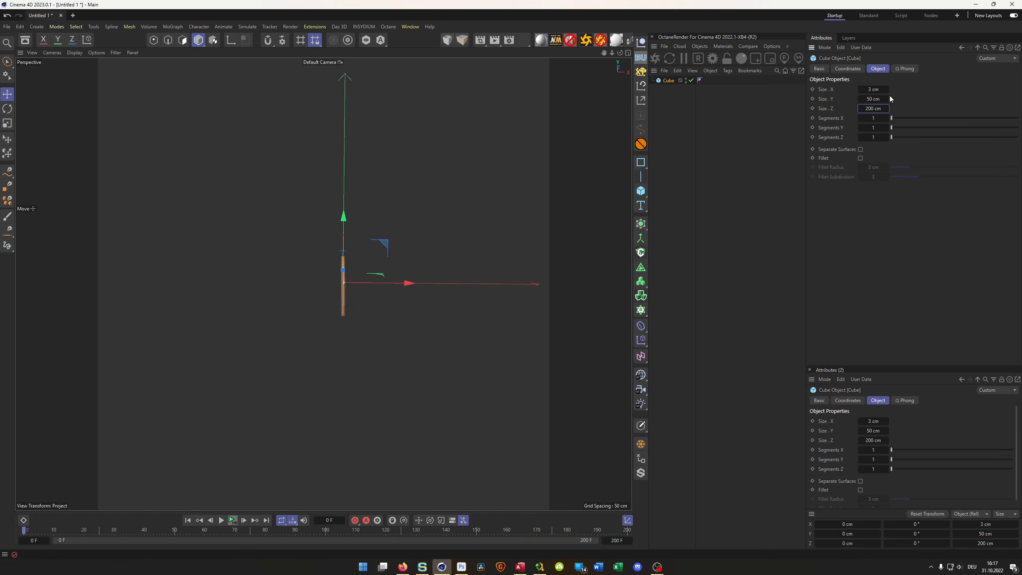
{"action": "type", "text": "3"}
{"action": "key", "text": "Return"}
{"action": "mouse_move", "coordinate": [334, 283]}
{"action": "left_mouse_down", "text": "alt"}
{"action": "mouse_move", "coordinate": [384, 273]}
{"action": "mouse_move", "coordinate": [431, 227]}
{"action": "mouse_move", "coordinate": [329, 266]}
{"action": "mouse_move", "coordinate": [316, 259]}
{"action": "mouse_move", "coordinate": [361, 272]}
{"action": "mouse_move", "coordinate": [291, 254]}
{"action": "mouse_move", "coordinate": [321, 249]}
{"action": "left_mouse_up", "text": "alt"}
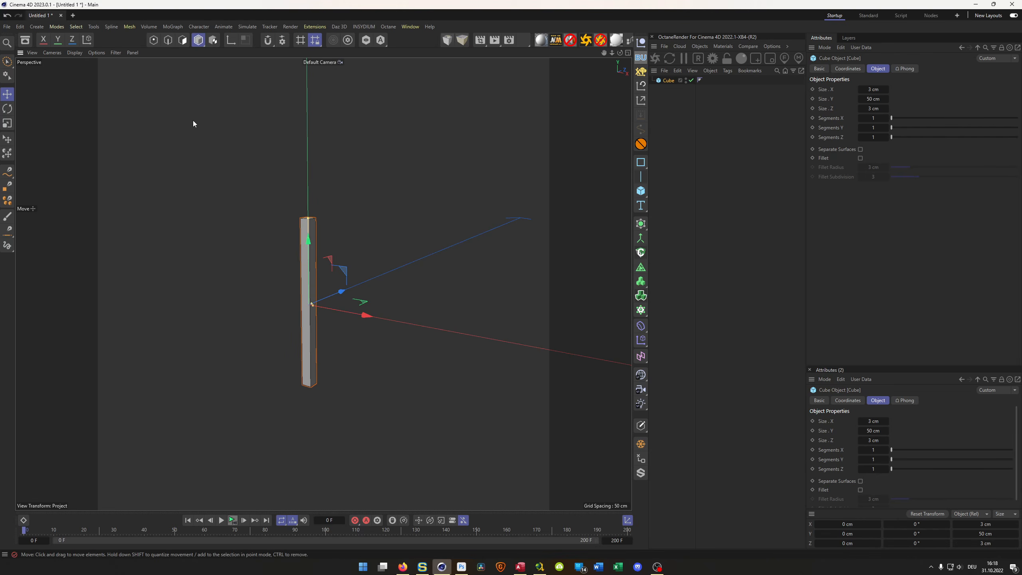
- Look through the favorite assets for the Geometry Axis node operator
{"action": "left_click", "coordinate": [24, 41]}
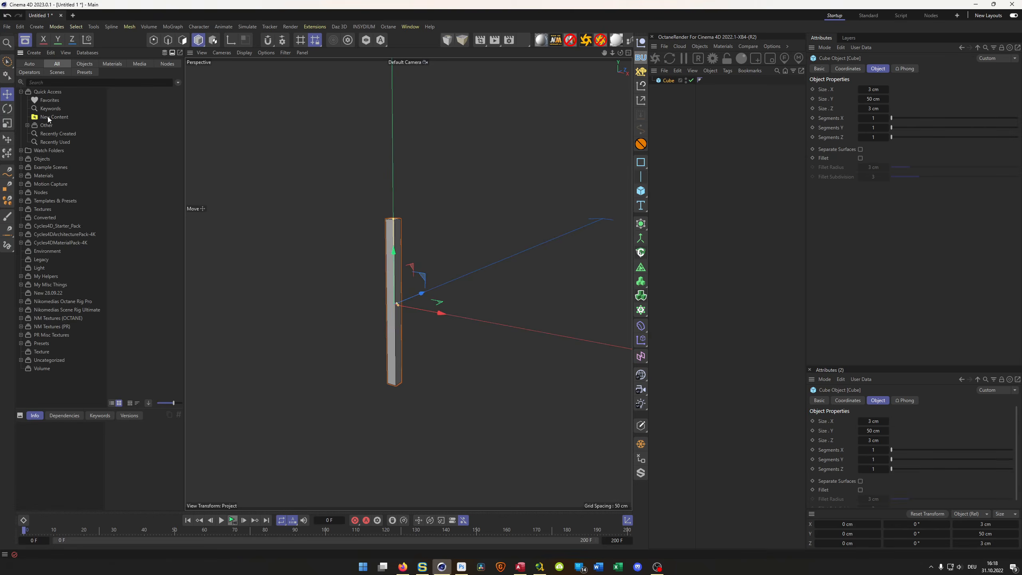
{"action": "left_click", "coordinate": [51, 100]}
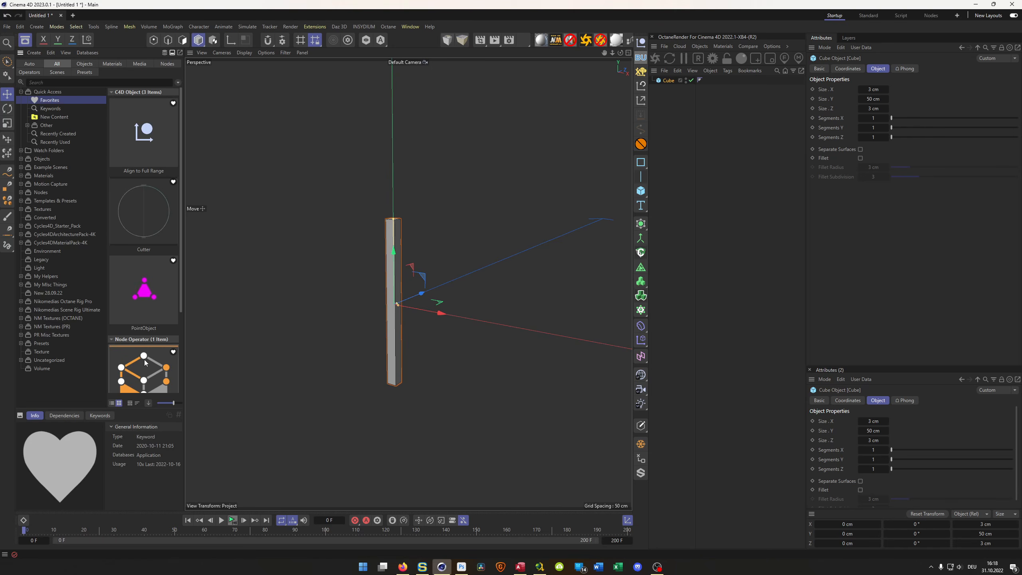
{"action": "scroll", "coordinate": [143, 363], "scroll_direction": "down", "scroll_amount": 1}
{"action": "scroll", "coordinate": [142, 365], "scroll_direction": "down", "scroll_amount": 1}
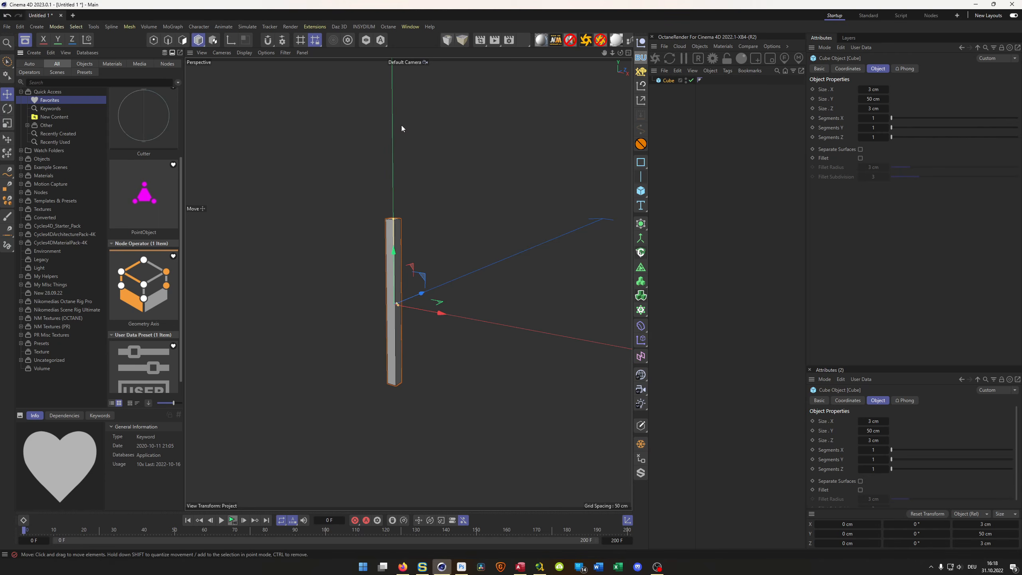
{"action": "left_click", "coordinate": [25, 41]}
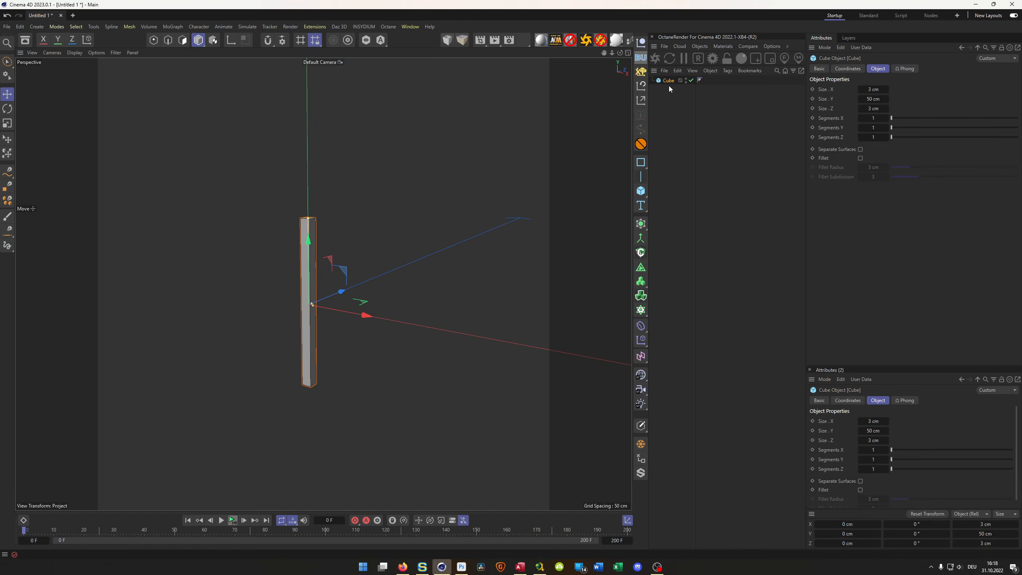
- Make the cube editable and use Axis Center with Y at 100 % to move its axis to the upper end
{"action": "key", "text": "c"}
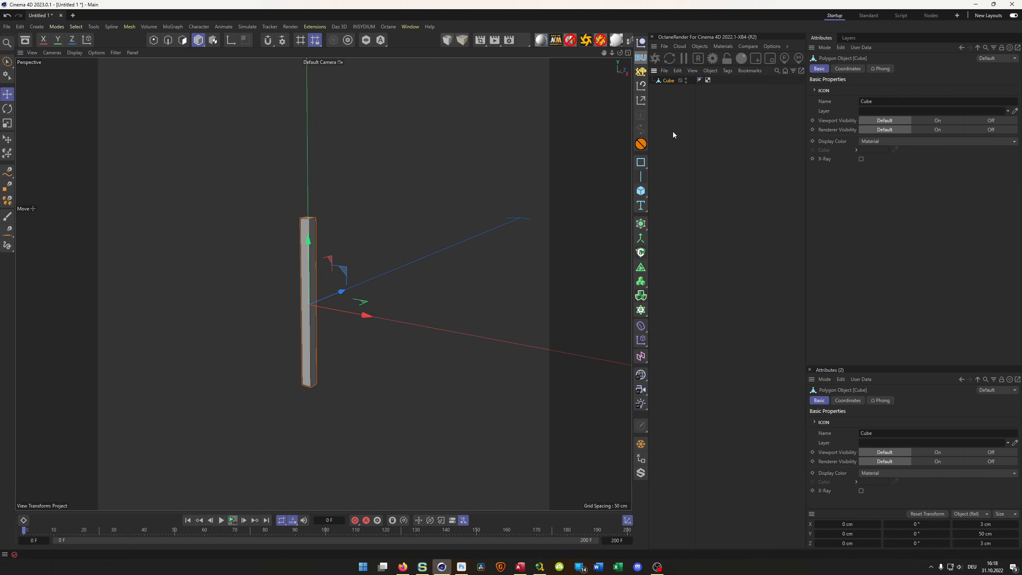
{"action": "left_click", "coordinate": [643, 99]}
{"action": "left_click_drag", "start_coordinate": [669, 158], "coordinate": [686, 156]}
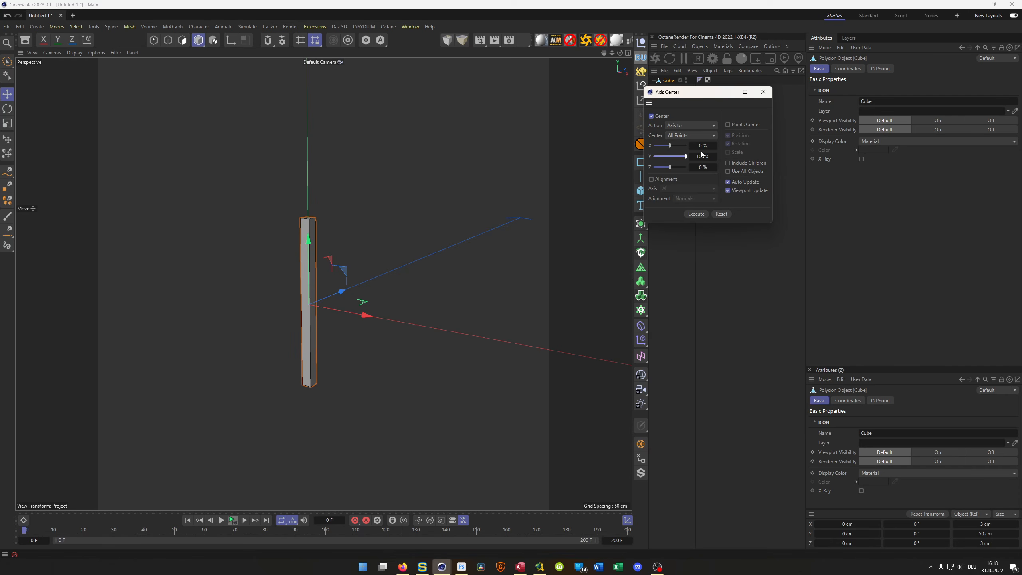
{"action": "left_click", "coordinate": [704, 215]}
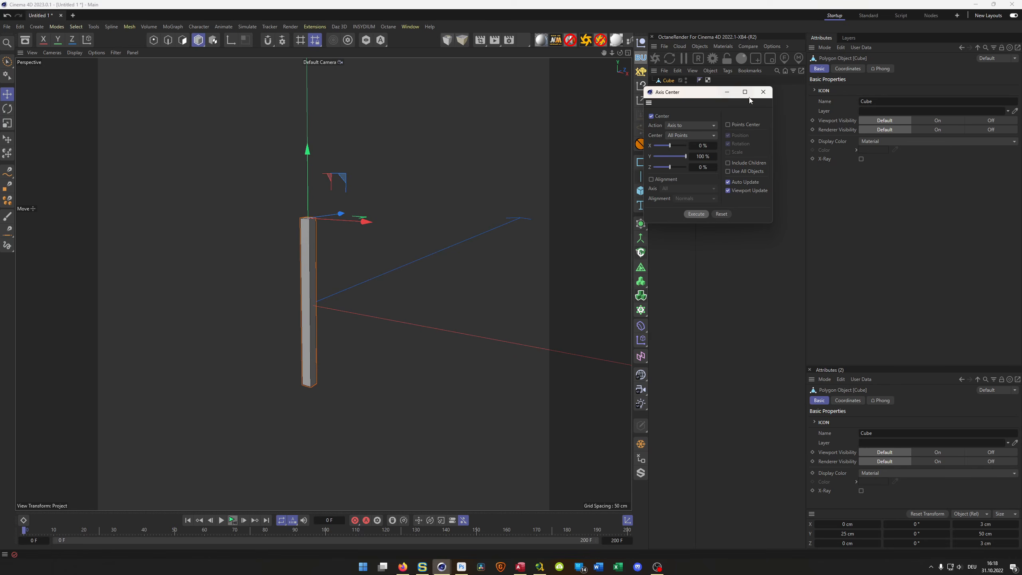
{"action": "left_click", "coordinate": [762, 92]}
{"action": "left_click_drag", "start_coordinate": [271, 268], "coordinate": [320, 241], "text": "alt"}
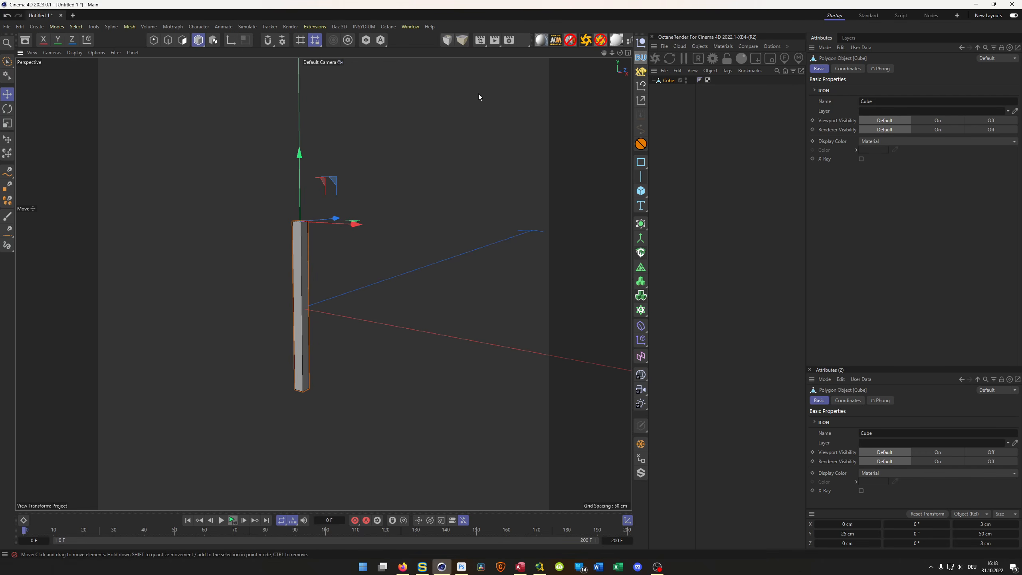
- Search the available commands for "axis cen" to locate the Axis Center command
{"action": "key", "text": "shift+c"}
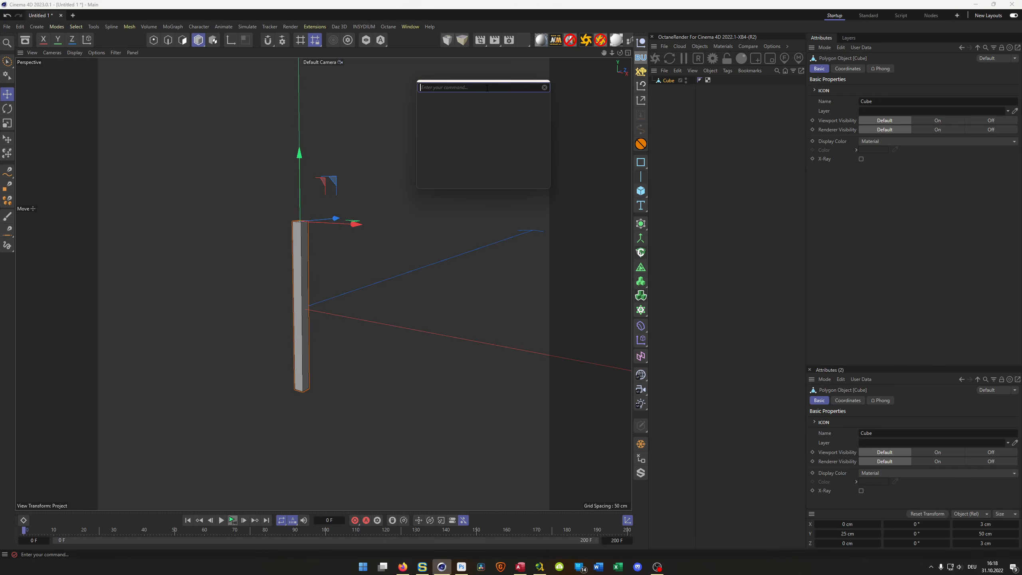
{"action": "type", "text": "axis cen"}
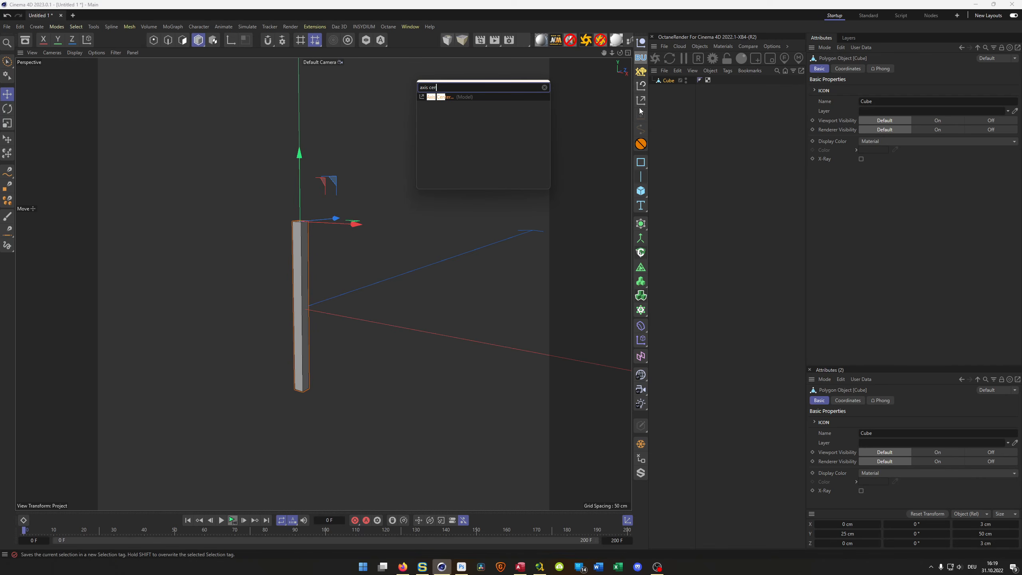
{"action": "left_click", "coordinate": [559, 100]}
{"action": "left_click", "coordinate": [564, 99]}
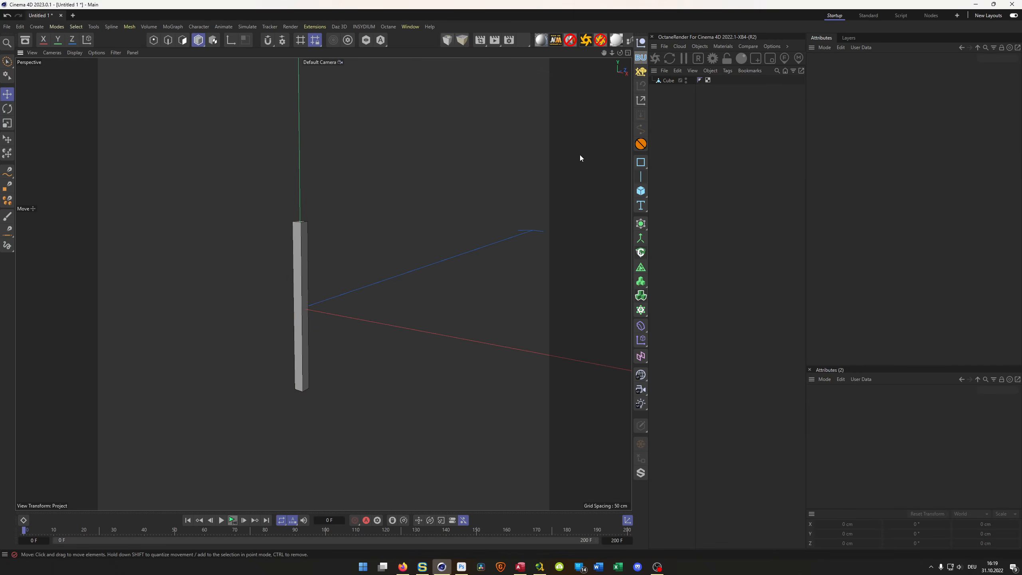
{"action": "left_click", "coordinate": [669, 81]}
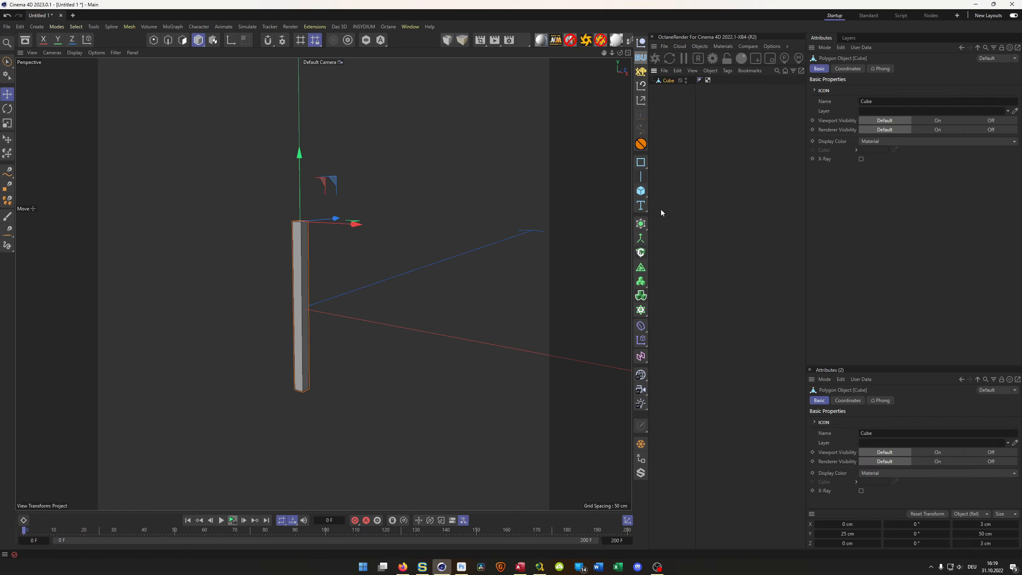
{"action": "left_click", "coordinate": [641, 224]}
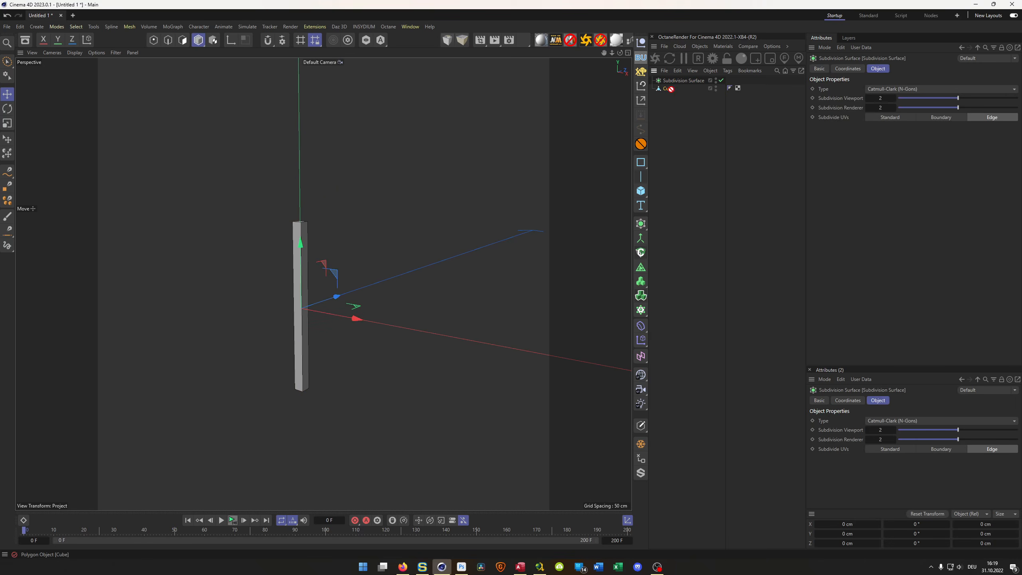
{"action": "key", "text": "Delete"}
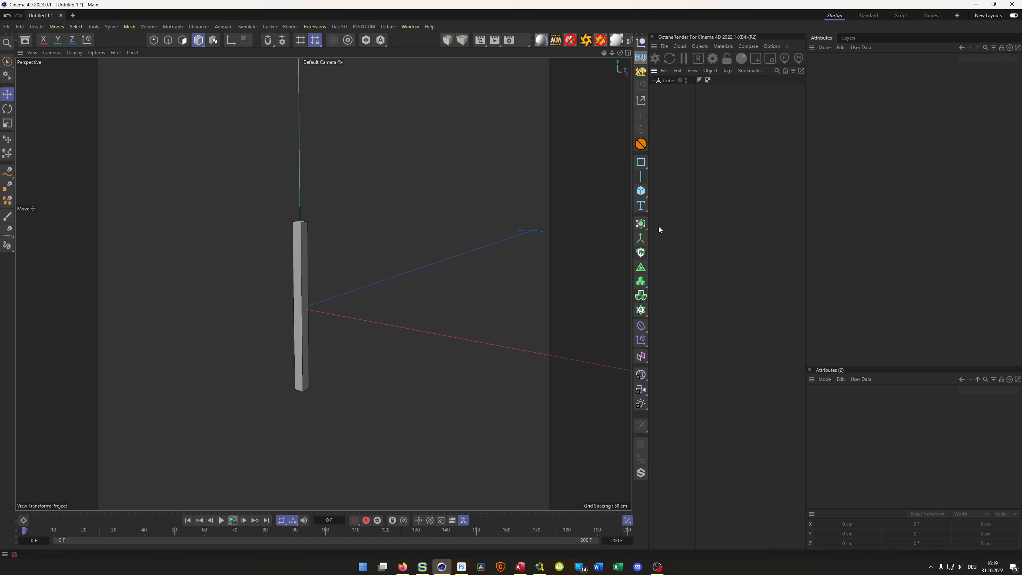
- Put the cube into a new Cloner in Grid mode, with a Z count of 1 and an X size of 3 cm
{"action": "left_click", "coordinate": [641, 310]}
{"action": "left_click_drag", "start_coordinate": [664, 90], "coordinate": [678, 81]}
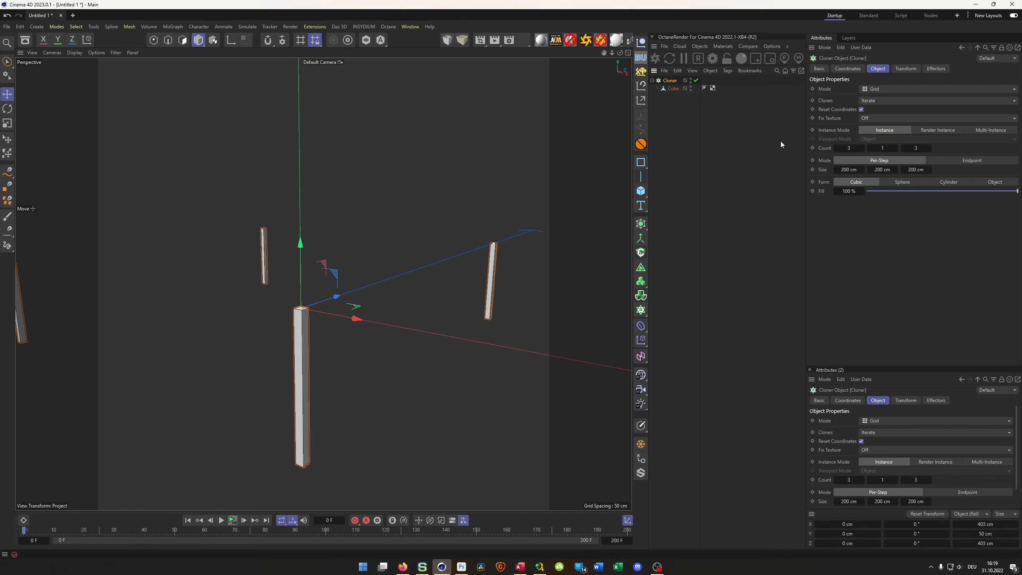
{"action": "left_click", "coordinate": [915, 147]}
{"action": "type", "text": "1"}
{"action": "key", "text": "Return"}
{"action": "key", "text": "Tab"}
{"action": "type", "text": "3"}
{"action": "key", "text": "Return"}
{"action": "left_click_drag", "start_coordinate": [351, 392], "coordinate": [349, 266], "text": "alt"}
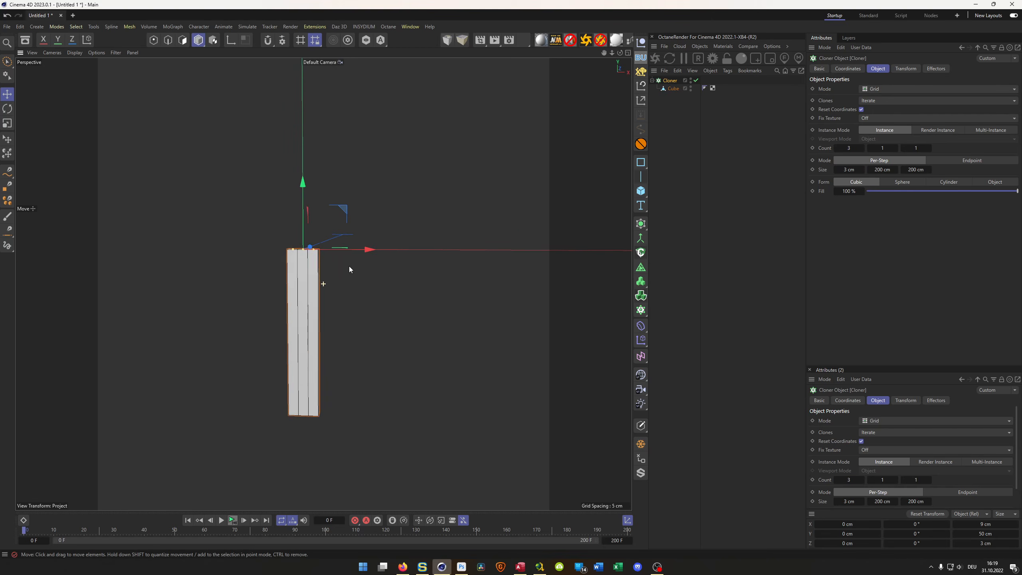
- Set the Cloner's X count to 80 to form a long row of bars
{"action": "left_click", "coordinate": [849, 149]}
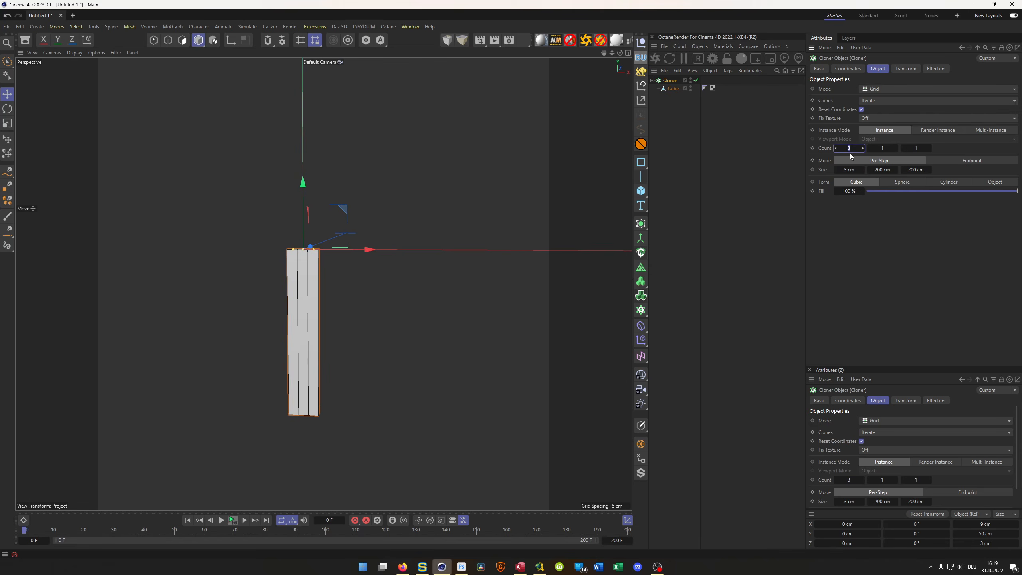
{"action": "type", "text": "80"}
{"action": "key", "text": "Return"}
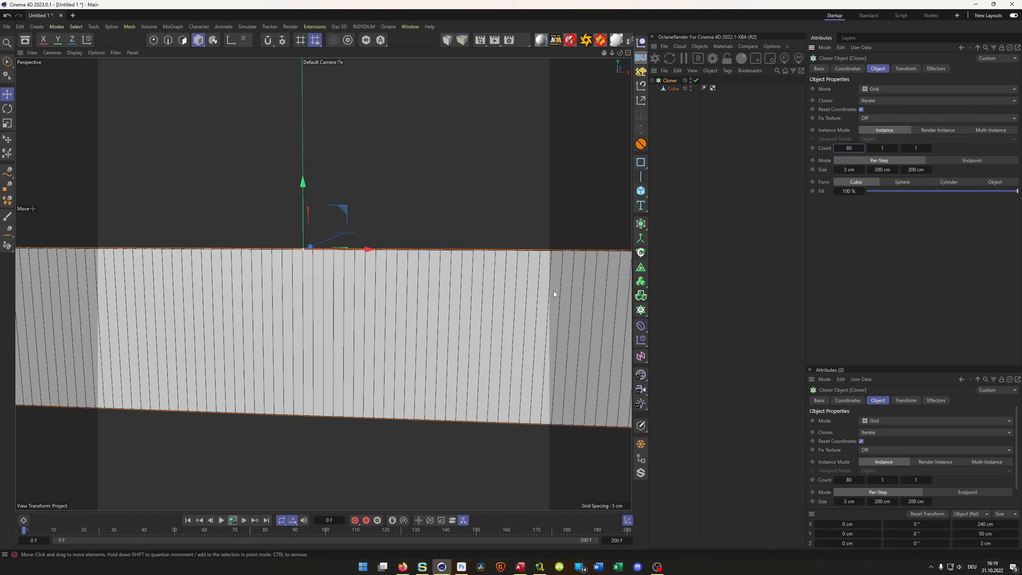
- In the front view, raise the Cloner 50 cm along Y so the bars stand on the X axis
{"action": "scroll", "coordinate": [303, 320], "scroll_direction": "down", "scroll_amount": 3}
{"action": "left_click_drag", "start_coordinate": [304, 320], "coordinate": [309, 334], "text": "alt"}
{"action": "middle_click_drag", "start_coordinate": [309, 334], "coordinate": [305, 272], "text": "alt"}
{"action": "scroll", "coordinate": [316, 299], "scroll_direction": "up", "scroll_amount": 3}
{"action": "mouse_move", "coordinate": [305, 276]}
{"action": "left_mouse_down", "text": "alt"}
{"action": "mouse_move", "coordinate": [323, 271]}
{"action": "mouse_move", "coordinate": [310, 289]}
{"action": "left_mouse_up", "text": "alt"}
{"action": "middle_click", "coordinate": [362, 378]}
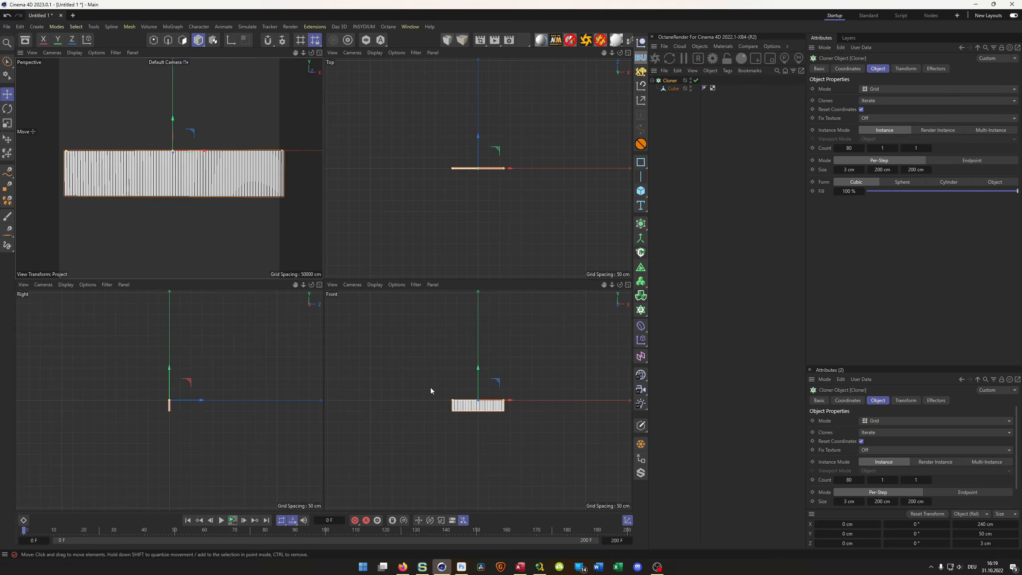
{"action": "middle_click", "coordinate": [430, 387]}
{"action": "scroll", "coordinate": [362, 266], "scroll_direction": "up", "scroll_amount": 5}
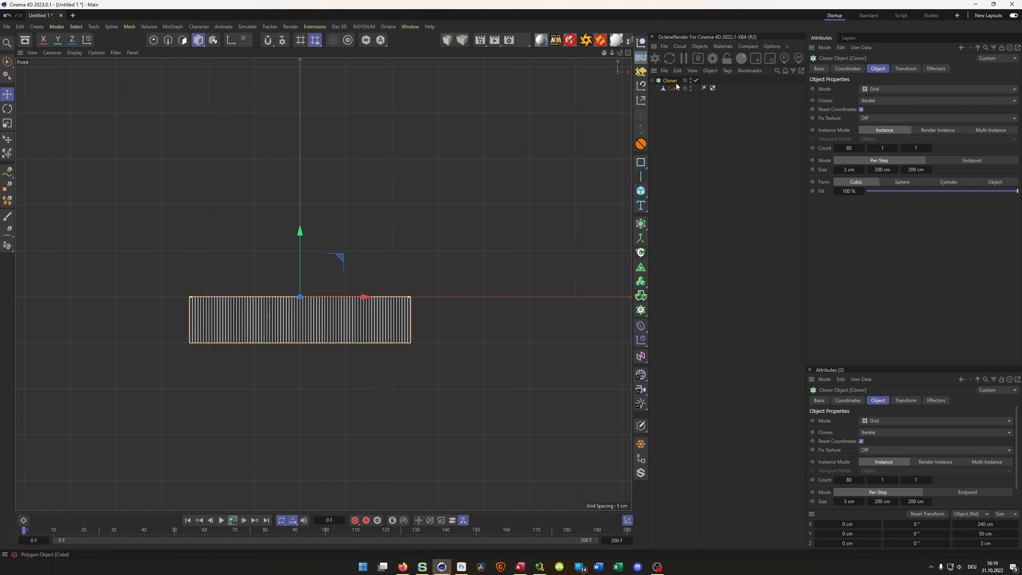
{"action": "left_click_drag", "start_coordinate": [304, 236], "coordinate": [304, 192]}
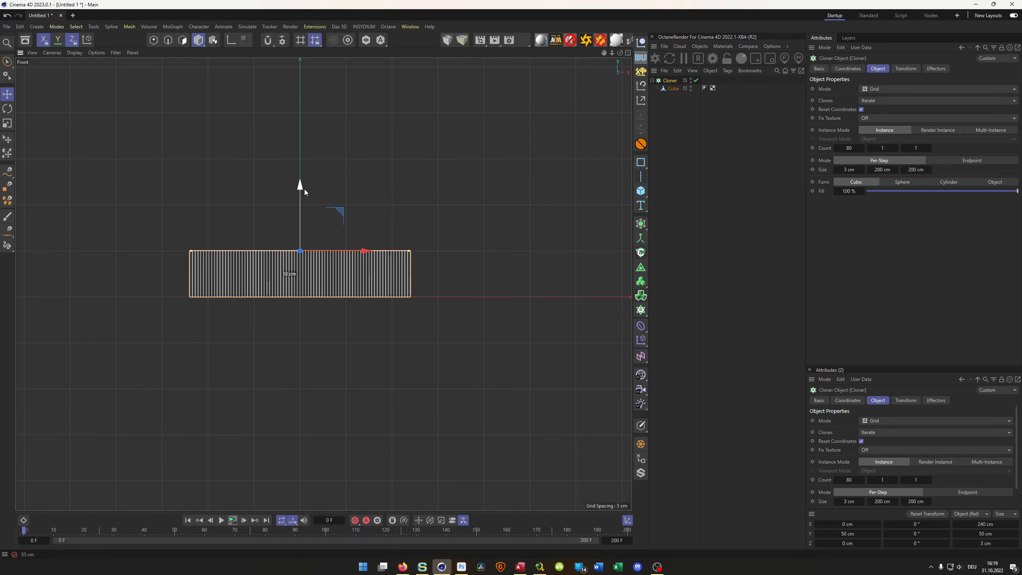
- Add a Sound effector to the Cloner and load 038.mp3 from the SoundWave_OCTANE folder as its sound track
{"action": "middle_click", "coordinate": [324, 369]}
{"action": "middle_click", "coordinate": [313, 221]}
{"action": "middle_click_drag", "start_coordinate": [314, 218], "coordinate": [300, 283], "text": "alt"}
{"action": "left_click_drag", "start_coordinate": [301, 286], "coordinate": [350, 281], "text": "alt"}
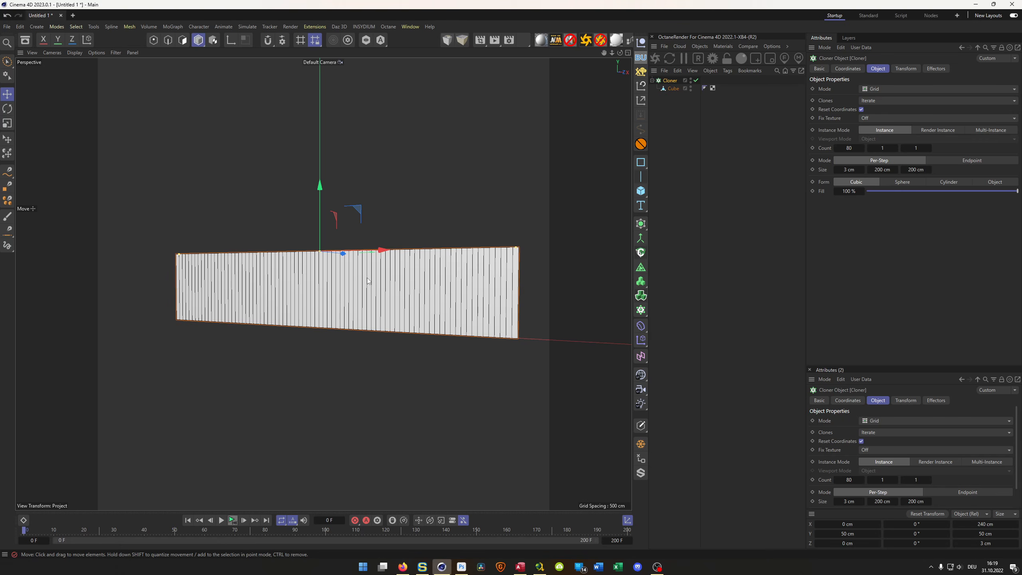
{"action": "middle_click_drag", "start_coordinate": [377, 277], "coordinate": [325, 281], "text": "alt"}
{"action": "left_click_drag", "start_coordinate": [317, 284], "coordinate": [353, 265], "text": "alt"}
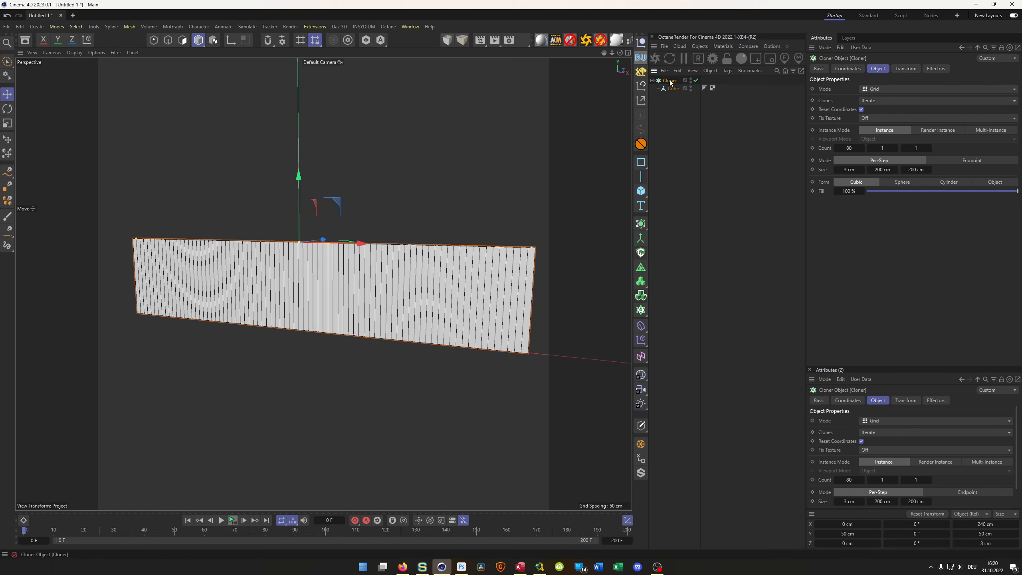
{"action": "left_click", "coordinate": [640, 339]}
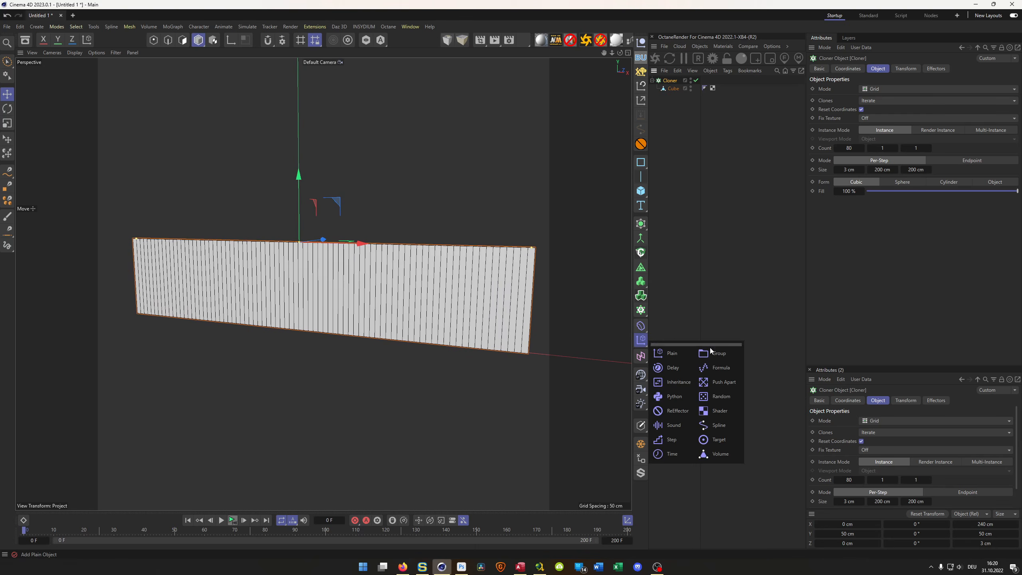
{"action": "left_click", "coordinate": [672, 424]}
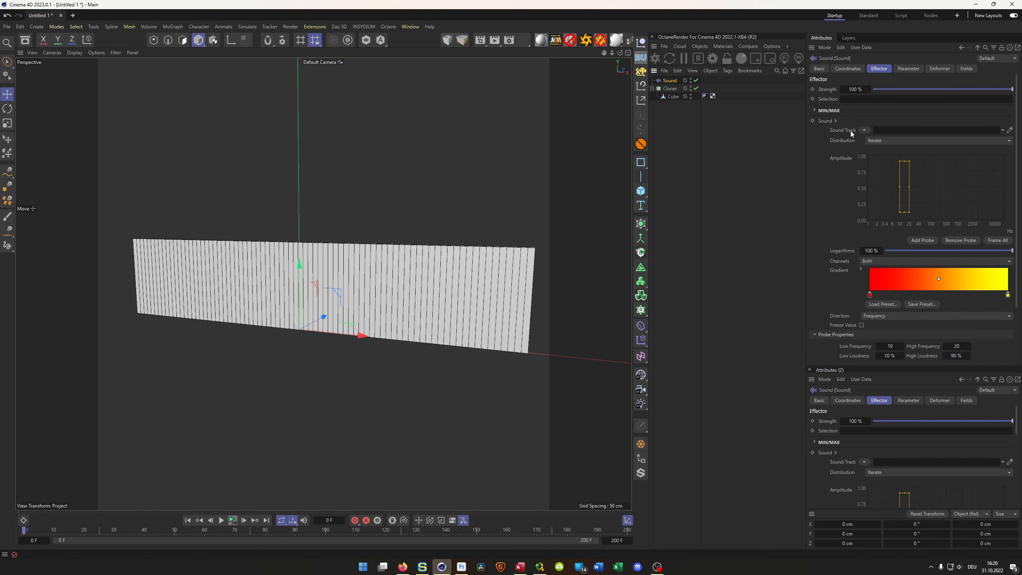
{"action": "left_click", "coordinate": [864, 131]}
{"action": "left_click", "coordinate": [872, 138]}
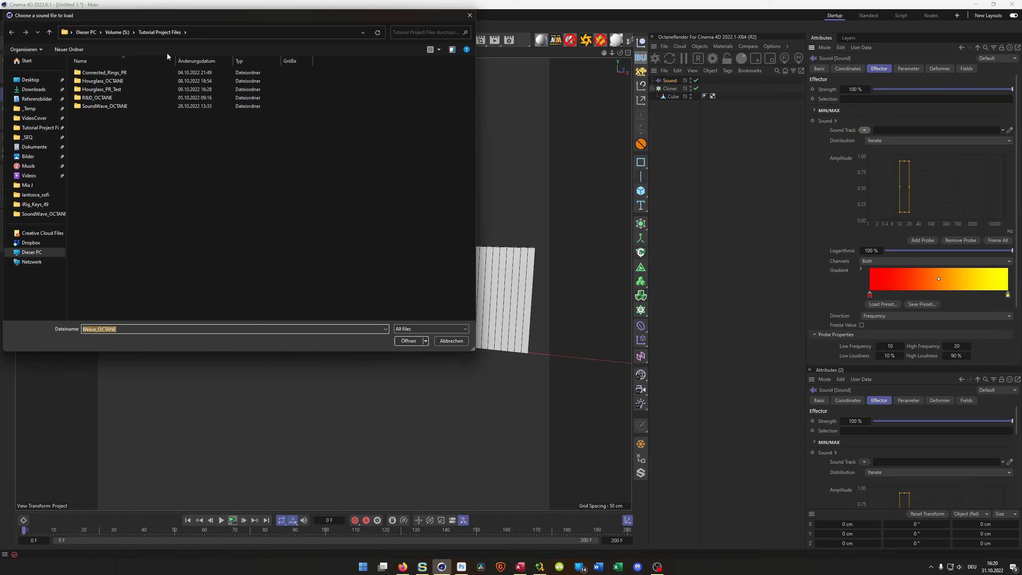
{"action": "double_click", "coordinate": [104, 105]}
{"action": "double_click", "coordinate": [92, 81]}
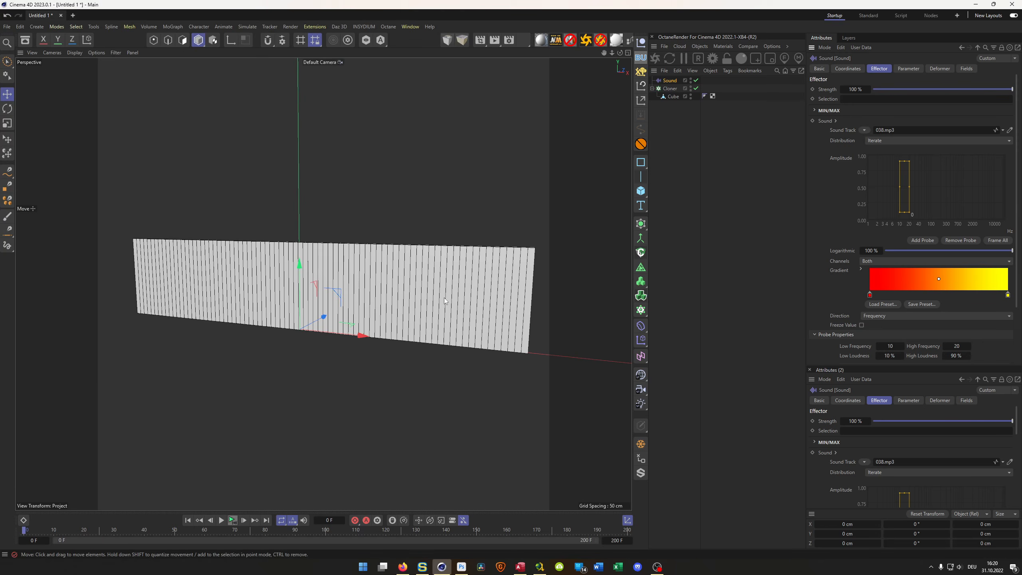
- Play the animation to frame 27 and enlarge the Sound effector's probe over the spectrum, with 0 % low loudness and about 1737 high frequency
{"action": "left_click", "coordinate": [232, 523]}
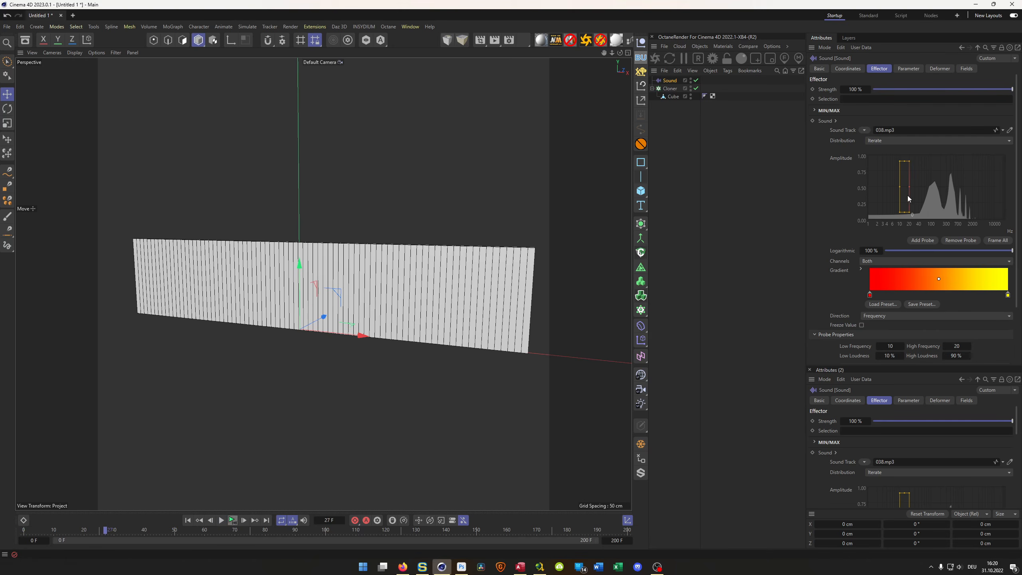
{"action": "left_click_drag", "start_coordinate": [910, 210], "coordinate": [972, 223]}
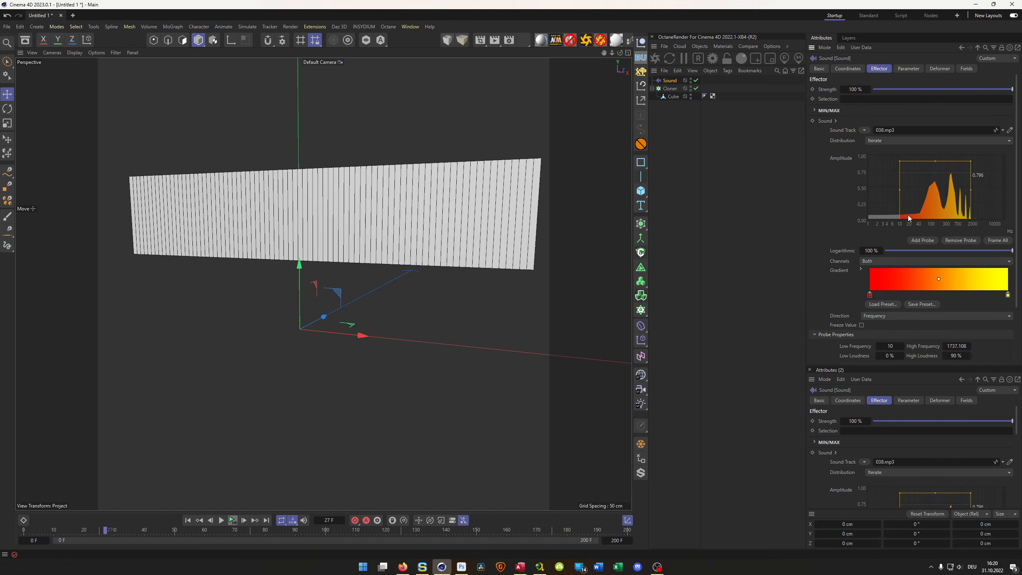
{"action": "left_click_drag", "start_coordinate": [920, 191], "coordinate": [950, 177]}
{"action": "left_click", "coordinate": [908, 69]}
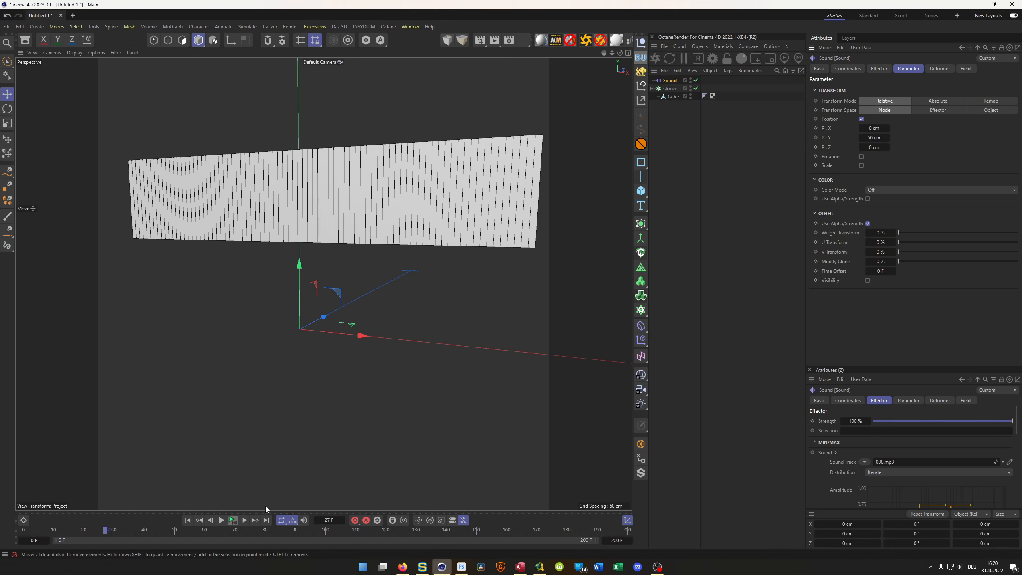
- Add a Step layer to the Sound effector's fields and play the animation to frame 23 to check the movement
{"action": "left_click", "coordinate": [232, 520]}
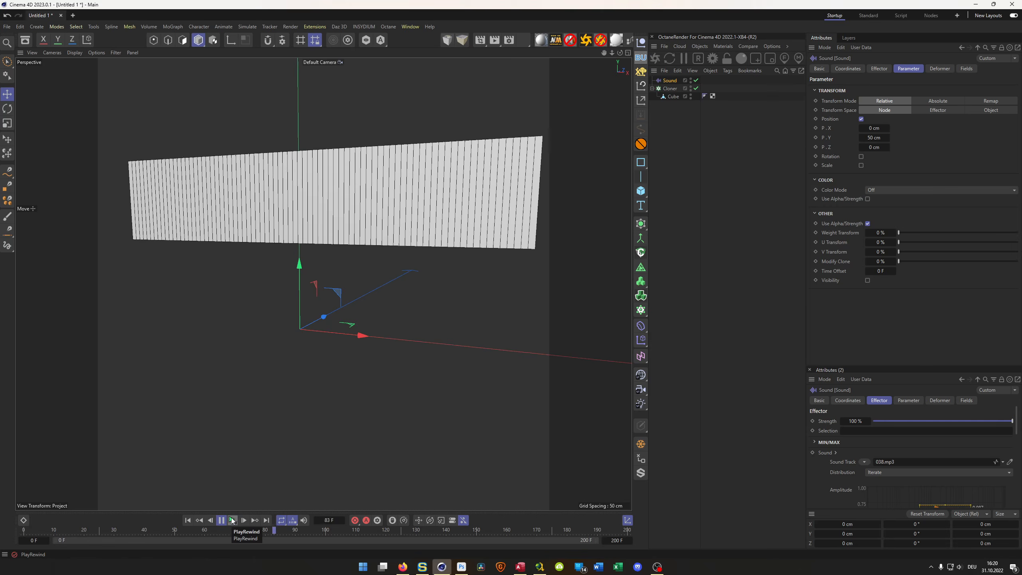
{"action": "left_click", "coordinate": [232, 520]}
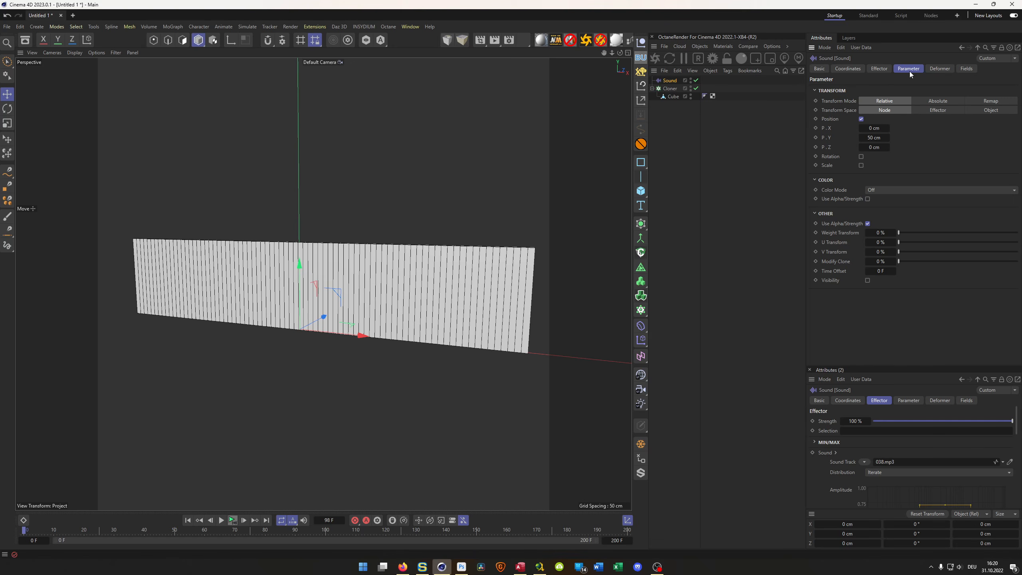
{"action": "left_click", "coordinate": [964, 69]}
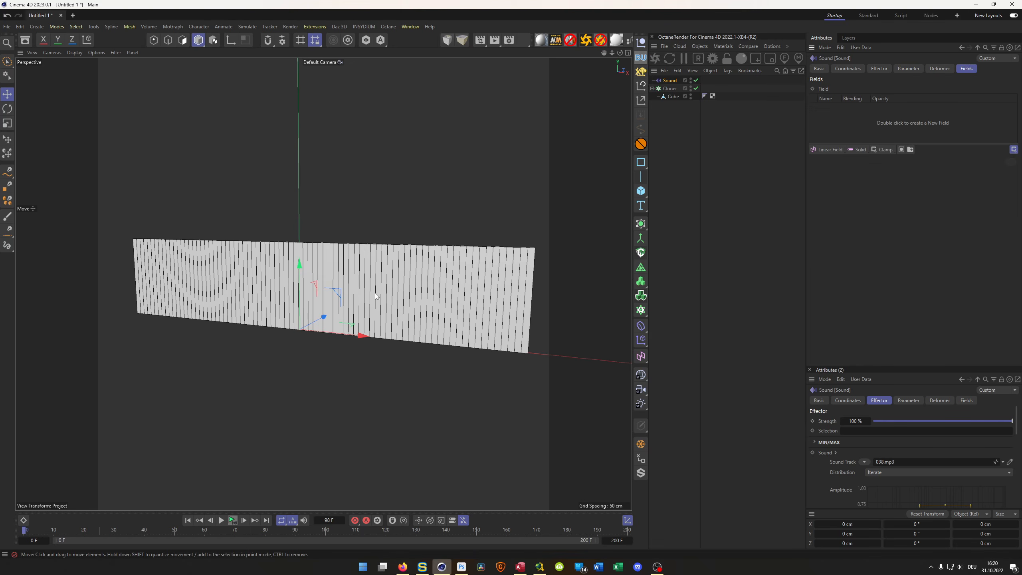
{"action": "scroll", "coordinate": [342, 303], "scroll_direction": "down", "scroll_amount": 1}
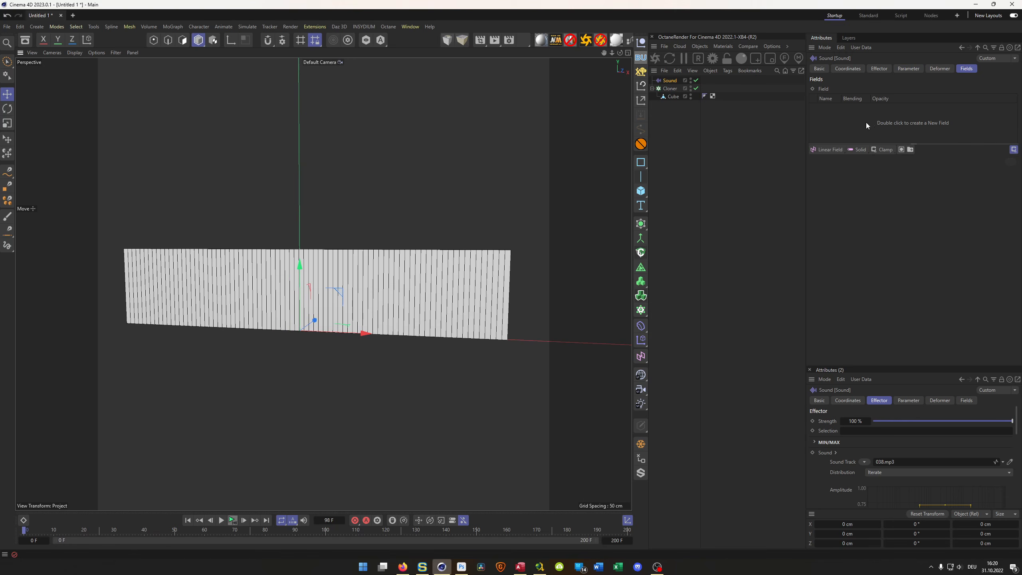
{"action": "left_click", "coordinate": [832, 150]}
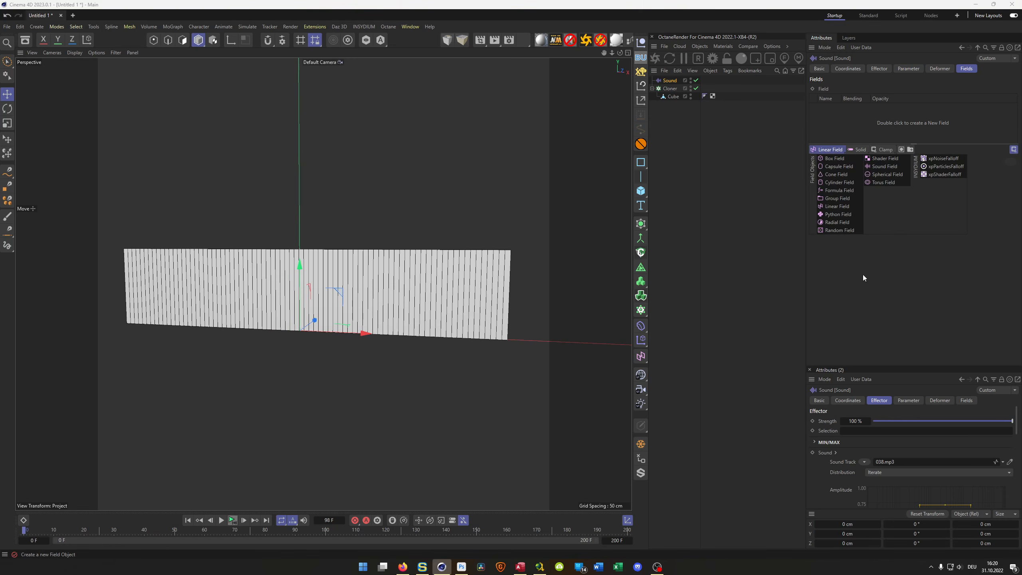
{"action": "left_click", "coordinate": [859, 149]}
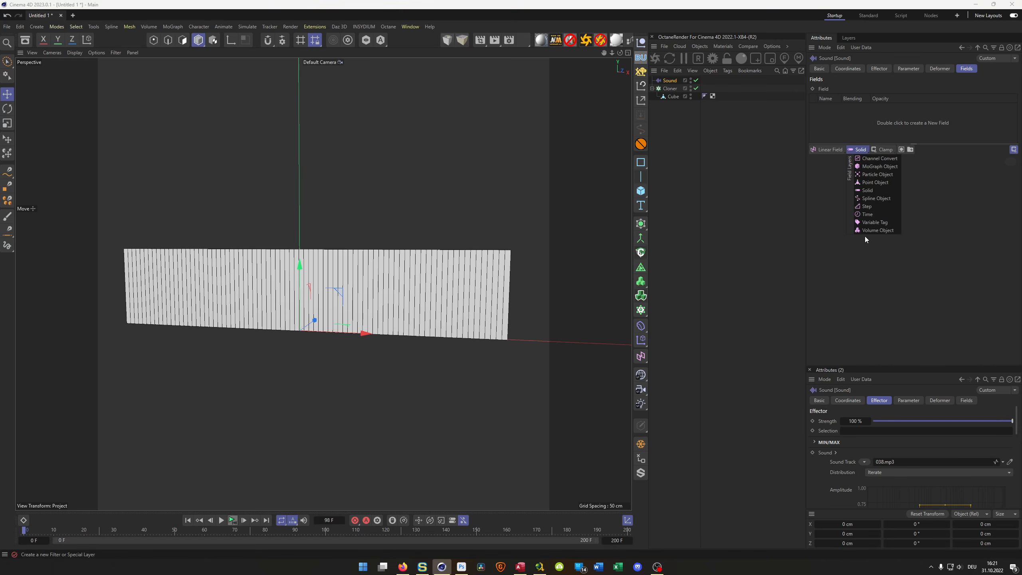
{"action": "left_click", "coordinate": [870, 207]}
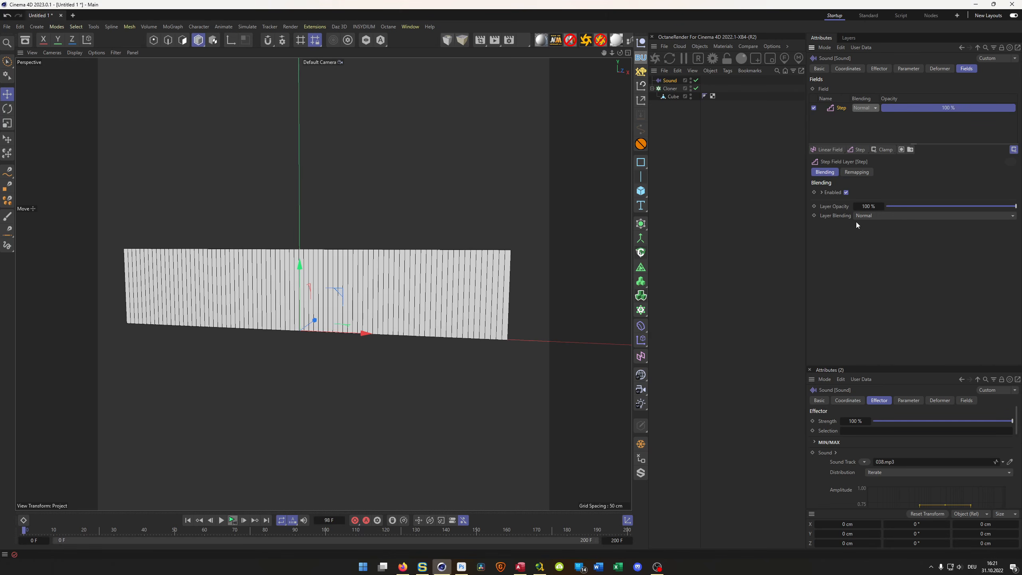
{"action": "left_click", "coordinate": [223, 520]}
{"action": "left_click", "coordinate": [224, 520]}
{"action": "middle_click_drag", "start_coordinate": [356, 257], "coordinate": [381, 291], "text": "alt"}
{"action": "mouse_move", "coordinate": [380, 291]}
{"action": "left_mouse_down", "text": "alt"}
{"action": "mouse_move", "coordinate": [394, 307]}
{"action": "mouse_move", "coordinate": [367, 286]}
{"action": "left_mouse_up", "text": "alt"}
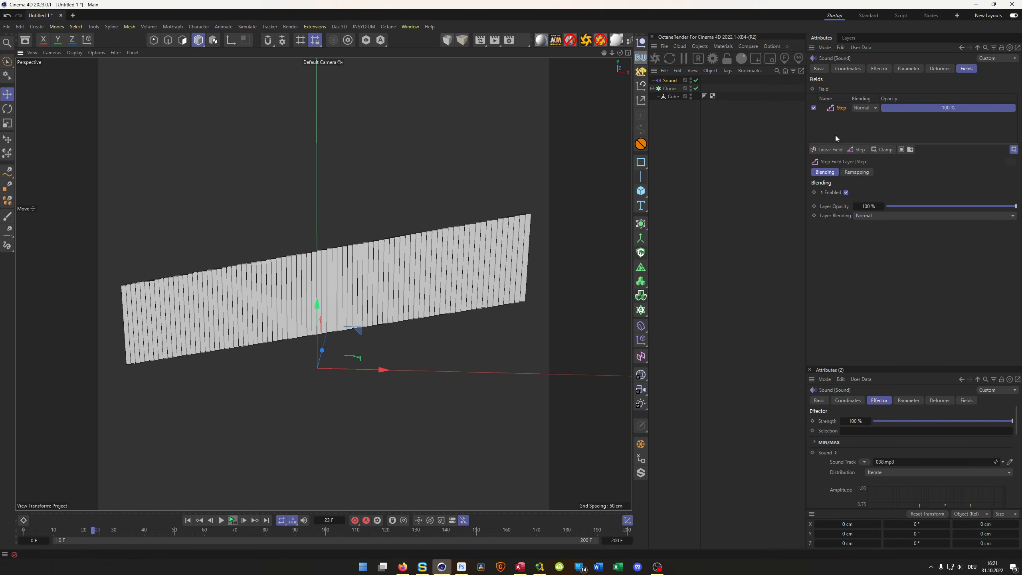
- Add a Noise Remap layer with a scale of 5 % above the Step layer and play the animation to frame 24
{"action": "left_click", "coordinate": [885, 150]}
{"action": "left_click", "coordinate": [899, 230]}
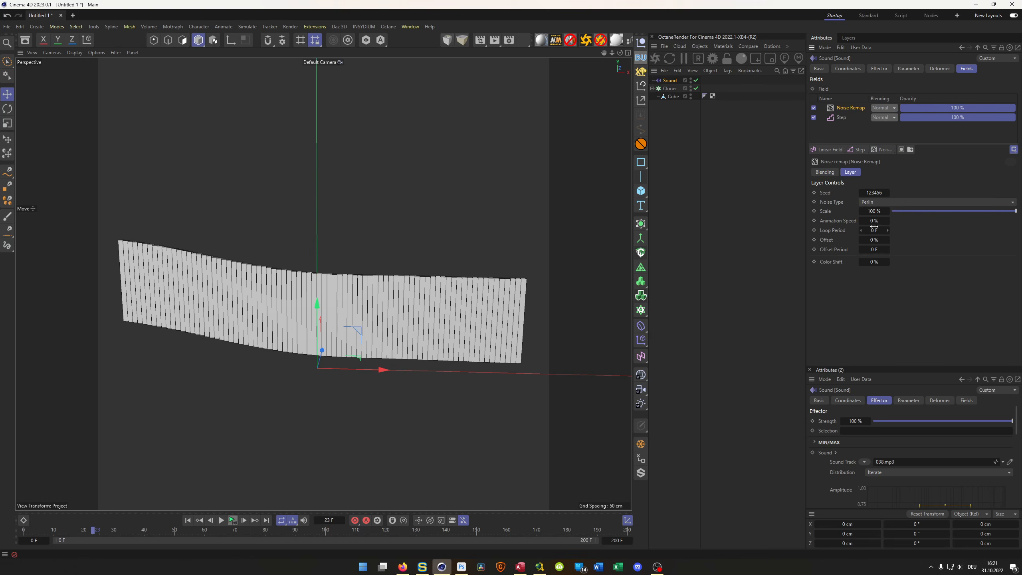
{"action": "double_click", "coordinate": [874, 211]}
{"action": "type", "text": "5"}
{"action": "key", "text": "Return"}
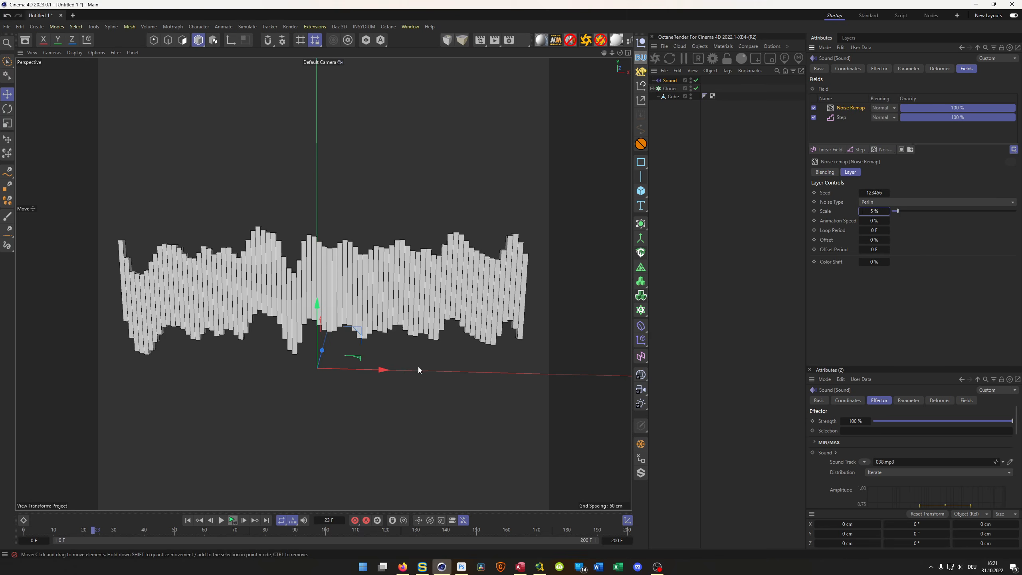
{"action": "left_click", "coordinate": [232, 520]}
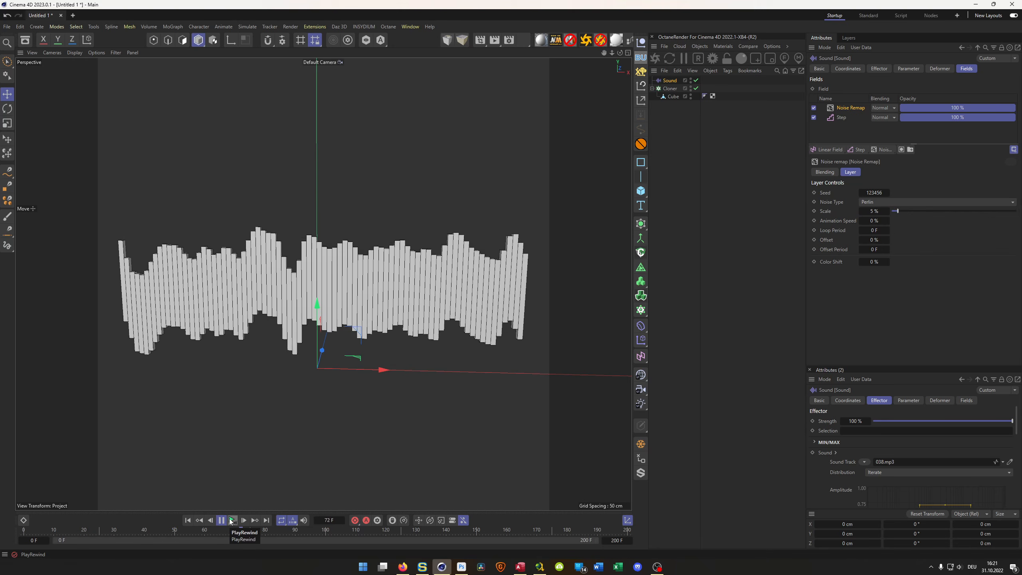
{"action": "left_click", "coordinate": [232, 520]}
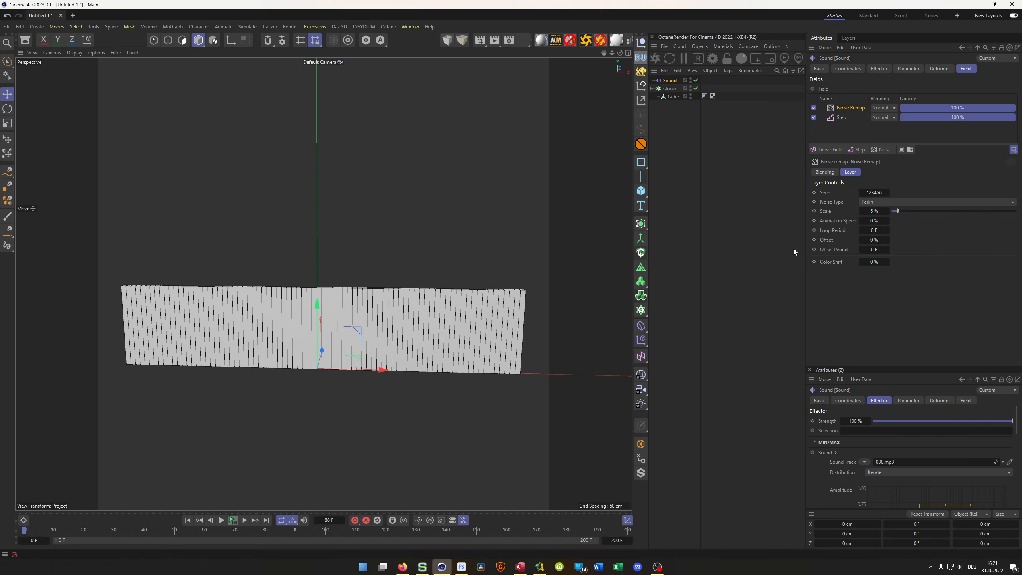
{"action": "left_click", "coordinate": [221, 521]}
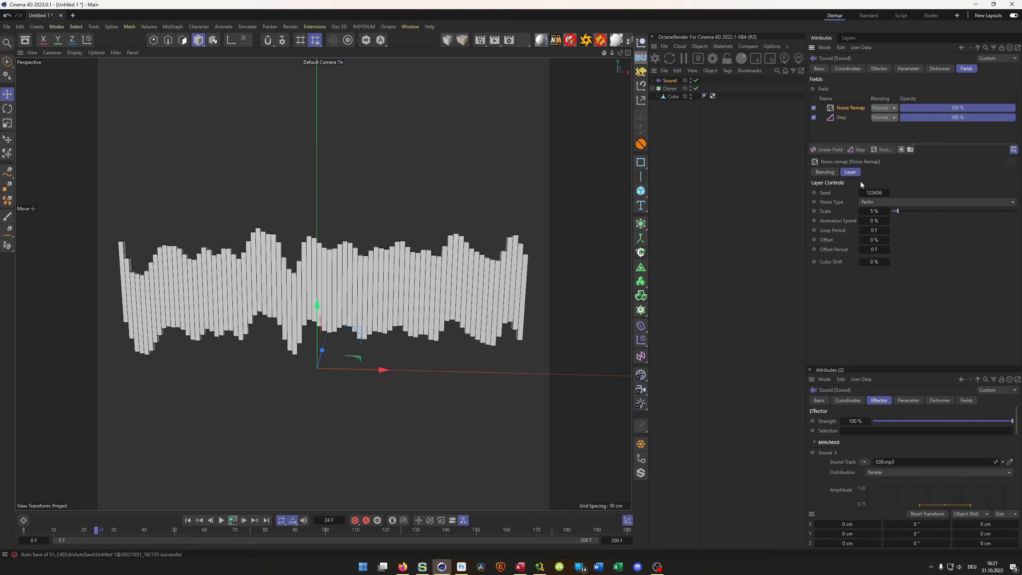
- Add a Spherical Field to the Sound effector and raise it 25 cm along Y in the front view
{"action": "left_click", "coordinate": [827, 149]}
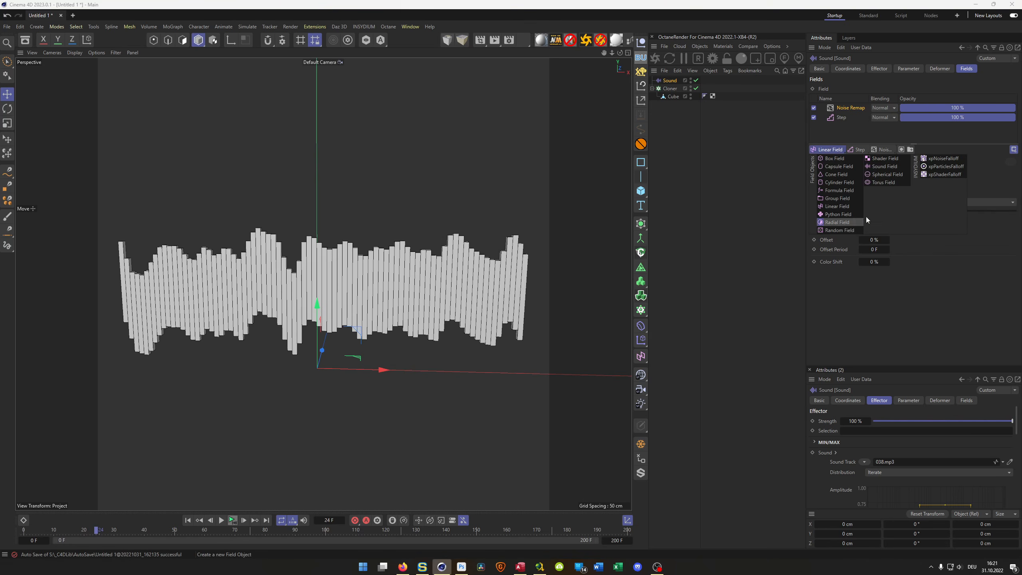
{"action": "left_click", "coordinate": [892, 174]}
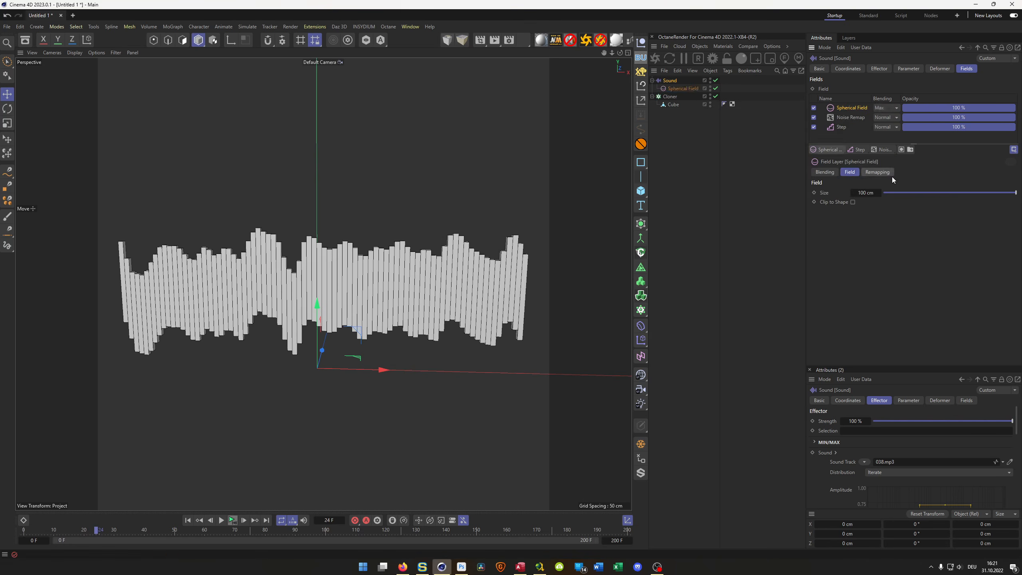
{"action": "middle_click", "coordinate": [535, 312]}
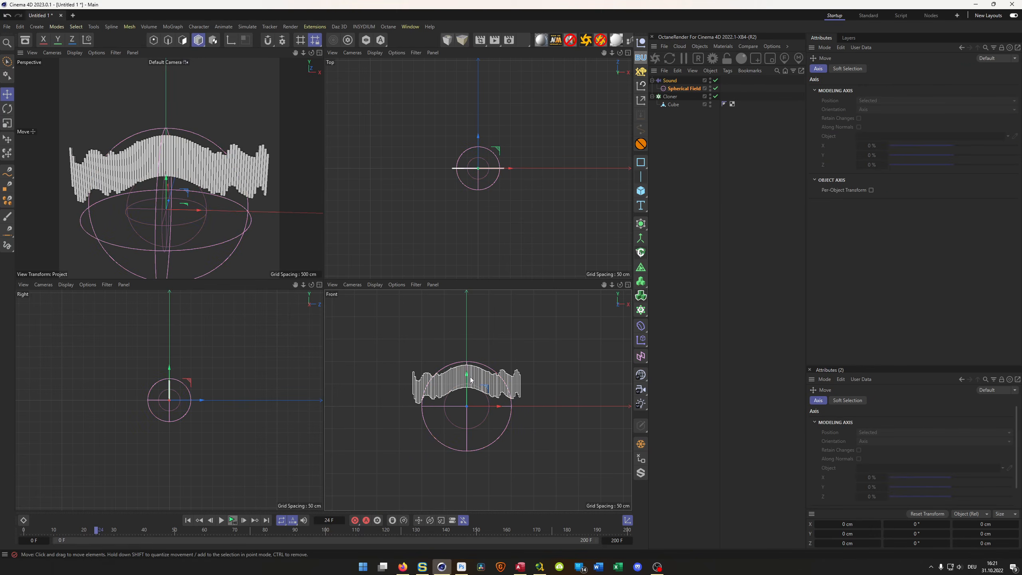
{"action": "left_click_drag", "start_coordinate": [467, 374], "coordinate": [469, 364]}
{"action": "middle_click", "coordinate": [270, 187]}
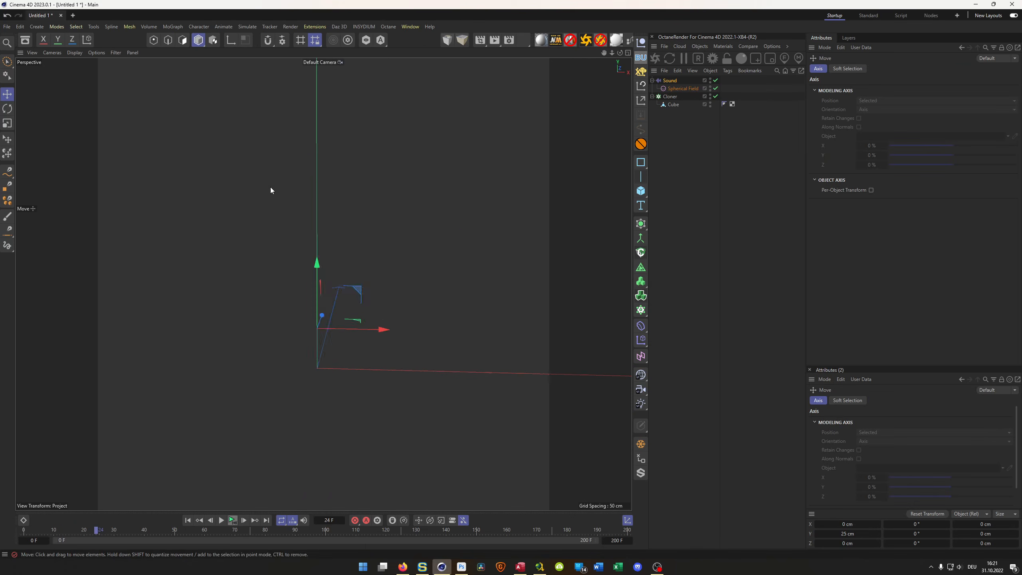
- Inspect the Spherical Field's remapping and inner offset, and play the animation to frame 58
{"action": "left_click", "coordinate": [682, 90]}
{"action": "left_click", "coordinate": [904, 69]}
{"action": "mouse_move", "coordinate": [878, 163]}
{"action": "left_mouse_down"}
{"action": "mouse_move", "coordinate": [942, 164]}
{"action": "mouse_move", "coordinate": [872, 162]}
{"action": "left_mouse_up"}
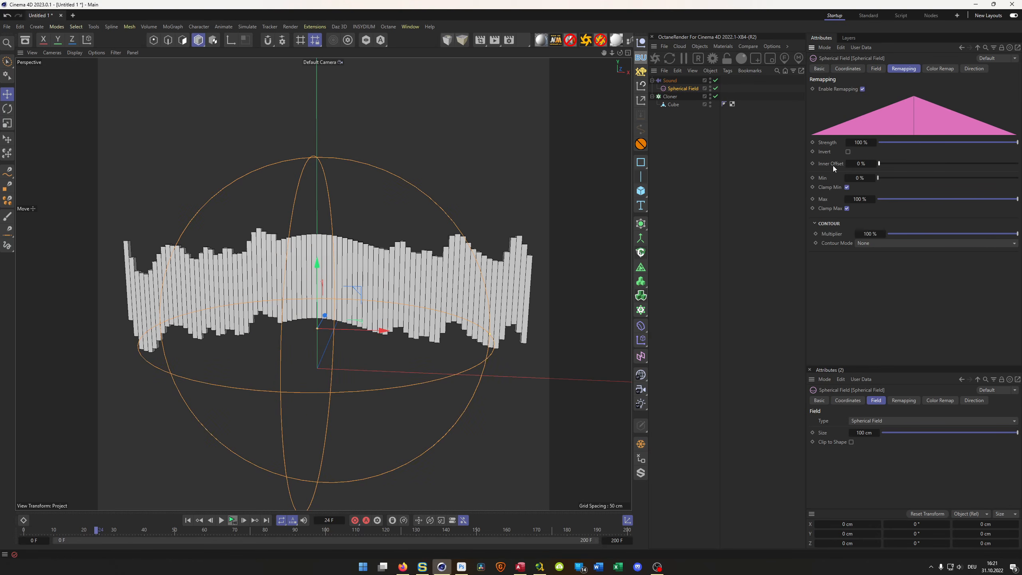
{"action": "mouse_move", "coordinate": [362, 317]}
{"action": "left_mouse_down", "text": "alt"}
{"action": "mouse_move", "coordinate": [310, 308]}
{"action": "mouse_move", "coordinate": [350, 313]}
{"action": "left_mouse_up", "text": "alt"}
{"action": "left_click", "coordinate": [234, 522]}
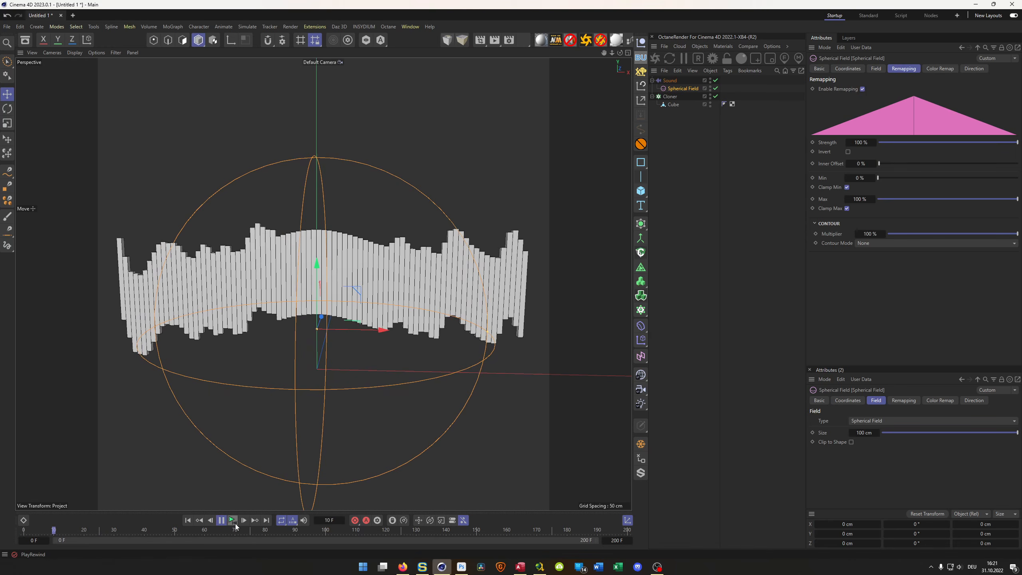
{"action": "left_click", "coordinate": [221, 520]}
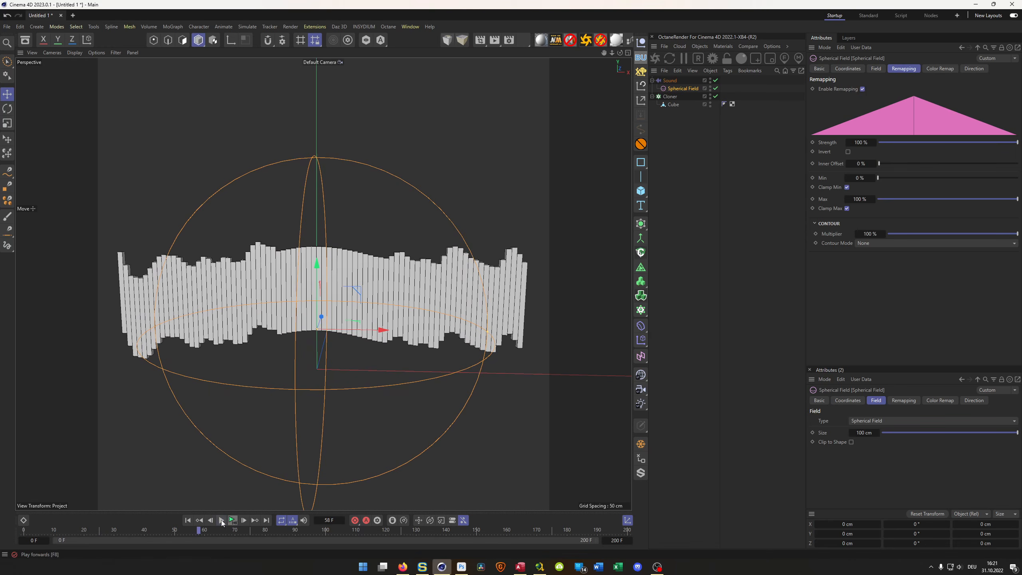
- Set the Spherical Field layer's blending to Multiply and play the animation to frame 37 to check the wave
{"action": "left_click", "coordinate": [670, 80]}
{"action": "left_click", "coordinate": [888, 108]}
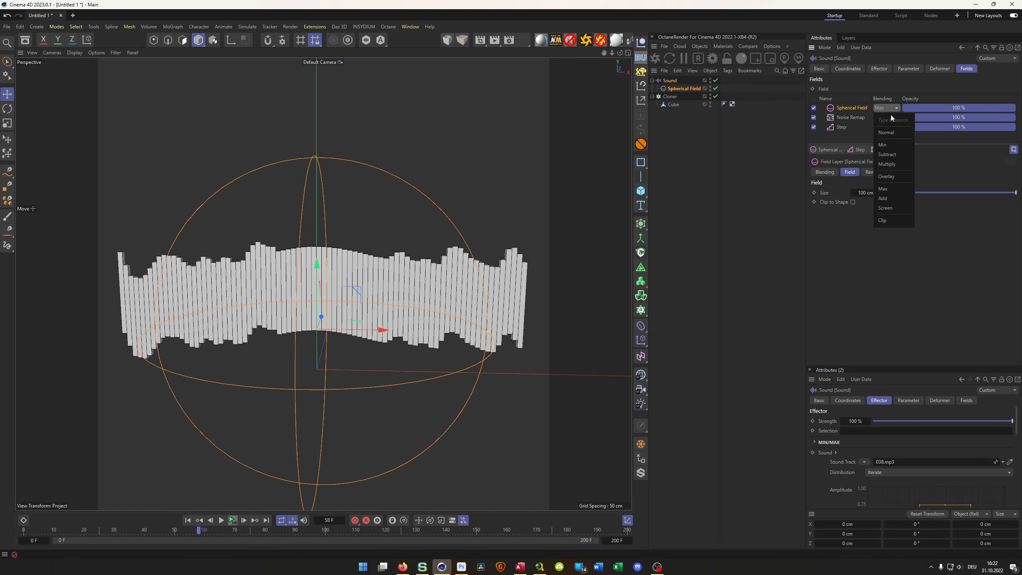
{"action": "left_click", "coordinate": [892, 164]}
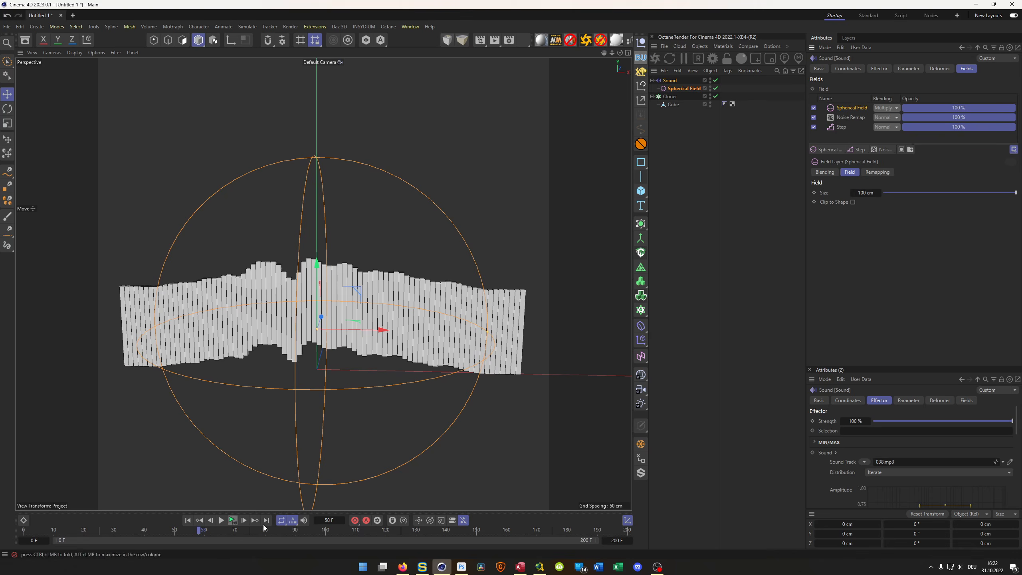
{"action": "left_click", "coordinate": [232, 520]}
{"action": "left_click", "coordinate": [229, 519]}
{"action": "left_click", "coordinate": [229, 519]}
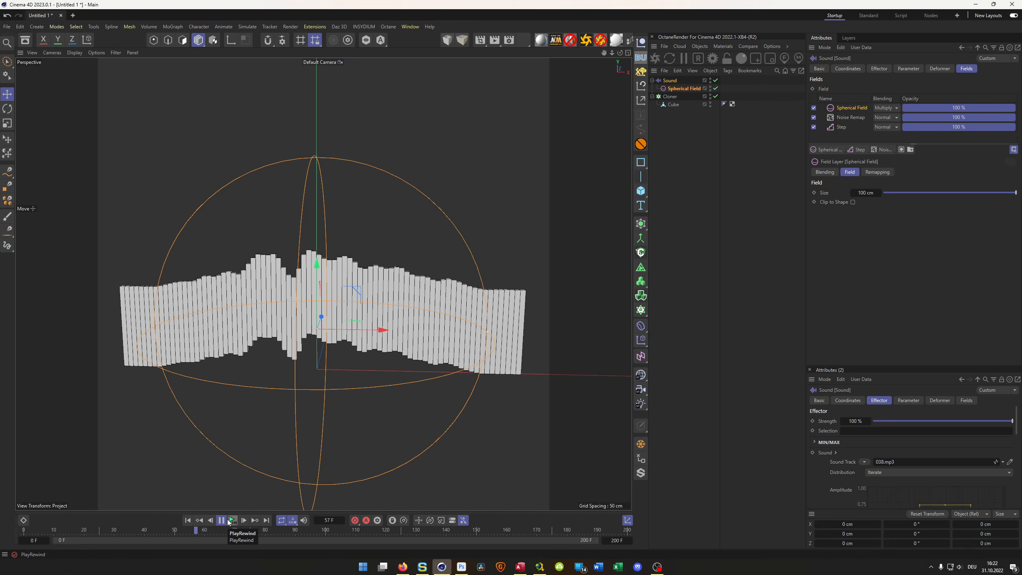
{"action": "left_click", "coordinate": [227, 520]}
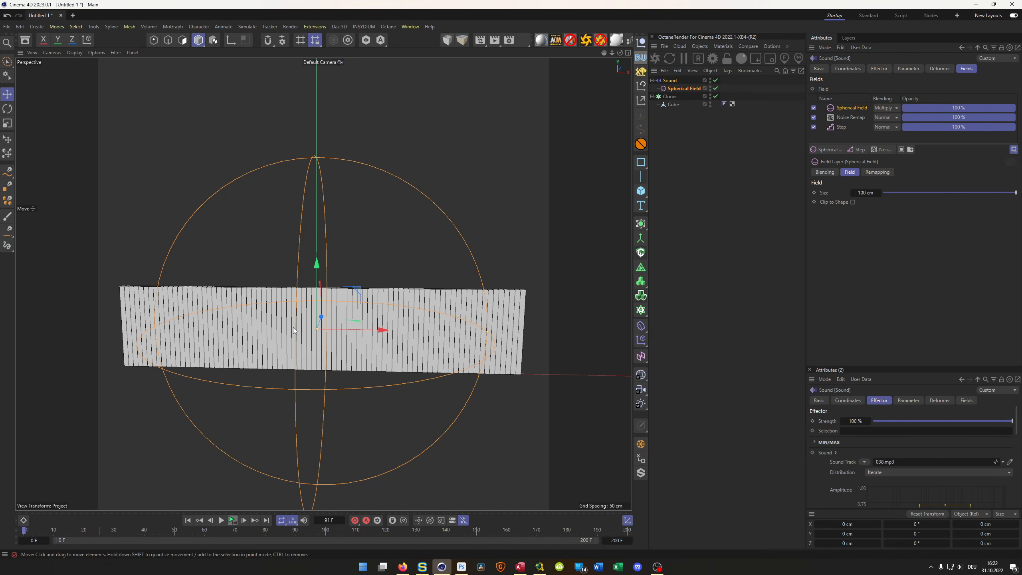
{"action": "key", "text": "h"}
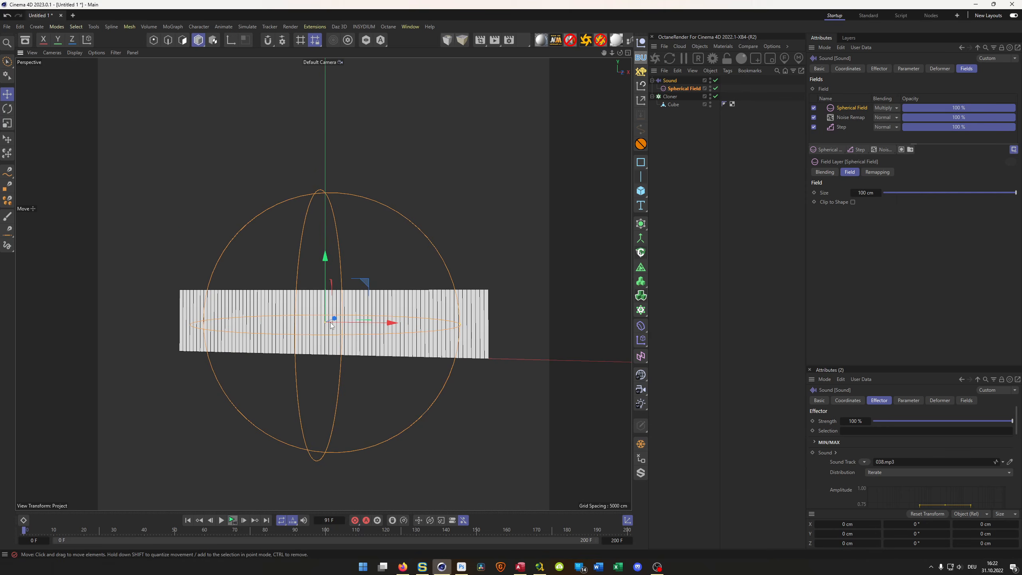
{"action": "scroll", "coordinate": [330, 325], "scroll_direction": "up", "scroll_amount": 3}
{"action": "left_click_drag", "start_coordinate": [330, 325], "coordinate": [327, 334], "text": "alt"}
{"action": "left_click", "coordinate": [233, 521]}
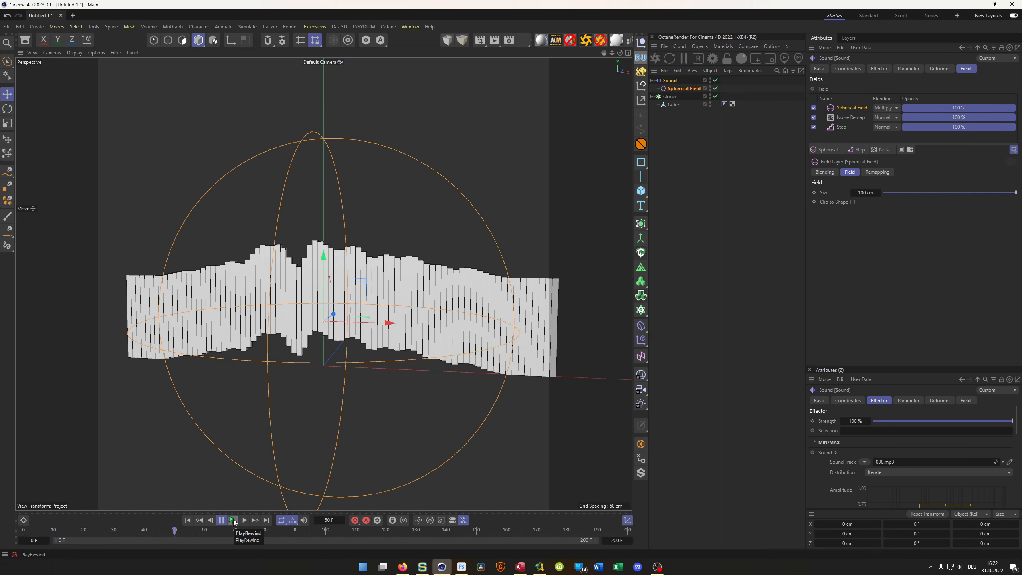
{"action": "left_click", "coordinate": [221, 520]}
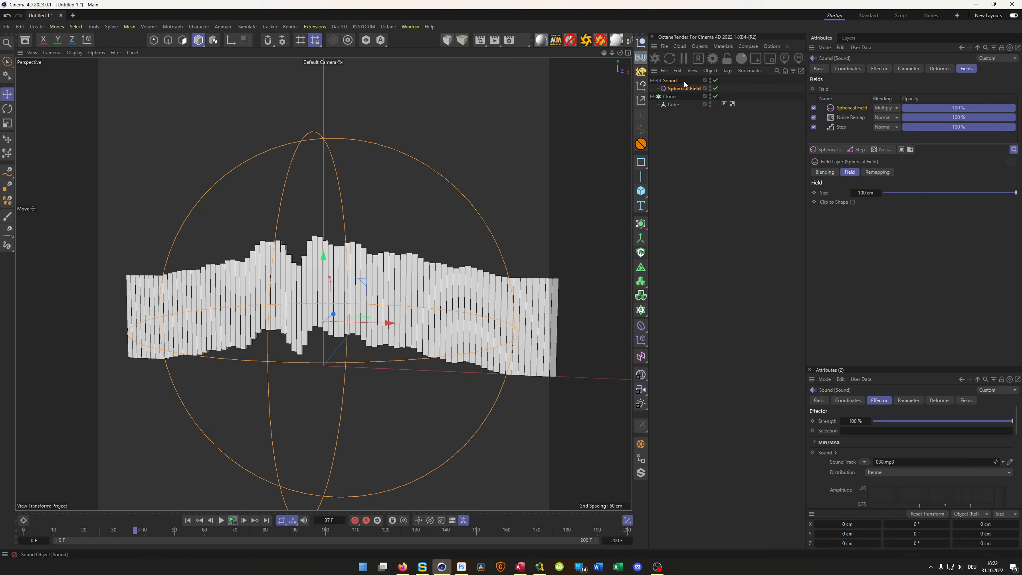
- Set the Sound effector probe's decay to 50 % and its sampling to Average
{"action": "left_click", "coordinate": [886, 69]}
{"action": "left_click_drag", "start_coordinate": [897, 371], "coordinate": [896, 461]}
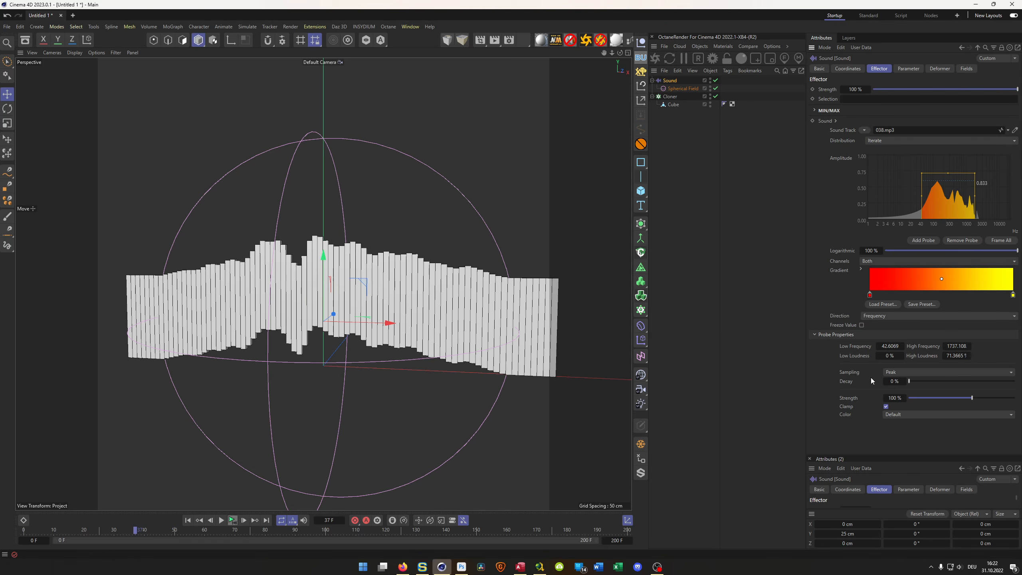
{"action": "left_click", "coordinate": [893, 382]}
{"action": "type", "text": "50"}
{"action": "key", "text": "Return"}
{"action": "left_click", "coordinate": [917, 372]}
{"action": "left_click", "coordinate": [921, 391]}
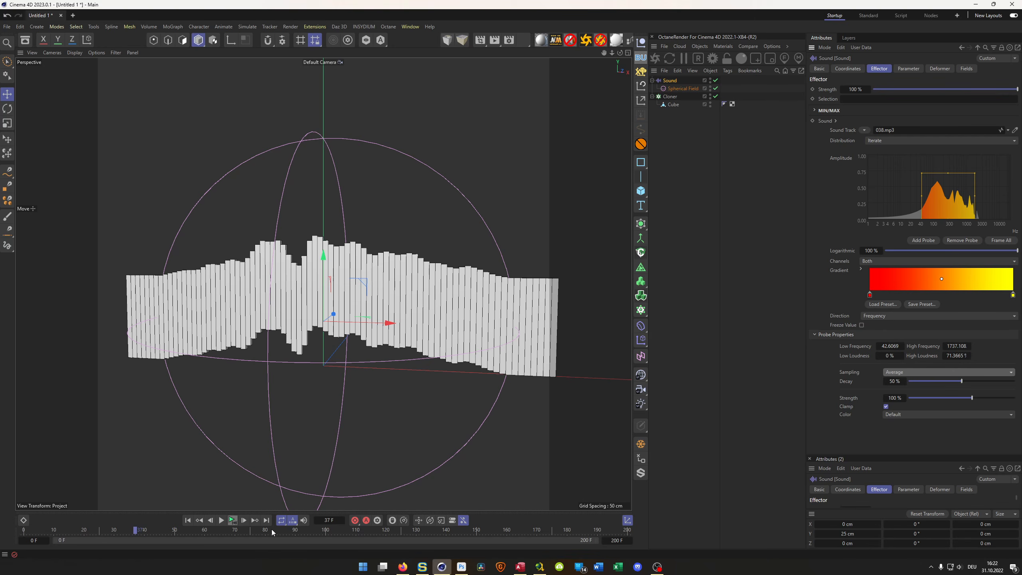
- Set the Sound effector probe's strength to 250 % and play the animation to check the bars' response
{"action": "left_click", "coordinate": [233, 520]}
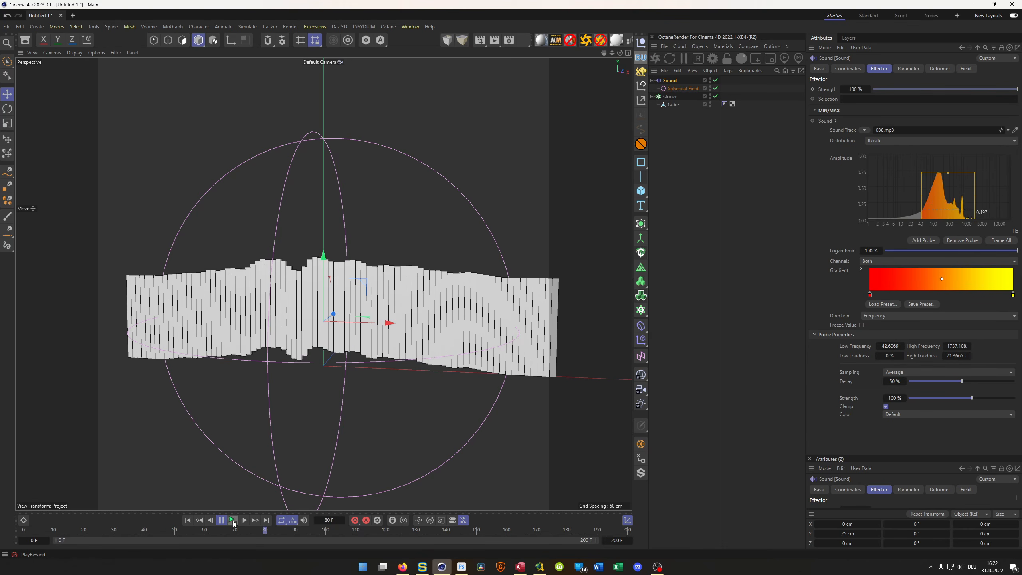
{"action": "left_click", "coordinate": [233, 520]}
{"action": "left_click", "coordinate": [891, 397]}
{"action": "type", "text": "250"}
{"action": "key", "text": "Return"}
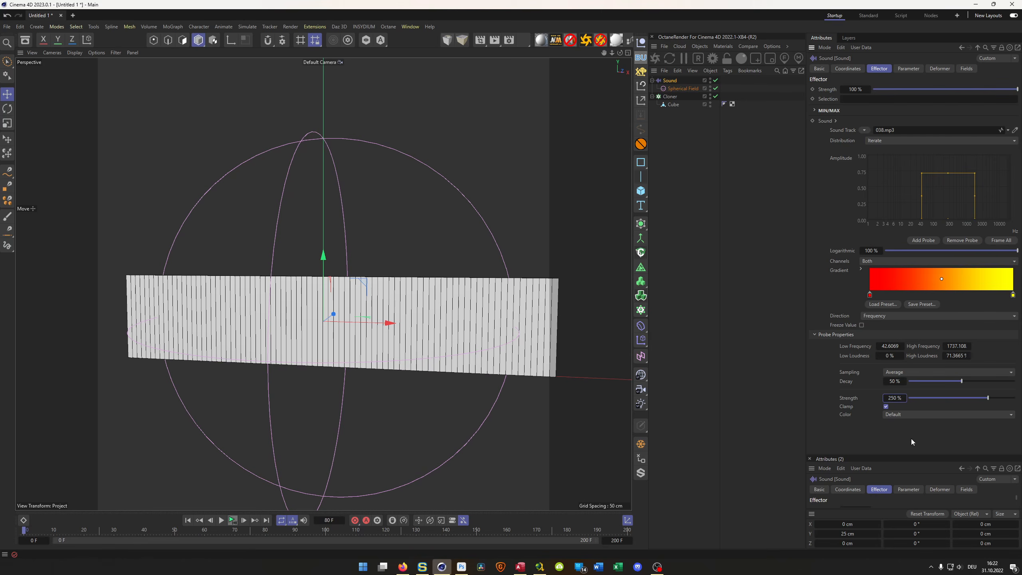
{"action": "left_click", "coordinate": [233, 520]}
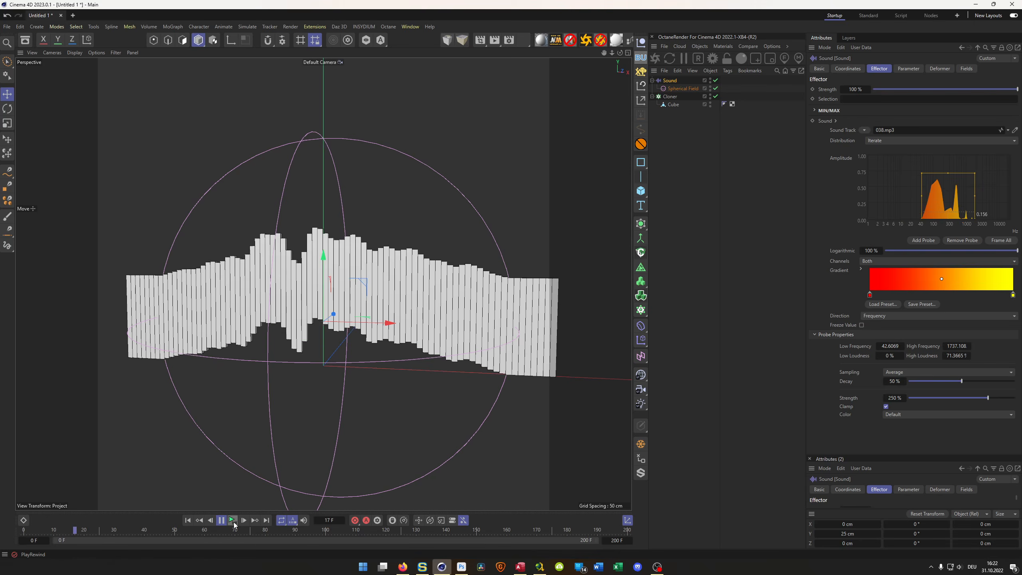
{"action": "left_click", "coordinate": [232, 520]}
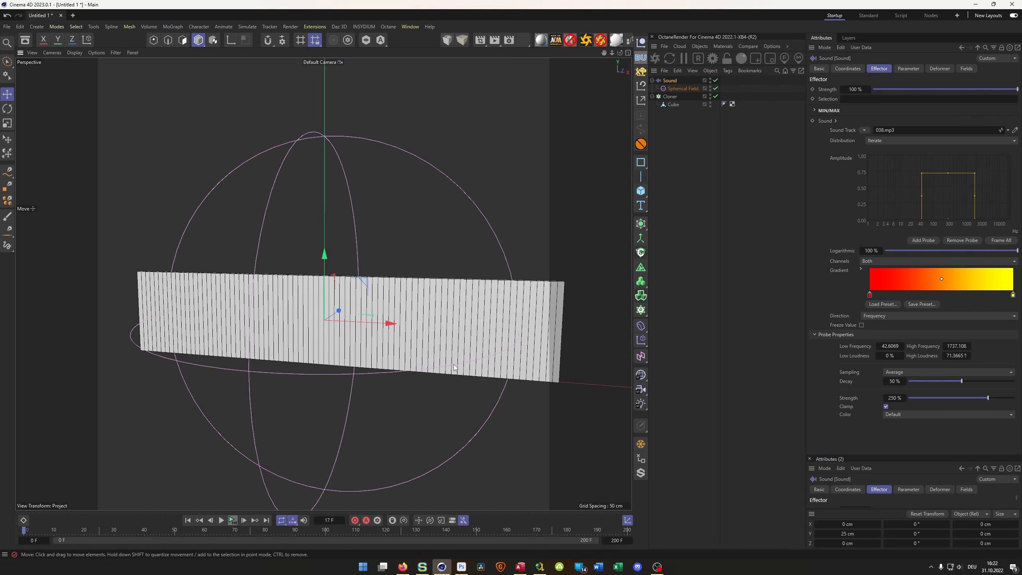
- Remove the Sound effector from the Cloner's list of effectors
{"action": "left_click", "coordinate": [652, 80]}
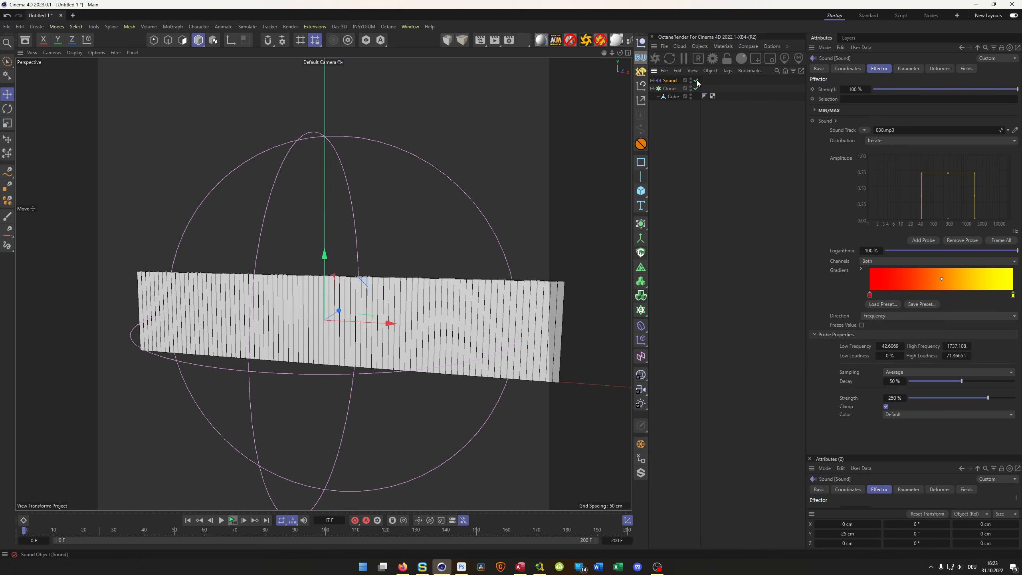
{"action": "left_click", "coordinate": [670, 89]}
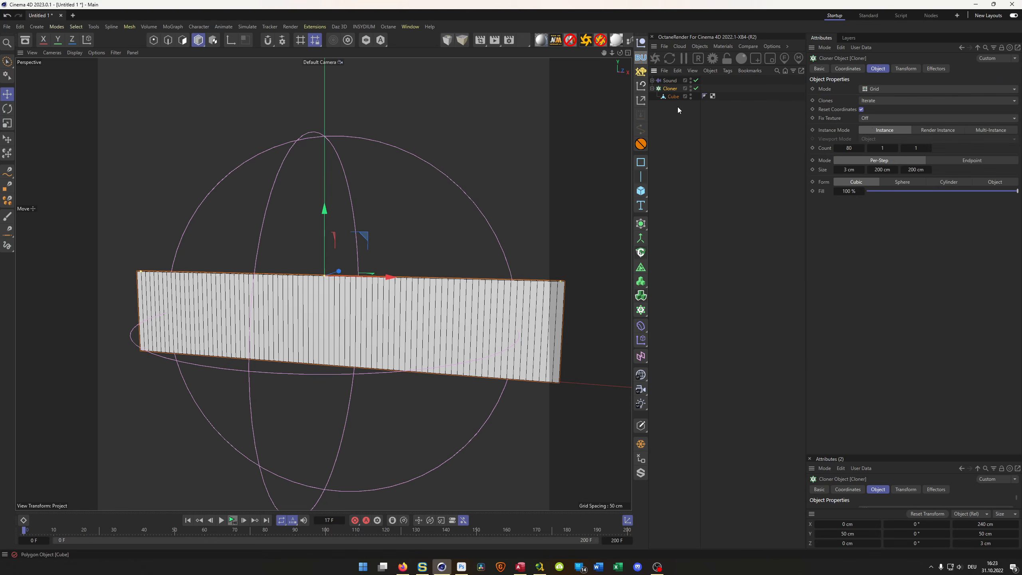
{"action": "left_click", "coordinate": [935, 69]}
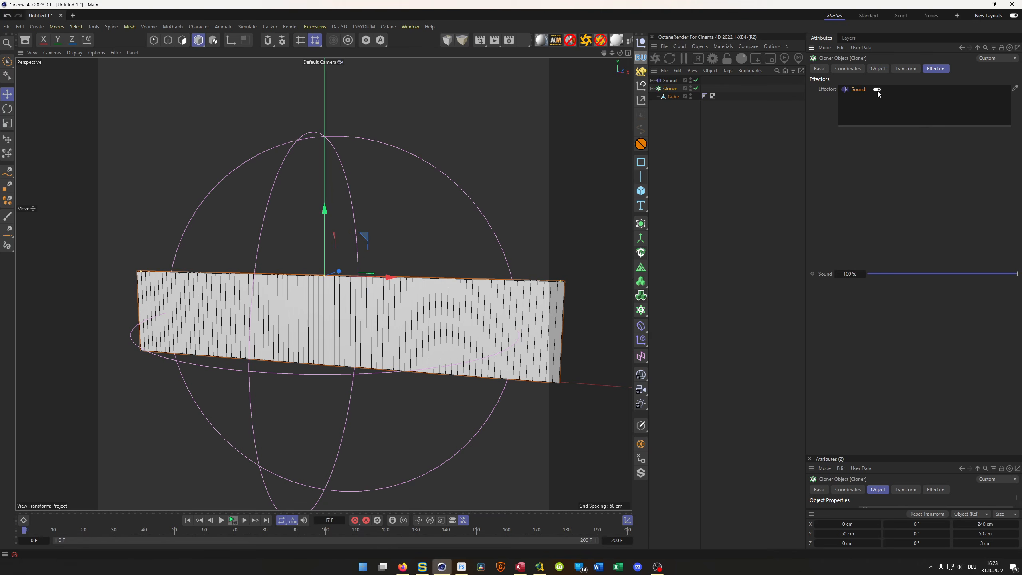
{"action": "key", "text": "Delete"}
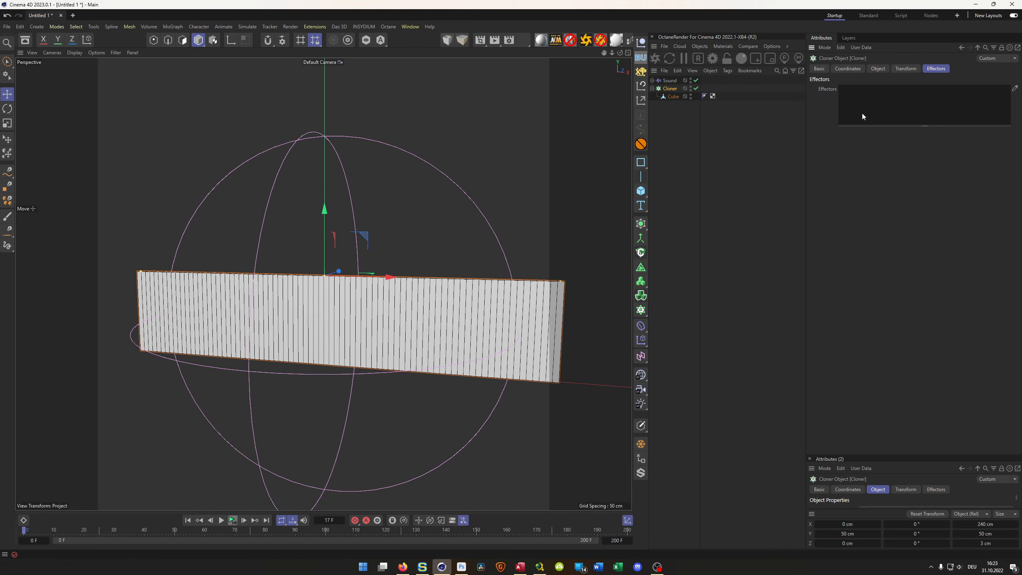
- Disable the Sound effector and hide its Spherical Field in the viewport and renderer
{"action": "left_click", "coordinate": [696, 81]}
{"action": "left_click", "coordinate": [652, 80]}
{"action": "double_click", "coordinate": [710, 87]}
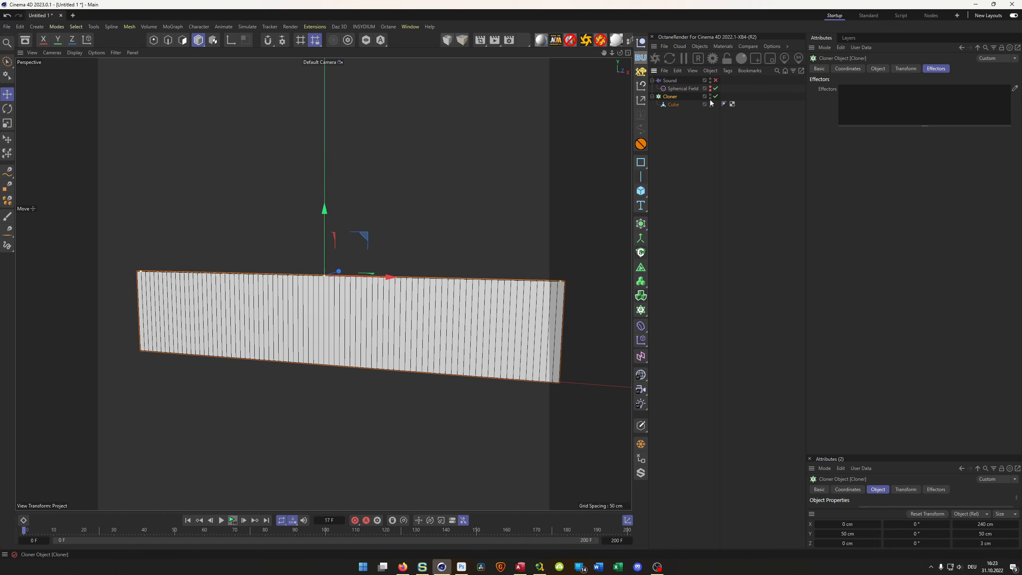
{"action": "left_click", "coordinate": [652, 80]}
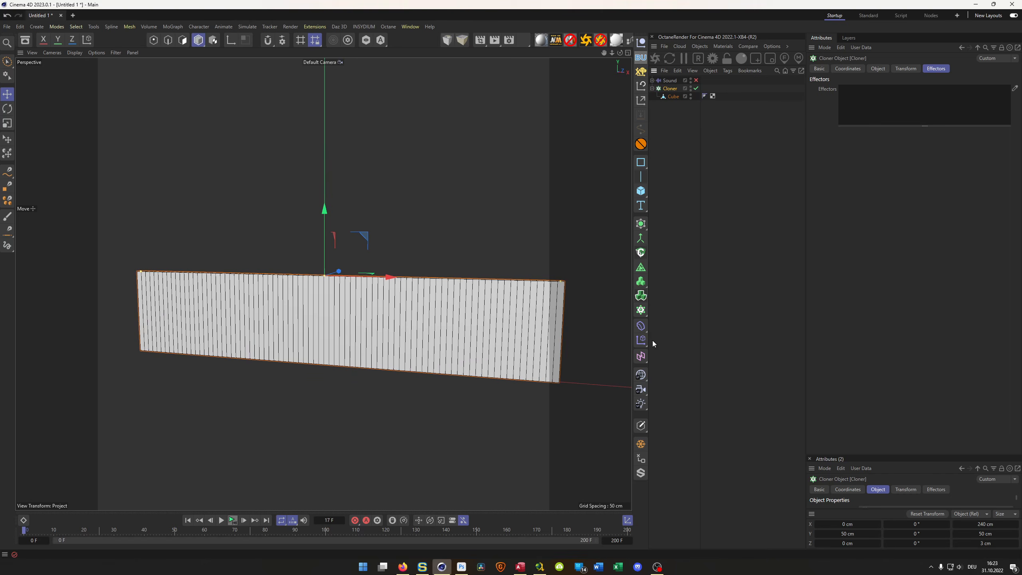
- Add a Plain effector to the Cloner with only position enabled and P.Y set to 50 cm
{"action": "left_click", "coordinate": [640, 341]}
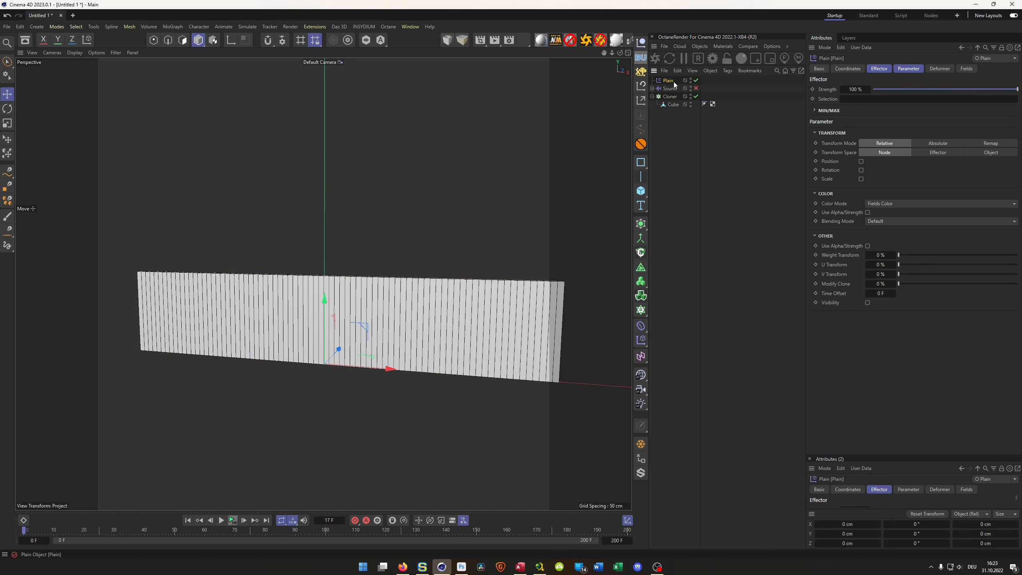
{"action": "left_click", "coordinate": [908, 69]}
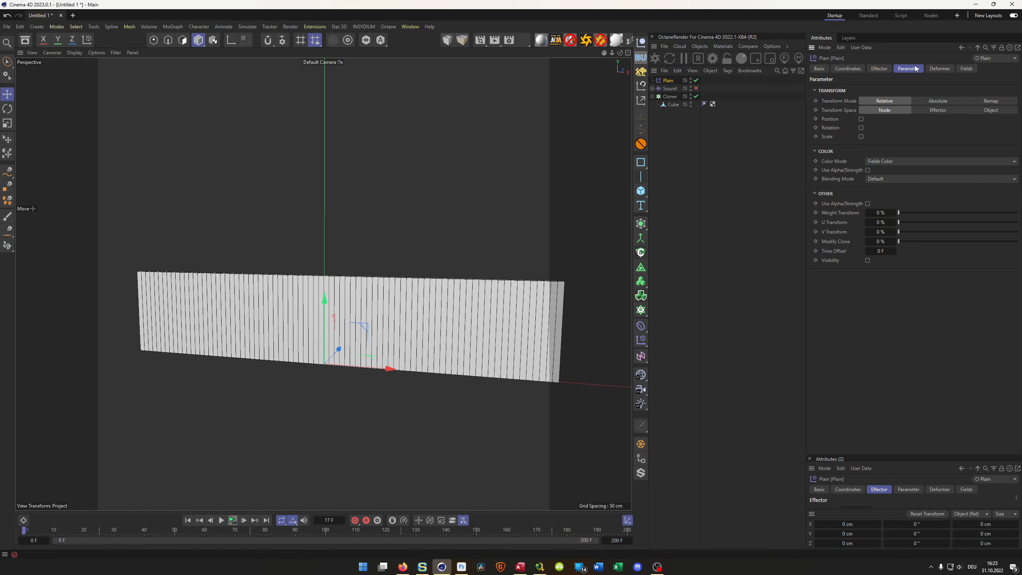
{"action": "left_click", "coordinate": [861, 119]}
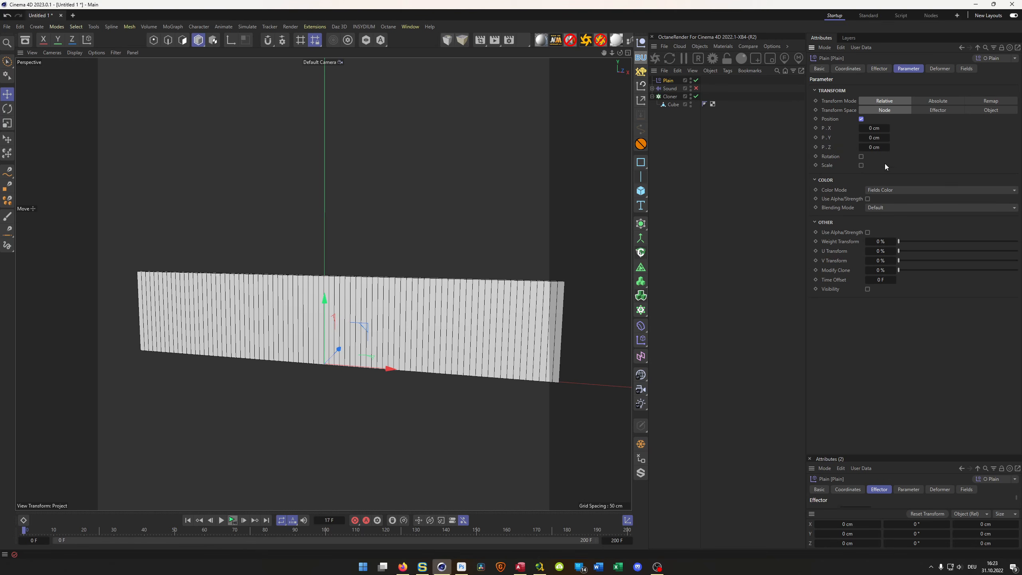
{"action": "left_click", "coordinate": [872, 138]}
{"action": "type", "text": "50"}
{"action": "key", "text": "Return"}
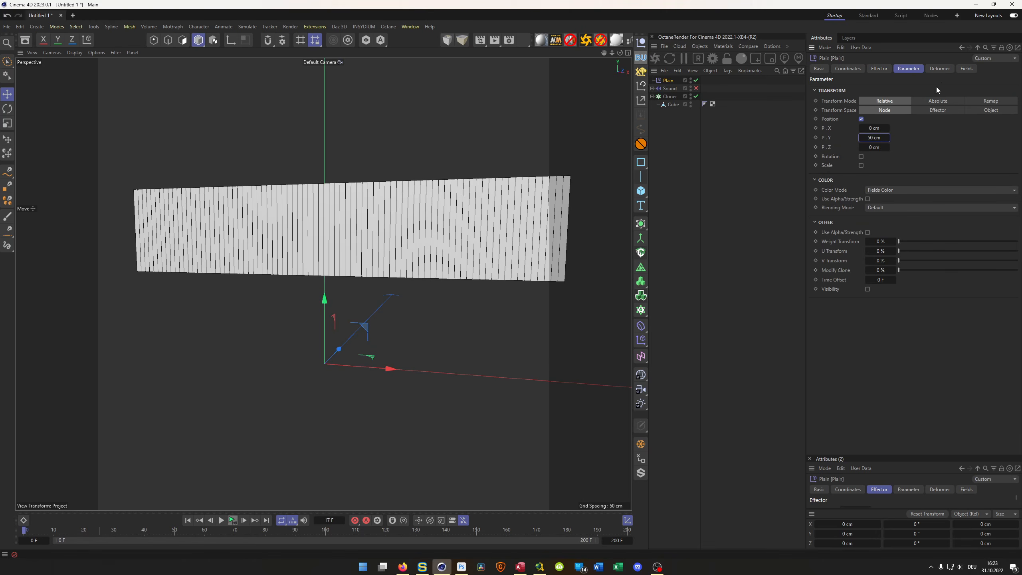
- Add a Sound Field to the Plain effector's fields
{"action": "left_click", "coordinate": [966, 69]}
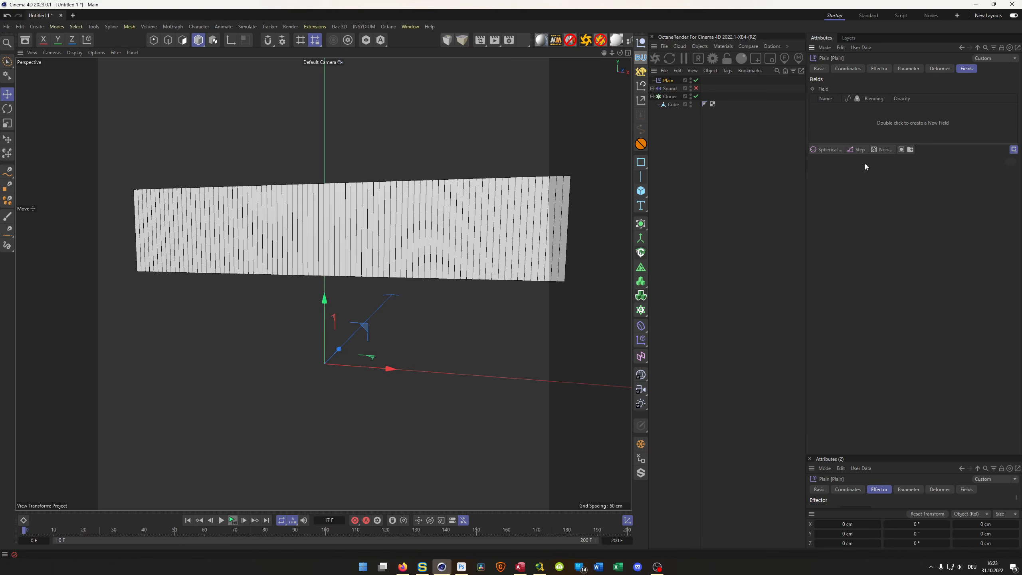
{"action": "left_click", "coordinate": [827, 149]}
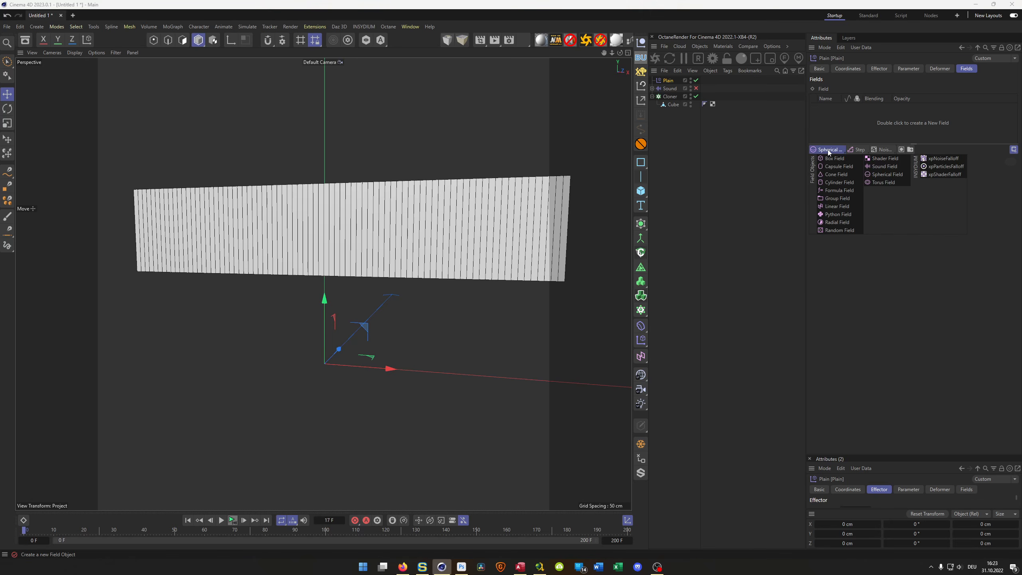
{"action": "left_click", "coordinate": [882, 165]}
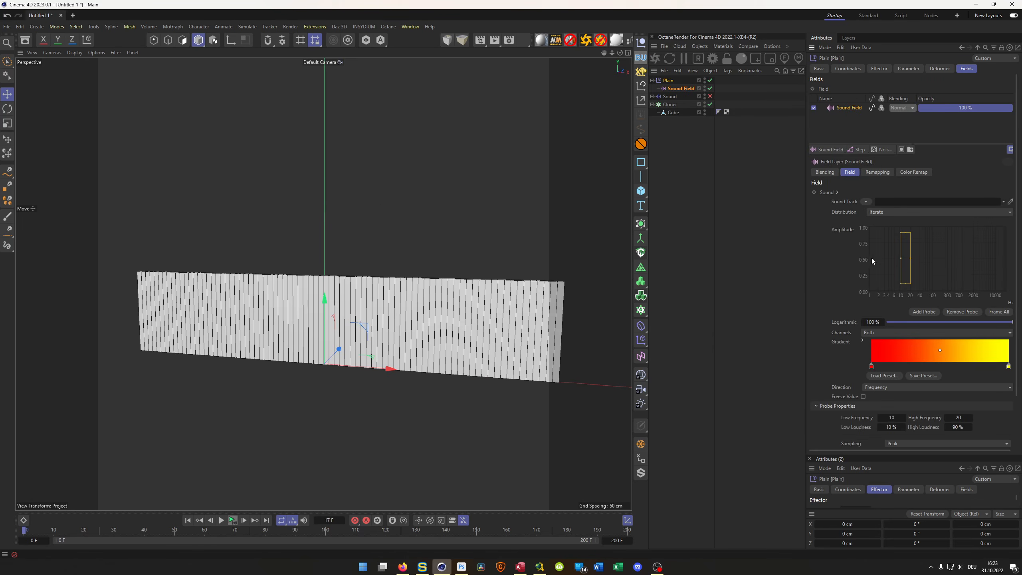
{"action": "left_click_drag", "start_coordinate": [565, 363], "coordinate": [544, 347], "text": "alt"}
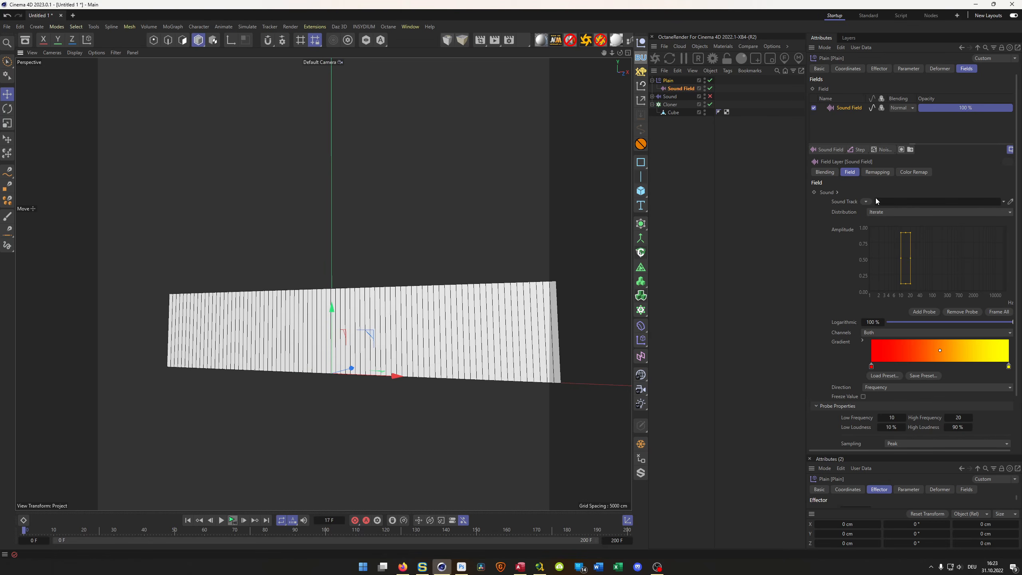
- Load 038.mp3 from the SoundWave_OCTANE project folder as the Sound Field's sound track
{"action": "left_click", "coordinate": [865, 201]}
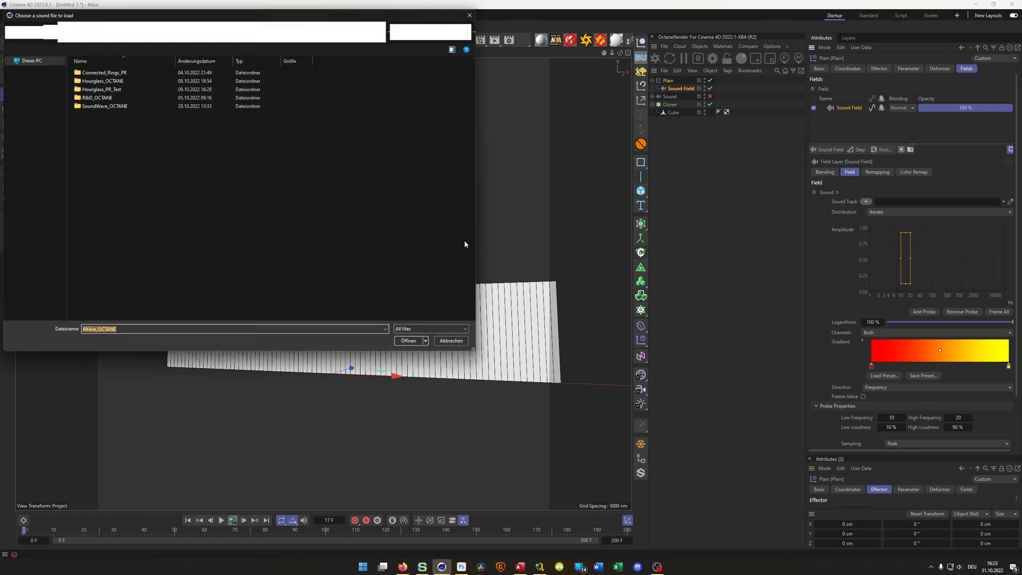
{"action": "double_click", "coordinate": [124, 106]}
{"action": "left_click", "coordinate": [94, 82]}
{"action": "double_click", "coordinate": [93, 82]}
{"action": "middle_click_drag", "start_coordinate": [316, 317], "coordinate": [283, 292], "text": "alt"}
{"action": "mouse_move", "coordinate": [283, 293]}
{"action": "left_mouse_down", "text": "alt"}
{"action": "mouse_move", "coordinate": [283, 280]}
{"action": "mouse_move", "coordinate": [284, 293]}
{"action": "left_mouse_up", "text": "alt"}
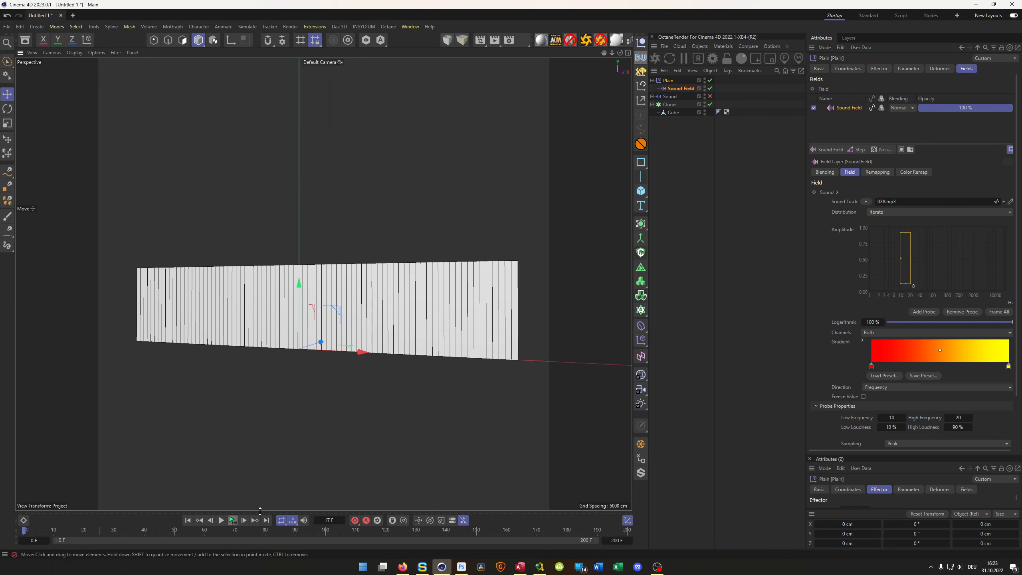
- Play to frame 26 and resize the Sound Field probe to span about 43 to 2003 Hz and 0 to 70 % loudness
{"action": "left_click", "coordinate": [222, 520]}
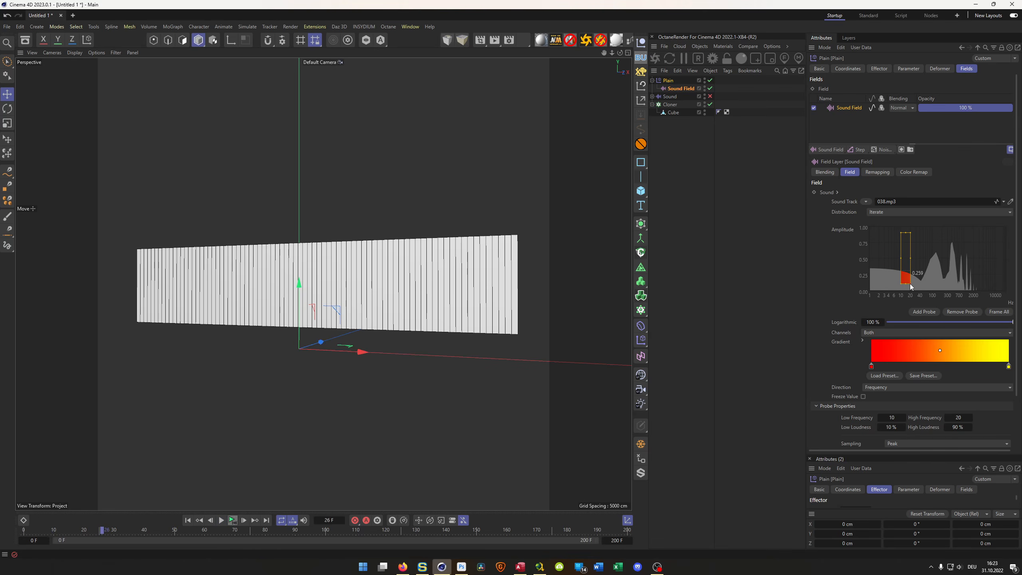
{"action": "left_click_drag", "start_coordinate": [912, 285], "coordinate": [974, 296]}
{"action": "mouse_move", "coordinate": [901, 266]}
{"action": "left_mouse_down"}
{"action": "mouse_move", "coordinate": [922, 265]}
{"action": "mouse_move", "coordinate": [951, 236]}
{"action": "mouse_move", "coordinate": [946, 245]}
{"action": "left_mouse_up"}
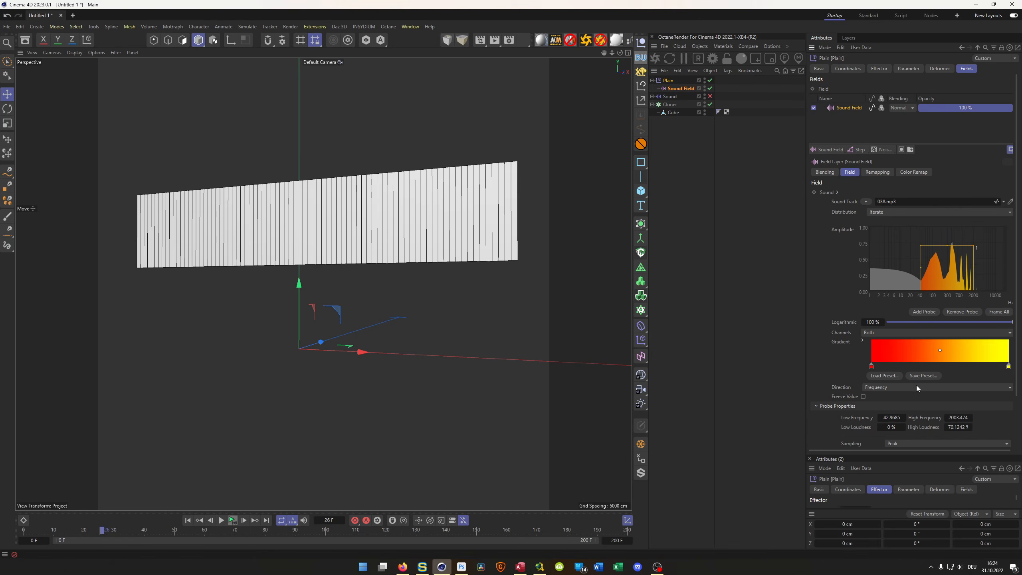
- Set the Sound Field probe to Average sampling, 50 % decay and 250 % strength, and play the animation to frame 40 to check it
{"action": "scroll", "coordinate": [827, 348], "scroll_direction": "down", "scroll_amount": 3}
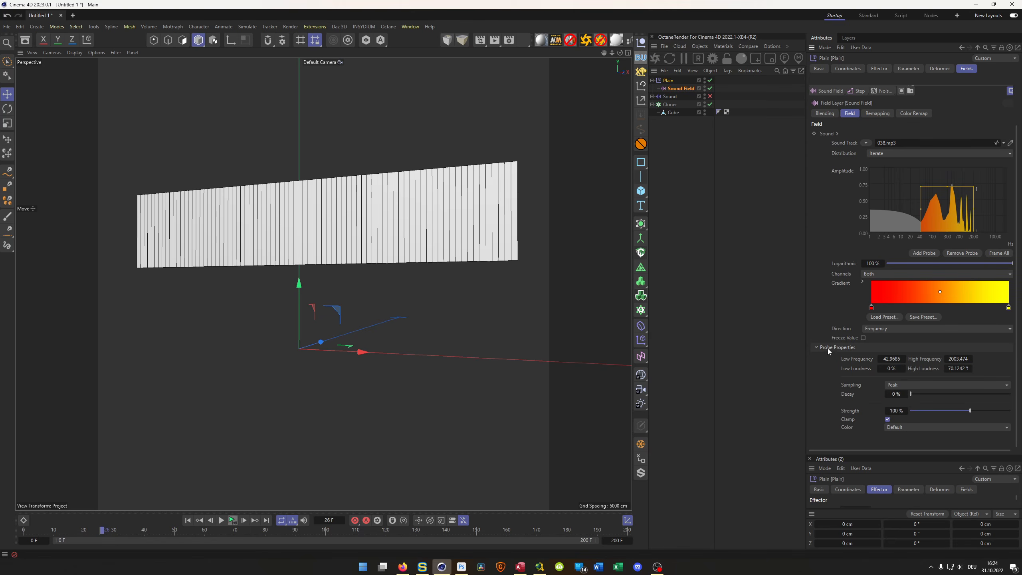
{"action": "left_click", "coordinate": [910, 385]}
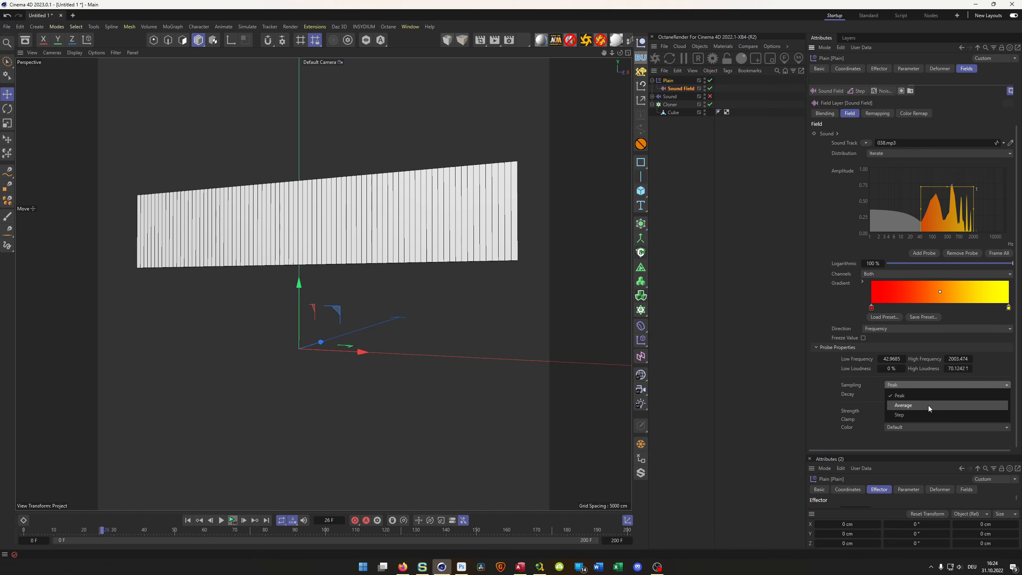
{"action": "left_click", "coordinate": [927, 405]}
{"action": "left_click", "coordinate": [897, 394]}
{"action": "type", "text": "50"}
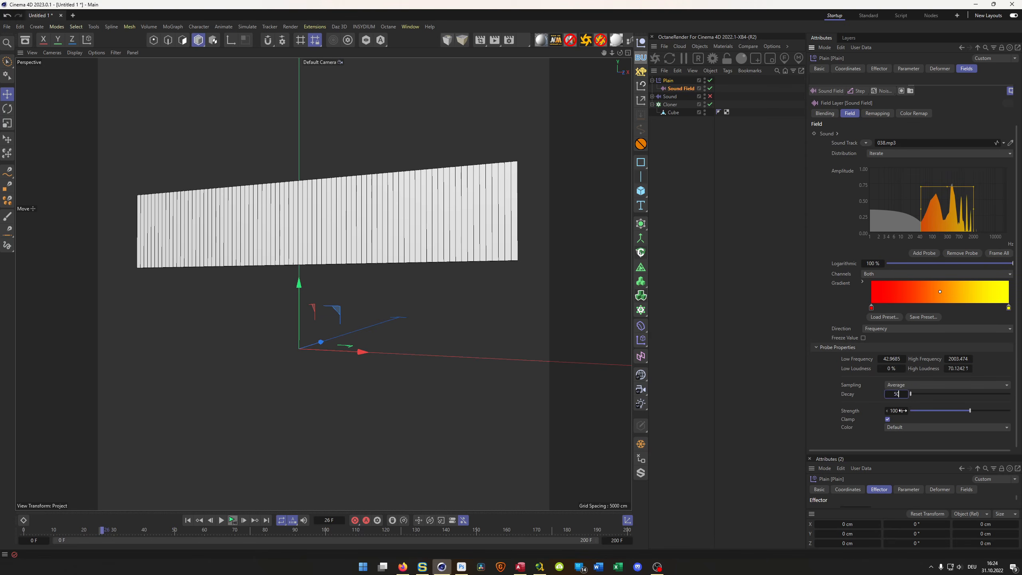
{"action": "left_click", "coordinate": [901, 411]}
{"action": "type", "text": "250"}
{"action": "key", "text": "Return"}
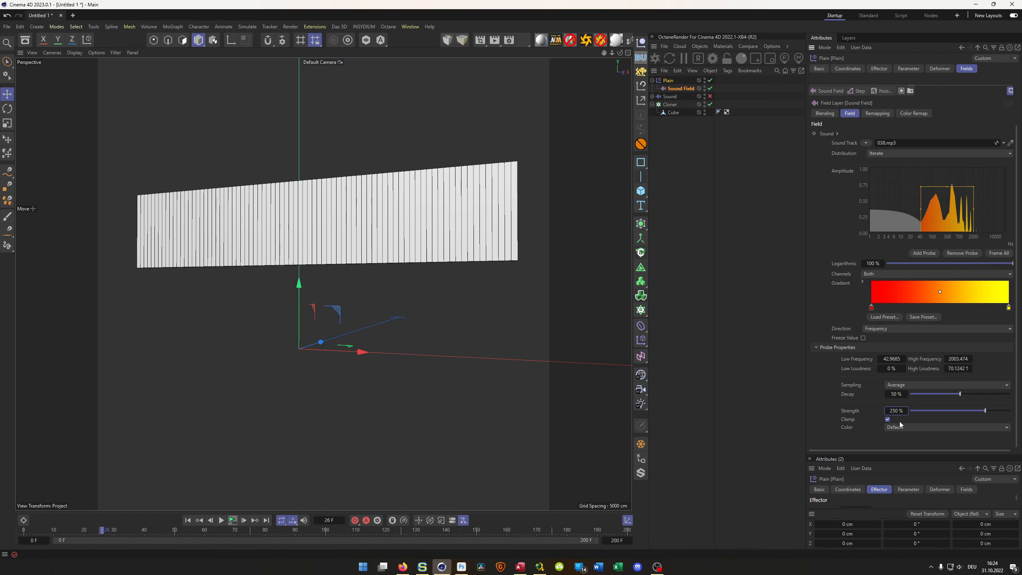
{"action": "left_click", "coordinate": [233, 520]}
{"action": "left_click", "coordinate": [232, 521]}
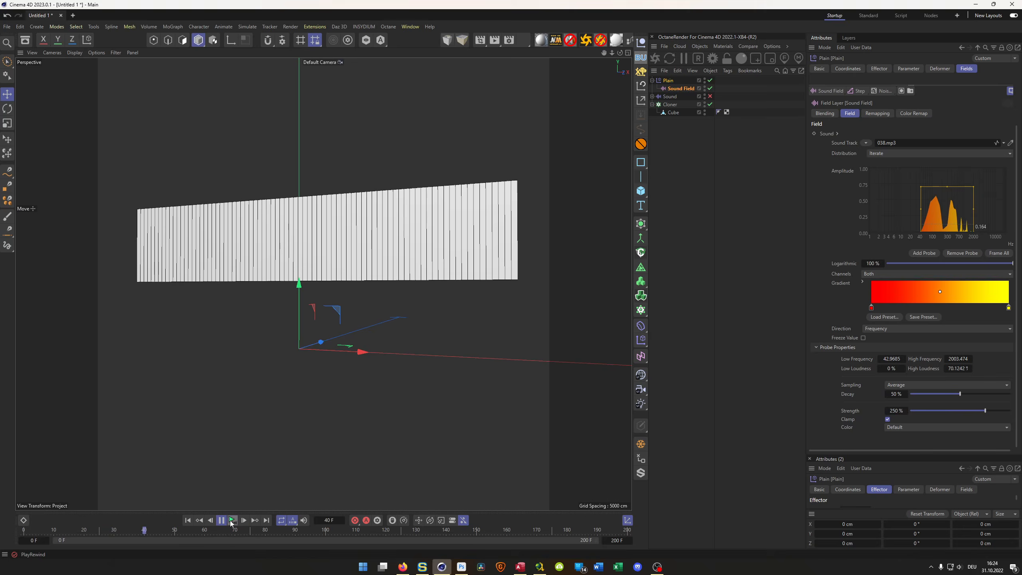
- Add a Step layer above the Sound Field in the Plain effector's fields
{"action": "left_click", "coordinate": [967, 69]}
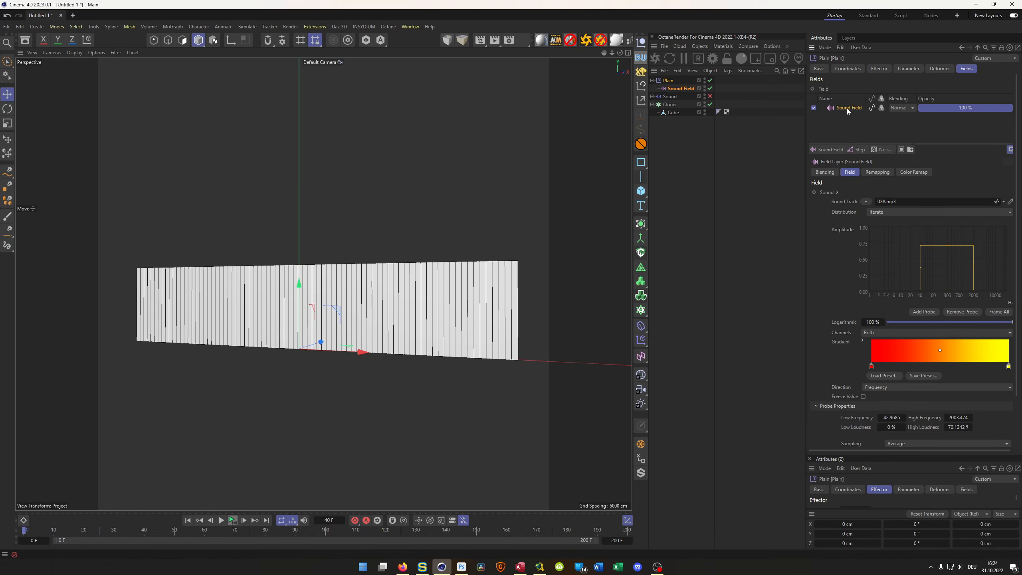
{"action": "left_click", "coordinate": [860, 149]}
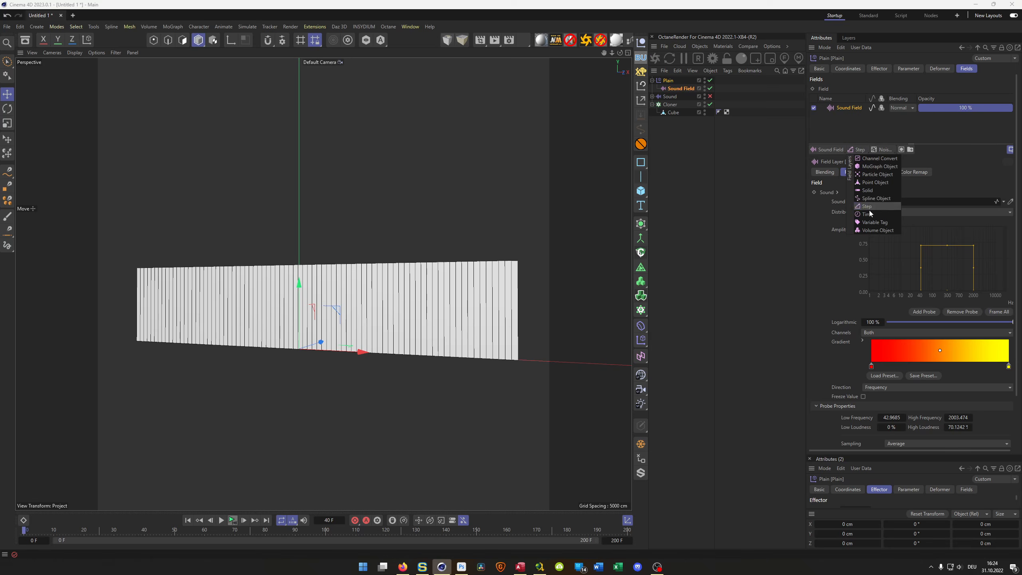
{"action": "left_click", "coordinate": [868, 205]}
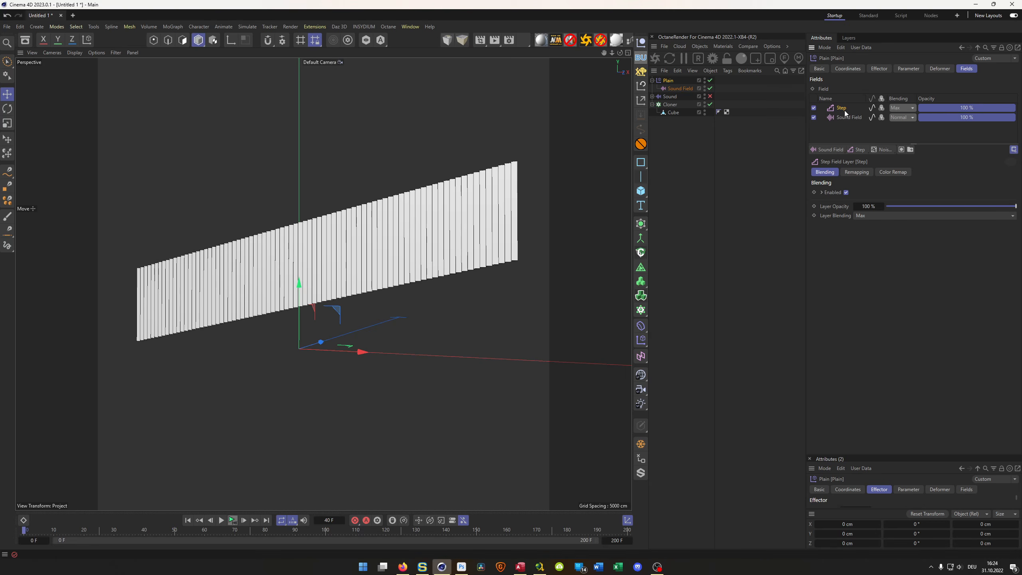
- Add a Noise Remap layer with a scale of 5 % above the Step layer and play the animation to frame 79
{"action": "left_click", "coordinate": [880, 152]}
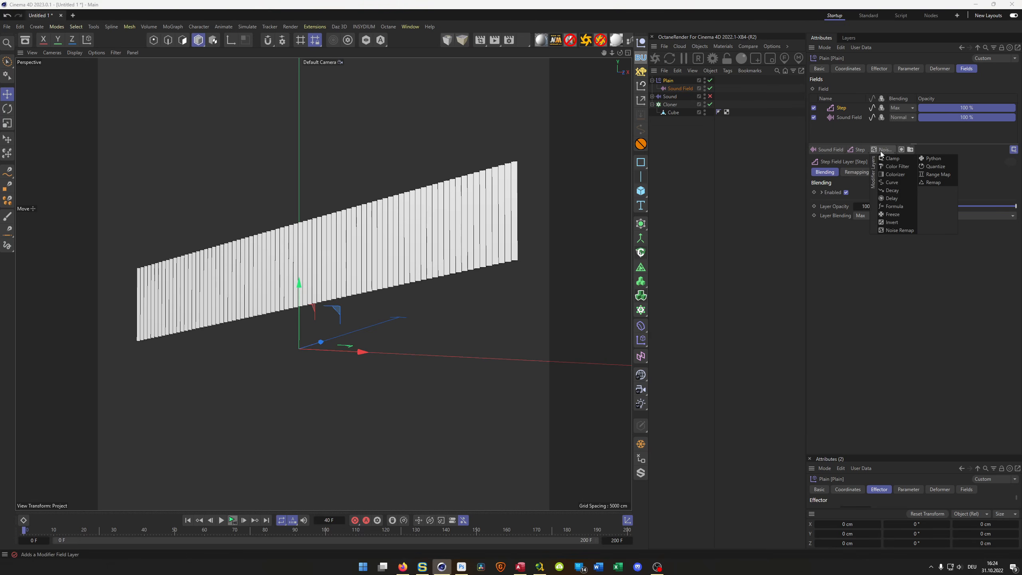
{"action": "left_click", "coordinate": [899, 231]}
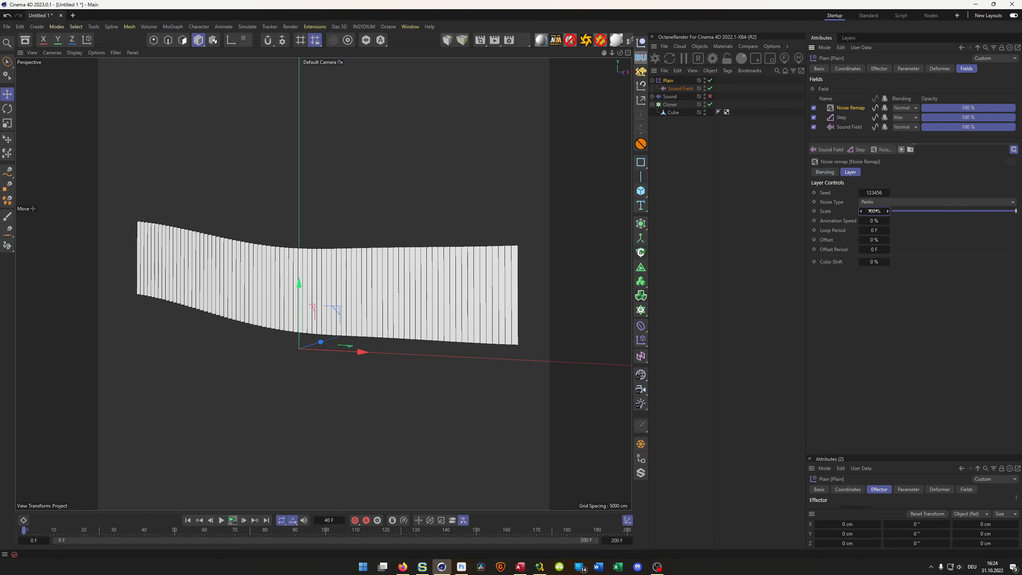
{"action": "type", "text": "5"}
{"action": "key", "text": "Return"}
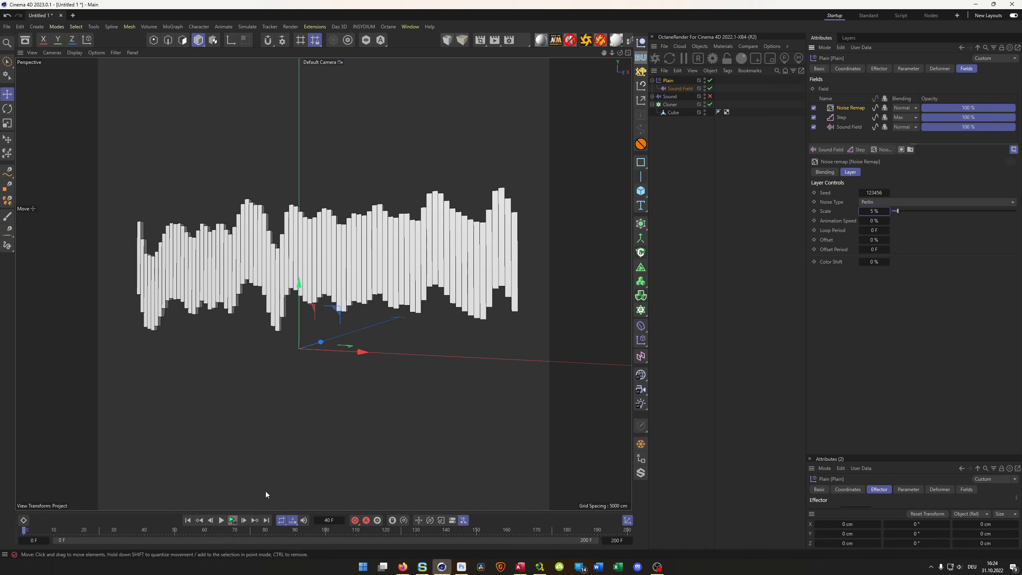
{"action": "left_click", "coordinate": [232, 520]}
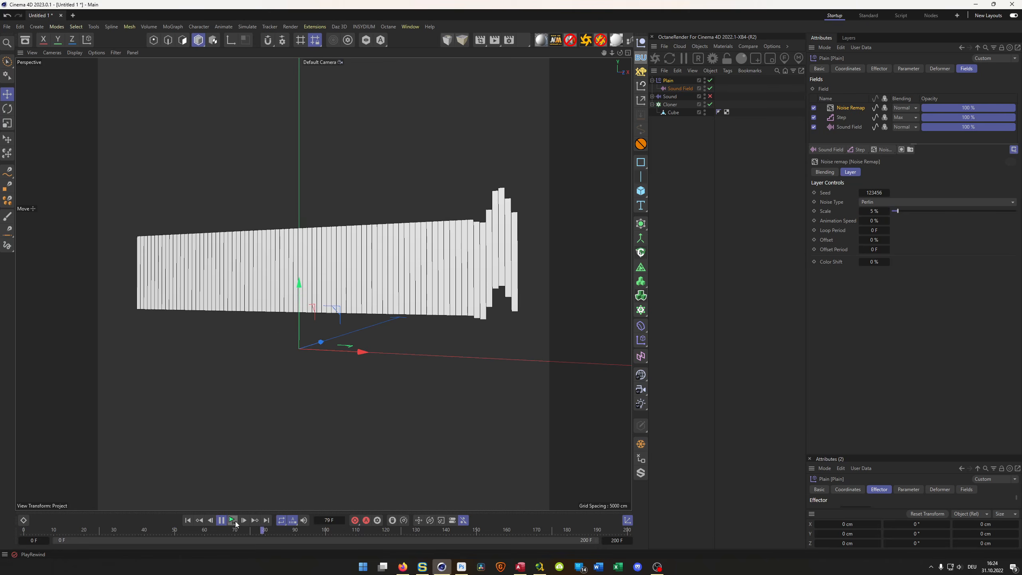
{"action": "left_click", "coordinate": [235, 521]}
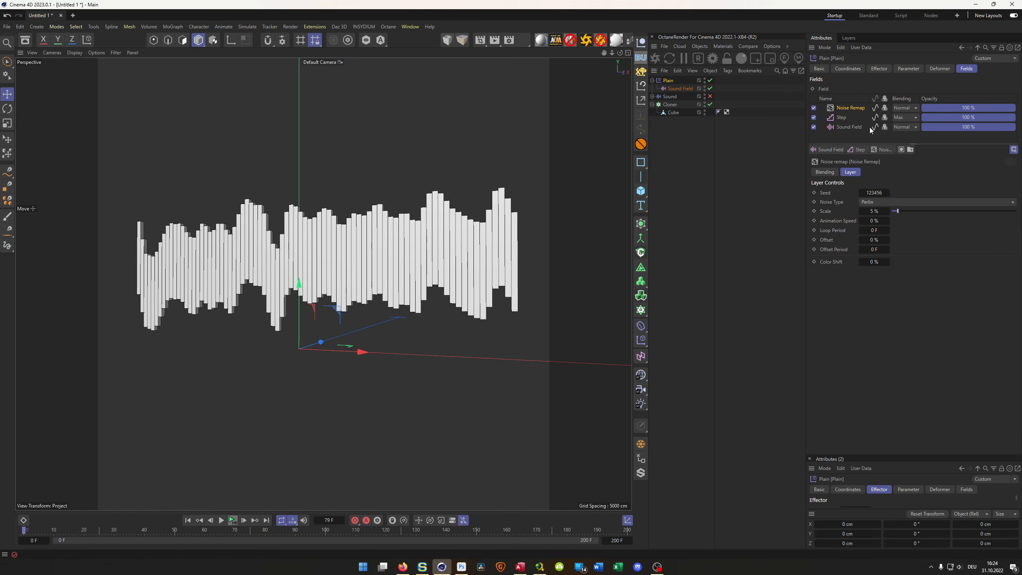
- Set the Step layer's blending to Multiply and play the animation to frame 19 to check the wave
{"action": "left_click", "coordinate": [903, 117]}
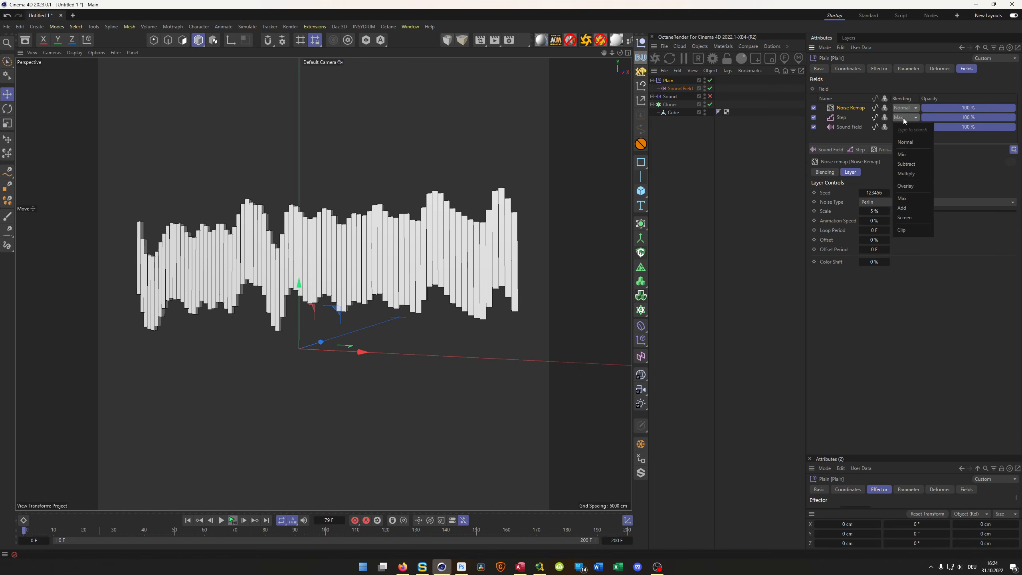
{"action": "left_click", "coordinate": [913, 176]}
{"action": "left_click", "coordinate": [232, 525]}
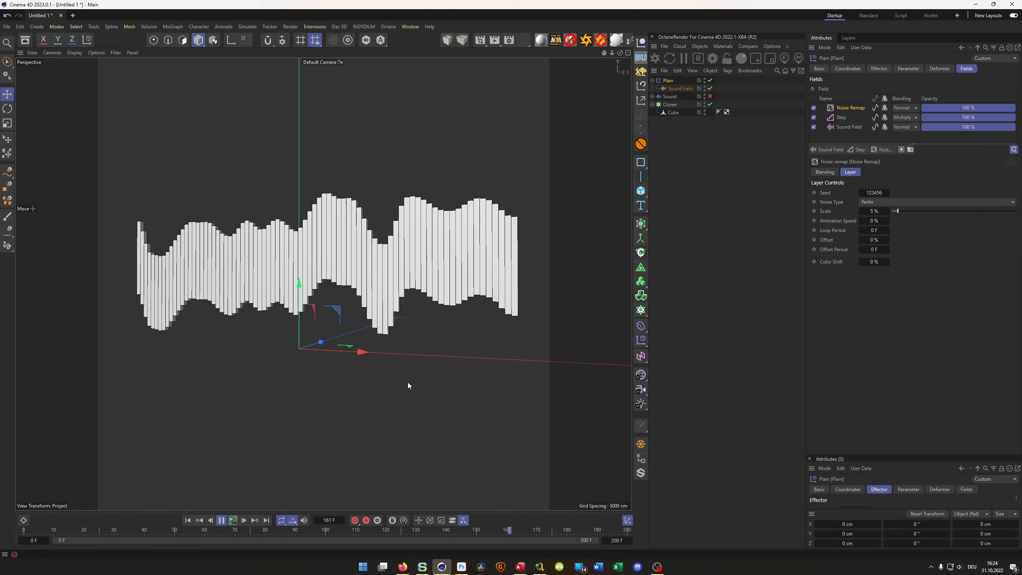
{"action": "left_click", "coordinate": [222, 520]}
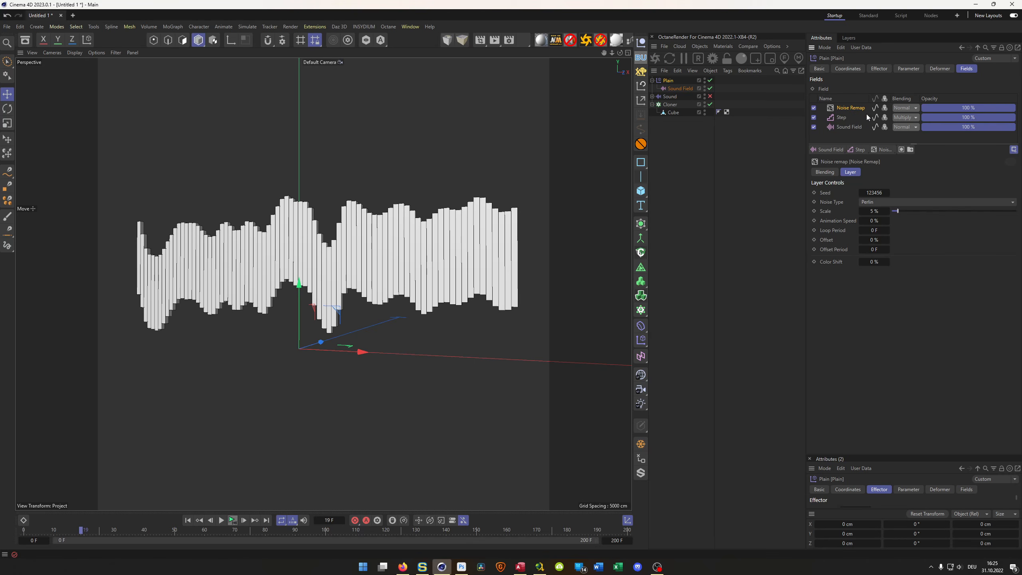
- Add a Spherical Field to the Plain effector's fields and raise it 25 cm in Y
{"action": "left_click", "coordinate": [826, 149]}
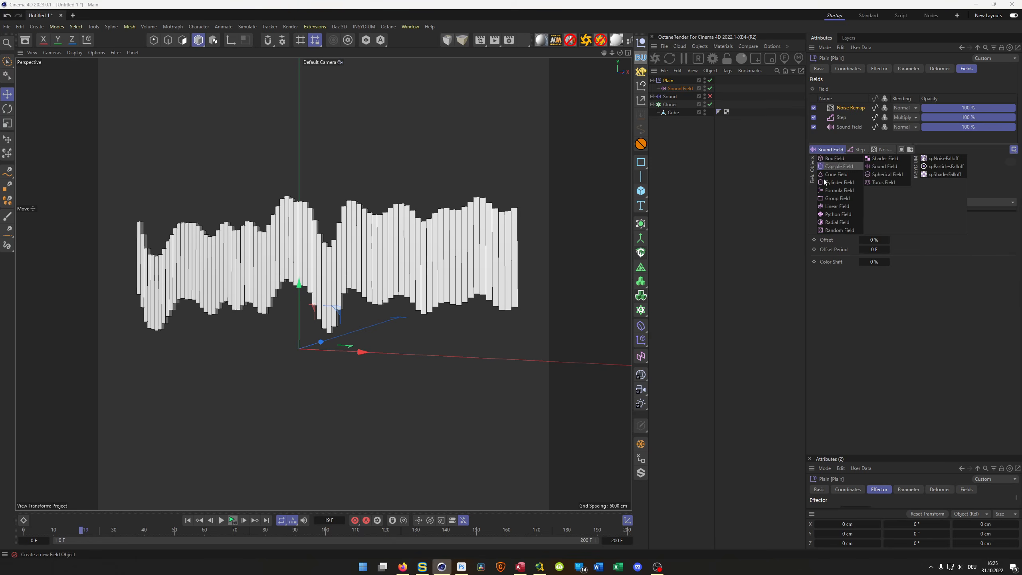
{"action": "left_click", "coordinate": [881, 175]}
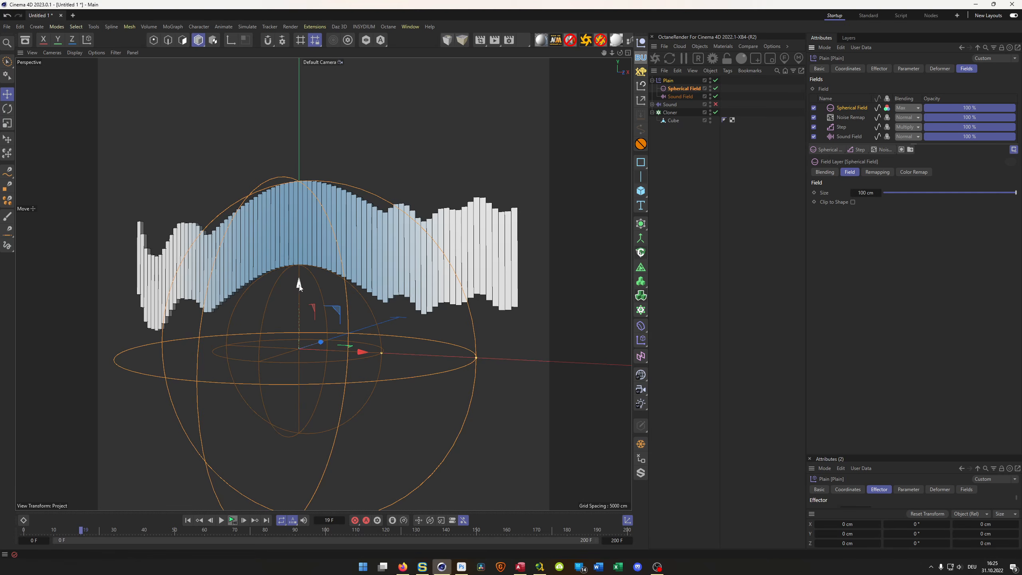
{"action": "left_click_drag", "start_coordinate": [302, 284], "coordinate": [300, 240]}
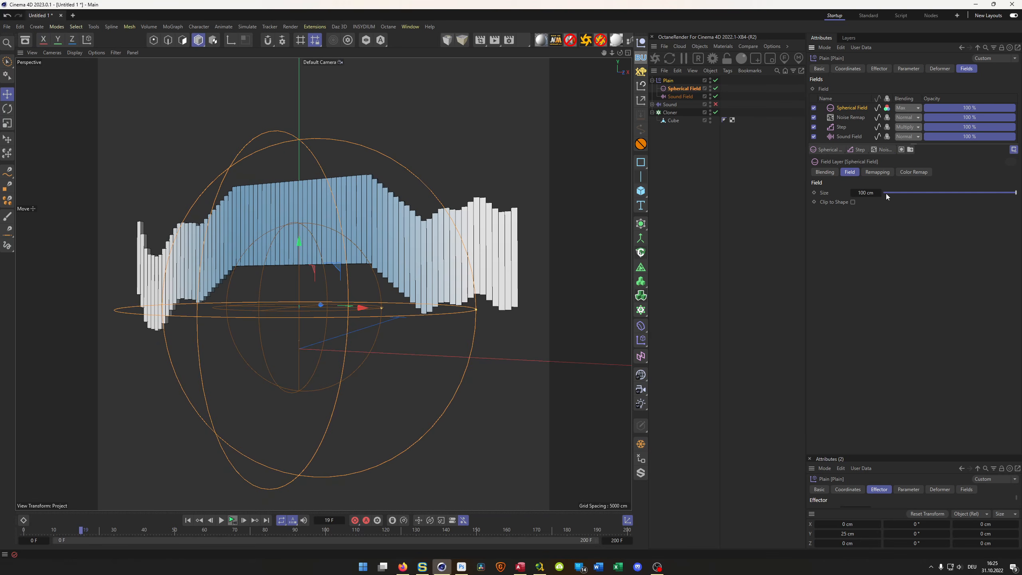
- Set the Spherical Field's inner offset to 21 % and its blending to Multiply, and play the animation to check the falloff
{"action": "left_click", "coordinate": [877, 172]}
{"action": "left_click_drag", "start_coordinate": [949, 270], "coordinate": [908, 271]}
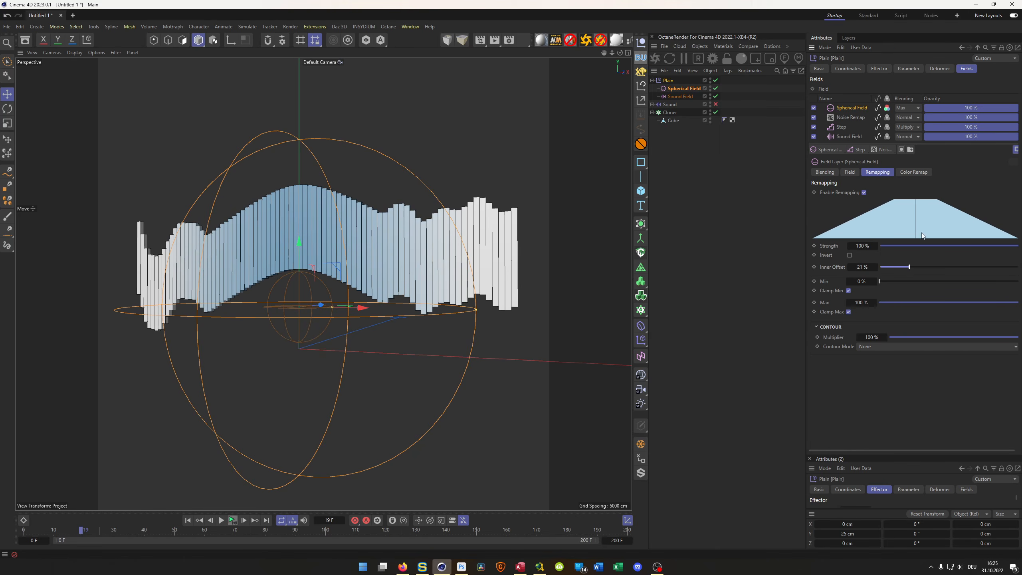
{"action": "left_click", "coordinate": [917, 108]}
{"action": "left_click", "coordinate": [910, 165]}
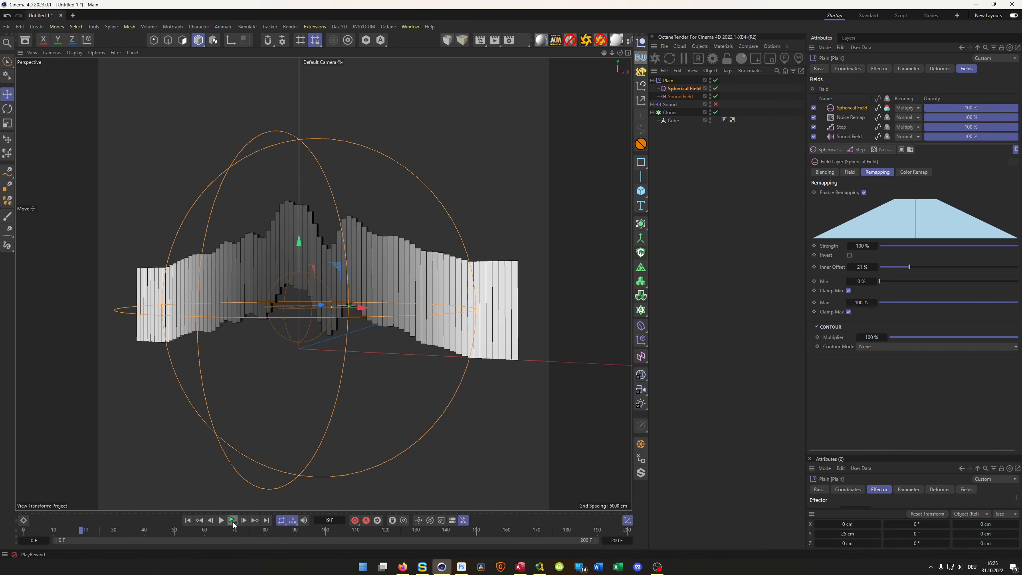
{"action": "left_click", "coordinate": [233, 521]}
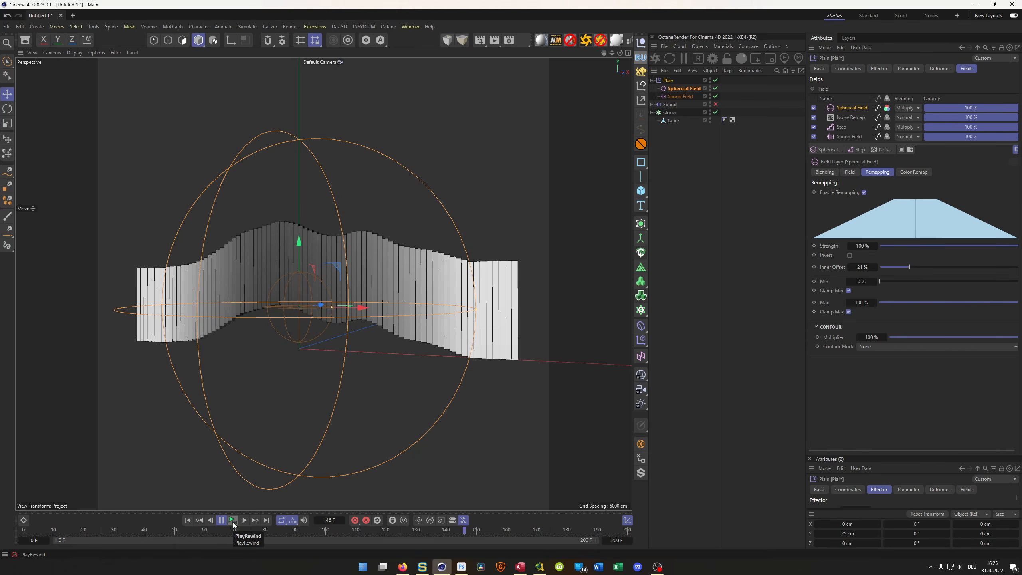
{"action": "left_click", "coordinate": [233, 521]}
{"action": "left_click", "coordinate": [233, 522]}
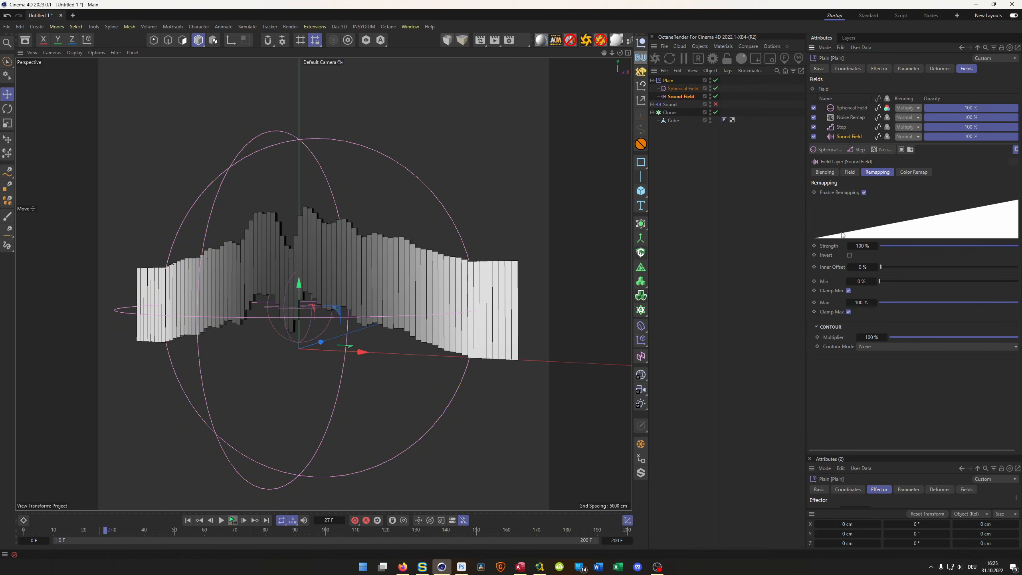
- Set the Sound Field probe's decay to 80 % and play the animation to check the wave
{"action": "left_click", "coordinate": [846, 137]}
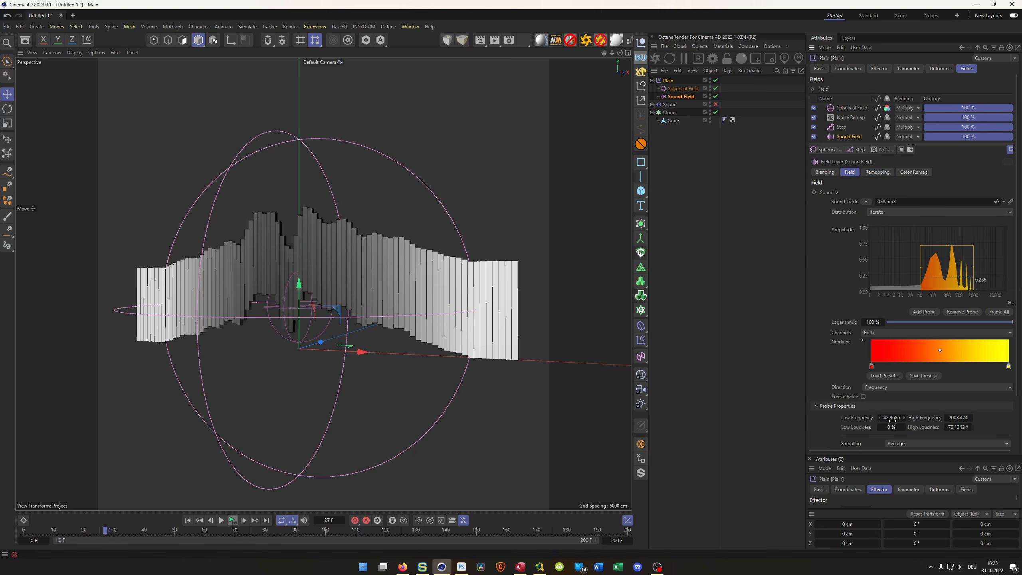
{"action": "scroll", "coordinate": [890, 415], "scroll_direction": "down", "scroll_amount": 3}
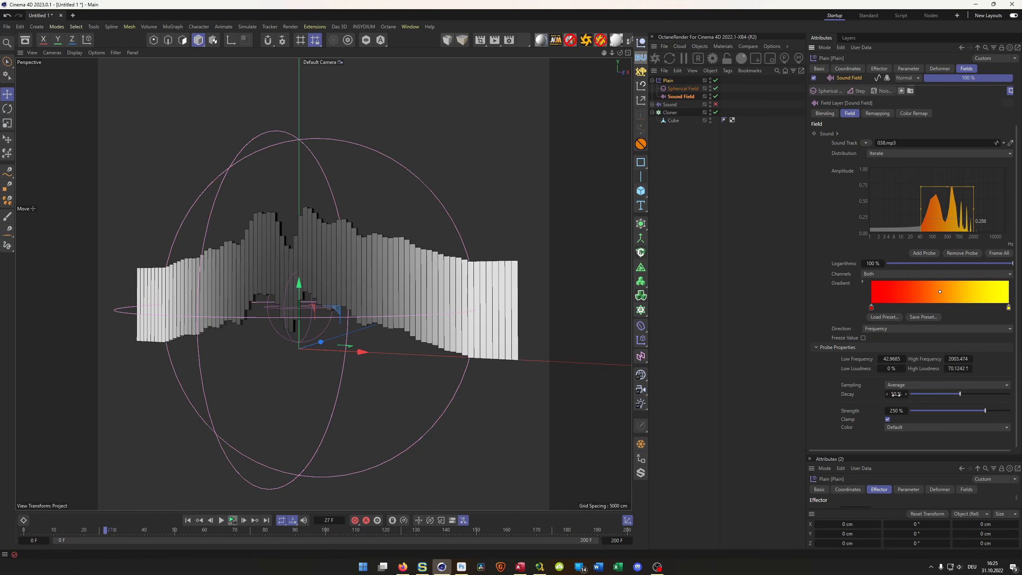
{"action": "type", "text": "80"}
{"action": "key", "text": "Return"}
{"action": "left_click", "coordinate": [231, 520]}
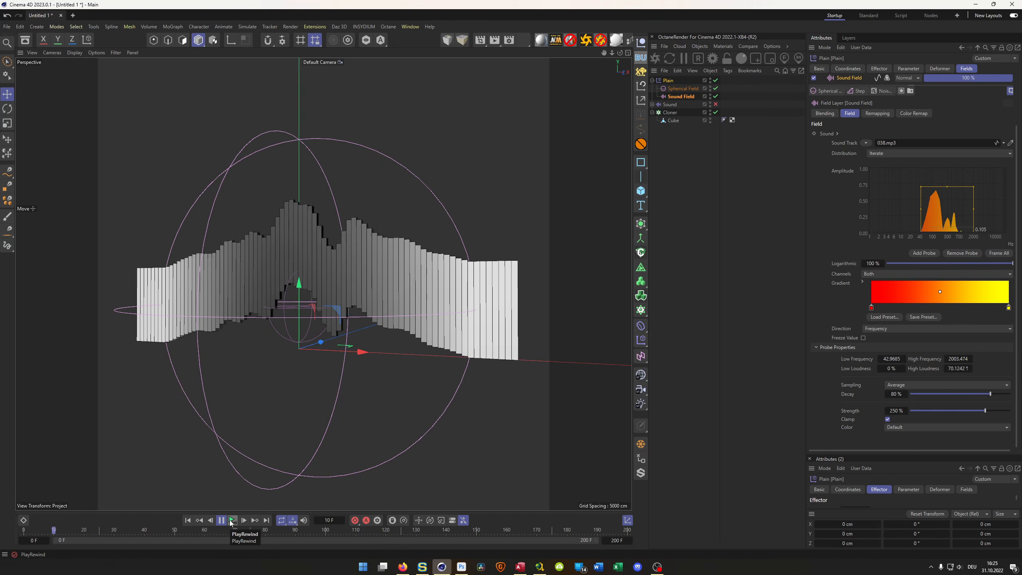
{"action": "left_click", "coordinate": [231, 520]}
- Extend the animation's end to frame 400
{"action": "left_click", "coordinate": [618, 541]}
{"action": "type", "text": "400"}
{"action": "key", "text": "Return"}
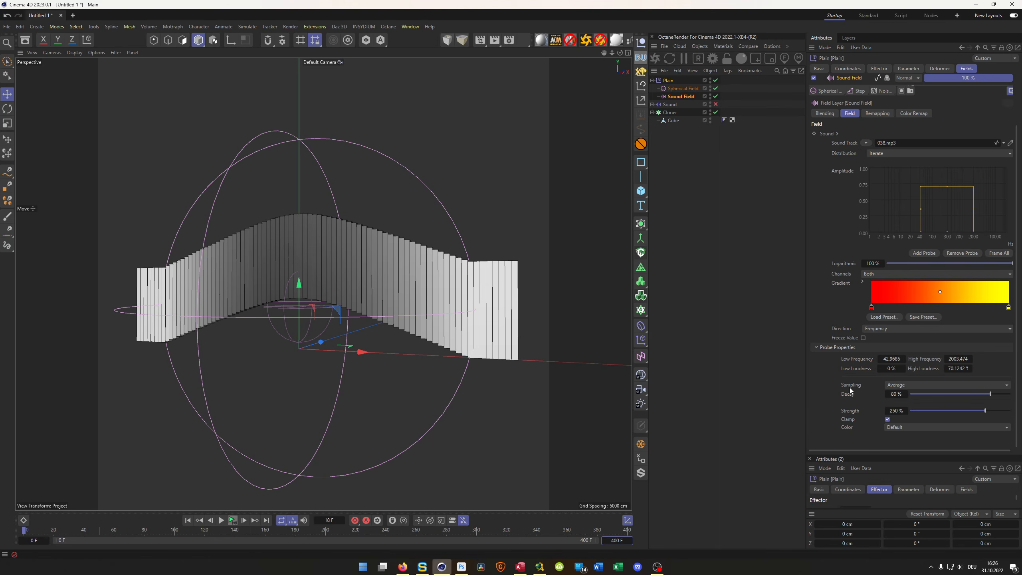
- Set the Sound Field probe's strength to 150 % and play the animation to check the wave height
{"action": "left_click", "coordinate": [896, 411]}
{"action": "type", "text": "150"}
{"action": "key", "text": "Return"}
{"action": "left_click", "coordinate": [233, 520]}
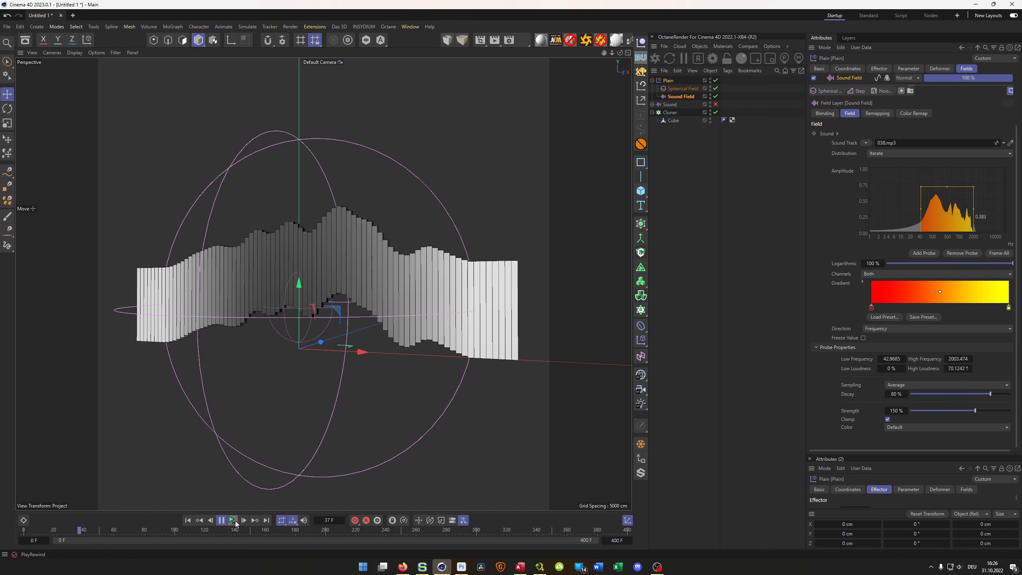
{"action": "left_click", "coordinate": [232, 520]}
{"action": "mouse_move", "coordinate": [353, 249]}
{"action": "left_mouse_down", "text": "alt"}
{"action": "mouse_move", "coordinate": [406, 219]}
{"action": "mouse_move", "coordinate": [348, 251]}
{"action": "left_mouse_up", "text": "alt"}
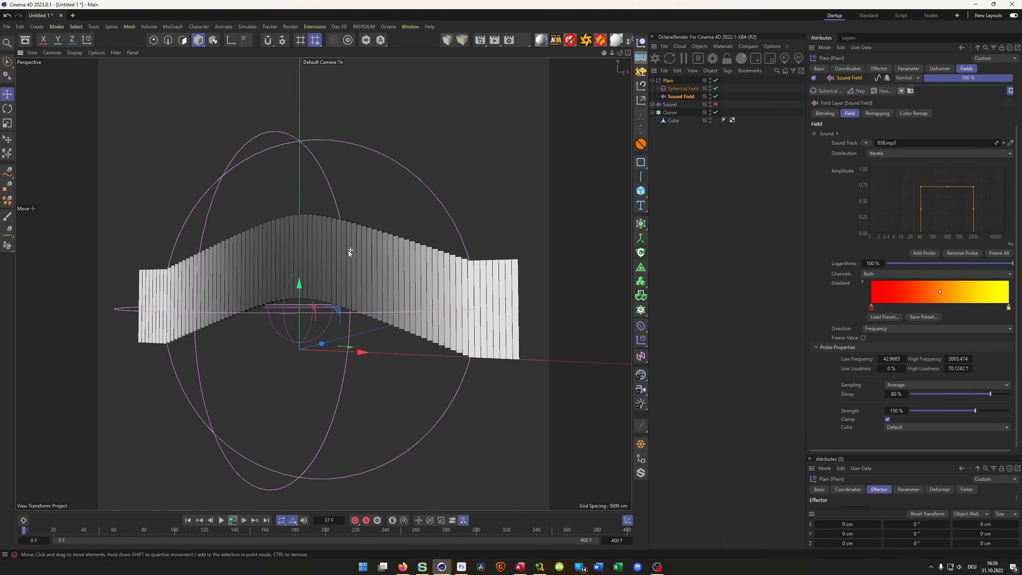
- Set the Plain effector's color mode to Off and inspect the bars from a slightly different angle
{"action": "left_click", "coordinate": [908, 68]}
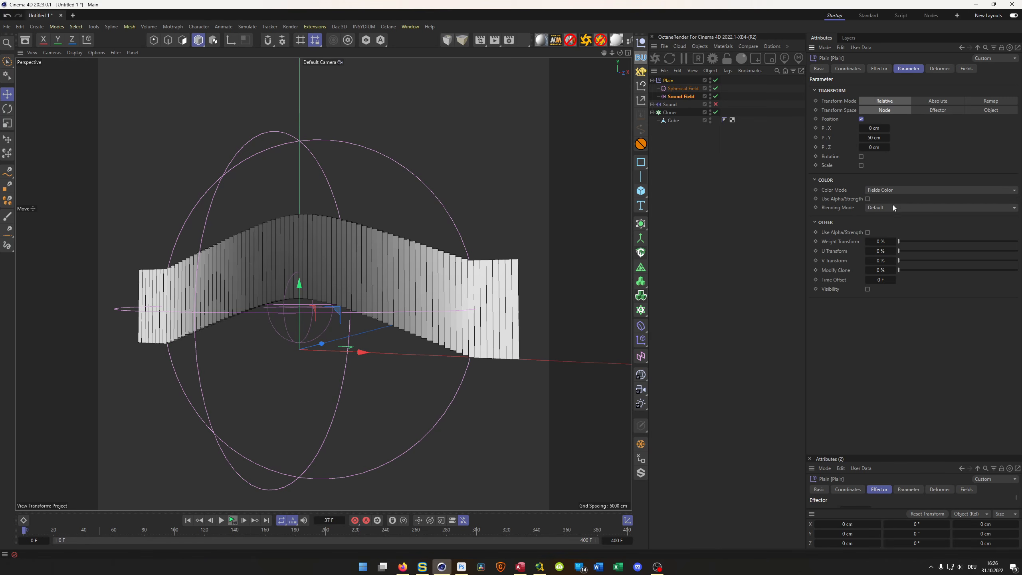
{"action": "left_click", "coordinate": [966, 189]}
{"action": "left_click", "coordinate": [915, 203]}
{"action": "left_click_drag", "start_coordinate": [412, 278], "coordinate": [372, 279], "text": "alt"}
{"action": "right_click_drag", "start_coordinate": [371, 278], "coordinate": [383, 278], "text": "alt"}
{"action": "mouse_move", "coordinate": [382, 277]}
{"action": "left_mouse_down", "text": "alt"}
{"action": "mouse_move", "coordinate": [416, 280]}
{"action": "mouse_move", "coordinate": [376, 282]}
{"action": "left_mouse_up", "text": "alt"}
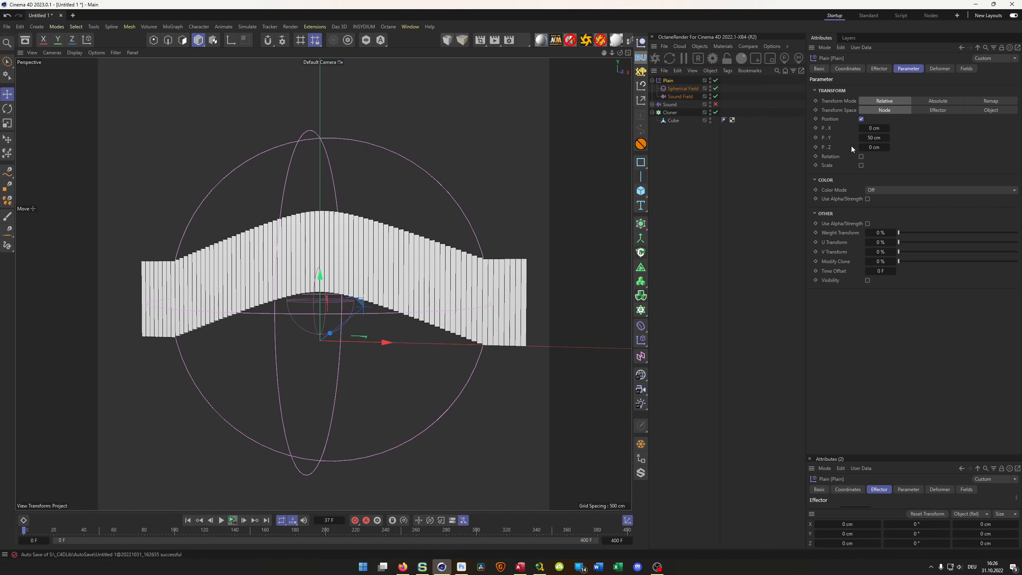
- Try Max blending on the Step layer in the Plain effector's fields and play the animation
{"action": "left_click", "coordinate": [933, 69]}
{"action": "left_click", "coordinate": [965, 68]}
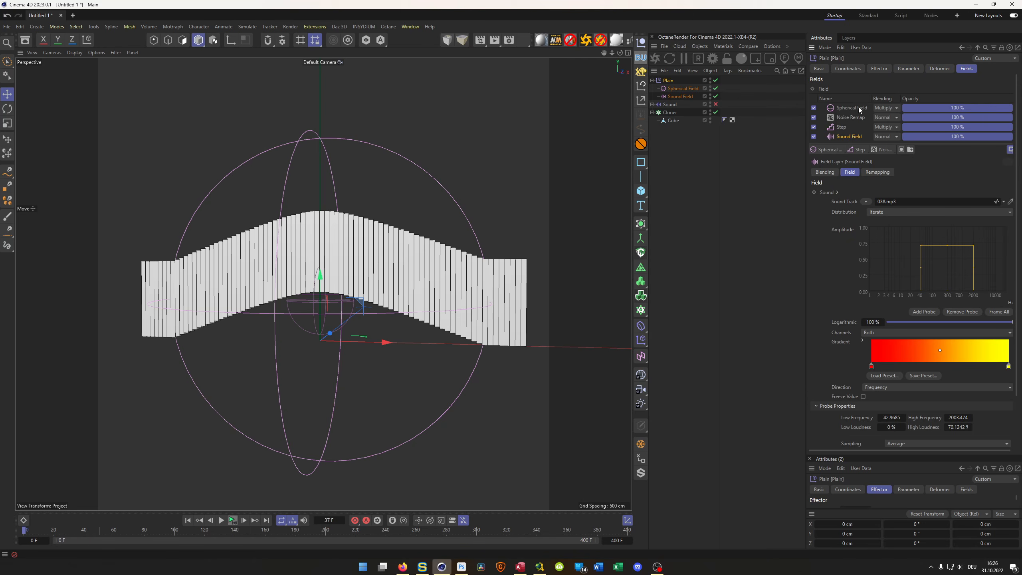
{"action": "left_click", "coordinate": [843, 128]}
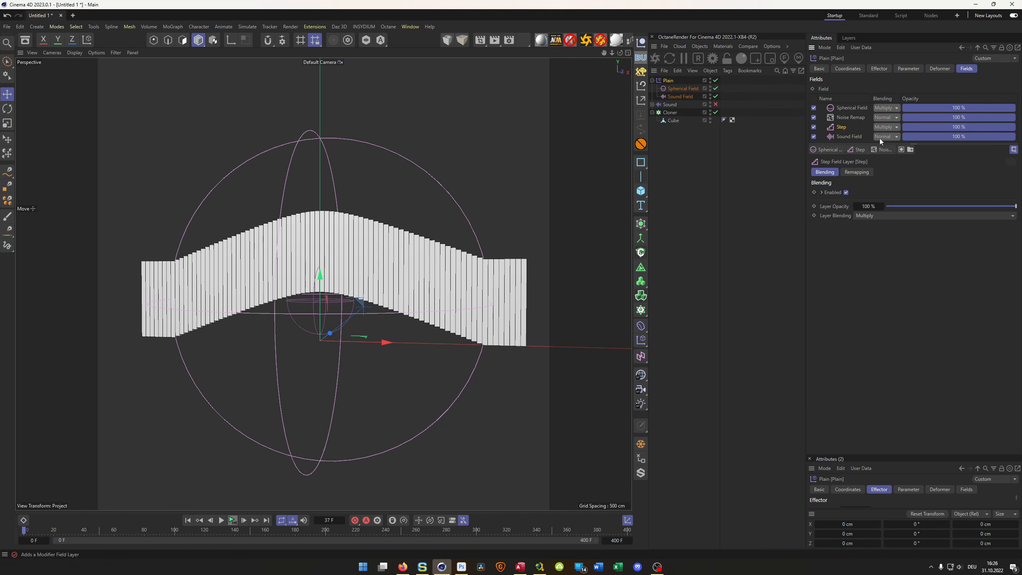
{"action": "left_click", "coordinate": [892, 126]}
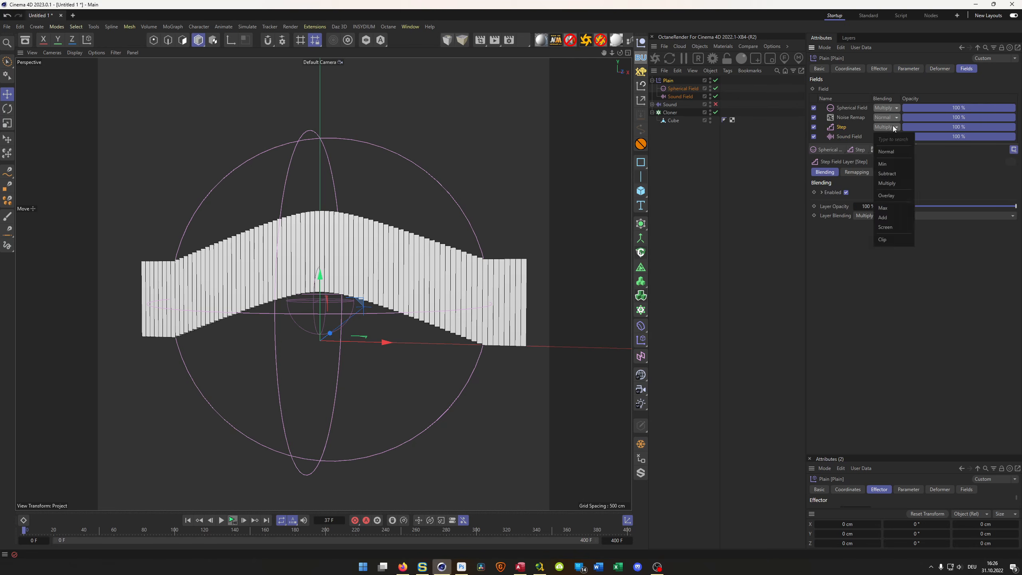
{"action": "left_click", "coordinate": [893, 207]}
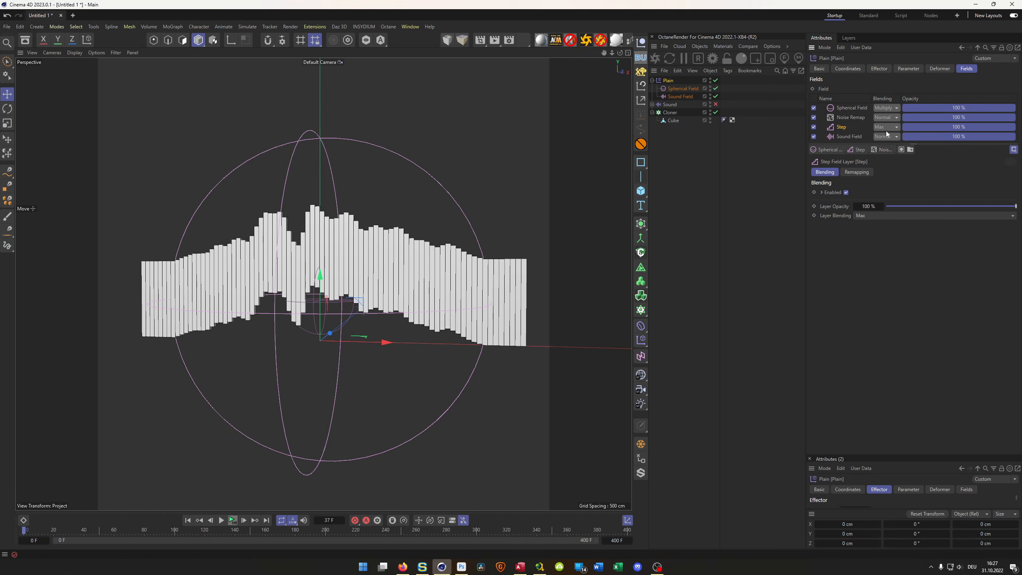
{"action": "left_click", "coordinate": [233, 520]}
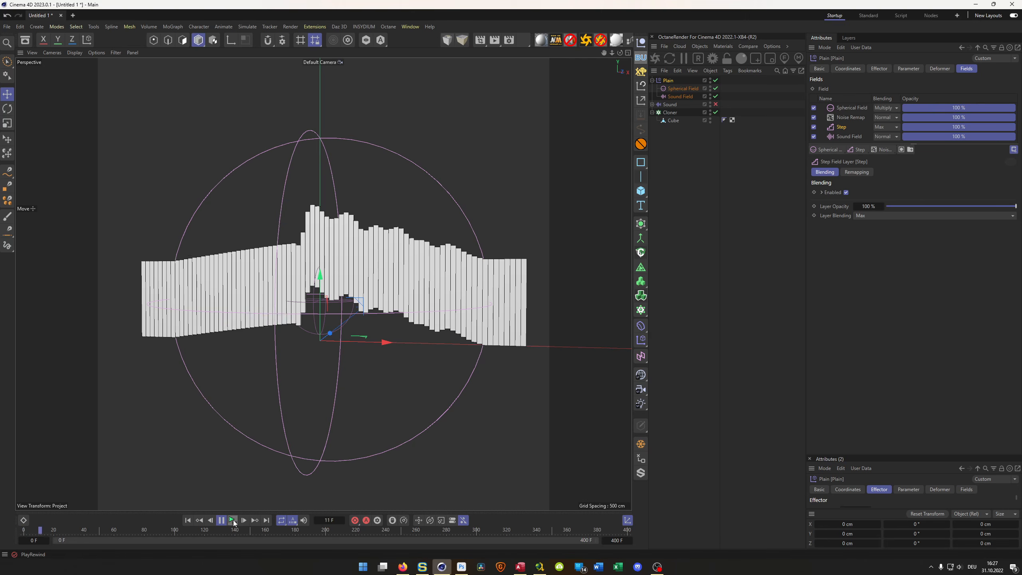
{"action": "left_click", "coordinate": [233, 520]}
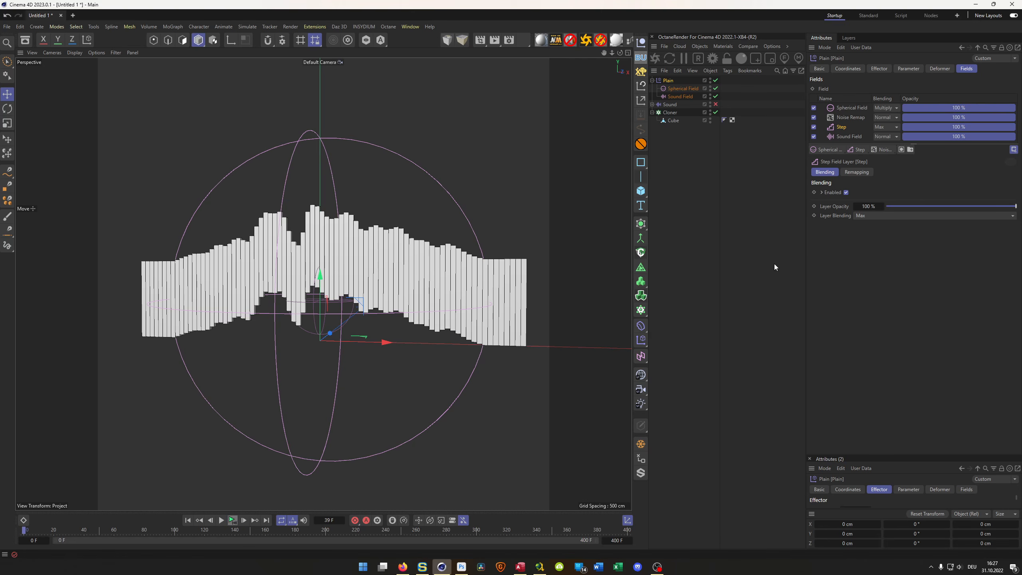
- Try Overlay blending on the Step layer and play the animation
{"action": "left_click", "coordinate": [881, 126]}
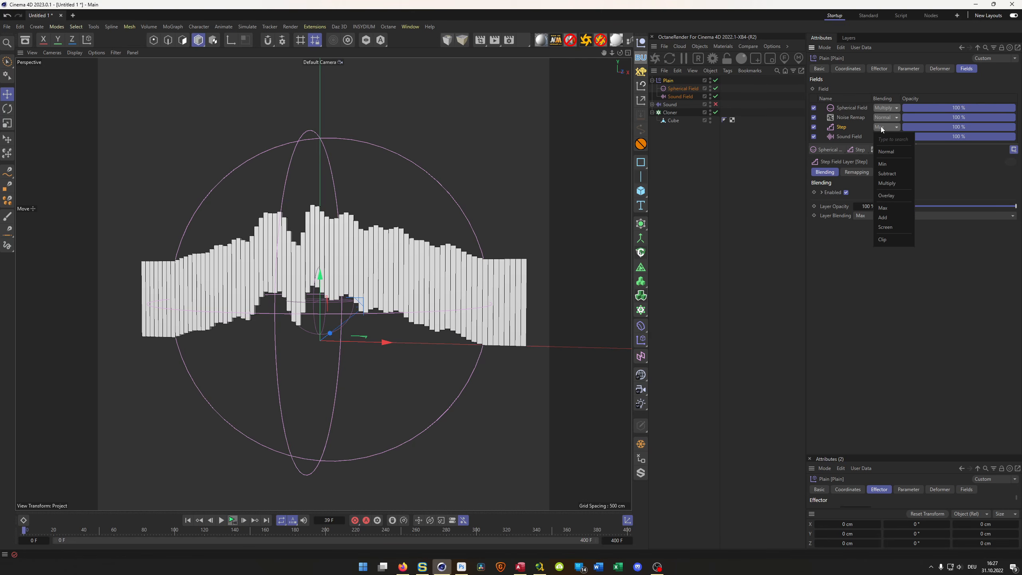
{"action": "left_click", "coordinate": [887, 196]}
{"action": "left_click", "coordinate": [231, 520]}
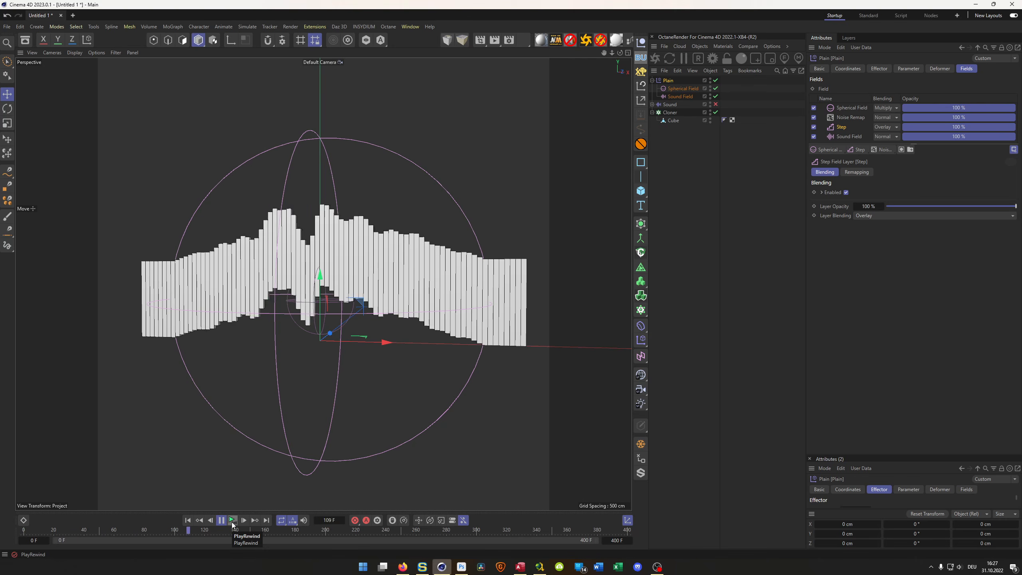
{"action": "left_click", "coordinate": [232, 520]}
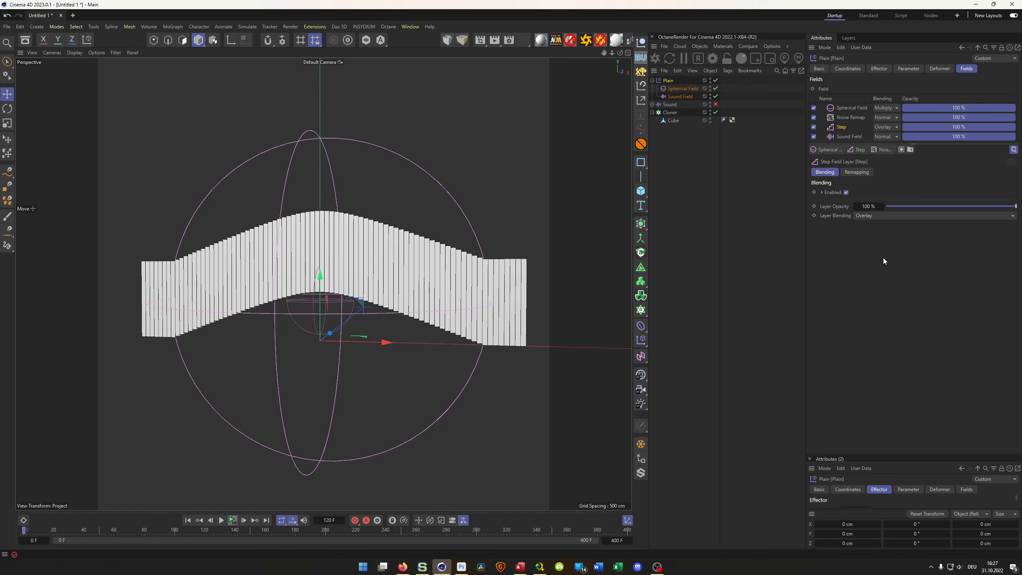
- Set the blending of both the Step and Noise Remap layers to Multiply and play the animation
{"action": "left_click", "coordinate": [889, 126]}
{"action": "left_click", "coordinate": [893, 183]}
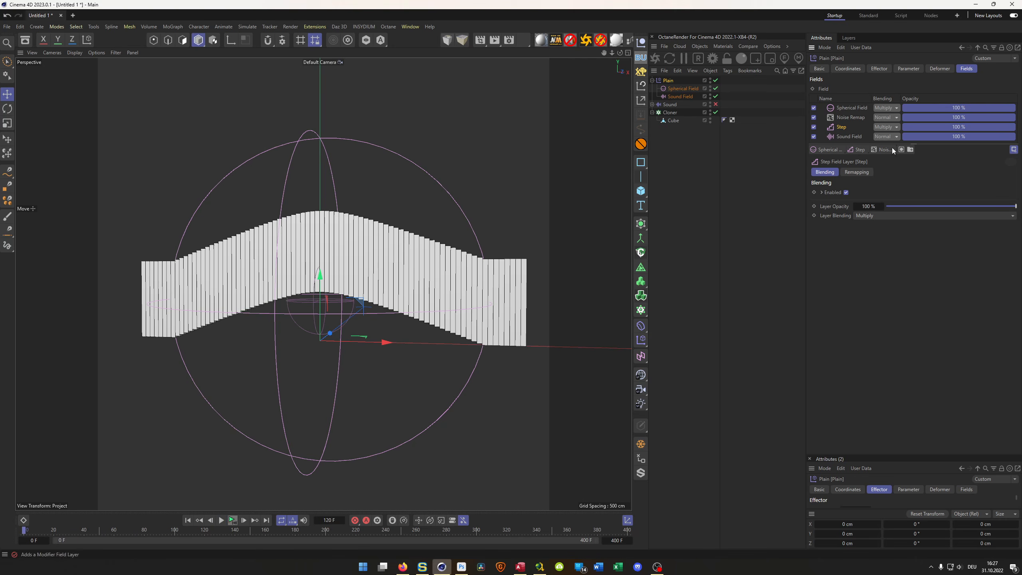
{"action": "left_click", "coordinate": [890, 117]}
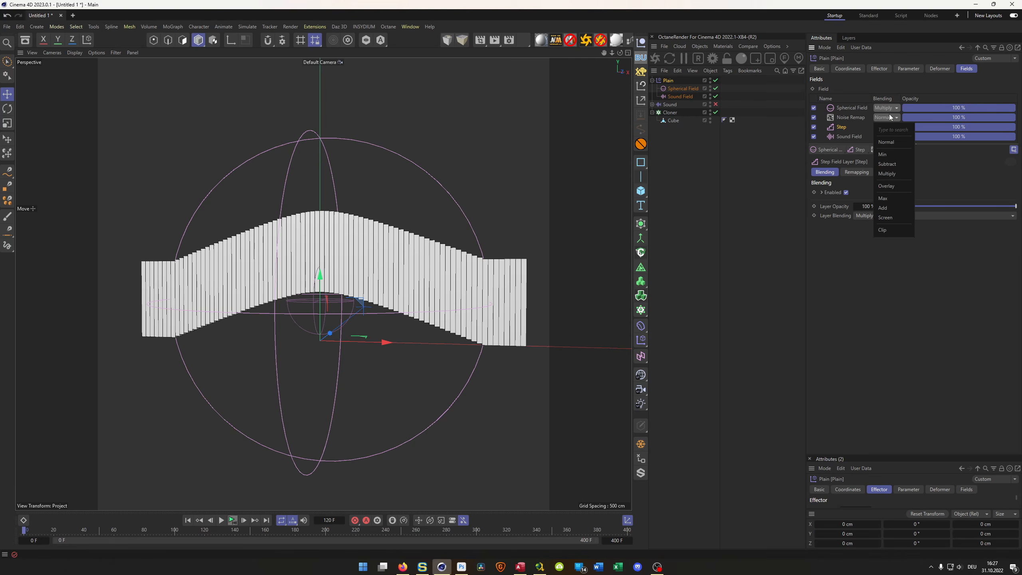
{"action": "left_click", "coordinate": [889, 174]}
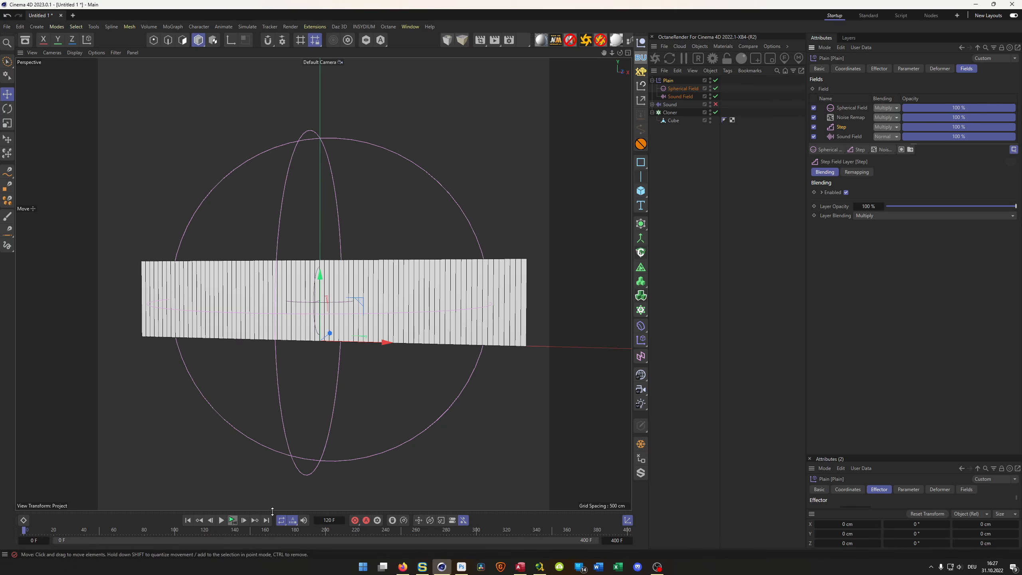
{"action": "left_click", "coordinate": [232, 521]}
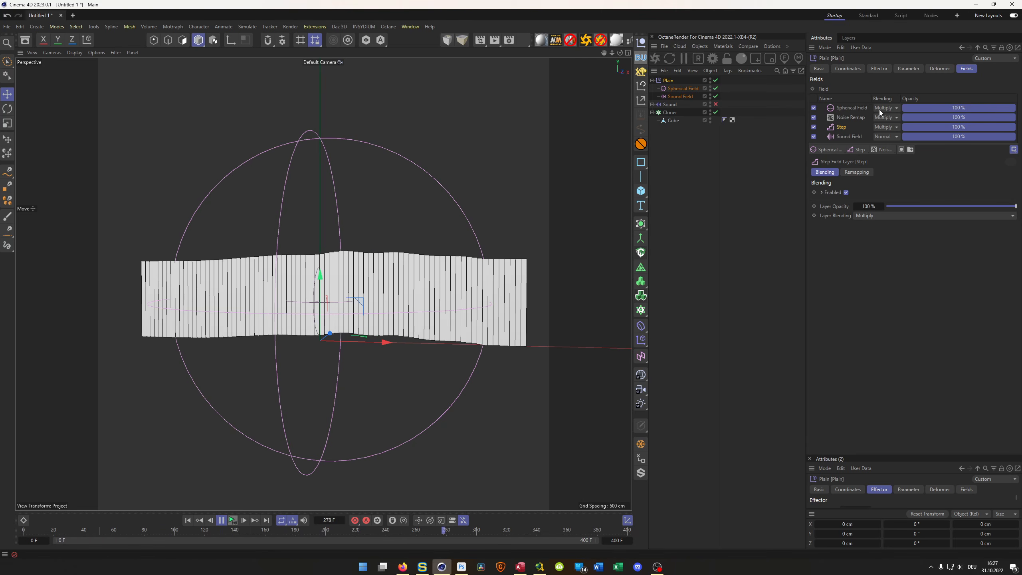
- Stop the playback, set the Sound Field probe's strength to 300 %, and play the animation again
{"action": "left_click", "coordinate": [880, 68]}
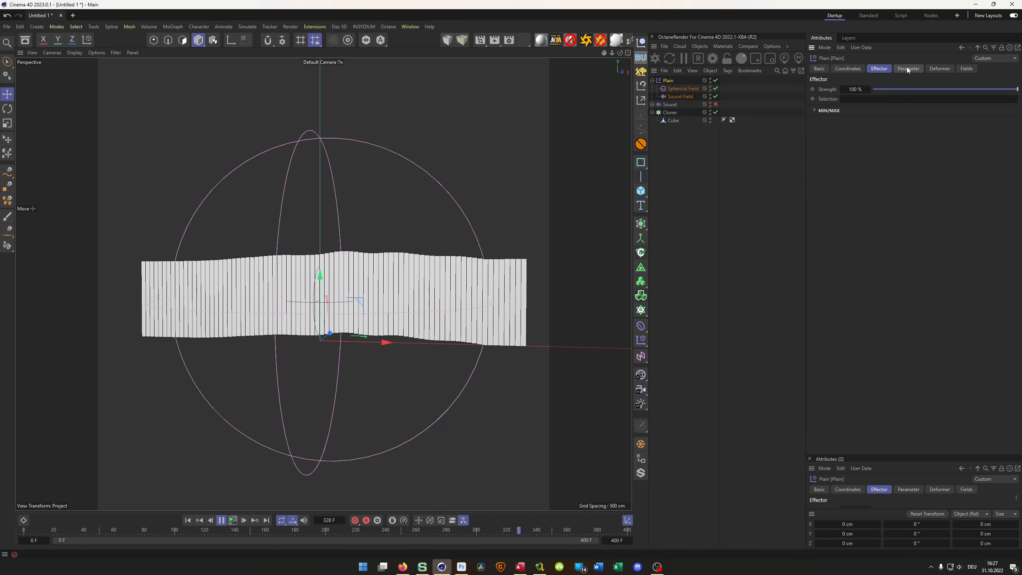
{"action": "left_click", "coordinate": [965, 69]}
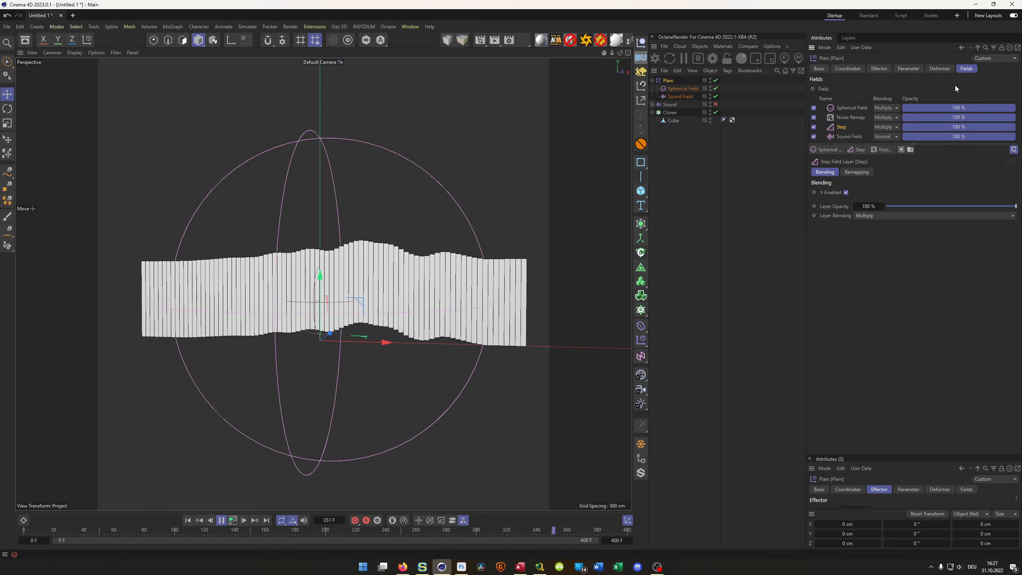
{"action": "left_click", "coordinate": [843, 137]}
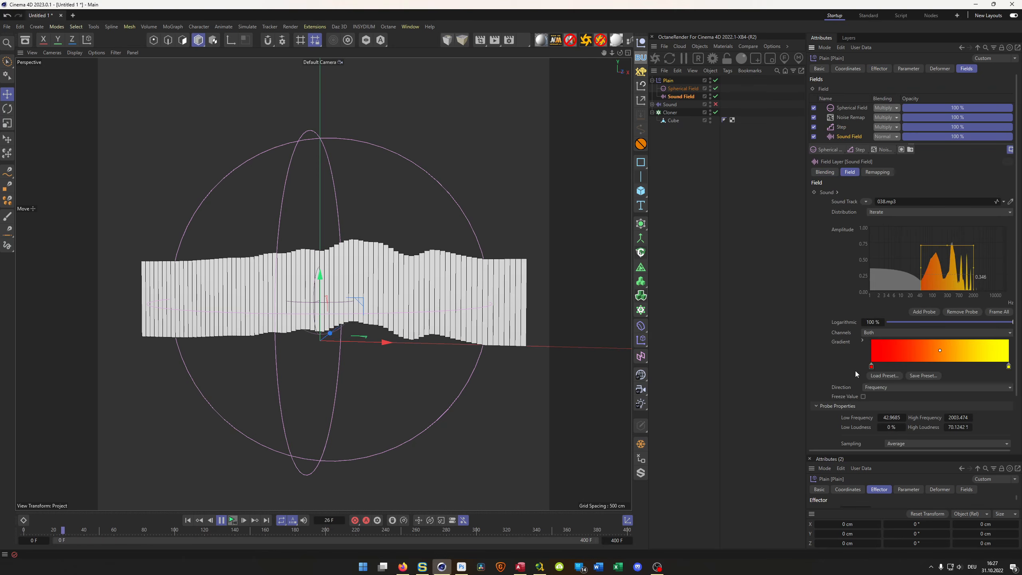
{"action": "scroll", "coordinate": [855, 371], "scroll_direction": "down", "scroll_amount": 3}
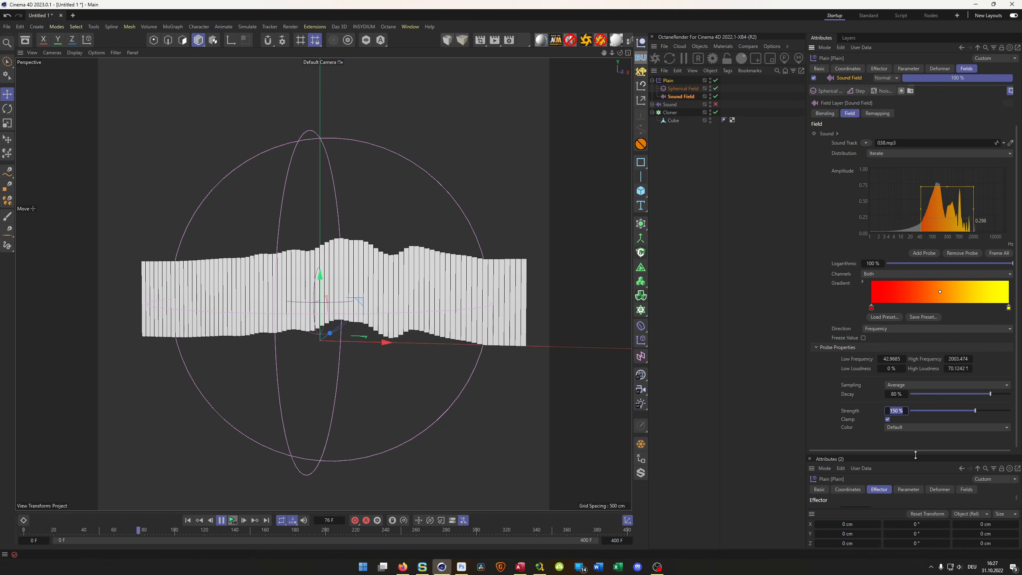
{"action": "key", "text": "Left"}
{"action": "key", "text": "Left"}
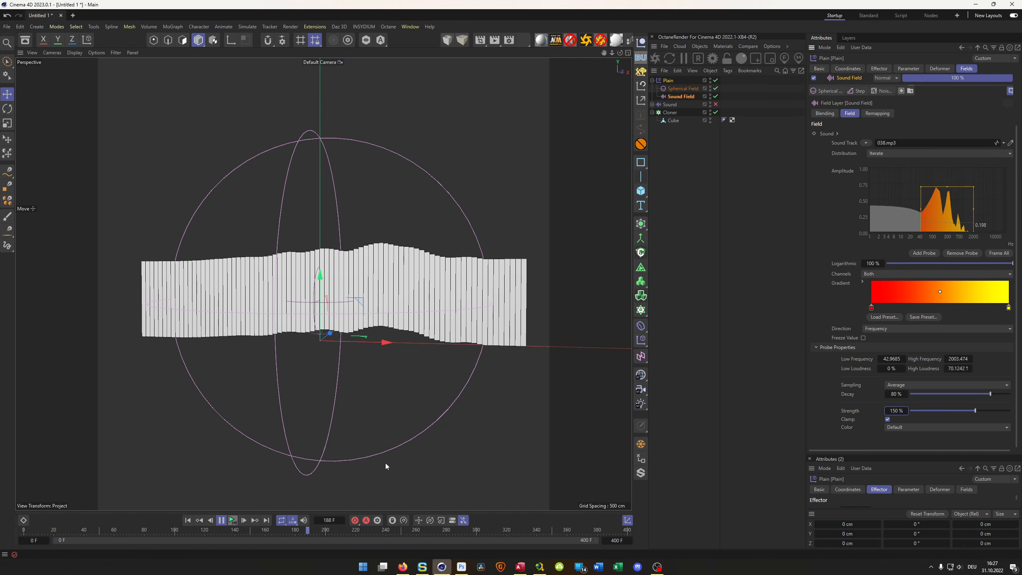
{"action": "left_click", "coordinate": [222, 520]}
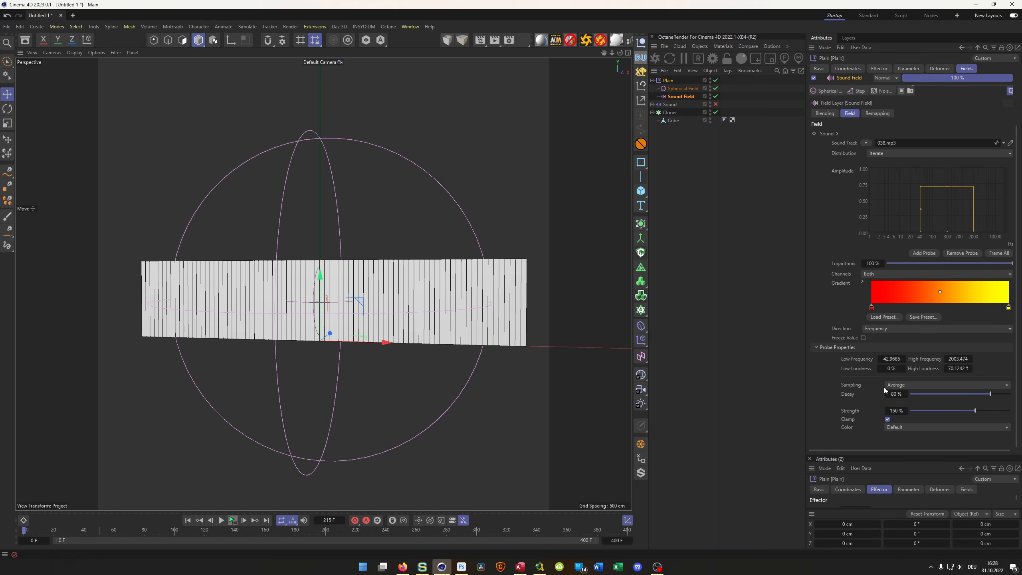
{"action": "type", "text": "300"}
{"action": "key", "text": "Return"}
{"action": "left_click", "coordinate": [233, 520]}
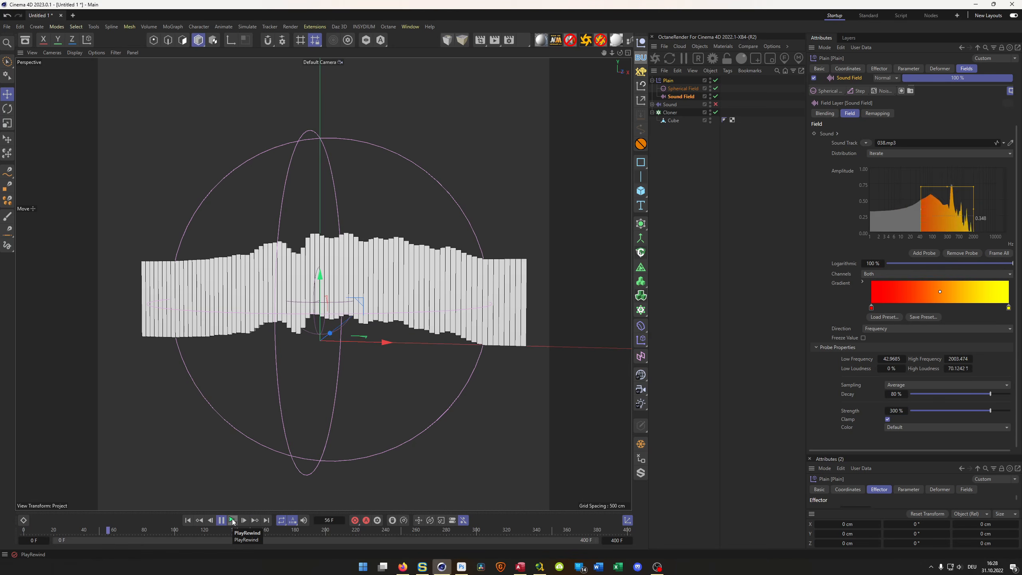
- Stop the playback, set the Sound Field probe's strength to 250 % and decay to 70 %, and play the animation
{"action": "left_click", "coordinate": [232, 522]}
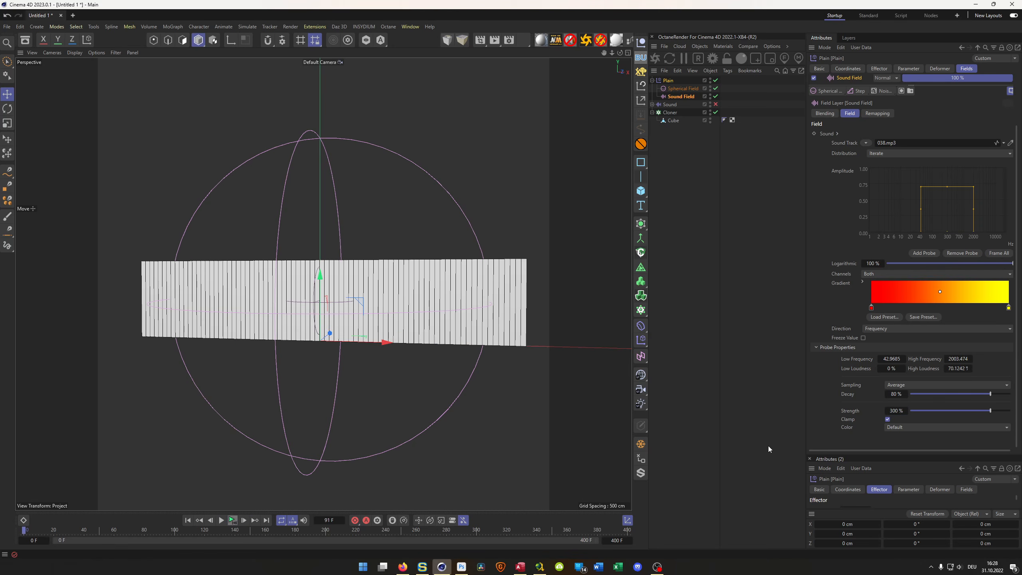
{"action": "type", "text": "250"}
{"action": "key", "text": "Return"}
{"action": "type", "text": "70"}
{"action": "key", "text": "Return"}
{"action": "left_click", "coordinate": [234, 520]}
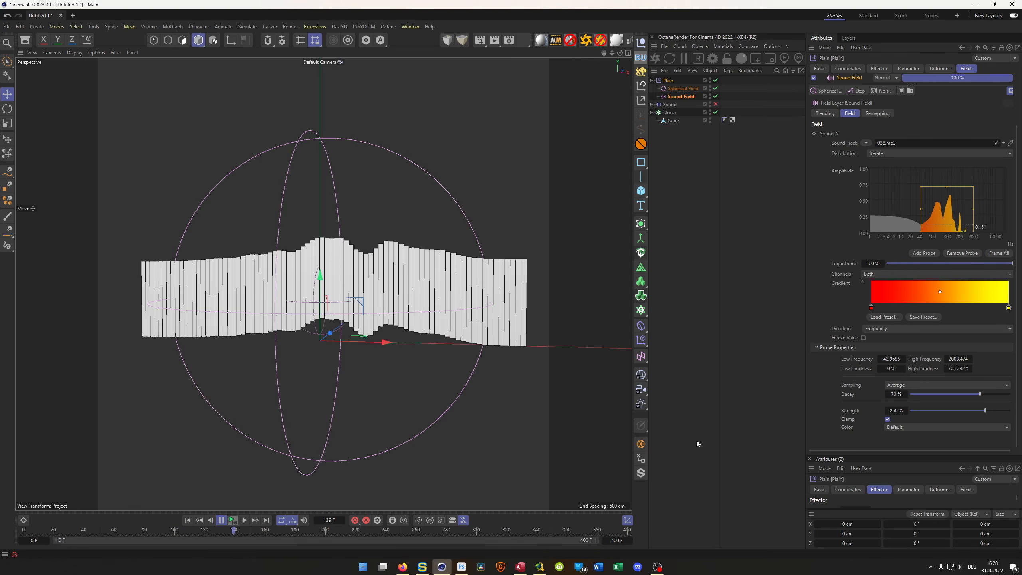
- Set the Sound Field probe's strength to 200 %, play the animation and stop it
{"action": "left_click", "coordinate": [233, 521]}
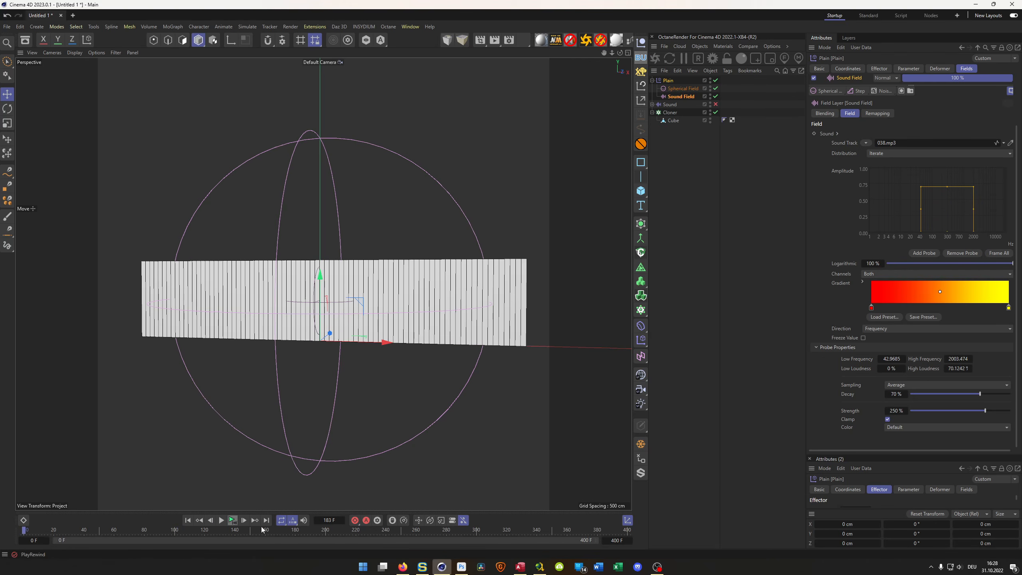
{"action": "type", "text": "200"}
{"action": "key", "text": "Return"}
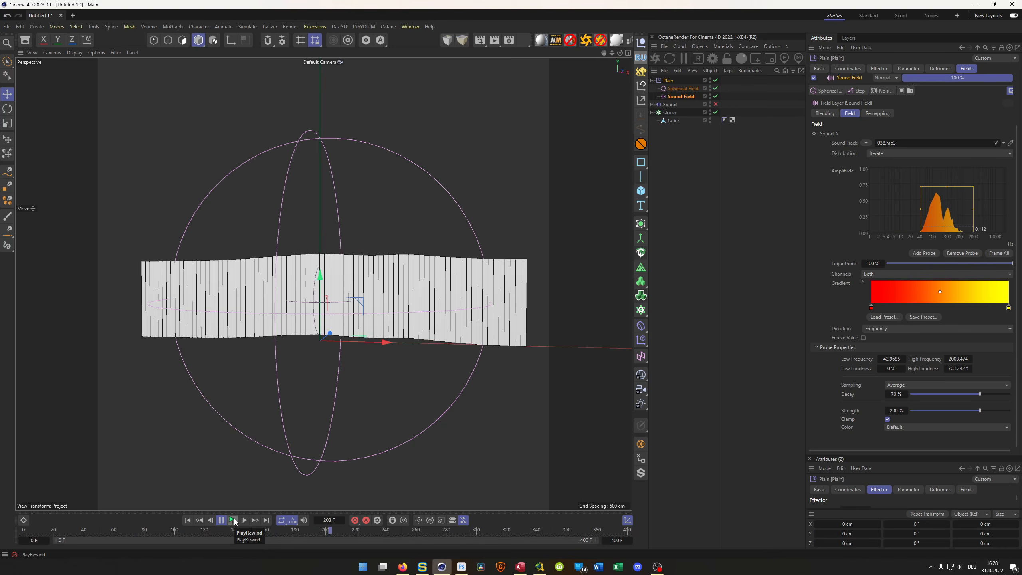
{"action": "left_click", "coordinate": [234, 519]}
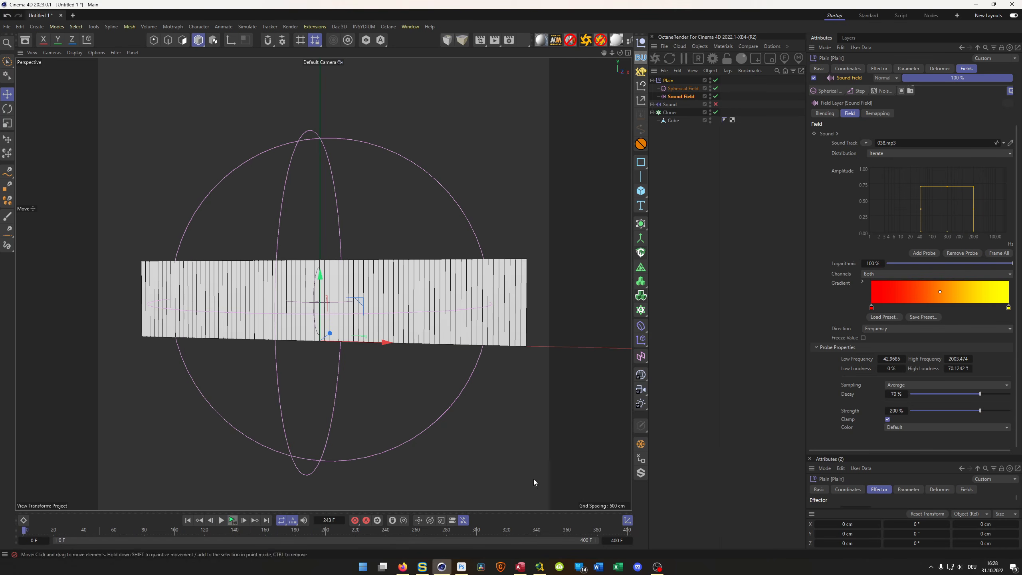
- Try Peak sampling with 100 % strength on the Sound Field probe, playing and stopping the animation
{"action": "left_click", "coordinate": [913, 384]}
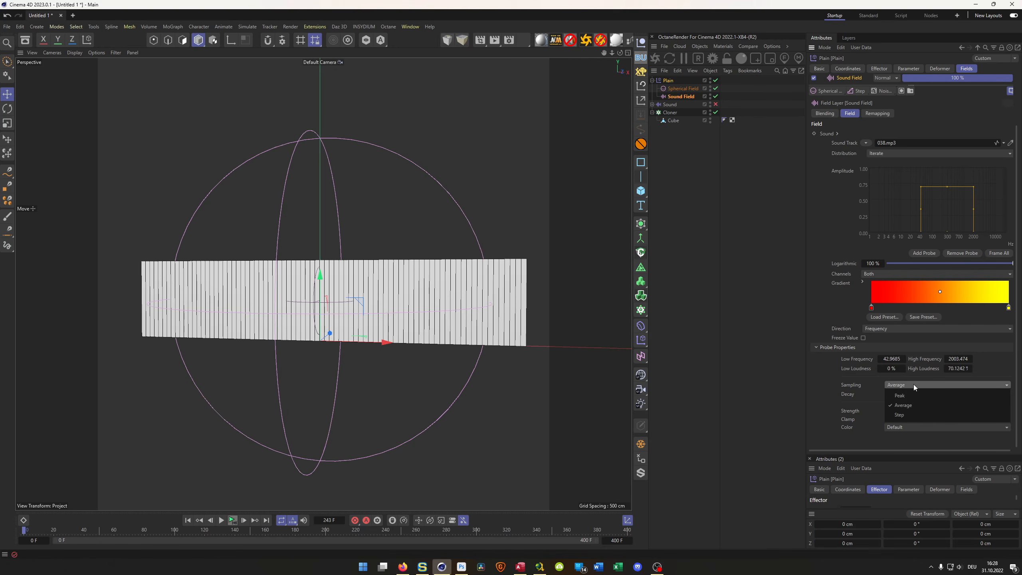
{"action": "left_click", "coordinate": [909, 395]}
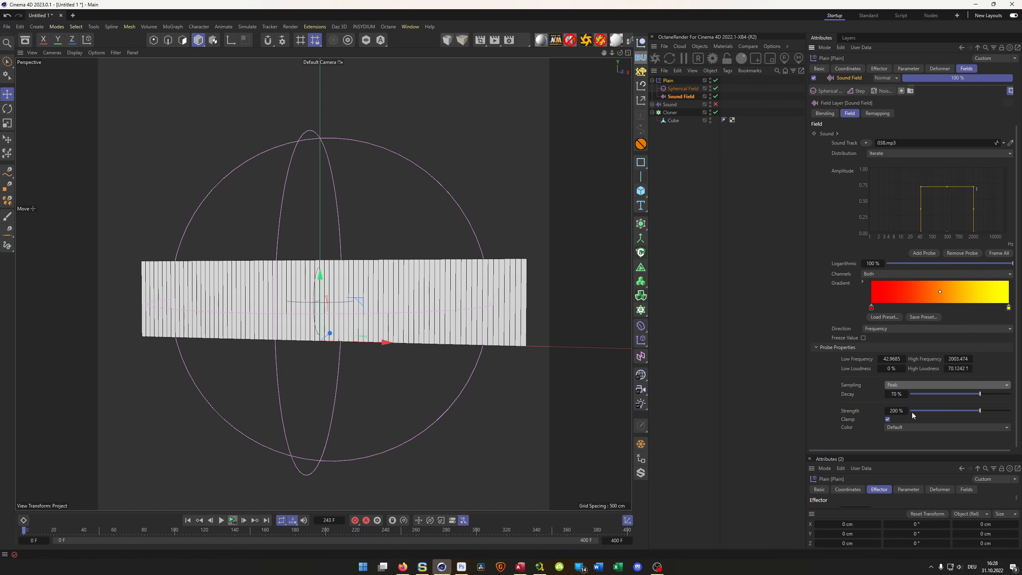
{"action": "left_click_drag", "start_coordinate": [894, 412], "coordinate": [891, 417]}
{"action": "type", "text": "100"}
{"action": "key", "text": "Return"}
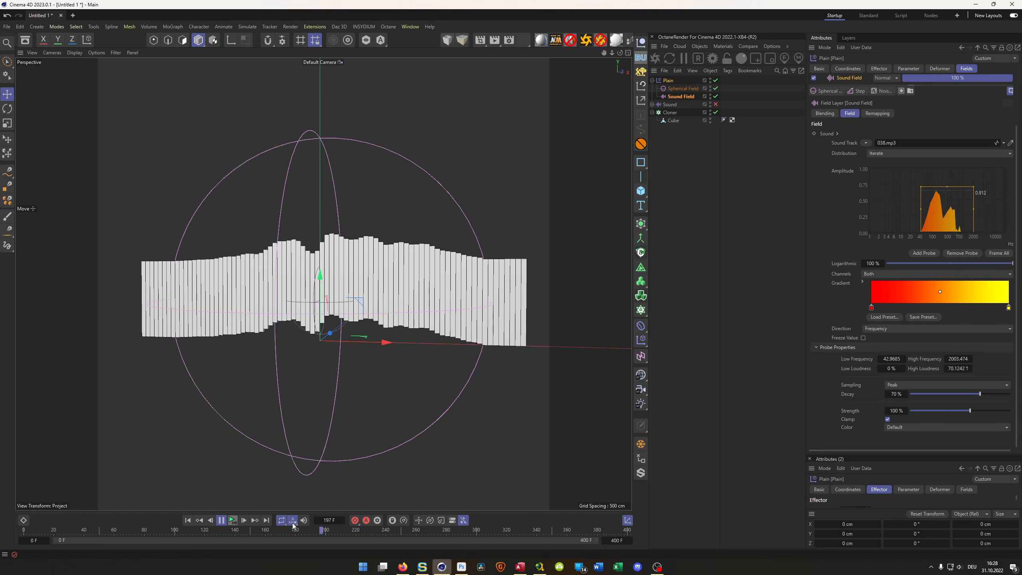
{"action": "left_click", "coordinate": [234, 523]}
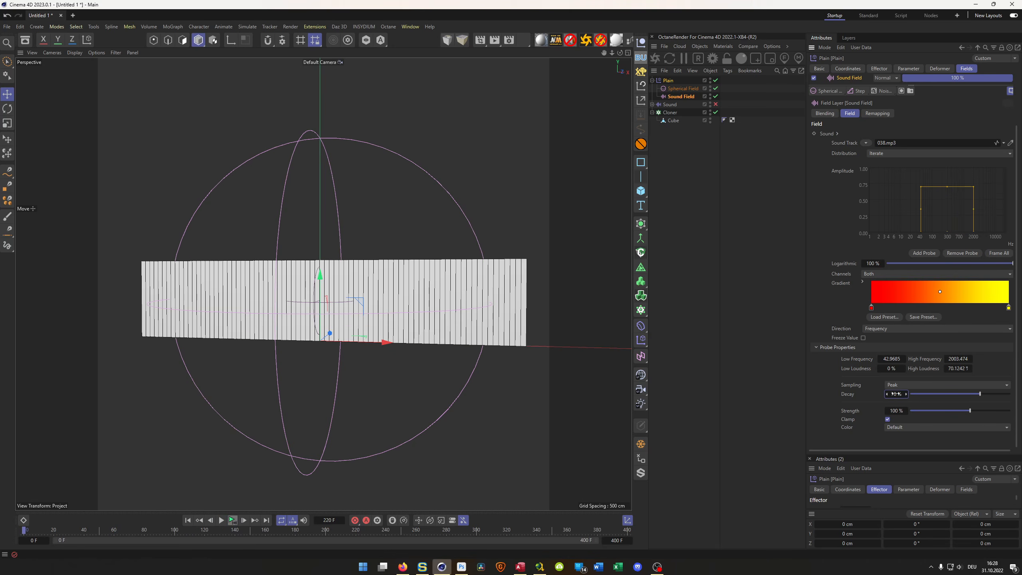
- Try a decay of 85 % and a strength of 200 % on the probe, playing the animation after each change
{"action": "type", "text": "85"}
{"action": "key", "text": "Return"}
{"action": "left_click", "coordinate": [233, 523]}
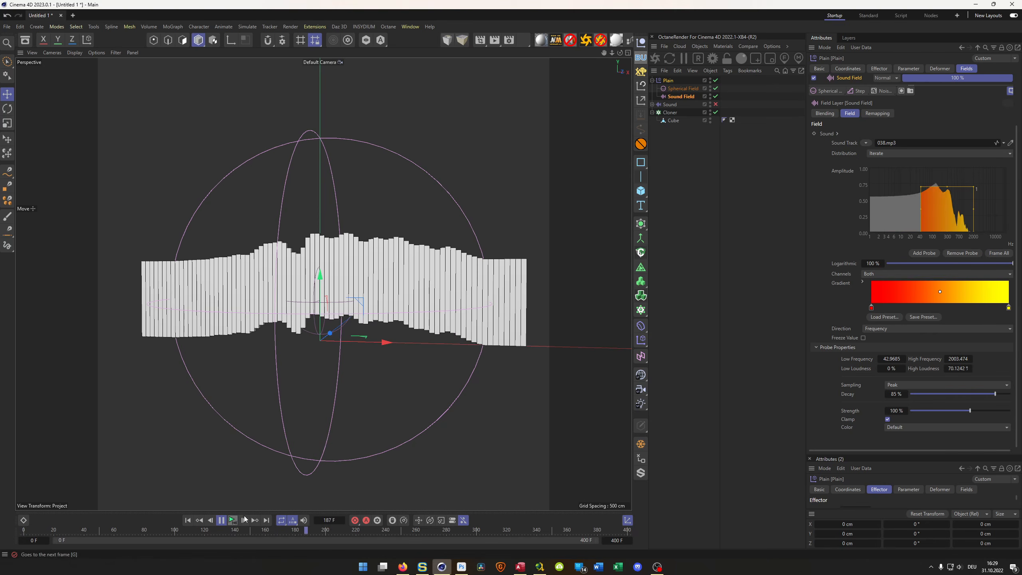
{"action": "left_click", "coordinate": [235, 520]}
{"action": "type", "text": "200"}
{"action": "key", "text": "Return"}
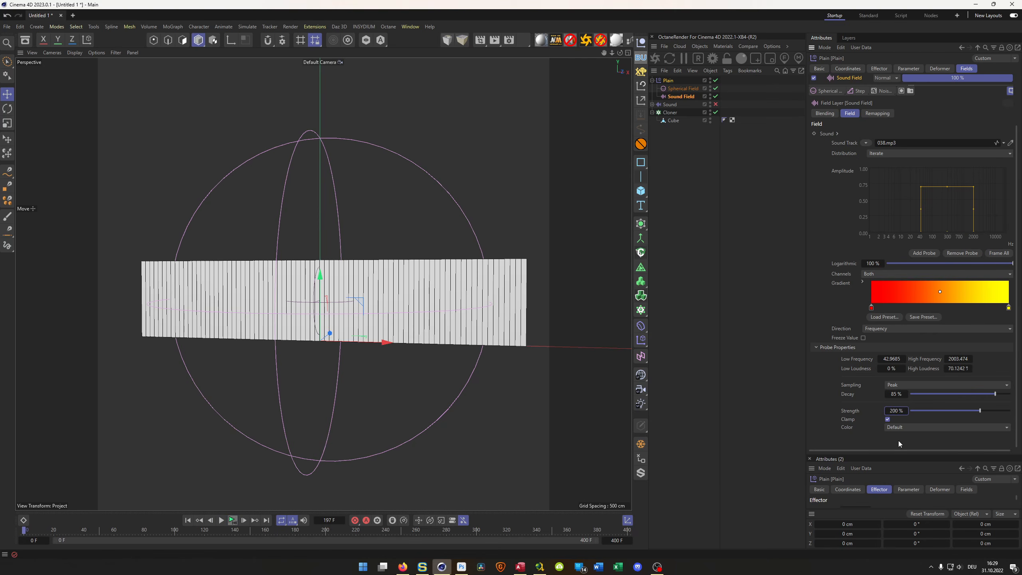
{"action": "left_click", "coordinate": [232, 520]}
- Stop the playback, set the Sound Field probe's decay to 50 %, and play the animation
{"action": "left_click", "coordinate": [235, 520]}
{"action": "type", "text": "50"}
{"action": "key", "text": "Return"}
{"action": "left_click", "coordinate": [233, 521]}
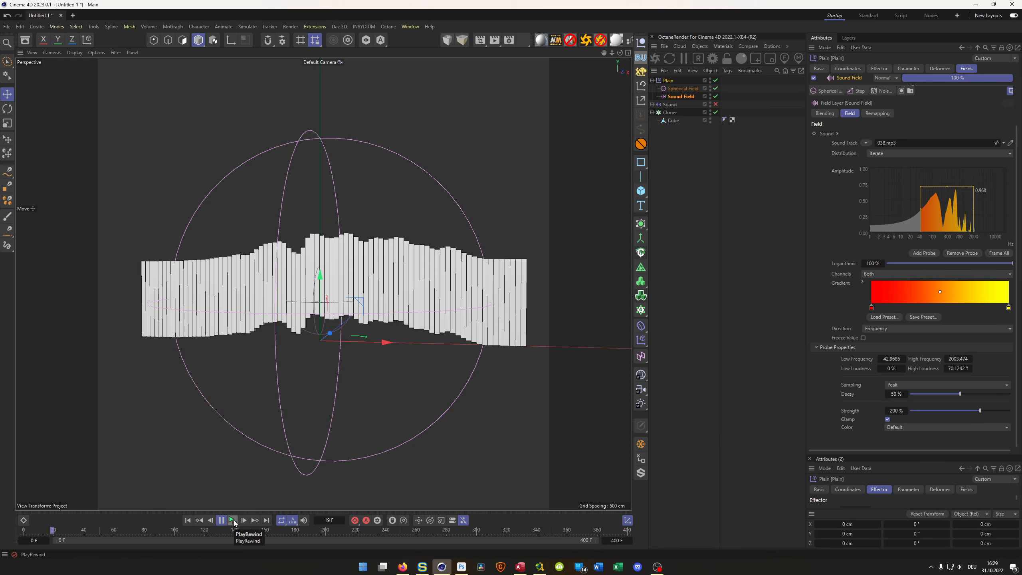
- Try probe strengths of 150 % and 100 %, playing the animation with each value
{"action": "left_click", "coordinate": [233, 520]}
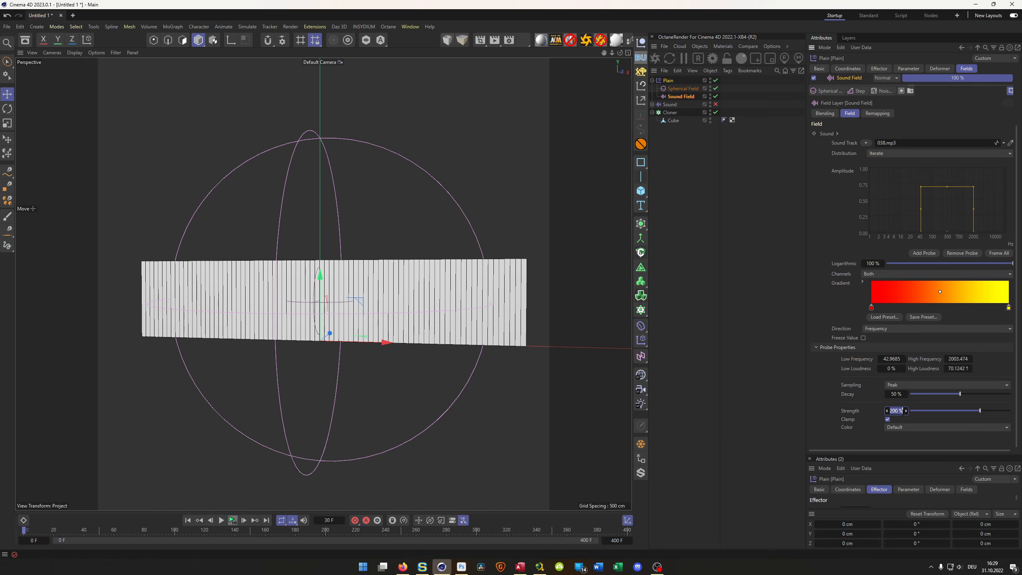
{"action": "left_click", "coordinate": [233, 520]}
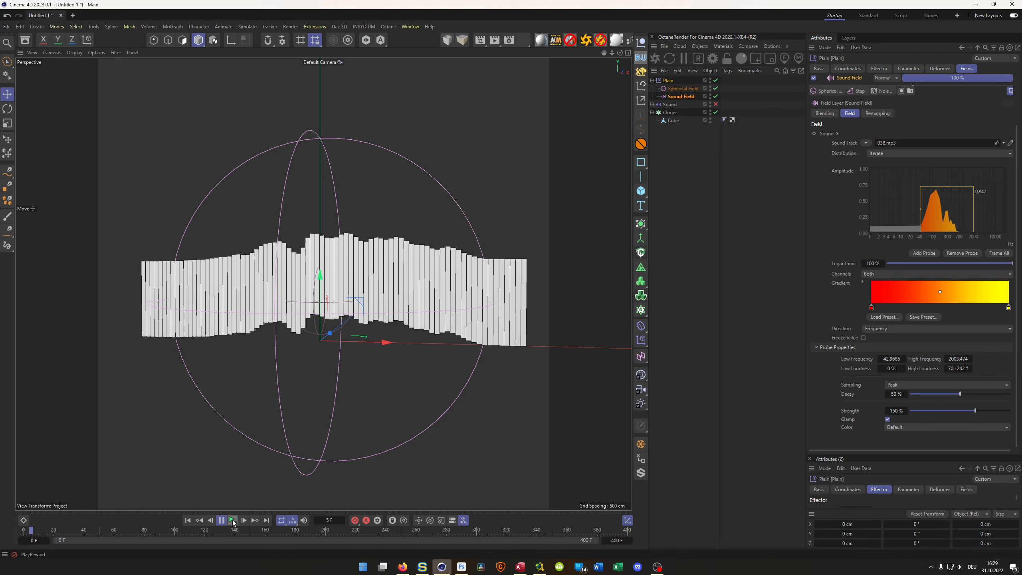
{"action": "left_click", "coordinate": [232, 520]}
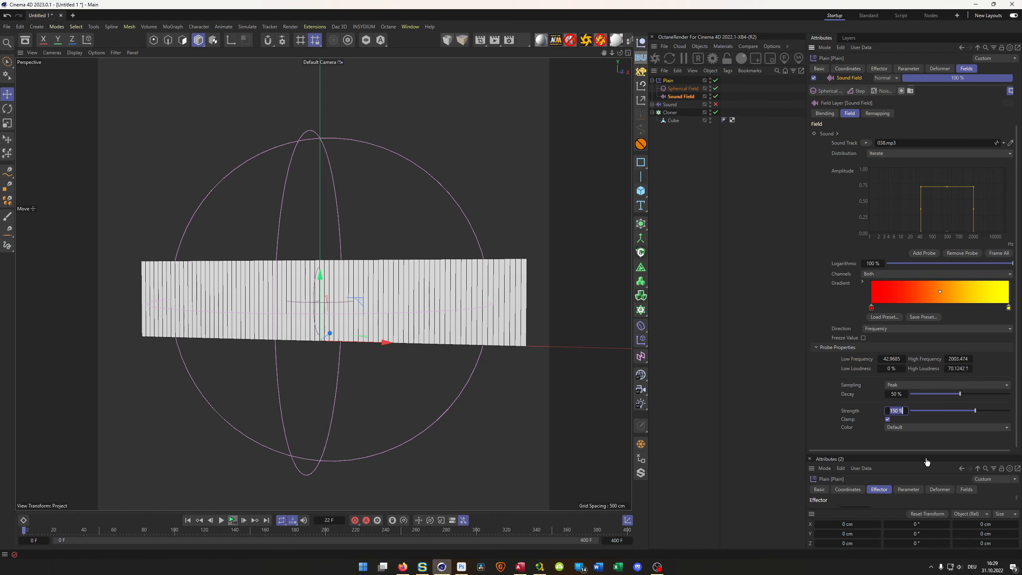
{"action": "key", "text": "Return"}
{"action": "left_click", "coordinate": [233, 520]}
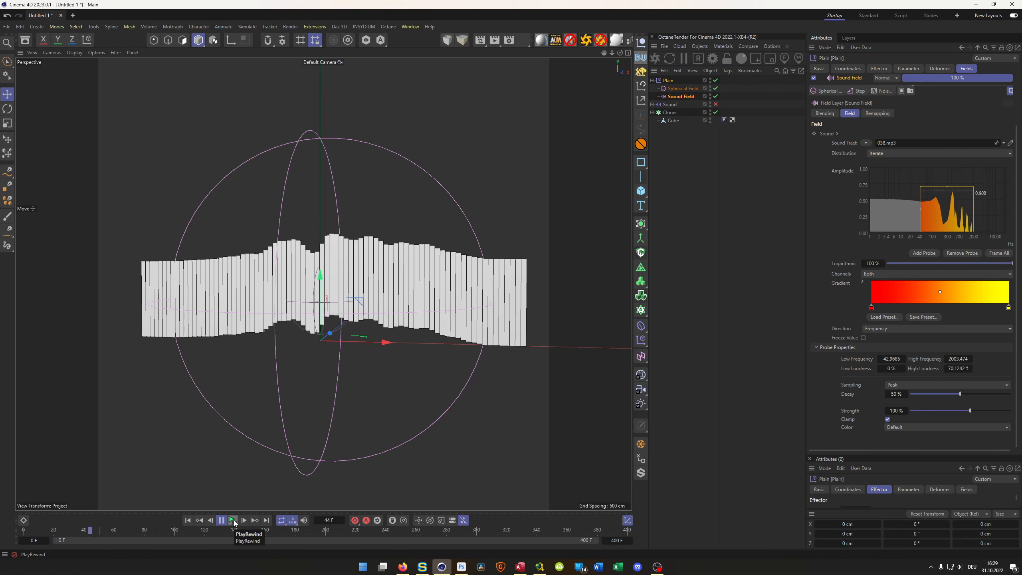
{"action": "left_click", "coordinate": [233, 520]}
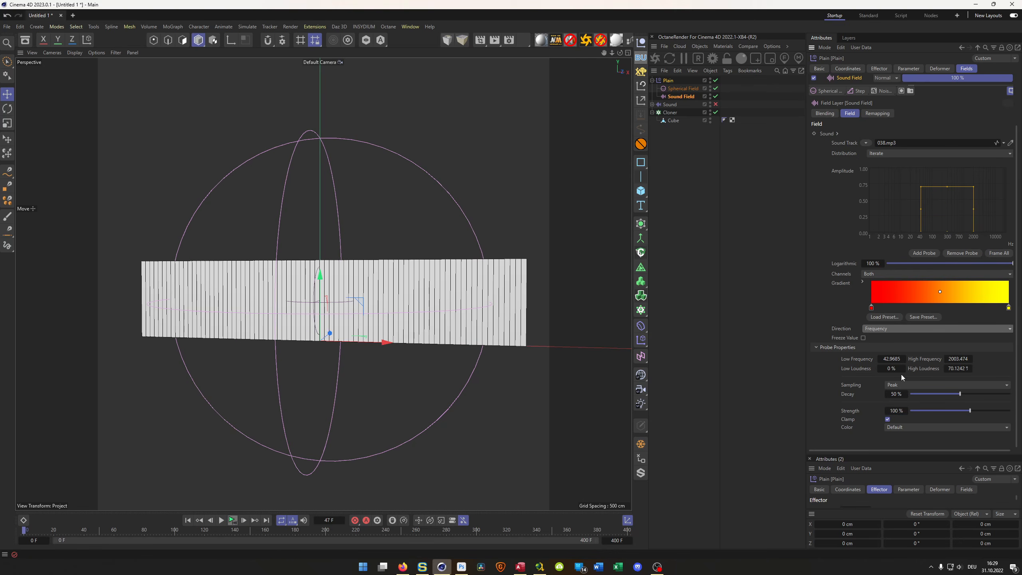
- Set the probe's sampling back to Average, raise its strength to about 466 %, and play the animation
{"action": "left_click", "coordinate": [905, 385]}
{"action": "left_click", "coordinate": [907, 405]}
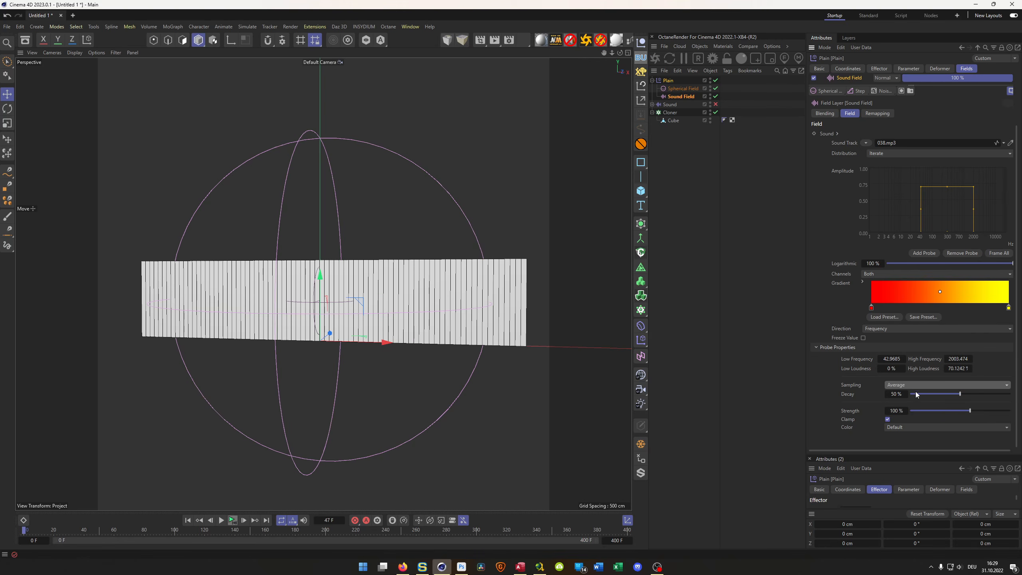
{"action": "left_click_drag", "start_coordinate": [972, 413], "coordinate": [995, 409]}
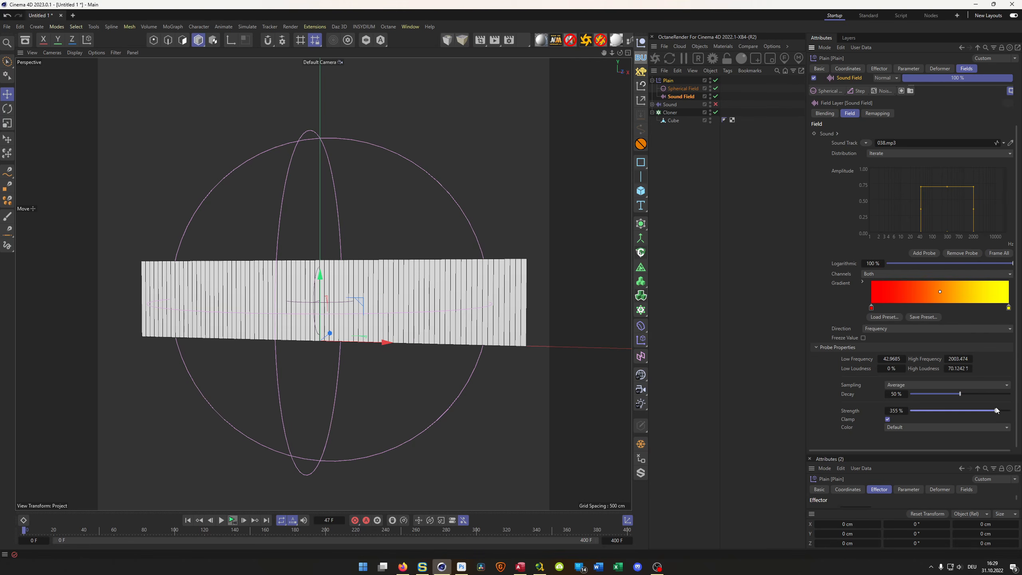
{"action": "left_click", "coordinate": [233, 521]}
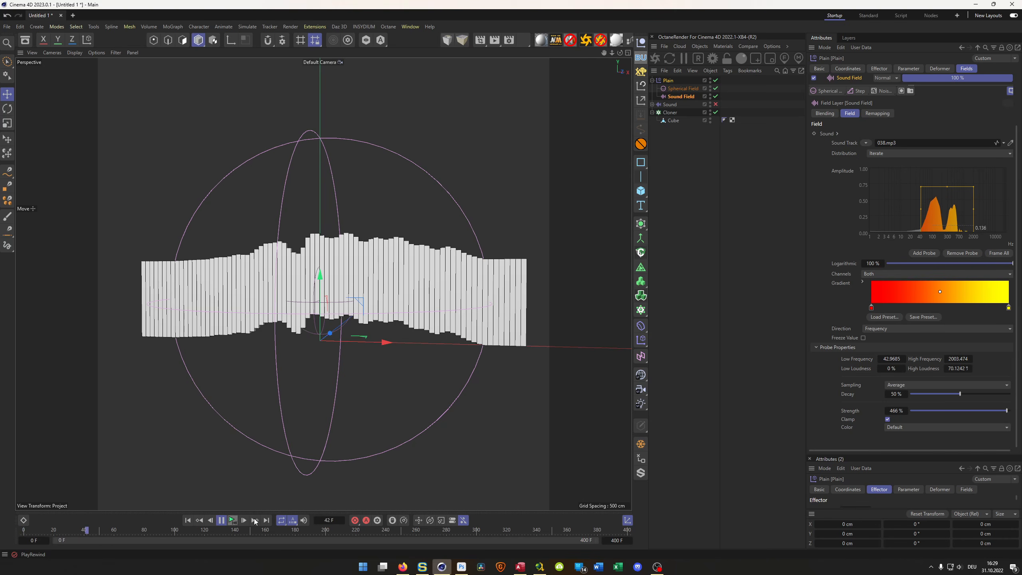
{"action": "left_click", "coordinate": [221, 520]}
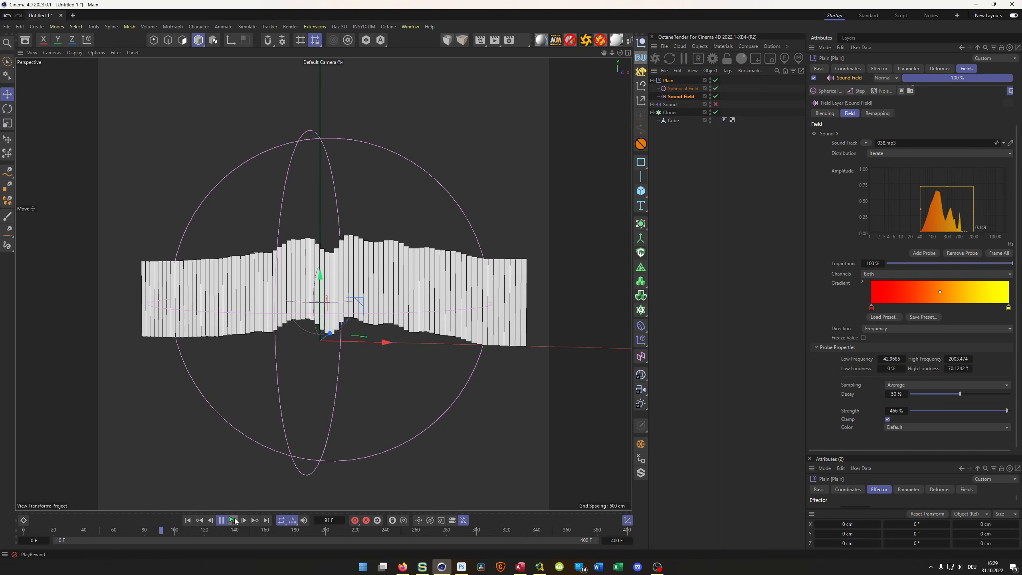
- Reduce the Sound Field probe's strength to 250 % with the playback stopped
{"action": "key", "text": "Tab"}
{"action": "key", "text": "Tab"}
{"action": "type", "text": "250"}
{"action": "key", "text": "Return"}
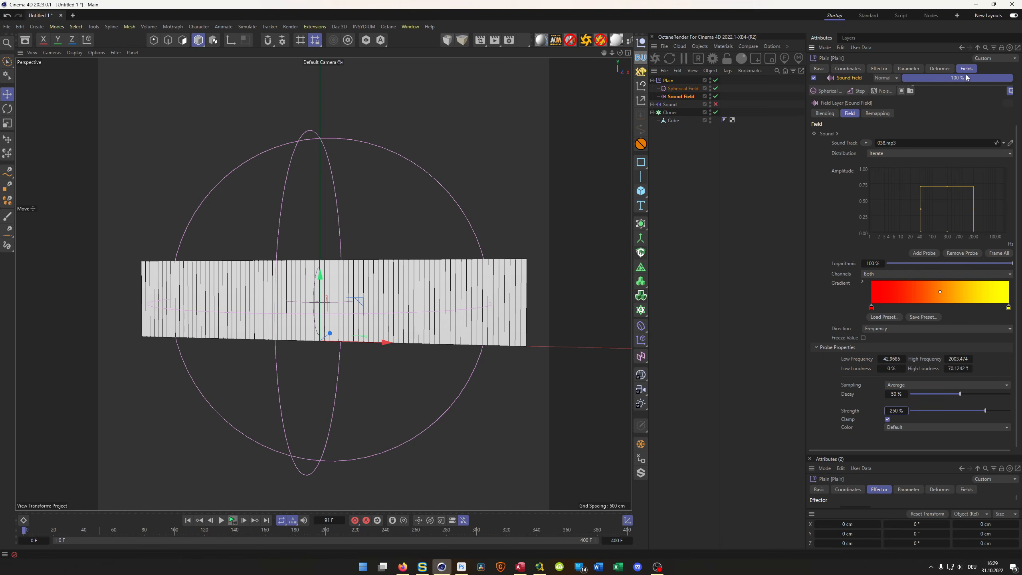
- Set the Noise Remap layer's blending to Overlay in the Plain effector's fields and play the animation
{"action": "scroll", "coordinate": [912, 102], "scroll_direction": "up", "scroll_amount": 3}
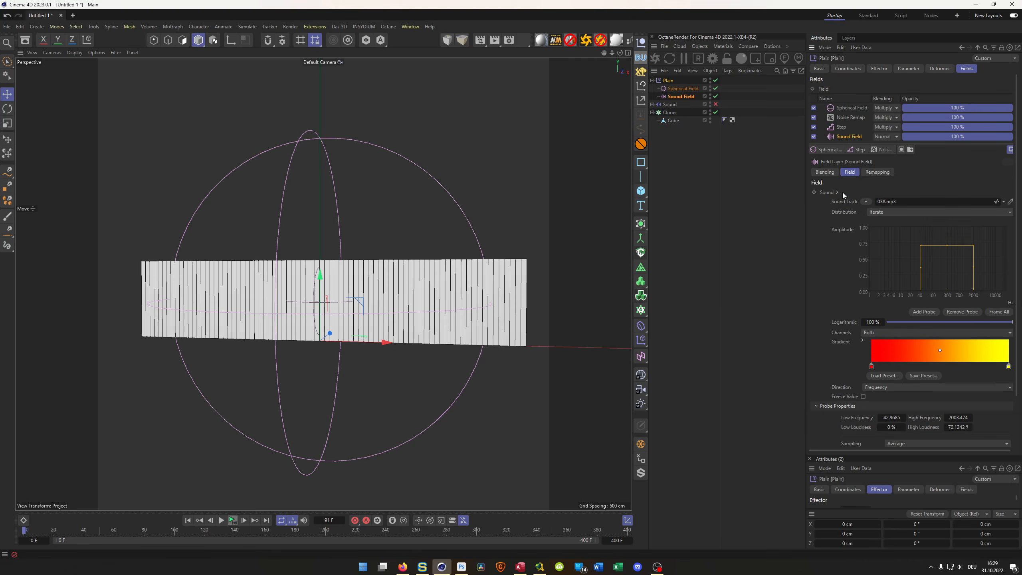
{"action": "left_click", "coordinate": [880, 117]}
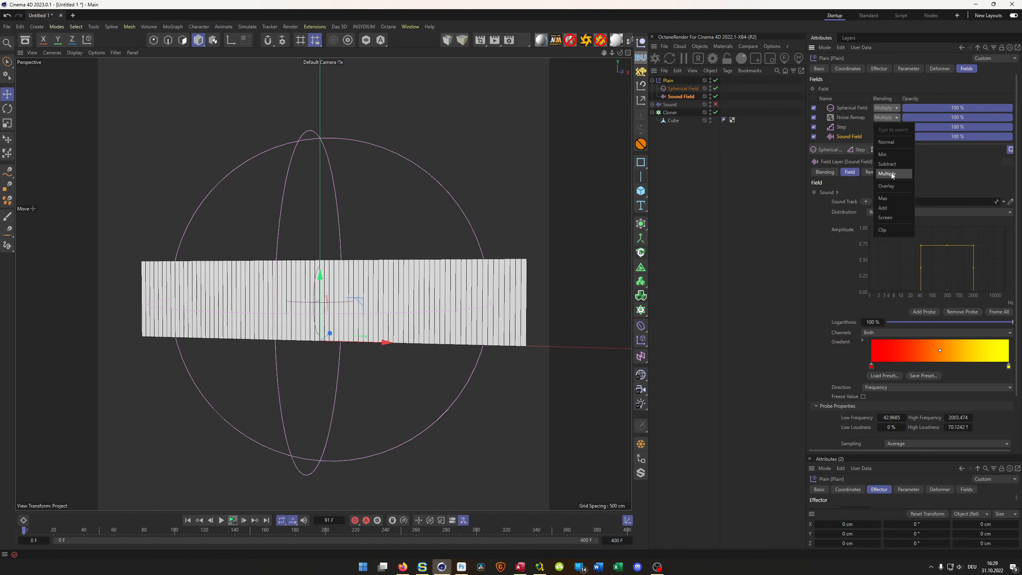
{"action": "left_click", "coordinate": [889, 186]}
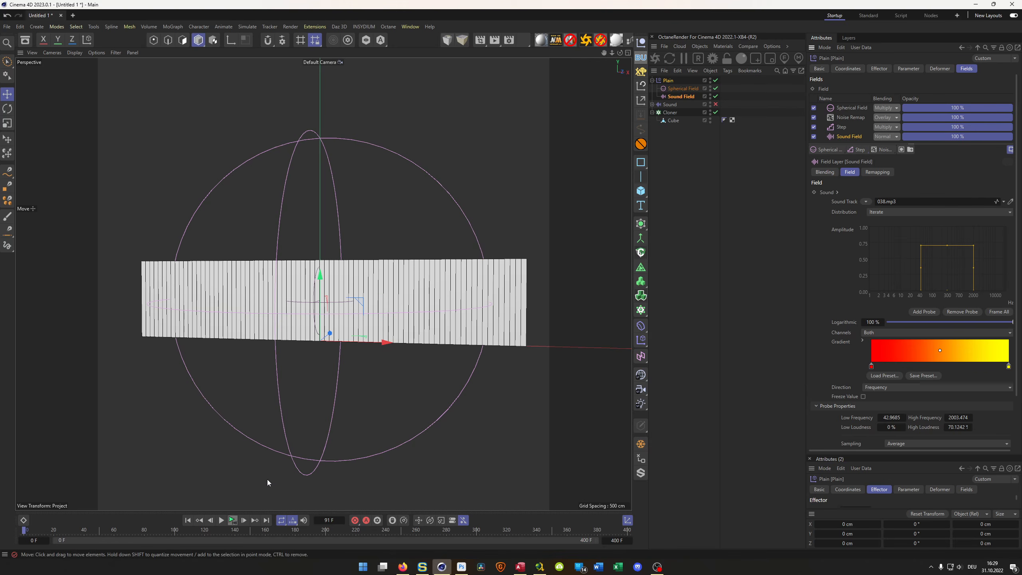
{"action": "left_click", "coordinate": [232, 521]}
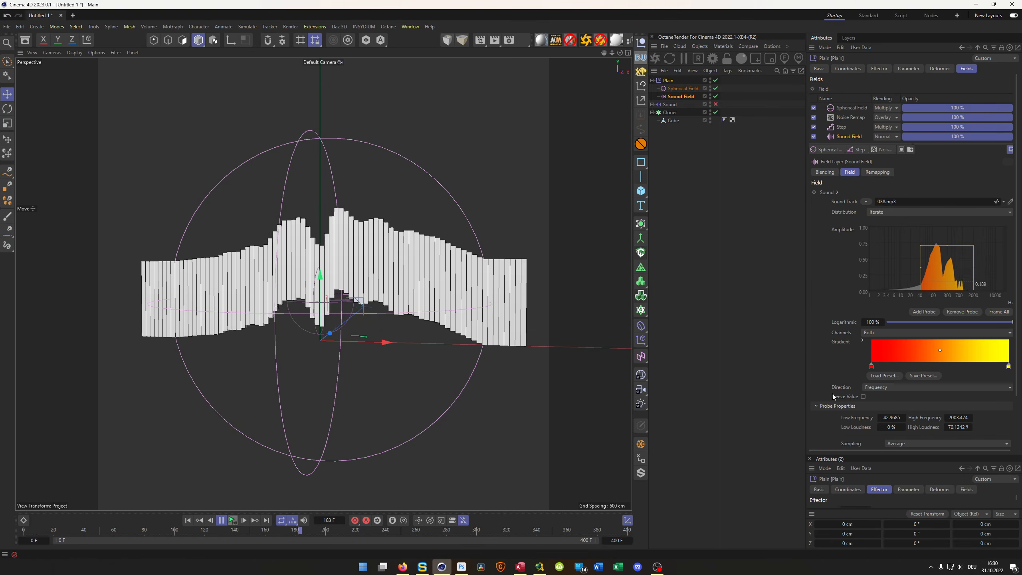
- Stop the playback, set the Sound Field probe's decay to 70 %, and play the animation
{"action": "scroll", "coordinate": [832, 393], "scroll_direction": "down", "scroll_amount": 3}
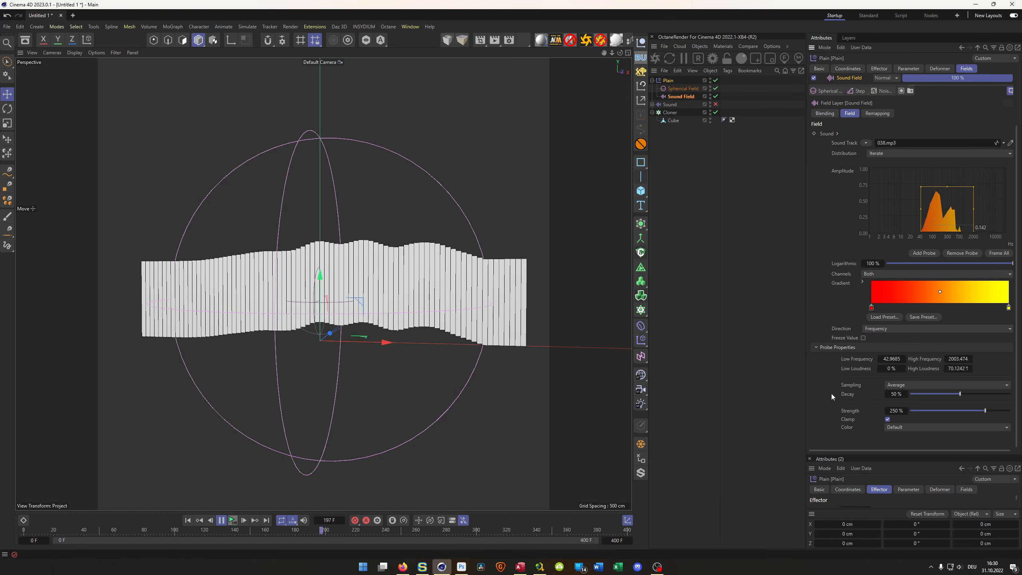
{"action": "left_click", "coordinate": [235, 521]}
{"action": "type", "text": "70"}
{"action": "key", "text": "Return"}
{"action": "left_click", "coordinate": [233, 520]}
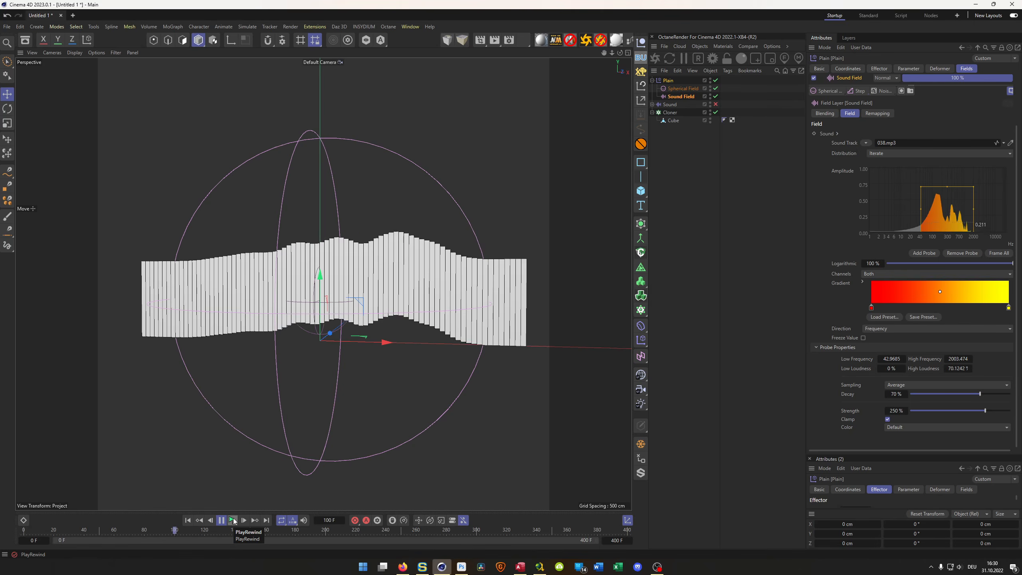
- Set the Sound Field probe's strength to 200 % and play the animation to check the bars' movement
{"action": "left_click", "coordinate": [234, 520]}
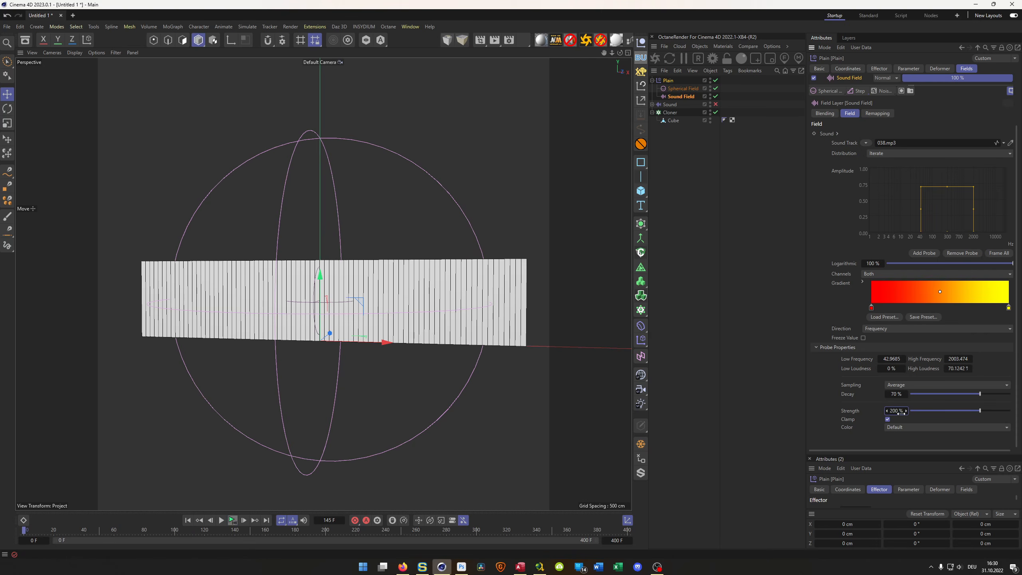
{"action": "left_click", "coordinate": [233, 521]}
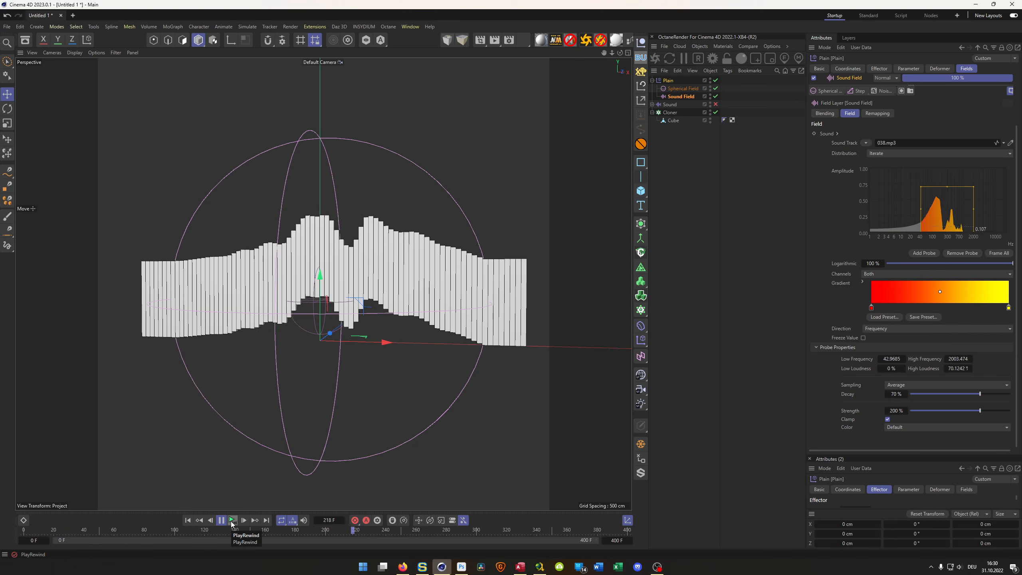
{"action": "left_click", "coordinate": [232, 520]}
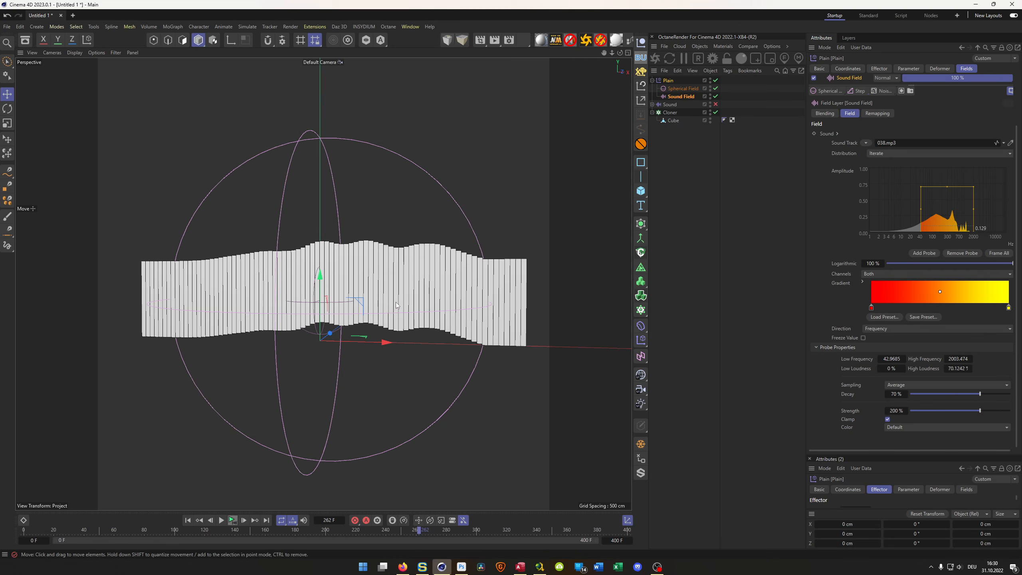
- Examine the bars up close from an angle and play the animation from there, stopping it at the end
{"action": "left_click_drag", "start_coordinate": [344, 290], "coordinate": [372, 286], "text": "alt"}
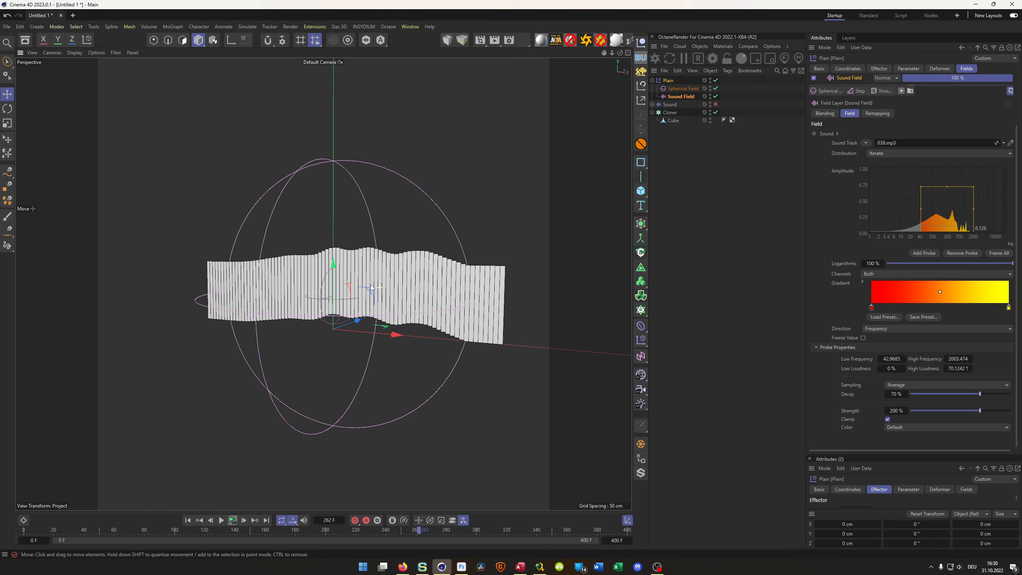
{"action": "scroll", "coordinate": [385, 278], "scroll_direction": "up", "scroll_amount": 4}
{"action": "left_click_drag", "start_coordinate": [430, 400], "coordinate": [417, 324], "text": "alt"}
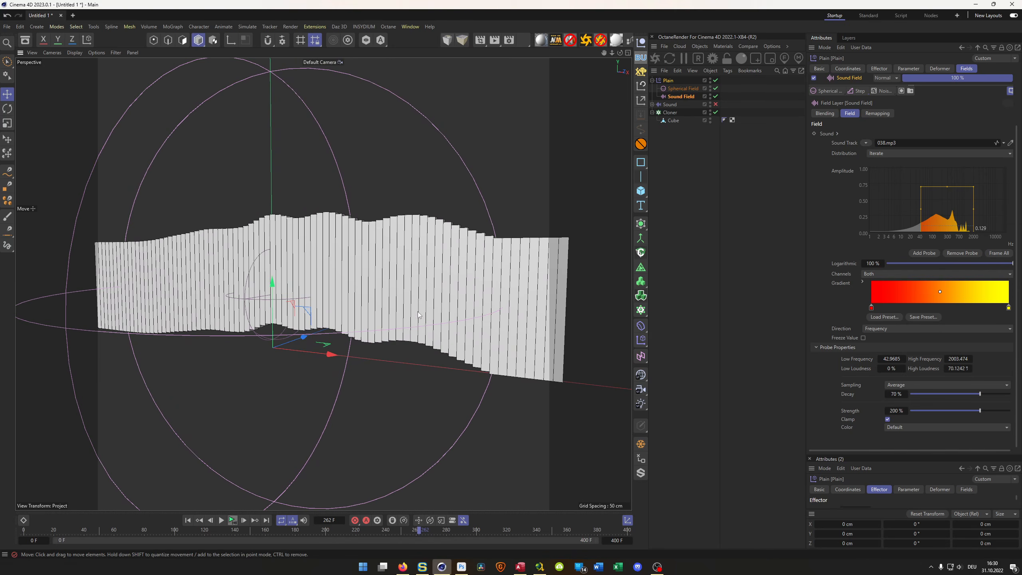
{"action": "left_click", "coordinate": [233, 521]}
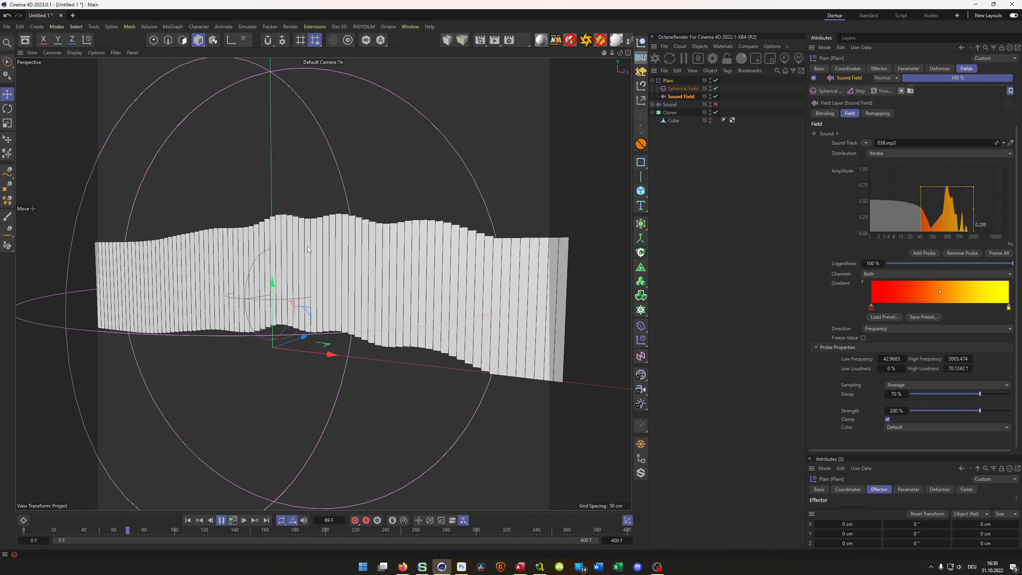
{"action": "left_click", "coordinate": [233, 522]}
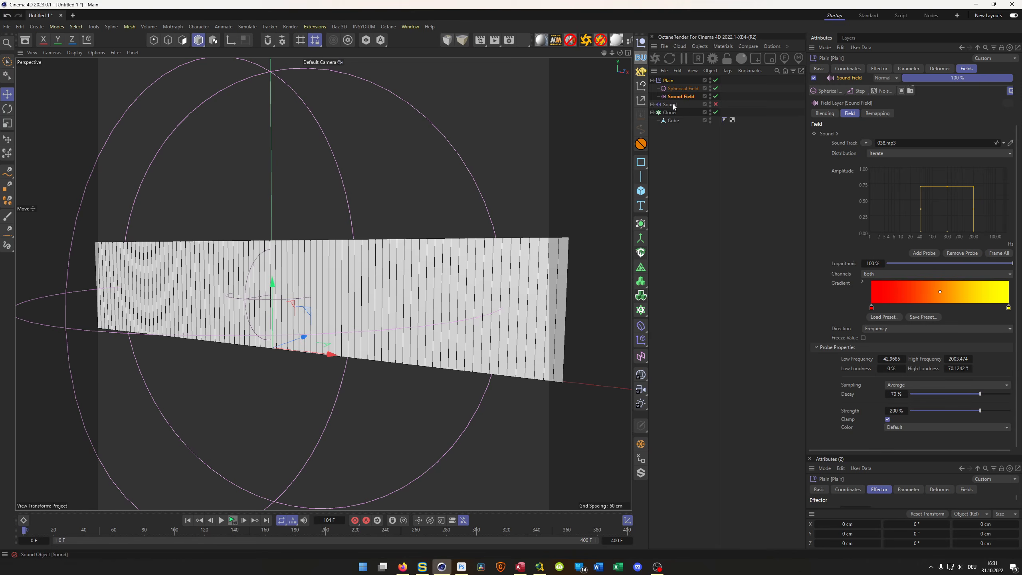
- Switch the Plain effector's transform from position to scale
{"action": "left_click", "coordinate": [671, 120]}
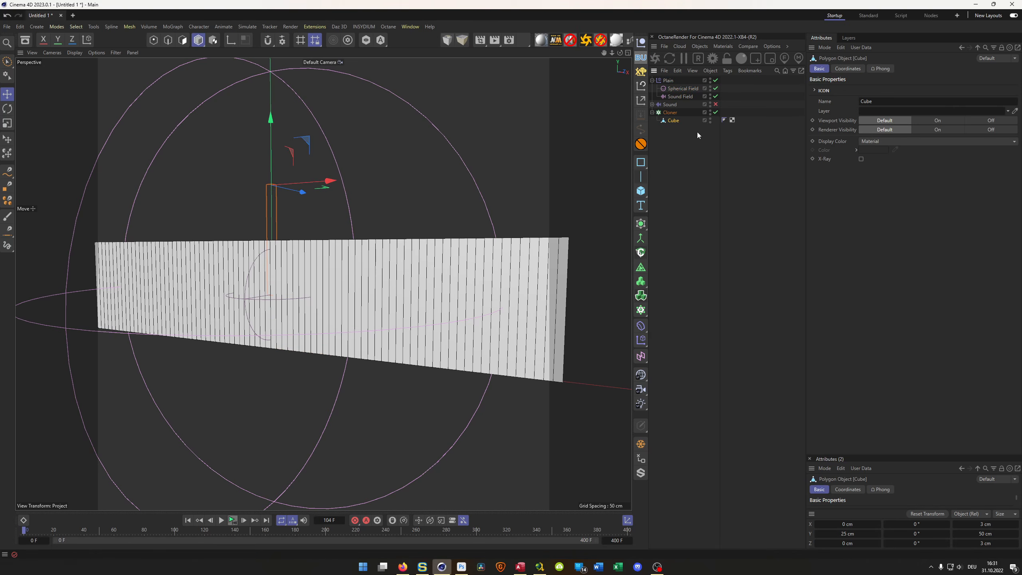
{"action": "left_click", "coordinate": [683, 113]}
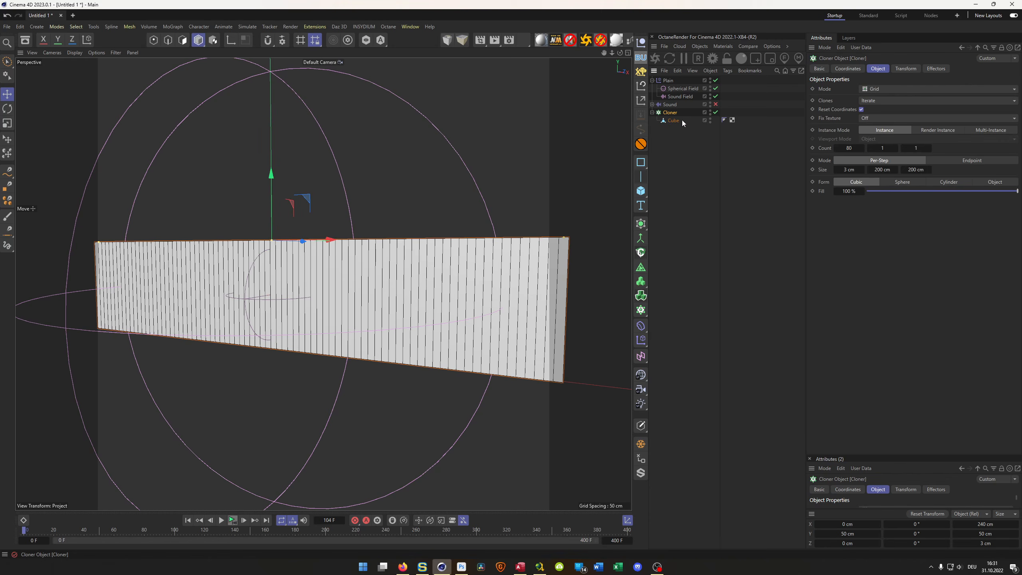
{"action": "left_click", "coordinate": [680, 96]}
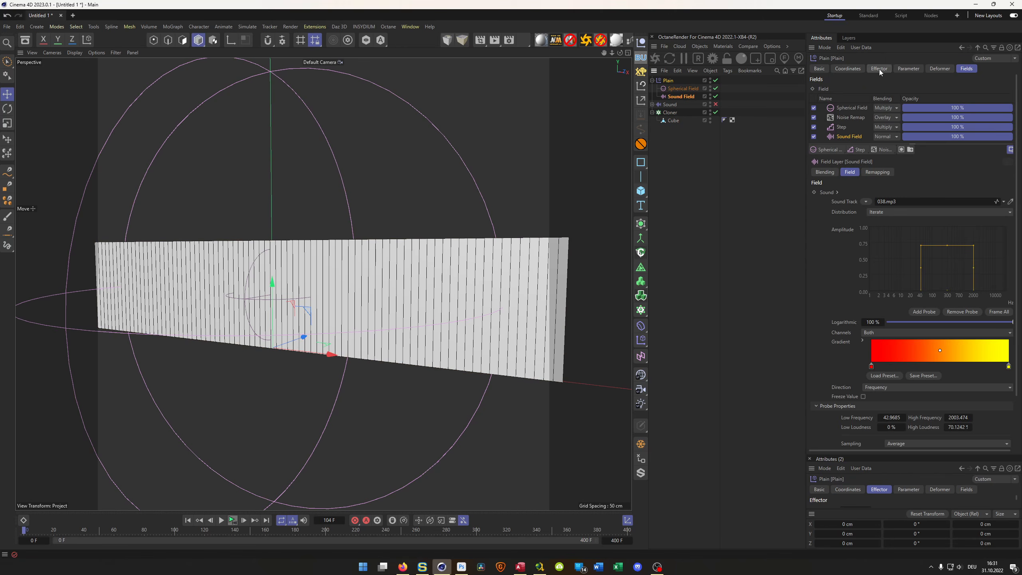
{"action": "left_click", "coordinate": [908, 68]}
{"action": "left_click", "coordinate": [861, 119]}
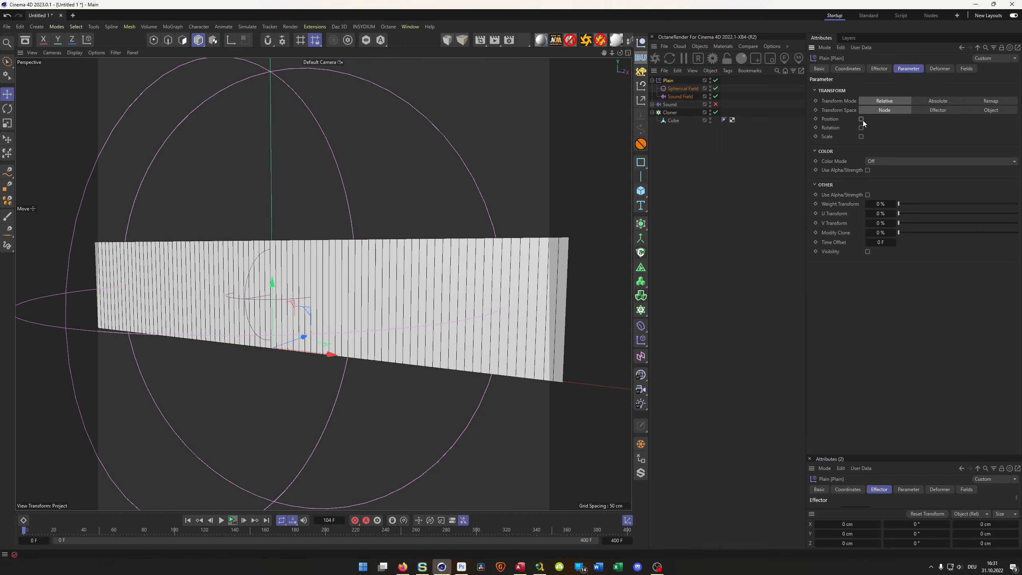
{"action": "left_click", "coordinate": [861, 136]}
{"action": "left_click", "coordinate": [874, 173]}
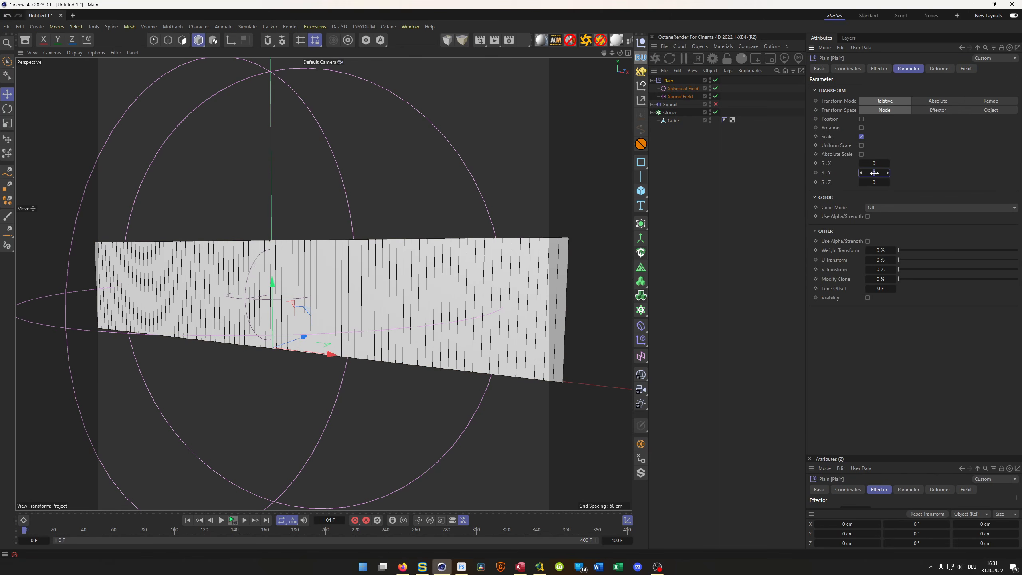
- Enable absolute scale on the Plain effector, set its Y scale to -0.9, and play the animation, stopping it at the end
{"action": "left_click", "coordinate": [861, 154]}
{"action": "left_click", "coordinate": [875, 173]}
{"action": "type", "text": "-,9"}
{"action": "key", "text": "Return"}
{"action": "left_click", "coordinate": [232, 521]}
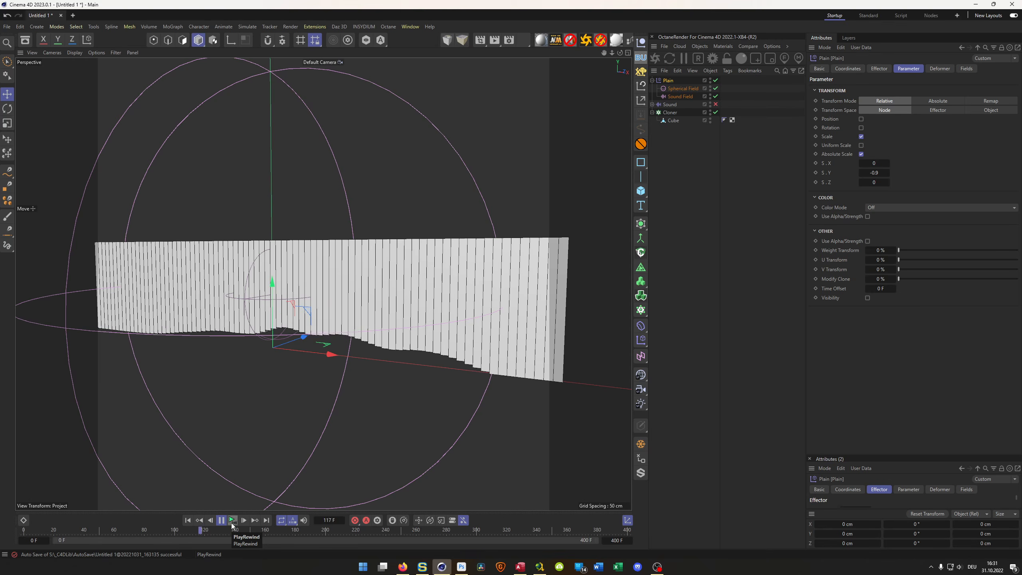
{"action": "left_click", "coordinate": [231, 521]}
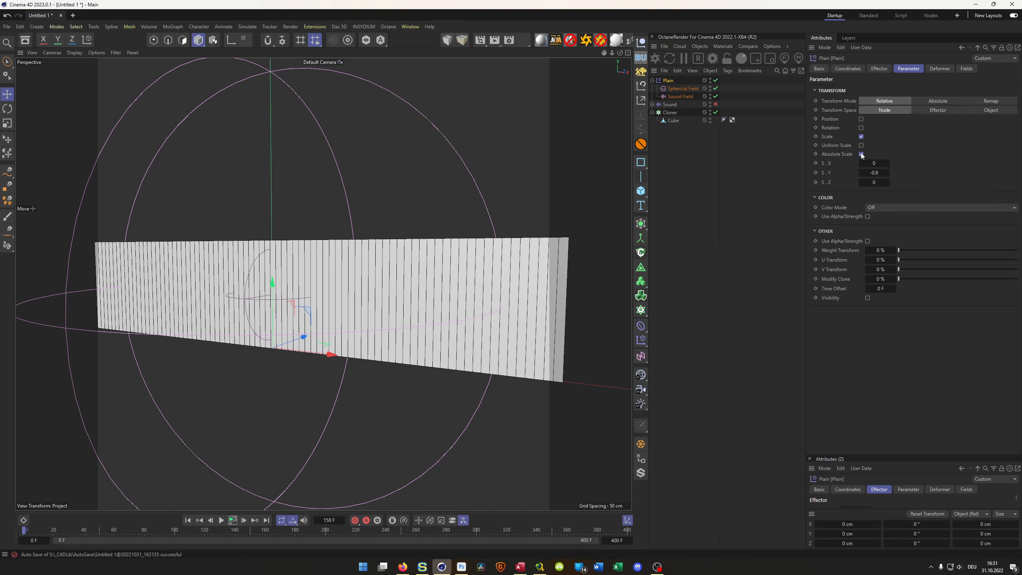
- Switch the Plain effector's transform from scale back to position and examine the row of bars from an angle
{"action": "left_click", "coordinate": [860, 136]}
{"action": "left_click", "coordinate": [861, 119]}
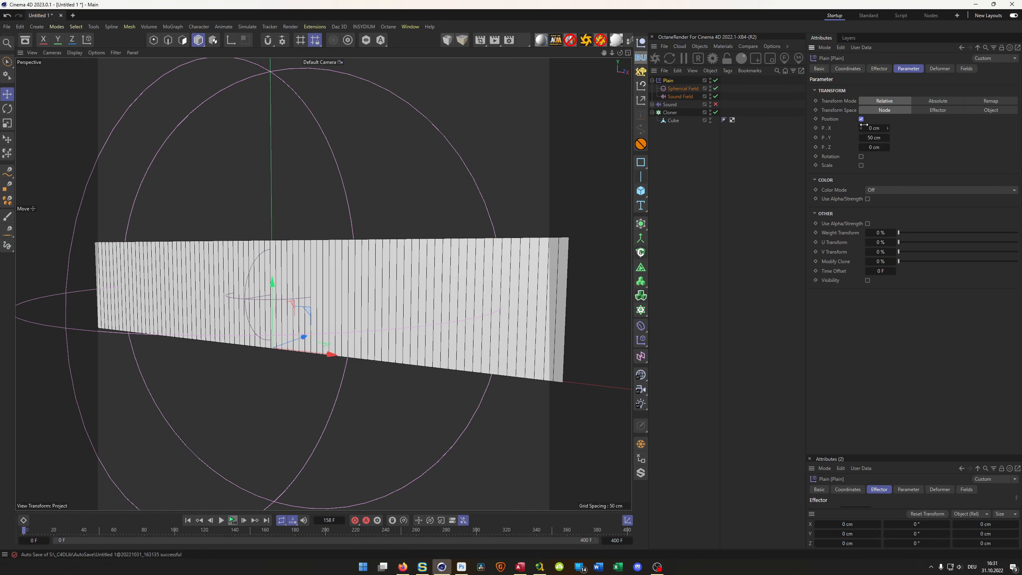
{"action": "scroll", "coordinate": [395, 240], "scroll_direction": "down", "scroll_amount": 1}
{"action": "left_click_drag", "start_coordinate": [395, 240], "coordinate": [441, 224], "text": "alt"}
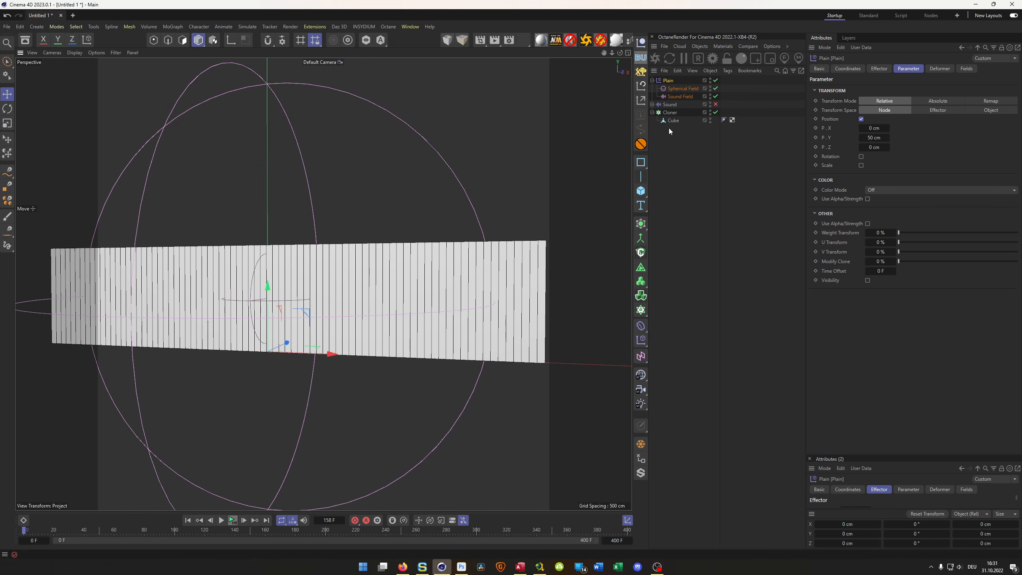
{"action": "left_click_drag", "start_coordinate": [448, 240], "coordinate": [437, 280], "text": "alt"}
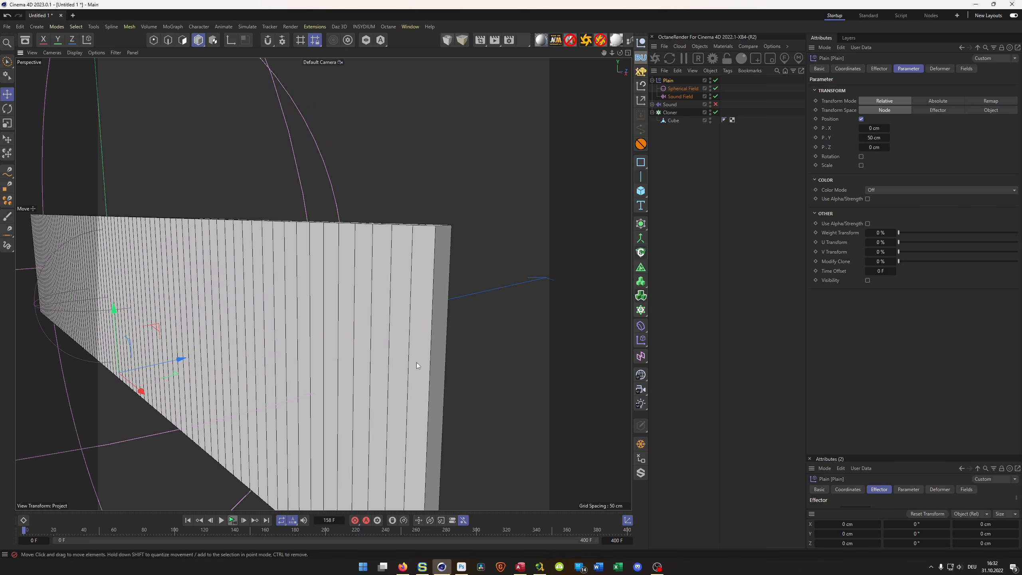
{"action": "scroll", "coordinate": [379, 383], "scroll_direction": "down", "scroll_amount": 3}
{"action": "middle_click_drag", "start_coordinate": [375, 380], "coordinate": [365, 328], "text": "alt"}
{"action": "scroll", "coordinate": [354, 331], "scroll_direction": "down", "scroll_amount": 2}
{"action": "left_click_drag", "start_coordinate": [338, 333], "coordinate": [434, 257], "text": "alt"}
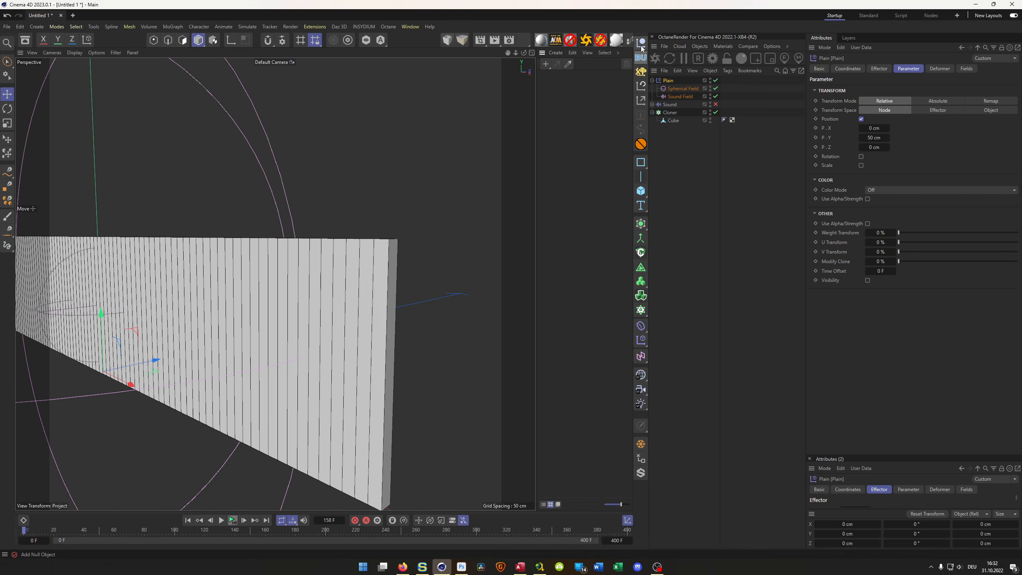
- Create a new standard material and load the Tiles surface shader as its color texture
{"action": "left_click", "coordinate": [541, 42]}
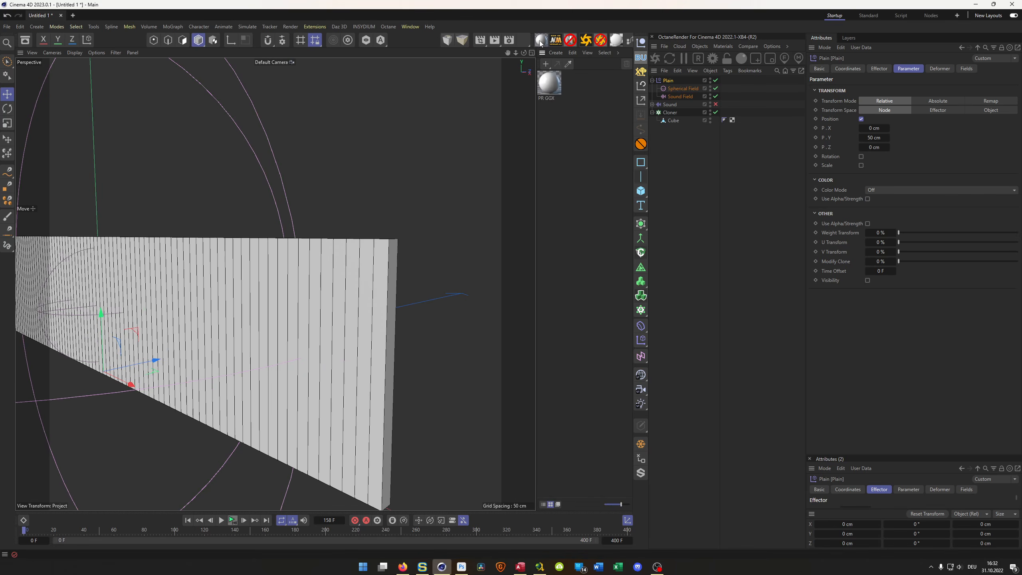
{"action": "double_click", "coordinate": [549, 86]}
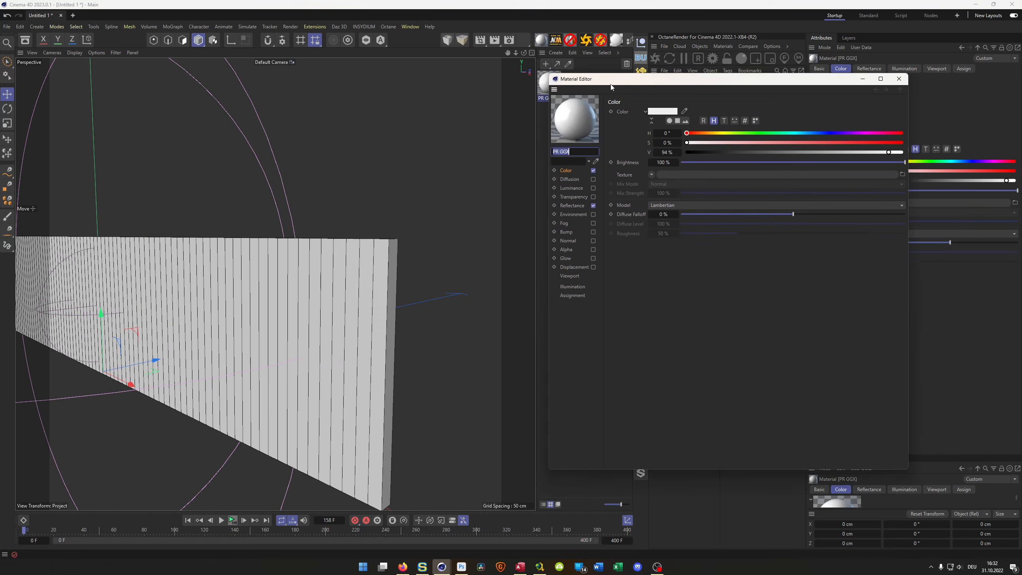
{"action": "left_click_drag", "start_coordinate": [611, 82], "coordinate": [595, 142]}
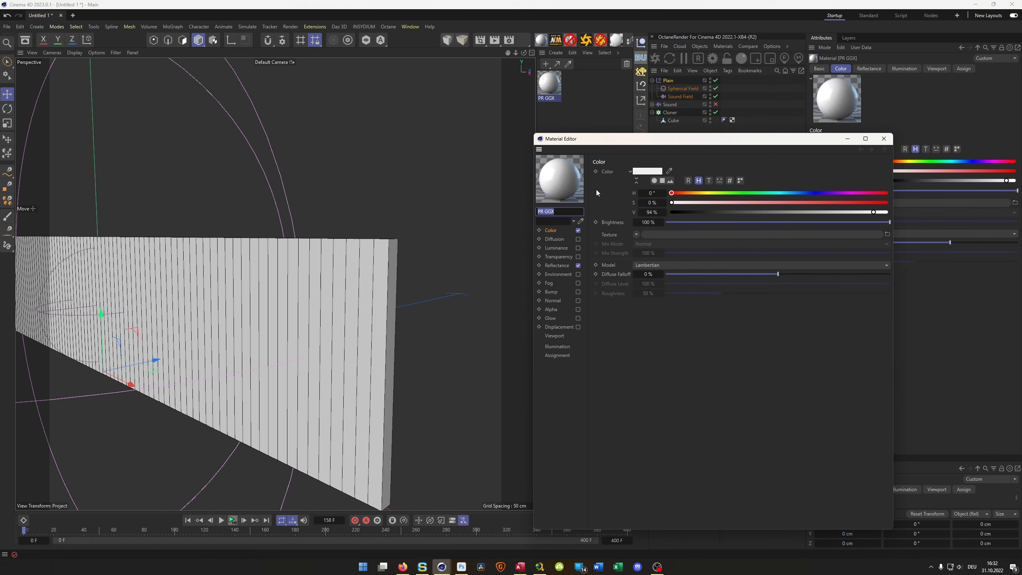
{"action": "left_click", "coordinate": [635, 235]}
{"action": "mouse_move", "coordinate": [656, 439]}
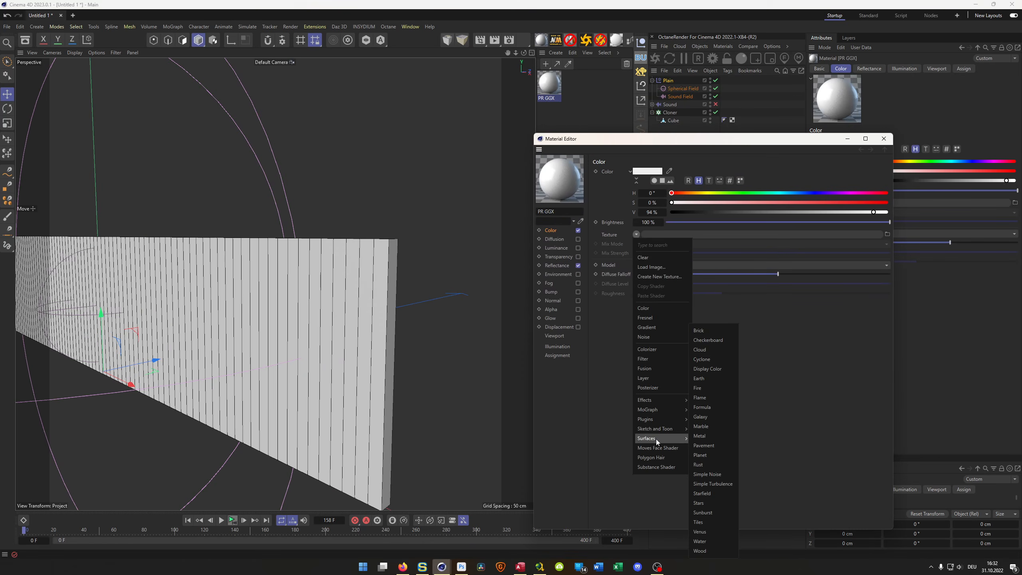
{"action": "left_click", "coordinate": [710, 523]}
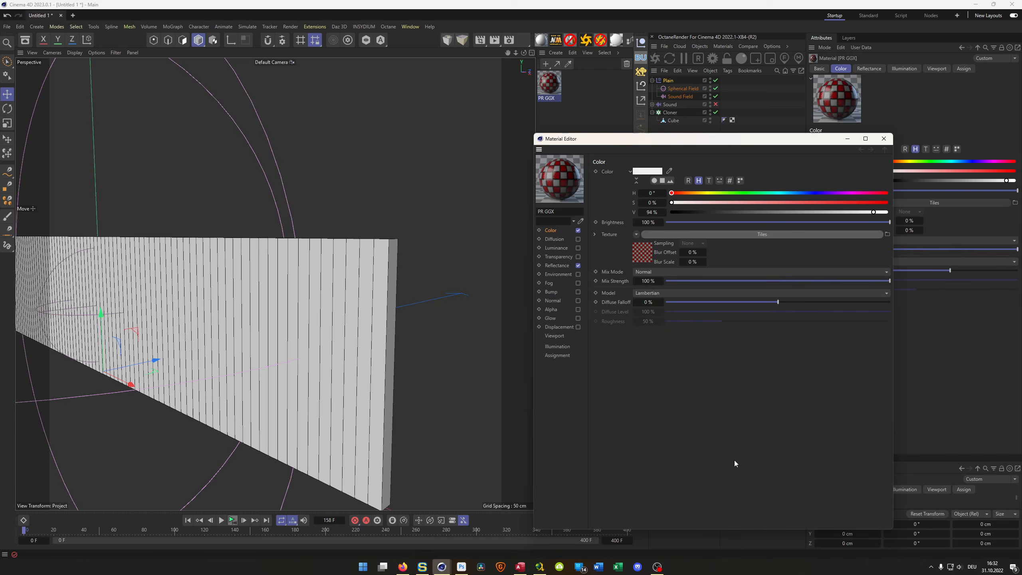
- Set the Tiles shader's pattern to Lines 1 and make tile colors 1 and 2 white
{"action": "left_click", "coordinate": [640, 252]}
{"action": "left_click", "coordinate": [711, 267]}
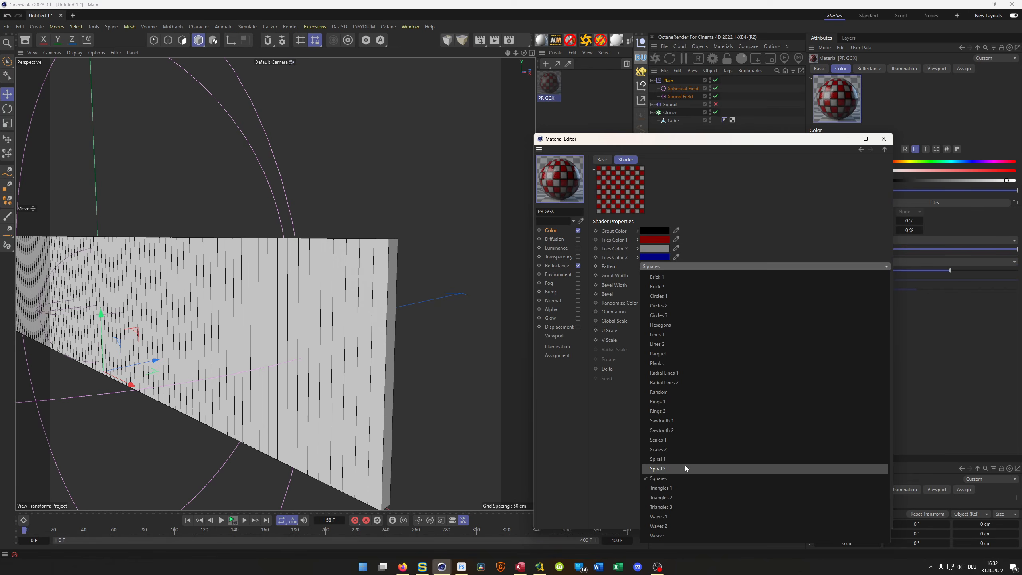
{"action": "left_click", "coordinate": [681, 334]}
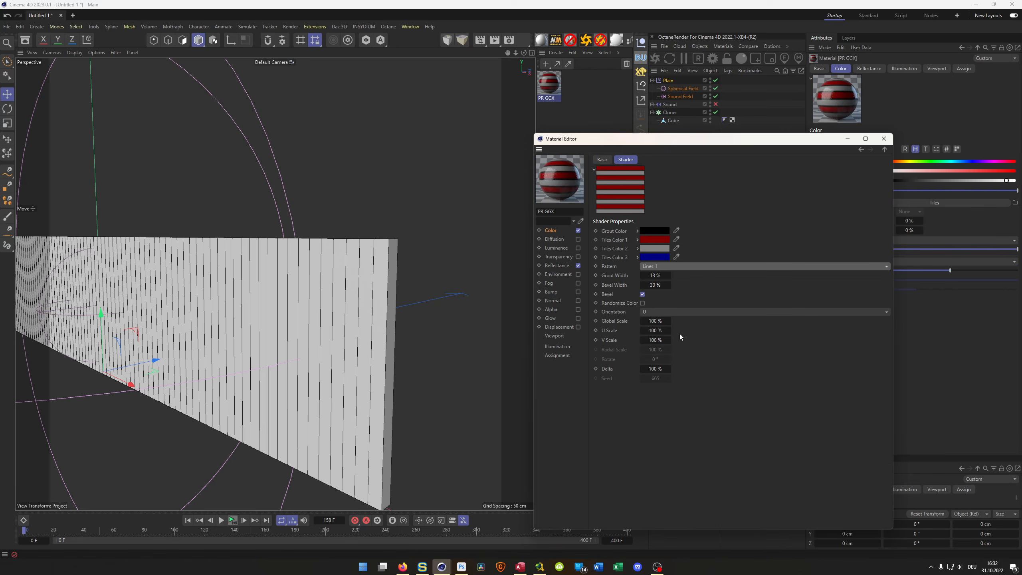
{"action": "left_click", "coordinate": [651, 239]}
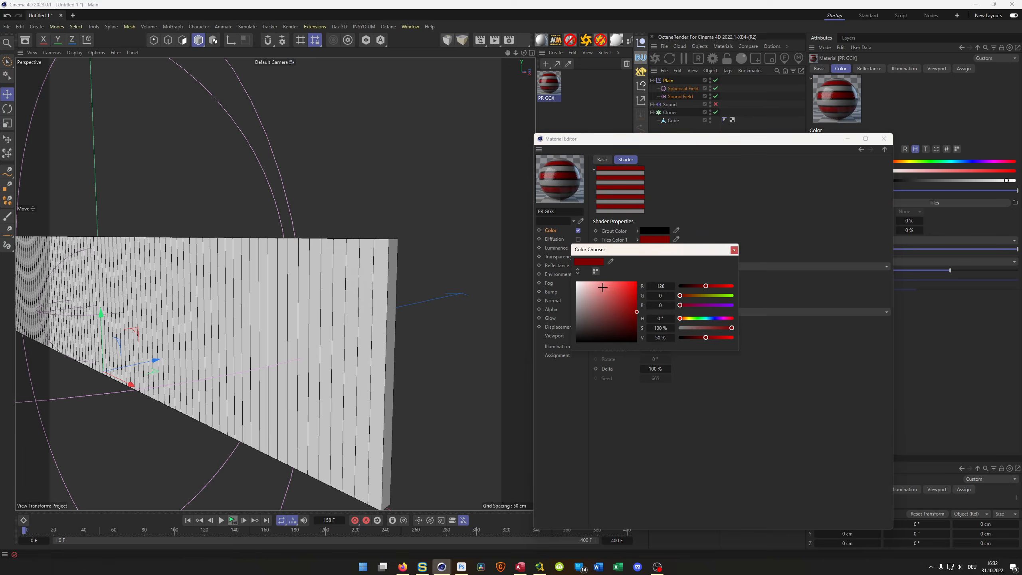
{"action": "left_click_drag", "start_coordinate": [600, 297], "coordinate": [576, 281]}
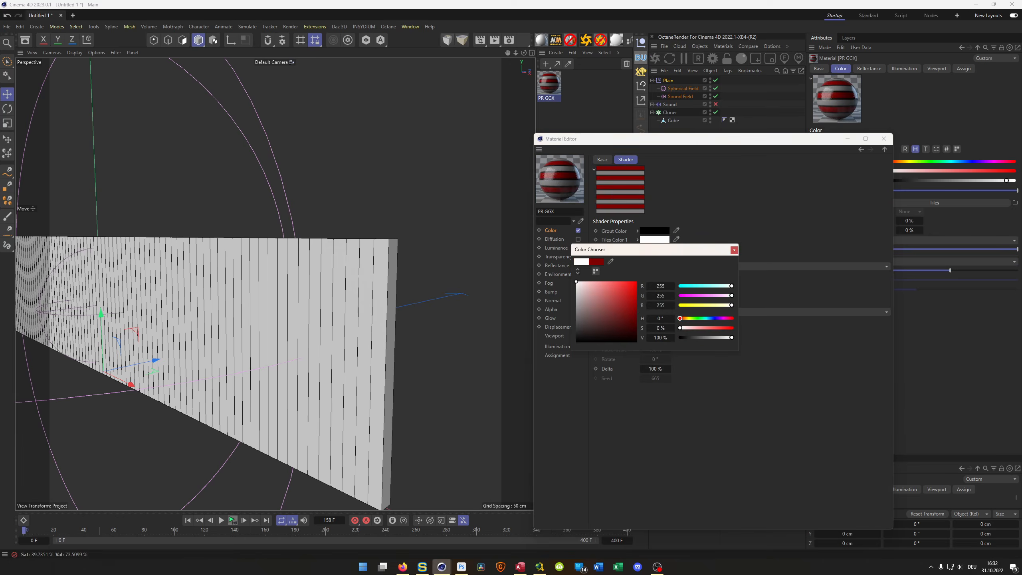
{"action": "left_click", "coordinate": [733, 250]}
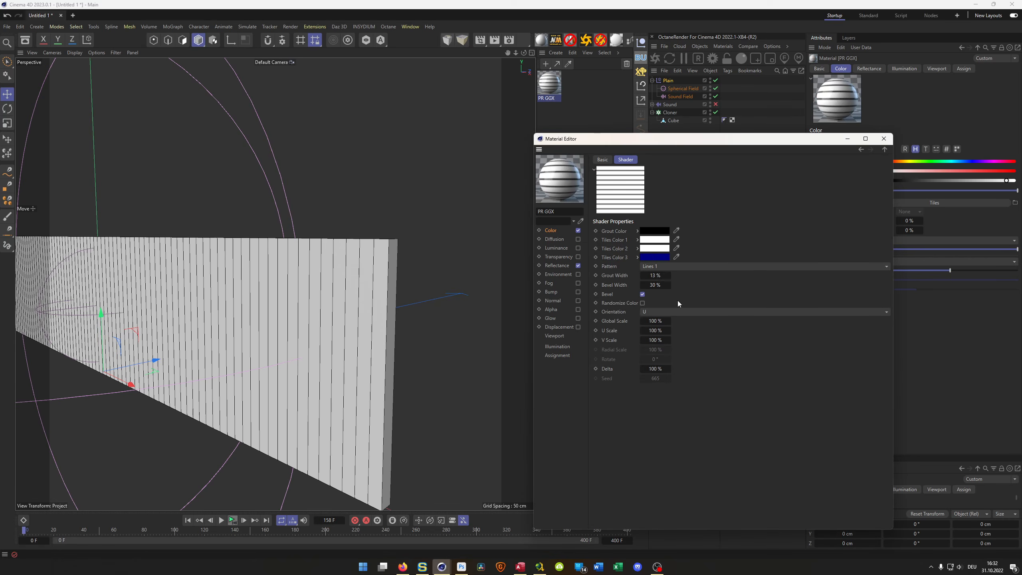
- Set the Tiles shader's grout width and bevel width to 1 % each
{"action": "double_click", "coordinate": [653, 275]}
{"action": "type", "text": "1"}
{"action": "key", "text": "Tab"}
{"action": "type", "text": "1"}
{"action": "key", "text": "Return"}
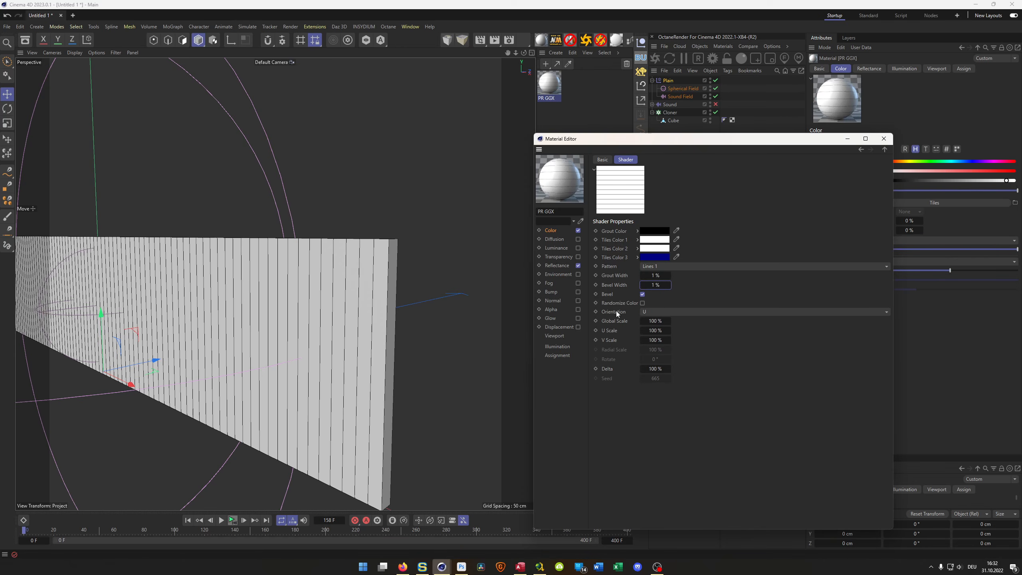
- Apply the striped material to the Cloner and inspect the lines on the bars up close
{"action": "left_click_drag", "start_coordinate": [549, 84], "coordinate": [669, 112]}
{"action": "scroll", "coordinate": [348, 301], "scroll_direction": "down", "scroll_amount": 4}
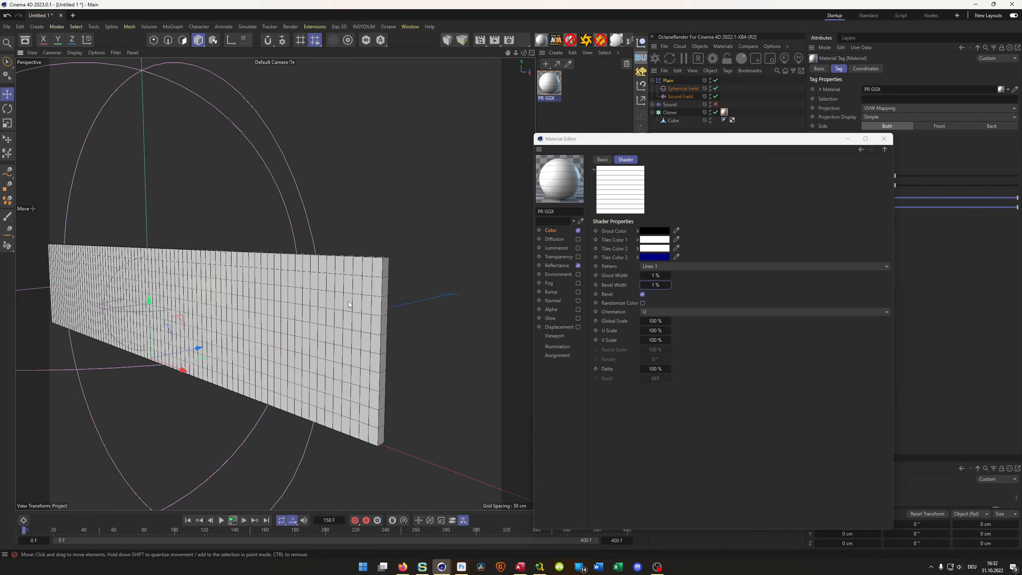
{"action": "left_click_drag", "start_coordinate": [348, 301], "coordinate": [340, 299], "text": "alt"}
{"action": "scroll", "coordinate": [340, 298], "scroll_direction": "up", "scroll_amount": 8}
{"action": "scroll", "coordinate": [395, 268], "scroll_direction": "down", "scroll_amount": 3}
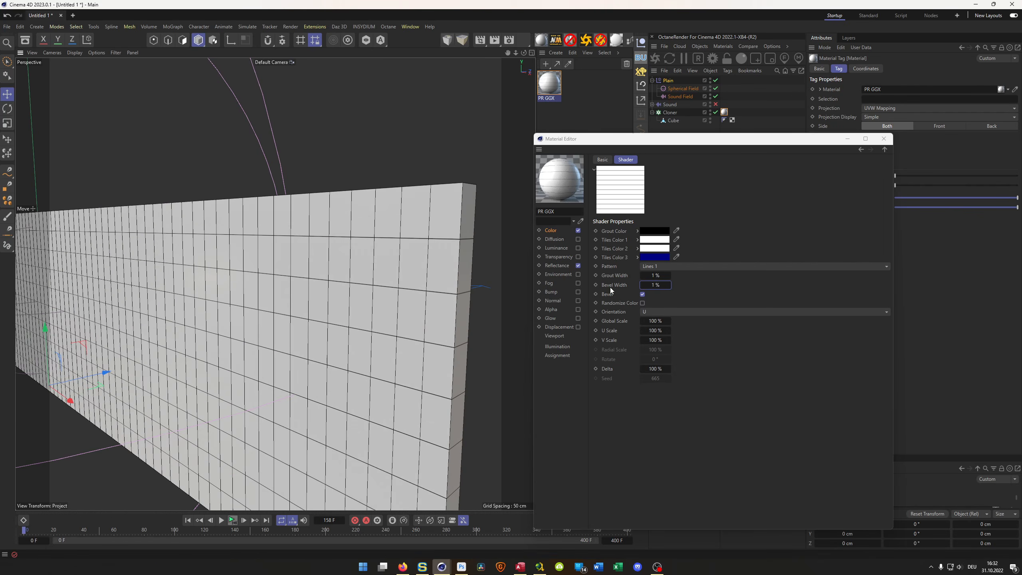
- Set the Tiles shader's bevel width to 20 %
{"action": "left_click", "coordinate": [651, 284]}
{"action": "double_click", "coordinate": [660, 288]}
{"action": "type", "text": "20"}
{"action": "key", "text": "Return"}
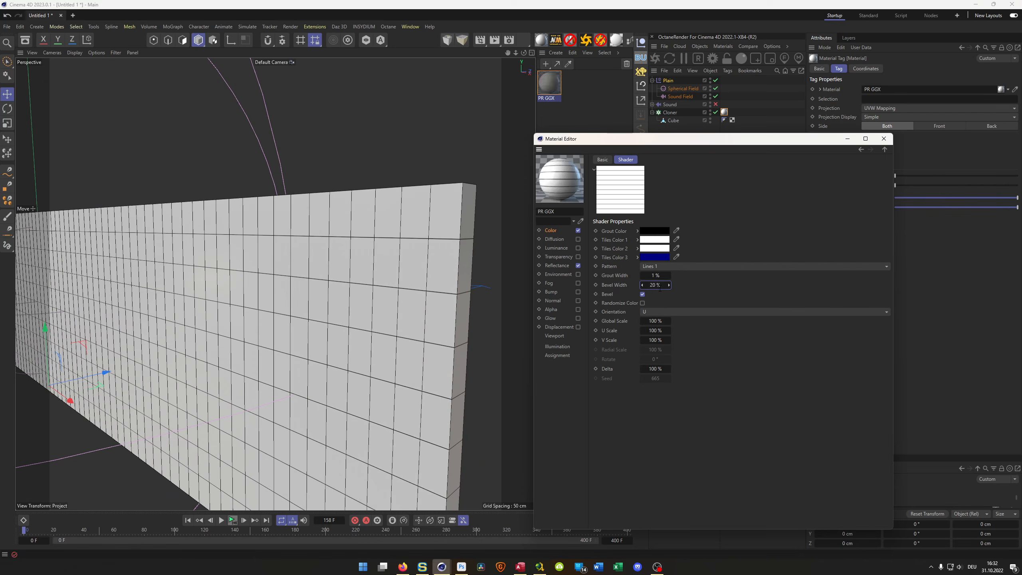
- View the striped bars from an angle and play the position-driven animation, pausing it partway
{"action": "scroll", "coordinate": [278, 318], "scroll_direction": "down", "scroll_amount": 3}
{"action": "left_click_drag", "start_coordinate": [275, 317], "coordinate": [273, 318], "text": "alt"}
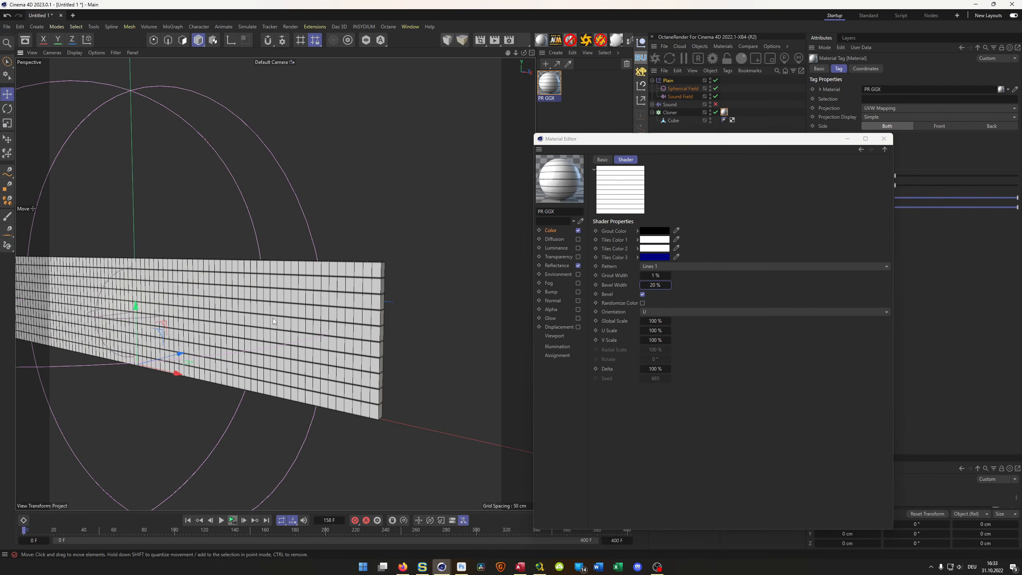
{"action": "middle_click_drag", "start_coordinate": [273, 318], "coordinate": [297, 269], "text": "alt"}
{"action": "left_click", "coordinate": [232, 520]}
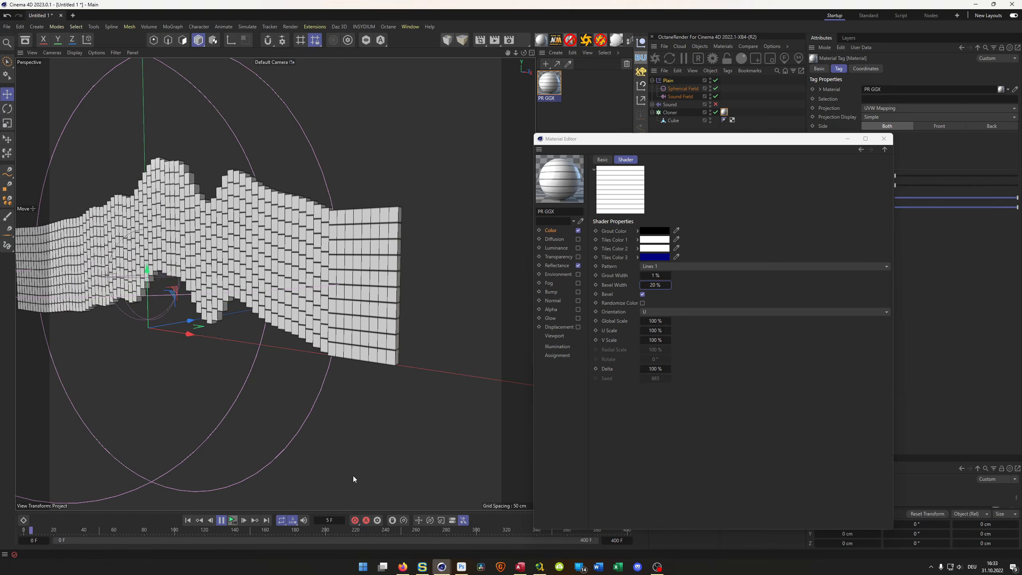
{"action": "left_click", "coordinate": [220, 521]}
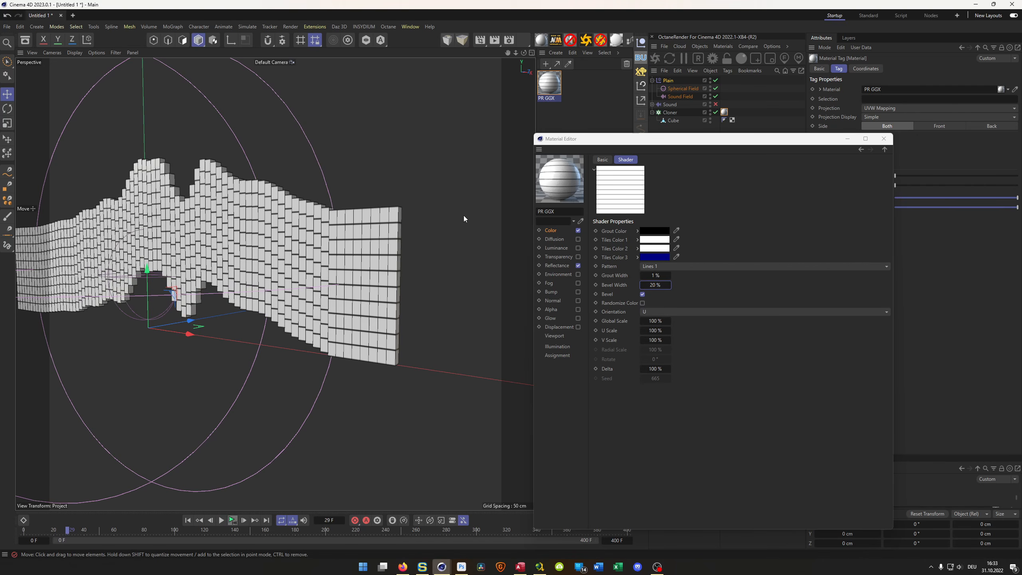
- Switch the Plain effector's transform from position to scale for comparison on the striped bars
{"action": "left_click_drag", "start_coordinate": [697, 140], "coordinate": [635, 138]}
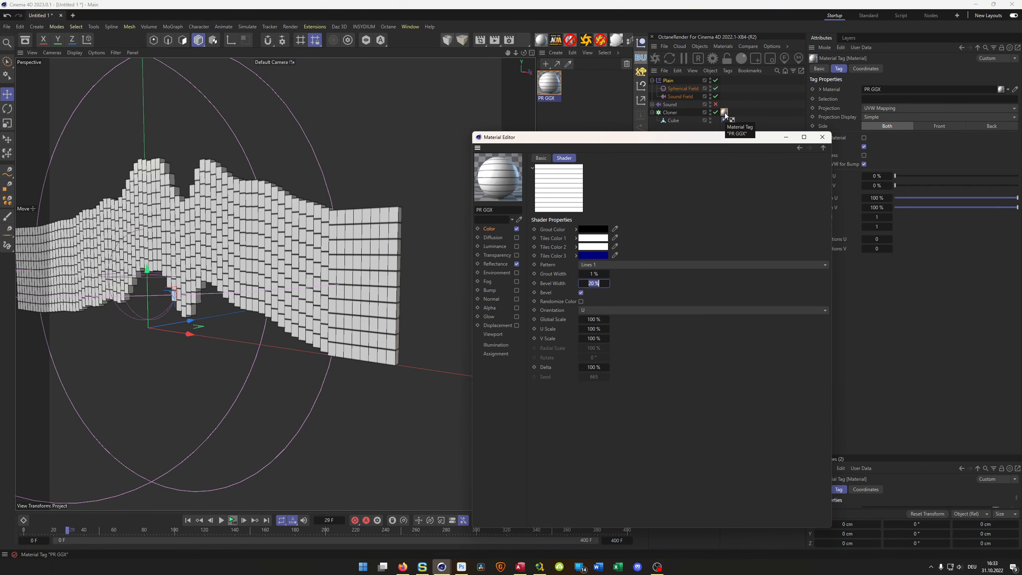
{"action": "left_click", "coordinate": [671, 104]}
{"action": "left_click", "coordinate": [668, 80]}
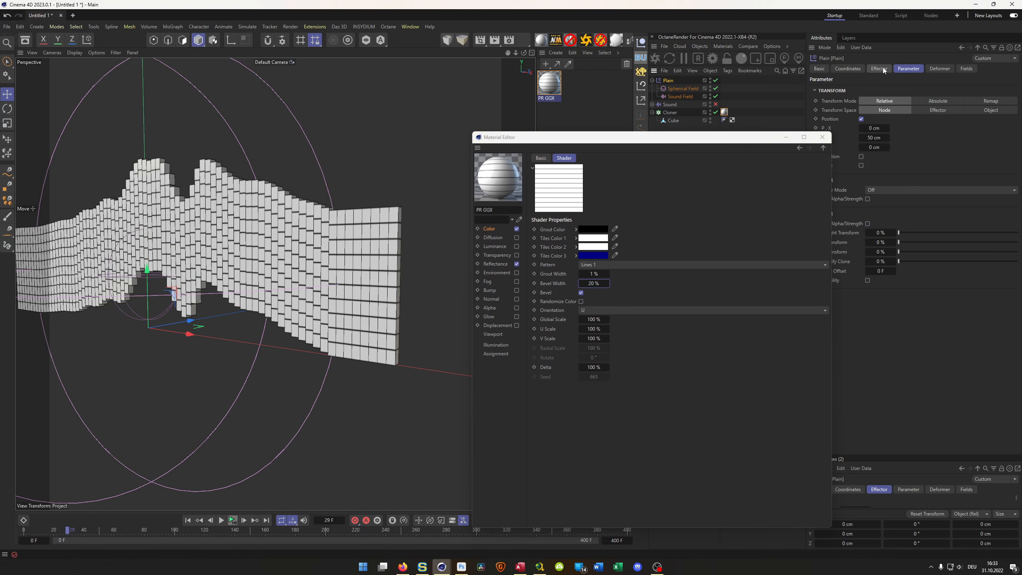
{"action": "left_click_drag", "start_coordinate": [763, 140], "coordinate": [723, 127]}
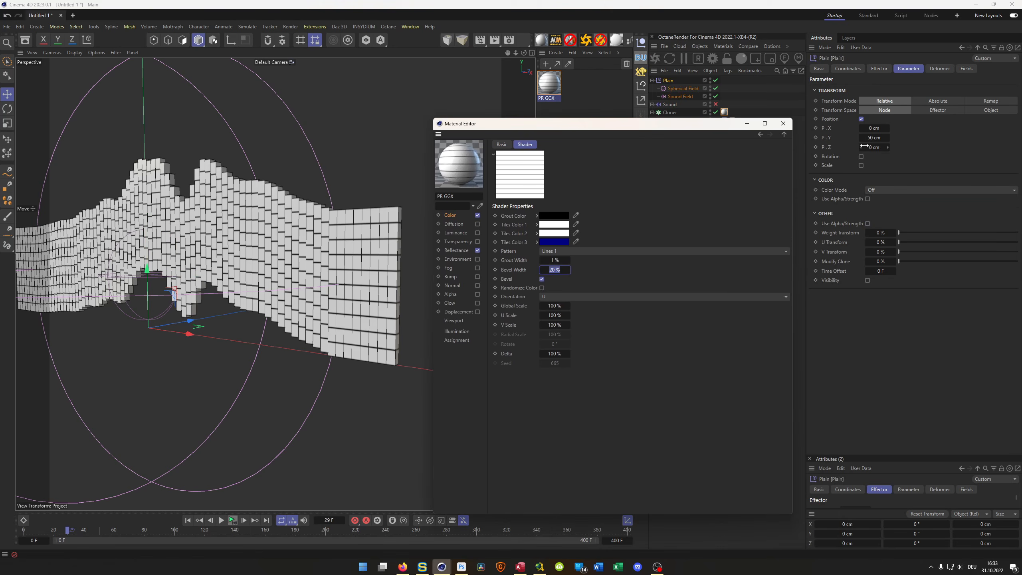
{"action": "left_click", "coordinate": [861, 119]}
{"action": "left_click", "coordinate": [861, 136]}
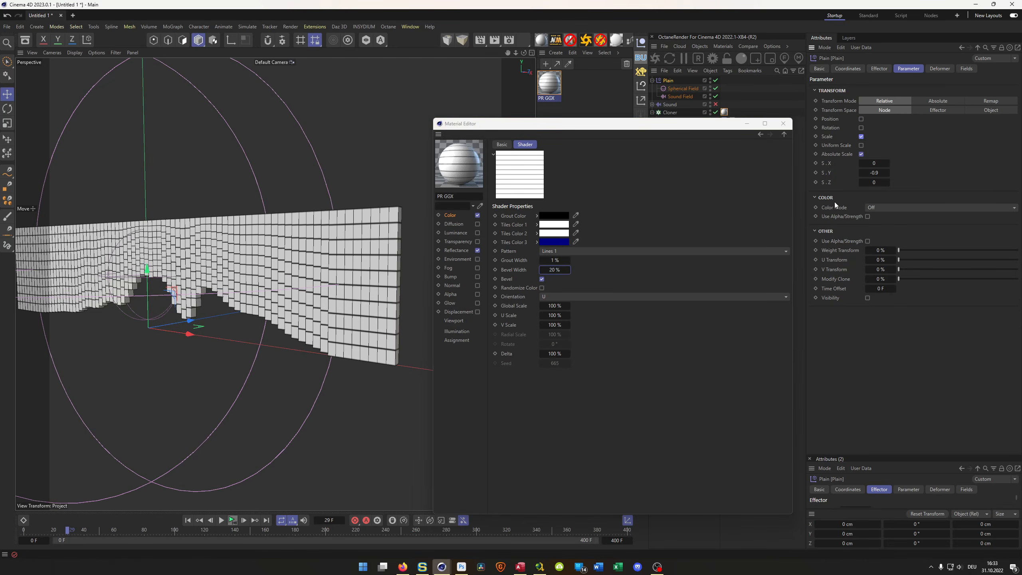
- Examine how the stripes deform on the scaled bars, play the animation and stop it, and move the Material Editor aside
{"action": "scroll", "coordinate": [224, 233], "scroll_direction": "up", "scroll_amount": 5}
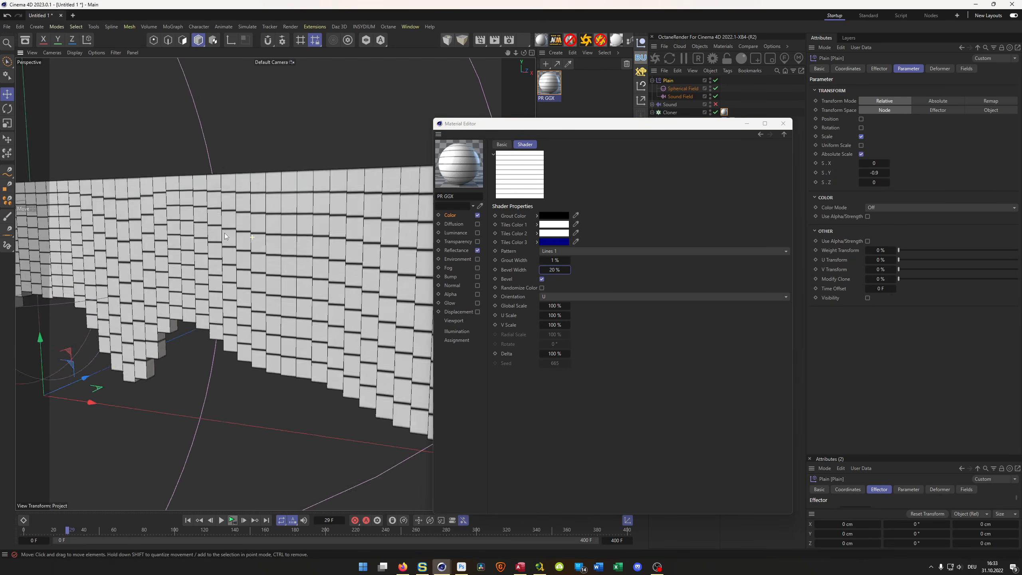
{"action": "mouse_move", "coordinate": [224, 233]}
{"action": "left_mouse_down", "text": "alt"}
{"action": "mouse_move", "coordinate": [194, 224]}
{"action": "mouse_move", "coordinate": [213, 229]}
{"action": "left_mouse_up", "text": "alt"}
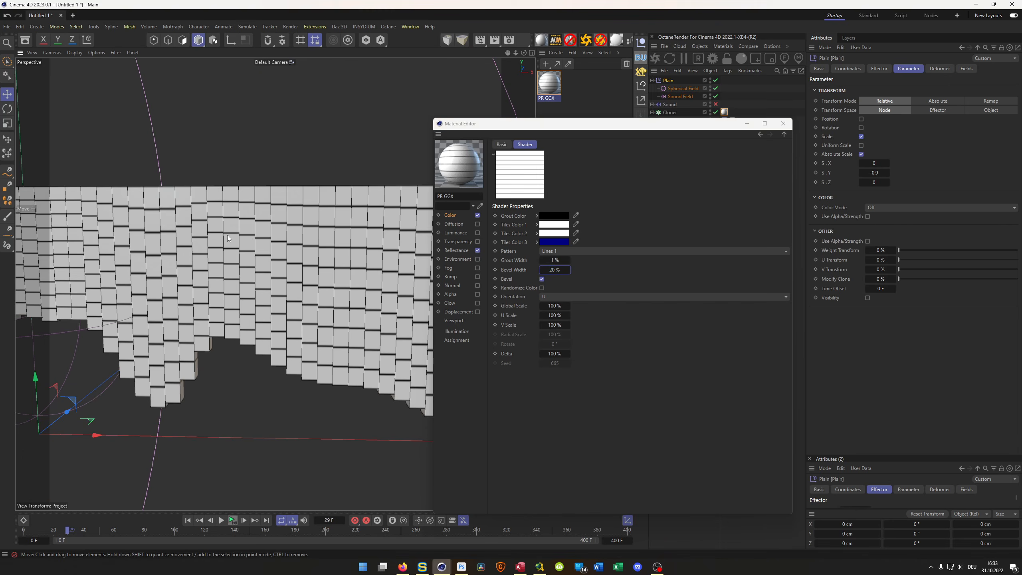
{"action": "scroll", "coordinate": [253, 270], "scroll_direction": "down", "scroll_amount": 5}
{"action": "middle_click_drag", "start_coordinate": [253, 271], "coordinate": [147, 273], "text": "alt"}
{"action": "left_click_drag", "start_coordinate": [300, 280], "coordinate": [288, 403], "text": "alt"}
{"action": "left_click", "coordinate": [217, 522]}
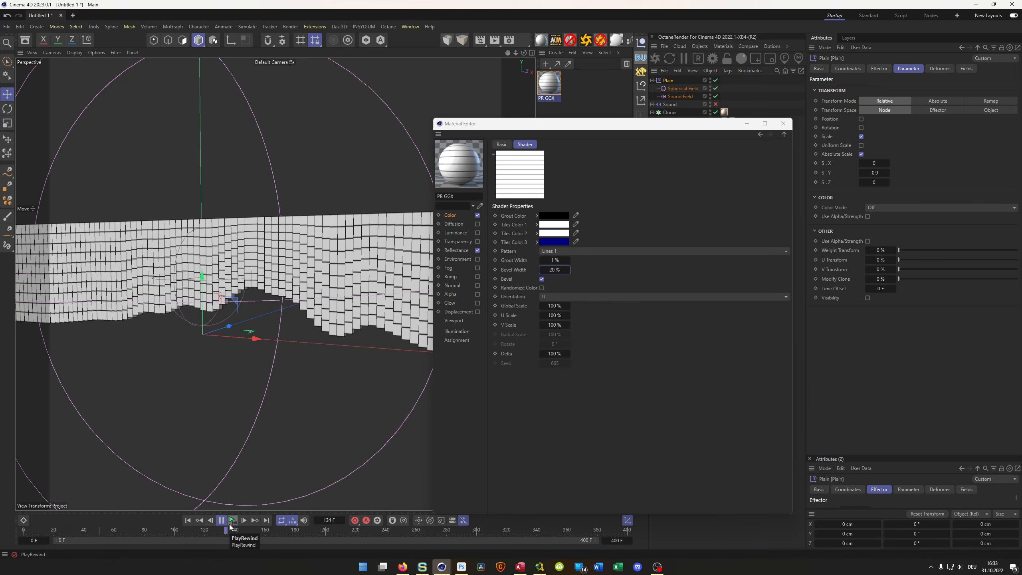
{"action": "left_click", "coordinate": [231, 523]}
{"action": "left_click_drag", "start_coordinate": [692, 128], "coordinate": [701, 159]}
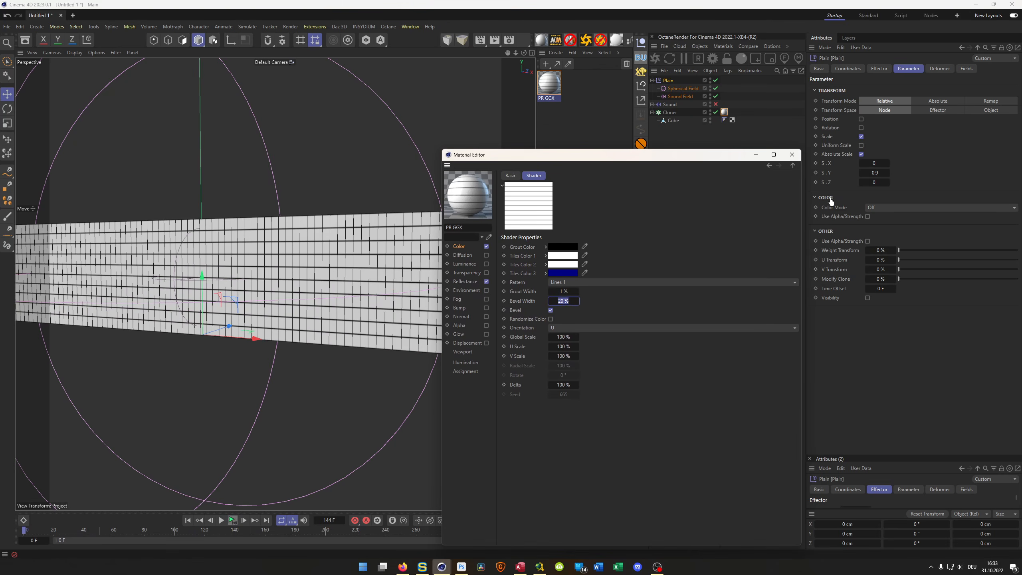
- Switch the Plain effector's transform from scale back to position and close the Material Editor
{"action": "left_click", "coordinate": [861, 136]}
{"action": "left_click", "coordinate": [861, 119]}
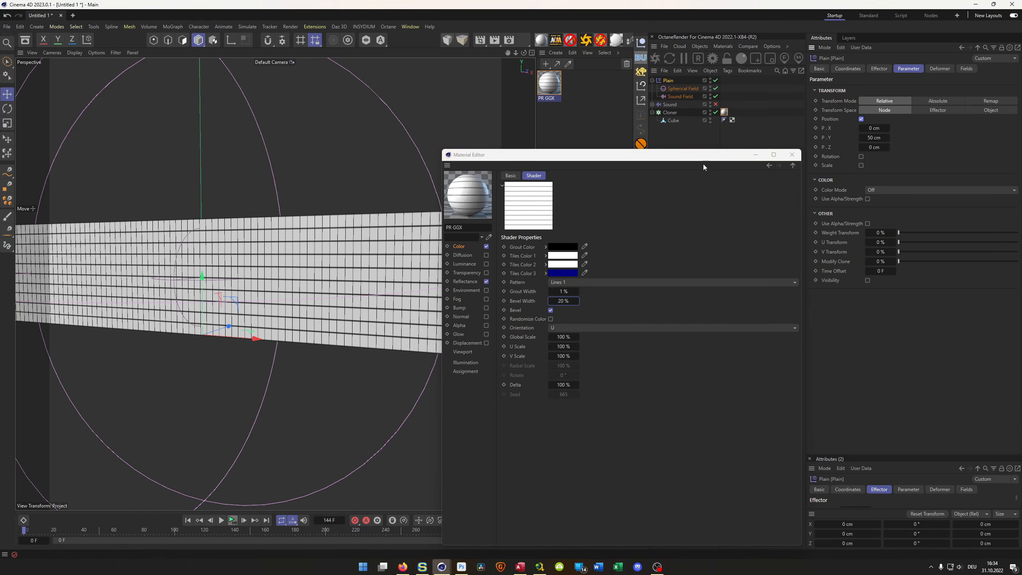
{"action": "left_click", "coordinate": [791, 154]}
{"action": "scroll", "coordinate": [371, 286], "scroll_direction": "down", "scroll_amount": 3}
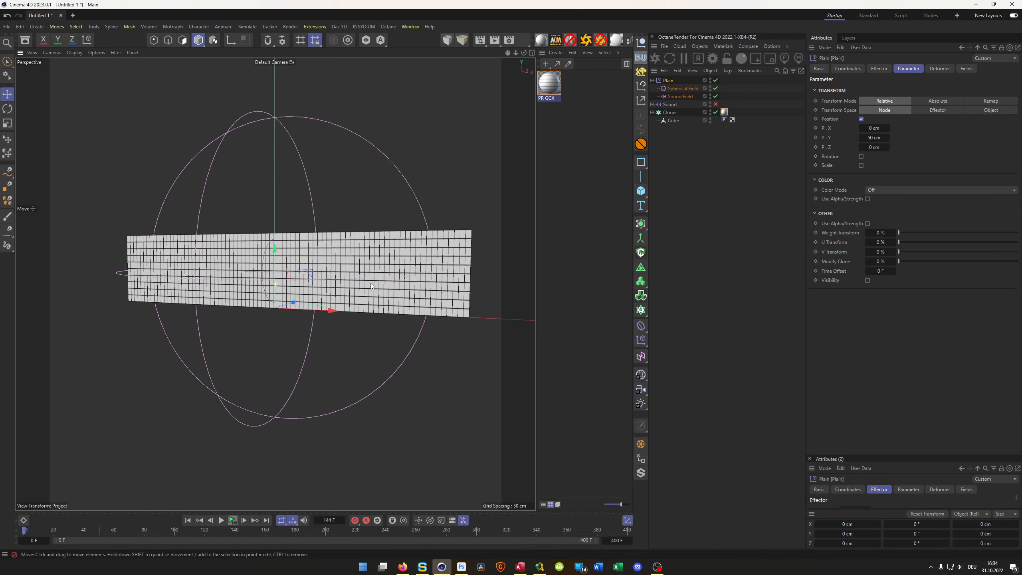
{"action": "left_click_drag", "start_coordinate": [370, 283], "coordinate": [392, 271], "text": "alt"}
{"action": "scroll", "coordinate": [392, 273], "scroll_direction": "up", "scroll_amount": 6}
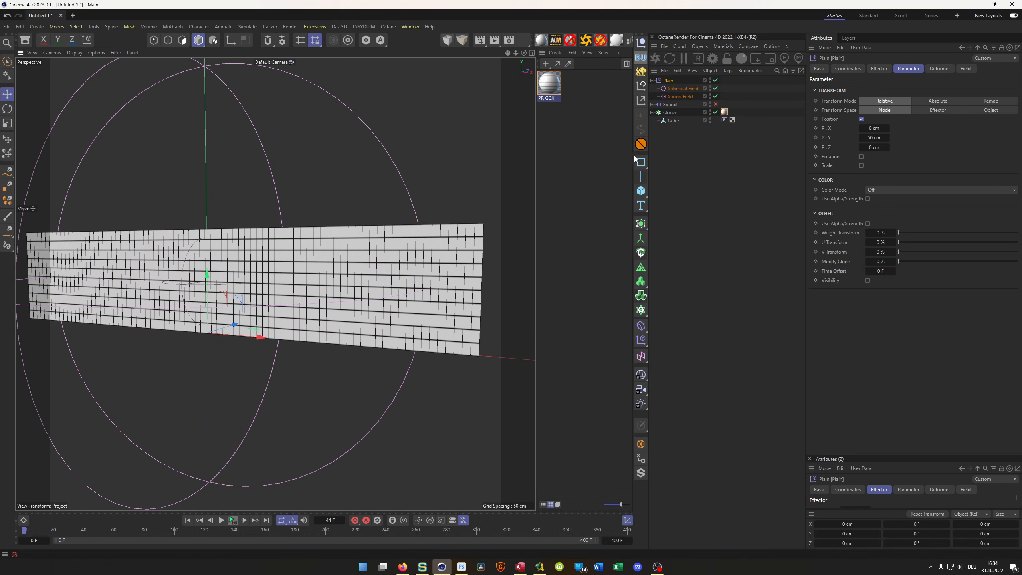
- Add a Bevel deformer to the Cloner's cube with a 0.2 cm offset and 2 subdivisions, and check the bar edges
{"action": "left_click", "coordinate": [672, 121]}
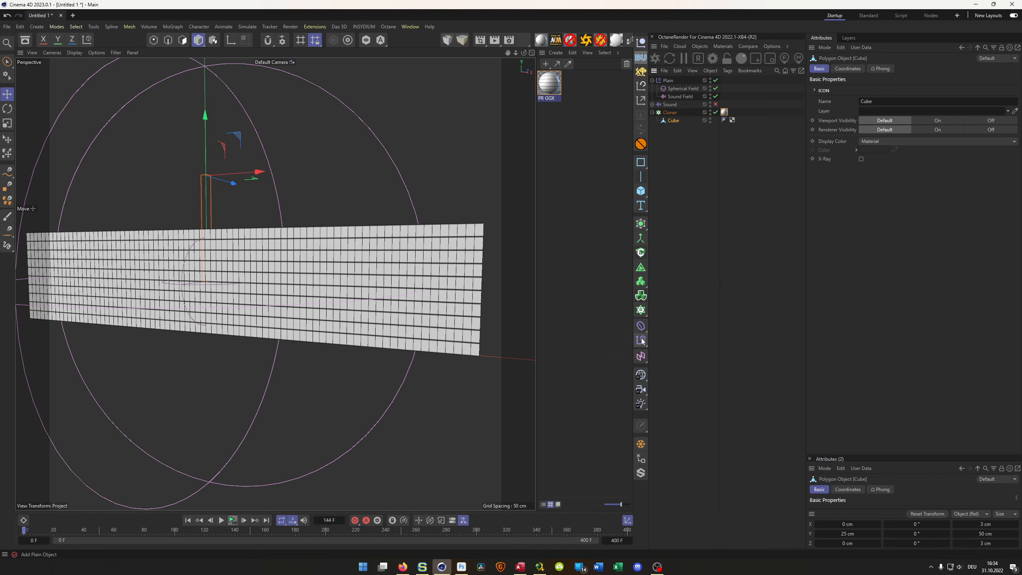
{"action": "left_click", "coordinate": [640, 325]}
{"action": "left_click", "coordinate": [677, 549]}
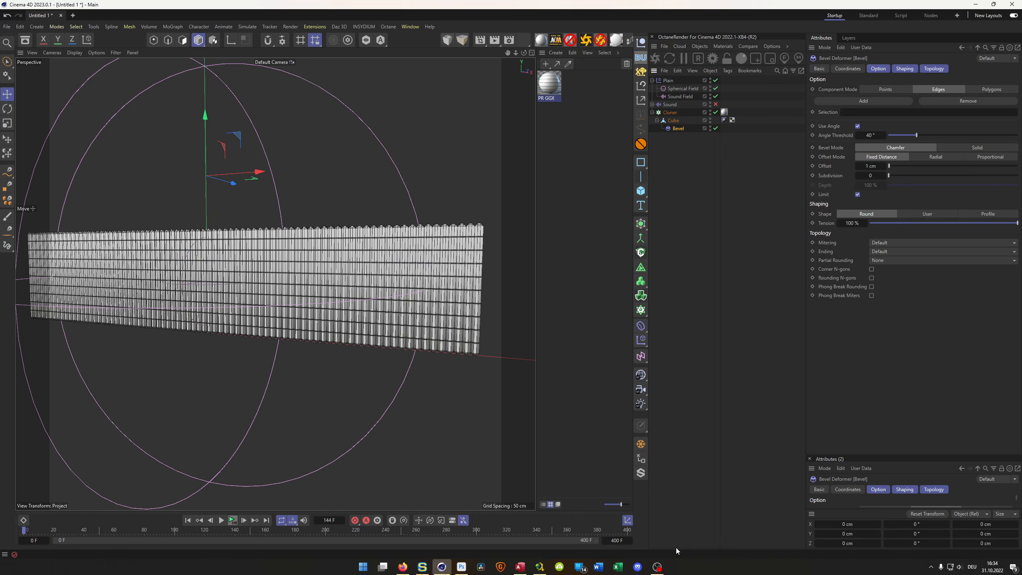
{"action": "double_click", "coordinate": [872, 166]}
{"action": "type", "text": "0.2"}
{"action": "key", "text": "Tab"}
{"action": "type", "text": "2"}
{"action": "key", "text": "Return"}
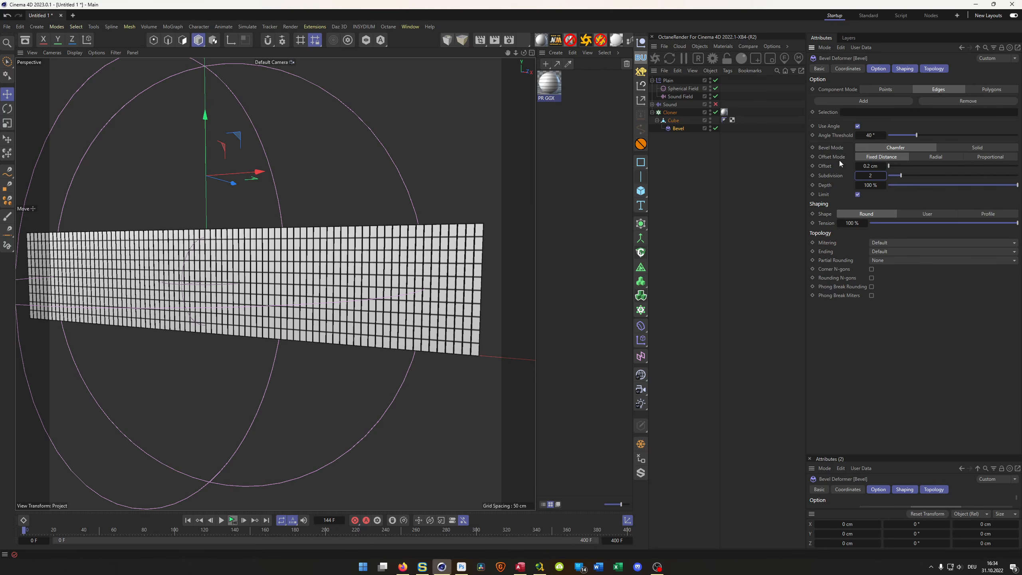
{"action": "scroll", "coordinate": [328, 224], "scroll_direction": "up", "scroll_amount": 8}
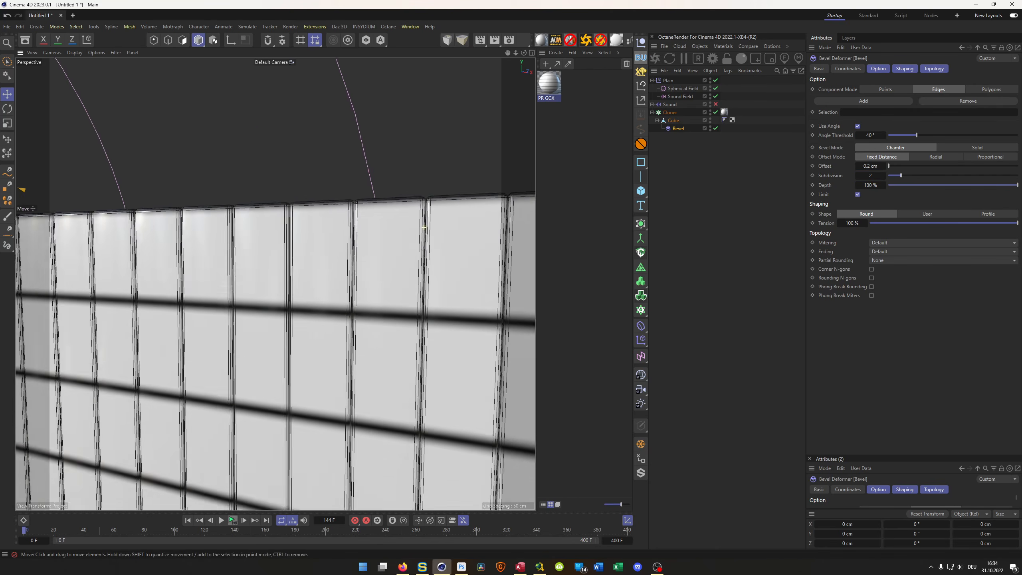
{"action": "left_click_drag", "start_coordinate": [327, 224], "coordinate": [375, 248], "text": "alt"}
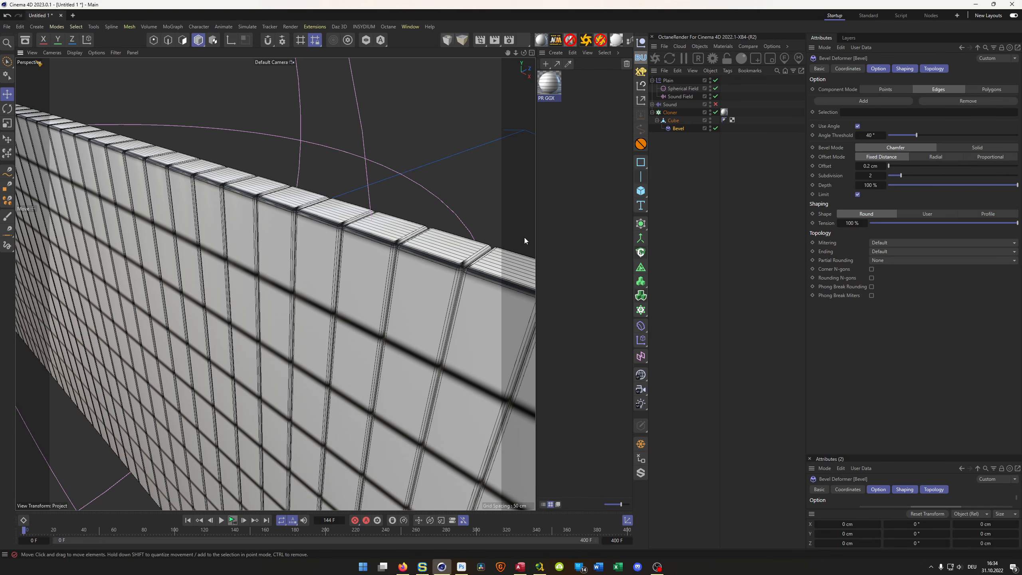
{"action": "left_click_drag", "start_coordinate": [459, 249], "coordinate": [436, 246], "text": "alt"}
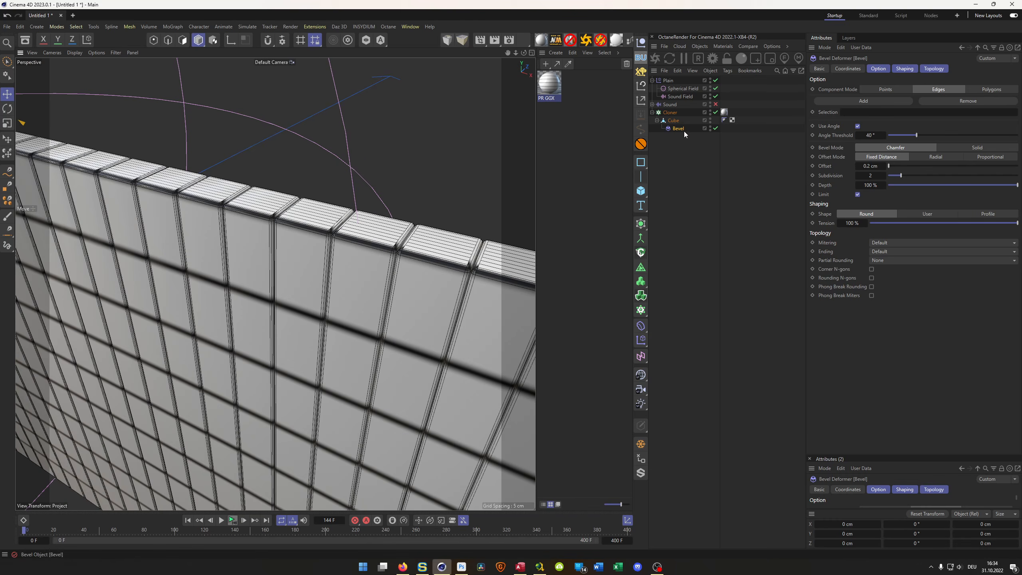
- Bake the bevelled cube's current state into a new cube and delete the original with its Bevel deformer
{"action": "left_click", "coordinate": [673, 120]}
{"action": "left_click", "coordinate": [641, 444]}
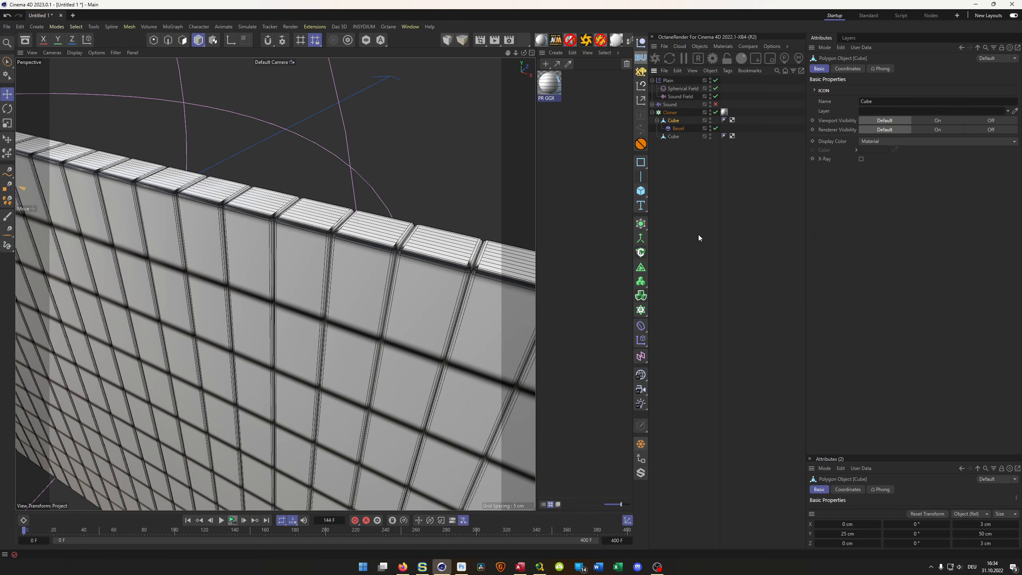
{"action": "left_click_drag", "start_coordinate": [677, 128], "coordinate": [673, 136]}
{"action": "key", "text": "Delete"}
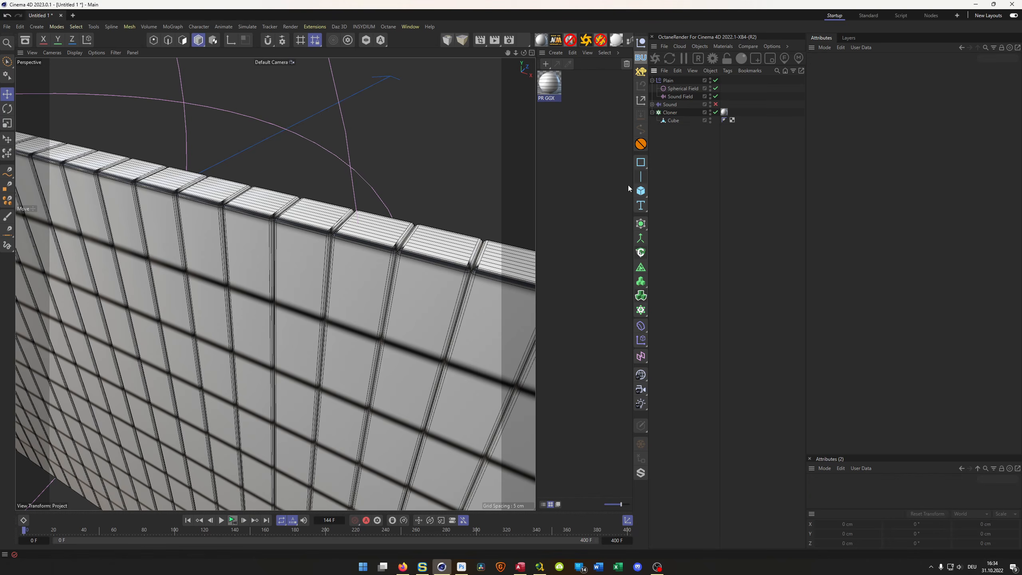
{"action": "scroll", "coordinate": [303, 285], "scroll_direction": "down", "scroll_amount": 10}
{"action": "mouse_move", "coordinate": [378, 334]}
{"action": "left_mouse_down", "text": "alt"}
{"action": "mouse_move", "coordinate": [389, 297]}
{"action": "mouse_move", "coordinate": [396, 310]}
{"action": "left_mouse_up", "text": "alt"}
- Hide the Plain effector's spherical field and show the bars in the front view
{"action": "left_click", "coordinate": [674, 113]}
{"action": "left_click", "coordinate": [668, 81]}
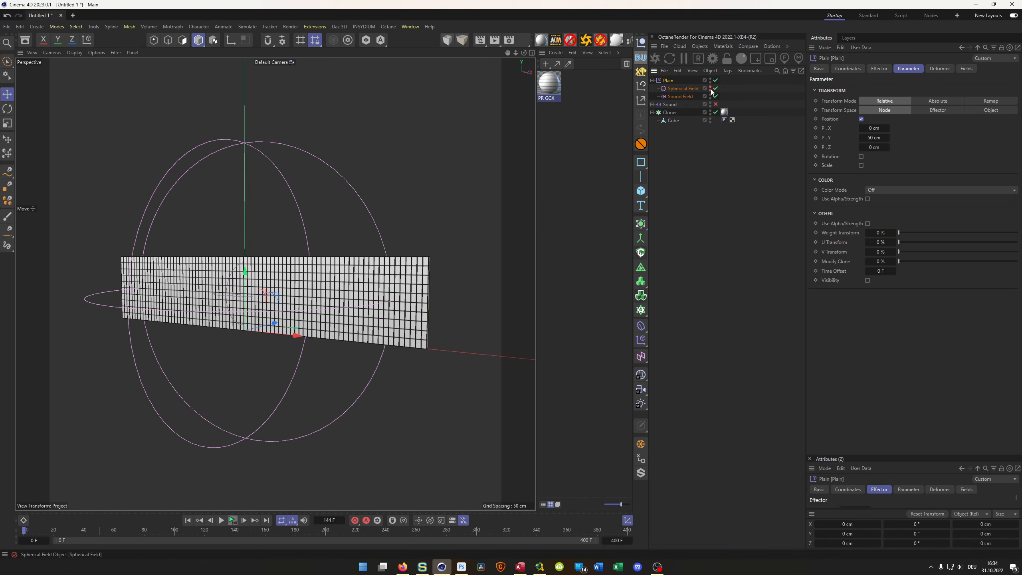
{"action": "middle_click", "coordinate": [417, 292]}
{"action": "middle_click", "coordinate": [417, 292]}
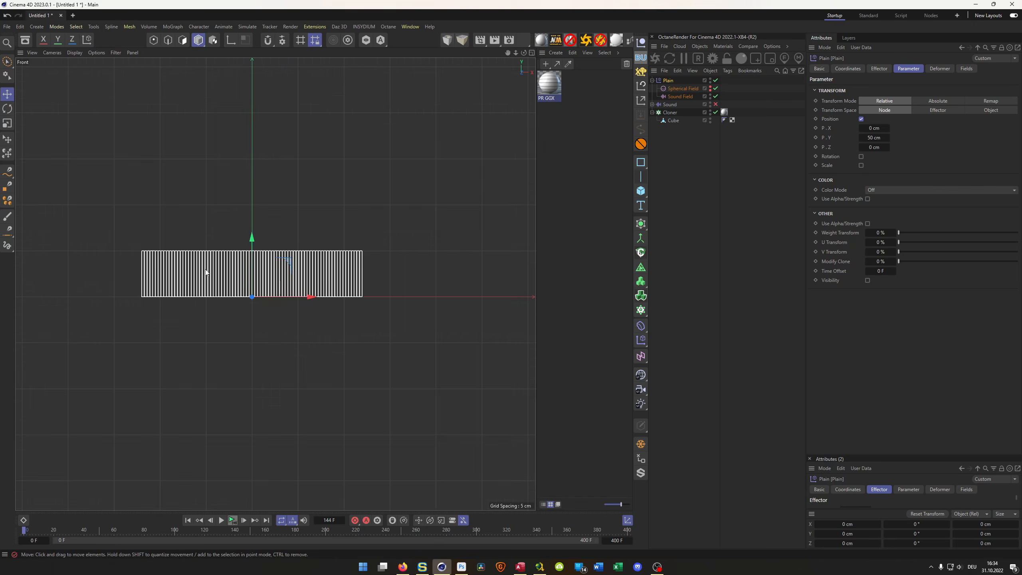
{"action": "scroll", "coordinate": [206, 272], "scroll_direction": "up", "scroll_amount": 3}
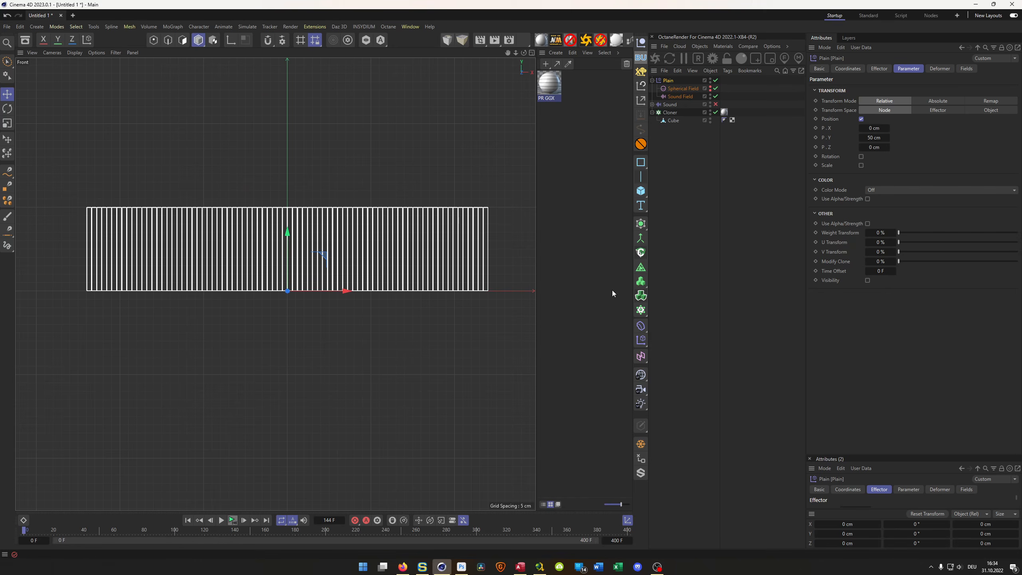
- Add a rectangle spline and scale it uniformly to about 241 cm to match the width of the bar row
{"action": "left_click", "coordinate": [640, 162]}
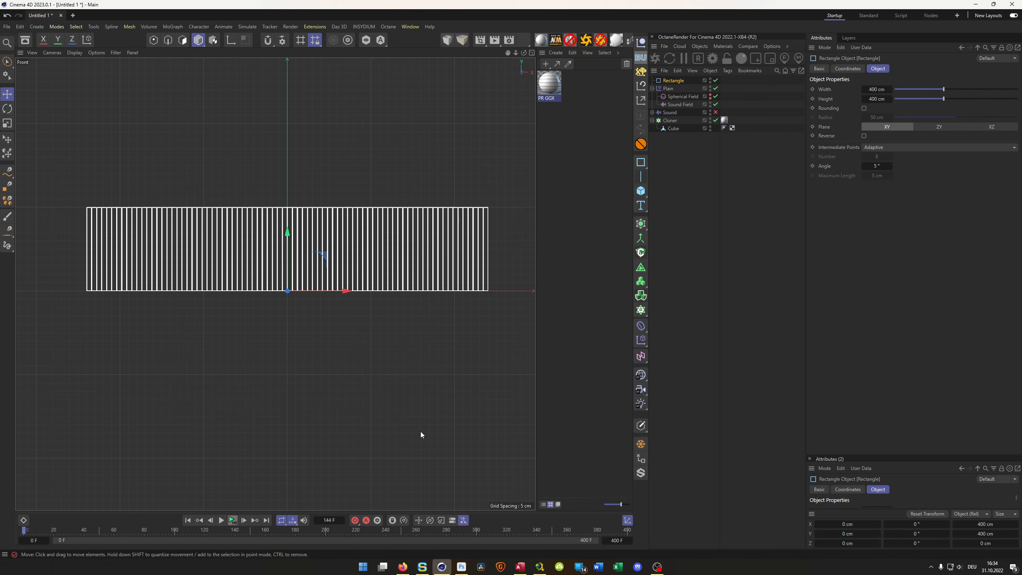
{"action": "key", "text": "t"}
{"action": "left_click_drag", "start_coordinate": [451, 375], "coordinate": [337, 410]}
{"action": "left_click", "coordinate": [337, 410]}
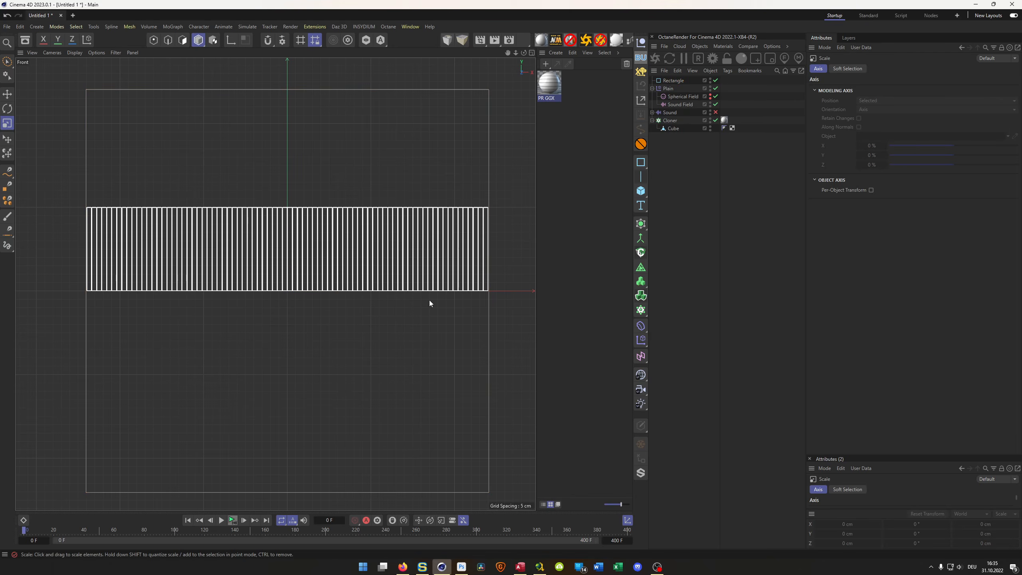
- Set the rectangle spline's width to 240 cm and its height to 100 cm
{"action": "left_click", "coordinate": [668, 80]}
{"action": "left_click", "coordinate": [876, 89]}
{"action": "type", "text": "2"}
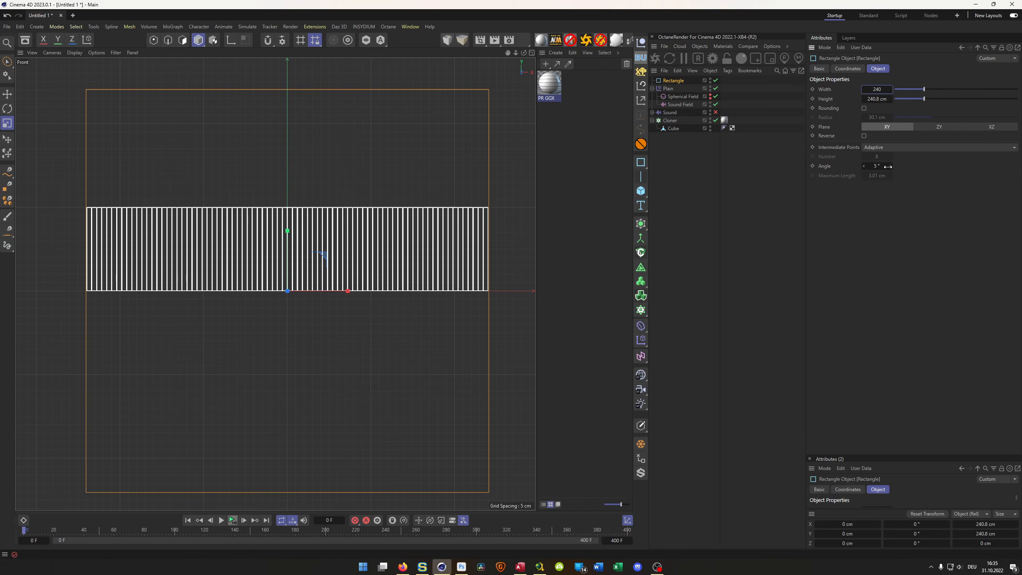
{"action": "type", "text": "40"}
{"action": "key", "text": "Return"}
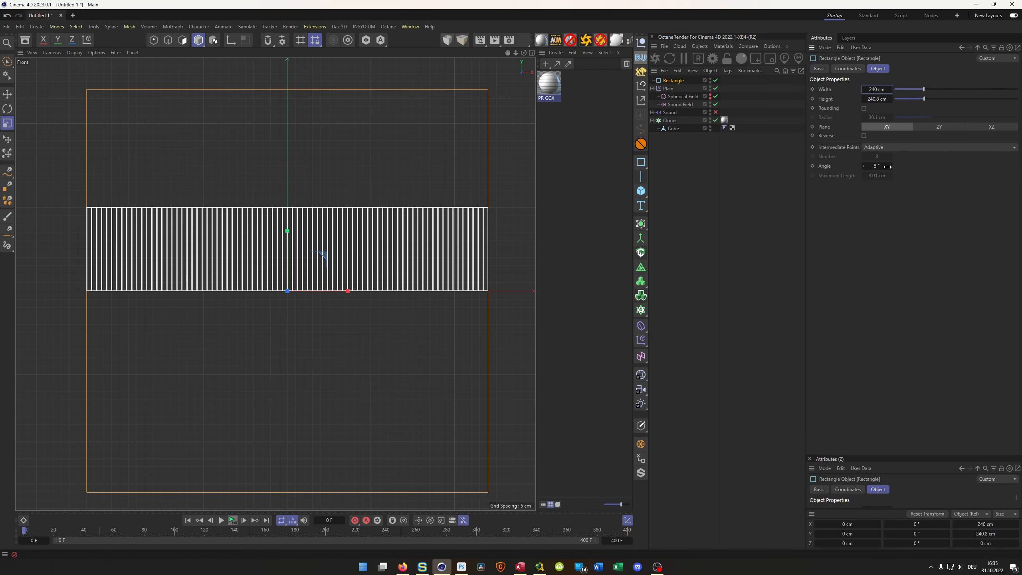
{"action": "left_click", "coordinate": [876, 98]}
{"action": "type", "text": "100"}
{"action": "key", "text": "Return"}
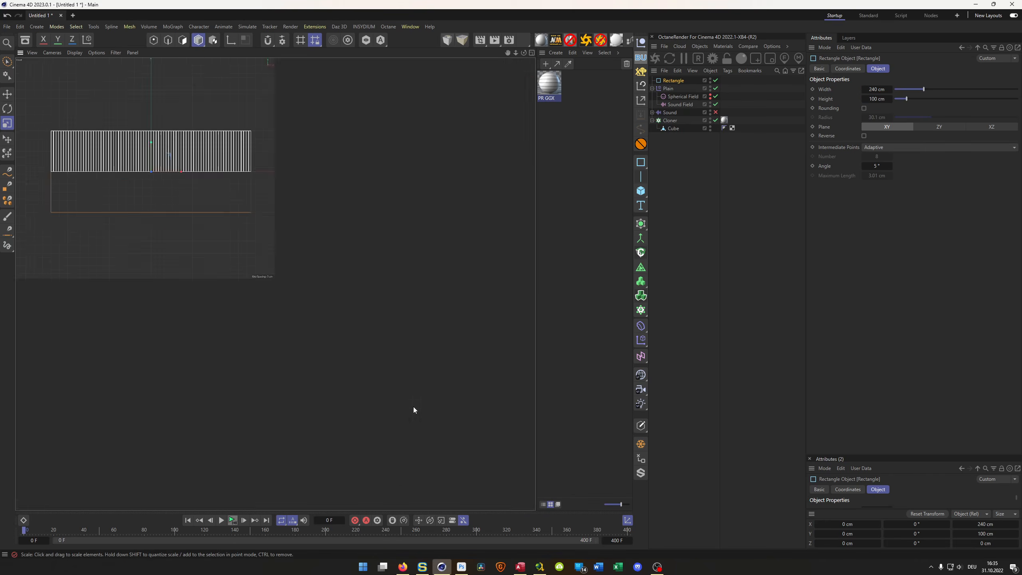
- Add a cube primitive and place it below the Cloner at the end of the object hierarchy
{"action": "middle_click", "coordinate": [413, 406]}
{"action": "middle_click", "coordinate": [208, 227]}
{"action": "mouse_move", "coordinate": [406, 300]}
{"action": "left_mouse_down", "text": "alt"}
{"action": "mouse_move", "coordinate": [435, 300]}
{"action": "mouse_move", "coordinate": [405, 296]}
{"action": "left_mouse_up", "text": "alt"}
{"action": "middle_click_drag", "start_coordinate": [405, 296], "coordinate": [411, 284], "text": "alt"}
{"action": "left_click_drag", "start_coordinate": [411, 284], "coordinate": [396, 291], "text": "alt"}
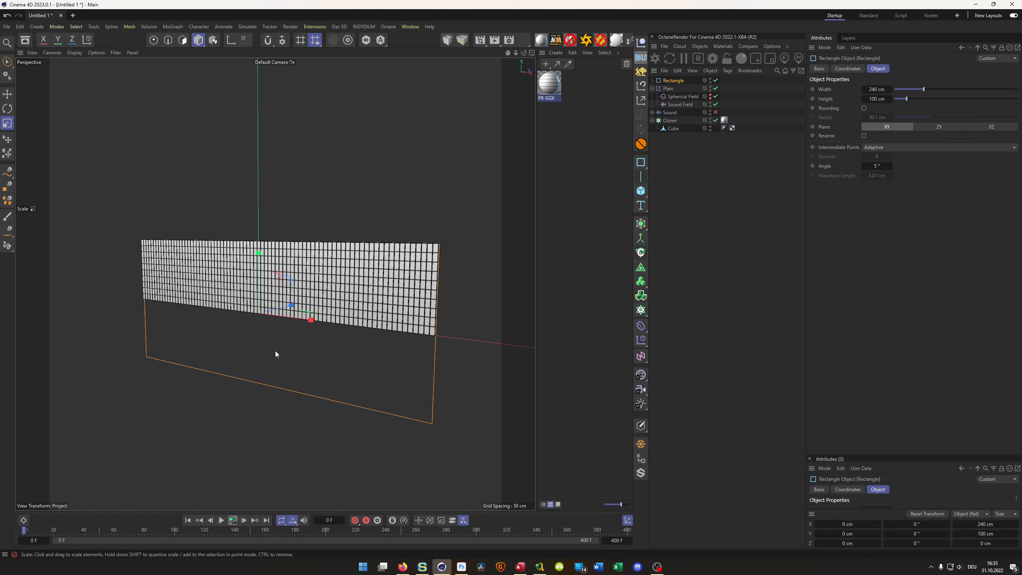
{"action": "left_click_drag", "start_coordinate": [277, 288], "coordinate": [350, 274], "text": "alt"}
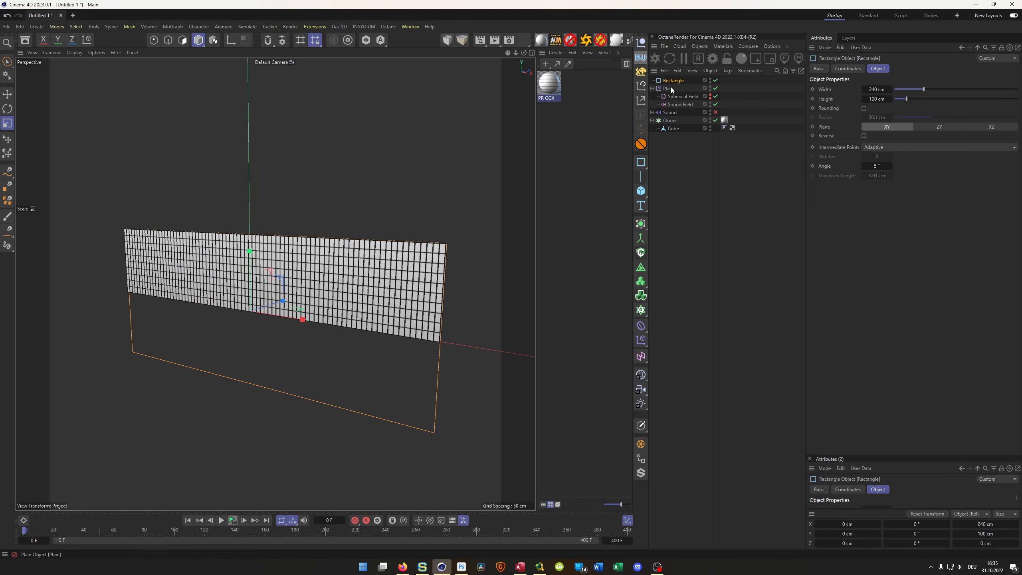
{"action": "left_click", "coordinate": [640, 191]}
{"action": "left_click_drag", "start_coordinate": [669, 83], "coordinate": [668, 142]}
- Reduce the new cube's height to about 94 cm and place it directly above the bars
{"action": "middle_click", "coordinate": [373, 303]}
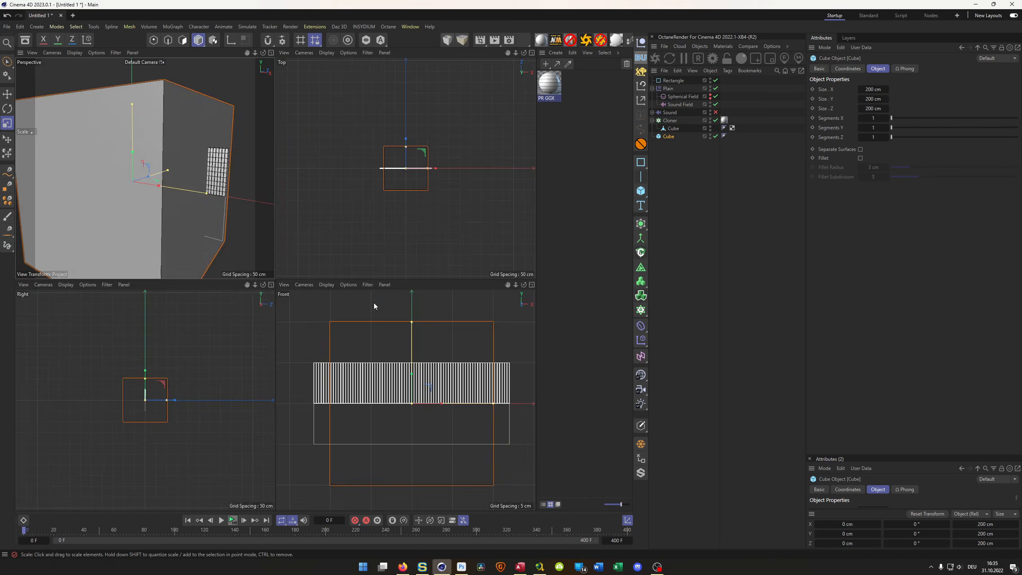
{"action": "middle_click", "coordinate": [374, 302]}
{"action": "scroll", "coordinate": [282, 320], "scroll_direction": "down", "scroll_amount": 2}
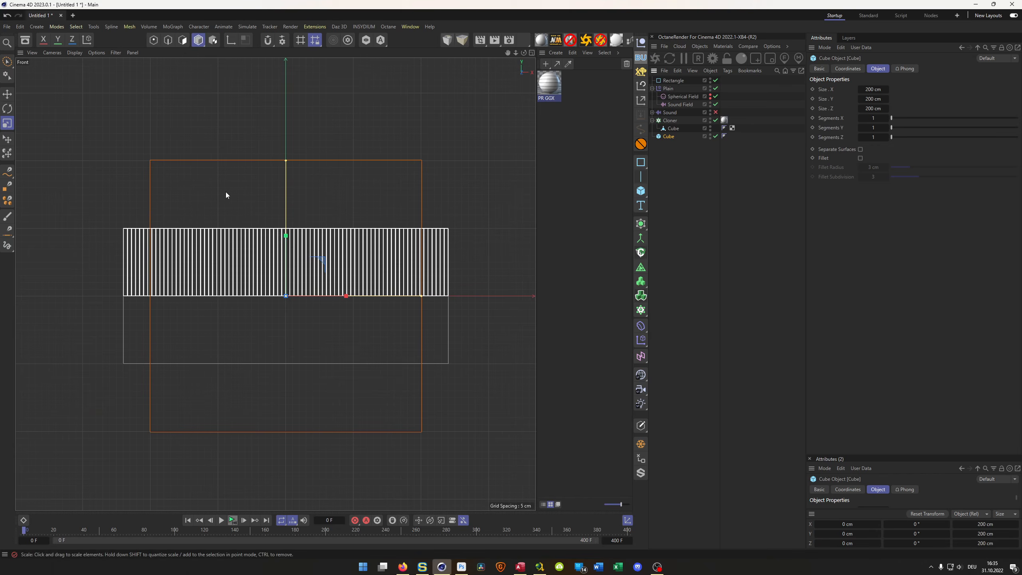
{"action": "left_click_drag", "start_coordinate": [286, 162], "coordinate": [292, 105]}
{"action": "key", "text": "e"}
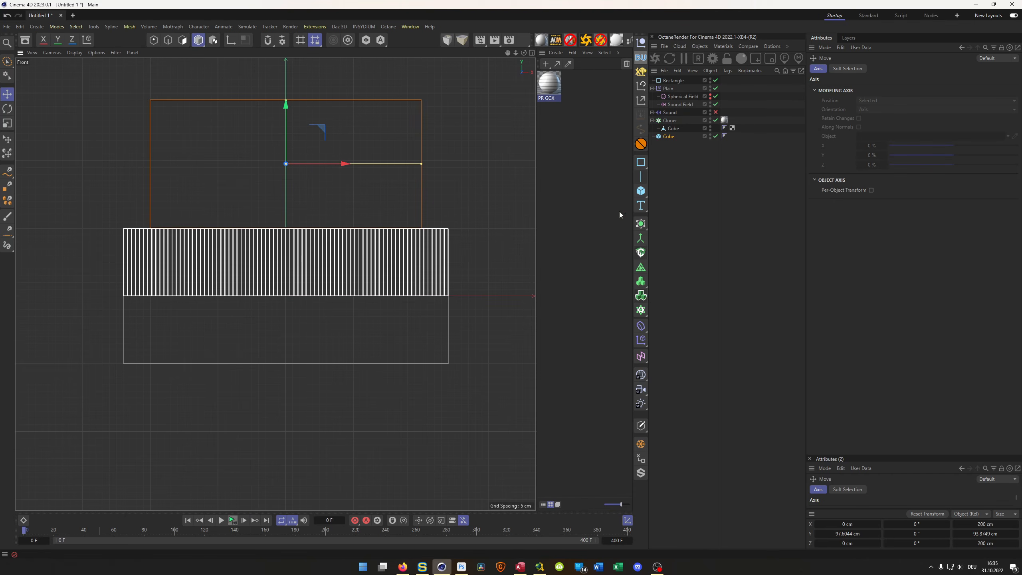
- Widen the cube to about 293 cm, reduce its depth to about 39 cm, and hide it
{"action": "left_click_drag", "start_coordinate": [419, 161], "coordinate": [484, 168]}
{"action": "middle_click", "coordinate": [389, 262]}
{"action": "left_click_drag", "start_coordinate": [405, 147], "coordinate": [406, 167]}
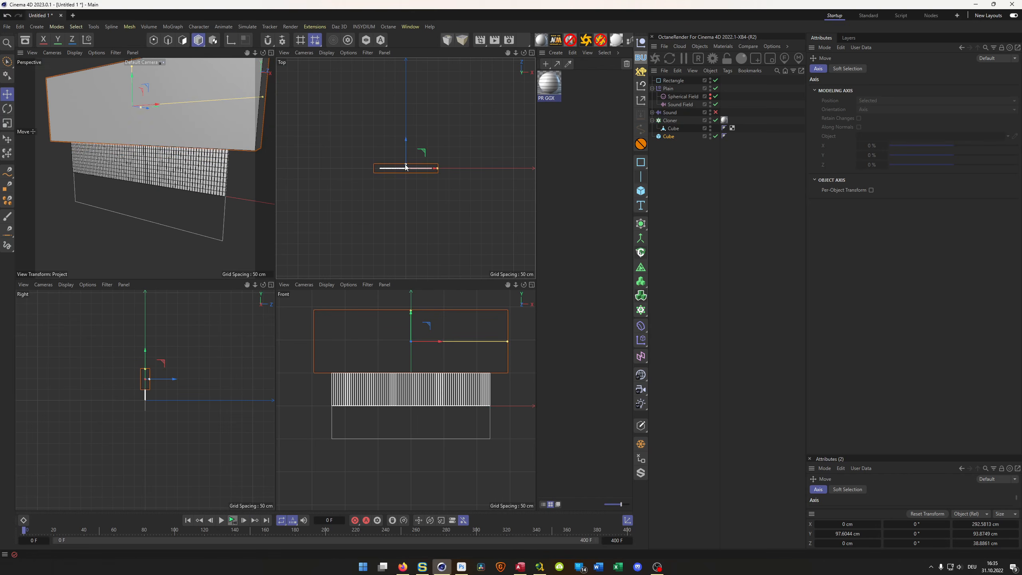
{"action": "middle_click", "coordinate": [236, 214]}
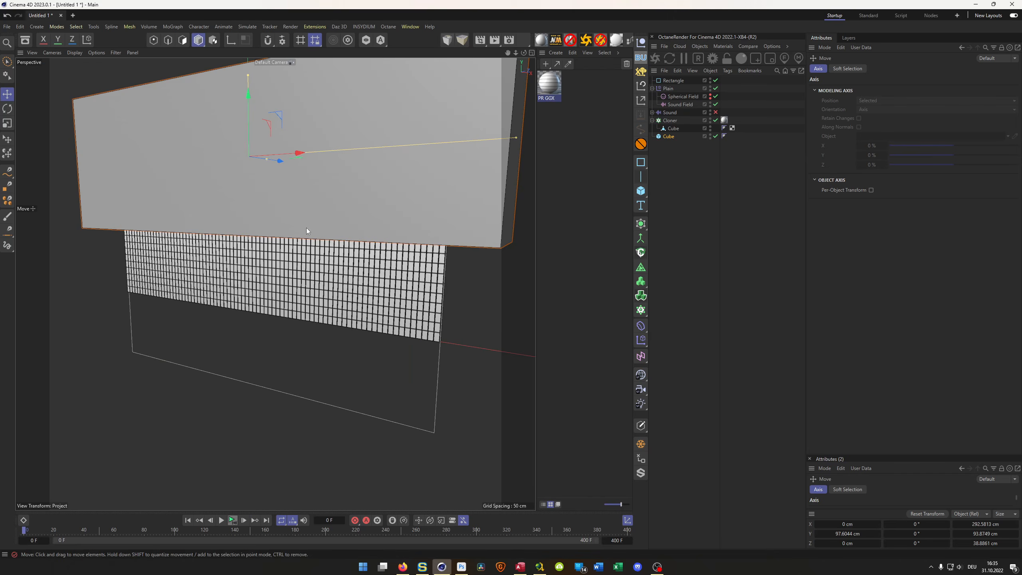
{"action": "double_click", "coordinate": [710, 136]}
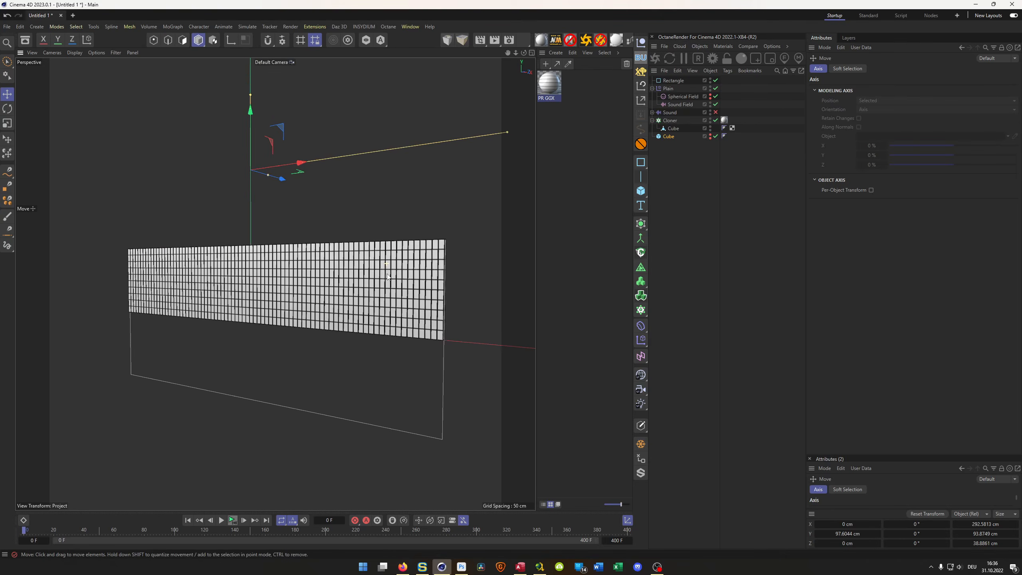
- Duplicate the rectangle spline and set the copy's width and height to 10 cm each
{"action": "left_click", "coordinate": [673, 81]}
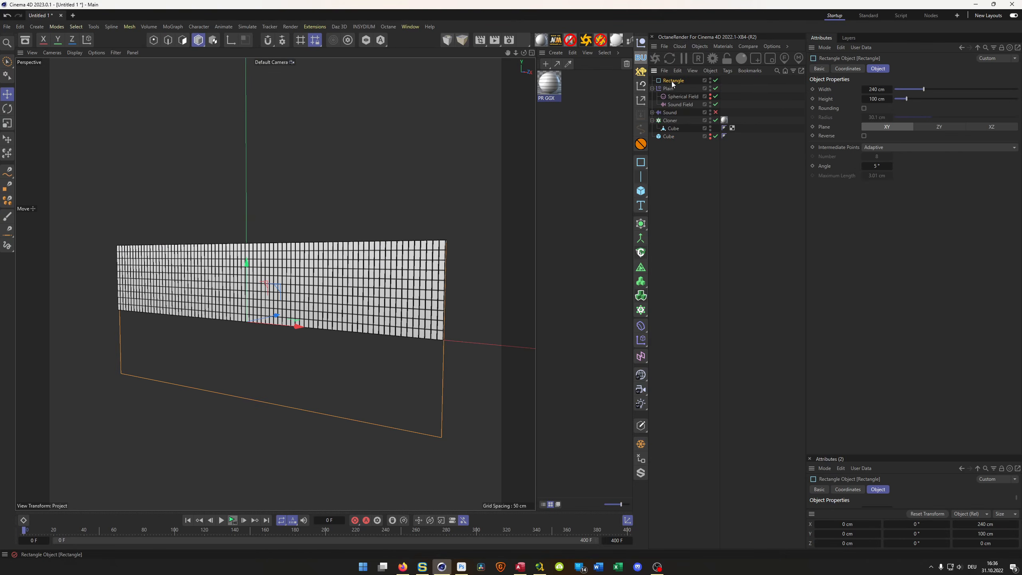
{"action": "mouse_move", "coordinate": [671, 81]}
{"action": "left_mouse_down"}
{"action": "mouse_move", "coordinate": [659, 80]}
{"action": "mouse_move", "coordinate": [675, 81]}
{"action": "left_mouse_up"}
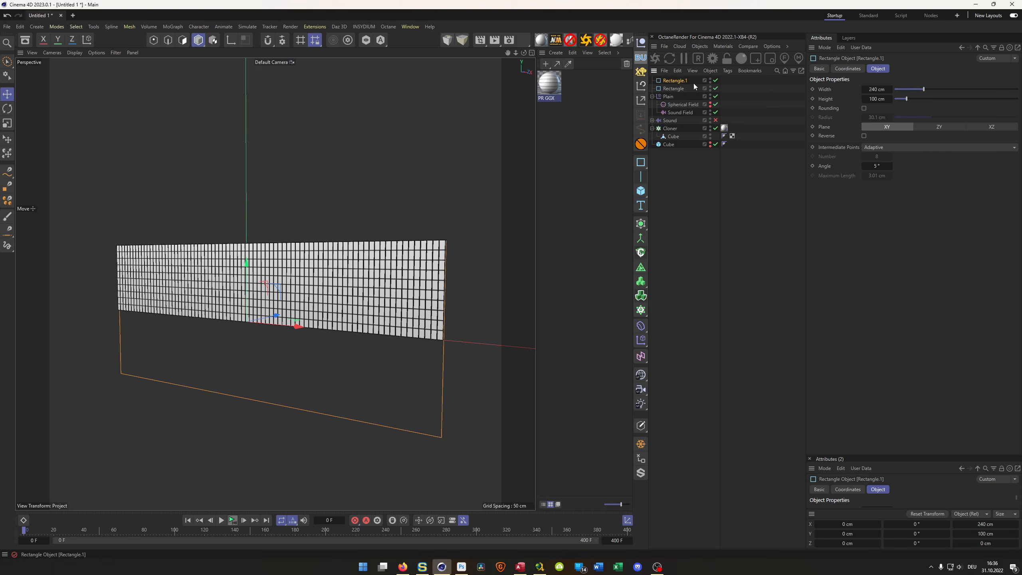
{"action": "left_click", "coordinate": [875, 91]}
{"action": "type", "text": "10"}
{"action": "key", "text": "Tab"}
{"action": "type", "text": "10"}
{"action": "key", "text": "Return"}
- Build a frame around the bars with a Sweep, using the 10 cm rectangle as profile and the large rectangle as path
{"action": "left_click", "coordinate": [640, 227]}
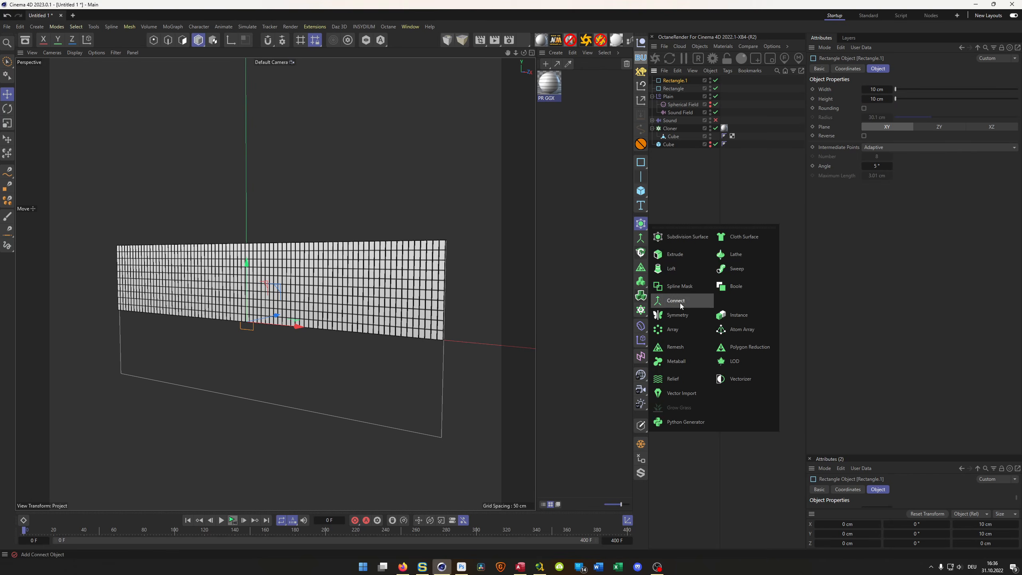
{"action": "left_click", "coordinate": [735, 270], "text": "alt"}
{"action": "left_click_drag", "start_coordinate": [672, 97], "coordinate": [678, 92]}
{"action": "left_click_drag", "start_coordinate": [550, 211], "coordinate": [461, 261], "text": "alt"}
{"action": "scroll", "coordinate": [441, 256], "scroll_direction": "down", "scroll_amount": 3}
- Subtract the large cube from the cloned bars with a Boole, making the cube its second child and hiding it
{"action": "left_click", "coordinate": [710, 151]}
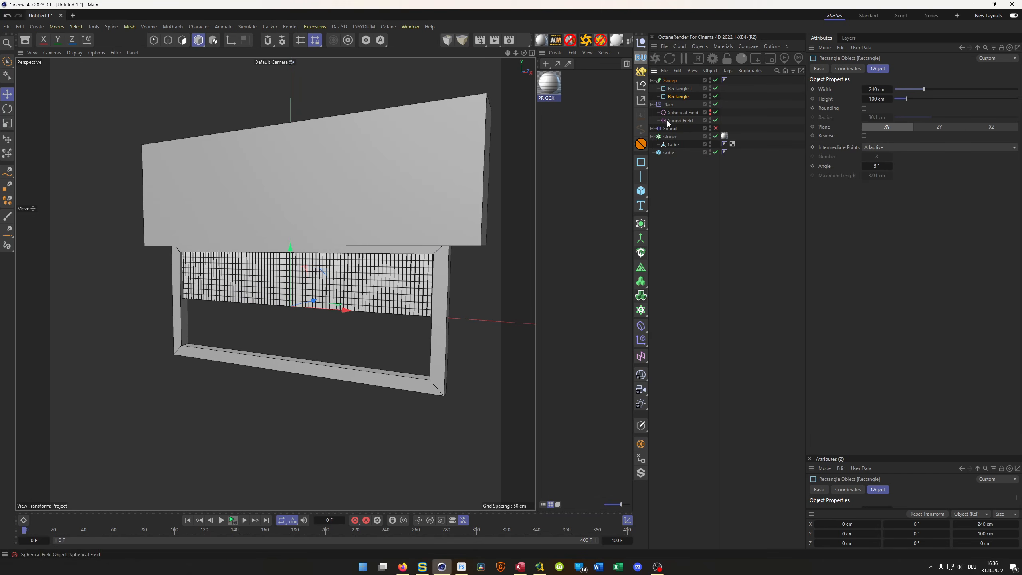
{"action": "left_click", "coordinate": [652, 136]}
{"action": "left_click", "coordinate": [666, 137]}
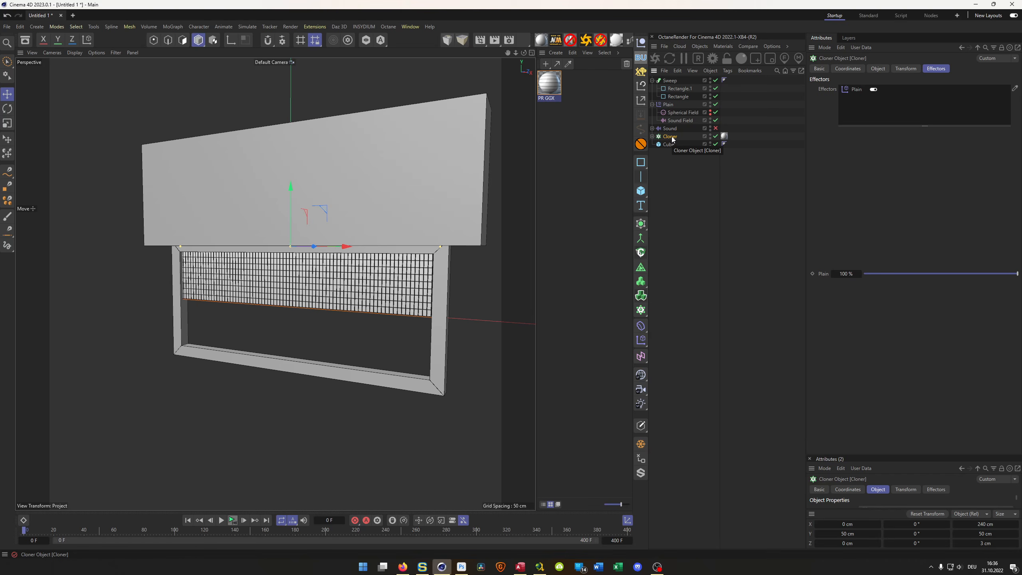
{"action": "left_click", "coordinate": [641, 224]}
{"action": "left_click", "coordinate": [728, 288]}
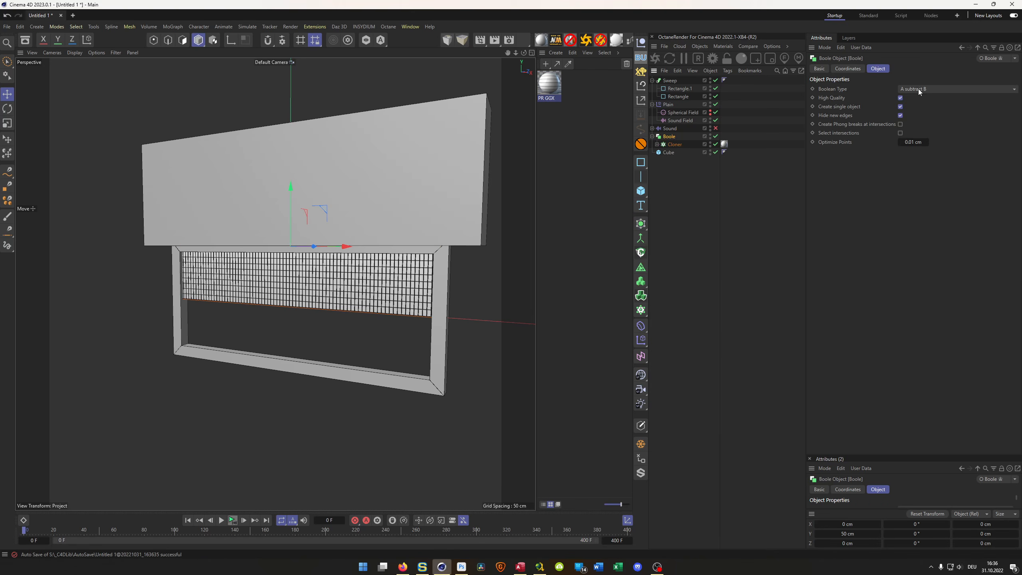
{"action": "left_click_drag", "start_coordinate": [673, 147], "coordinate": [676, 147]}
{"action": "left_click", "coordinate": [713, 218]}
{"action": "left_click_drag", "start_coordinate": [451, 263], "coordinate": [382, 247], "text": "alt"}
{"action": "double_click", "coordinate": [710, 150]}
- Play the animation, pause it partway, and examine the trimmed bars inside the frame
{"action": "left_click", "coordinate": [232, 520]}
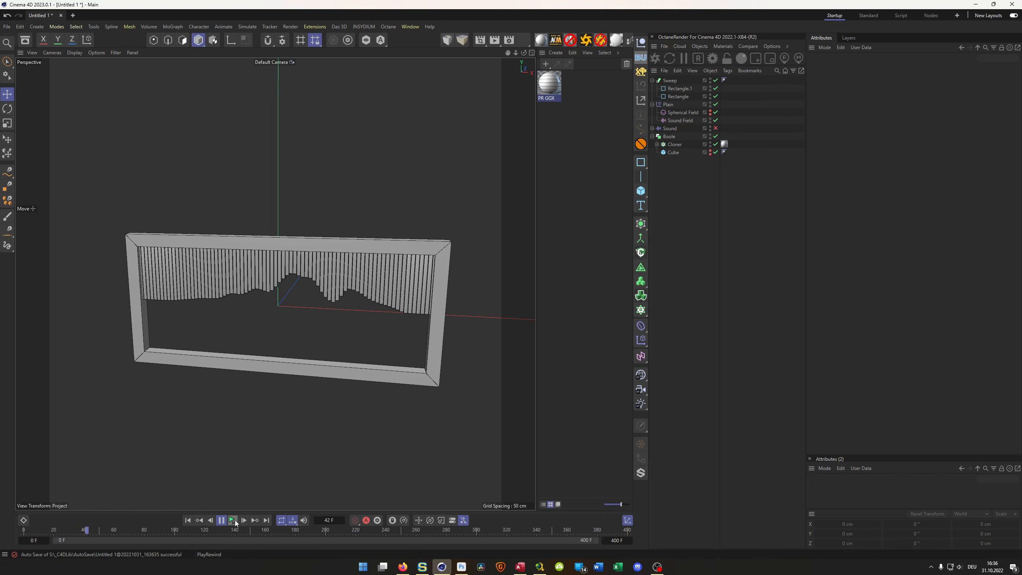
{"action": "left_click", "coordinate": [220, 519]}
{"action": "left_click_drag", "start_coordinate": [308, 252], "coordinate": [337, 265], "text": "alt"}
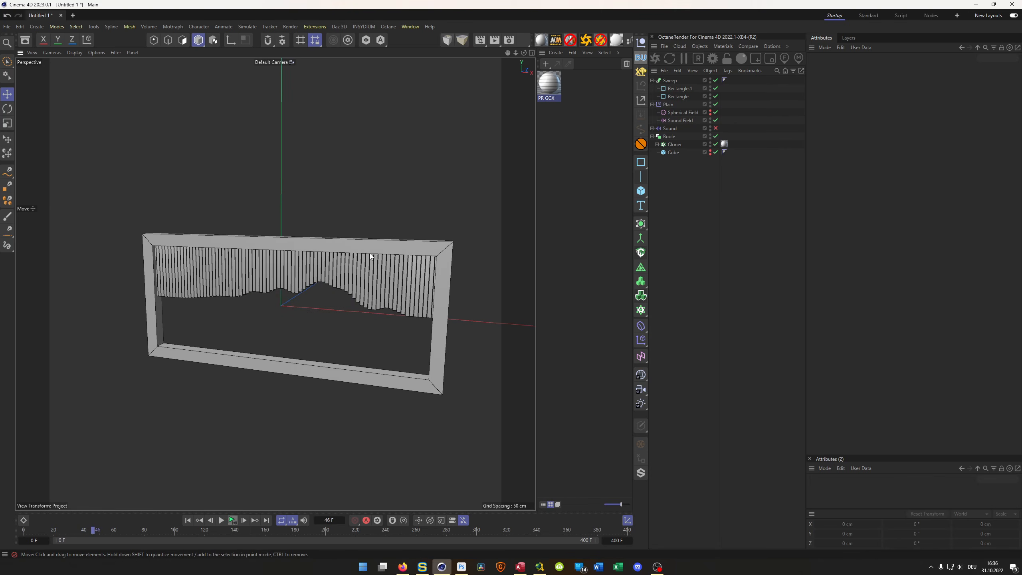
{"action": "scroll", "coordinate": [371, 254], "scroll_direction": "up", "scroll_amount": 5}
{"action": "scroll", "coordinate": [365, 346], "scroll_direction": "up", "scroll_amount": 7}
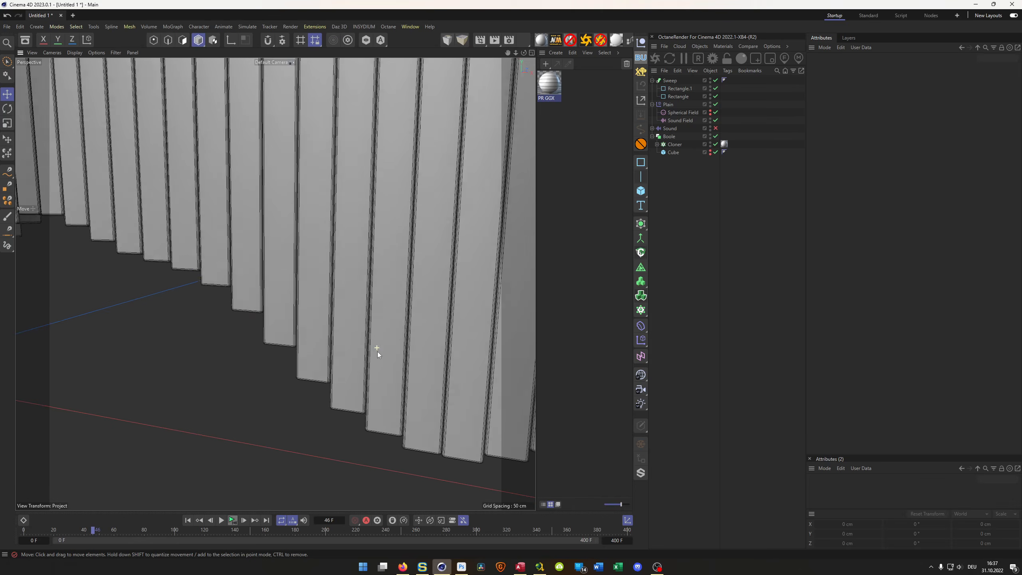
{"action": "scroll", "coordinate": [376, 348], "scroll_direction": "down", "scroll_amount": 10}
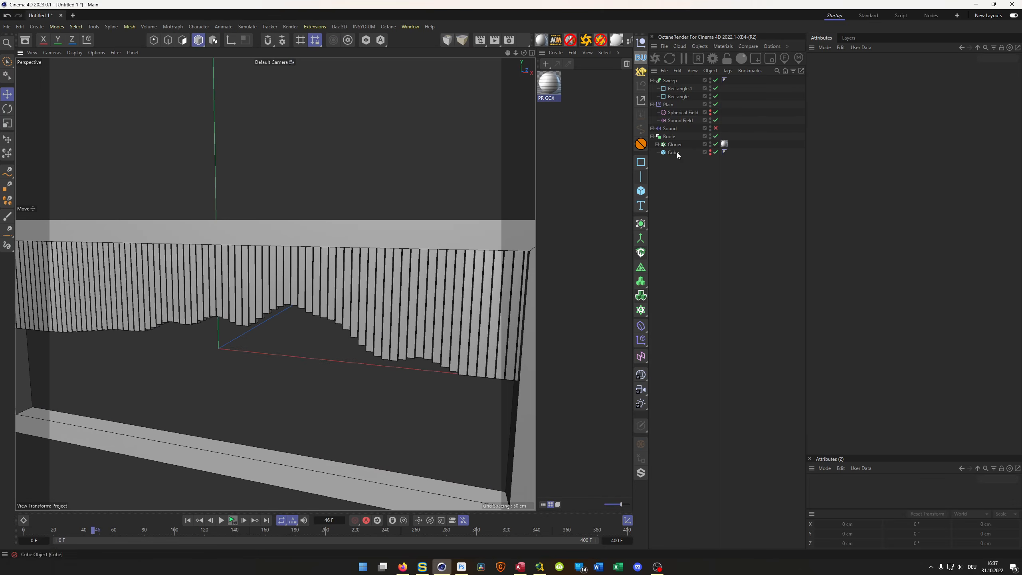
{"action": "scroll", "coordinate": [349, 316], "scroll_direction": "down", "scroll_amount": 5}
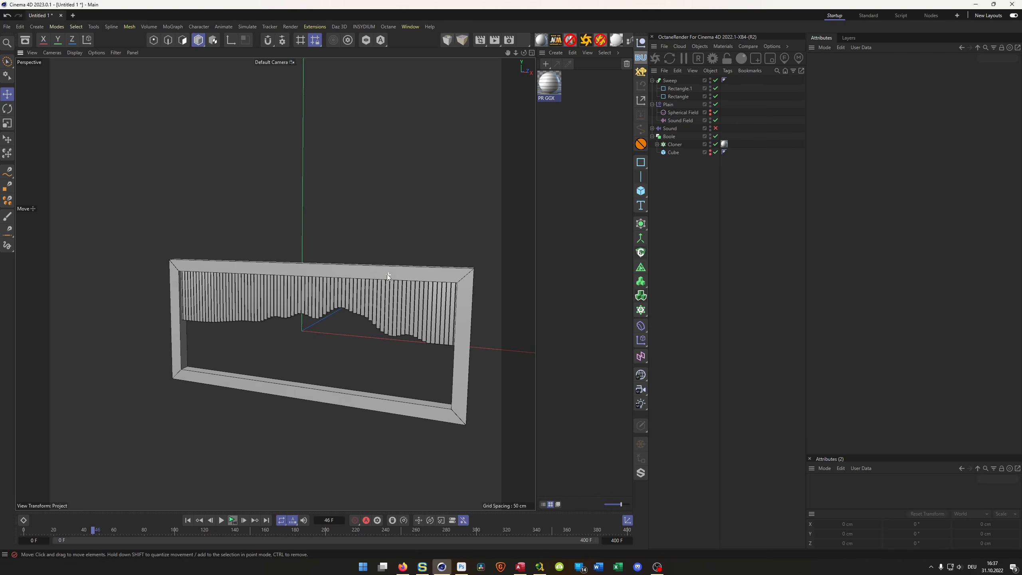
{"action": "middle_click_drag", "start_coordinate": [385, 272], "coordinate": [385, 257], "text": "alt"}
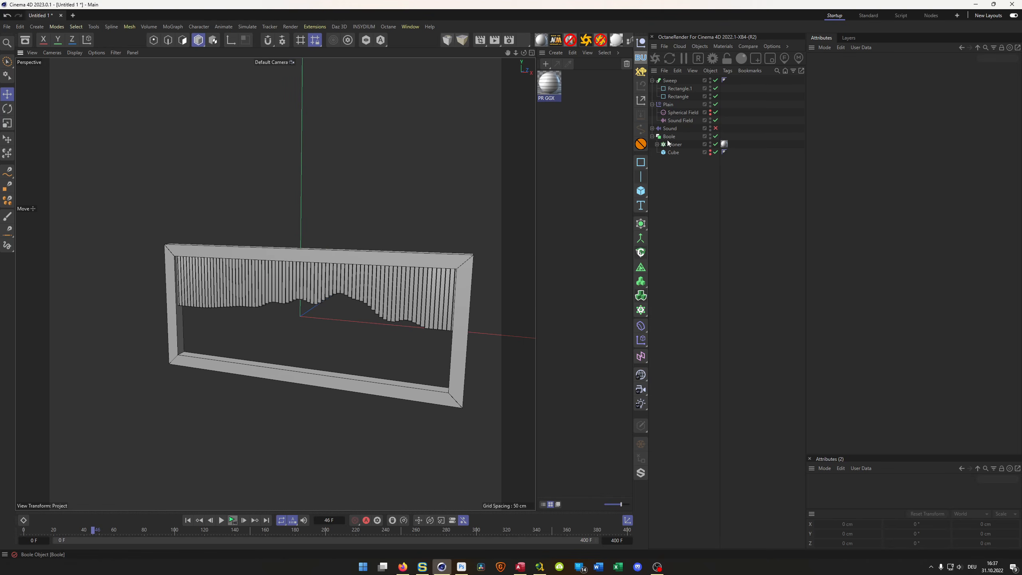
- Collapse the Boole, Plain and Sweep hierarchies in the object list and select the Boole
{"action": "left_click", "coordinate": [652, 137]}
{"action": "left_click", "coordinate": [665, 138]}
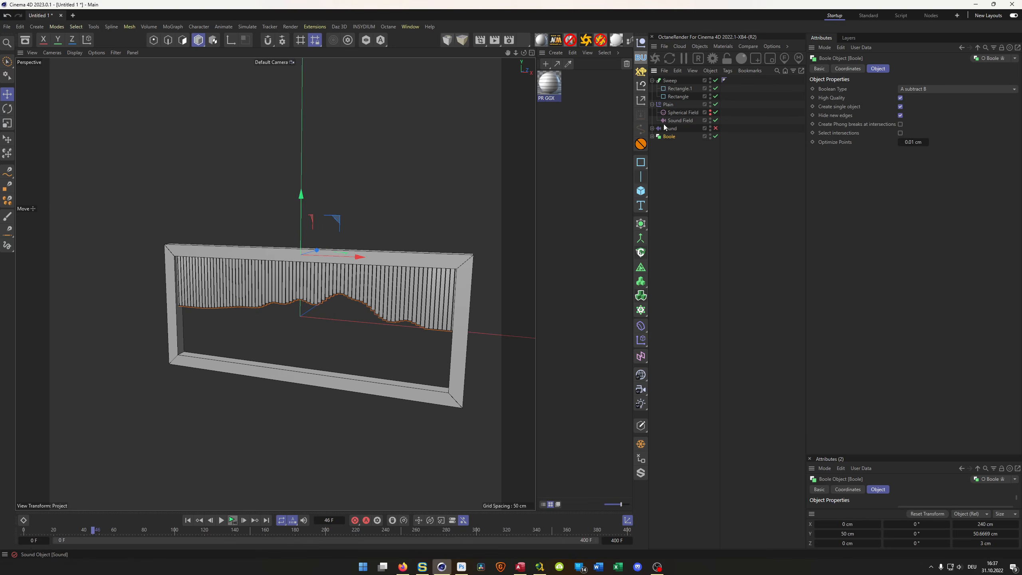
{"action": "left_click", "coordinate": [652, 104]}
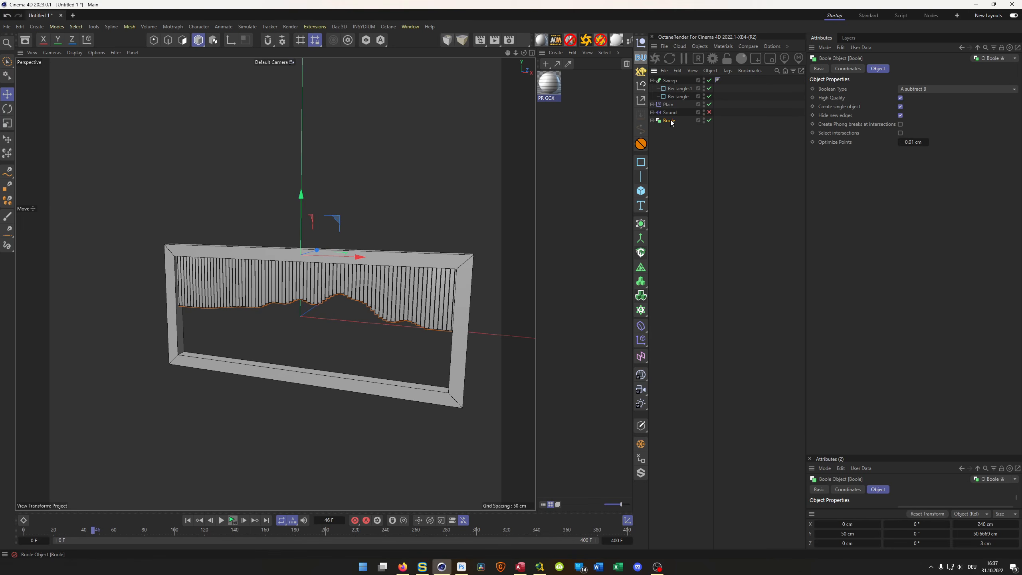
{"action": "left_click", "coordinate": [653, 81]}
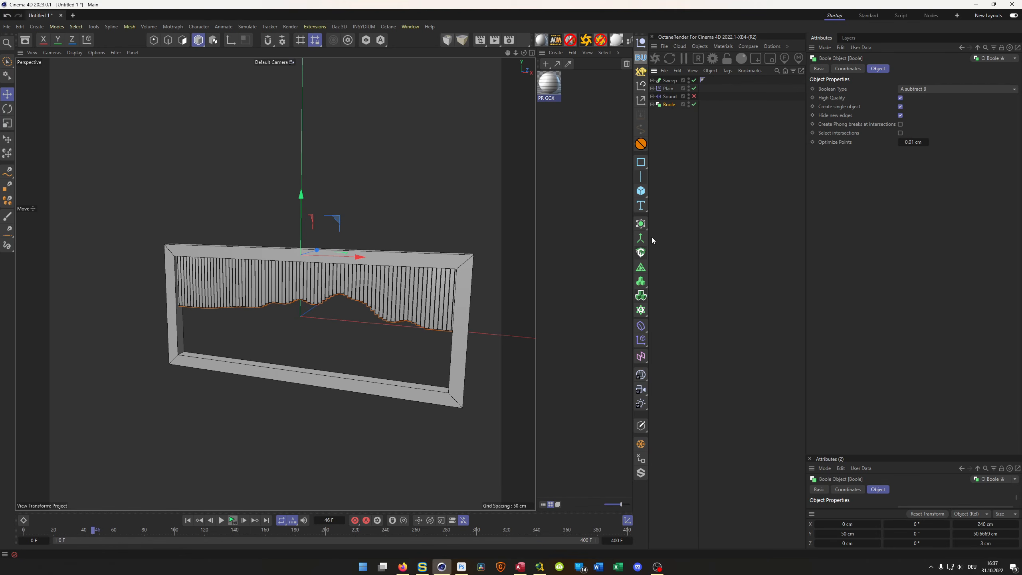
- Try to mirror the Boole by making a Symmetry its parent with the mirror plane set to XZ
{"action": "left_click", "coordinate": [641, 224]}
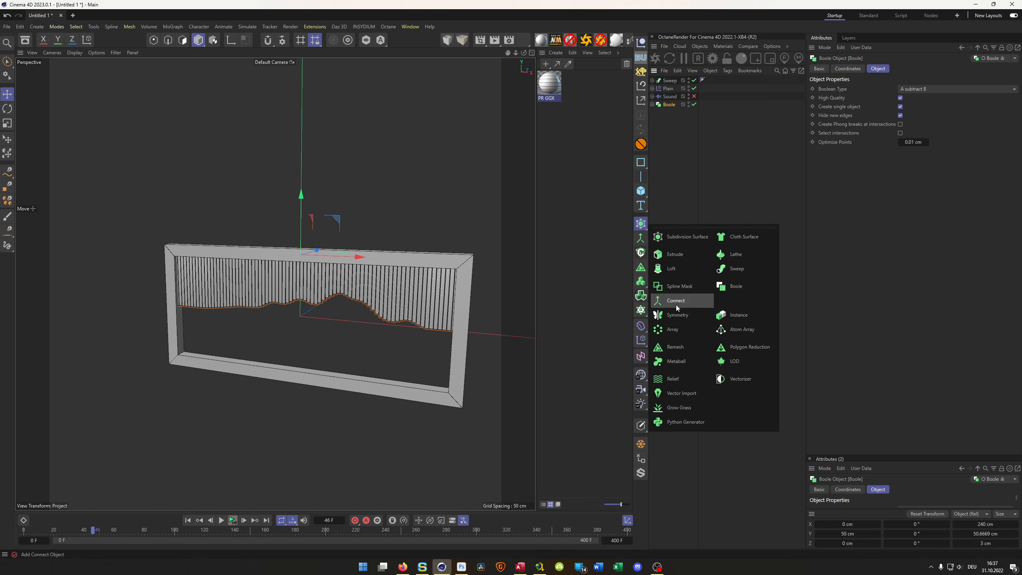
{"action": "left_click", "coordinate": [677, 314]}
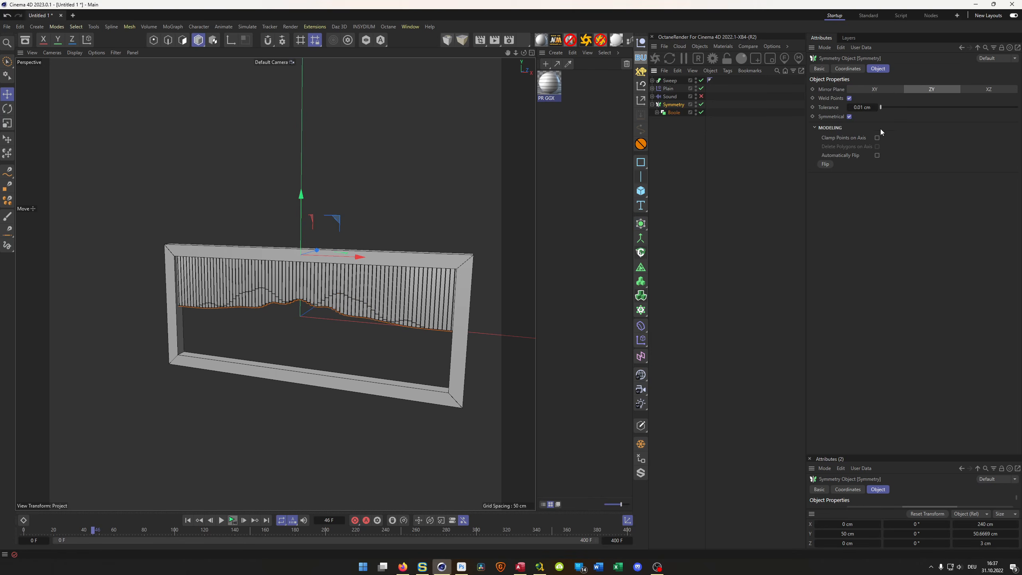
{"action": "left_click", "coordinate": [982, 89]}
{"action": "left_click", "coordinate": [903, 90]}
{"action": "left_click", "coordinate": [995, 91]}
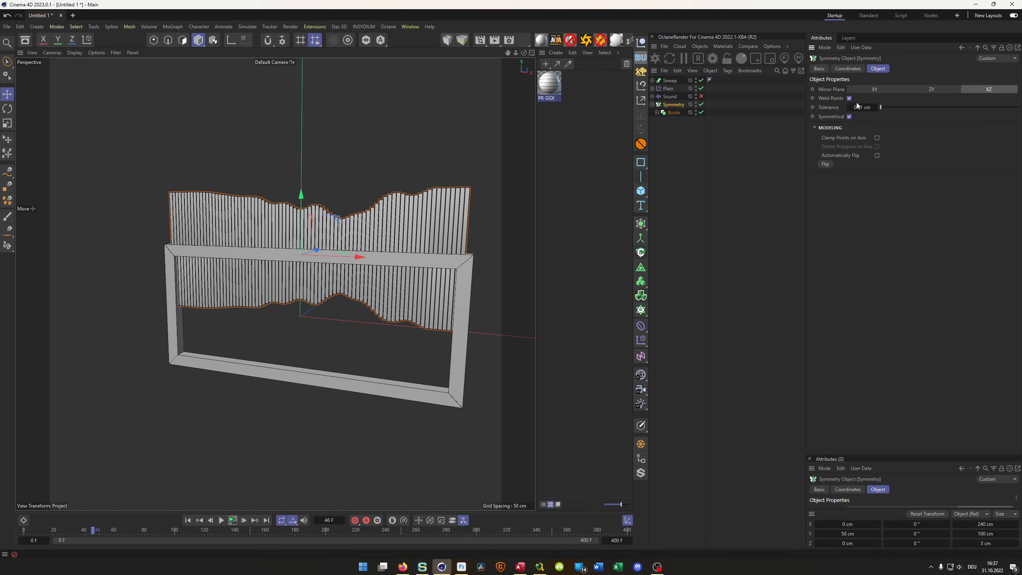
{"action": "scroll", "coordinate": [405, 268], "scroll_direction": "up", "scroll_amount": 2}
{"action": "mouse_move", "coordinate": [405, 269]}
{"action": "left_mouse_down", "text": "alt"}
{"action": "mouse_move", "coordinate": [440, 268]}
{"action": "mouse_move", "coordinate": [405, 273]}
{"action": "left_mouse_up", "text": "alt"}
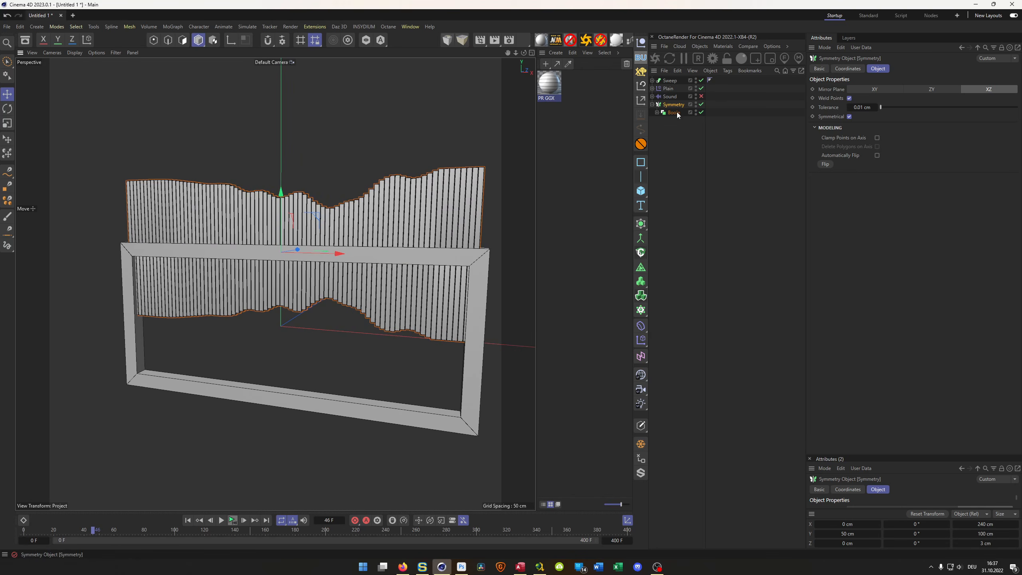
- Move the Boole out of the Symmetry and delete the Symmetry
{"action": "left_click_drag", "start_coordinate": [677, 114], "coordinate": [684, 151]}
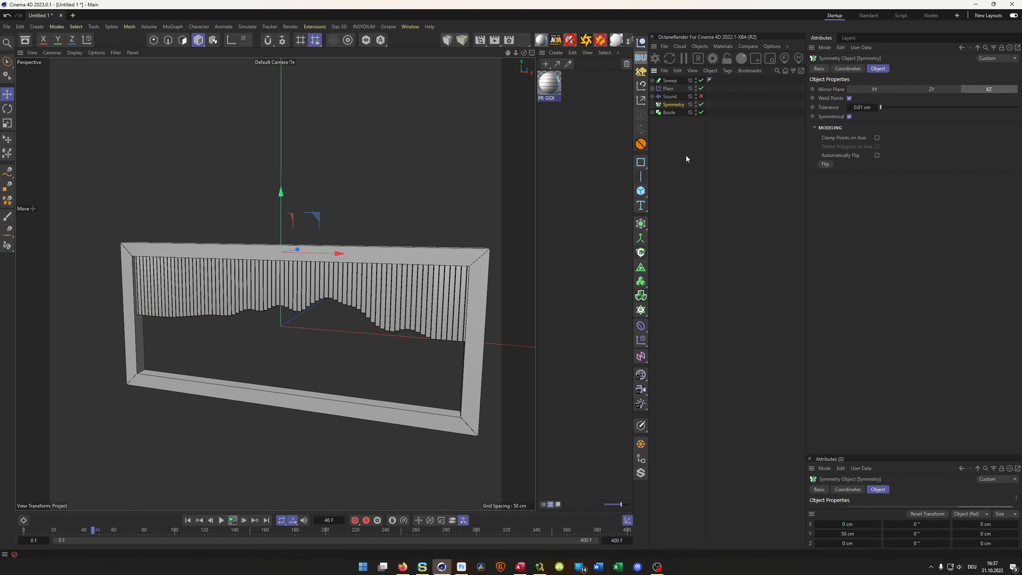
{"action": "left_click", "coordinate": [686, 155]}
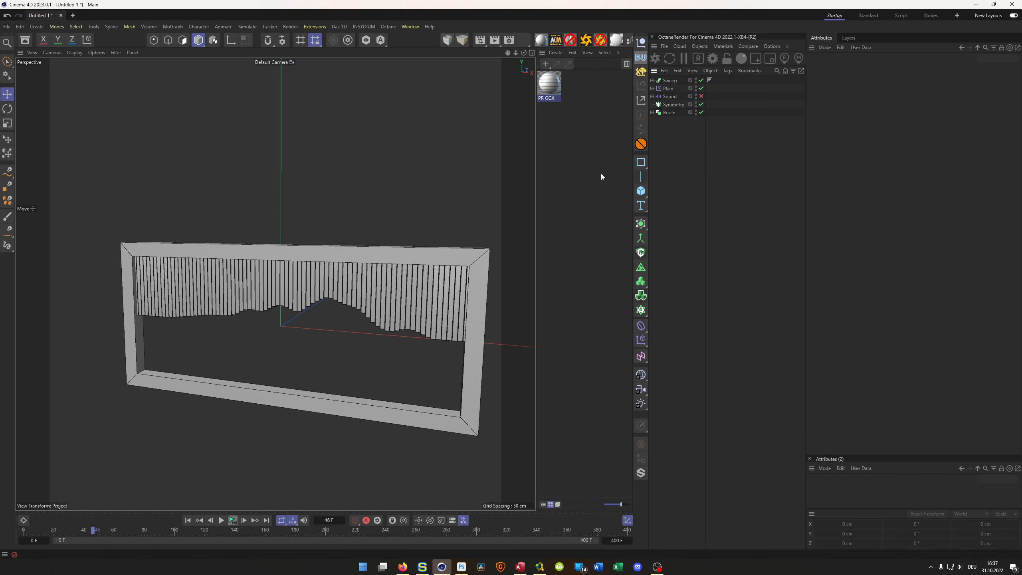
{"action": "left_click", "coordinate": [673, 104]}
{"action": "key", "text": "Delete"}
- Mirror the bars at the world origin with a new Symmetry containing the Boole, using the XZ mirror plane
{"action": "left_click", "coordinate": [641, 224]}
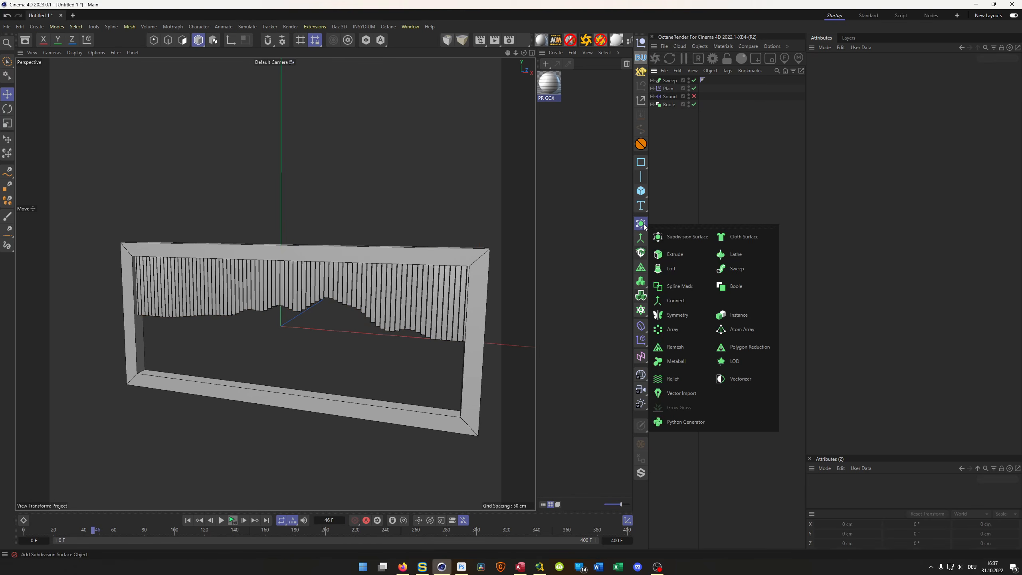
{"action": "left_click", "coordinate": [679, 315]}
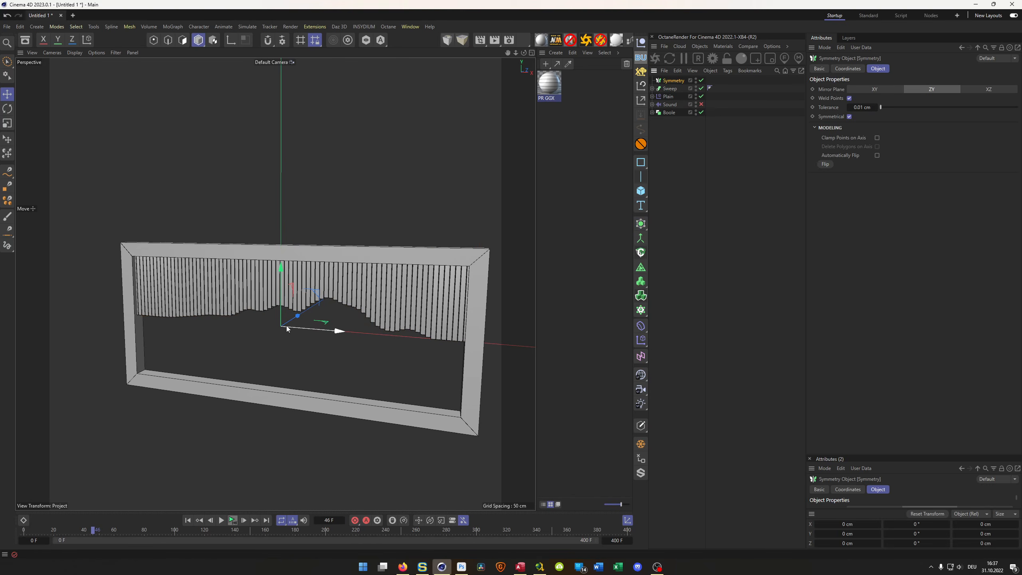
{"action": "left_click_drag", "start_coordinate": [671, 84], "coordinate": [673, 112]}
{"action": "left_click", "coordinate": [674, 112]}
{"action": "left_click", "coordinate": [673, 104]}
{"action": "left_click", "coordinate": [986, 89]}
{"action": "mouse_move", "coordinate": [375, 335]}
{"action": "left_mouse_down", "text": "alt"}
{"action": "mouse_move", "coordinate": [327, 346]}
{"action": "mouse_move", "coordinate": [375, 335]}
{"action": "left_mouse_up", "text": "alt"}
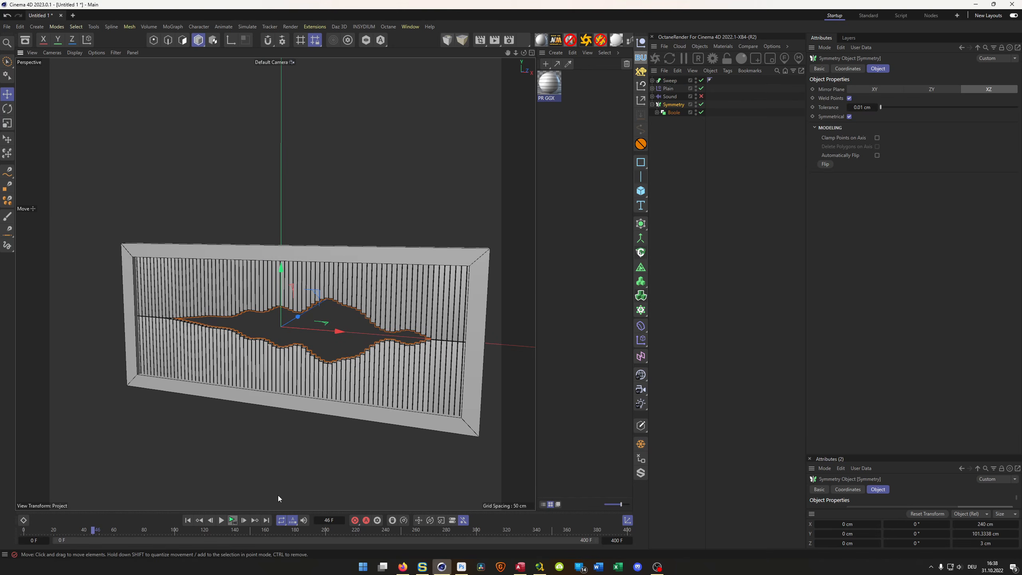
- Play the animation, stop it partway, and examine the mirrored soundwave in the frame
{"action": "left_click", "coordinate": [221, 520]}
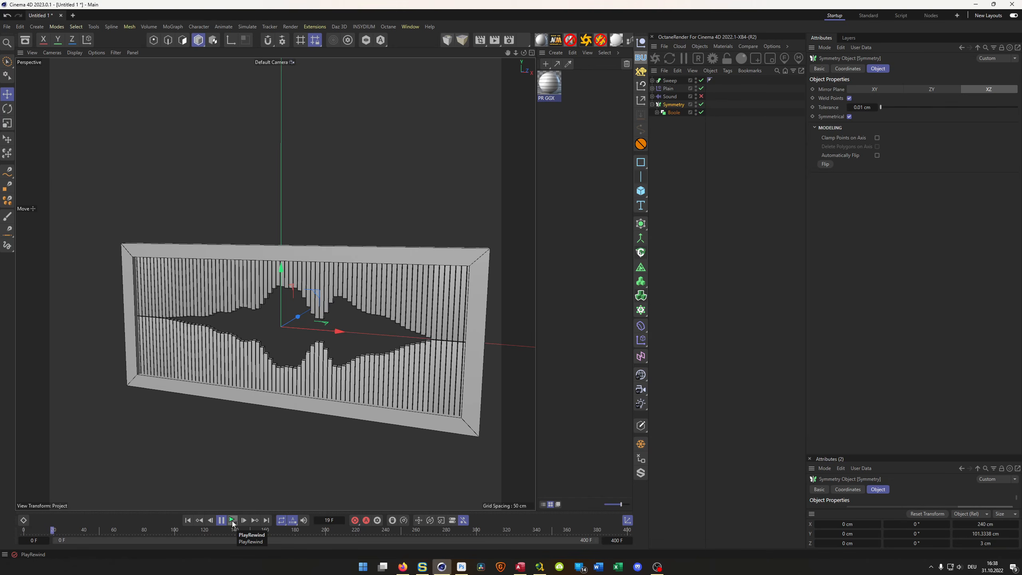
{"action": "left_click", "coordinate": [232, 521]}
{"action": "left_click_drag", "start_coordinate": [334, 300], "coordinate": [261, 343], "text": "alt"}
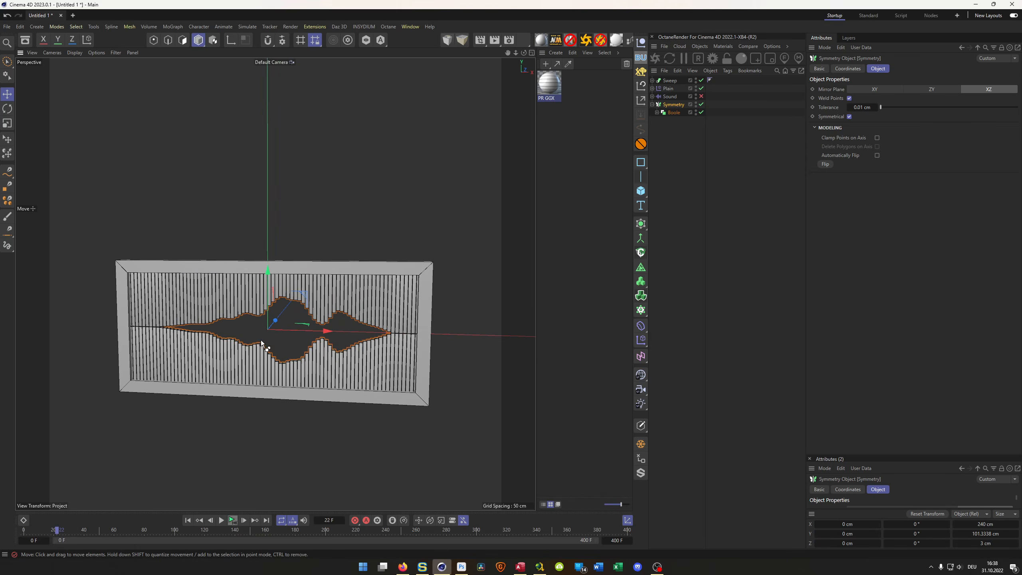
- Save the project in the _Temp folder as Soundwave_Tutorial.c4d
{"action": "key", "text": "ctrl+s"}
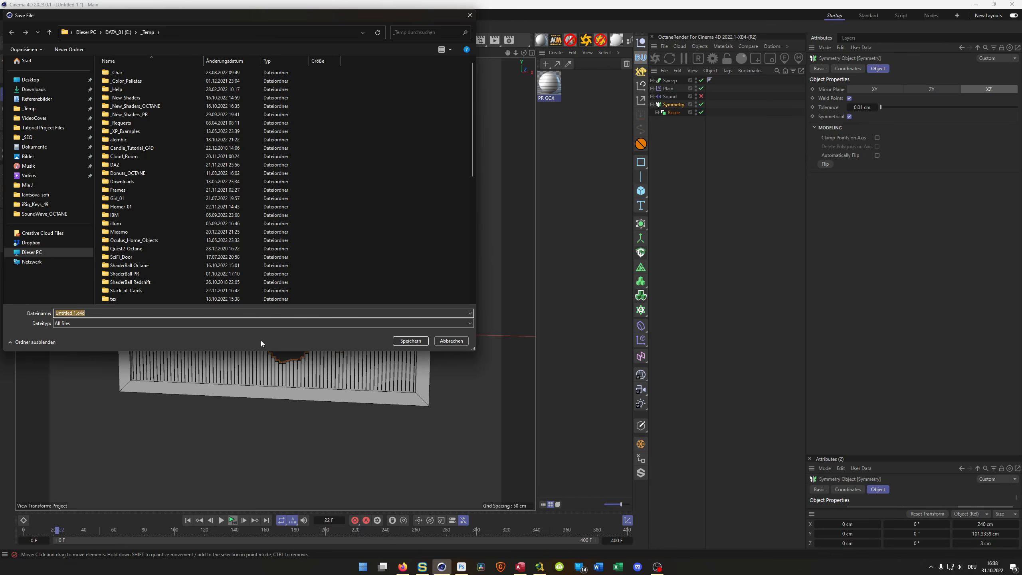
{"action": "type", "text": "Sound"}
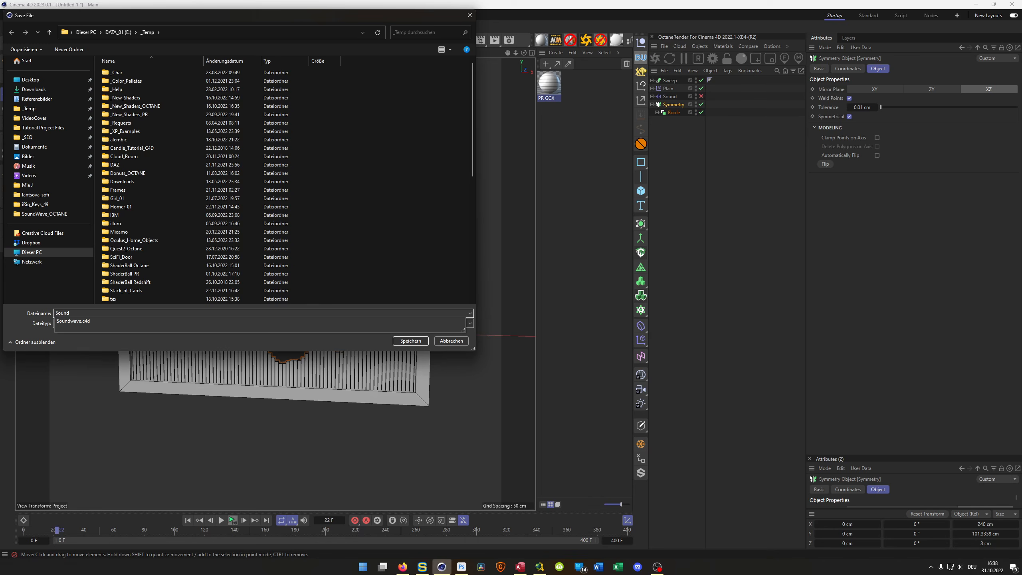
{"action": "key", "text": "Down"}
{"action": "key", "text": "Left"}
{"action": "key", "text": "Left"}
{"action": "key", "text": "Left"}
{"action": "key", "text": "Left"}
{"action": "type", "text": "_Tutorial"}
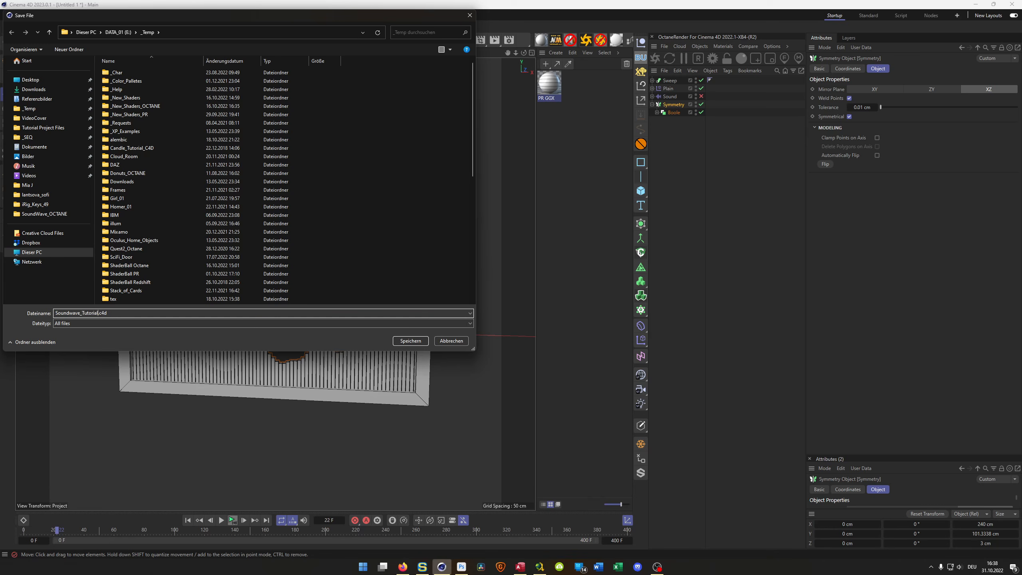
{"action": "key", "text": "Return"}
- Expand the Boole inside the Symmetry to reach its Cloner and Cube
{"action": "middle_click_drag", "start_coordinate": [274, 335], "coordinate": [287, 284], "text": "alt"}
{"action": "left_click_drag", "start_coordinate": [287, 284], "coordinate": [353, 244], "text": "alt"}
{"action": "scroll", "coordinate": [360, 242], "scroll_direction": "up", "scroll_amount": 3}
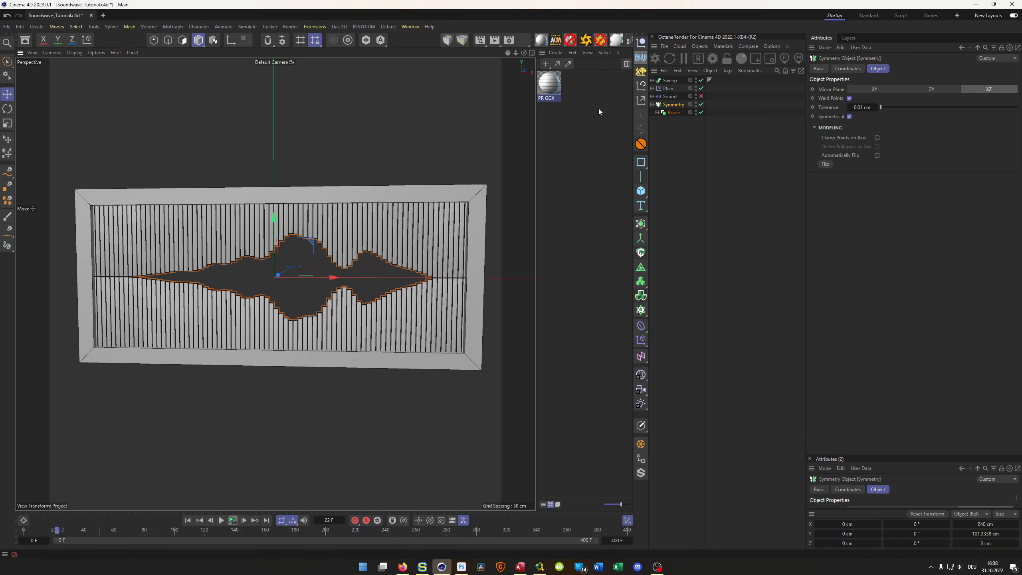
{"action": "left_click", "coordinate": [657, 112]}
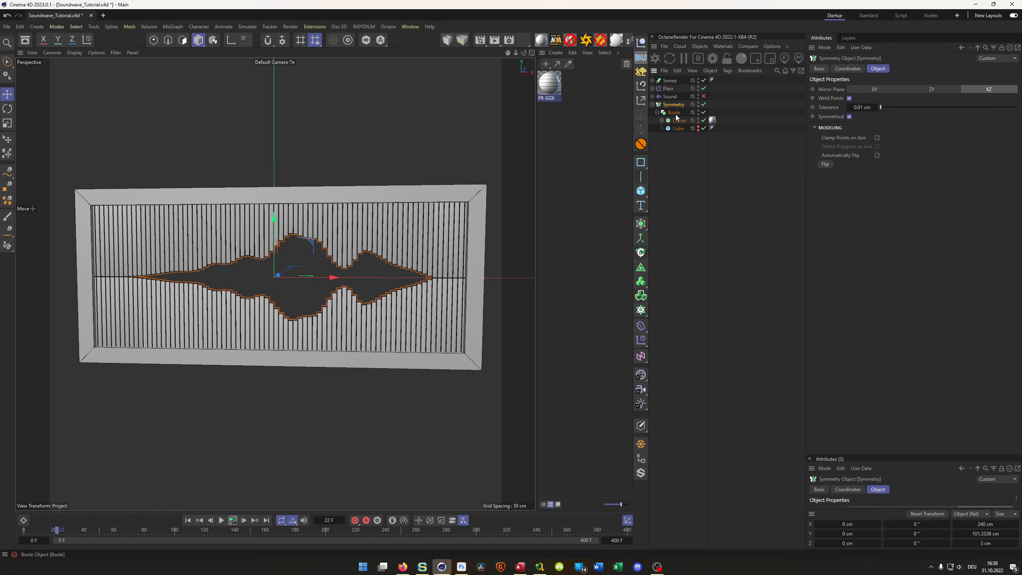
- Set the Plain effector's Color Mode to Fields Color and bring up its field list
{"action": "left_click", "coordinate": [668, 89]}
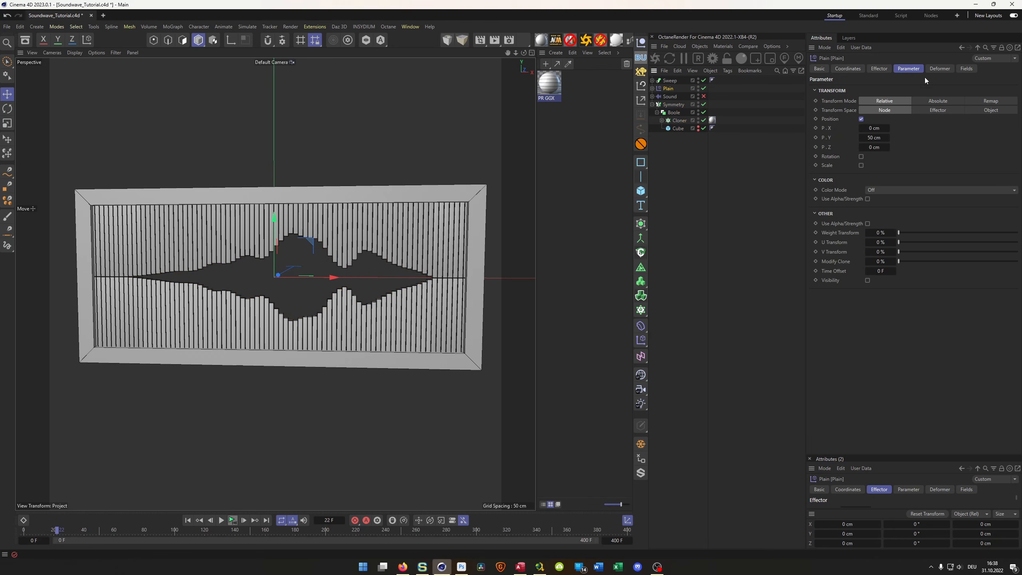
{"action": "left_click", "coordinate": [965, 68]}
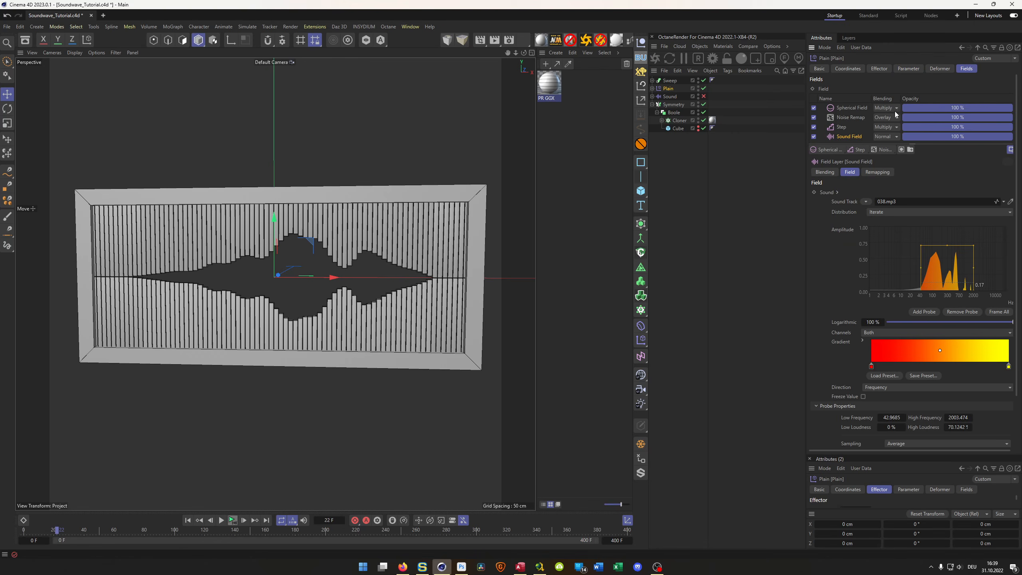
{"action": "left_click", "coordinate": [896, 67]}
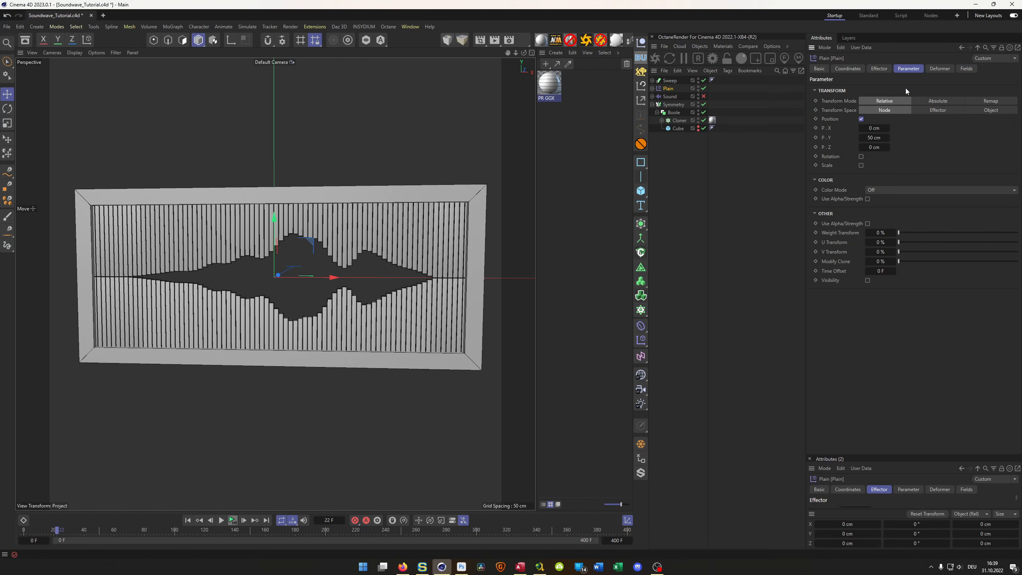
{"action": "left_click", "coordinate": [883, 190]}
{"action": "left_click", "coordinate": [883, 209]}
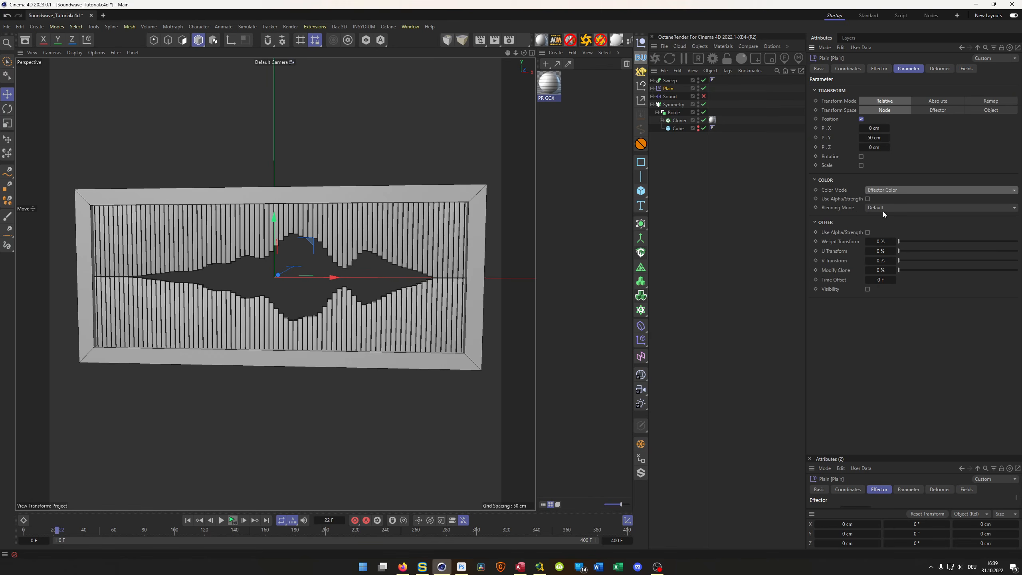
{"action": "left_click", "coordinate": [880, 188]}
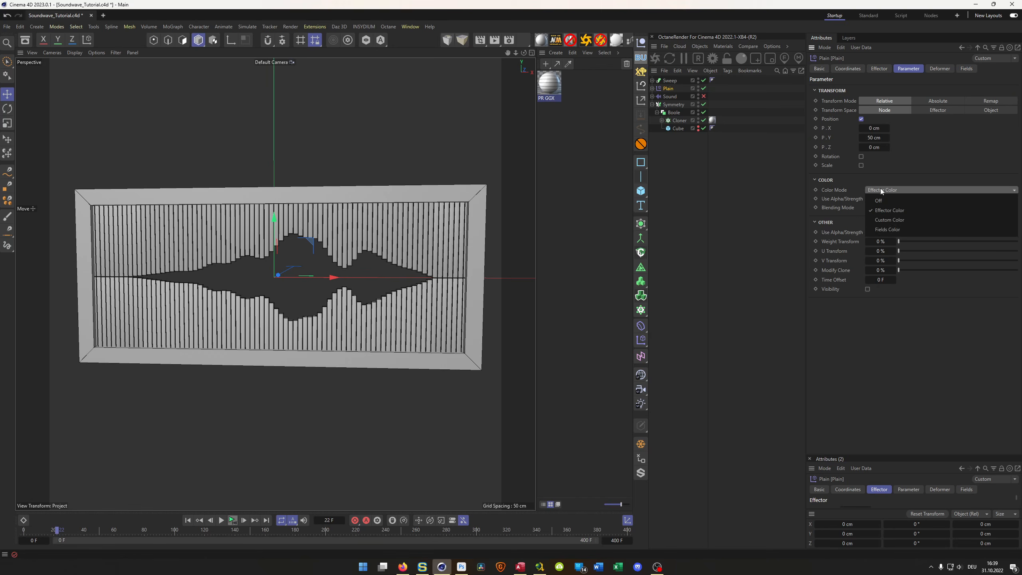
{"action": "left_click", "coordinate": [881, 230]}
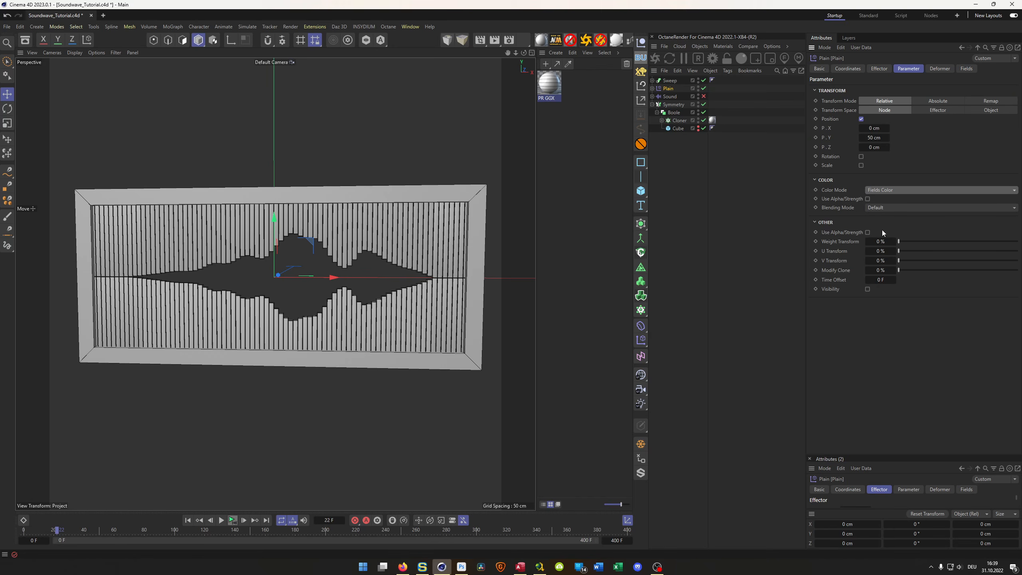
{"action": "left_click", "coordinate": [966, 68]}
- Disable the Boole and the Symmetry and enable the Sound object to show the untrimmed cloned bars
{"action": "left_click_drag", "start_coordinate": [479, 217], "coordinate": [438, 229], "text": "alt"}
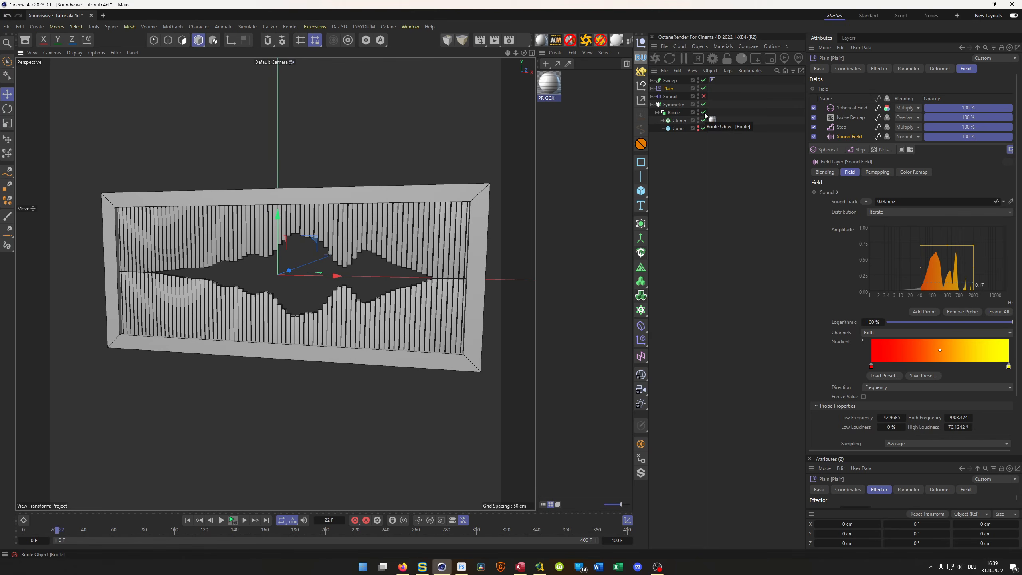
{"action": "left_click", "coordinate": [703, 113]}
{"action": "left_click", "coordinate": [704, 97]}
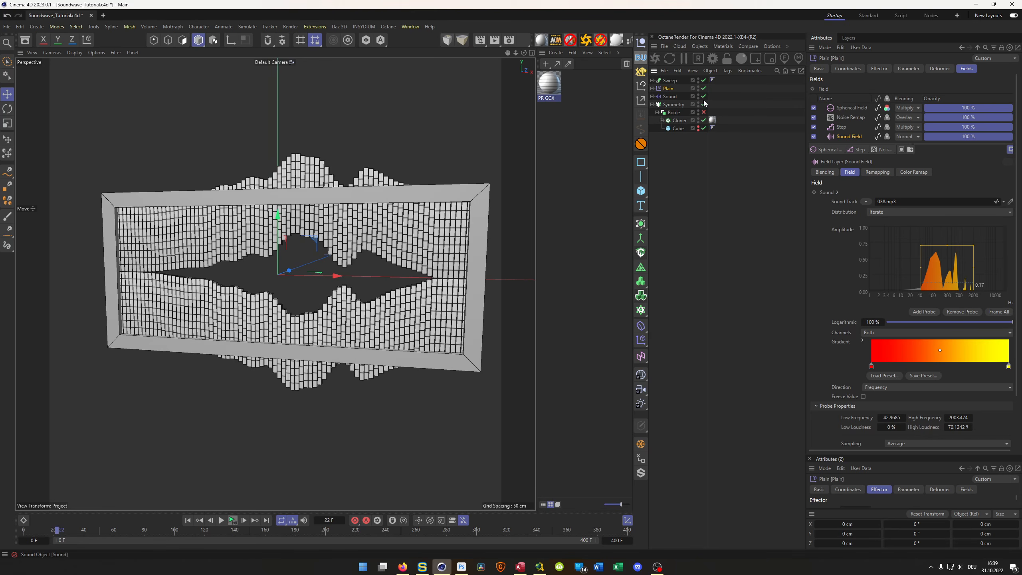
{"action": "left_click", "coordinate": [704, 104]}
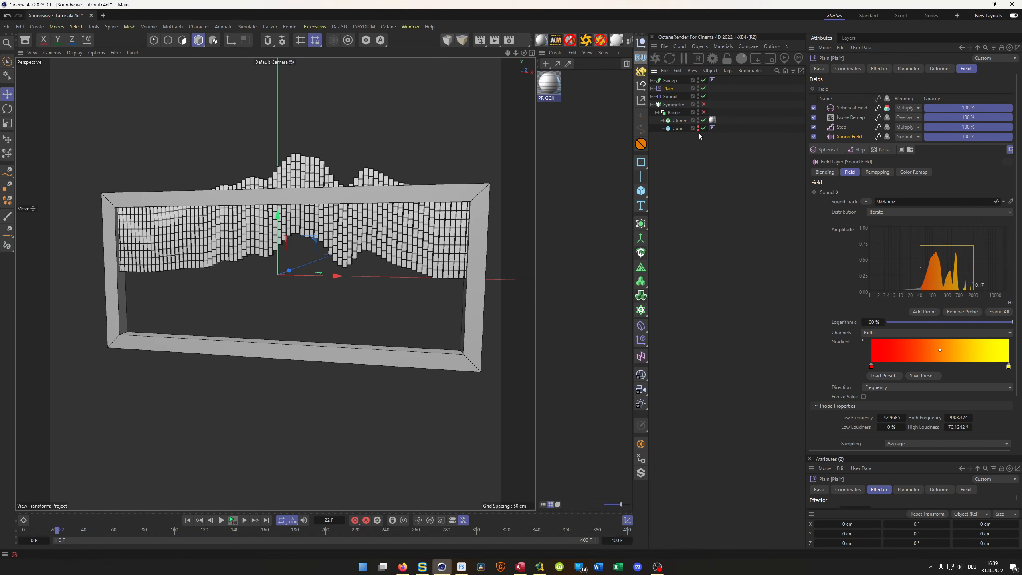
{"action": "scroll", "coordinate": [427, 193], "scroll_direction": "up", "scroll_amount": 5}
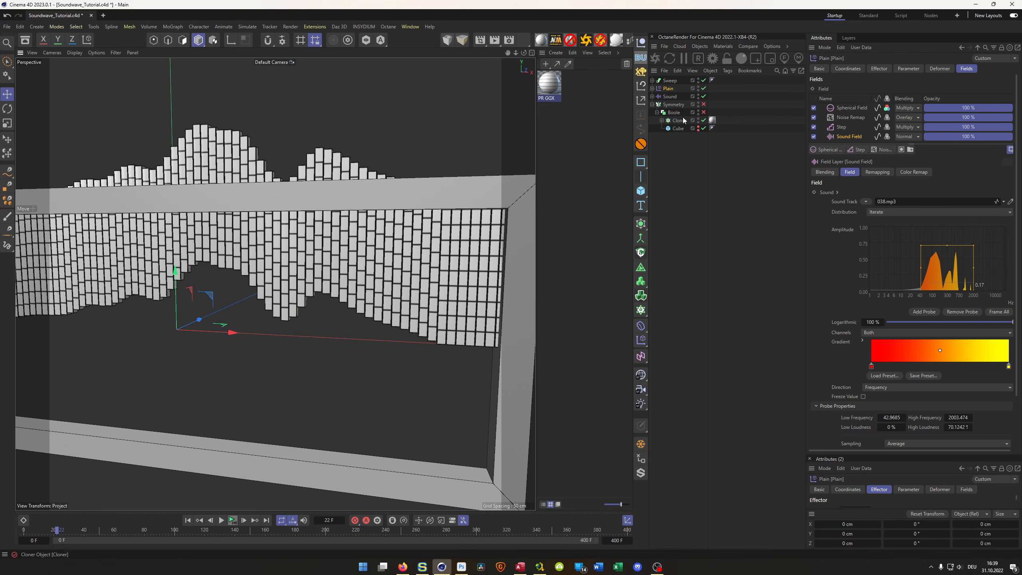
- Open the PR GGX material for editing and wrap its Tiles color texture in a Layer shader
{"action": "double_click", "coordinate": [712, 121]}
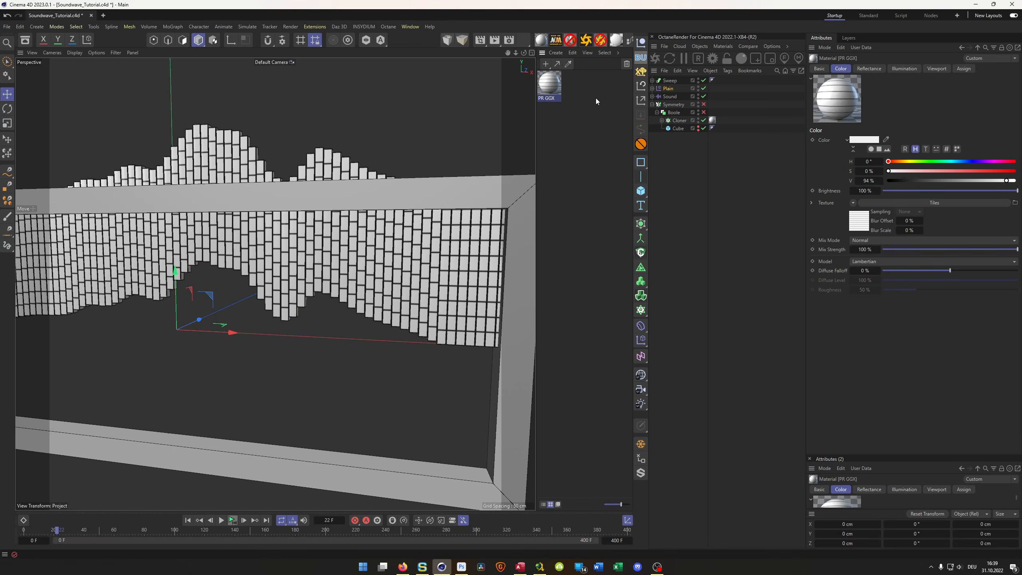
{"action": "double_click", "coordinate": [560, 89]}
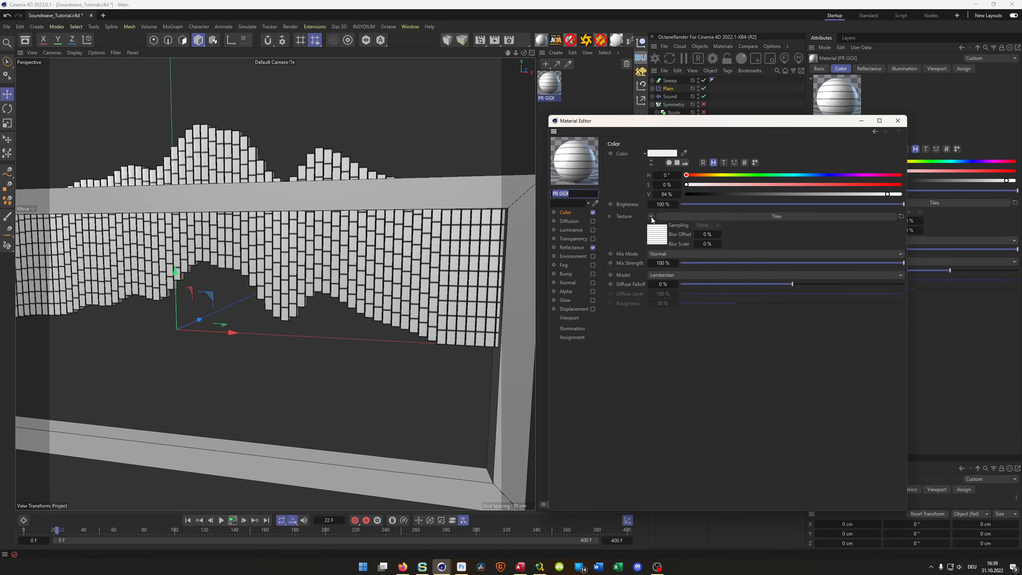
{"action": "left_click", "coordinate": [651, 218]}
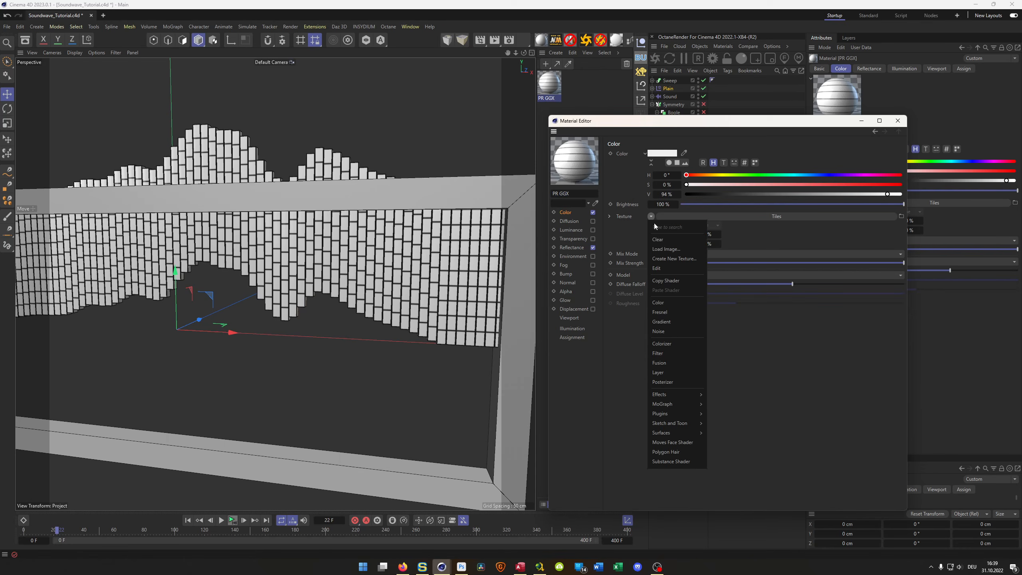
{"action": "left_click", "coordinate": [780, 338]}
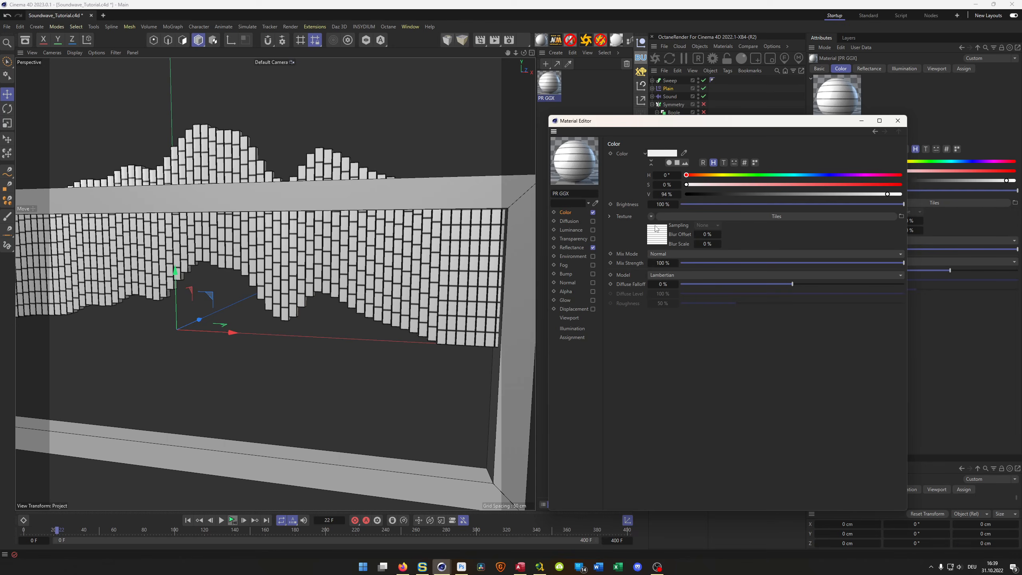
{"action": "right_click", "coordinate": [635, 218]}
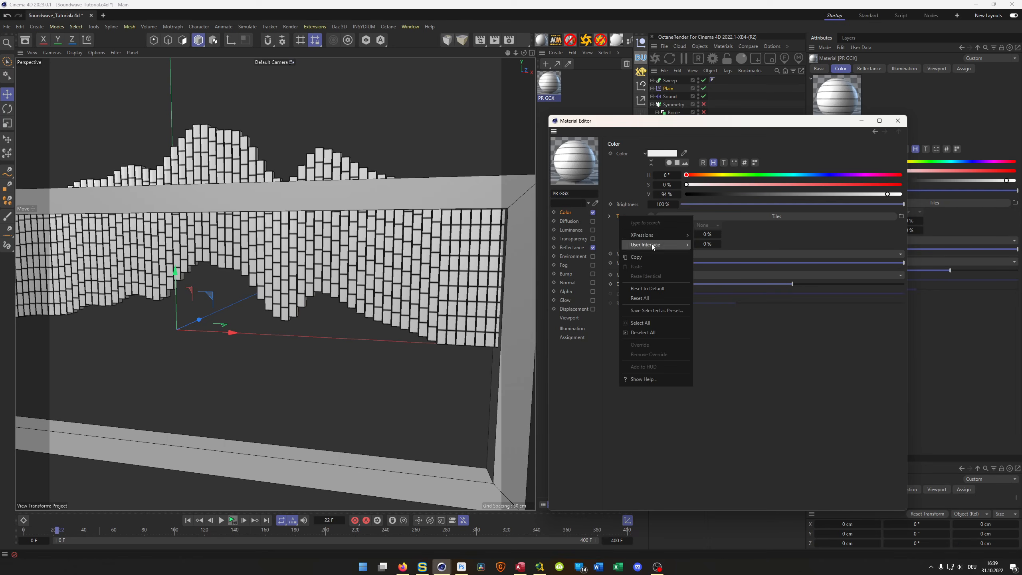
{"action": "left_click", "coordinate": [666, 256]}
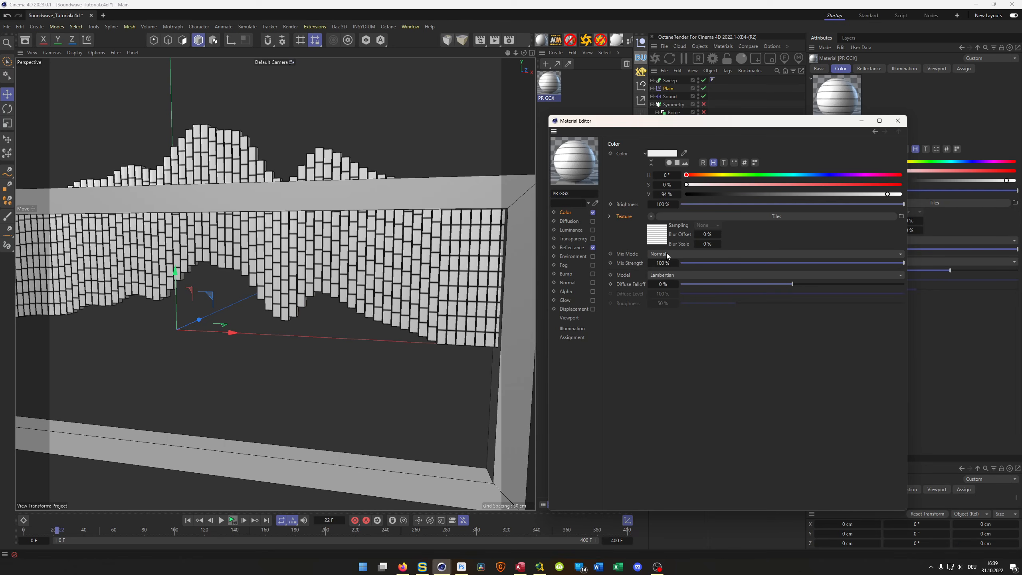
{"action": "left_click", "coordinate": [651, 217]}
{"action": "mouse_move", "coordinate": [687, 403]}
{"action": "left_click", "coordinate": [680, 371]}
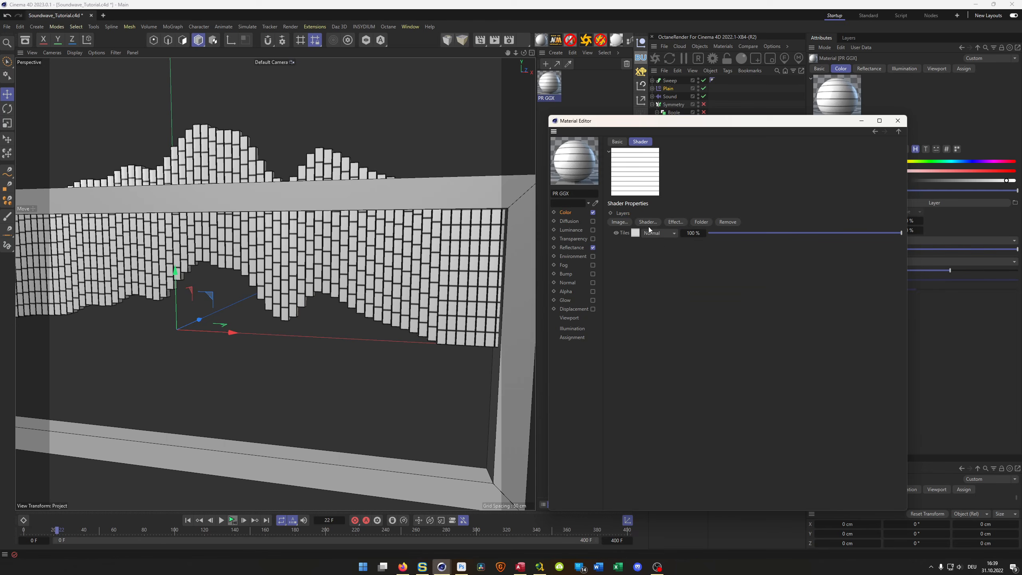
- Add a MoGraph Color Shader beneath Tiles in the Layer shader and set the Tiles blending to Multiply
{"action": "left_click", "coordinate": [647, 222]}
{"action": "mouse_move", "coordinate": [699, 337]}
{"action": "left_click", "coordinate": [742, 359]}
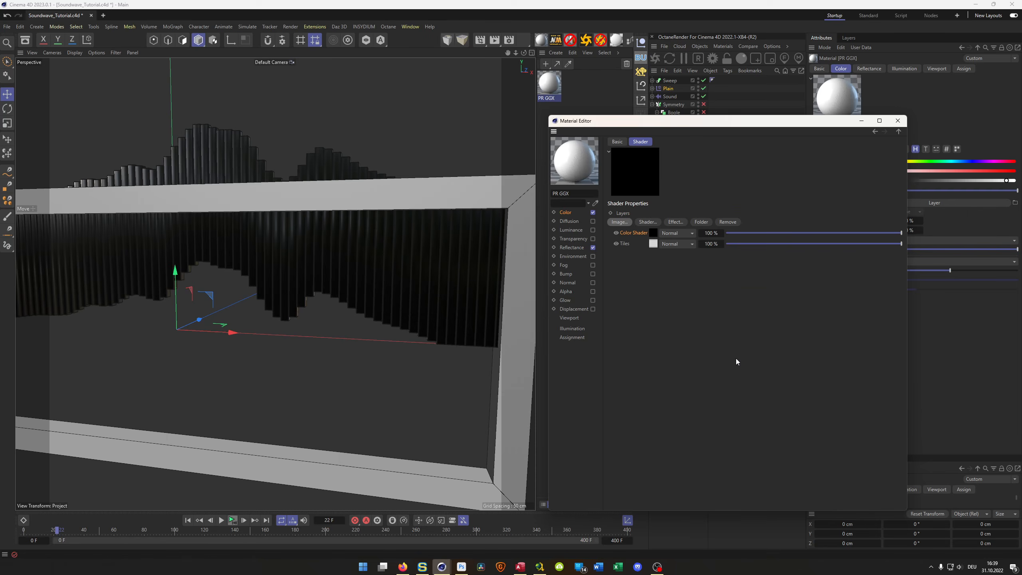
{"action": "left_click_drag", "start_coordinate": [628, 246], "coordinate": [637, 231]}
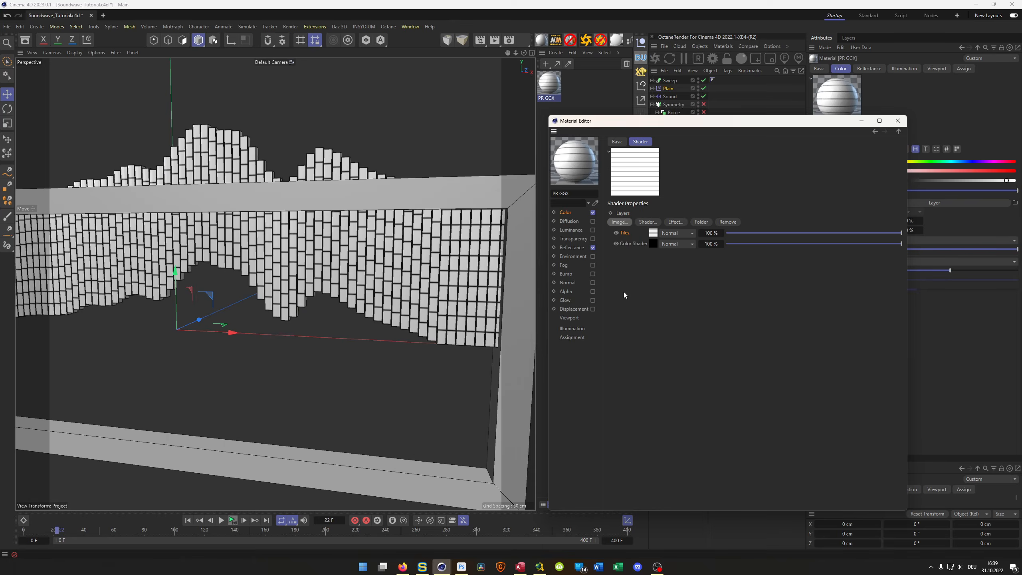
{"action": "left_click", "coordinate": [678, 233]}
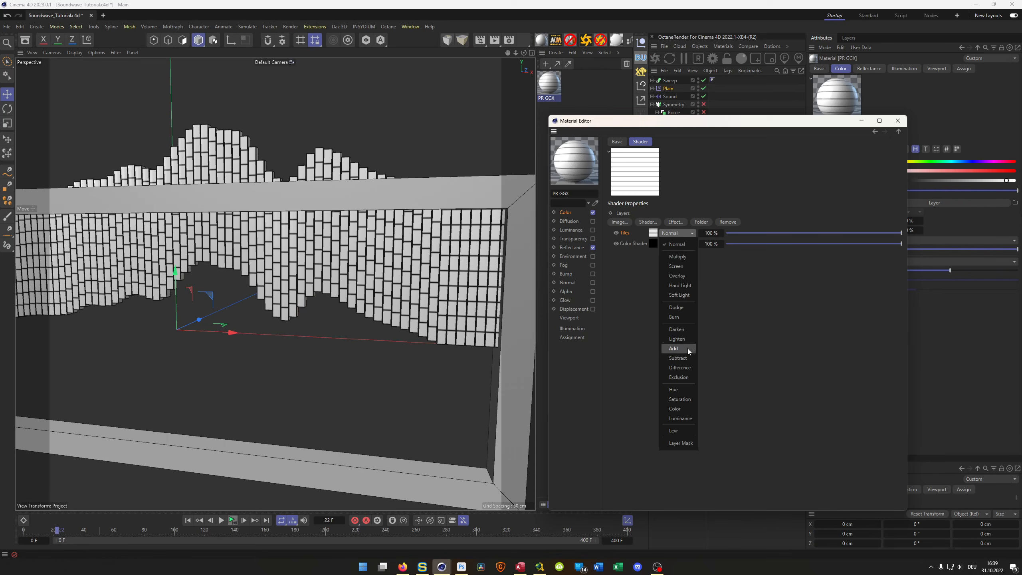
{"action": "left_click", "coordinate": [681, 258]}
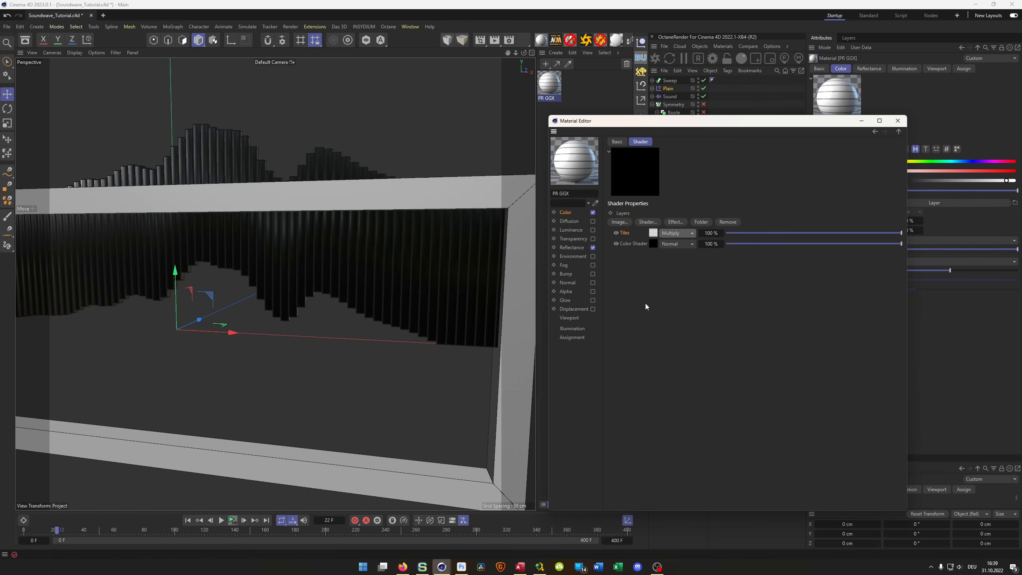
{"action": "scroll", "coordinate": [471, 291], "scroll_direction": "down", "scroll_amount": 5}
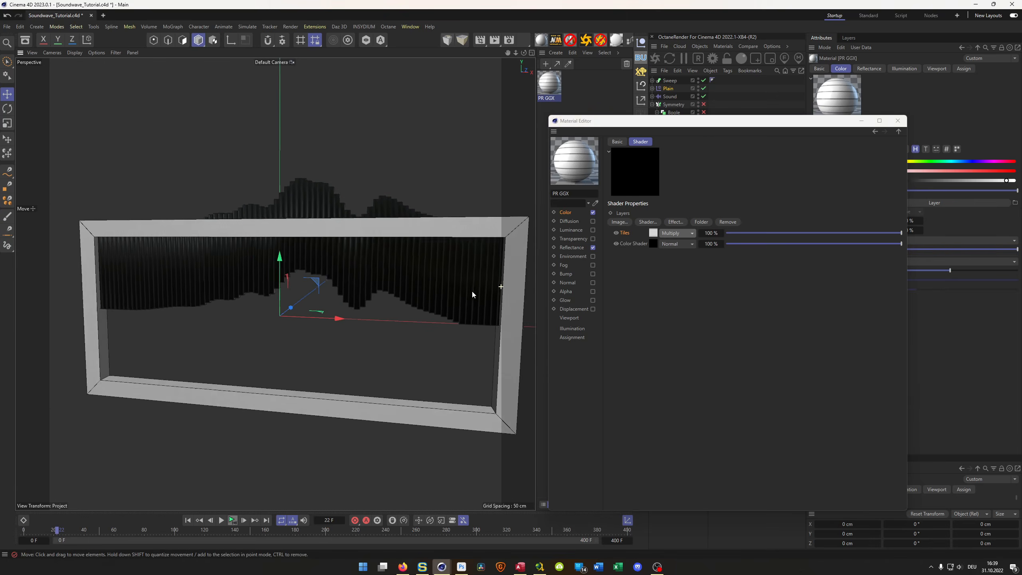
{"action": "left_click", "coordinate": [651, 242]}
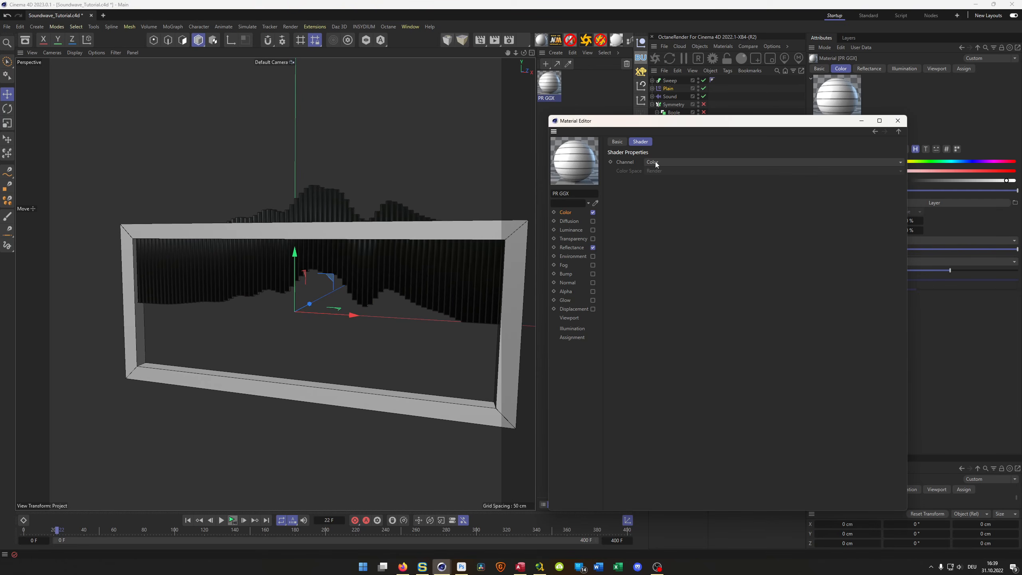
{"action": "left_click", "coordinate": [580, 212]}
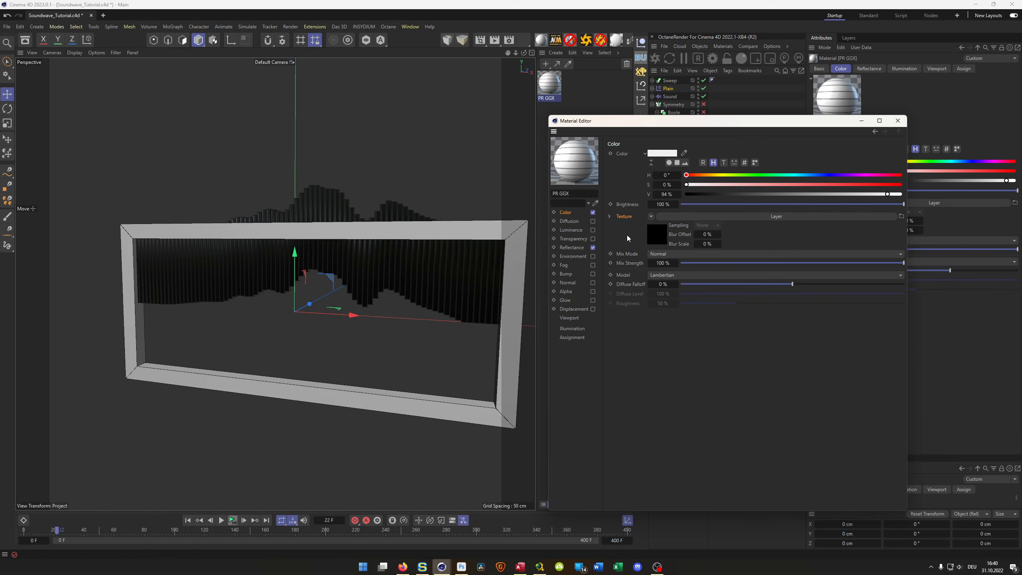
{"action": "left_click", "coordinate": [656, 233]}
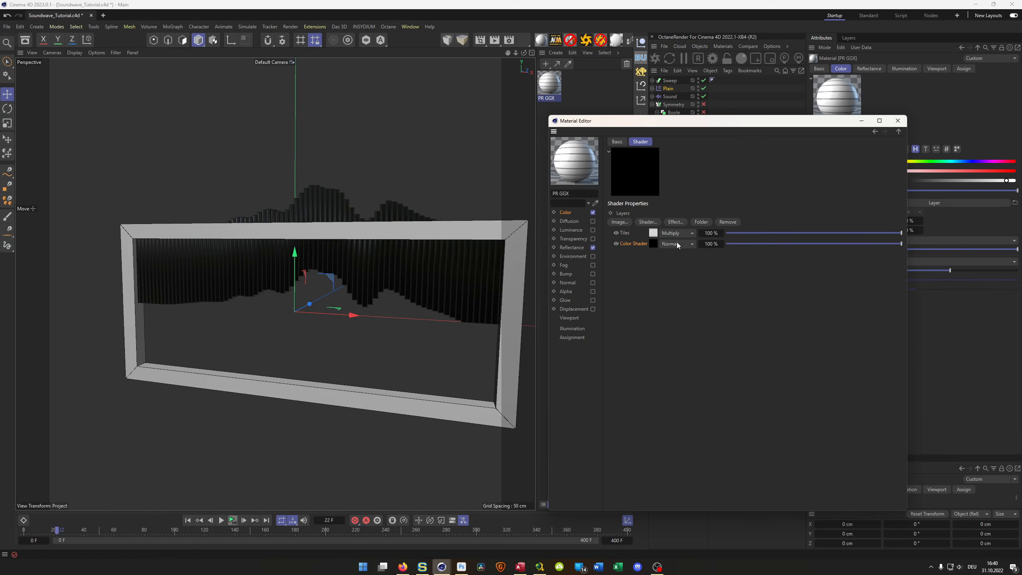
{"action": "left_click", "coordinate": [653, 221]}
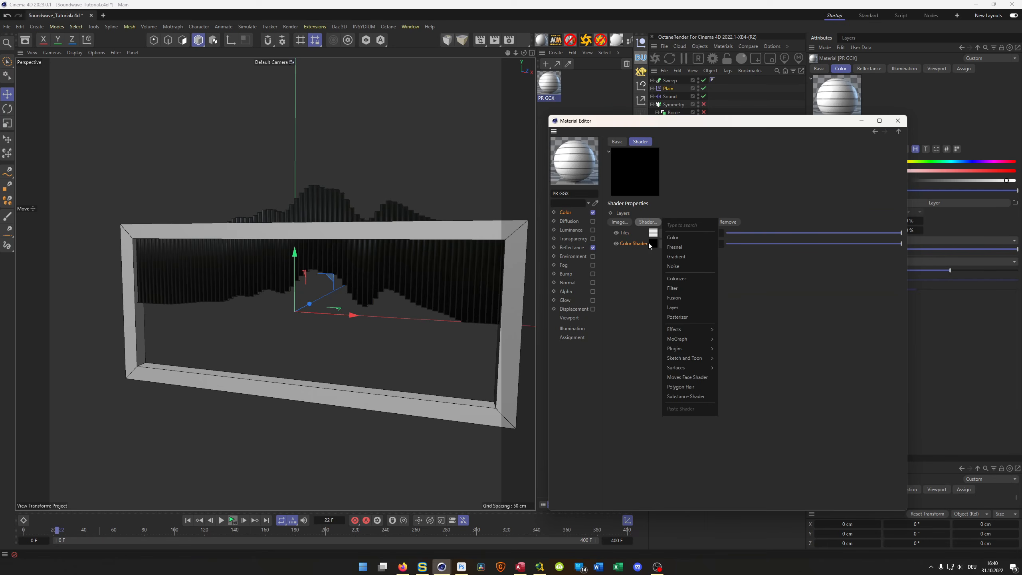
{"action": "left_click", "coordinate": [677, 279]}
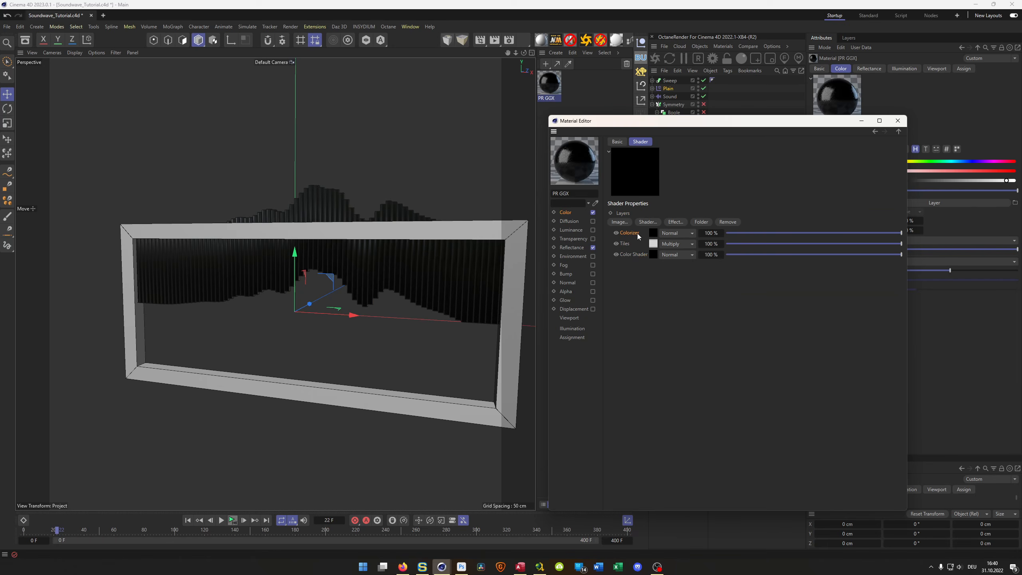
{"action": "left_click_drag", "start_coordinate": [633, 233], "coordinate": [631, 246]}
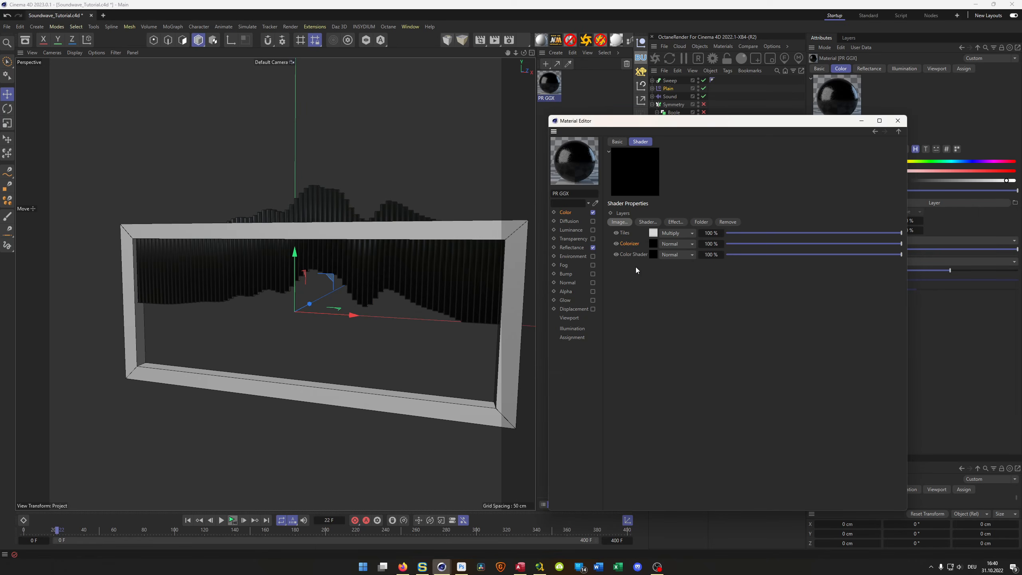
- Load the black-red-orange-yellow-white gradient preset into the Colorizer and close the material editor
{"action": "left_click", "coordinate": [654, 243]}
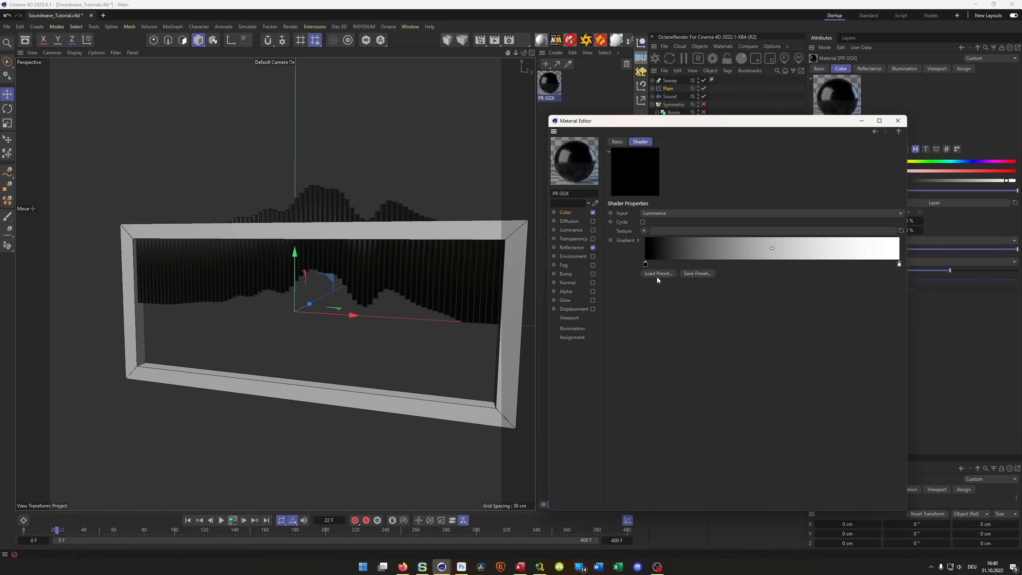
{"action": "left_click", "coordinate": [656, 276]}
{"action": "left_click", "coordinate": [672, 392]}
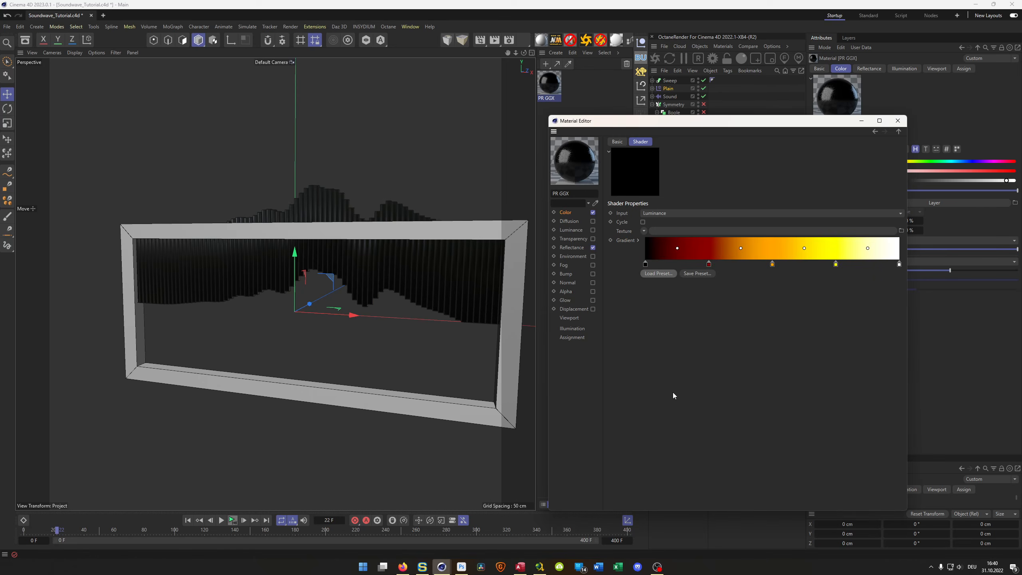
{"action": "left_click", "coordinate": [898, 121]}
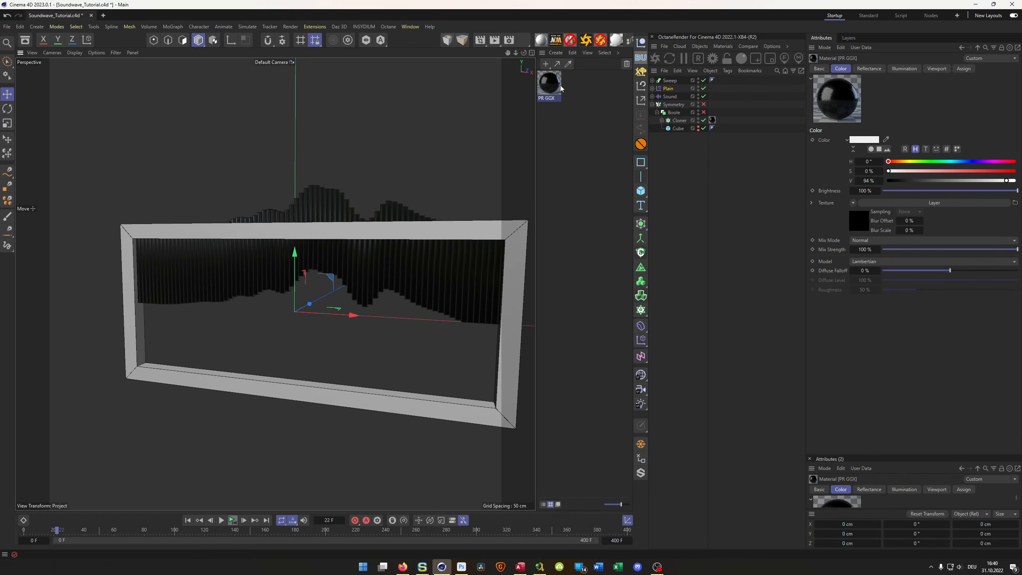
- Move the Cloner out of the Boole to the top level of the object hierarchy
{"action": "left_click", "coordinate": [676, 121]}
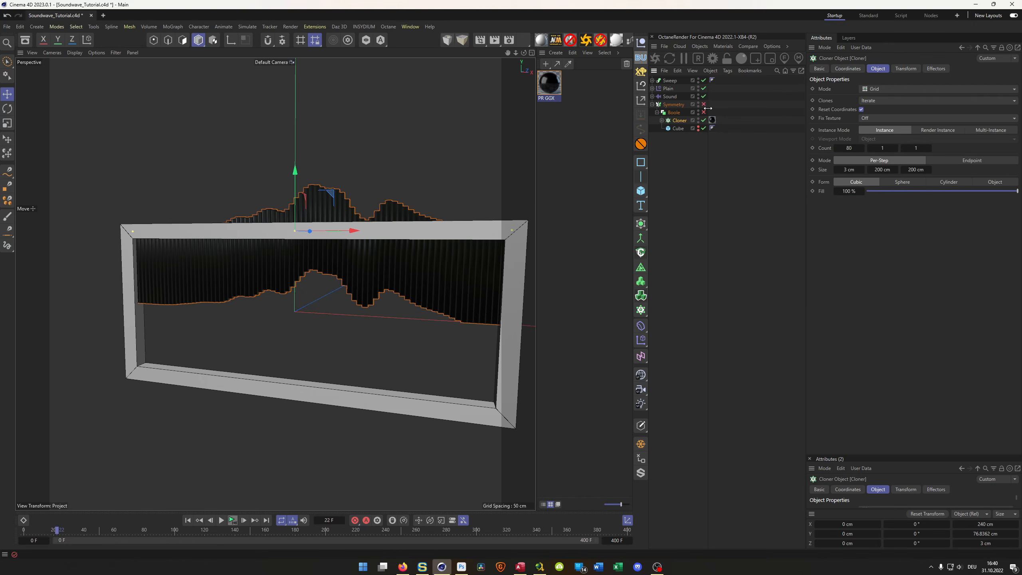
{"action": "left_click_drag", "start_coordinate": [679, 121], "coordinate": [669, 194]}
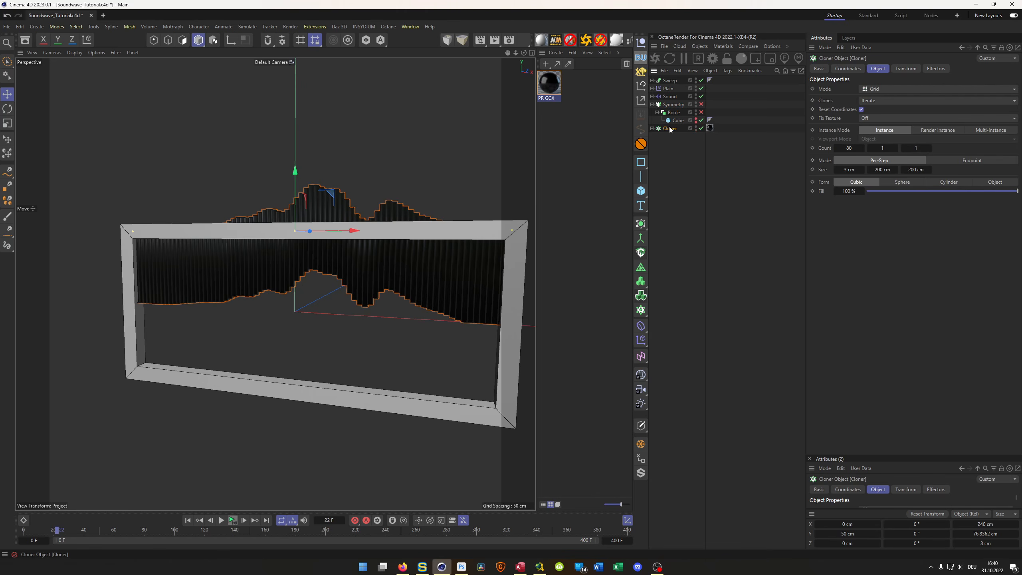
{"action": "scroll", "coordinate": [471, 229], "scroll_direction": "up", "scroll_amount": 1}
{"action": "scroll", "coordinate": [471, 229], "scroll_direction": "up", "scroll_amount": 2}
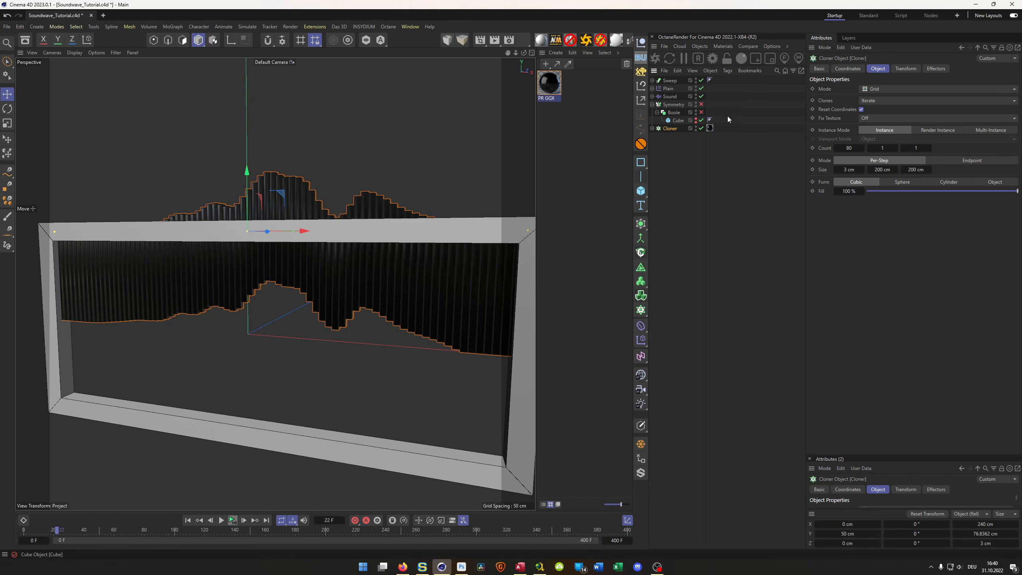
- Review the Plain effector's parameters and turn off the Spherical Field layer's color contribution
{"action": "left_click", "coordinate": [668, 88]}
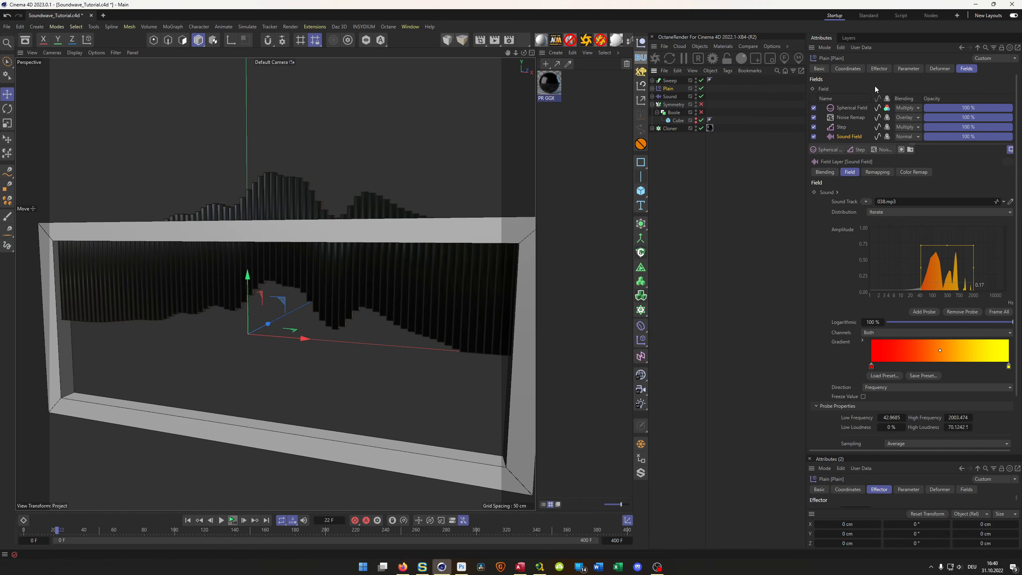
{"action": "left_click", "coordinate": [909, 68]}
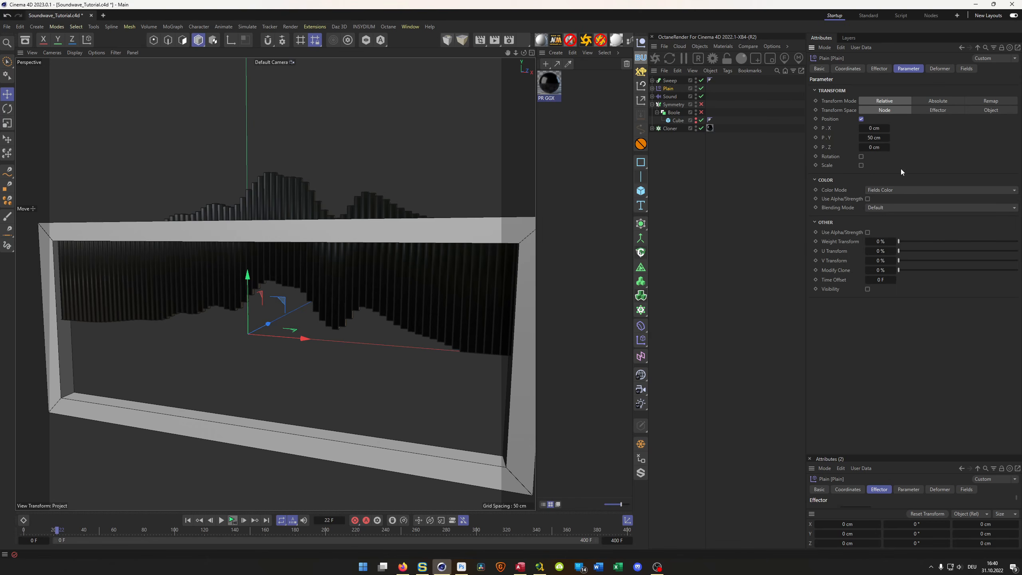
{"action": "left_click", "coordinate": [965, 68]}
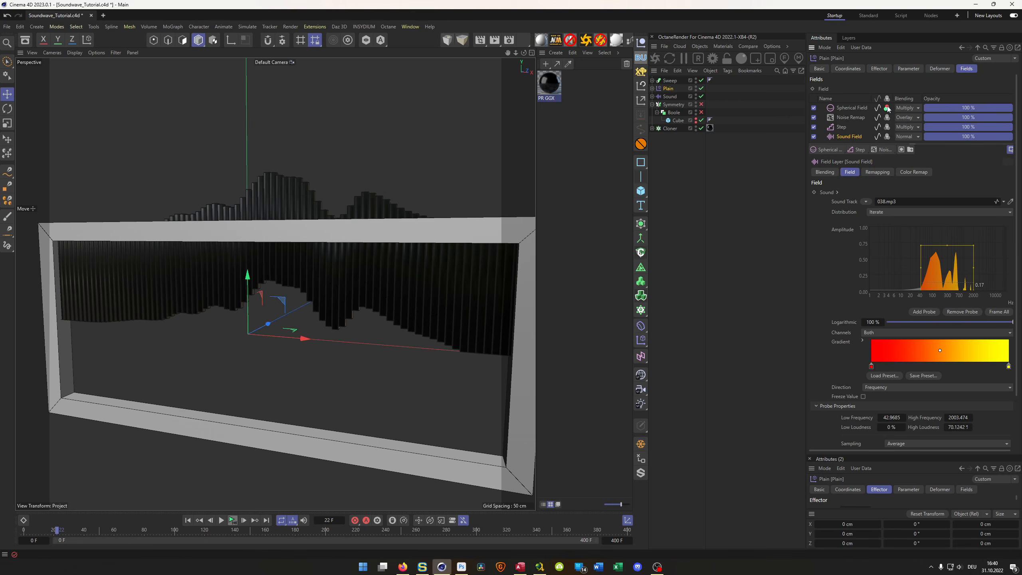
{"action": "left_click", "coordinate": [887, 107]}
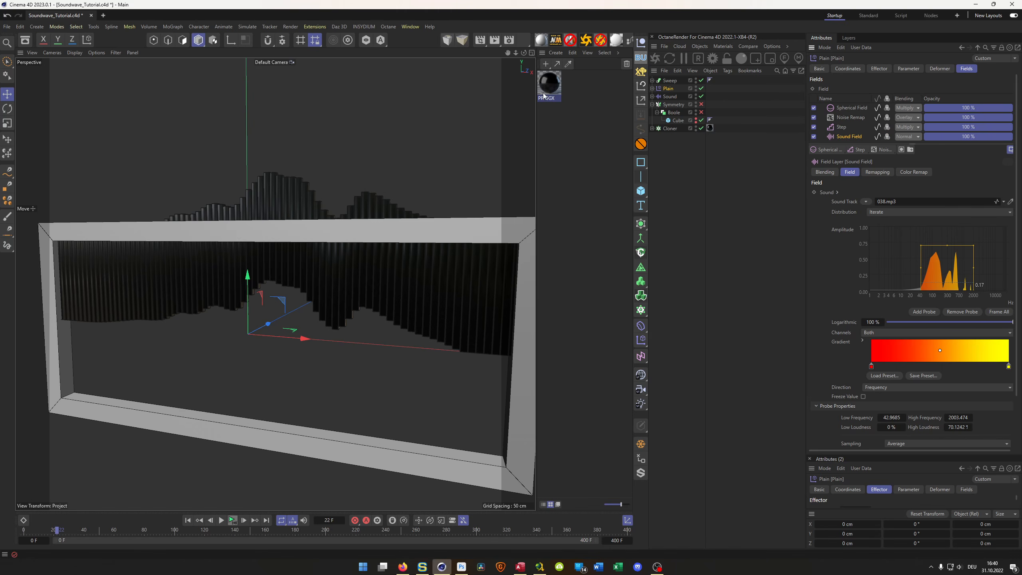
- Apply the Low render preset and make it the active render setting
{"action": "left_click", "coordinate": [523, 42]}
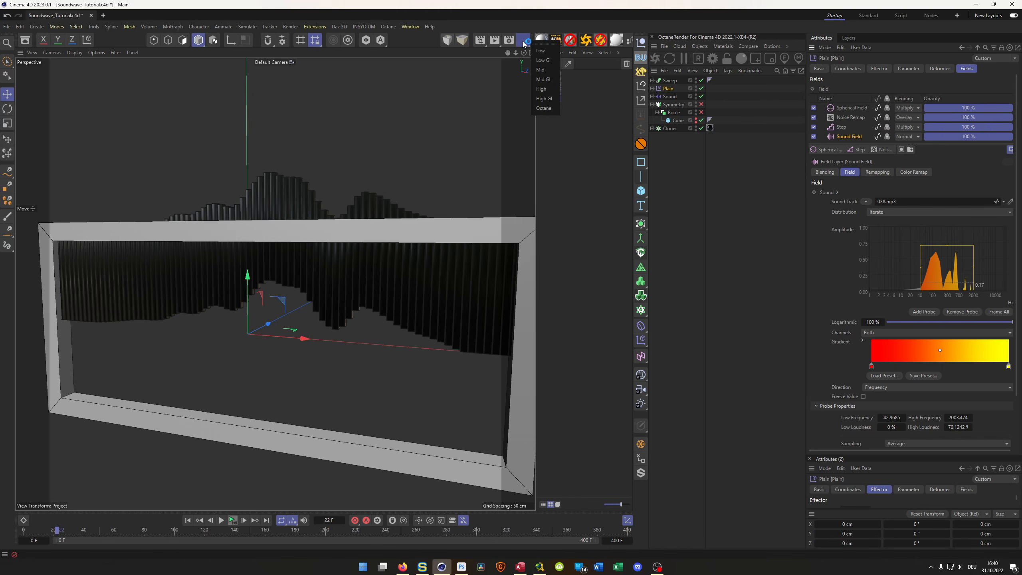
{"action": "left_click", "coordinate": [544, 51]}
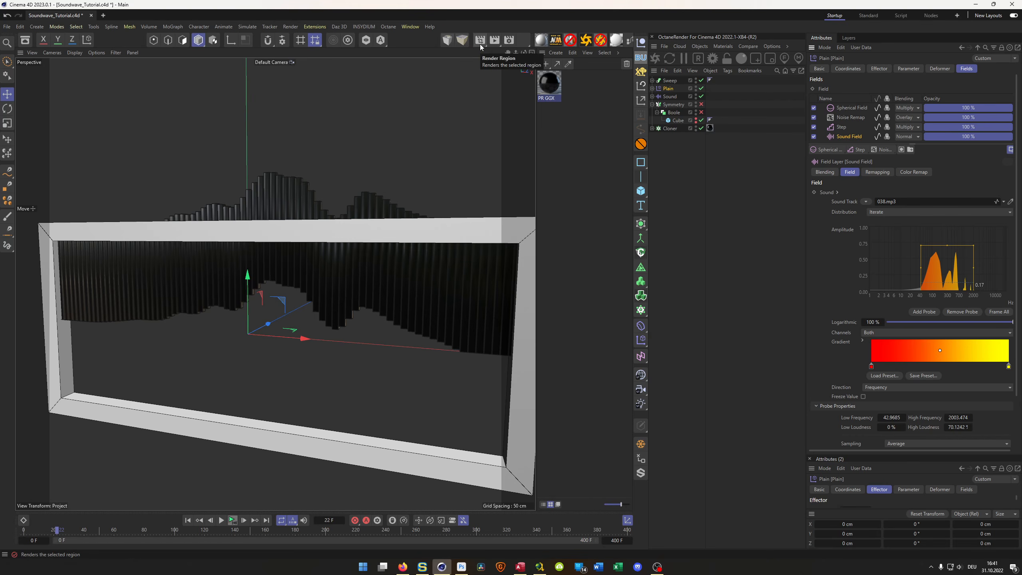
{"action": "left_click", "coordinate": [508, 44]}
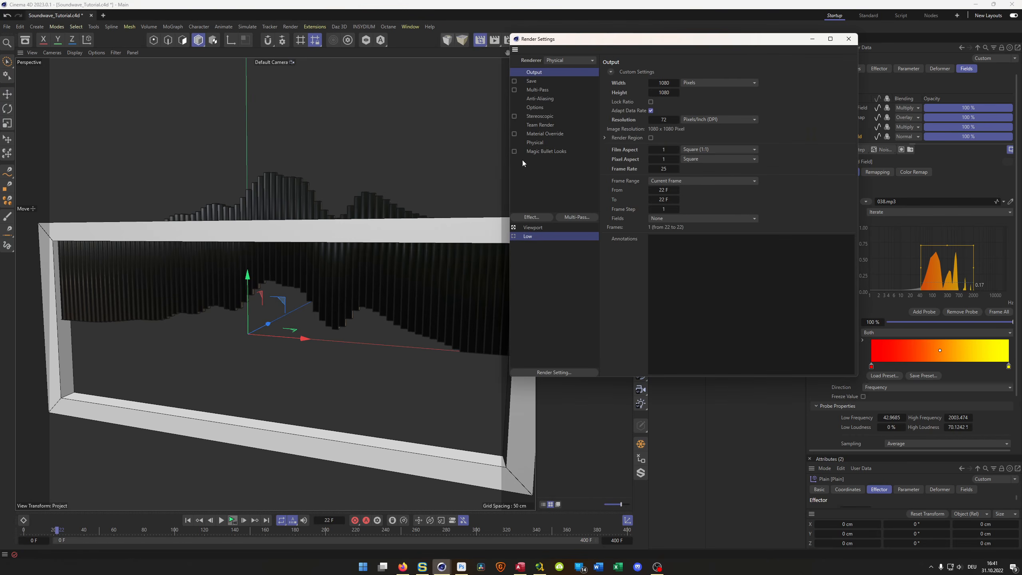
{"action": "left_click", "coordinate": [513, 237]}
{"action": "left_click", "coordinate": [849, 39]}
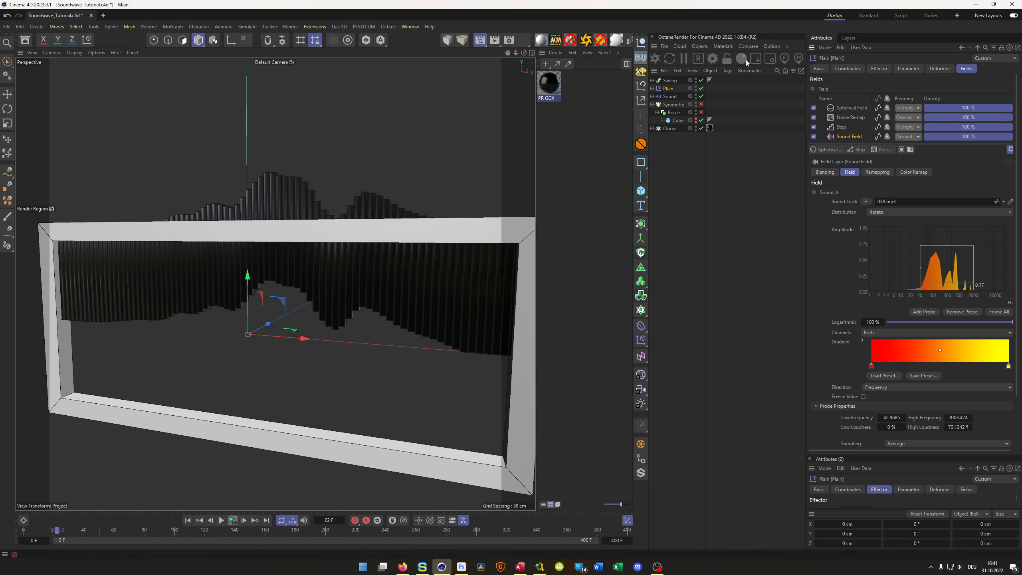
- Start an interactive render region over the soundwave bars and widen it to cover the frame's far end
{"action": "left_click", "coordinate": [479, 42]}
{"action": "left_click", "coordinate": [502, 101]}
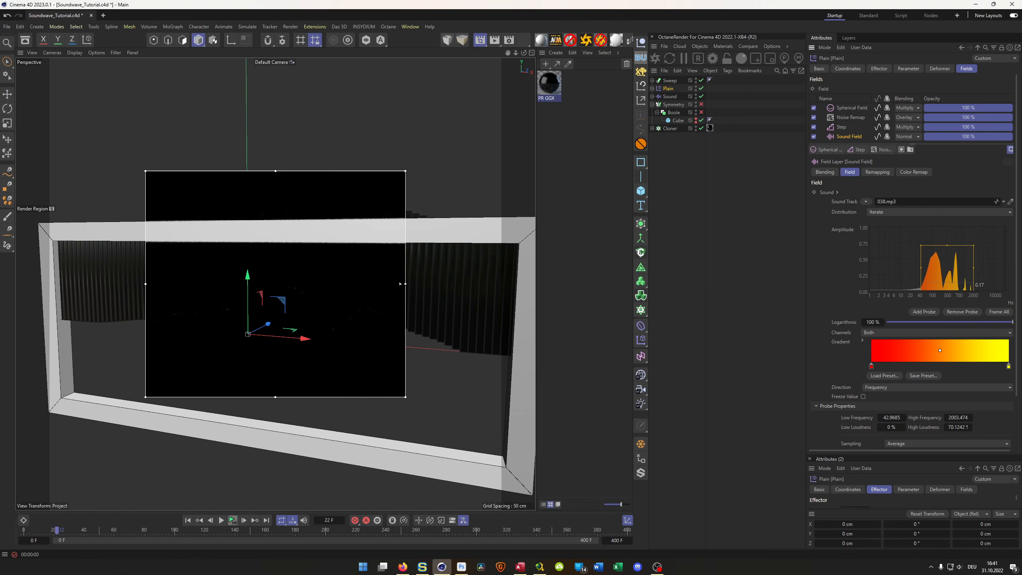
{"action": "left_click_drag", "start_coordinate": [402, 284], "coordinate": [536, 286]}
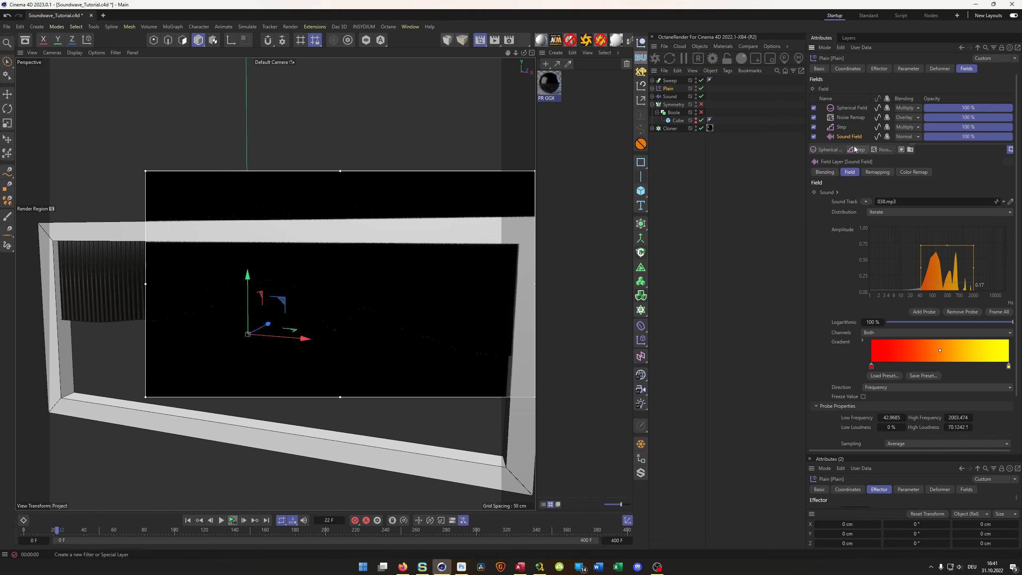
- Turn the Spherical Field's color back on, and check the Cloner, its material tag and the Plain effector's parameters
{"action": "left_click", "coordinate": [887, 107]}
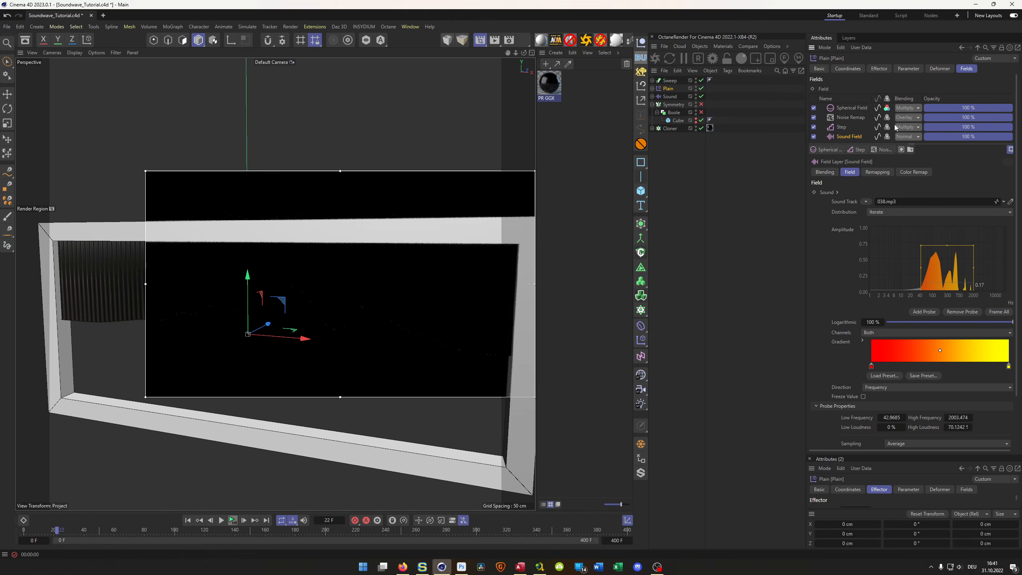
{"action": "left_click", "coordinate": [674, 128]}
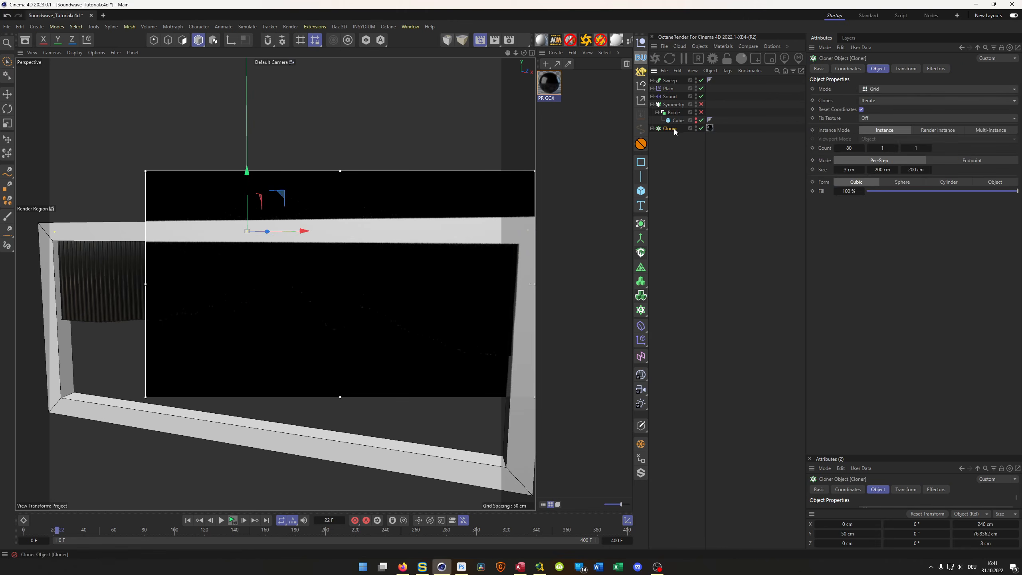
{"action": "left_click", "coordinate": [710, 129]}
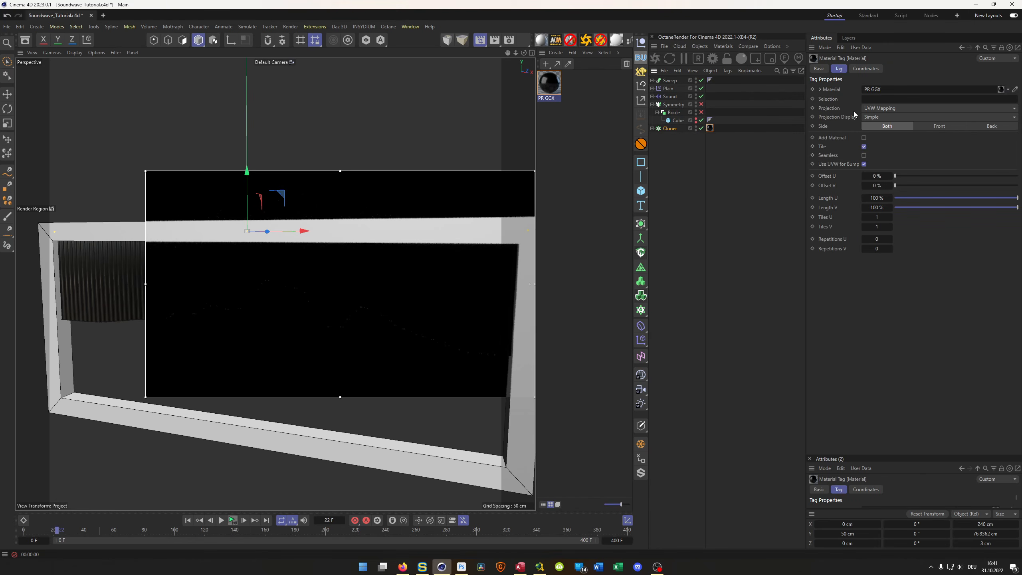
{"action": "left_click", "coordinate": [670, 128]}
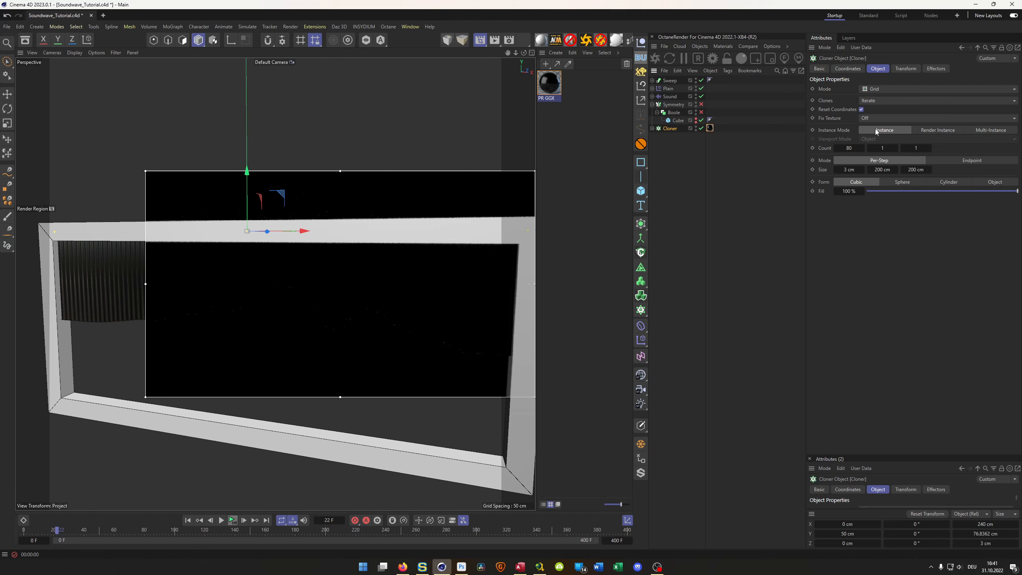
{"action": "left_click", "coordinate": [668, 88]}
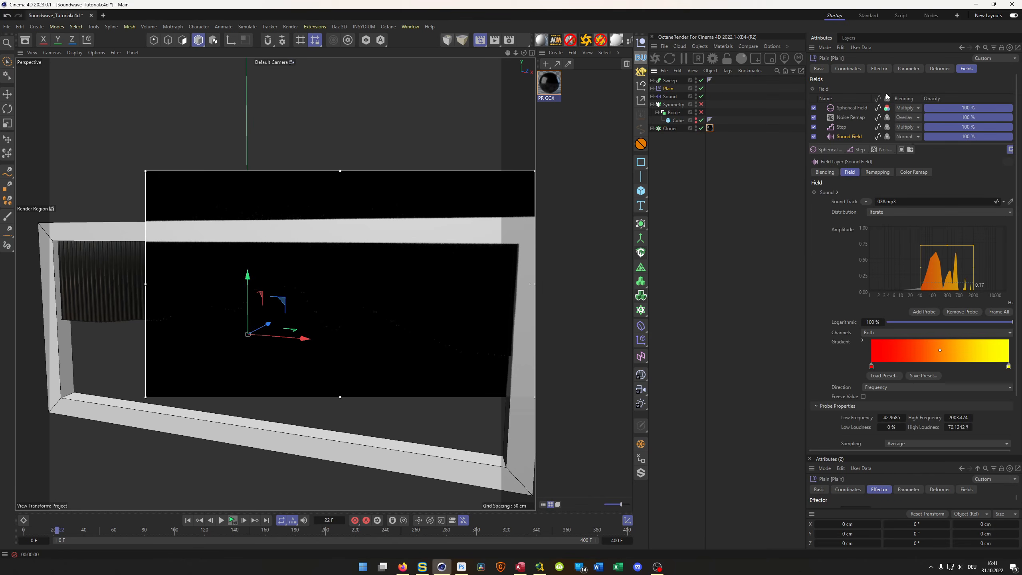
{"action": "left_click", "coordinate": [910, 68]}
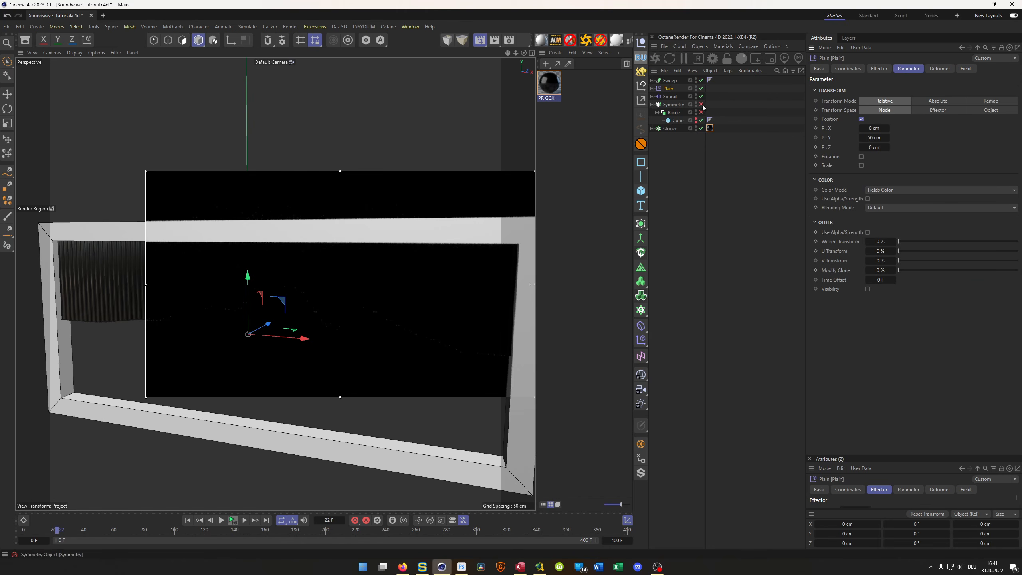
- Expand the Plain effector's hierarchy and briefly show the Spherical Field in the viewport before hiding it again
{"action": "left_click", "coordinate": [652, 88]}
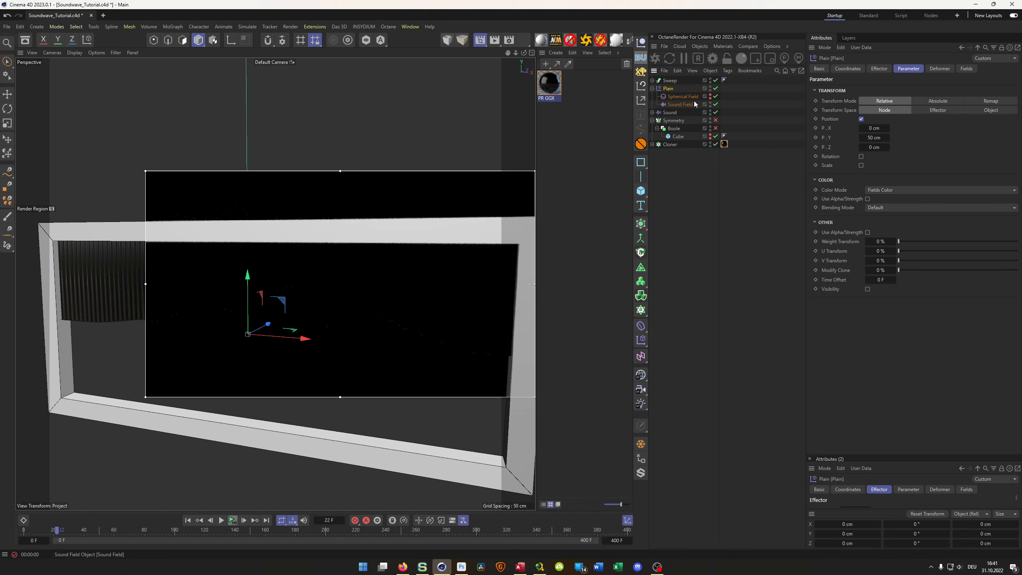
{"action": "left_click", "coordinate": [710, 96]}
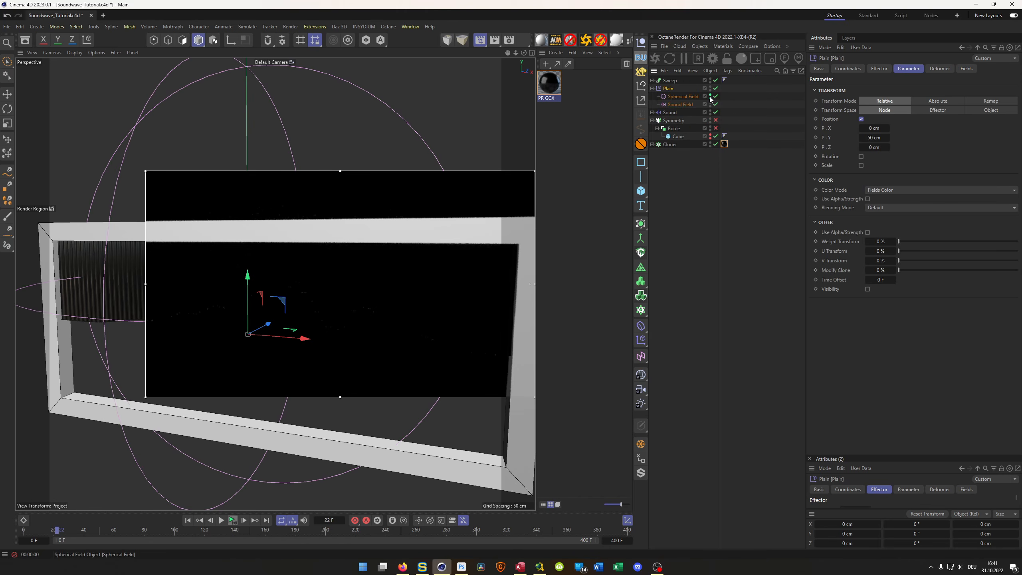
{"action": "left_click", "coordinate": [710, 96]}
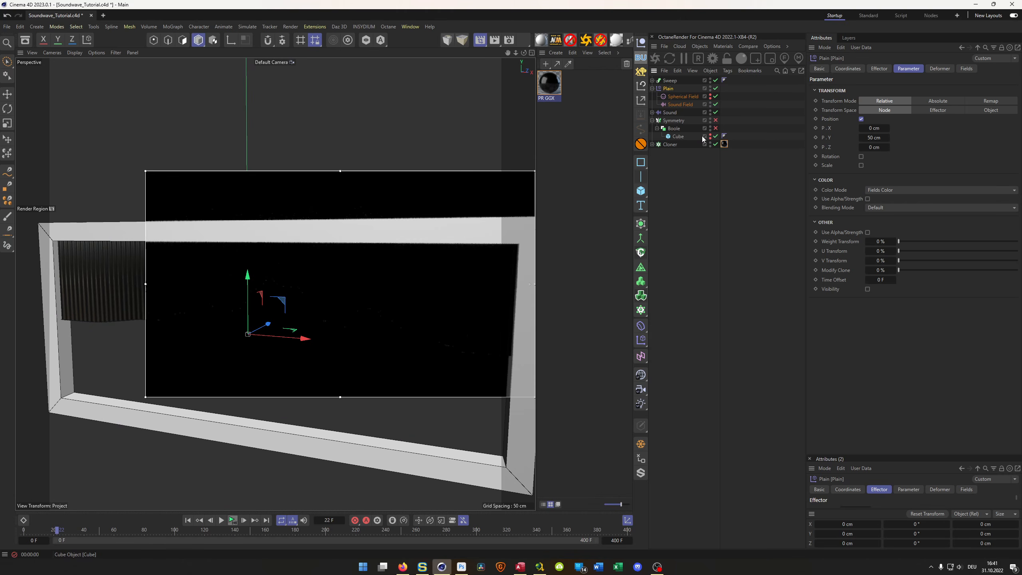
- Check the Cloner's effector list, its child object and the settings of its material tag
{"action": "left_click", "coordinate": [669, 145]}
{"action": "left_click", "coordinate": [652, 144]}
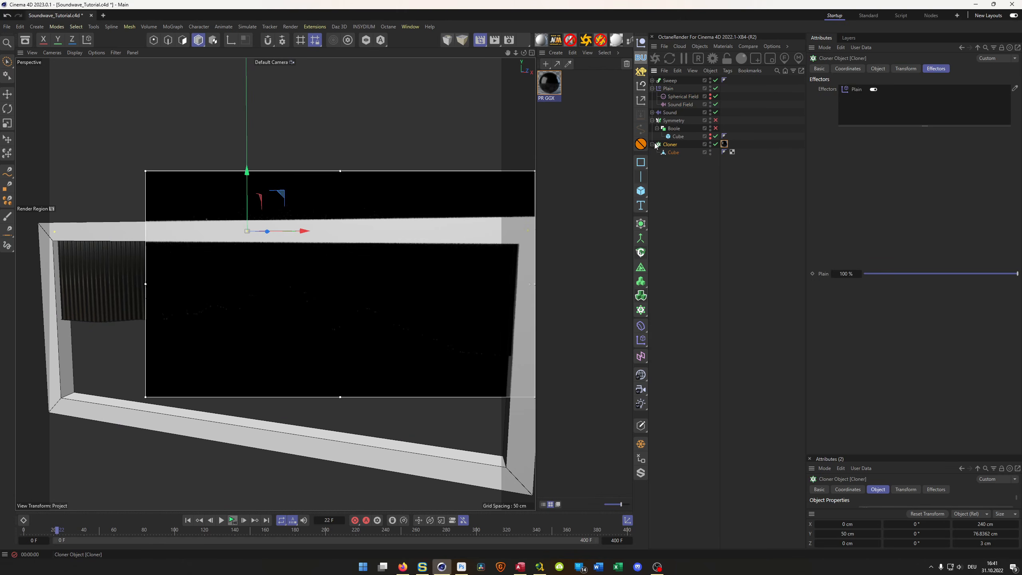
{"action": "left_click", "coordinate": [725, 144]}
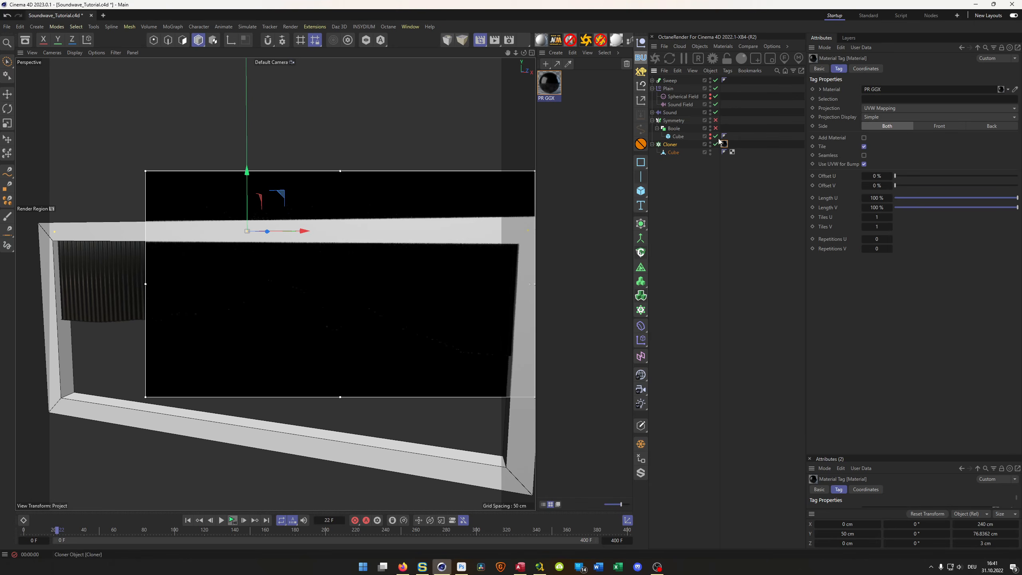
- Try toggling the color contribution of the Noise Remap, Step and Sound Field layers in the Plain effector's fields
{"action": "left_click", "coordinate": [668, 89]}
{"action": "left_click", "coordinate": [966, 69]}
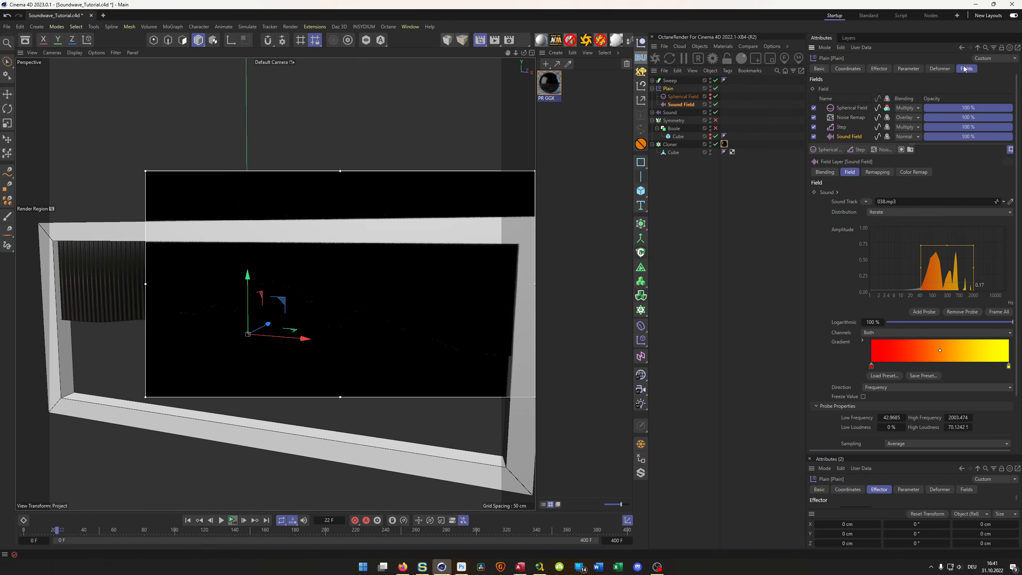
{"action": "left_click", "coordinate": [886, 117]}
{"action": "left_click", "coordinate": [886, 119]}
{"action": "left_click", "coordinate": [886, 129]}
{"action": "left_click", "coordinate": [885, 128]}
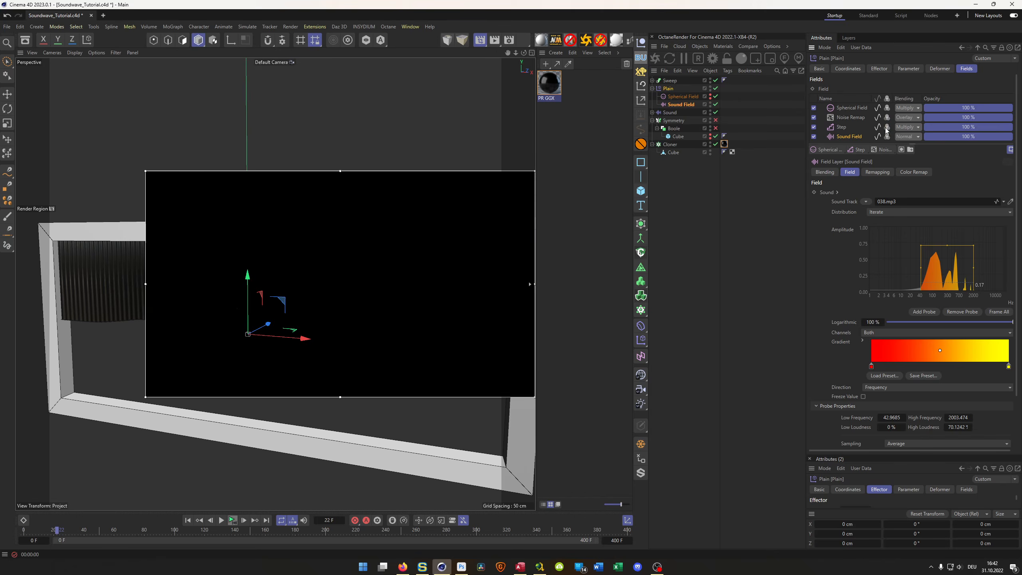
{"action": "left_click", "coordinate": [886, 137]}
{"action": "left_click", "coordinate": [886, 137]}
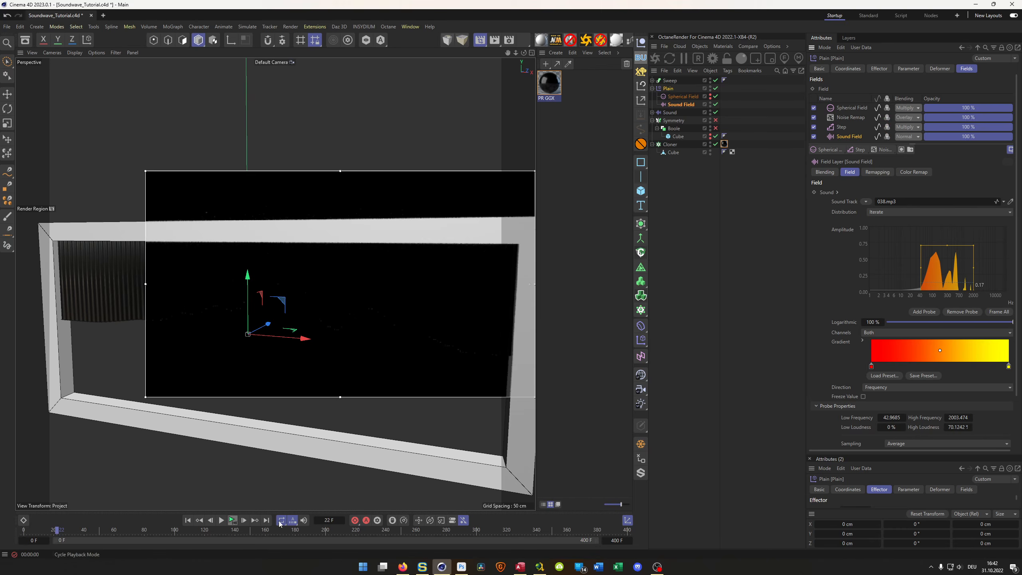
- Play the animation, stop it at frame 26, and turn on the Spherical Field layer's color contribution
{"action": "left_click", "coordinate": [233, 520]}
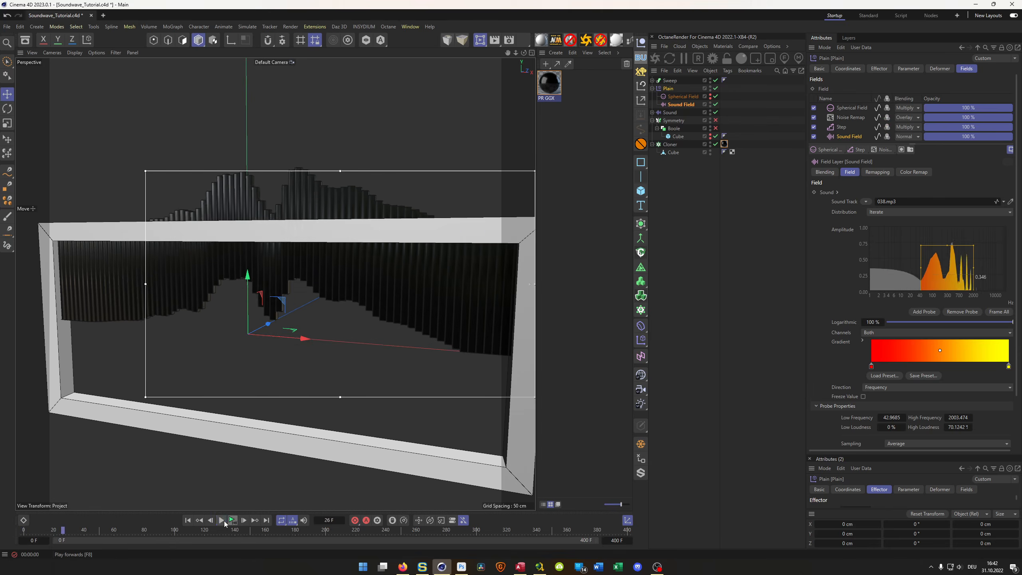
{"action": "left_click", "coordinate": [221, 520]}
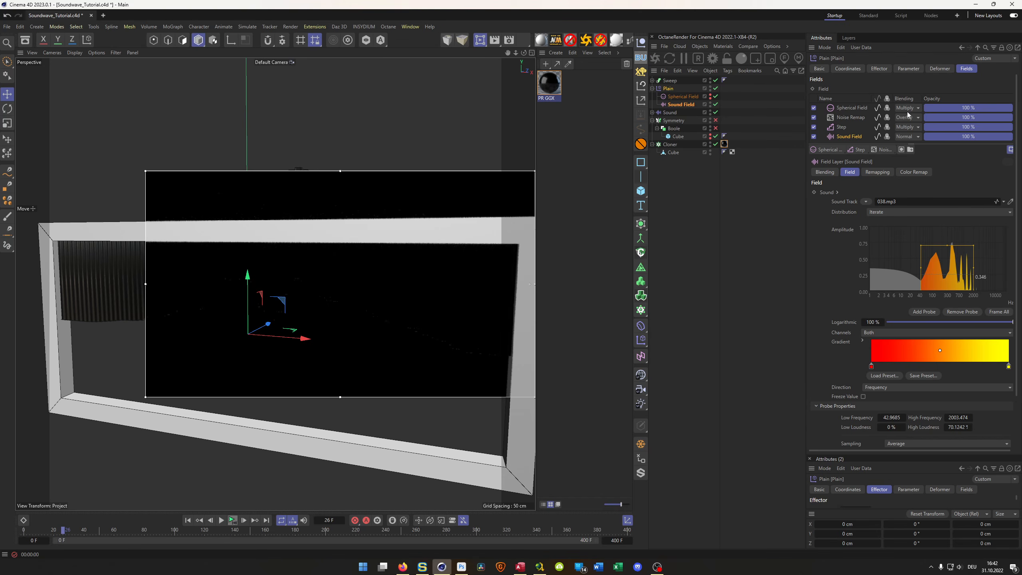
{"action": "left_click", "coordinate": [888, 109]}
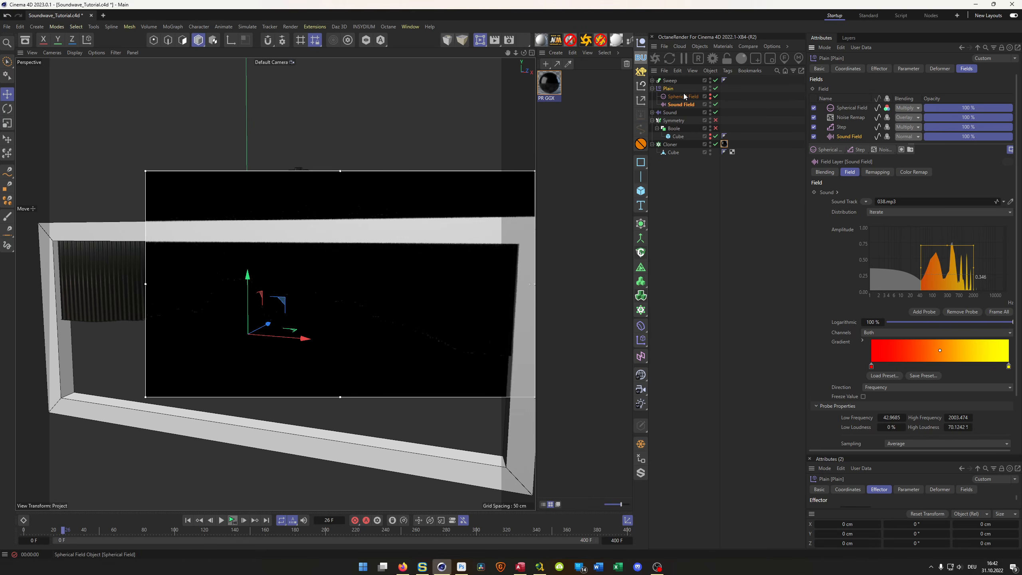
- Check the color mode among the Plain effector's parameters
{"action": "left_click", "coordinate": [669, 81]}
{"action": "left_click", "coordinate": [670, 89]}
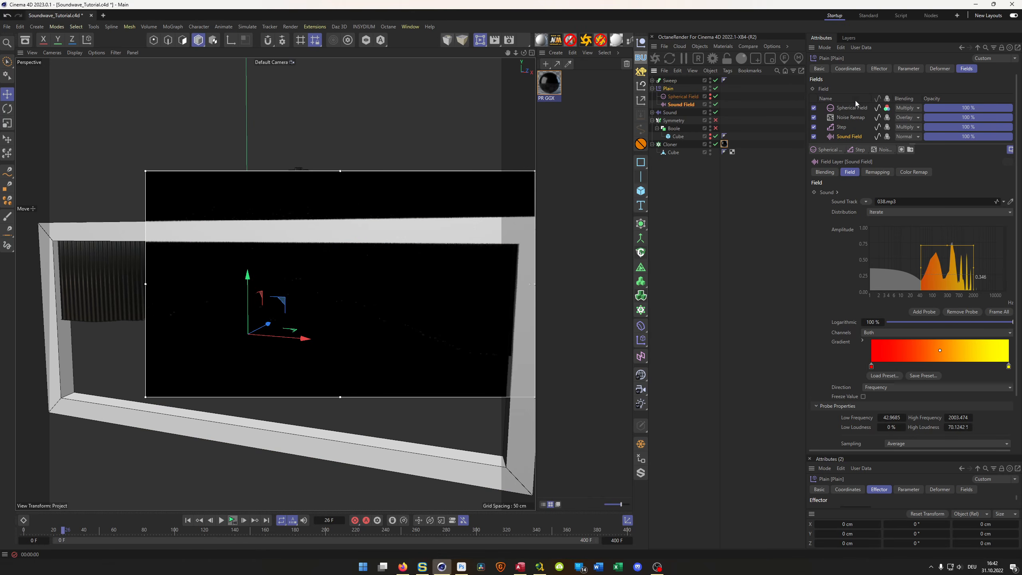
{"action": "left_click", "coordinate": [897, 71]}
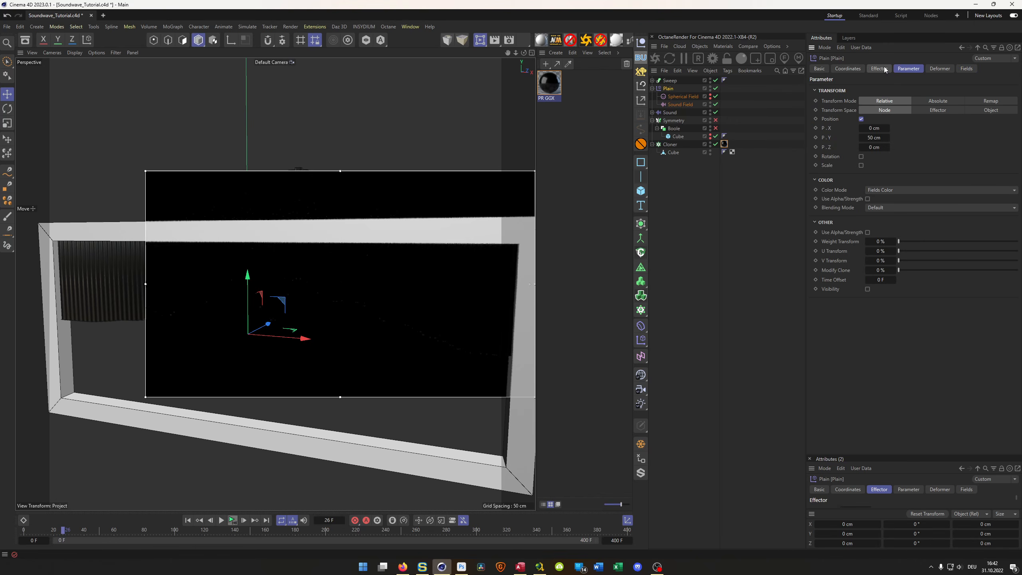
- Open the Layer shader in the PR GGX material's Color channel and hide its Tiles layer
{"action": "double_click", "coordinate": [549, 83]}
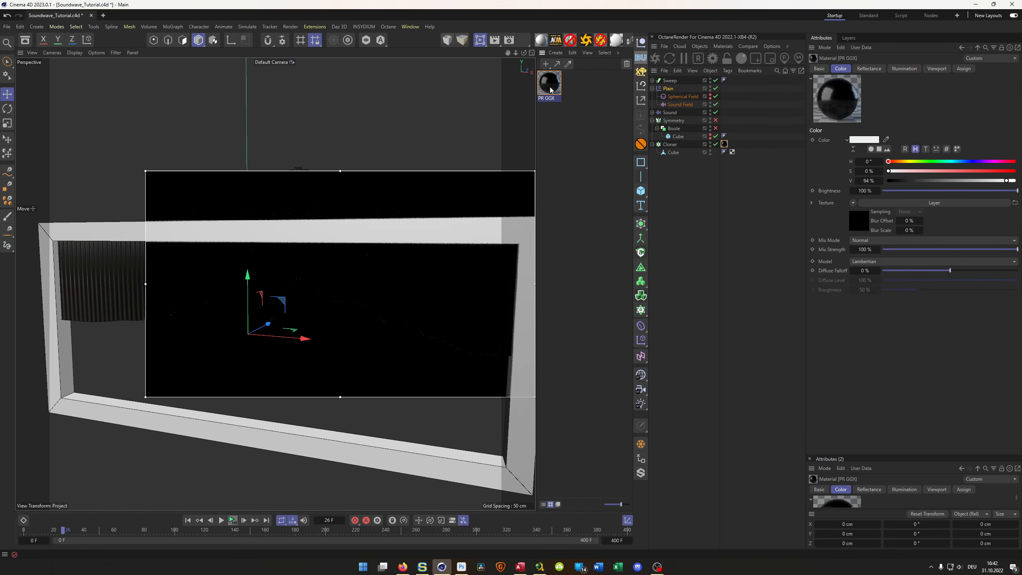
{"action": "left_click_drag", "start_coordinate": [626, 127], "coordinate": [626, 147]}
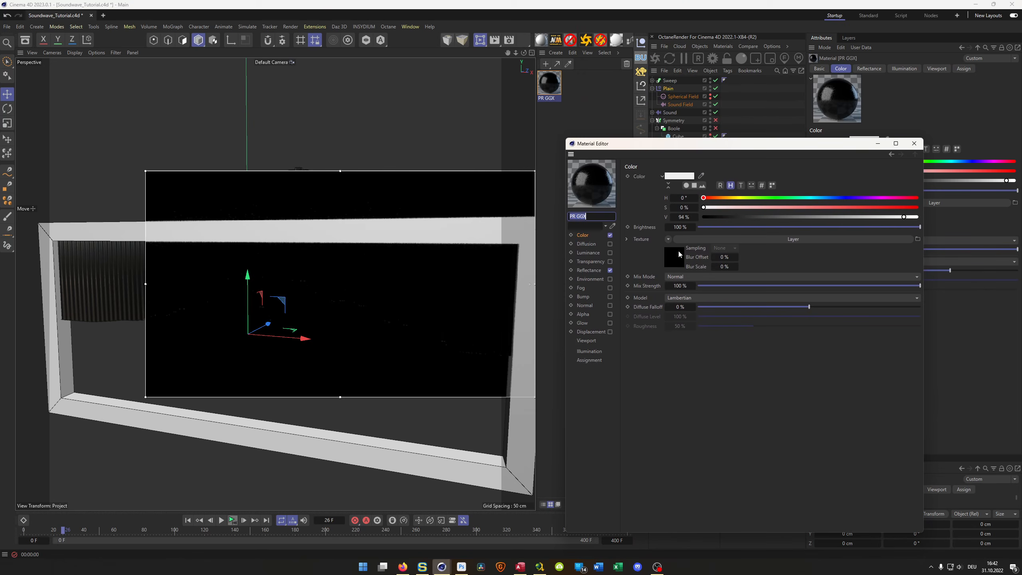
{"action": "left_click", "coordinate": [676, 256]}
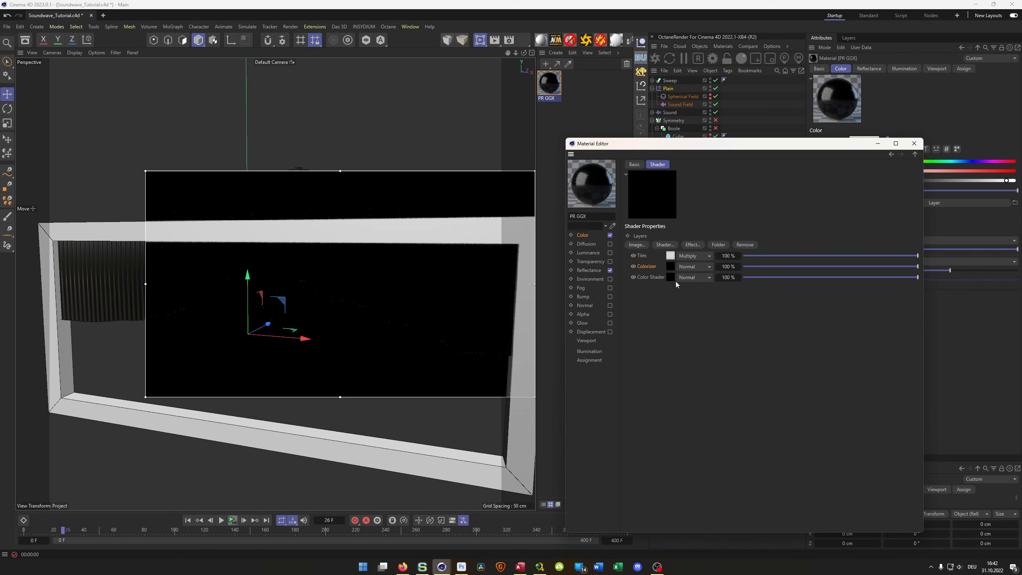
{"action": "left_click", "coordinate": [633, 256]}
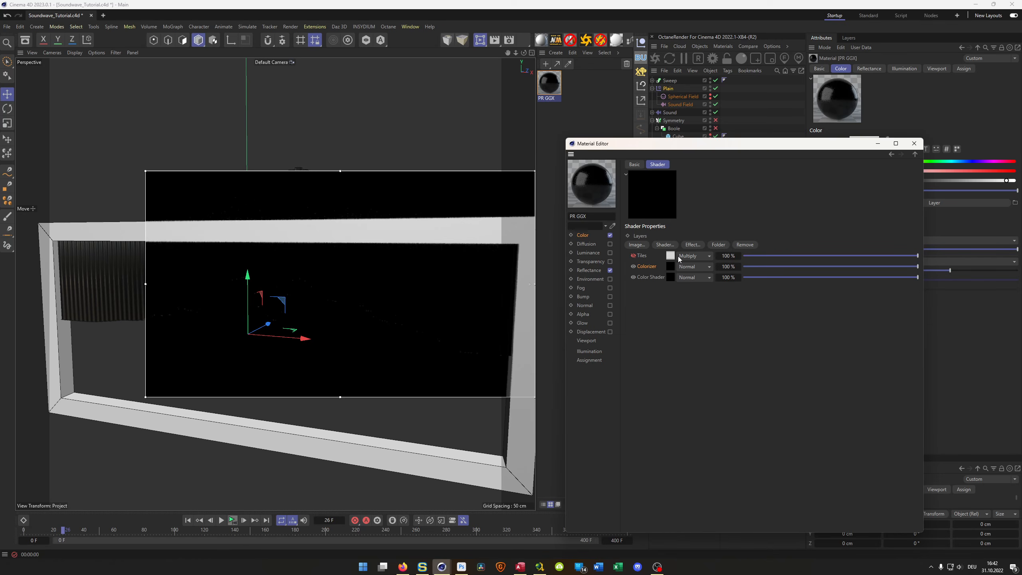
- Clear the Layer shader from the Color channel's texture in the PR GGX material
{"action": "left_click", "coordinate": [583, 236]}
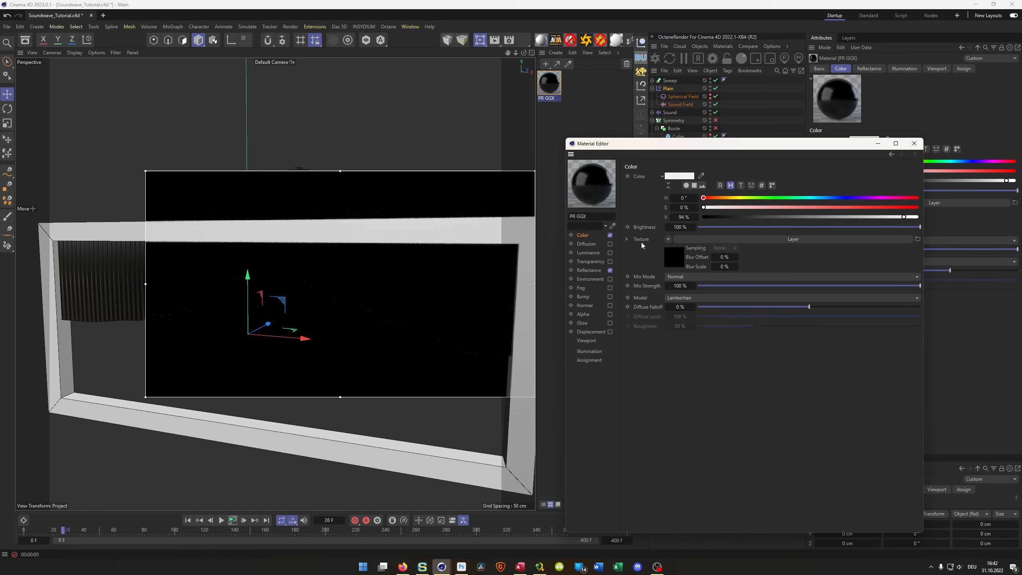
{"action": "left_click", "coordinate": [668, 239]}
{"action": "left_click", "coordinate": [684, 262]}
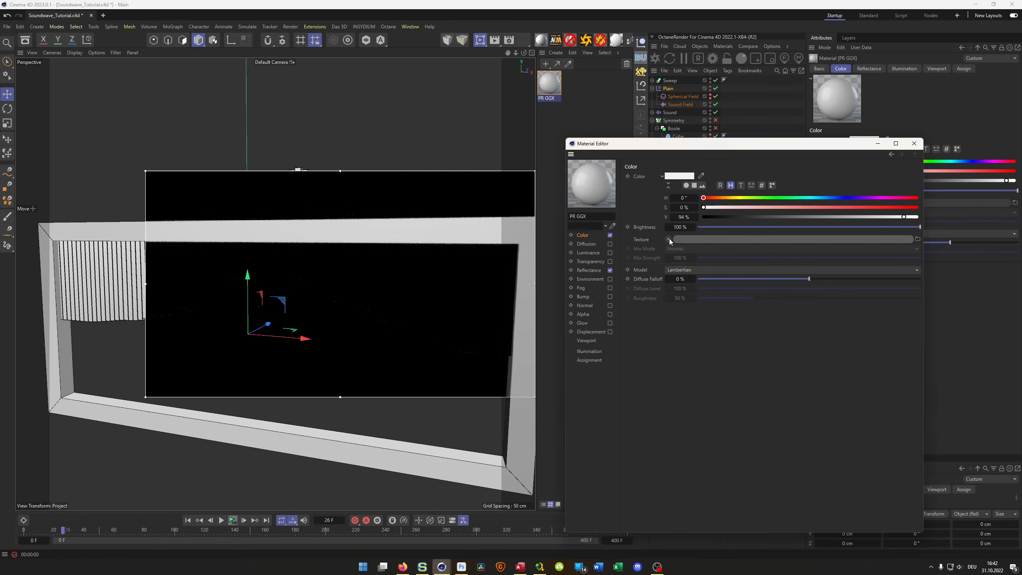
- Assign a MoGraph Color Shader as the texture of the PR GGX material's Color channel
{"action": "left_click", "coordinate": [668, 238]}
{"action": "mouse_move", "coordinate": [683, 415]}
{"action": "left_click", "coordinate": [740, 427]}
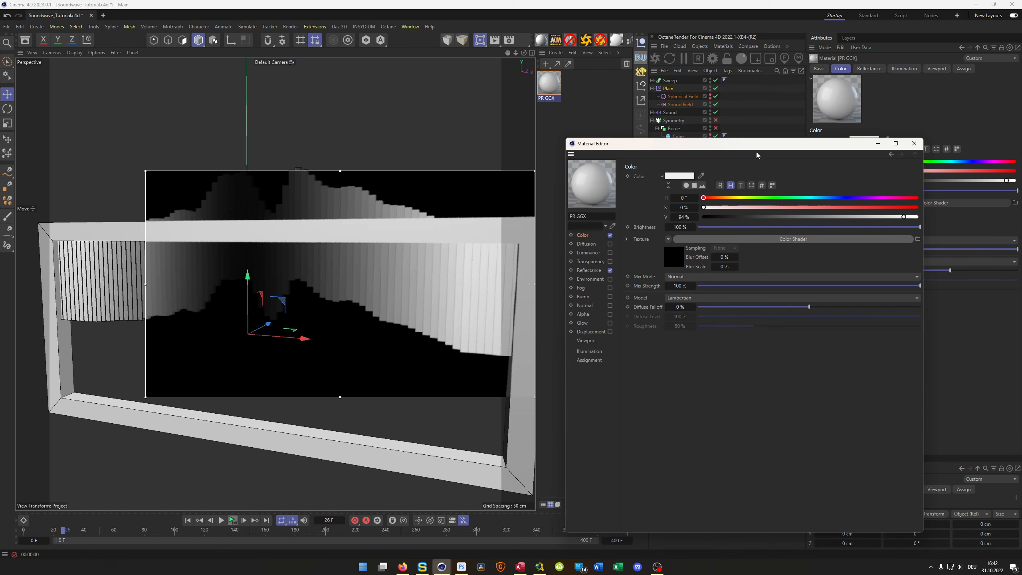
{"action": "mouse_move", "coordinate": [762, 144]}
{"action": "left_mouse_down"}
{"action": "mouse_move", "coordinate": [769, 169]}
{"action": "mouse_move", "coordinate": [771, 149]}
{"action": "left_mouse_up"}
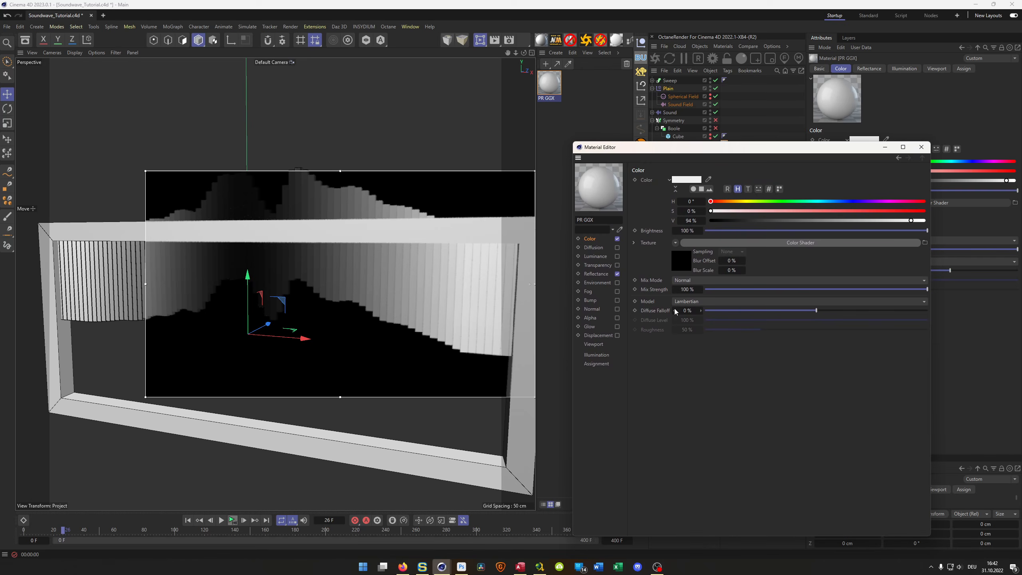
- Wrap the Color Shader in a Colorizer and load the Heat 3 gradient preset into it
{"action": "left_click", "coordinate": [676, 243]}
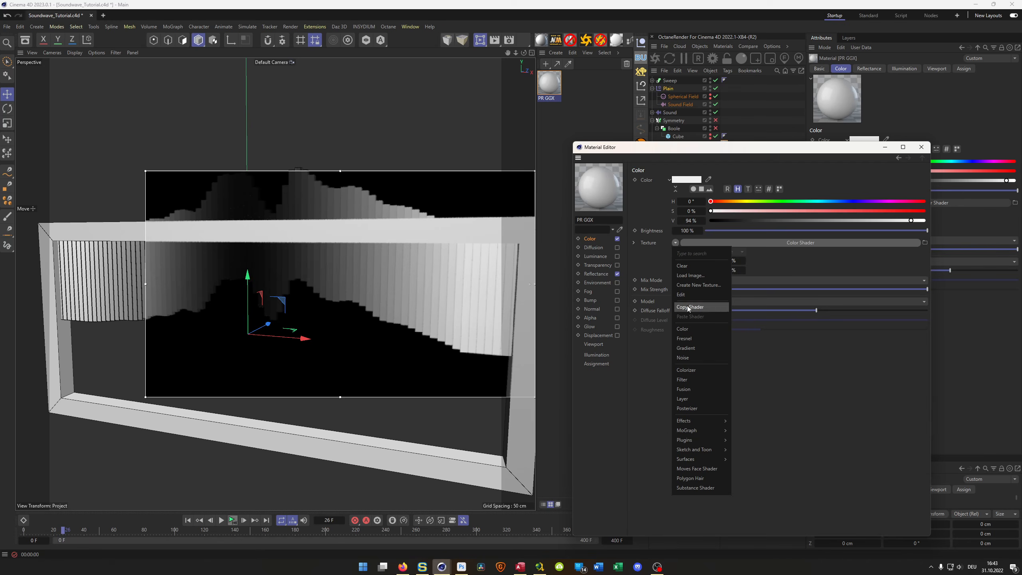
{"action": "left_click", "coordinate": [695, 370]}
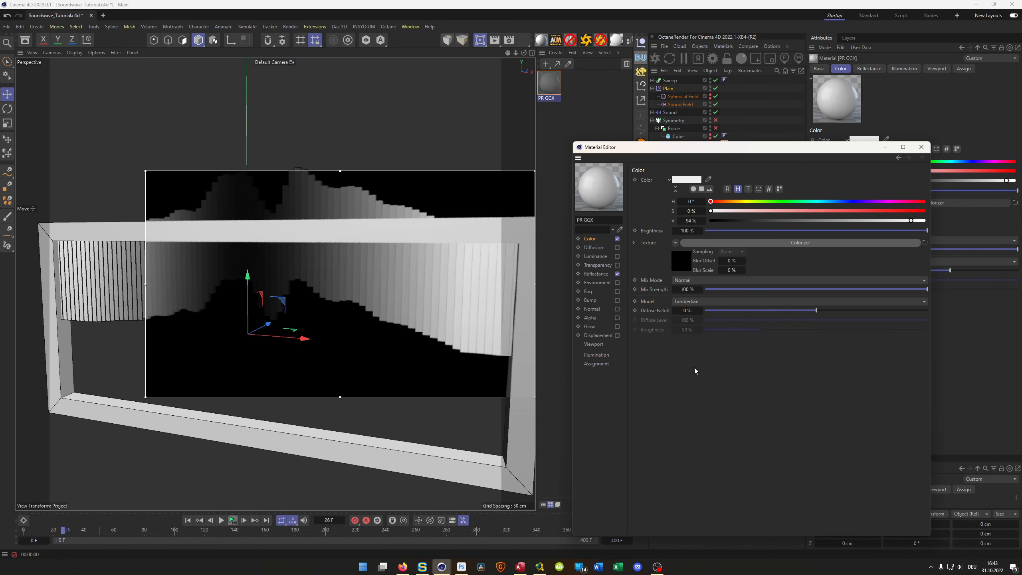
{"action": "left_click", "coordinate": [677, 264]}
{"action": "left_click", "coordinate": [680, 327]}
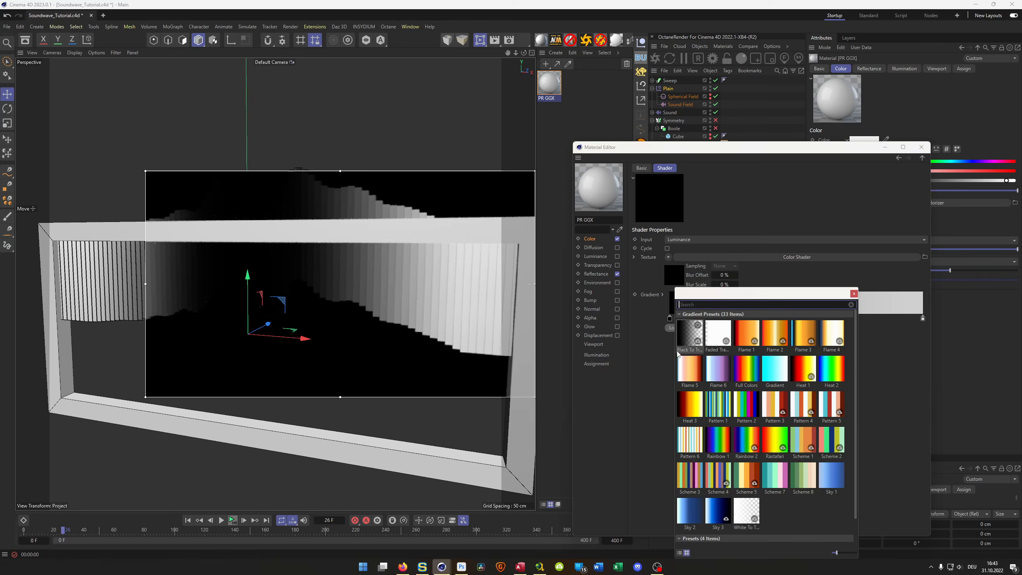
{"action": "double_click", "coordinate": [693, 412]}
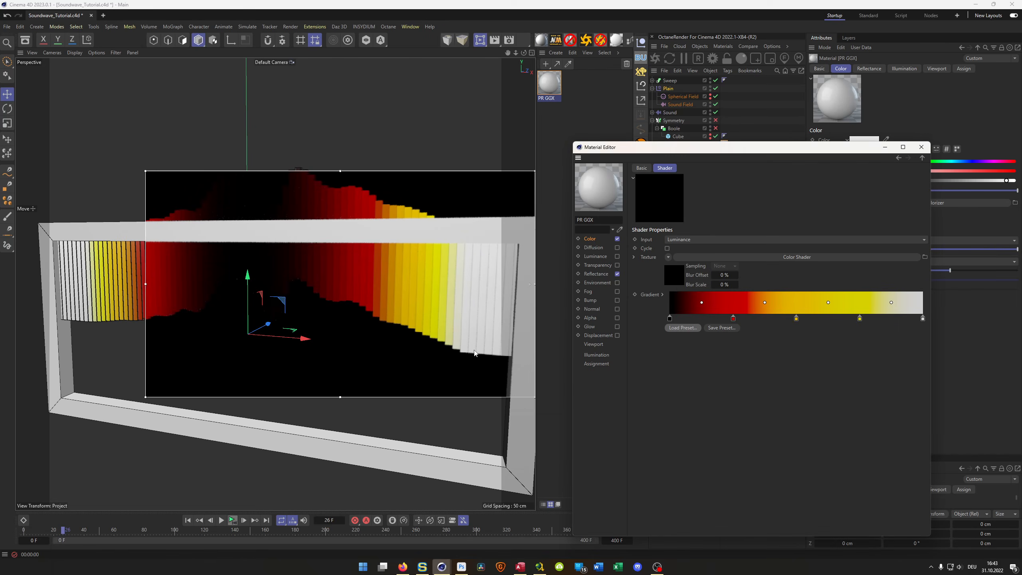
- Widen the interactive render region to cover the whole row of bars, and invert the Colorizer gradient
{"action": "left_click_drag", "start_coordinate": [149, 285], "coordinate": [44, 285]}
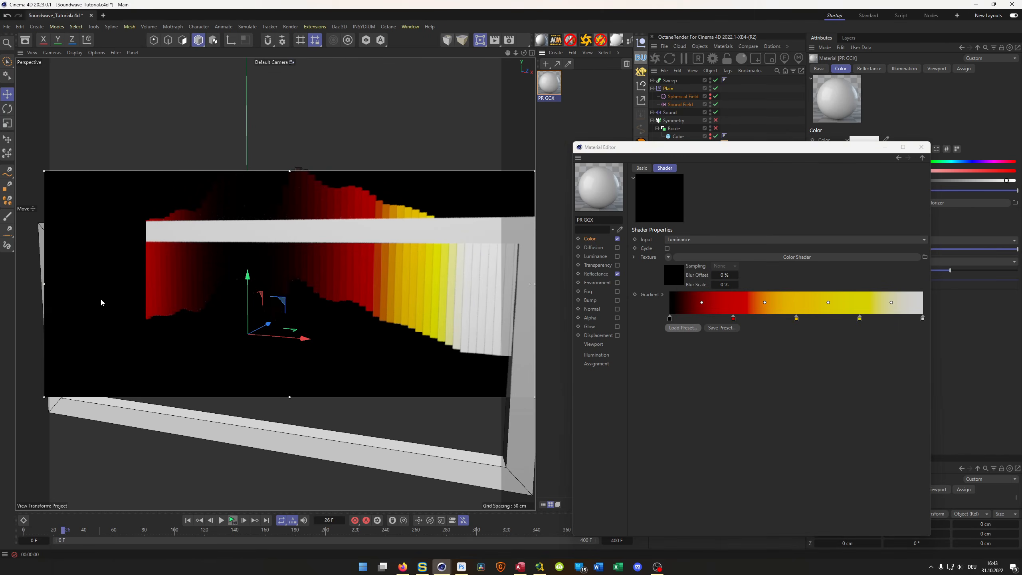
{"action": "right_click", "coordinate": [808, 306]}
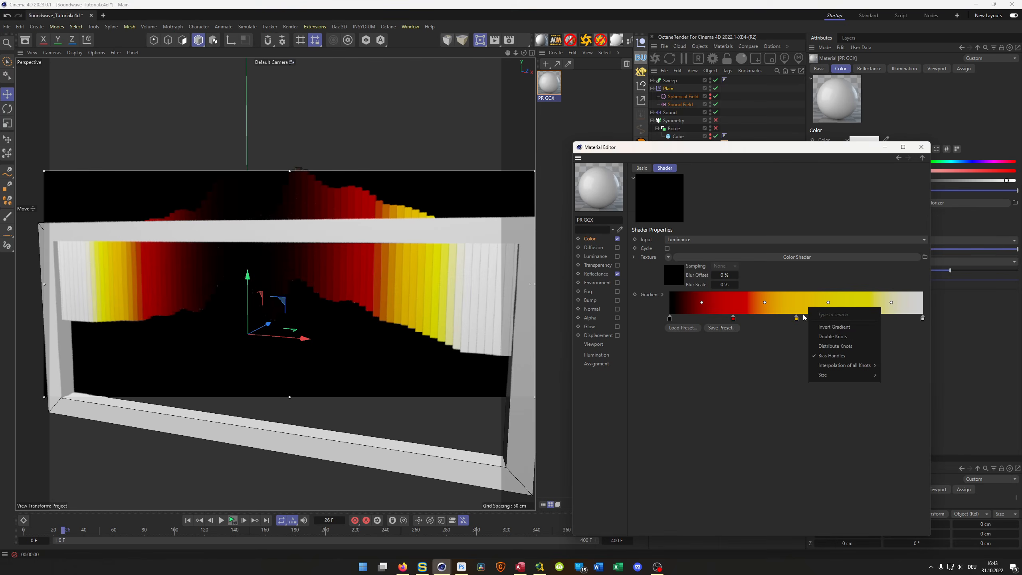
{"action": "left_click", "coordinate": [845, 331]}
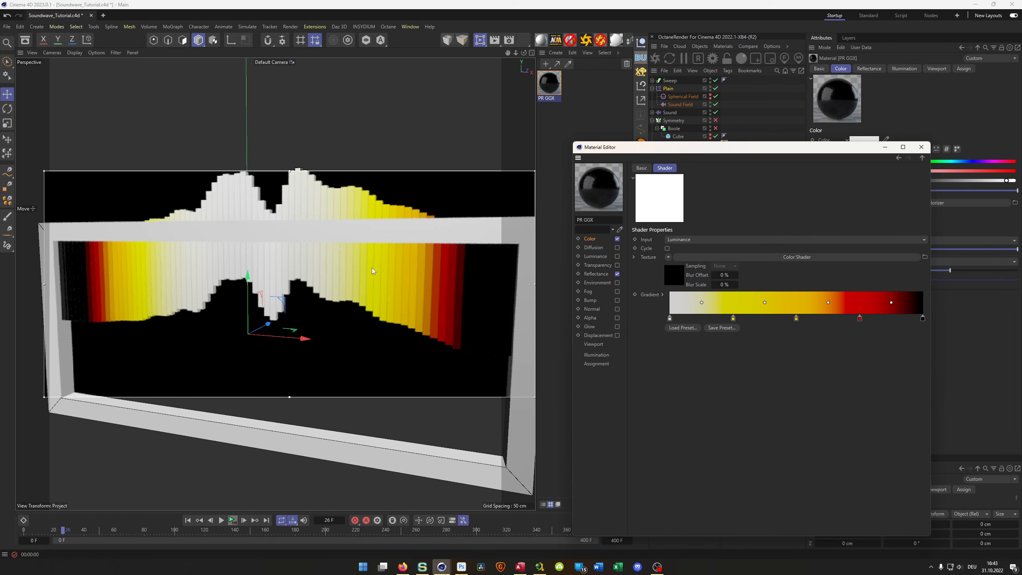
- Wrap the Colorizer in a Layer shader and add a Tiles surface shader as a layer above it
{"action": "left_click", "coordinate": [921, 156]}
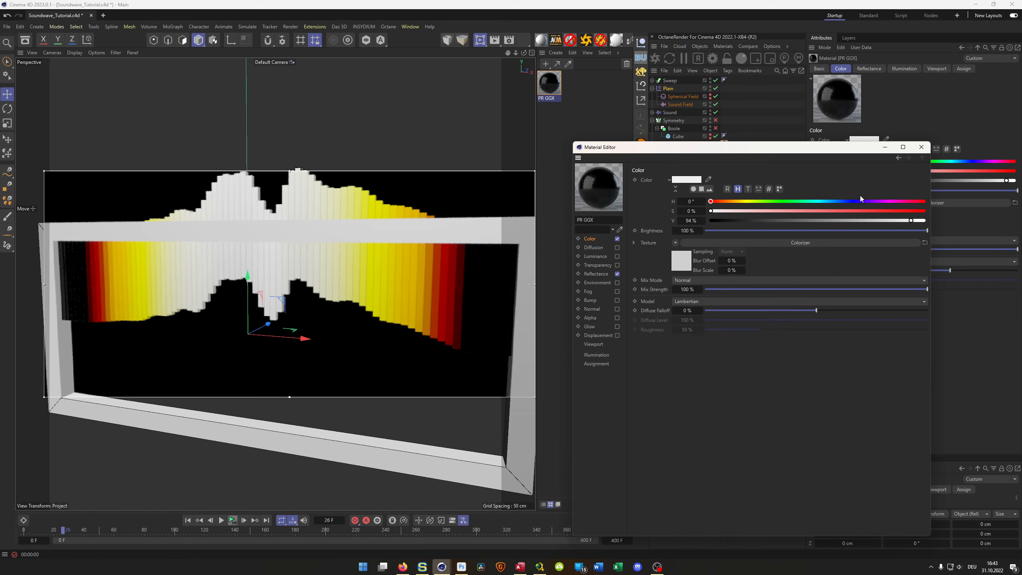
{"action": "left_click", "coordinate": [675, 243]}
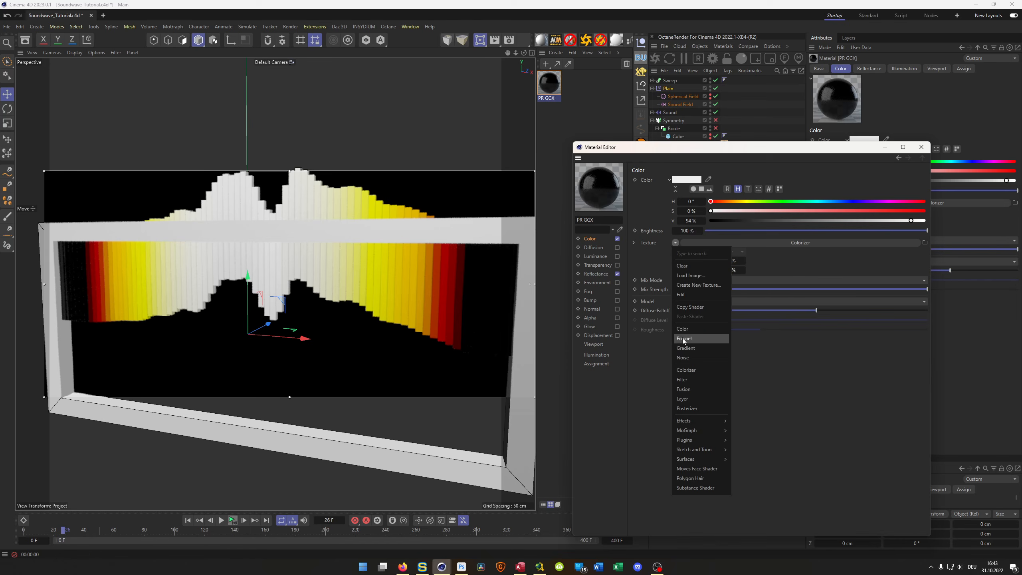
{"action": "left_click", "coordinate": [683, 398]}
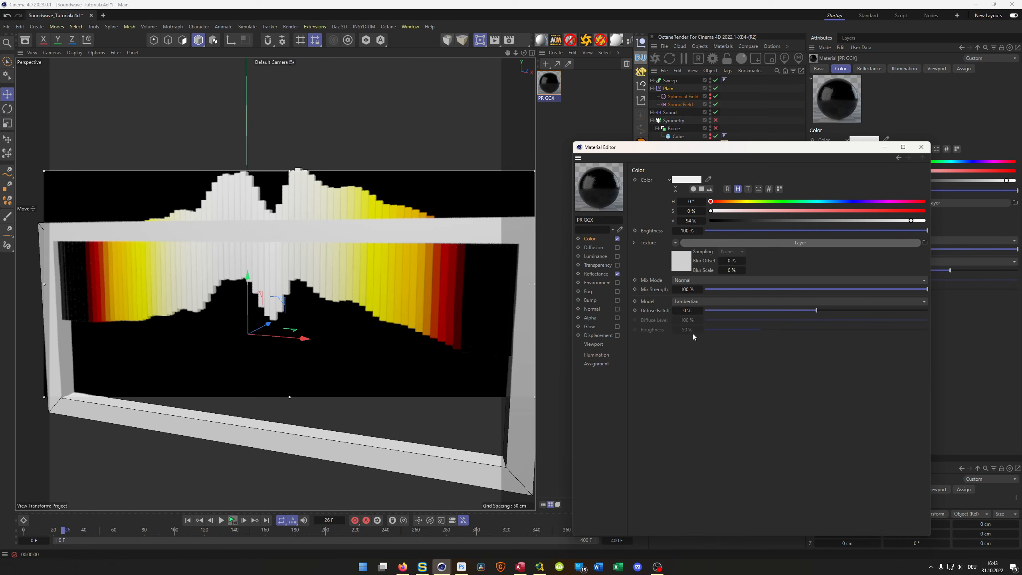
{"action": "left_click", "coordinate": [685, 267]}
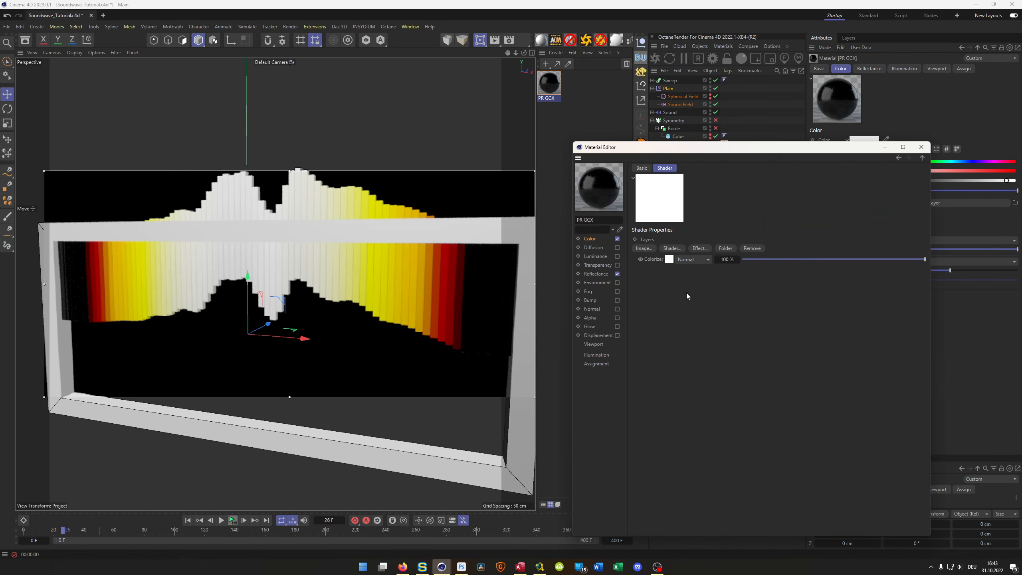
{"action": "left_click", "coordinate": [673, 248]}
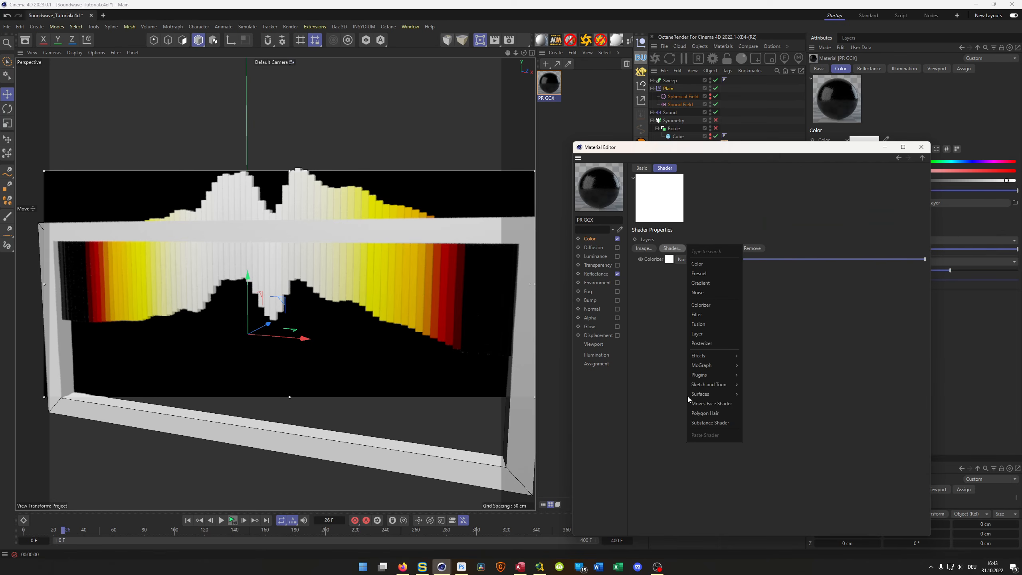
{"action": "mouse_move", "coordinate": [704, 357]}
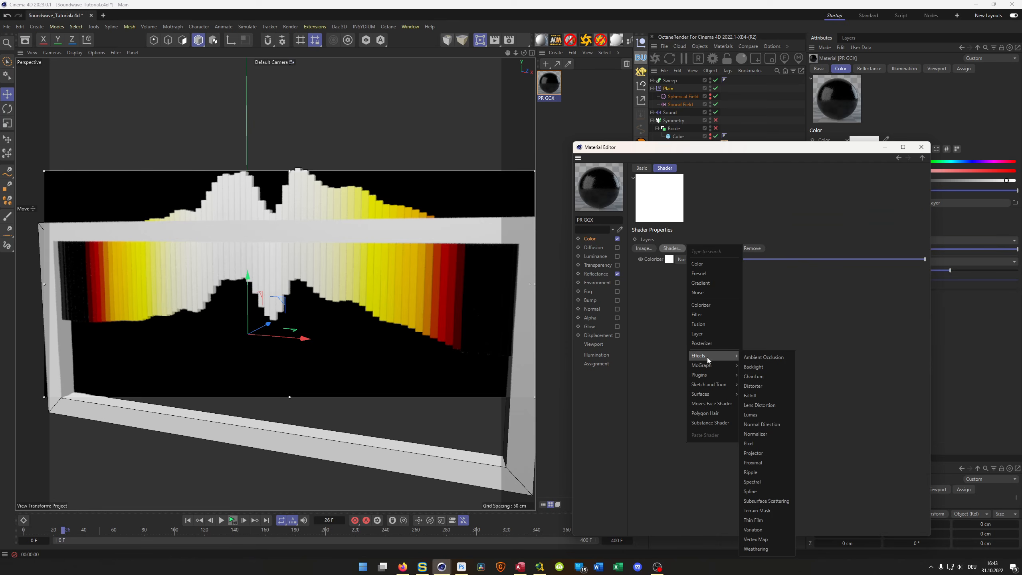
{"action": "mouse_move", "coordinate": [700, 395]}
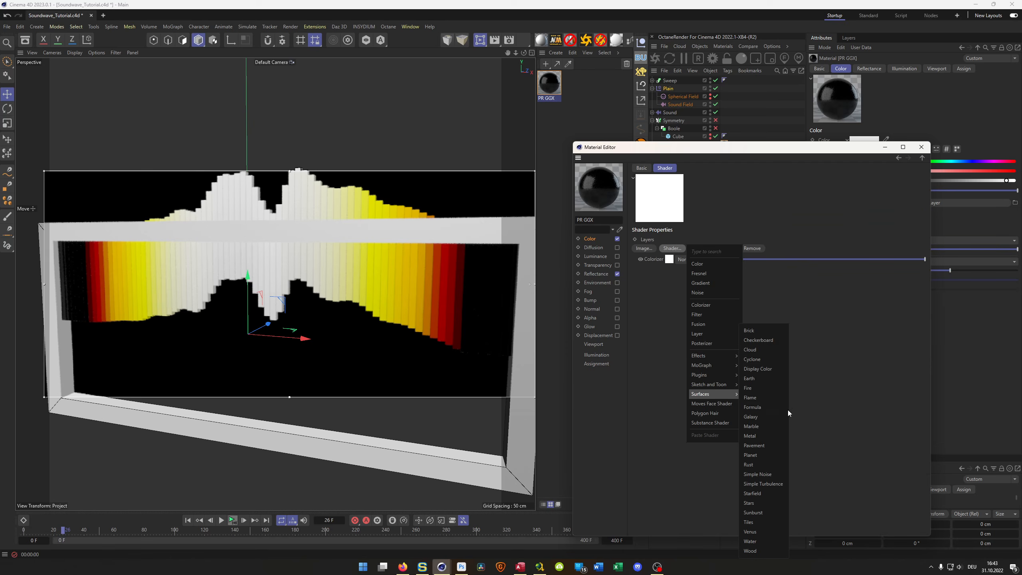
{"action": "left_click", "coordinate": [759, 523]}
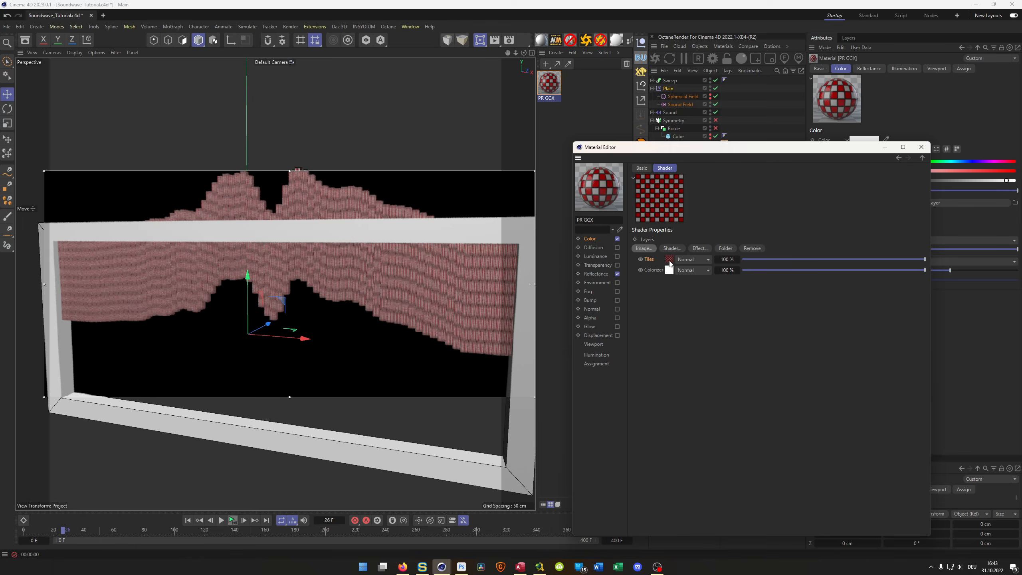
- Change the Tiles shader's pattern to Lines 1 and make Tiles Color 1 and Tiles Color 2 white
{"action": "left_click", "coordinate": [697, 275]}
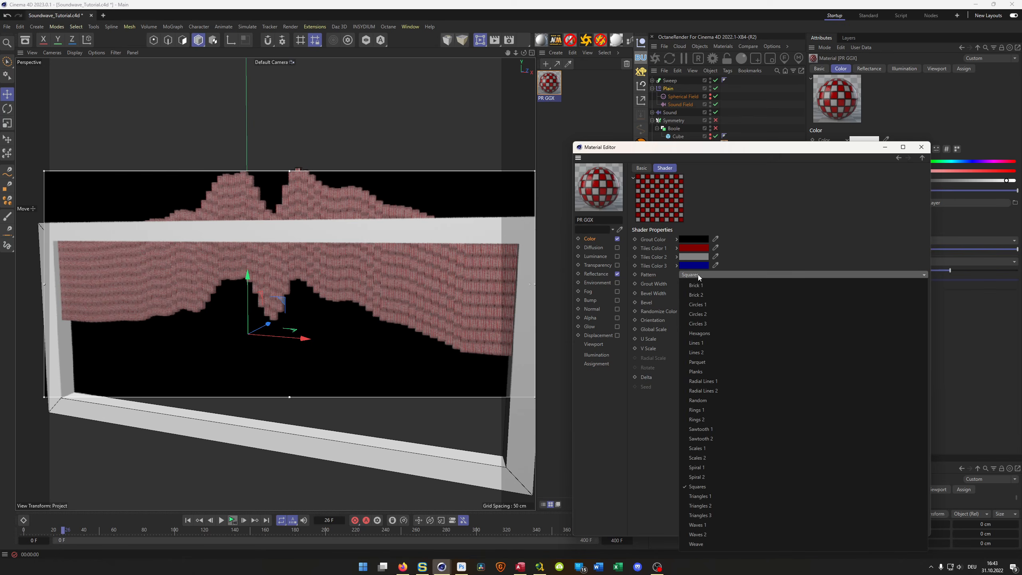
{"action": "left_click", "coordinate": [720, 345]}
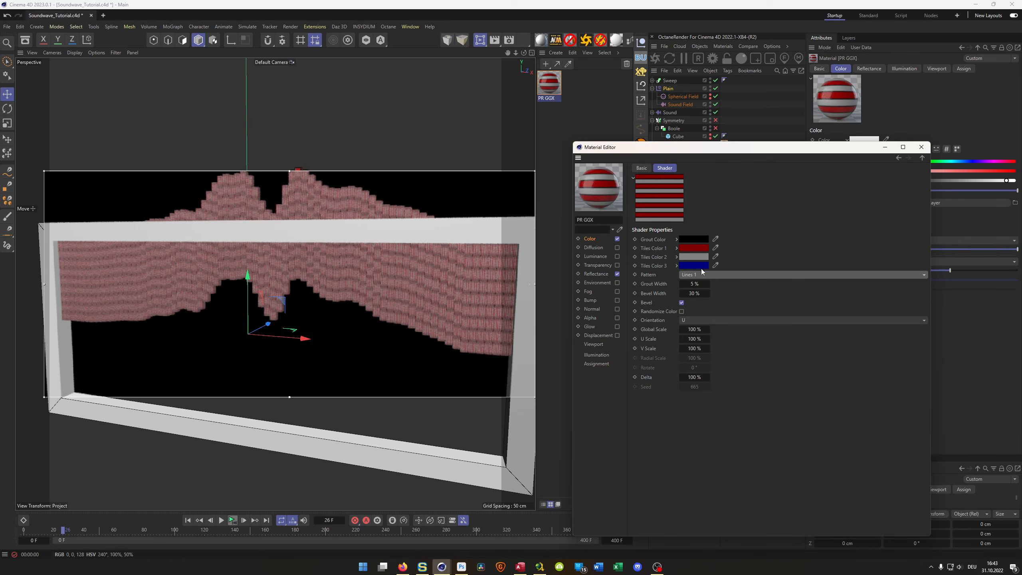
{"action": "left_click", "coordinate": [689, 248]}
{"action": "left_click_drag", "start_coordinate": [622, 295], "coordinate": [613, 288]}
{"action": "left_click", "coordinate": [772, 259]}
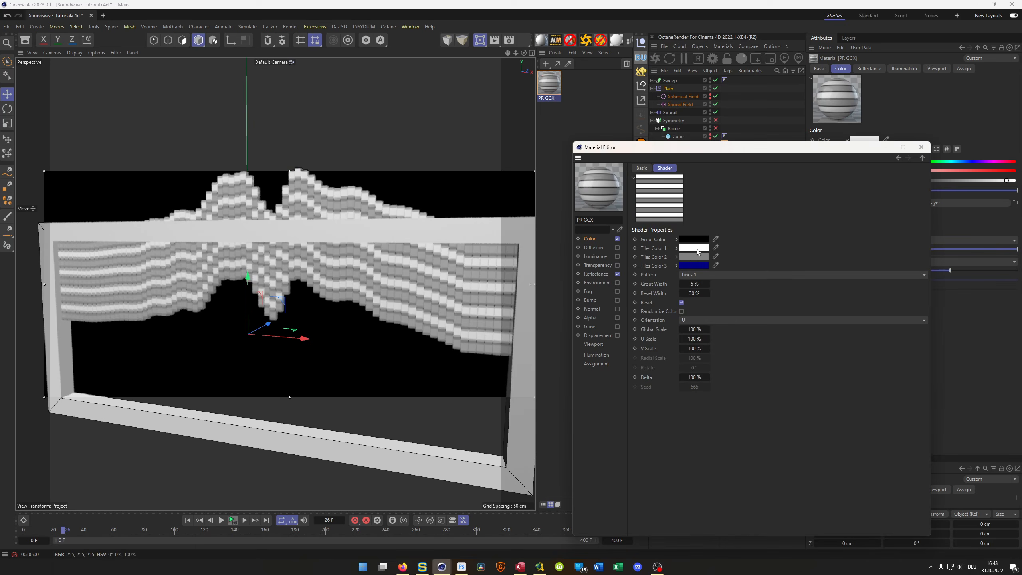
- Set the Tiles shader's bevel width to 1 % and grout width to 2 %, and turn off Bevel
{"action": "double_click", "coordinate": [693, 293]}
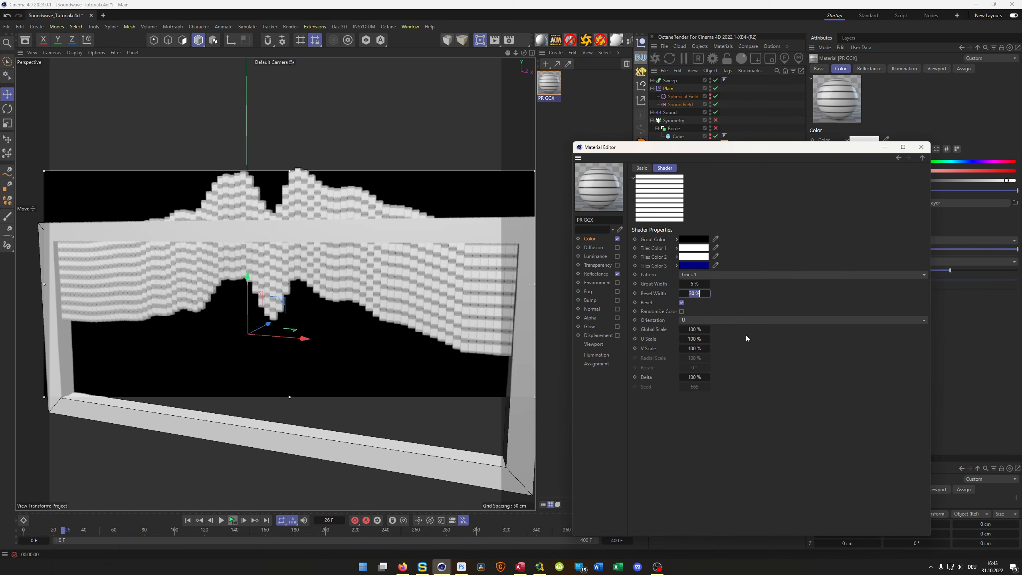
{"action": "type", "text": "10"}
{"action": "key", "text": "Return"}
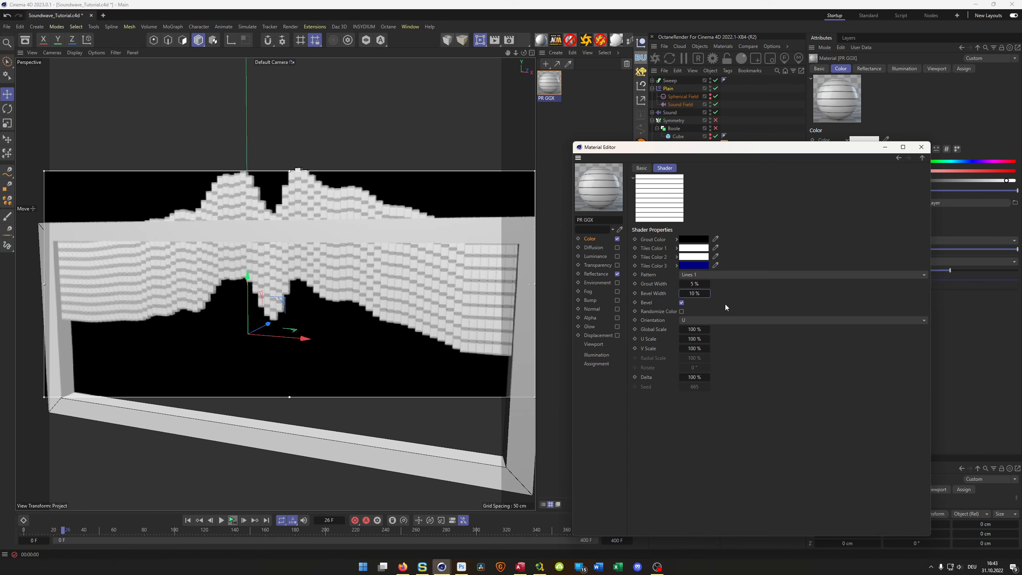
{"action": "double_click", "coordinate": [695, 296]}
{"action": "type", "text": "1"}
{"action": "key", "text": "Return"}
{"action": "double_click", "coordinate": [688, 284]}
{"action": "type", "text": "2"}
{"action": "key", "text": "Return"}
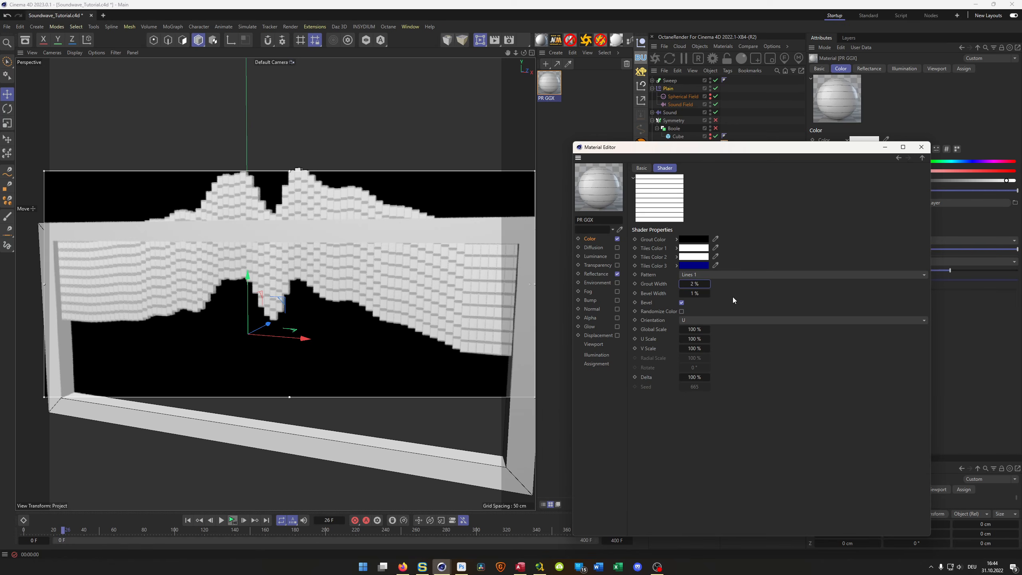
{"action": "left_click", "coordinate": [681, 302]}
- Try the Multiply blend mode on the Tiles layer in the Layer shader, and switch it to Burn
{"action": "left_click", "coordinate": [921, 158]}
{"action": "left_click", "coordinate": [692, 259]}
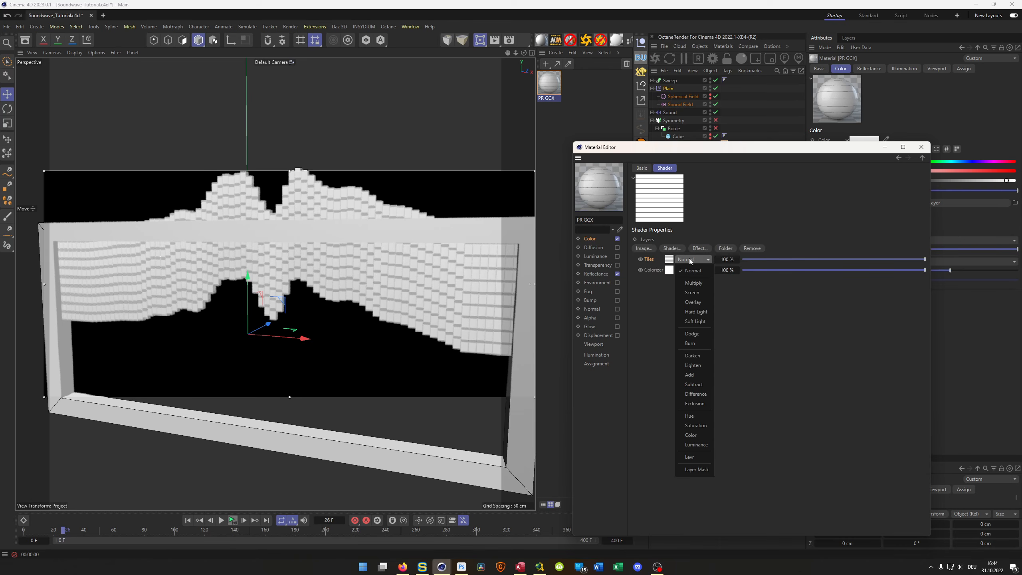
{"action": "left_click", "coordinate": [694, 283]}
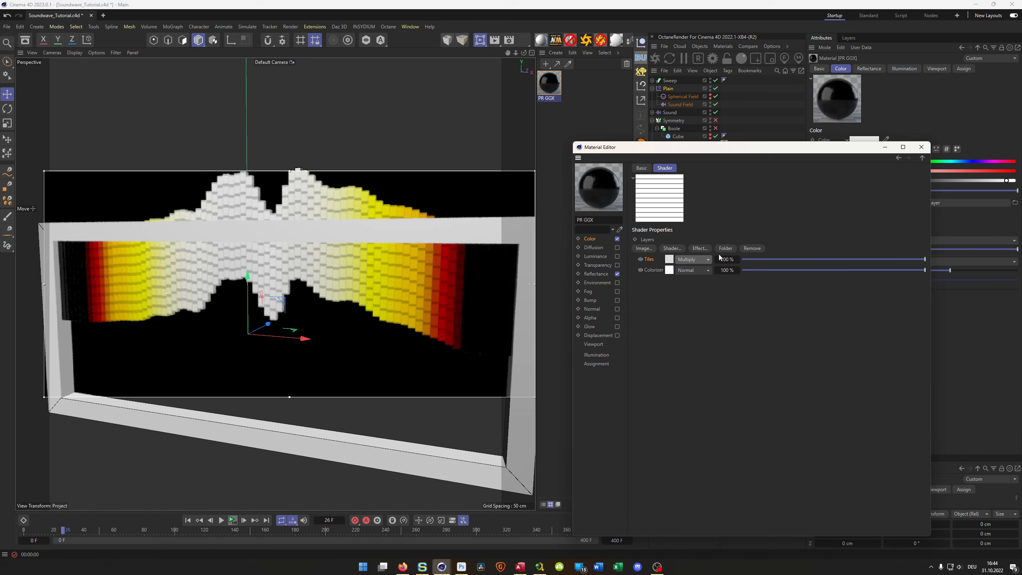
{"action": "left_click", "coordinate": [696, 259]}
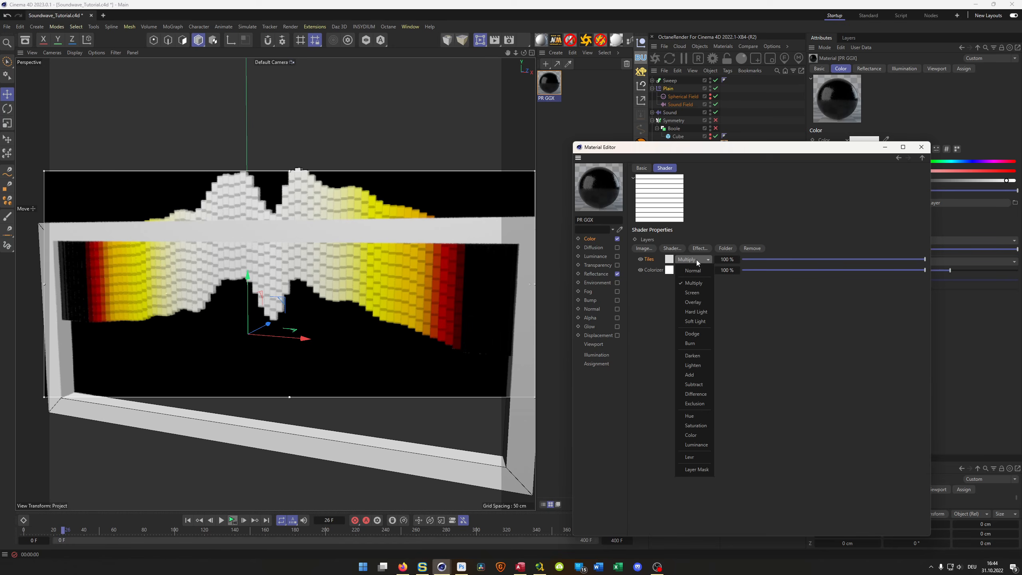
{"action": "left_click", "coordinate": [695, 344]}
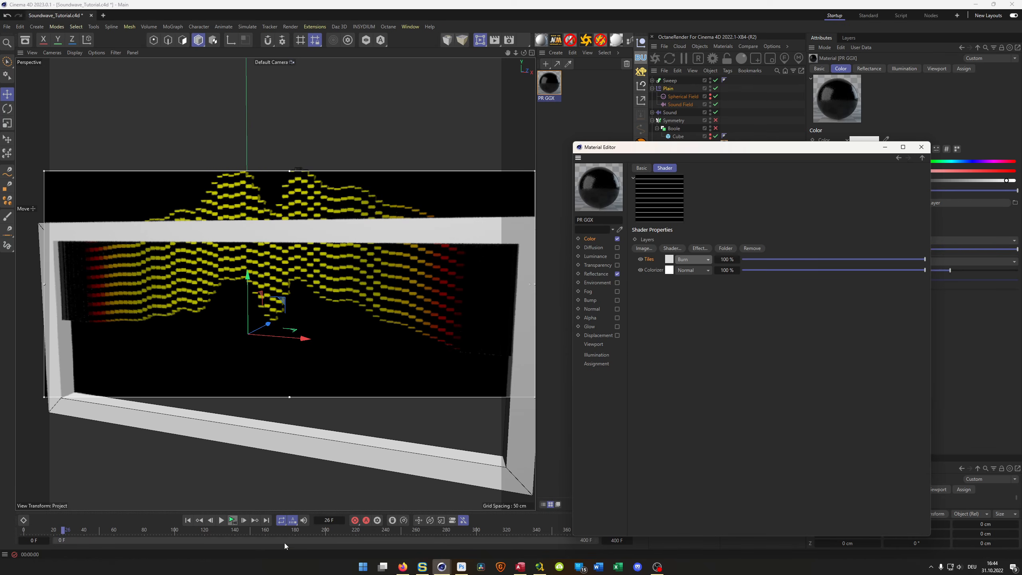
- Play the animation, stop it at frame 48 to check the colored lines, and close the Material Editor
{"action": "left_click", "coordinate": [233, 519]}
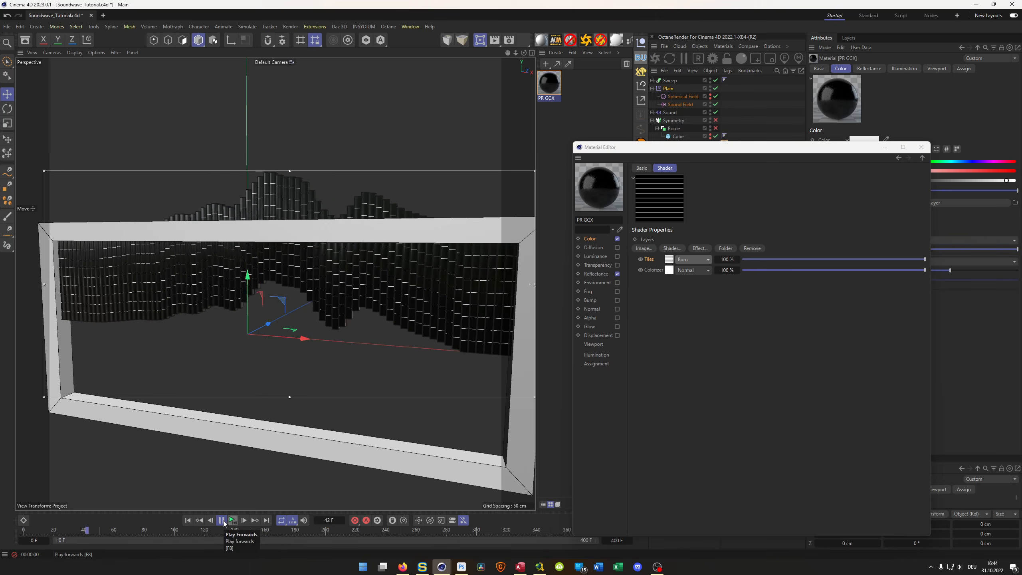
{"action": "left_click", "coordinate": [222, 520]}
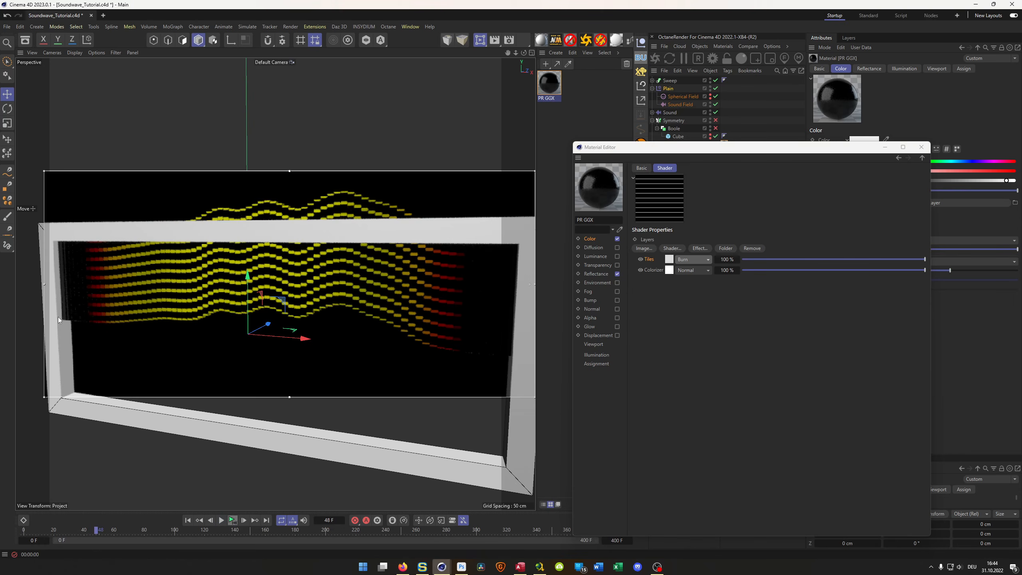
{"action": "mouse_move", "coordinate": [291, 313]}
{"action": "left_mouse_down", "text": "alt"}
{"action": "mouse_move", "coordinate": [249, 313]}
{"action": "mouse_move", "coordinate": [336, 313]}
{"action": "left_mouse_up", "text": "alt"}
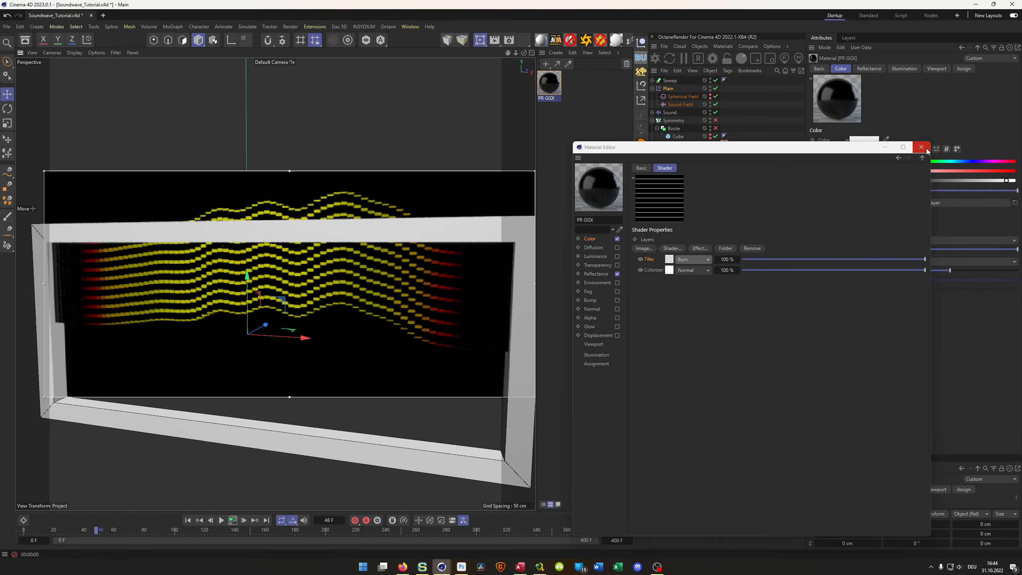
{"action": "left_click", "coordinate": [925, 148]}
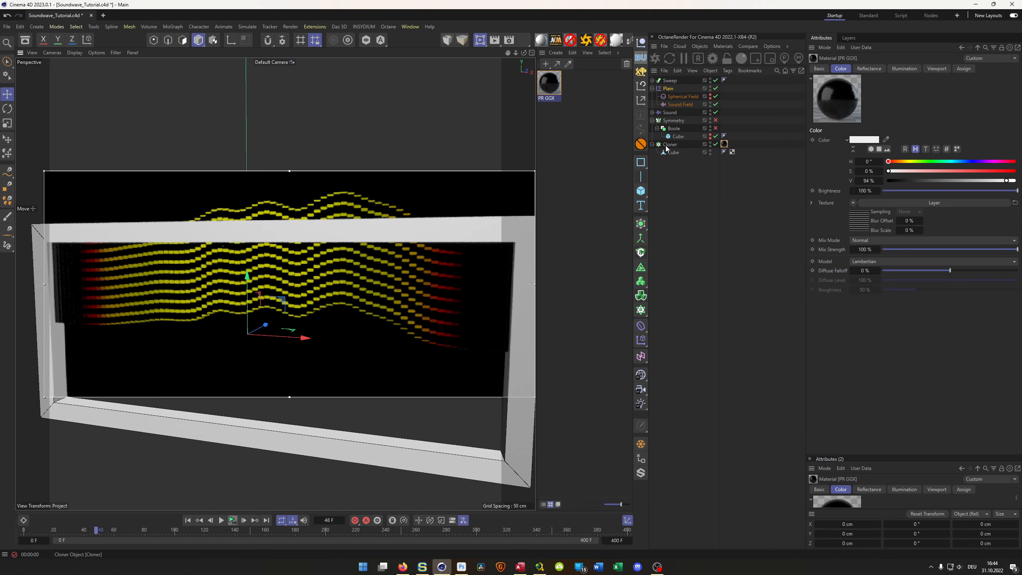
- Move the Cloner into the Boole above its Cube, and enable the Boole and Symmetry generators
{"action": "left_click", "coordinate": [652, 145]}
{"action": "left_click_drag", "start_coordinate": [670, 145], "coordinate": [717, 121]}
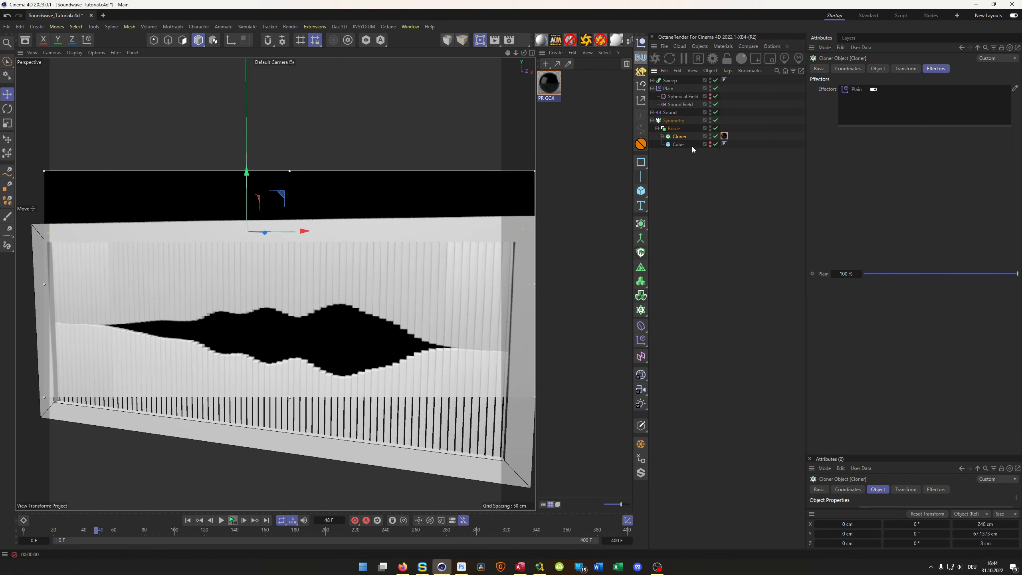
{"action": "left_click", "coordinate": [674, 129]}
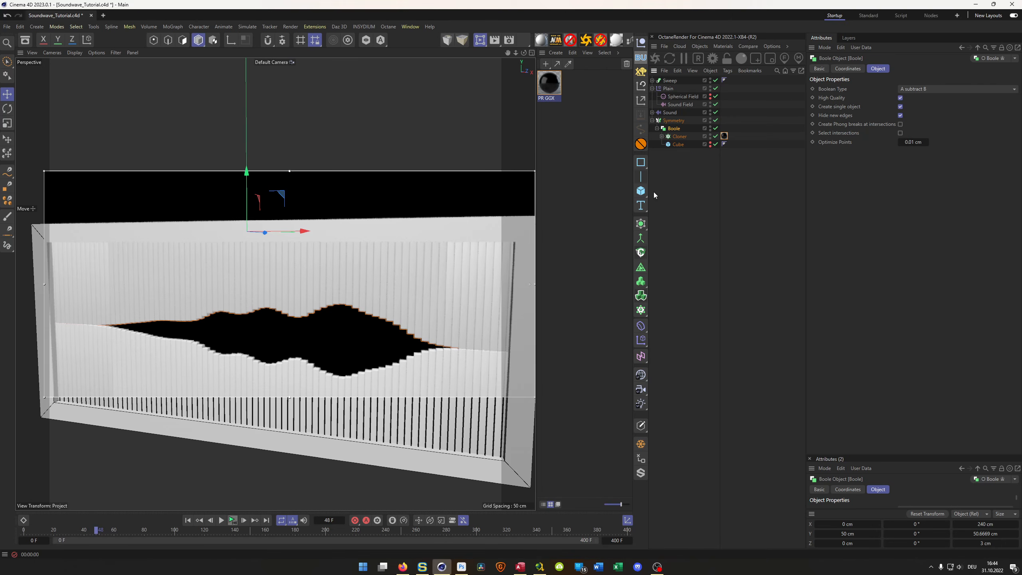
- Expand the Cloner and remove its PR GGX material tag
{"action": "left_click", "coordinate": [661, 136]}
{"action": "left_click_drag", "start_coordinate": [729, 141], "coordinate": [730, 143]}
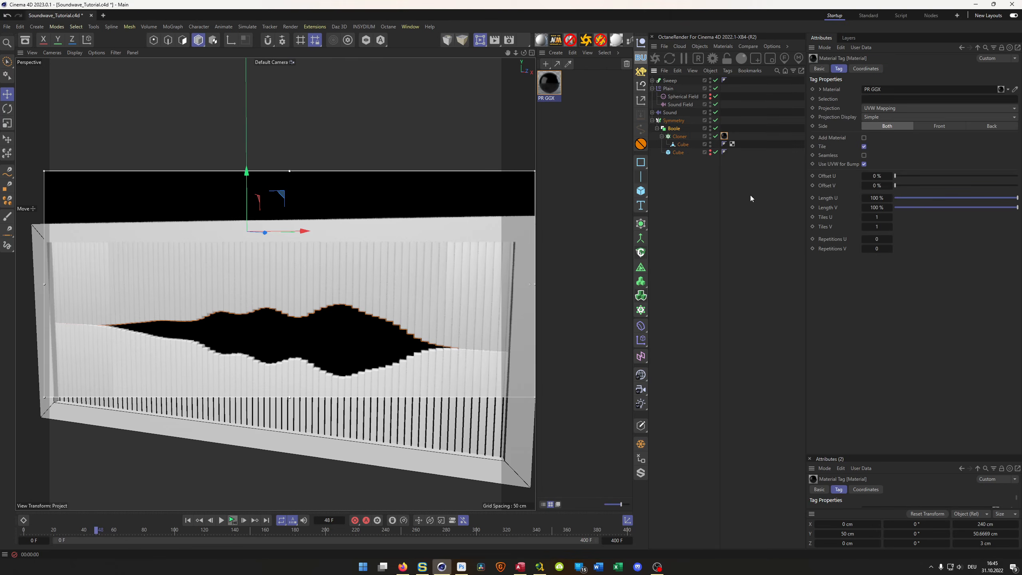
{"action": "left_click", "coordinate": [751, 195]}
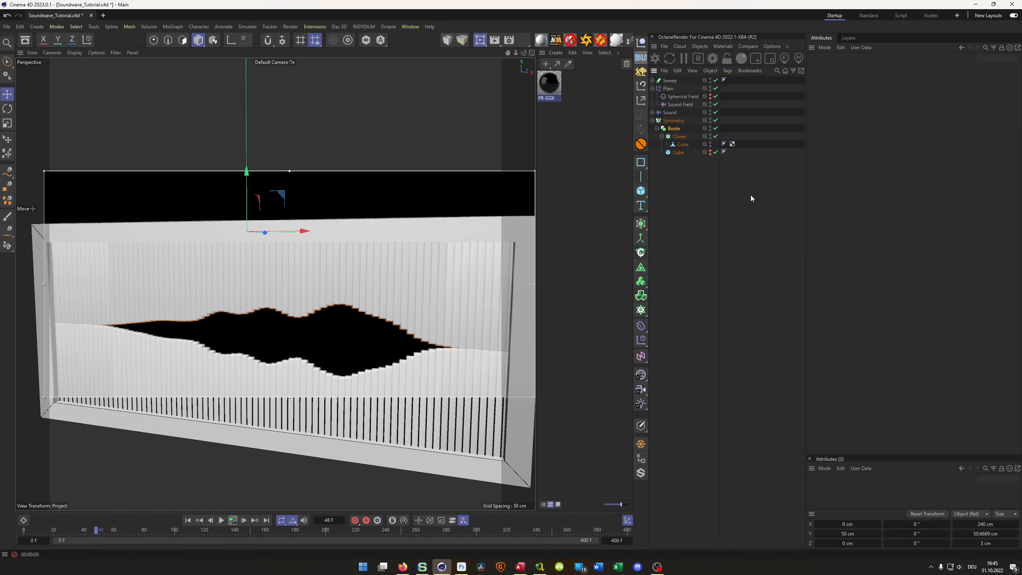
- Duplicate the Cube five times inside the Cloner and set the Cloner's Clones option to Random
{"action": "left_click", "coordinate": [683, 144]}
{"action": "left_click_drag", "start_coordinate": [682, 144], "coordinate": [691, 184], "text": "ctrl"}
{"action": "left_click", "coordinate": [679, 136]}
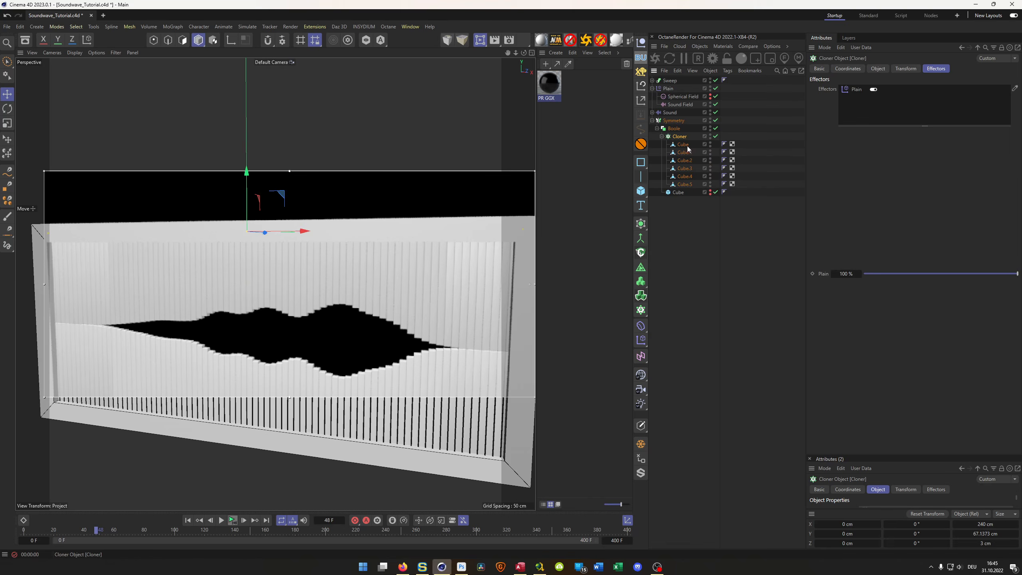
{"action": "left_click", "coordinate": [878, 68]}
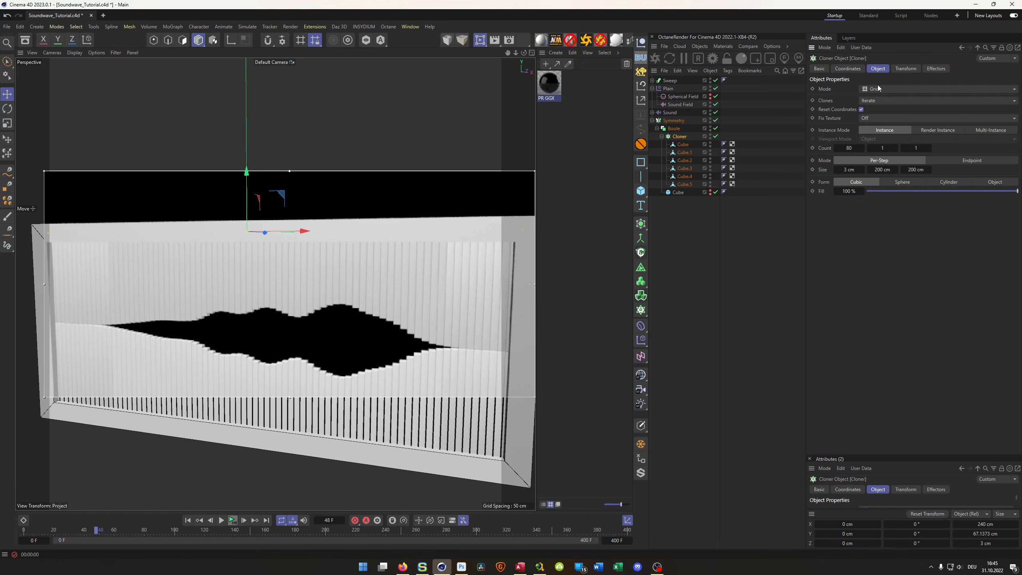
{"action": "left_click", "coordinate": [874, 103]}
{"action": "left_click", "coordinate": [892, 118]}
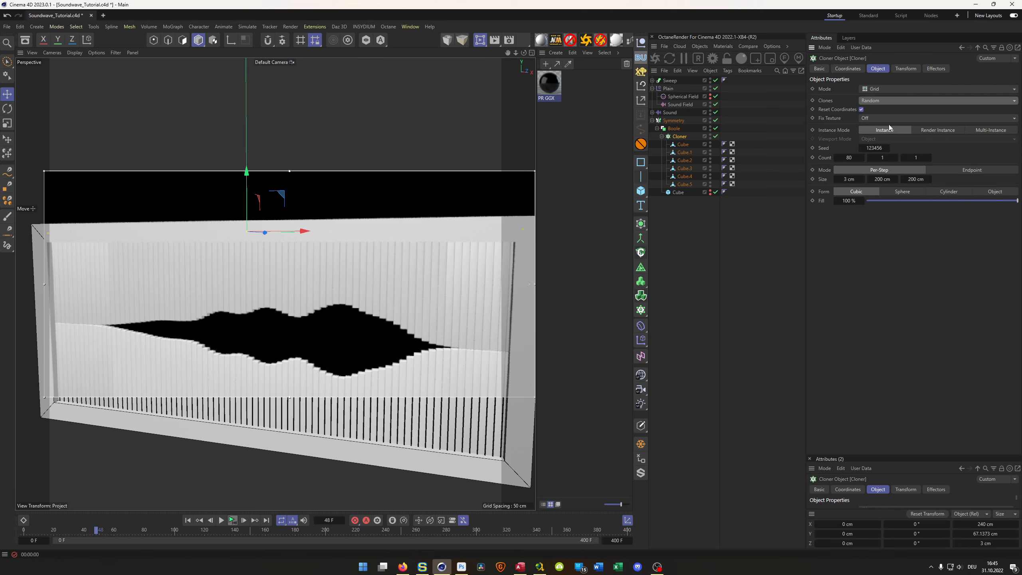
- Create a new PR GGX material with color H 36°, S 100%, V 32% and assign it to the first Cube in the Cloner
{"action": "double_click", "coordinate": [549, 83]}
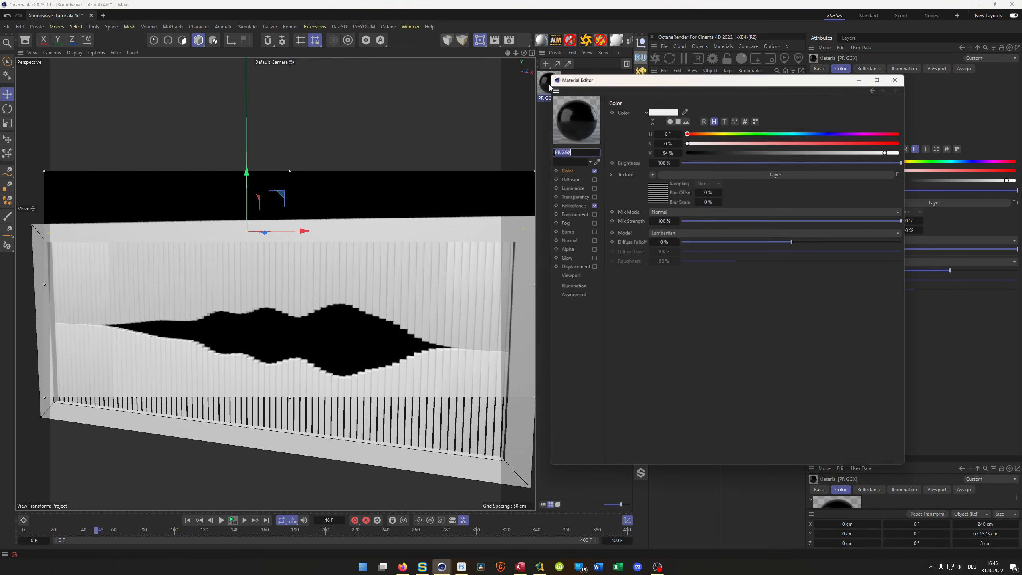
{"action": "left_click", "coordinate": [896, 78]}
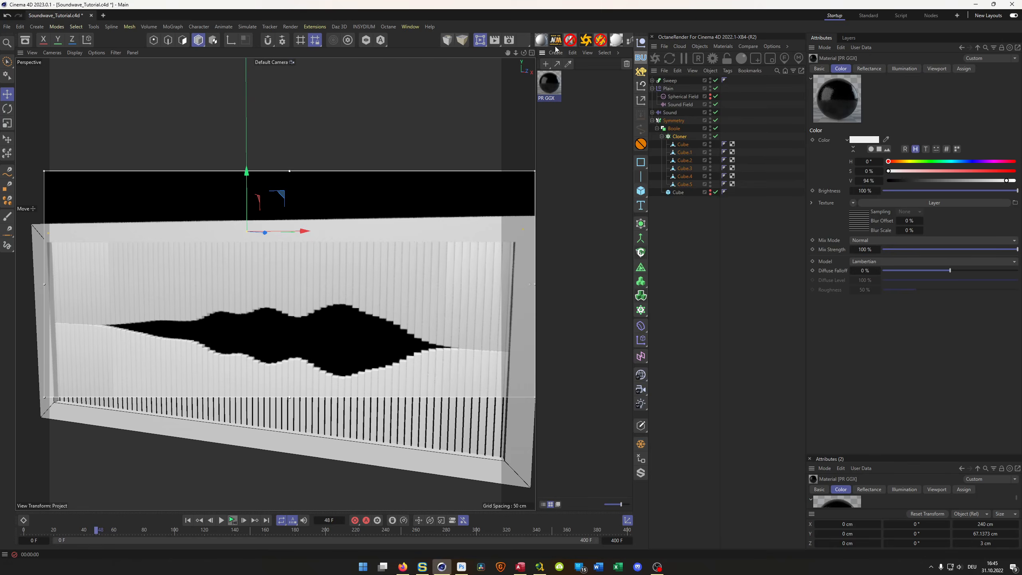
{"action": "left_click", "coordinate": [542, 41]}
{"action": "double_click", "coordinate": [549, 84]}
{"action": "left_click_drag", "start_coordinate": [612, 81], "coordinate": [598, 129]}
{"action": "left_click", "coordinate": [696, 180]}
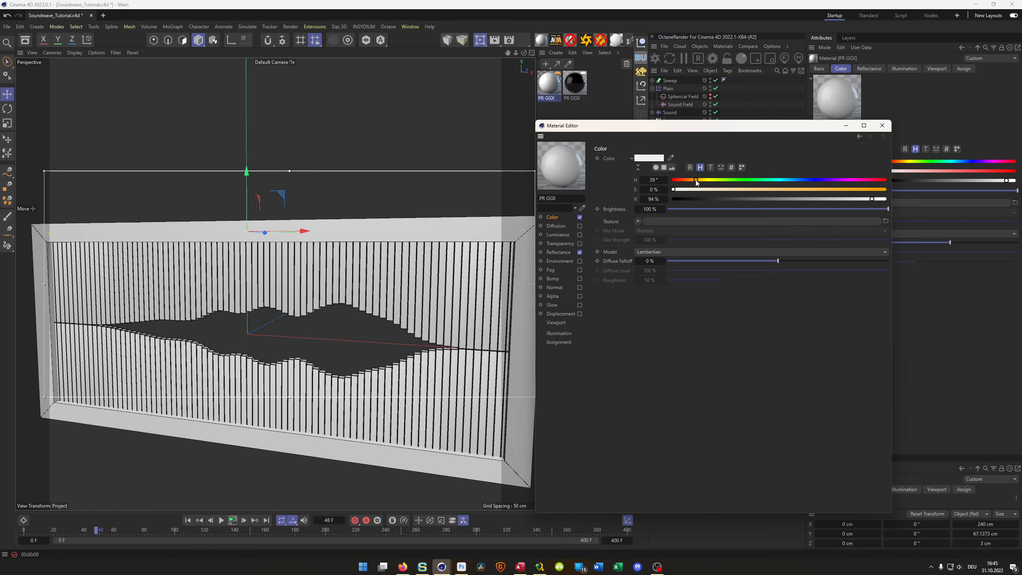
{"action": "left_click_drag", "start_coordinate": [696, 180], "coordinate": [694, 180]}
{"action": "left_click", "coordinate": [884, 190]}
{"action": "left_click", "coordinate": [740, 198]}
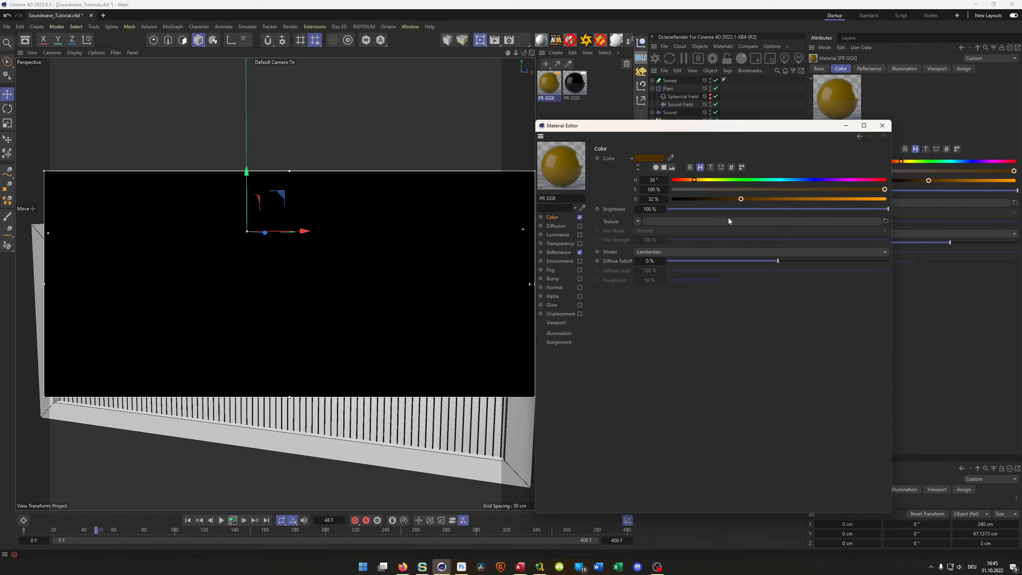
{"action": "left_click", "coordinate": [882, 125]}
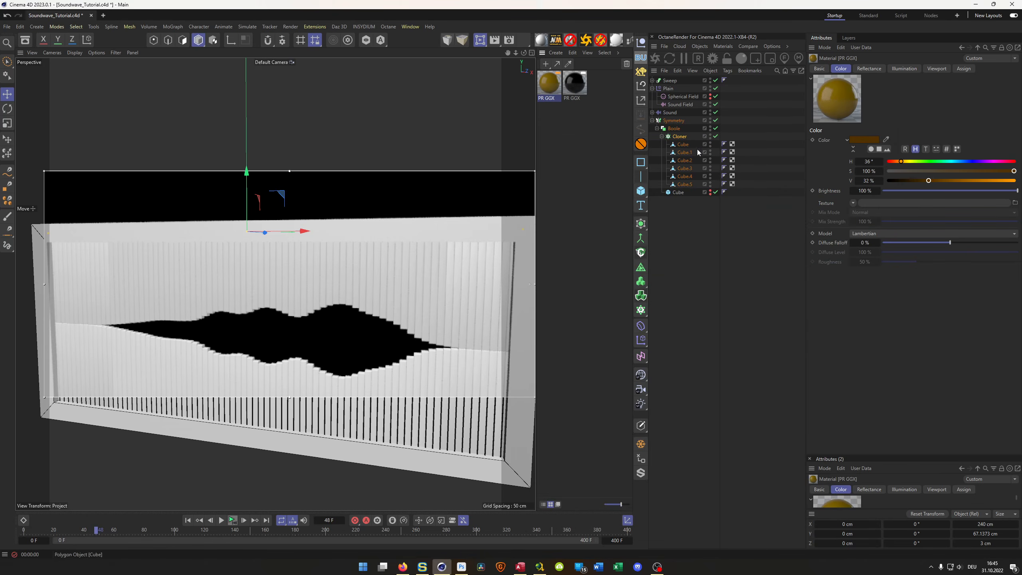
{"action": "left_click_drag", "start_coordinate": [626, 160], "coordinate": [684, 144]}
- Duplicate the orange material, set the copy's color value V to 26%, and assign it to Cube.1
{"action": "left_click_drag", "start_coordinate": [549, 84], "coordinate": [578, 126]}
{"action": "left_click", "coordinate": [580, 136]}
{"action": "double_click", "coordinate": [600, 85]}
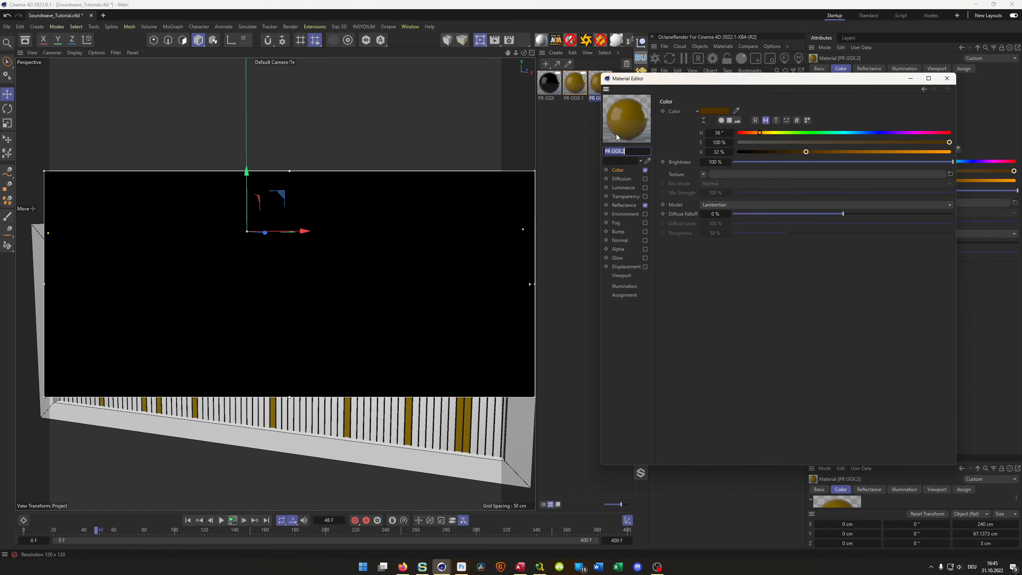
{"action": "left_click_drag", "start_coordinate": [806, 152], "coordinate": [793, 152]}
{"action": "left_click_drag", "start_coordinate": [849, 85], "coordinate": [592, 183]}
{"action": "left_click_drag", "start_coordinate": [611, 85], "coordinate": [692, 154]}
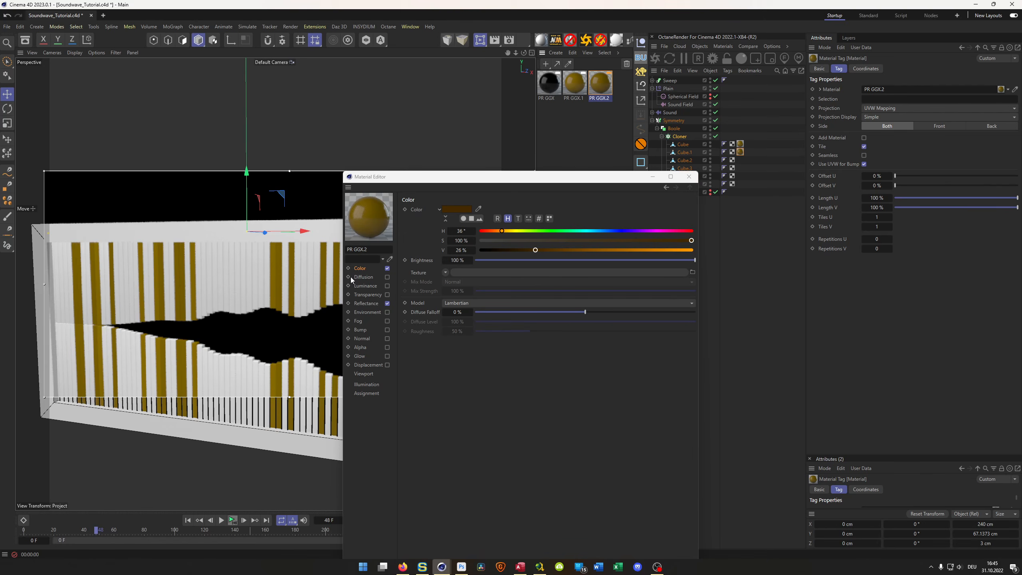
- Duplicate PR GGX.2, set the copy's color value V to 42%, assign it to Cube.2, and close the Material Editor
{"action": "left_click_drag", "start_coordinate": [606, 87], "coordinate": [580, 123], "text": "ctrl"}
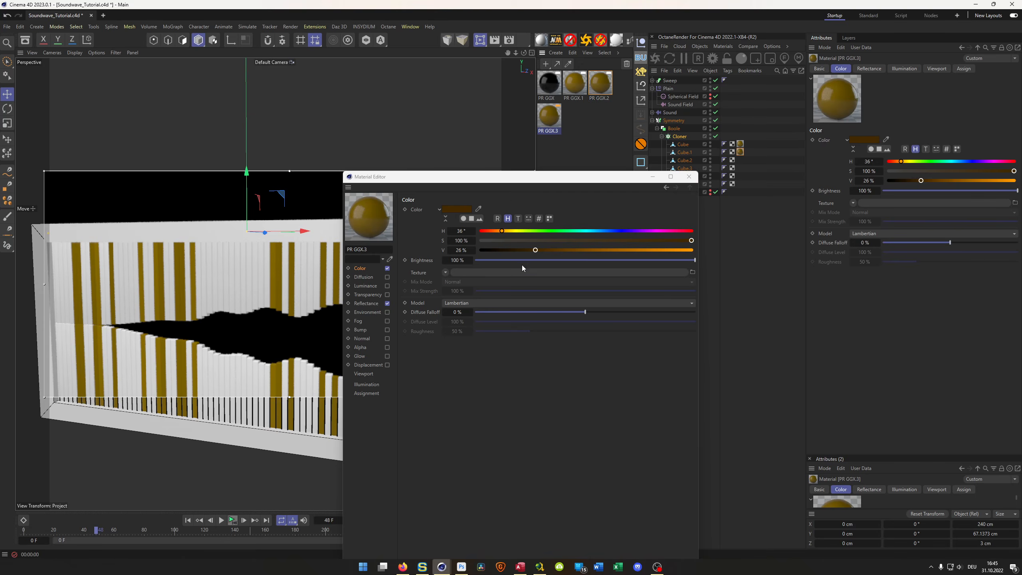
{"action": "left_click", "coordinate": [559, 250]}
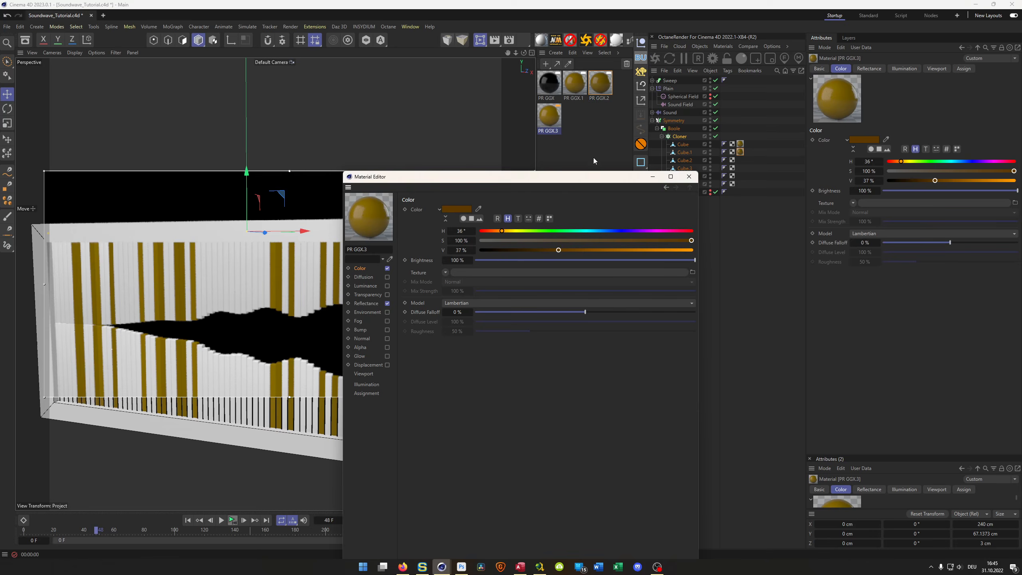
{"action": "left_click", "coordinate": [568, 250]}
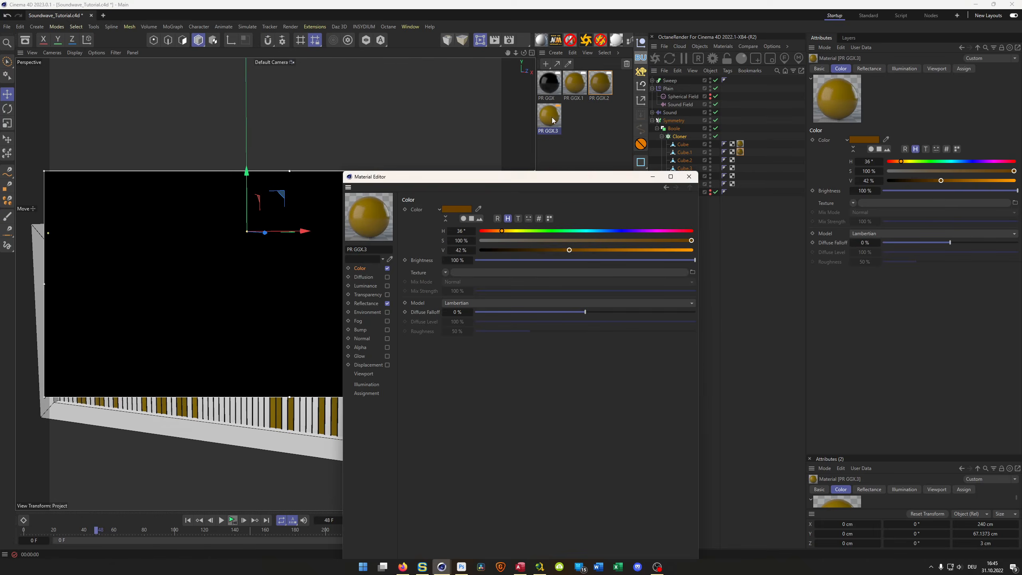
{"action": "left_click_drag", "start_coordinate": [548, 120], "coordinate": [687, 161]}
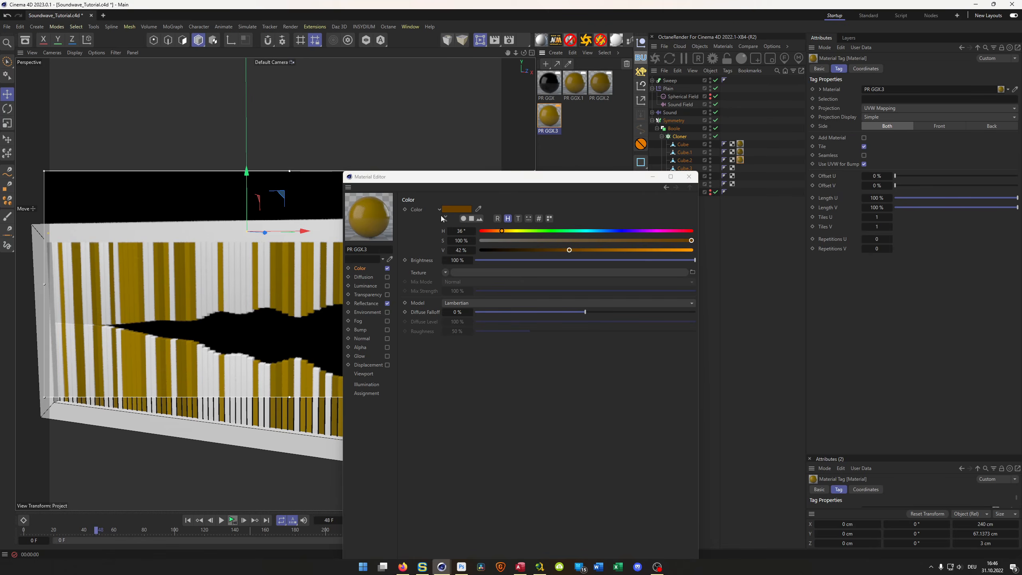
{"action": "left_click_drag", "start_coordinate": [513, 182], "coordinate": [747, 197]}
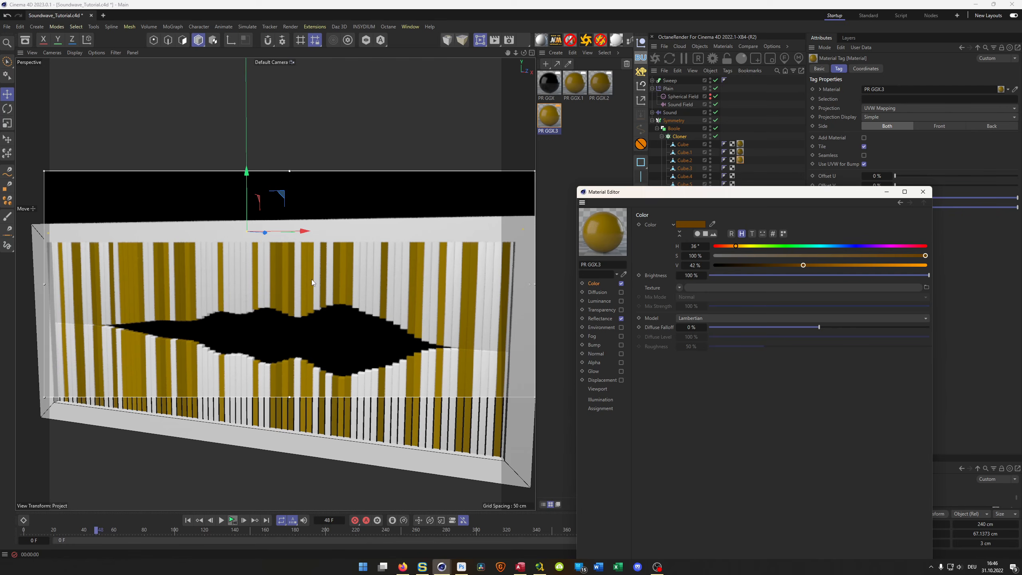
{"action": "left_click", "coordinate": [922, 192]}
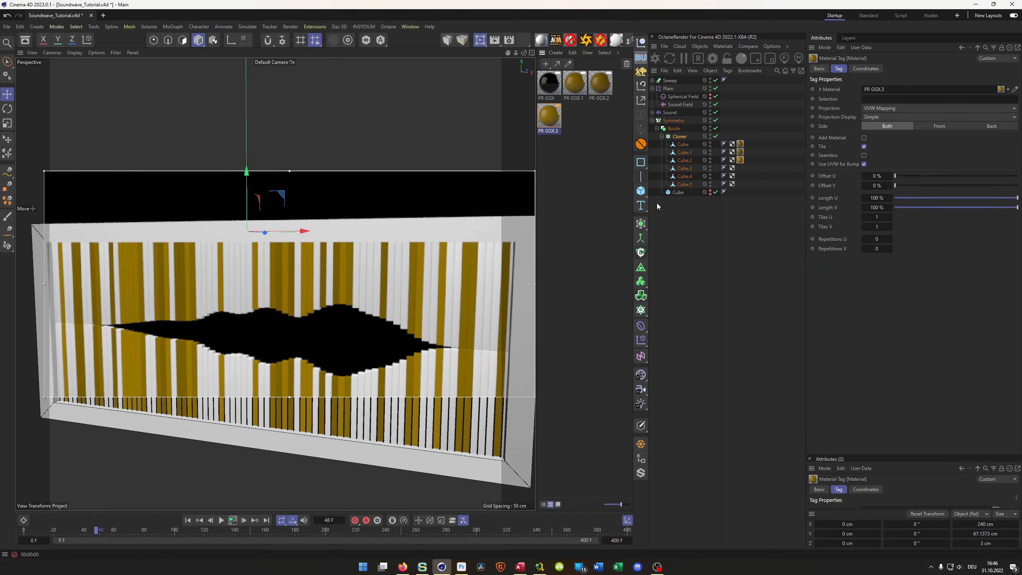
- Delete the duplicate cubes Cube.1 through Cube.5 from the Cloner
{"action": "left_click", "coordinate": [684, 154]}
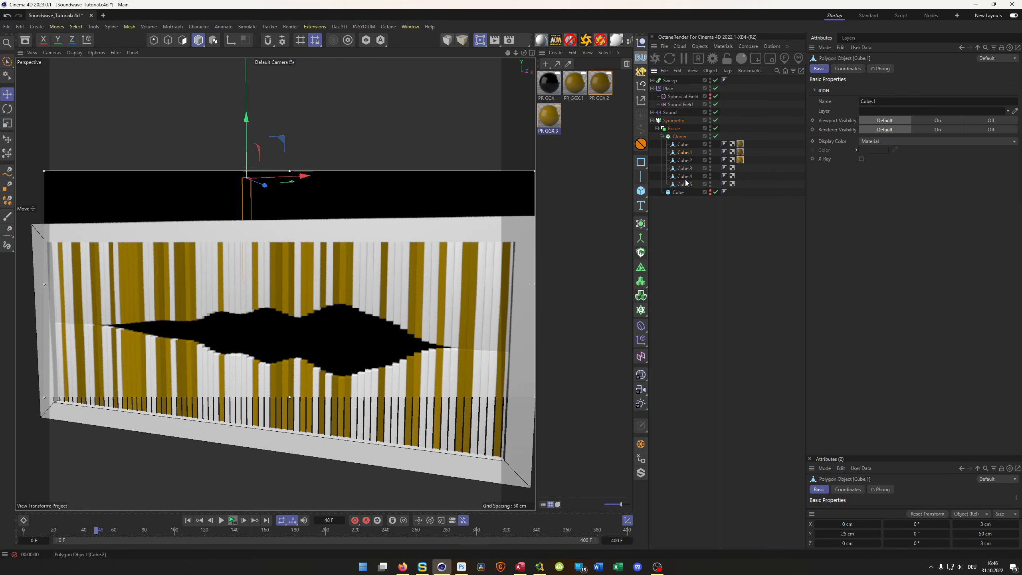
{"action": "left_click", "coordinate": [688, 185], "text": "shift"}
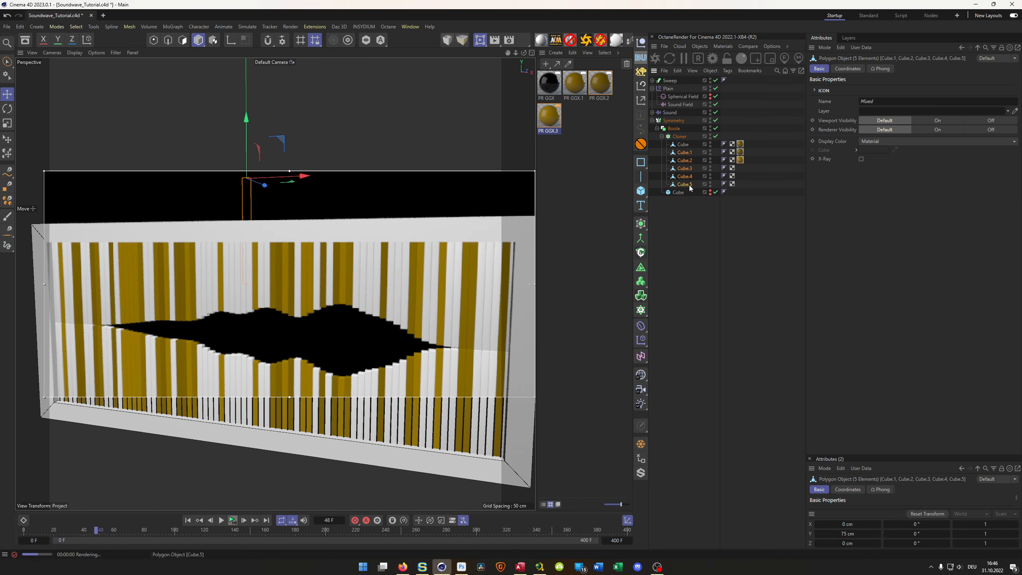
{"action": "key", "text": "Delete"}
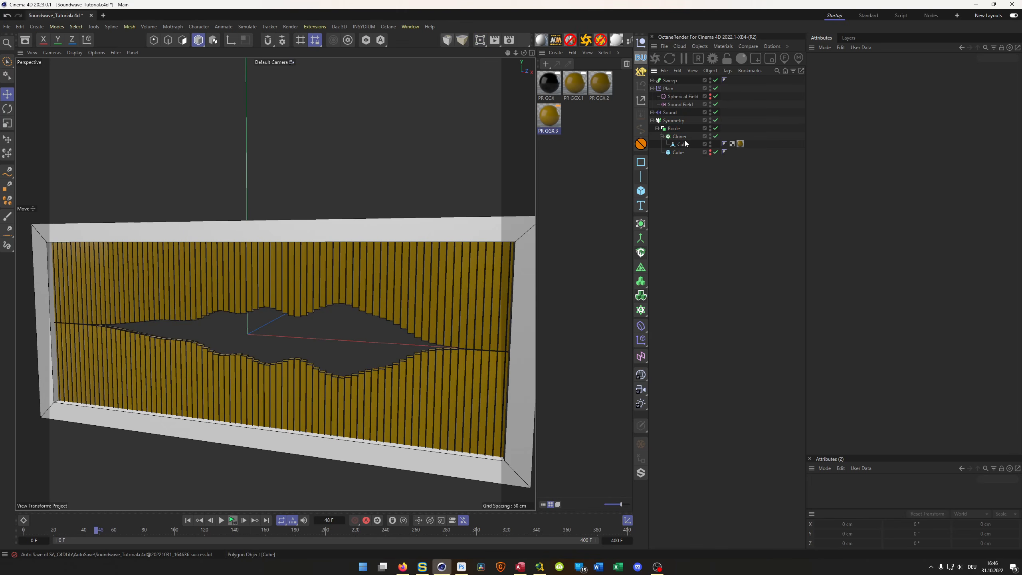
- Disable the Cloner, Boole and Symmetry generators and hide the Sweep to isolate the single bar
{"action": "left_click_drag", "start_coordinate": [715, 136], "coordinate": [715, 120]}
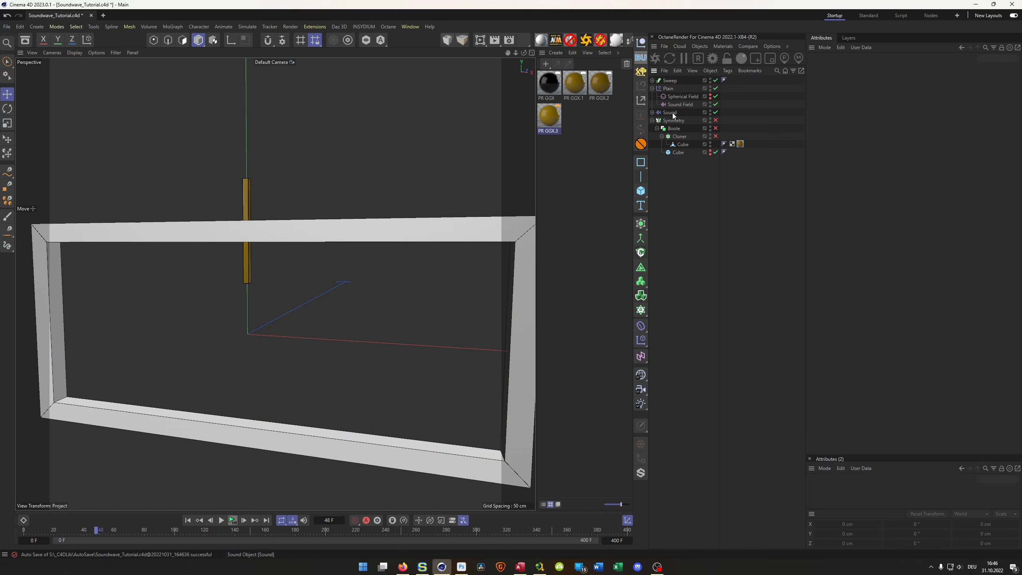
{"action": "left_click", "coordinate": [712, 80]}
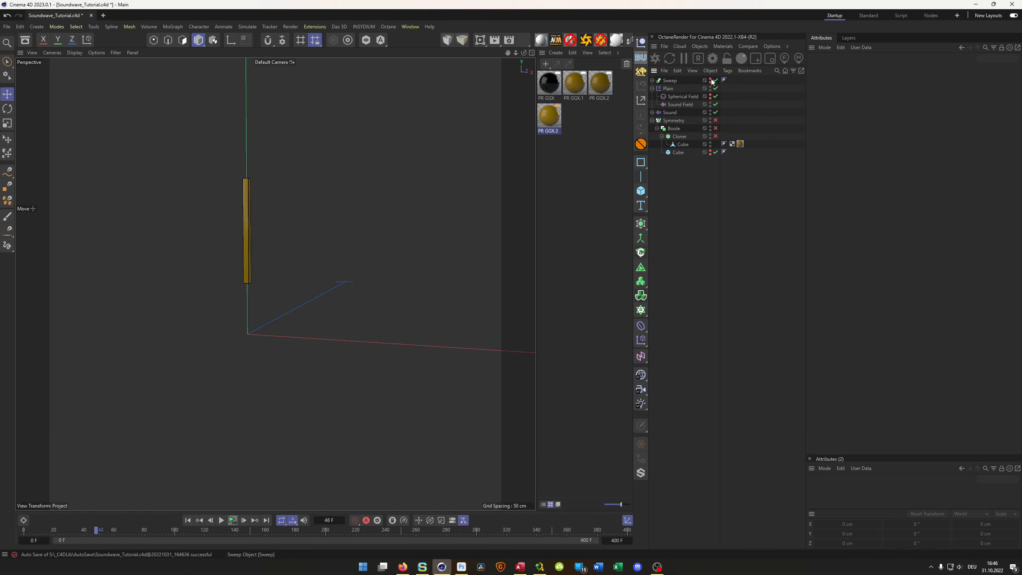
{"action": "scroll", "coordinate": [255, 243], "scroll_direction": "up", "scroll_amount": 5}
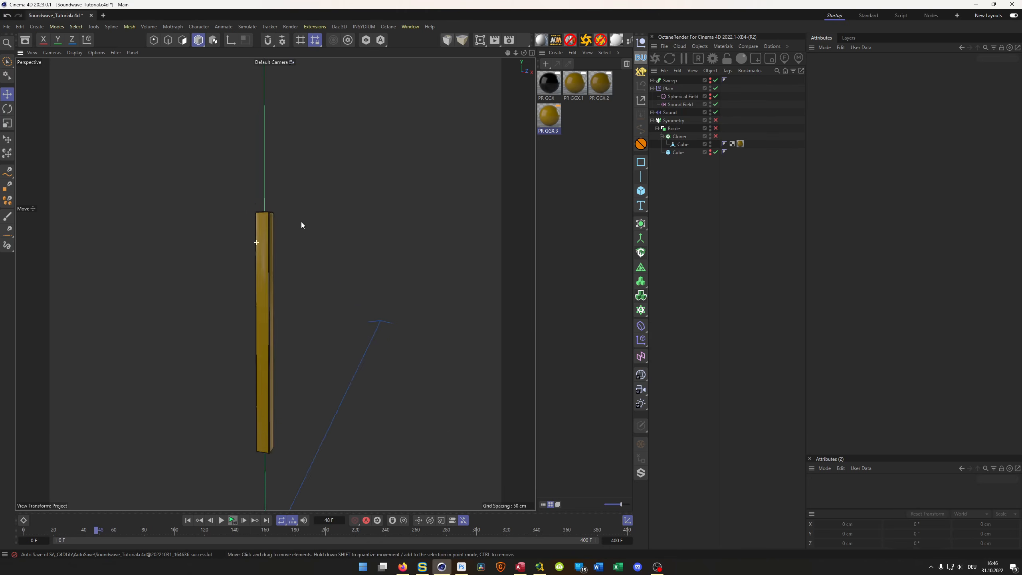
{"action": "scroll", "coordinate": [290, 226], "scroll_direction": "up", "scroll_amount": 1}
- Select the ring of long vertical edges on the Cloner's Cube with Ring Selection in edge mode
{"action": "left_click", "coordinate": [678, 153]}
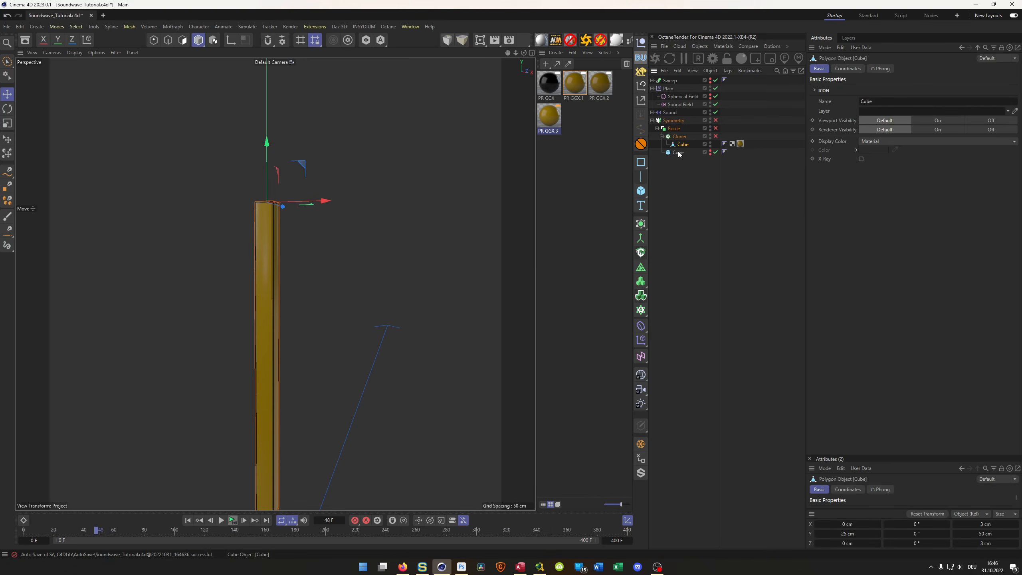
{"action": "key", "text": "Return"}
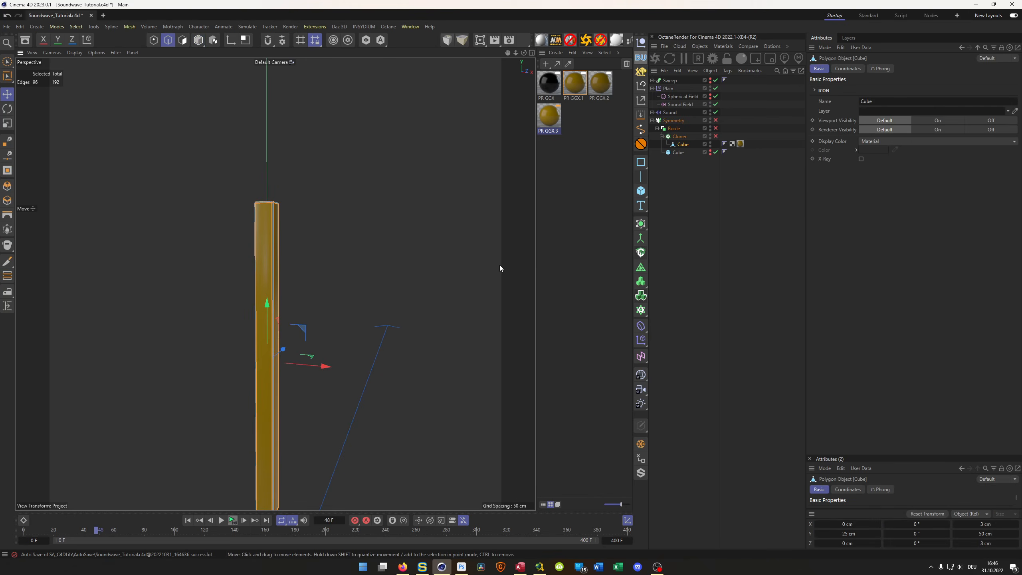
{"action": "left_click_drag", "start_coordinate": [269, 246], "coordinate": [289, 225], "text": "alt"}
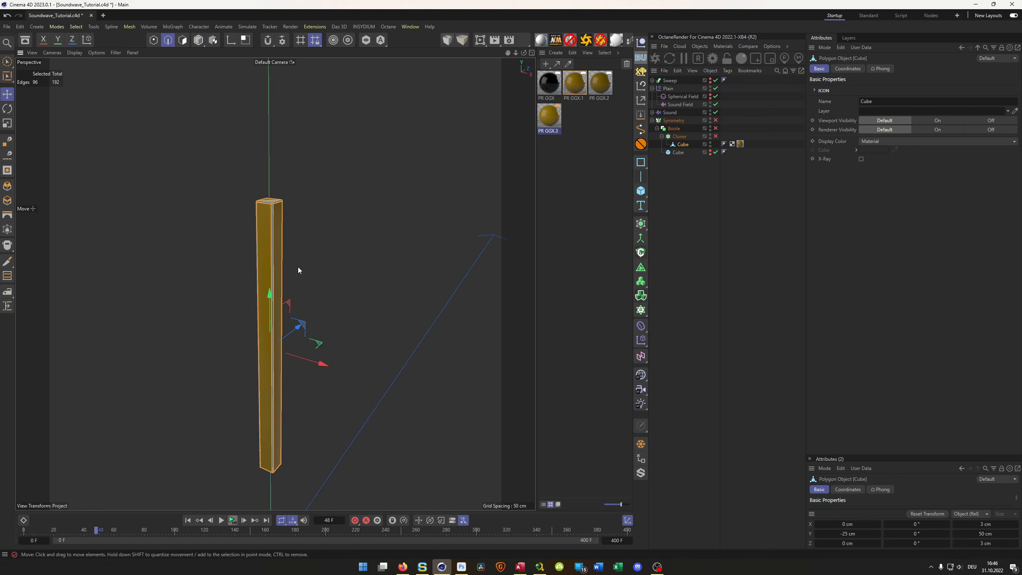
{"action": "key", "text": "u"}
{"action": "key", "text": "b"}
{"action": "left_click", "coordinate": [274, 269]}
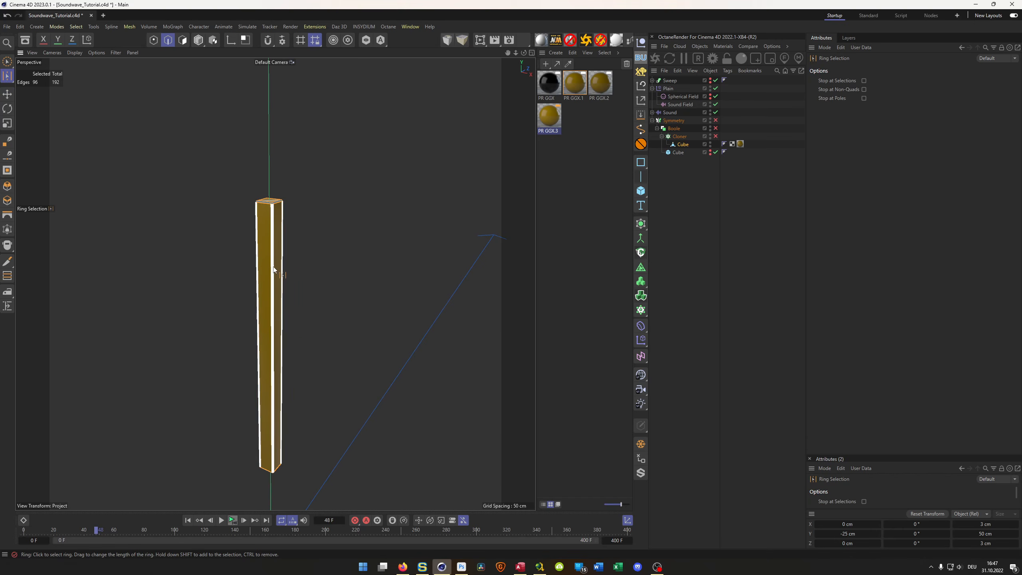
{"action": "scroll", "coordinate": [285, 217], "scroll_direction": "up", "scroll_amount": 5}
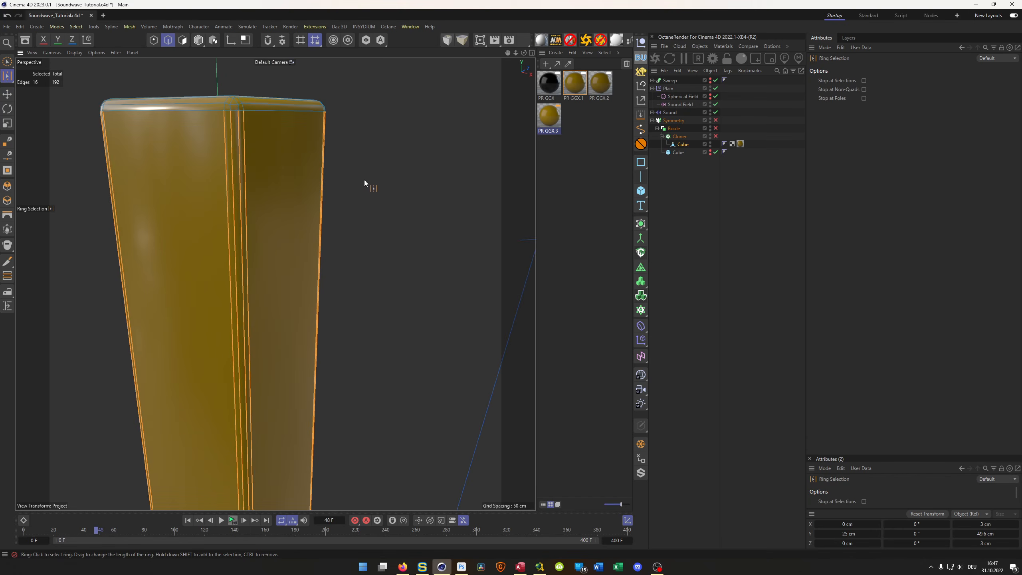
{"action": "scroll", "coordinate": [277, 202], "scroll_direction": "down", "scroll_amount": 6}
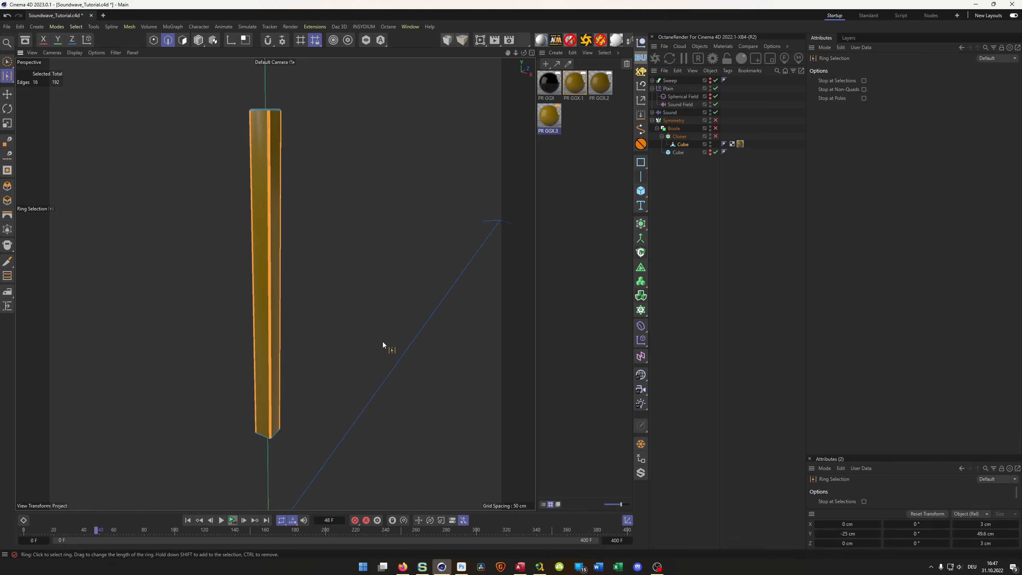
- Cut the selected vertical edges with seven evenly spaced horizontal cuts along the bar
{"action": "key", "text": "m"}
{"action": "key", "text": "m"}
{"action": "key", "text": "m"}
{"action": "key", "text": "m"}
- Select the seven new horizontal edge loops on the bar with Loop Selection
{"action": "scroll", "coordinate": [285, 161], "scroll_direction": "up", "scroll_amount": 2}
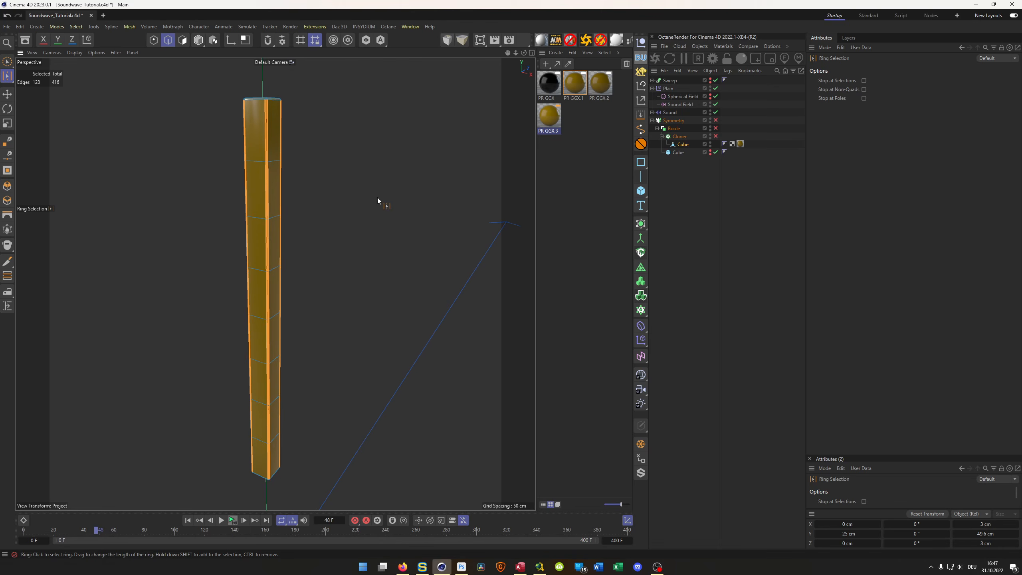
{"action": "key", "text": "u"}
{"action": "key", "text": "l"}
{"action": "left_click", "coordinate": [259, 162]}
{"action": "left_click", "coordinate": [255, 214], "text": "shift"}
{"action": "left_click", "coordinate": [257, 269], "text": "shift"}
{"action": "left_click", "coordinate": [259, 314], "text": "shift"}
{"action": "left_click", "coordinate": [261, 362], "text": "shift"}
{"action": "left_click", "coordinate": [262, 403], "text": "shift"}
{"action": "left_click", "coordinate": [260, 437], "text": "shift"}
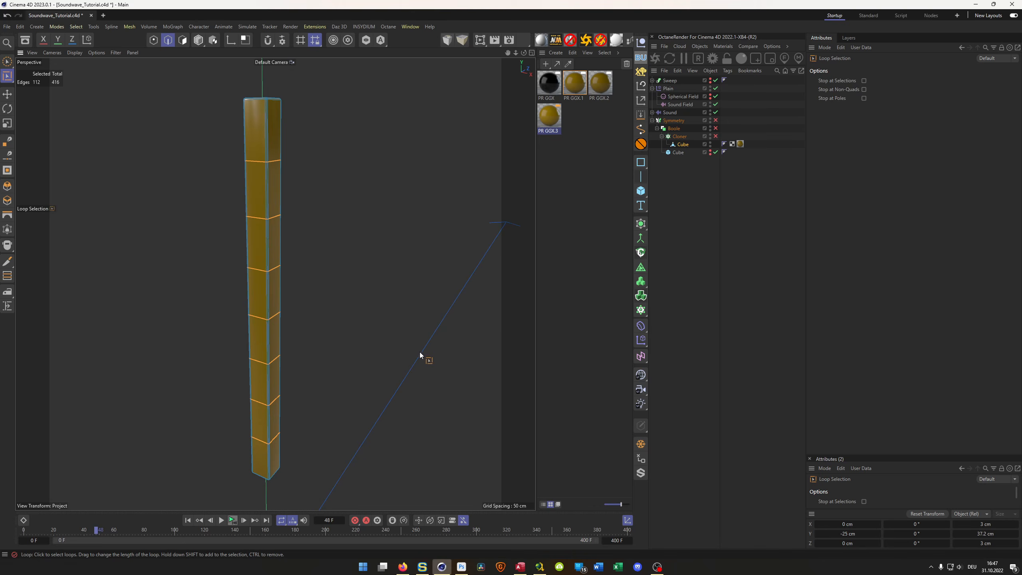
- Bevel the selected edge loops in Chamfer mode with an offset of about 0.44 cm
{"action": "key", "text": "m"}
{"action": "key", "text": "s"}
{"action": "mouse_move", "coordinate": [417, 351]}
{"action": "left_mouse_down"}
{"action": "mouse_move", "coordinate": [434, 351]}
{"action": "mouse_move", "coordinate": [407, 353]}
{"action": "left_mouse_up"}
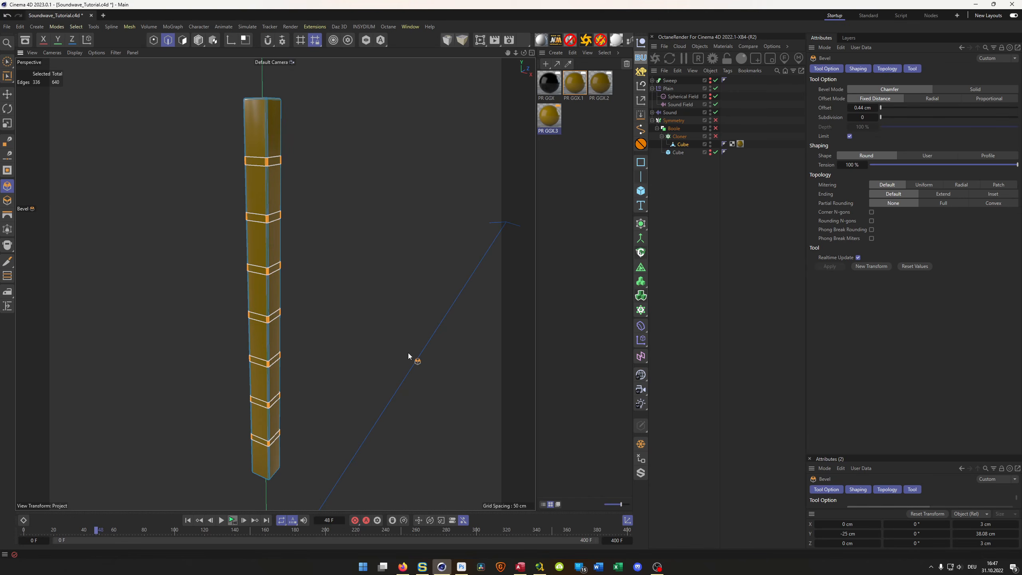
- Extrude the narrow polygon bands inward by about -0.27 cm to form grooves around the bar
{"action": "left_click", "coordinate": [183, 40]}
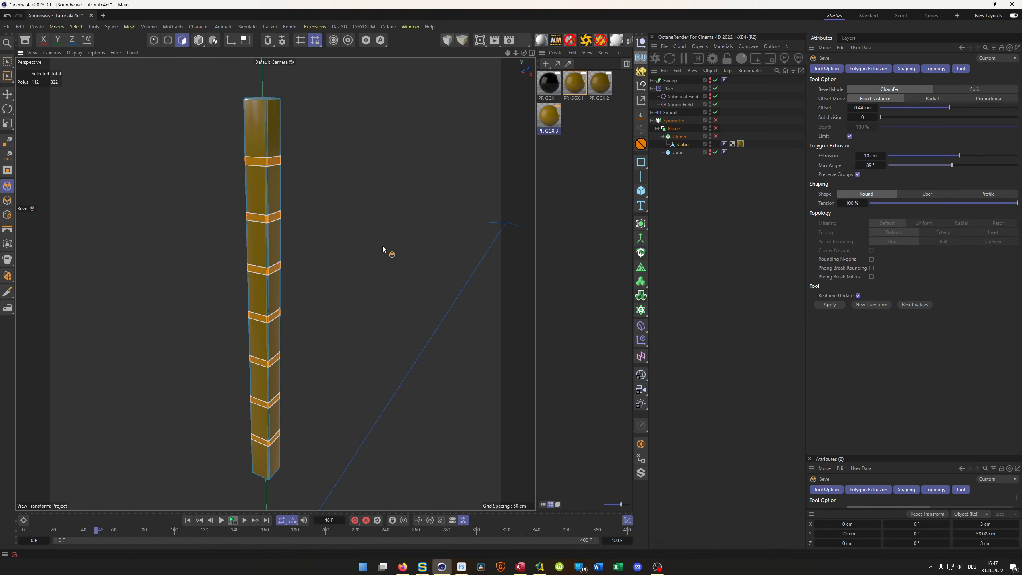
{"action": "key", "text": "d"}
{"action": "left_click_drag", "start_coordinate": [403, 197], "coordinate": [401, 198]}
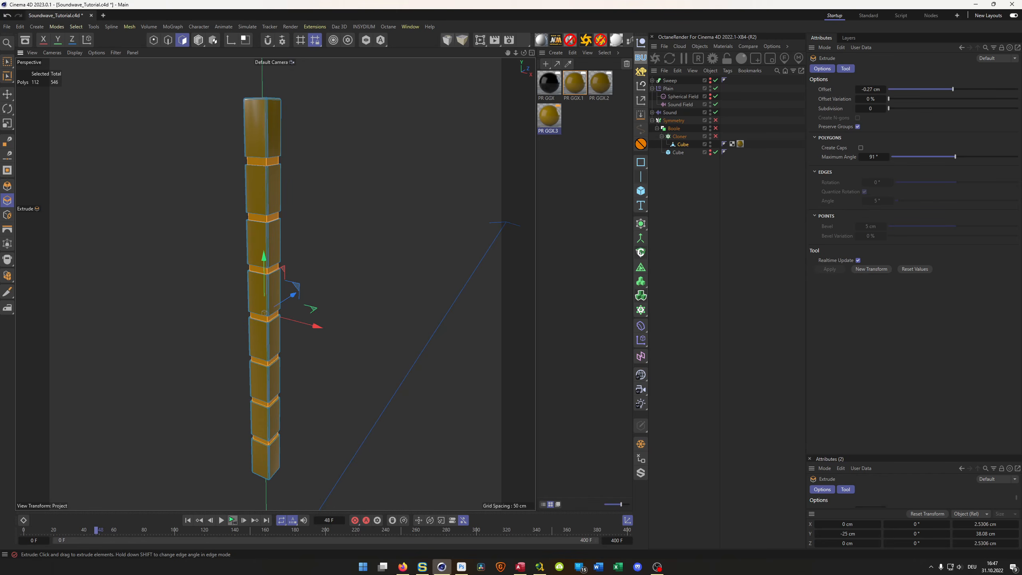
- Return to model mode and examine the grooves and their corner geometry up close
{"action": "right_click_drag", "start_coordinate": [260, 190], "coordinate": [327, 166], "text": "alt"}
{"action": "mouse_move", "coordinate": [283, 211]}
{"action": "left_mouse_down", "text": "alt"}
{"action": "mouse_move", "coordinate": [336, 222]}
{"action": "mouse_move", "coordinate": [289, 198]}
{"action": "left_mouse_up", "text": "alt"}
{"action": "right_click_drag", "start_coordinate": [286, 198], "coordinate": [244, 214], "text": "alt"}
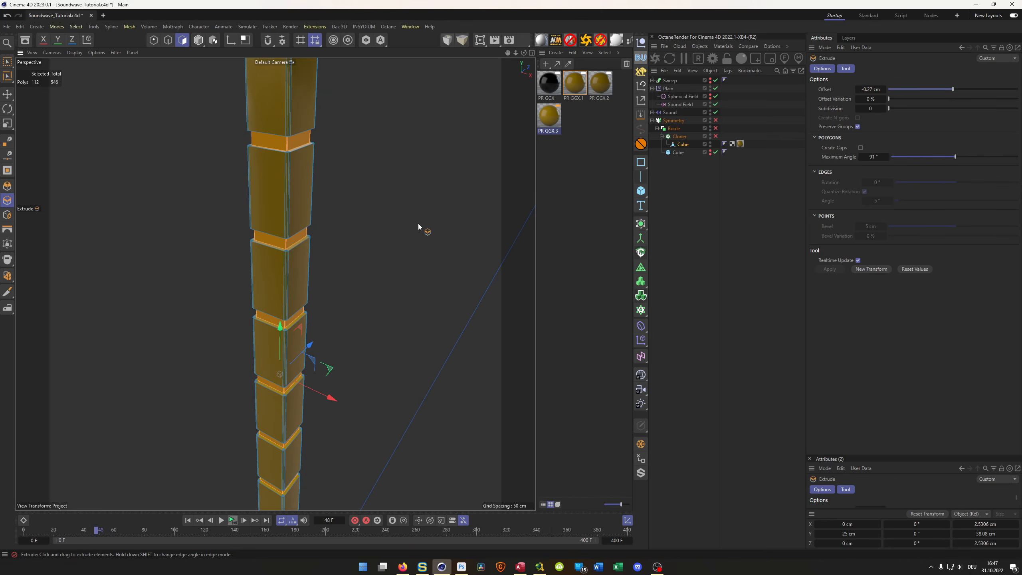
{"action": "key", "text": "Return"}
{"action": "right_click_drag", "start_coordinate": [285, 235], "coordinate": [348, 188], "text": "alt"}
{"action": "left_click_drag", "start_coordinate": [305, 279], "coordinate": [287, 310], "text": "alt"}
{"action": "right_click_drag", "start_coordinate": [287, 311], "coordinate": [332, 302], "text": "alt"}
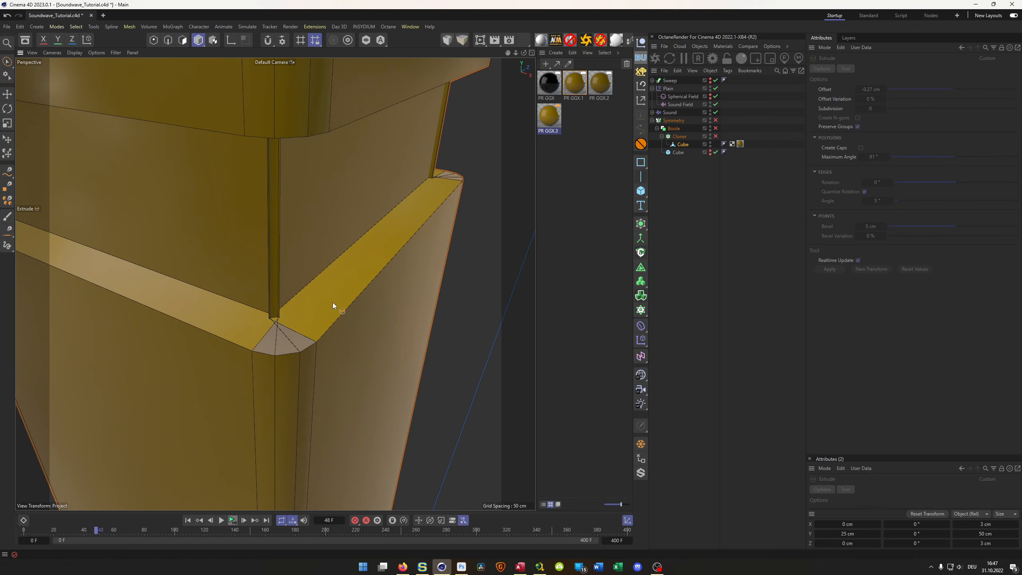
- Undo the last groove extrusion and extrude the narrow polygon bands inward by -0.18 cm instead
{"action": "key", "text": "ctrl+z"}
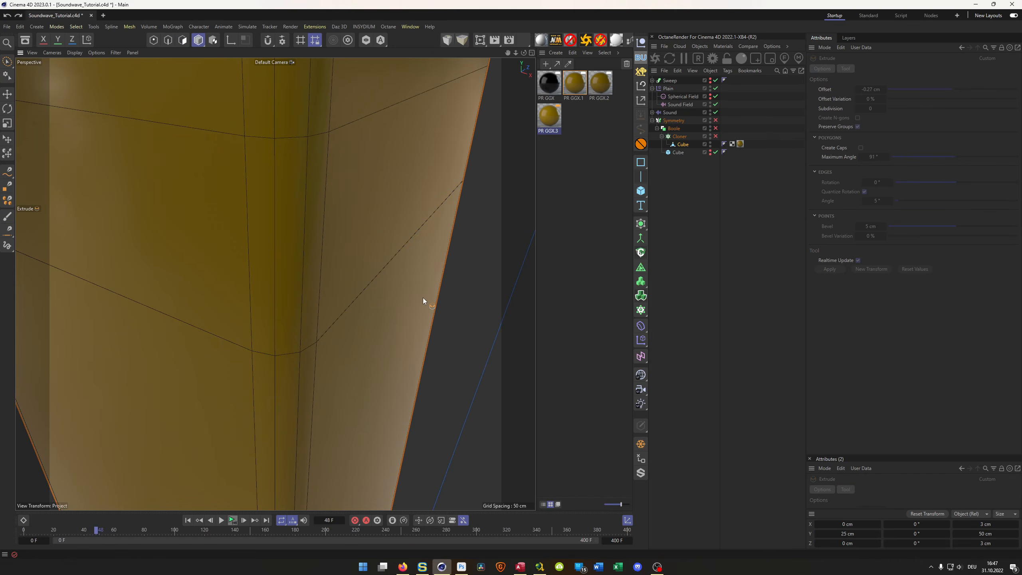
{"action": "left_click_drag", "start_coordinate": [421, 297], "coordinate": [449, 321], "text": "alt"}
{"action": "key", "text": "Return"}
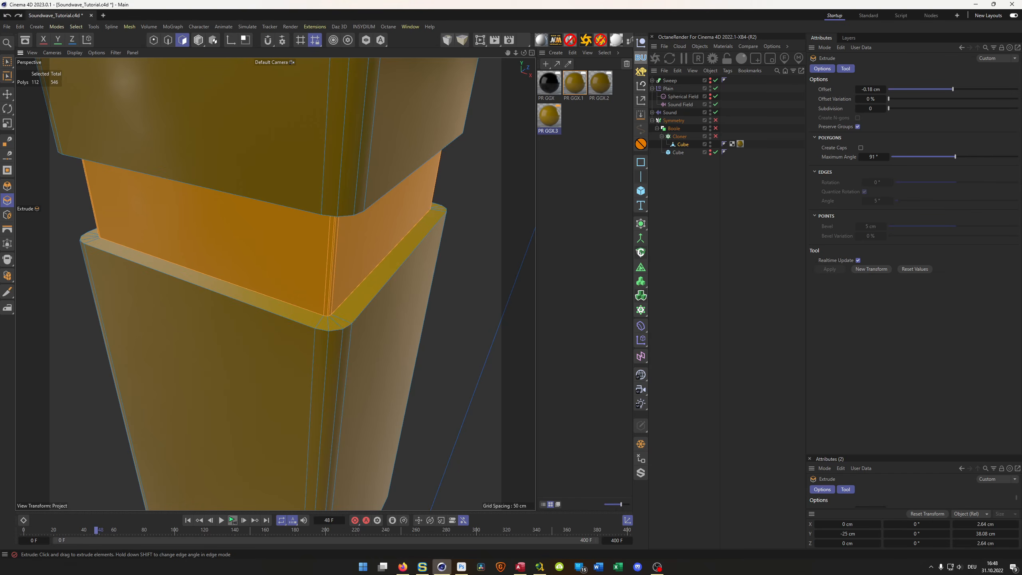
{"action": "scroll", "coordinate": [339, 326], "scroll_direction": "down", "scroll_amount": 6}
{"action": "mouse_move", "coordinate": [410, 258]}
{"action": "left_mouse_down", "text": "alt"}
{"action": "mouse_move", "coordinate": [345, 247]}
{"action": "mouse_move", "coordinate": [321, 273]}
{"action": "mouse_move", "coordinate": [354, 306]}
{"action": "mouse_move", "coordinate": [362, 339]}
{"action": "left_mouse_up", "text": "alt"}
{"action": "scroll", "coordinate": [315, 306], "scroll_direction": "up", "scroll_amount": 5}
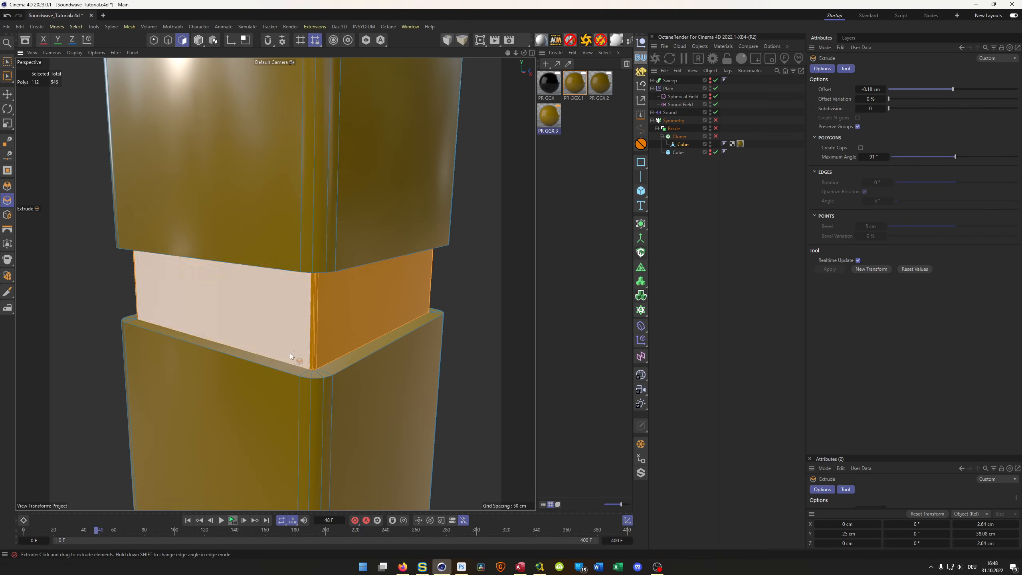
- Switch to Loop Selection on edges and select the upper and lower outer edge loops of the bar's topmost groove
{"action": "scroll", "coordinate": [305, 333], "scroll_direction": "down", "scroll_amount": 6}
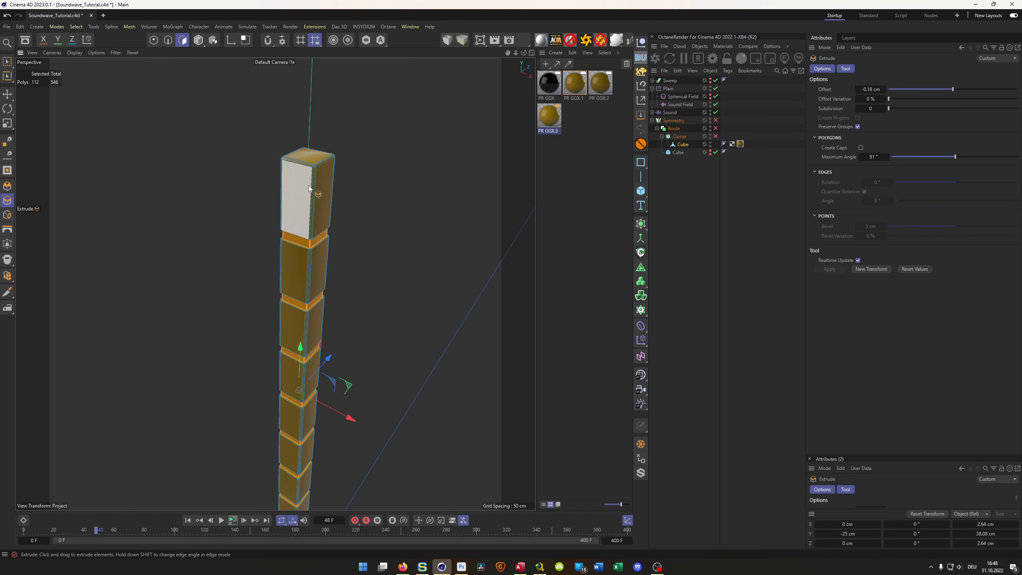
{"action": "scroll", "coordinate": [308, 185], "scroll_direction": "up", "scroll_amount": 10}
{"action": "left_click_drag", "start_coordinate": [346, 284], "coordinate": [344, 317], "text": "alt"}
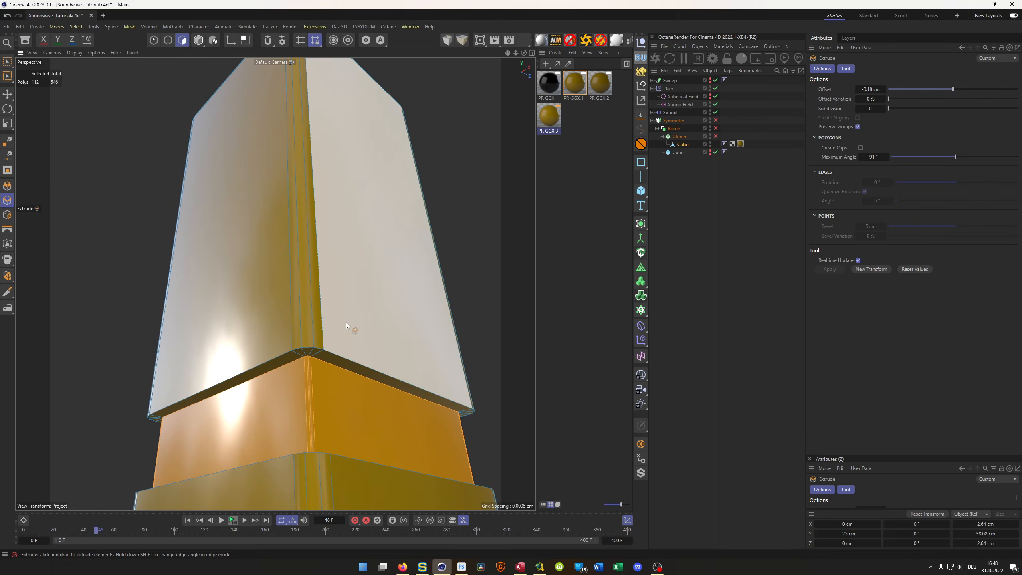
{"action": "mouse_move", "coordinate": [351, 361]}
{"action": "left_mouse_down", "text": "alt"}
{"action": "mouse_move", "coordinate": [313, 362]}
{"action": "mouse_move", "coordinate": [348, 350]}
{"action": "mouse_move", "coordinate": [347, 365]}
{"action": "left_mouse_up", "text": "alt"}
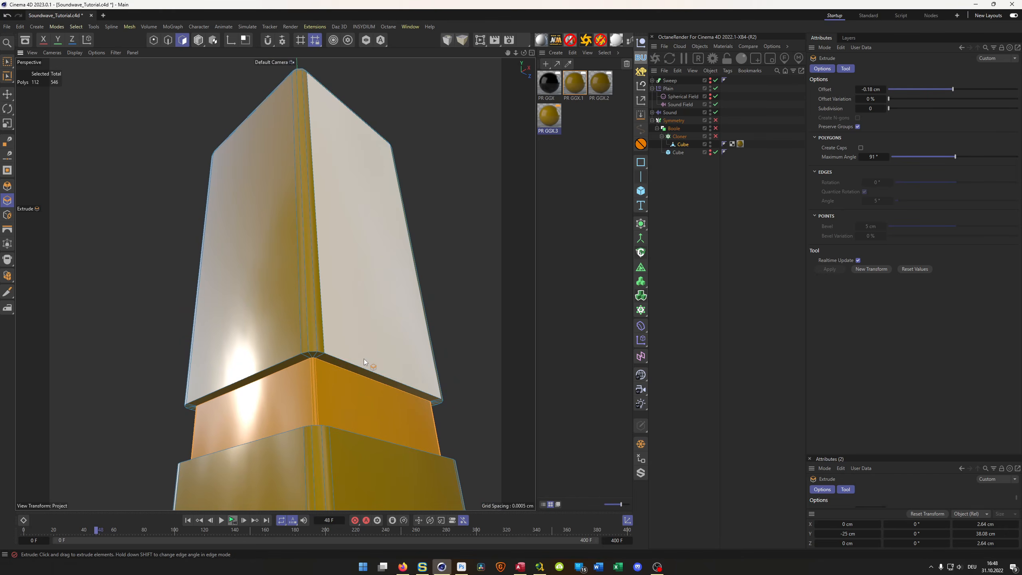
{"action": "key", "text": "u"}
{"action": "key", "text": "l"}
{"action": "key", "text": "Return"}
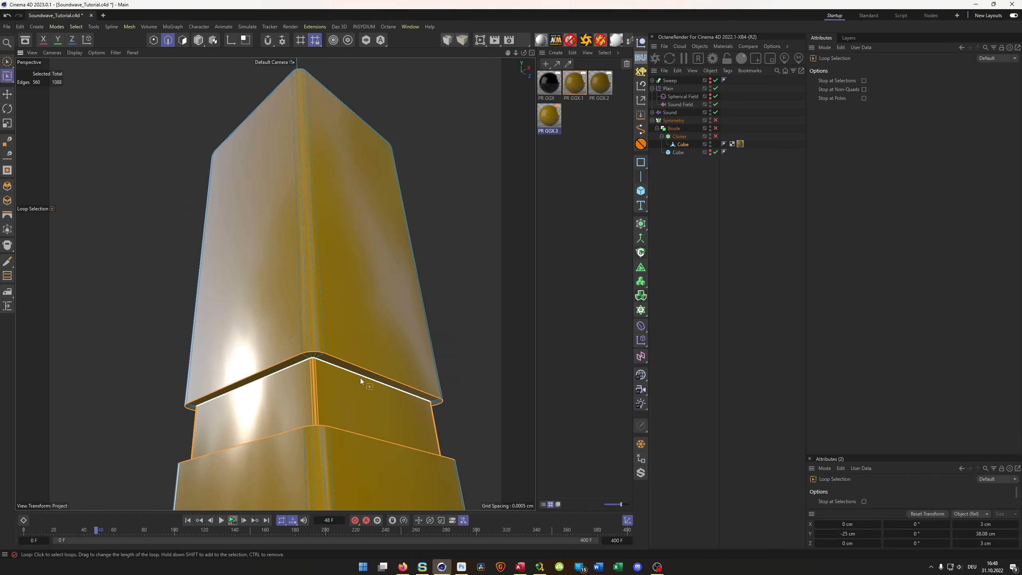
{"action": "left_click", "coordinate": [363, 370]}
{"action": "left_click", "coordinate": [359, 445], "text": "shift"}
{"action": "scroll", "coordinate": [364, 382], "scroll_direction": "up", "scroll_amount": 5}
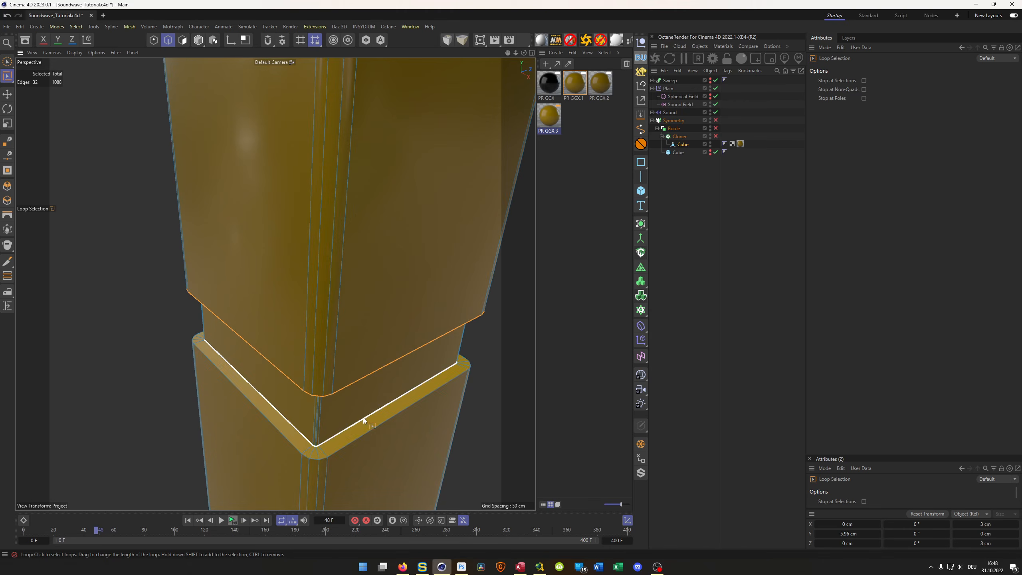
{"action": "left_click", "coordinate": [363, 417], "text": "shift"}
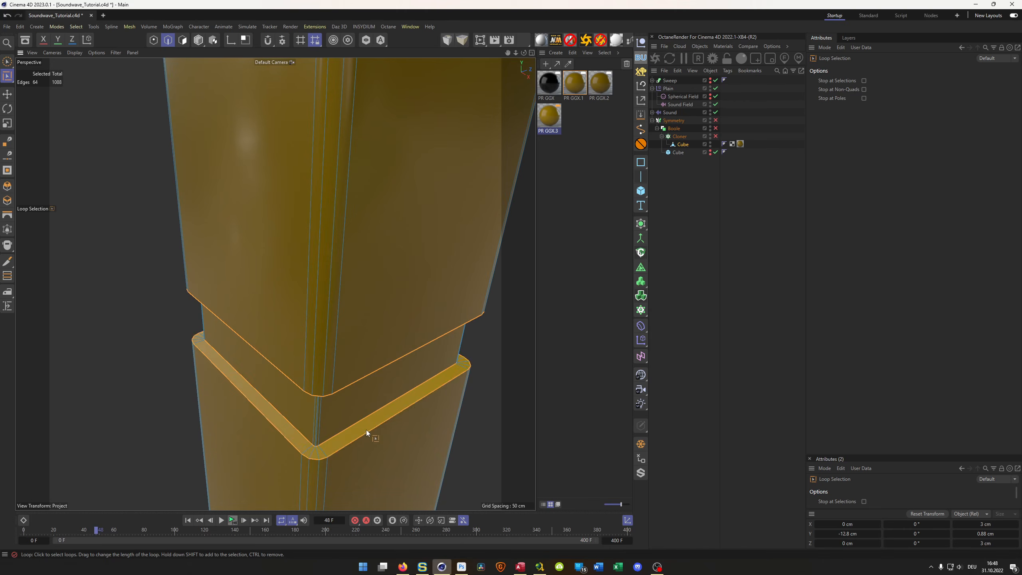
- Add the upper and lower outer edge loops of the second and third grooves to the selection
{"action": "scroll", "coordinate": [364, 374], "scroll_direction": "down", "scroll_amount": 5}
{"action": "middle_click_drag", "start_coordinate": [334, 203], "coordinate": [334, 188], "text": "alt"}
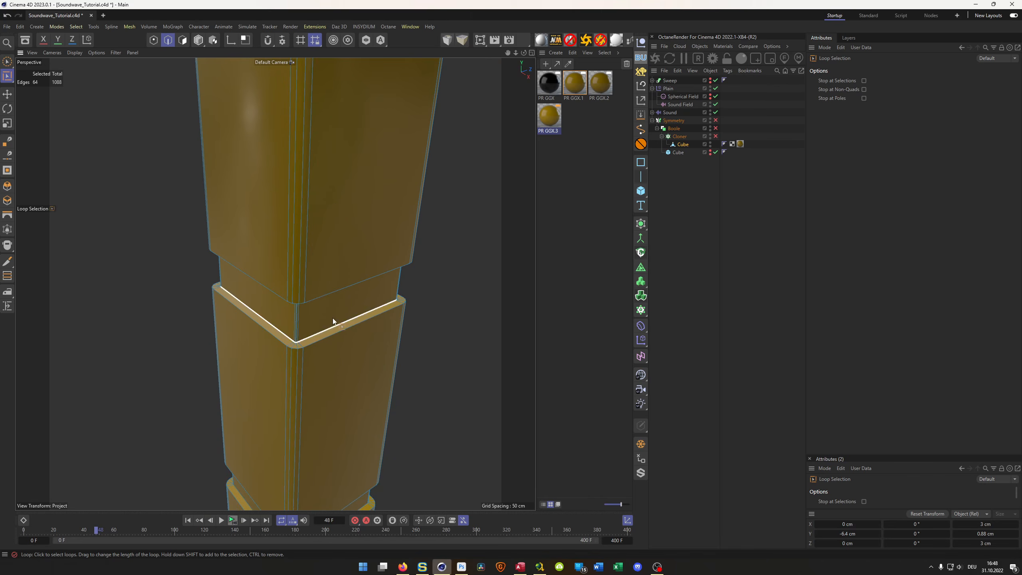
{"action": "left_click", "coordinate": [324, 332], "text": "shift"}
{"action": "left_click", "coordinate": [327, 336], "text": "shift"}
{"action": "left_click_drag", "start_coordinate": [330, 330], "coordinate": [330, 74], "text": "alt"}
{"action": "left_click", "coordinate": [329, 288], "text": "shift"}
{"action": "left_click", "coordinate": [333, 280], "text": "shift"}
{"action": "left_click", "coordinate": [333, 296], "text": "shift"}
{"action": "left_click", "coordinate": [332, 303], "text": "shift"}
{"action": "left_click_drag", "start_coordinate": [333, 396], "coordinate": [337, 339], "text": "alt"}
{"action": "left_click", "coordinate": [340, 356], "text": "shift"}
{"action": "left_click", "coordinate": [345, 365], "text": "shift"}
{"action": "right_click_drag", "start_coordinate": [346, 367], "coordinate": [302, 381], "text": "alt"}
{"action": "middle_click_drag", "start_coordinate": [302, 380], "coordinate": [346, 198], "text": "alt"}
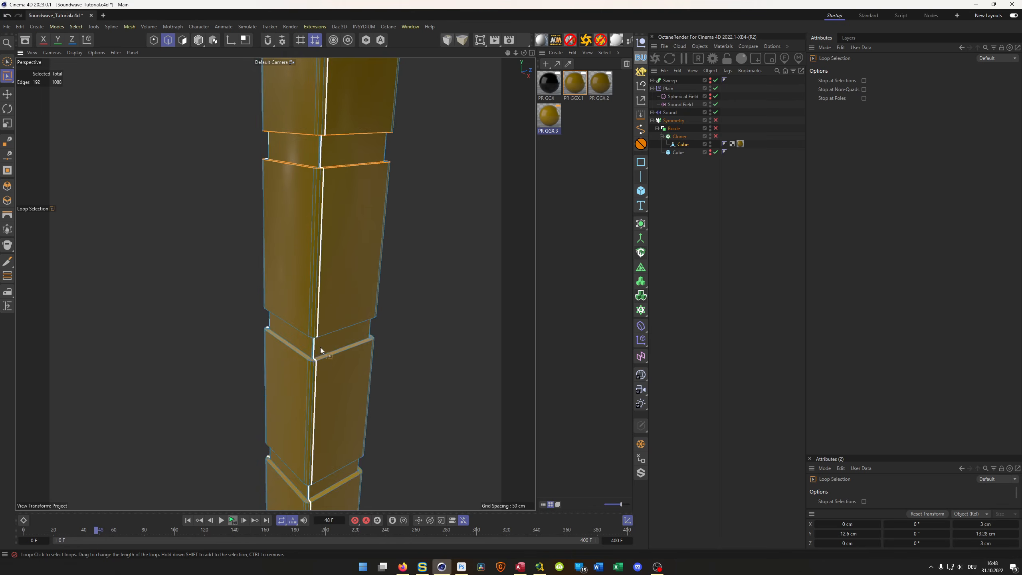
- Add the outer edge loops of the fourth and fifth grooves down the bar to the selection
{"action": "right_click_drag", "start_coordinate": [319, 342], "coordinate": [338, 333], "text": "alt"}
{"action": "left_click", "coordinate": [337, 365], "text": "shift"}
{"action": "left_click", "coordinate": [342, 376], "text": "shift"}
{"action": "left_click_drag", "start_coordinate": [349, 351], "coordinate": [343, 329], "text": "alt"}
{"action": "left_click", "coordinate": [343, 312], "text": "shift"}
{"action": "left_click", "coordinate": [338, 315], "text": "shift"}
{"action": "right_click_drag", "start_coordinate": [322, 349], "coordinate": [316, 411], "text": "alt"}
{"action": "middle_click_drag", "start_coordinate": [317, 400], "coordinate": [325, 216], "text": "alt"}
{"action": "right_click_drag", "start_coordinate": [321, 351], "coordinate": [350, 241], "text": "alt"}
{"action": "left_click", "coordinate": [341, 260], "text": "shift"}
{"action": "left_click", "coordinate": [351, 299], "text": "shift"}
{"action": "mouse_move", "coordinate": [345, 321]}
{"action": "right_mouse_down", "text": "alt"}
{"action": "mouse_move", "coordinate": [331, 351]}
{"action": "mouse_move", "coordinate": [347, 319]}
{"action": "right_mouse_up", "text": "alt"}
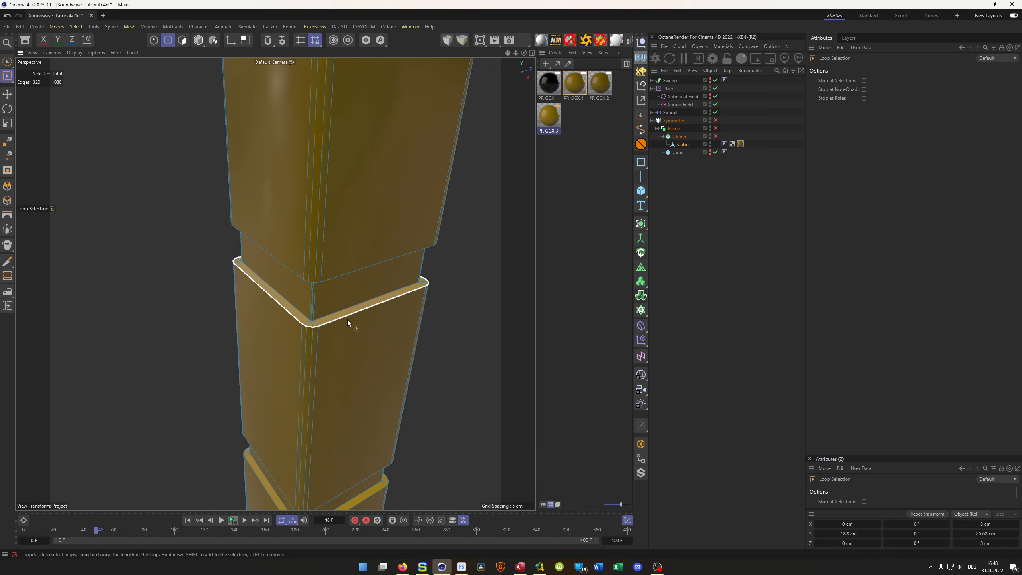
- Add the outer edge loops of the two lowest grooves so that all seven grooves are selected
{"action": "left_click", "coordinate": [348, 318], "text": "shift"}
{"action": "left_click", "coordinate": [346, 308], "text": "shift"}
{"action": "left_click_drag", "start_coordinate": [346, 305], "coordinate": [342, 282], "text": "alt"}
{"action": "left_click", "coordinate": [351, 281], "text": "shift"}
{"action": "right_click_drag", "start_coordinate": [338, 337], "coordinate": [295, 354], "text": "alt"}
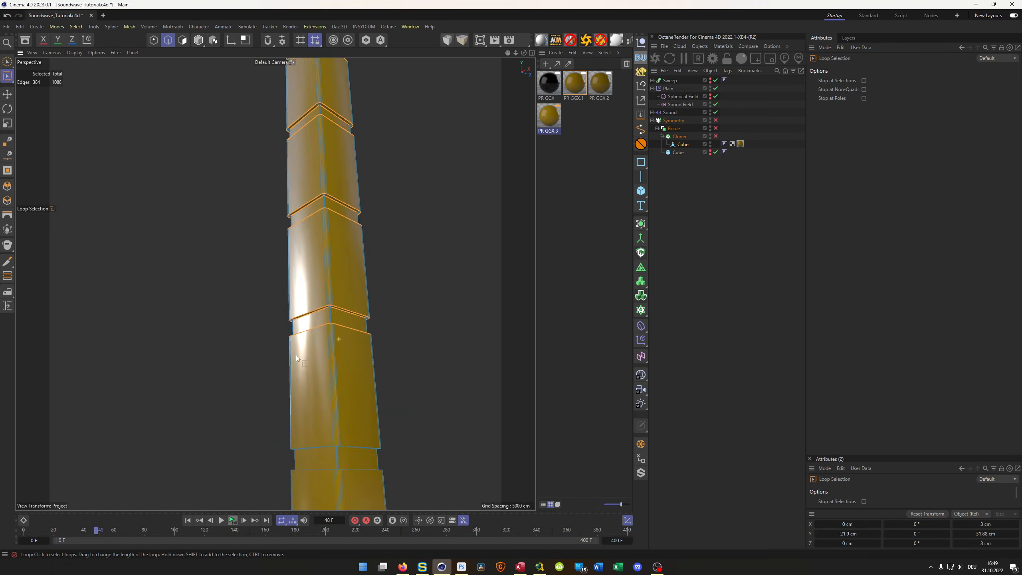
{"action": "middle_click_drag", "start_coordinate": [296, 354], "coordinate": [289, 198], "text": "alt"}
{"action": "right_click_drag", "start_coordinate": [317, 256], "coordinate": [355, 250], "text": "alt"}
{"action": "left_click", "coordinate": [335, 308], "text": "shift"}
{"action": "right_click_drag", "start_coordinate": [334, 385], "coordinate": [340, 324], "text": "alt"}
{"action": "left_click", "coordinate": [337, 354], "text": "shift"}
- Bevel the selected groove edges in Chamfer mode with an offset of 0.04 cm and a subdivision of 2
{"action": "right_click", "coordinate": [457, 380]}
{"action": "left_click", "coordinate": [456, 369]}
{"action": "left_click_drag", "start_coordinate": [456, 370], "coordinate": [463, 369]}
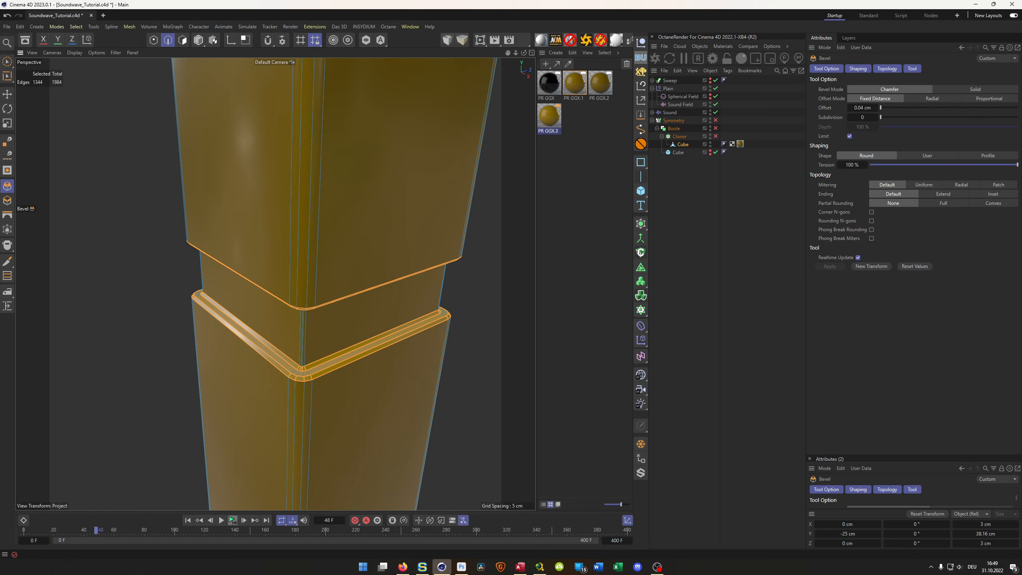
{"action": "left_click", "coordinate": [875, 117]}
{"action": "left_click", "coordinate": [875, 117]}
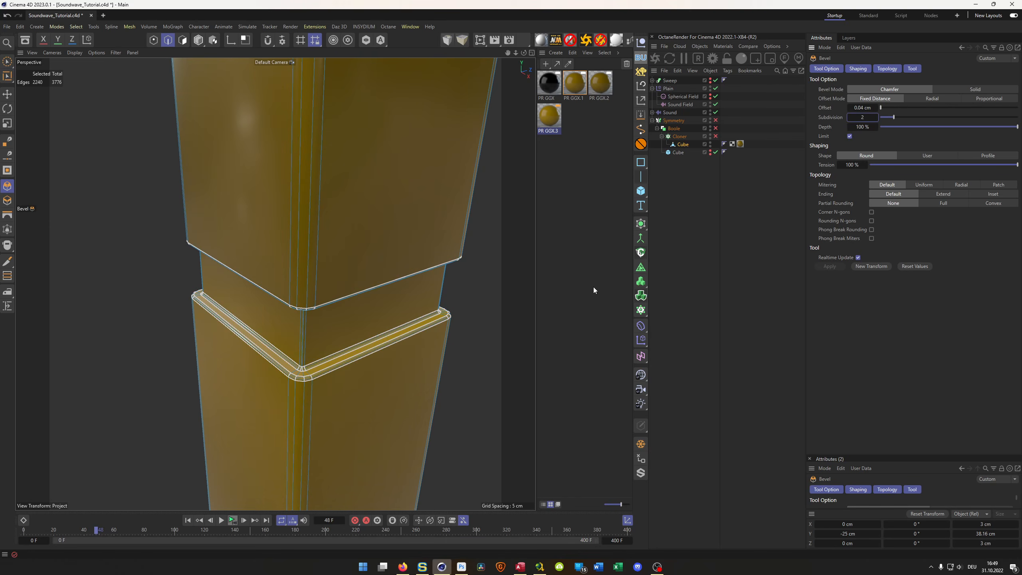
- Return to model mode, re-enable the Cloner and examine the grooved bars up close
{"action": "scroll", "coordinate": [273, 318], "scroll_direction": "down", "scroll_amount": 10}
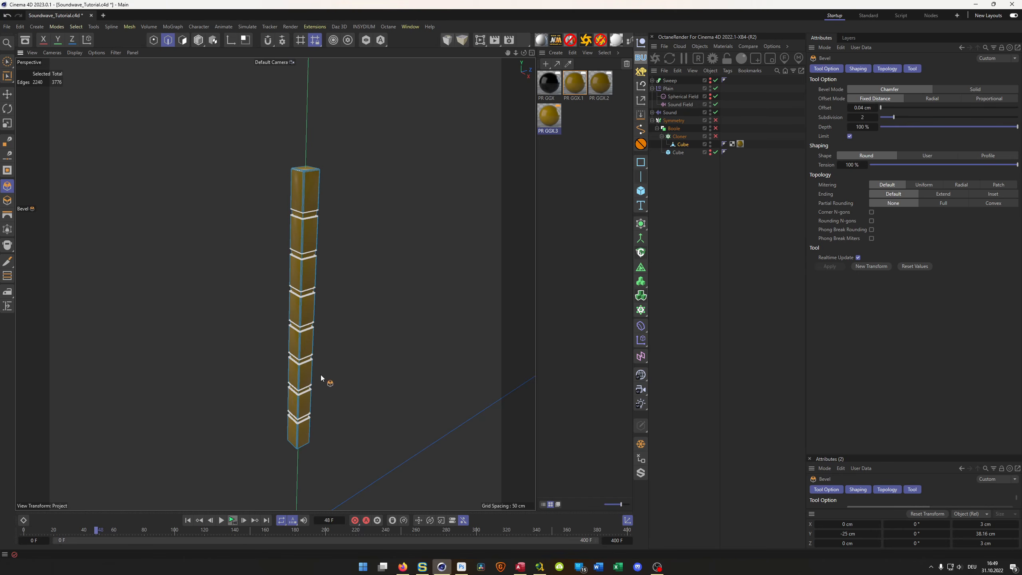
{"action": "key", "text": "Return"}
{"action": "left_click_drag", "start_coordinate": [301, 306], "coordinate": [247, 315], "text": "alt"}
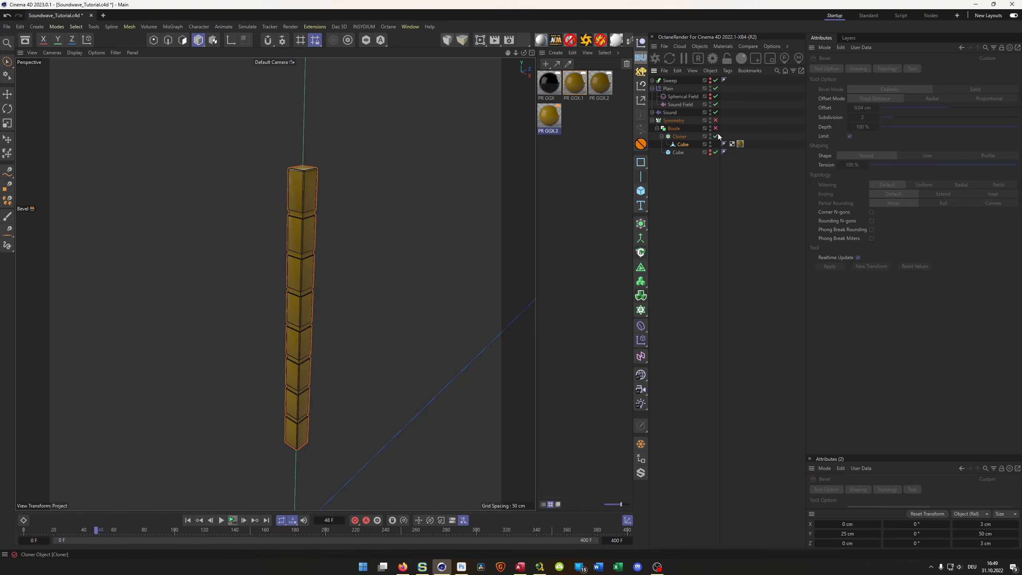
{"action": "scroll", "coordinate": [265, 324], "scroll_direction": "down", "scroll_amount": 5}
{"action": "mouse_move", "coordinate": [265, 325]}
{"action": "left_mouse_down", "text": "alt"}
{"action": "mouse_move", "coordinate": [331, 371]}
{"action": "mouse_move", "coordinate": [287, 320]}
{"action": "mouse_move", "coordinate": [427, 315]}
{"action": "mouse_move", "coordinate": [401, 303]}
{"action": "left_mouse_up", "text": "alt"}
{"action": "scroll", "coordinate": [313, 226], "scroll_direction": "up", "scroll_amount": 8}
{"action": "left_click_drag", "start_coordinate": [297, 237], "coordinate": [270, 171], "text": "alt"}
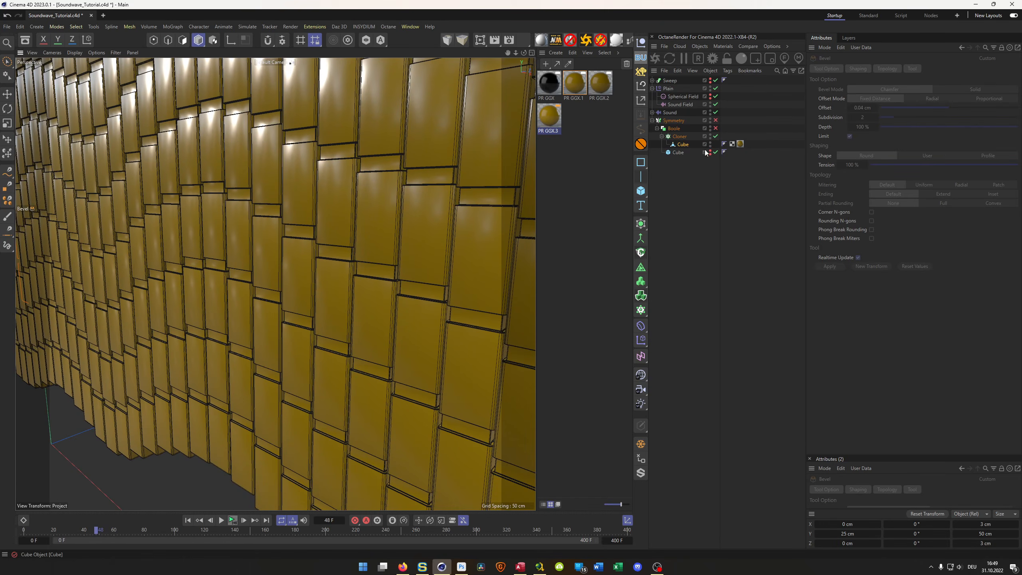
- Set the Phong Angle of the cloned Cube's Phong tag to 10°
{"action": "left_click", "coordinate": [724, 144]}
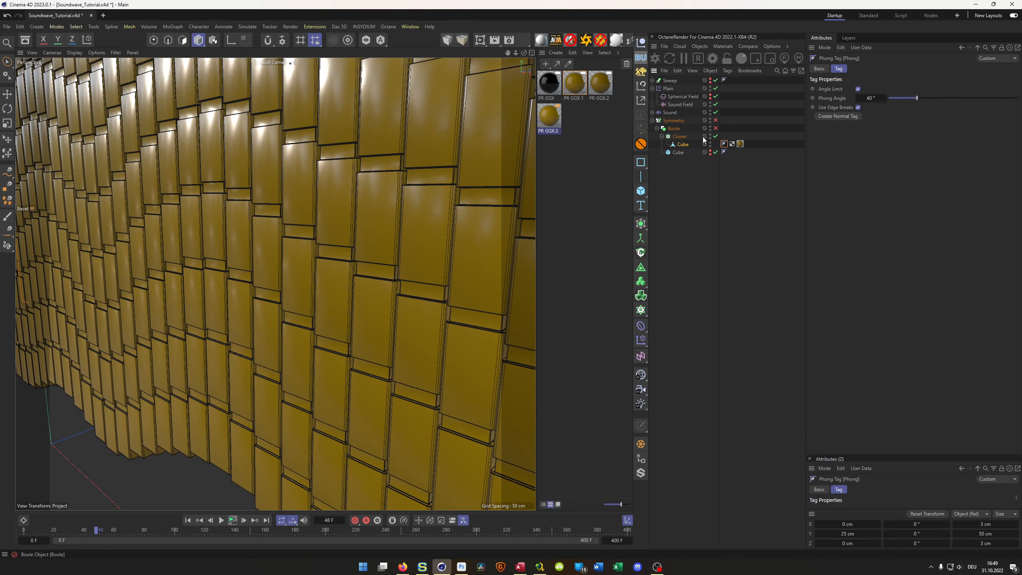
{"action": "left_click", "coordinate": [876, 95]}
{"action": "left_click", "coordinate": [858, 108]}
{"action": "type", "text": "10"}
{"action": "key", "text": "Return"}
- Play the soundwave animation to check the grooved bars in motion, ending with a rewind to the start
{"action": "right_click_drag", "start_coordinate": [358, 224], "coordinate": [343, 229], "text": "alt"}
{"action": "mouse_move", "coordinate": [357, 181]}
{"action": "right_mouse_down", "text": "alt"}
{"action": "mouse_move", "coordinate": [406, 140]}
{"action": "mouse_move", "coordinate": [381, 166]}
{"action": "mouse_move", "coordinate": [382, 152]}
{"action": "mouse_move", "coordinate": [361, 175]}
{"action": "mouse_move", "coordinate": [248, 211]}
{"action": "mouse_move", "coordinate": [337, 217]}
{"action": "mouse_move", "coordinate": [266, 280]}
{"action": "mouse_move", "coordinate": [318, 282]}
{"action": "mouse_move", "coordinate": [379, 264]}
{"action": "right_mouse_up", "text": "alt"}
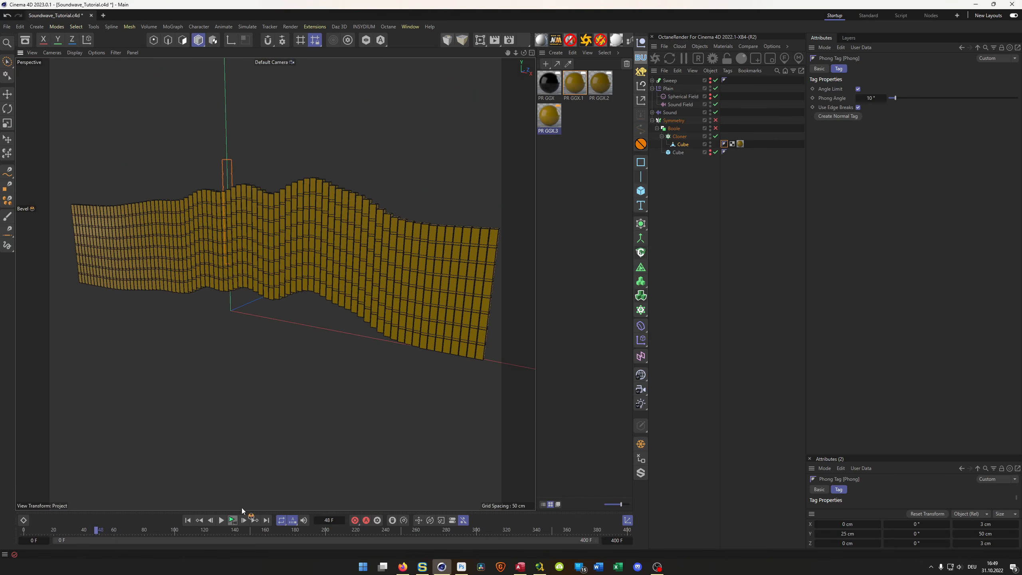
{"action": "left_click", "coordinate": [231, 520]}
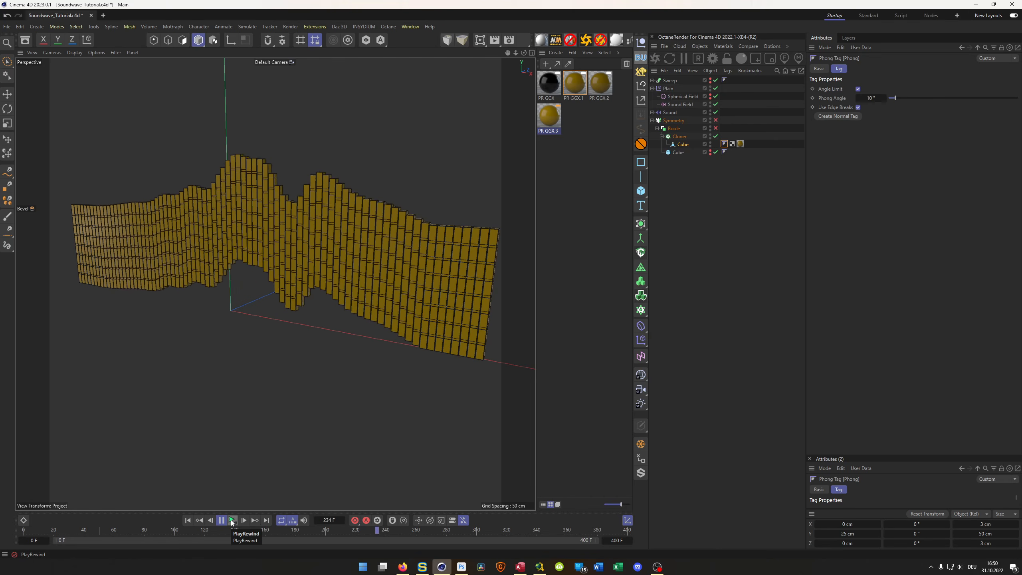
{"action": "left_click", "coordinate": [233, 520]}
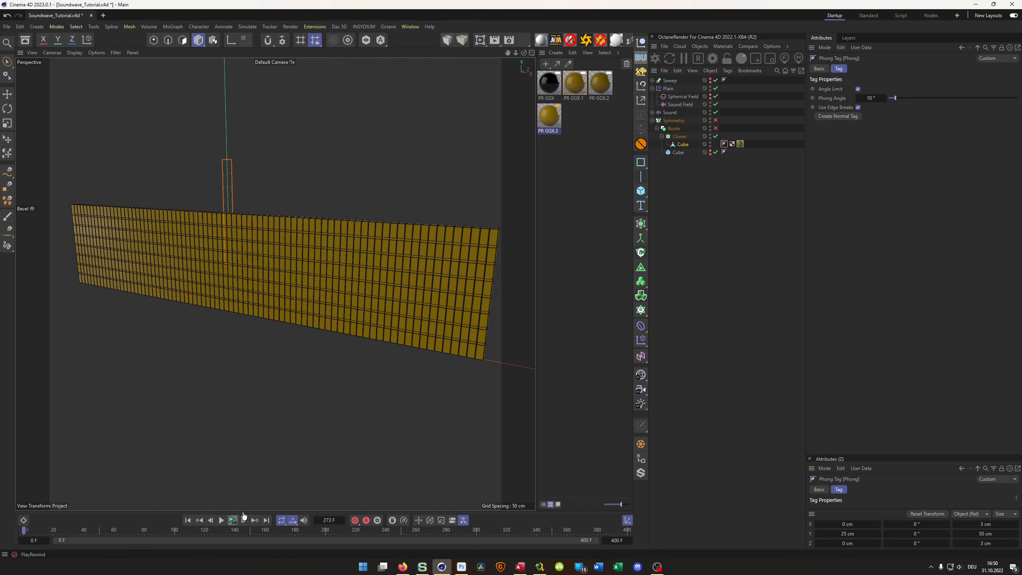
- Duplicate the grooved Cube six times and arrange the copies as direct children of the Cloner
{"action": "left_click", "coordinate": [681, 144]}
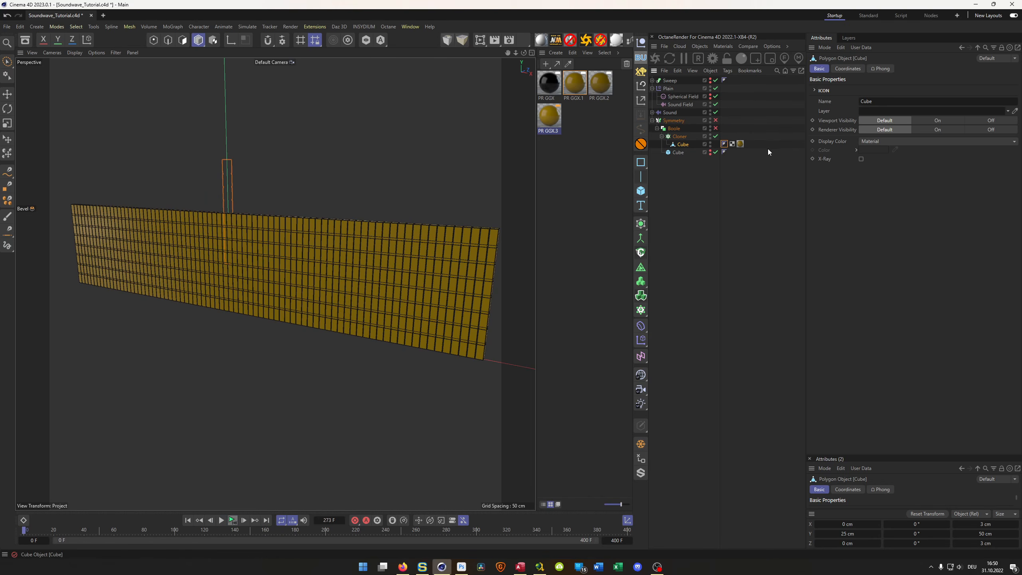
{"action": "left_click_drag", "start_coordinate": [681, 147], "coordinate": [682, 165], "text": "ctrl"}
{"action": "left_click", "coordinate": [688, 184]}
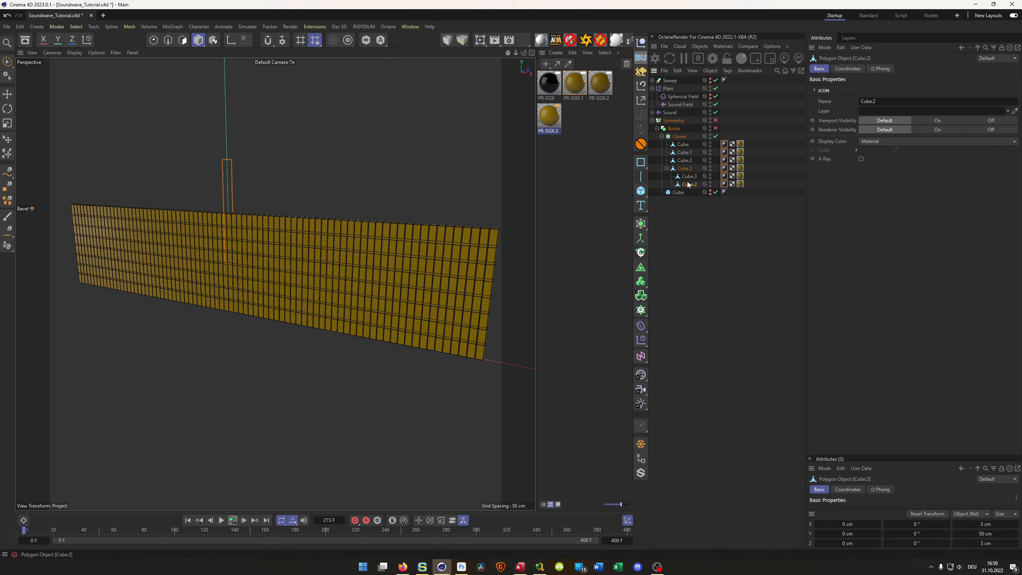
{"action": "left_click", "coordinate": [686, 183], "text": "shift"}
{"action": "left_click_drag", "start_coordinate": [687, 177], "coordinate": [688, 189]}
{"action": "left_click", "coordinate": [685, 185]}
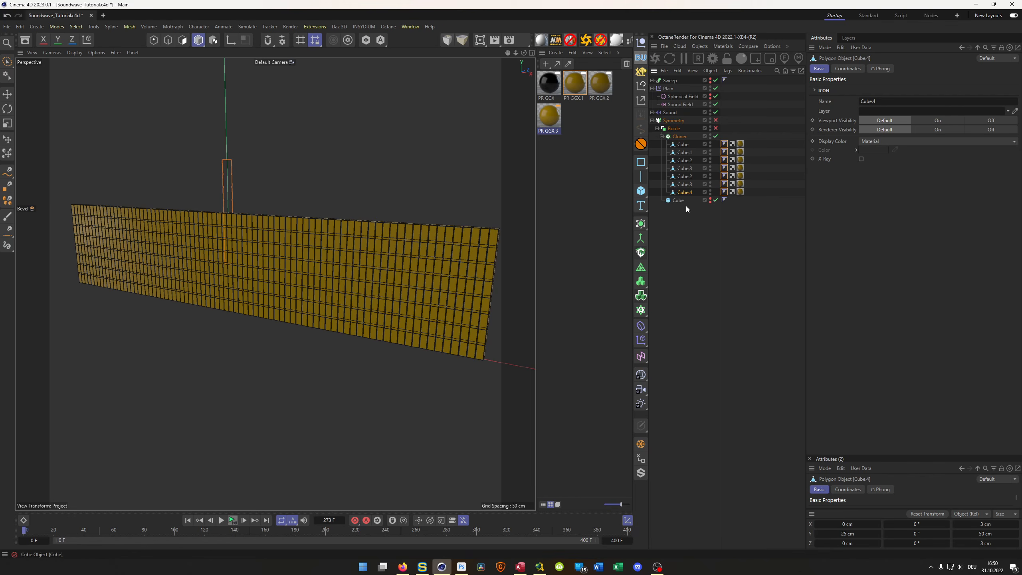
- Delete the material tags from the six copied cubes and assign existing orange materials to the second and third cubes
{"action": "left_click", "coordinate": [741, 176]}
{"action": "left_click", "coordinate": [740, 191], "text": "shift"}
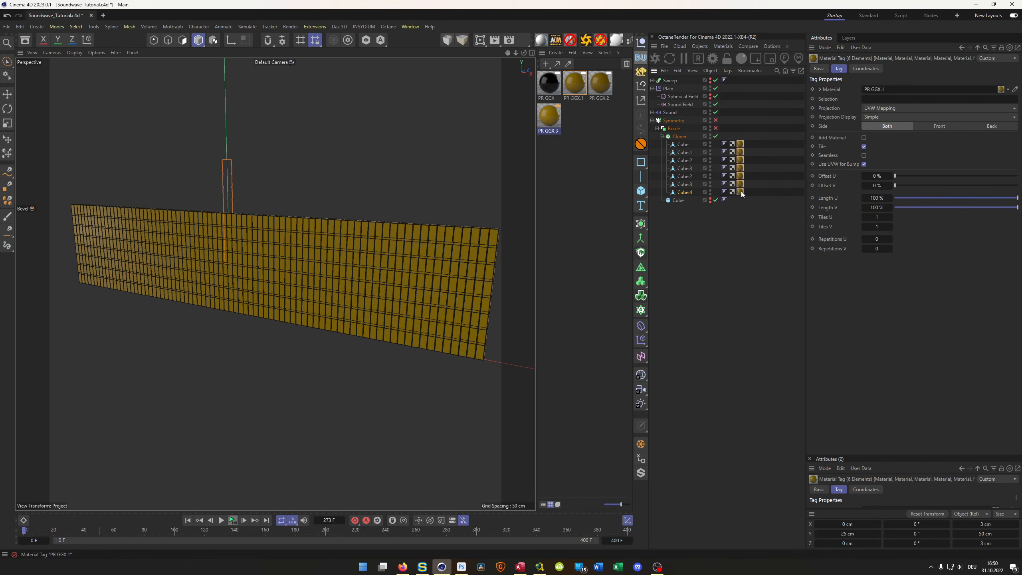
{"action": "left_click", "coordinate": [739, 192]}
{"action": "left_click", "coordinate": [740, 153], "text": "shift"}
{"action": "key", "text": "Delete"}
{"action": "left_click_drag", "start_coordinate": [600, 83], "coordinate": [689, 159]}
- Duplicate the PR GGX.3 material, set its colour to S 80 % and V 53 %, and apply it to the fourth cube
{"action": "left_click", "coordinate": [547, 118]}
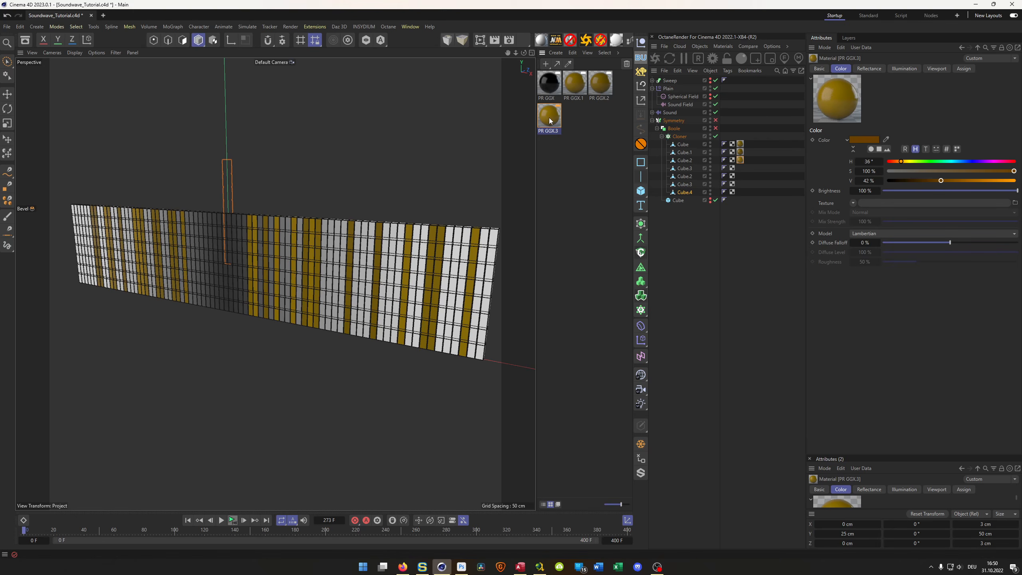
{"action": "double_click", "coordinate": [573, 117]}
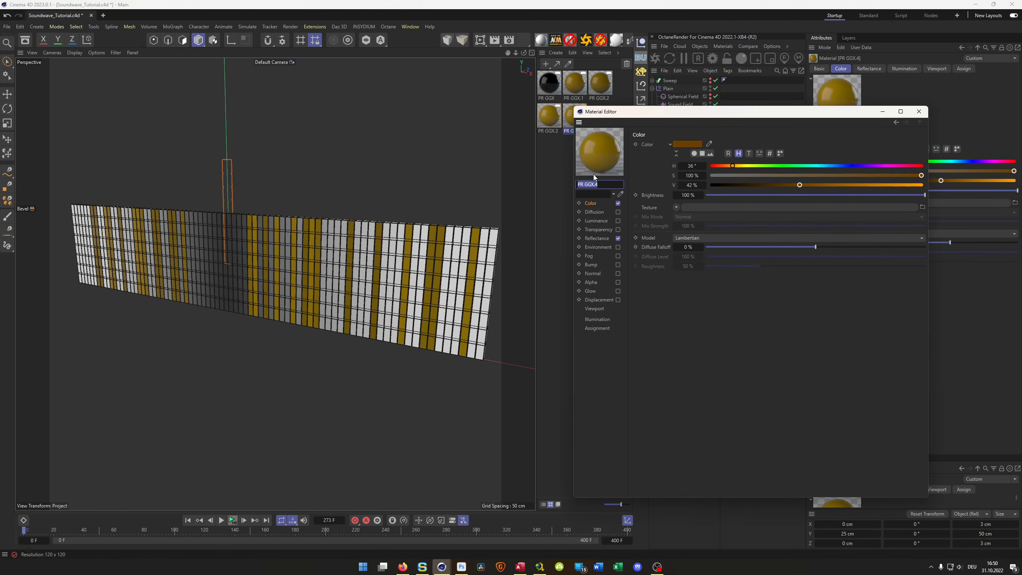
{"action": "left_click", "coordinate": [879, 176]}
{"action": "left_click", "coordinate": [822, 185]}
{"action": "left_click_drag", "start_coordinate": [821, 112], "coordinate": [606, 191]}
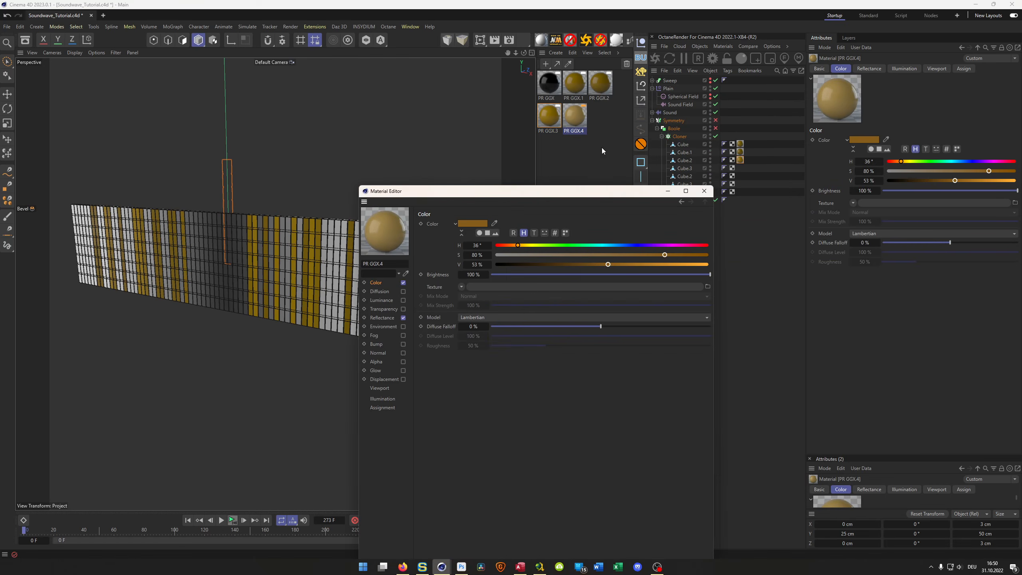
{"action": "left_click_drag", "start_coordinate": [578, 121], "coordinate": [686, 169]}
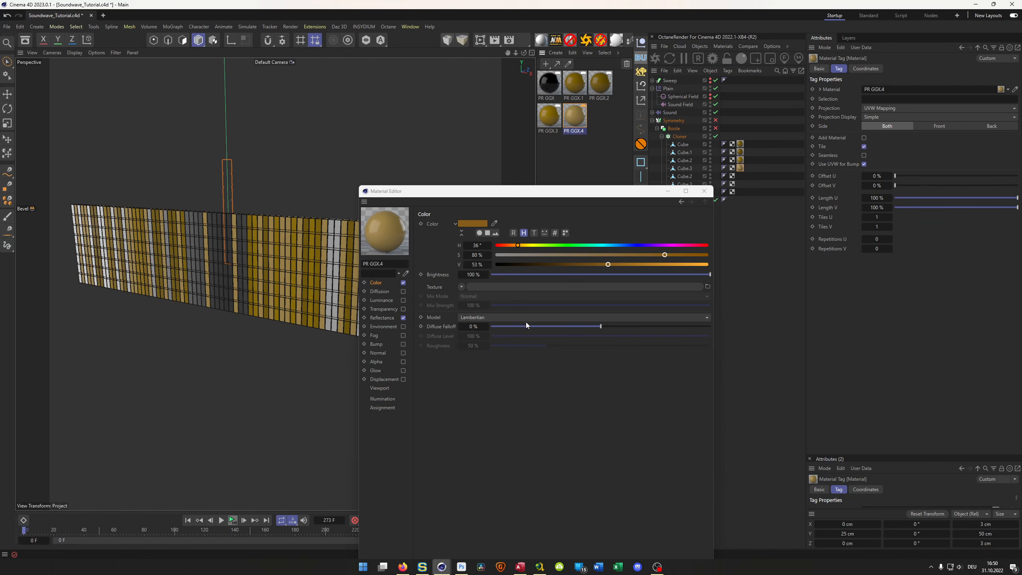
- Duplicate the PR GGX.4 material, lower its colour value to V 39 %, and apply it to the fifth cube
{"action": "left_click_drag", "start_coordinate": [584, 126], "coordinate": [604, 130], "text": "ctrl"}
{"action": "left_click_drag", "start_coordinate": [598, 266], "coordinate": [599, 262]}
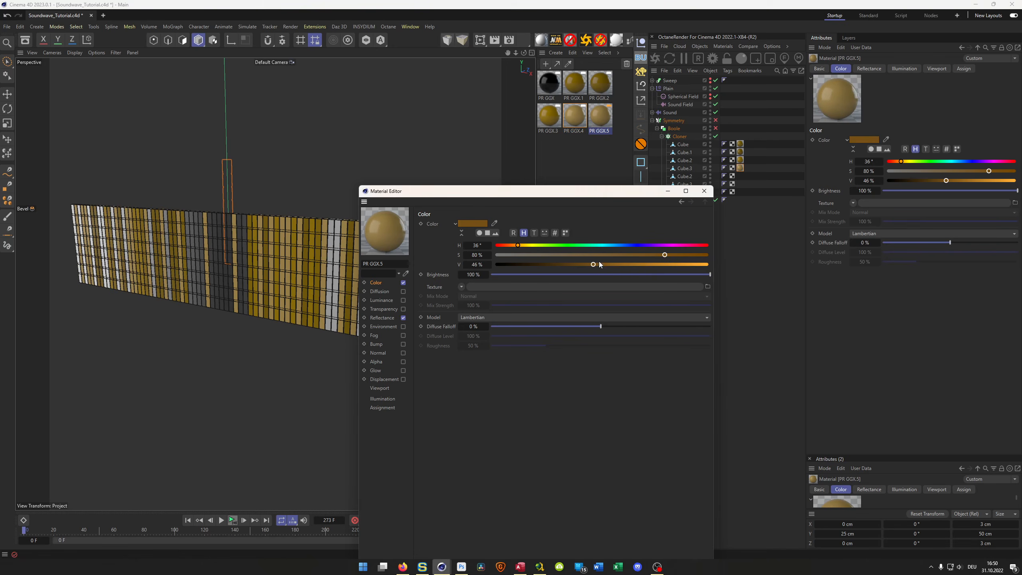
{"action": "left_click", "coordinate": [579, 269]}
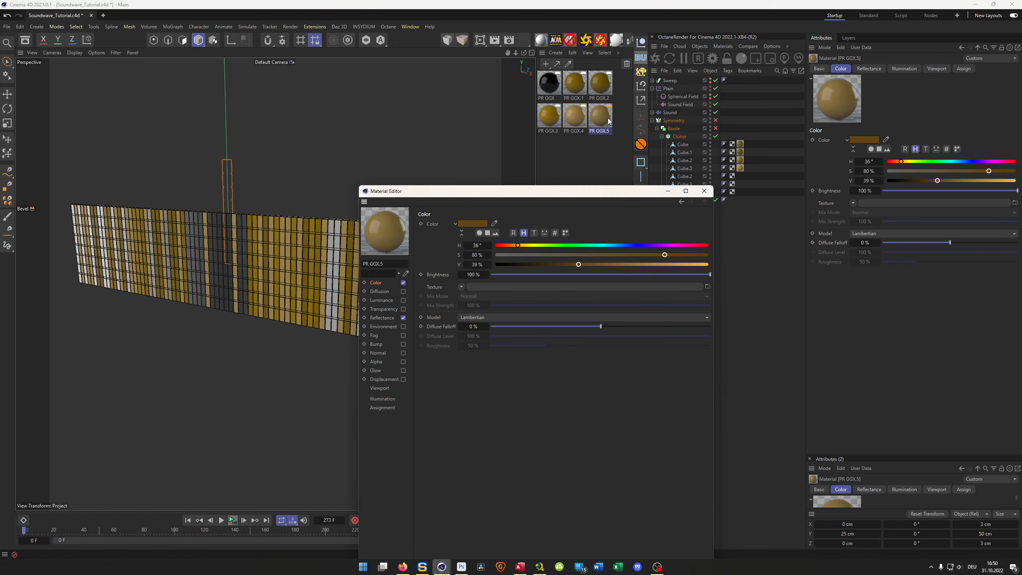
{"action": "left_click_drag", "start_coordinate": [605, 117], "coordinate": [689, 181]}
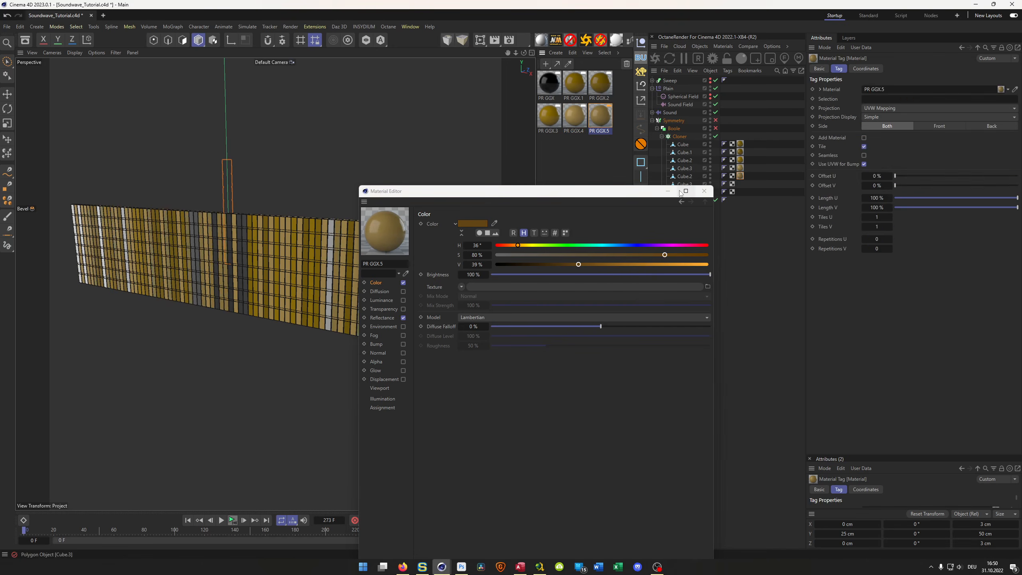
- Duplicate the PR GGX.5 material, set its colour to H 43° and S 83 %, and apply it to the sixth cube
{"action": "left_click", "coordinate": [599, 118]}
{"action": "left_click_drag", "start_coordinate": [599, 117], "coordinate": [592, 156], "text": "ctrl"}
{"action": "left_click", "coordinate": [523, 245]}
{"action": "left_click", "coordinate": [551, 150]}
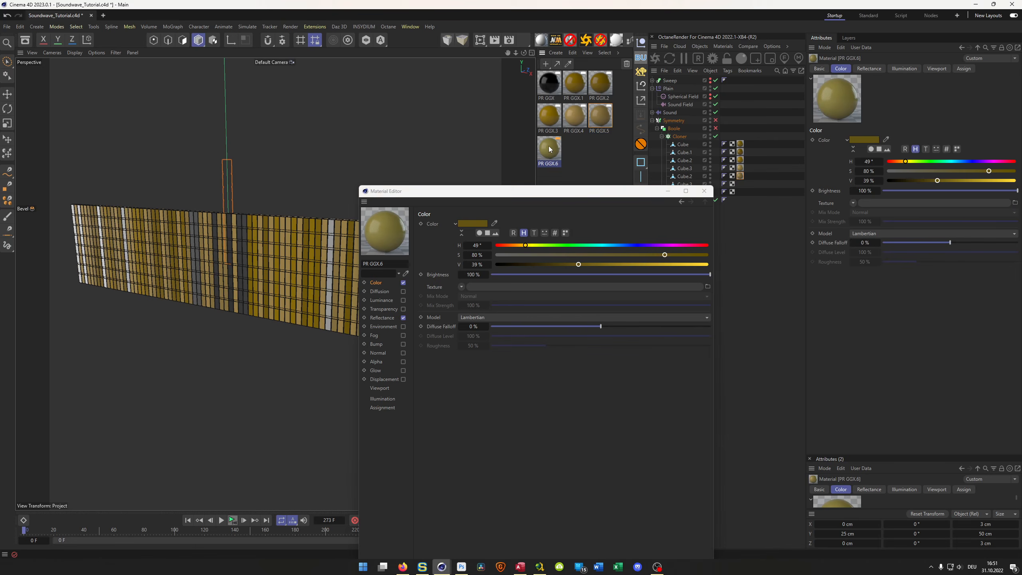
{"action": "left_click", "coordinate": [522, 245]}
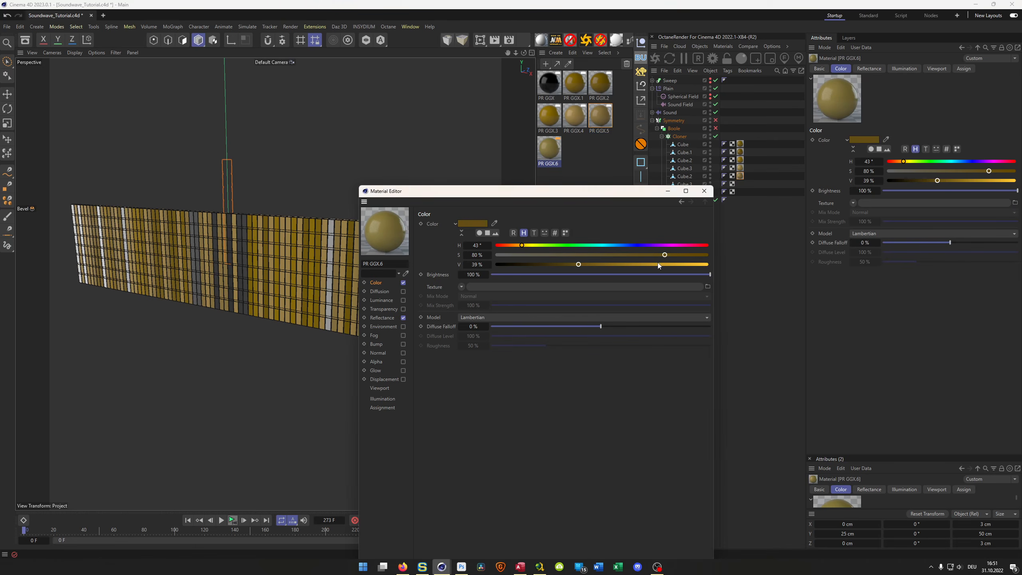
{"action": "left_click_drag", "start_coordinate": [681, 255], "coordinate": [671, 255]}
{"action": "left_click_drag", "start_coordinate": [550, 151], "coordinate": [546, 193]}
- Duplicate the PR GGX.6 material, set its colour to S 58 % and V 70 %, and apply it to the seventh cube
{"action": "left_click_drag", "start_coordinate": [549, 153], "coordinate": [596, 173], "text": "ctrl"}
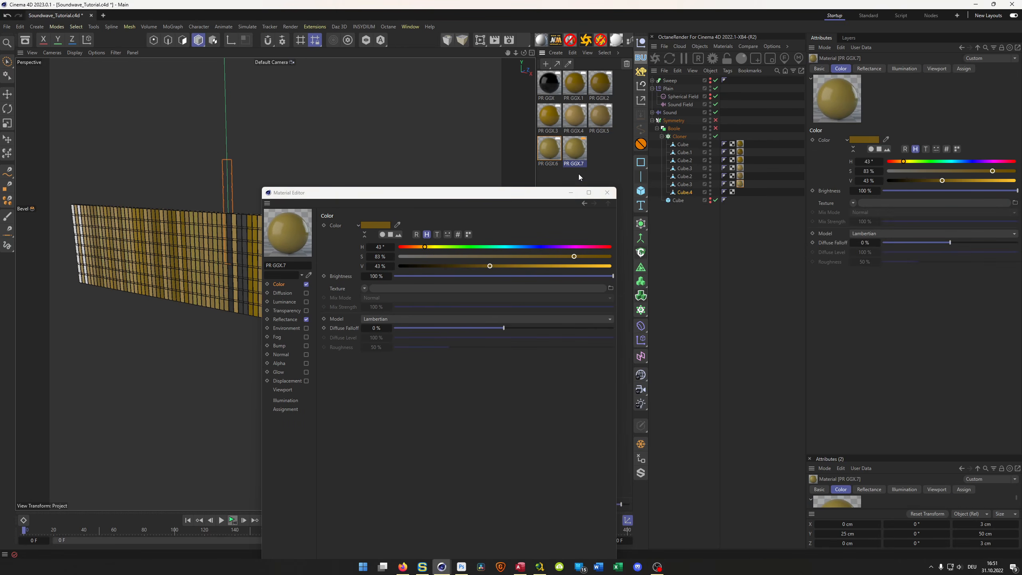
{"action": "mouse_move", "coordinate": [525, 267]}
{"action": "left_mouse_down"}
{"action": "mouse_move", "coordinate": [562, 269]}
{"action": "mouse_move", "coordinate": [520, 256]}
{"action": "left_mouse_up"}
{"action": "left_click_drag", "start_coordinate": [575, 152], "coordinate": [688, 192]}
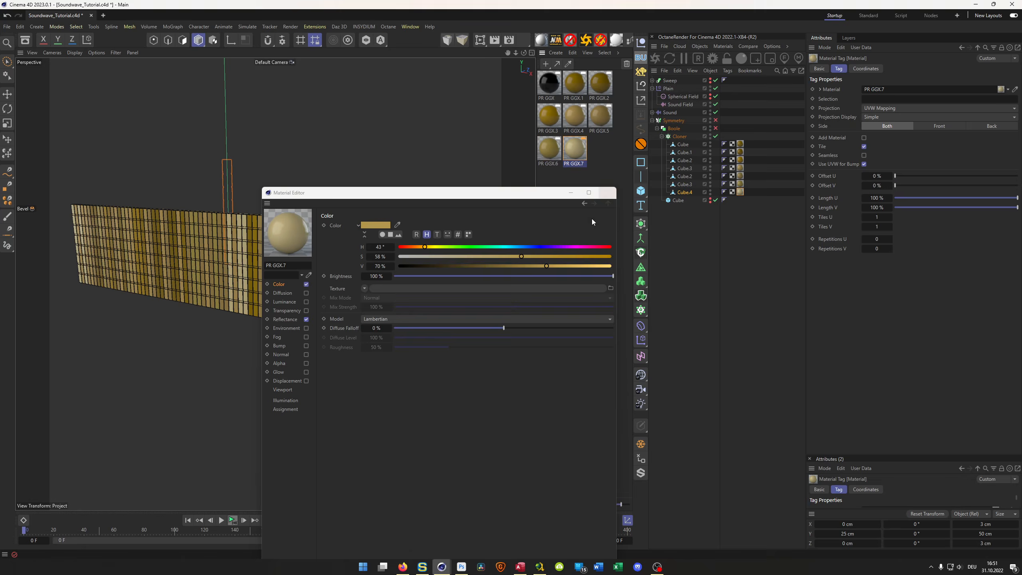
{"action": "left_click", "coordinate": [607, 192]}
- Play the animation to check how the coloured bars move, and stop it
{"action": "left_click_drag", "start_coordinate": [510, 252], "coordinate": [373, 281], "text": "alt"}
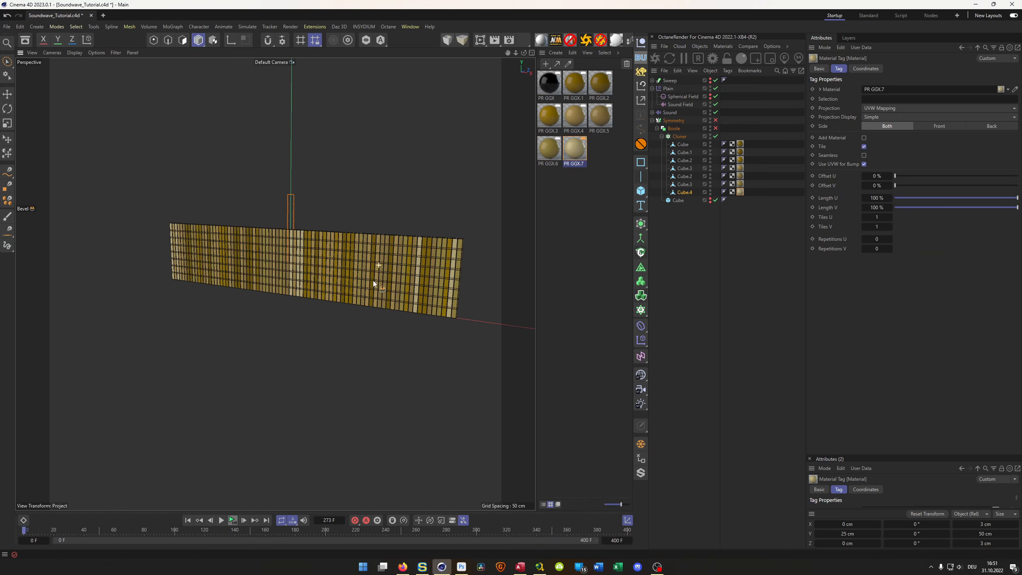
{"action": "left_click", "coordinate": [233, 521]}
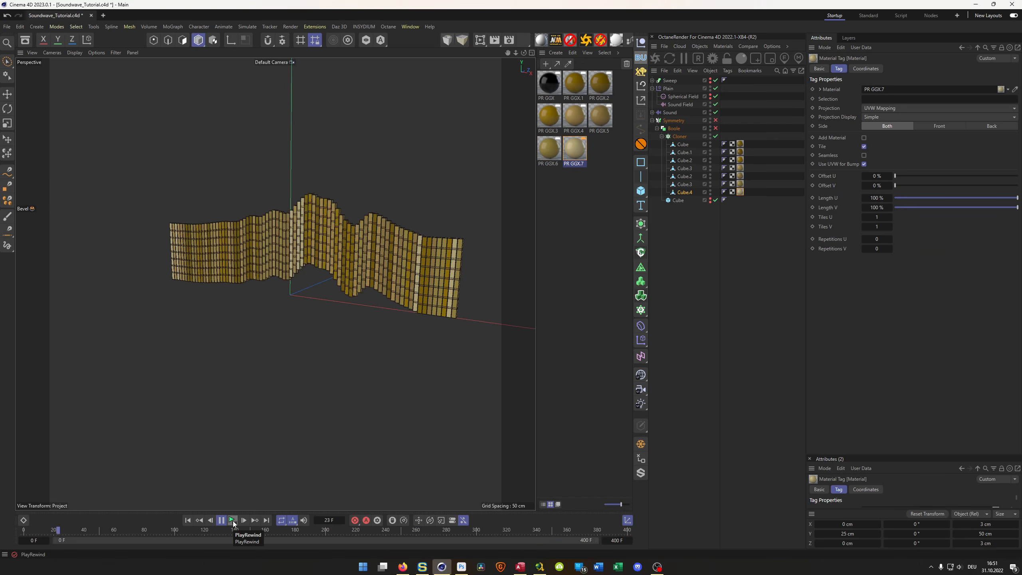
{"action": "left_click", "coordinate": [233, 521]}
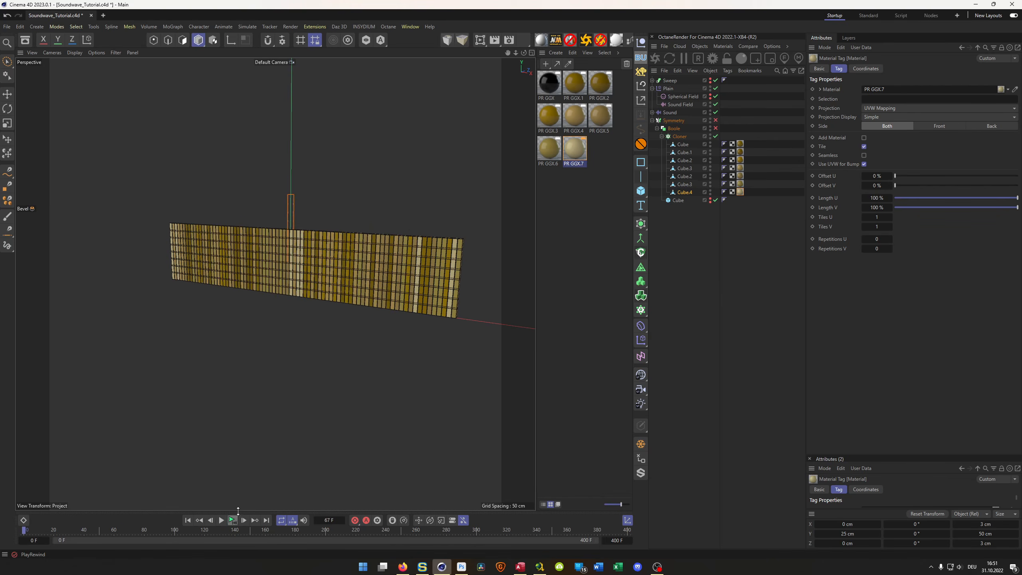
{"action": "mouse_move", "coordinate": [305, 267]}
{"action": "left_mouse_down", "text": "alt"}
{"action": "mouse_move", "coordinate": [286, 270]}
{"action": "mouse_move", "coordinate": [306, 269]}
{"action": "left_mouse_up", "text": "alt"}
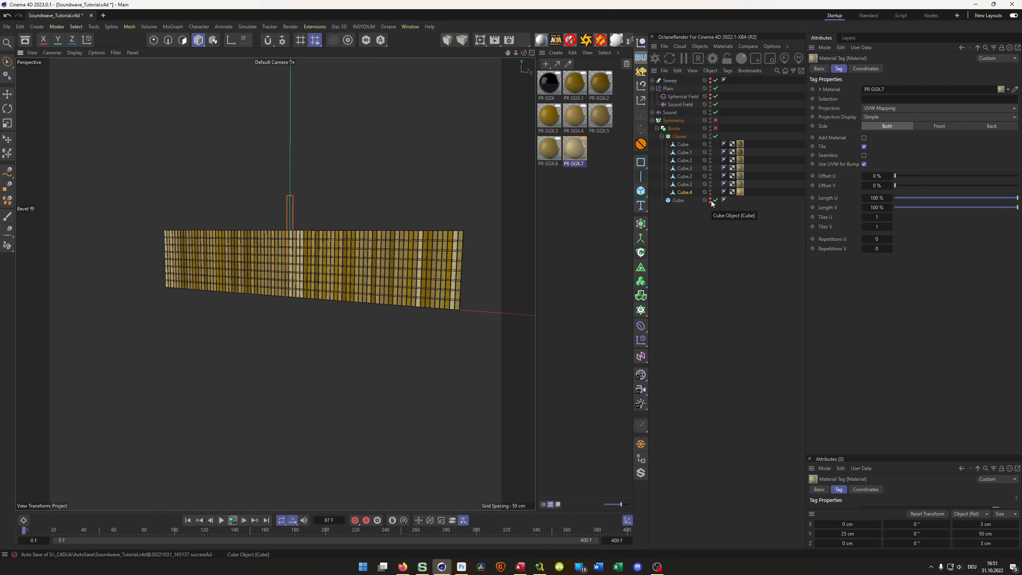
- Re-enable the Symmetry, show the Sweep frame around the bars, and preview the mirrored animation
{"action": "left_click", "coordinate": [715, 120]}
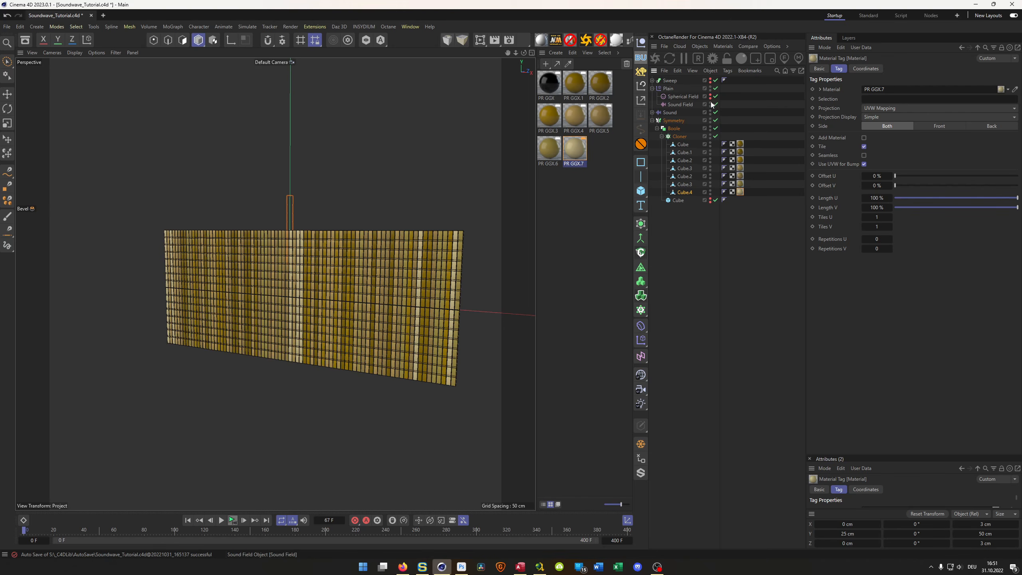
{"action": "left_click", "coordinate": [710, 79]}
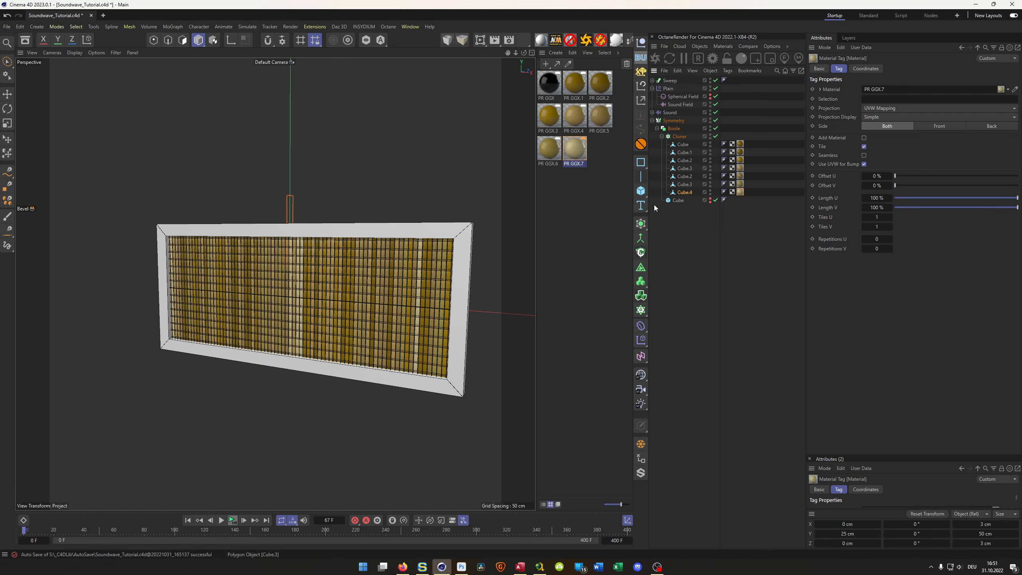
{"action": "left_click", "coordinate": [233, 521]}
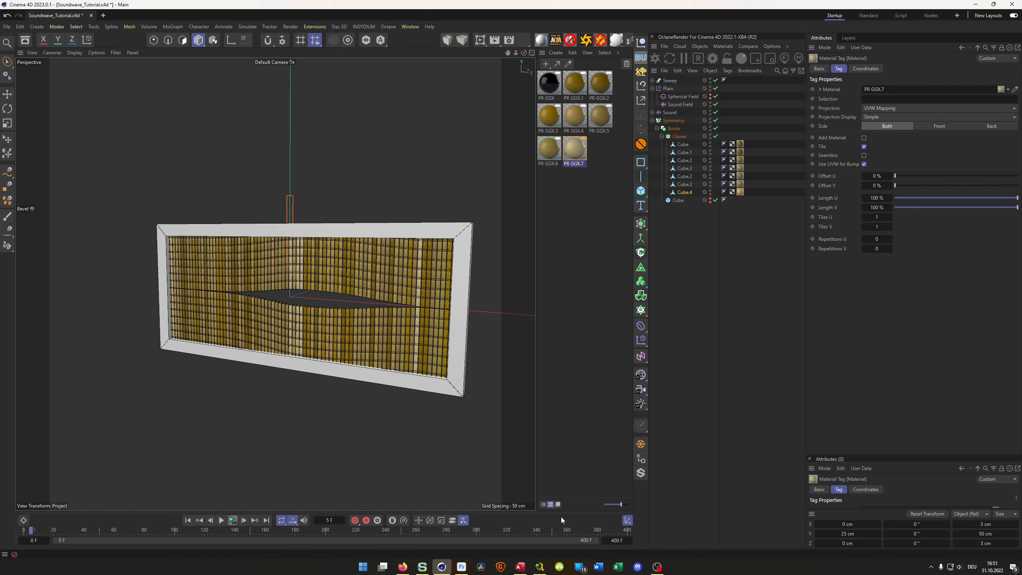
- Shorten the timeline to end at frame 100 and return to the first frame
{"action": "left_click", "coordinate": [617, 541]}
{"action": "type", "text": "100"}
{"action": "key", "text": "Return"}
{"action": "left_click", "coordinate": [188, 520]}
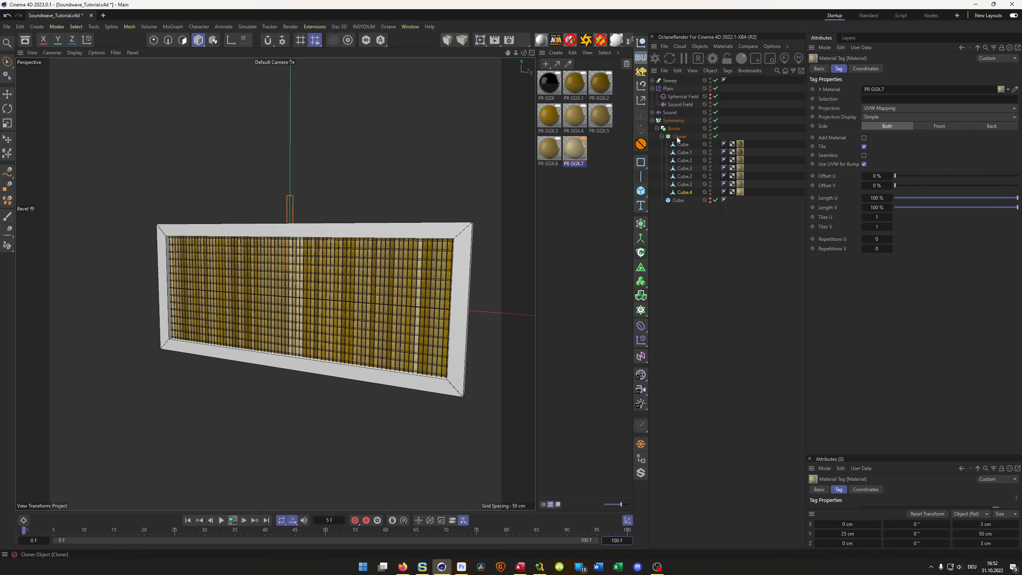
- Try baking the Cloner as Alembic, inspect the baked object's children, and delete the baked copy
{"action": "left_click", "coordinate": [661, 137]}
{"action": "left_click", "coordinate": [679, 137]}
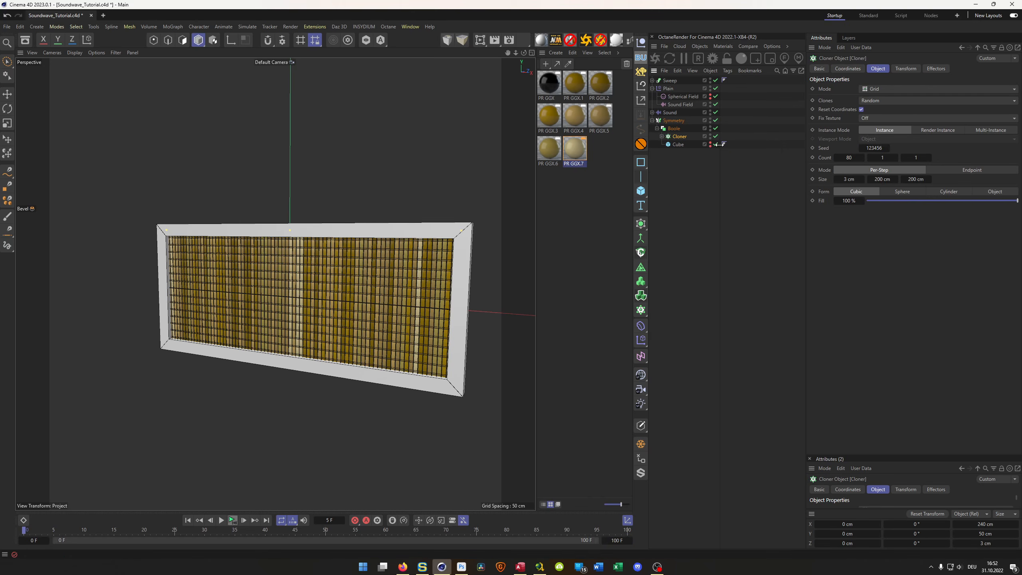
{"action": "right_click", "coordinate": [677, 138]}
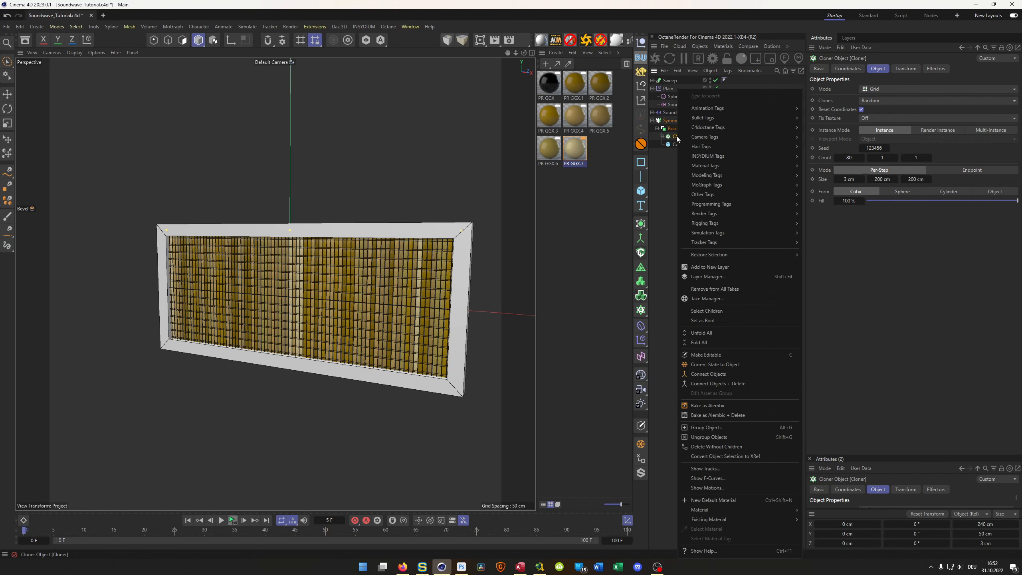
{"action": "left_click", "coordinate": [717, 406]}
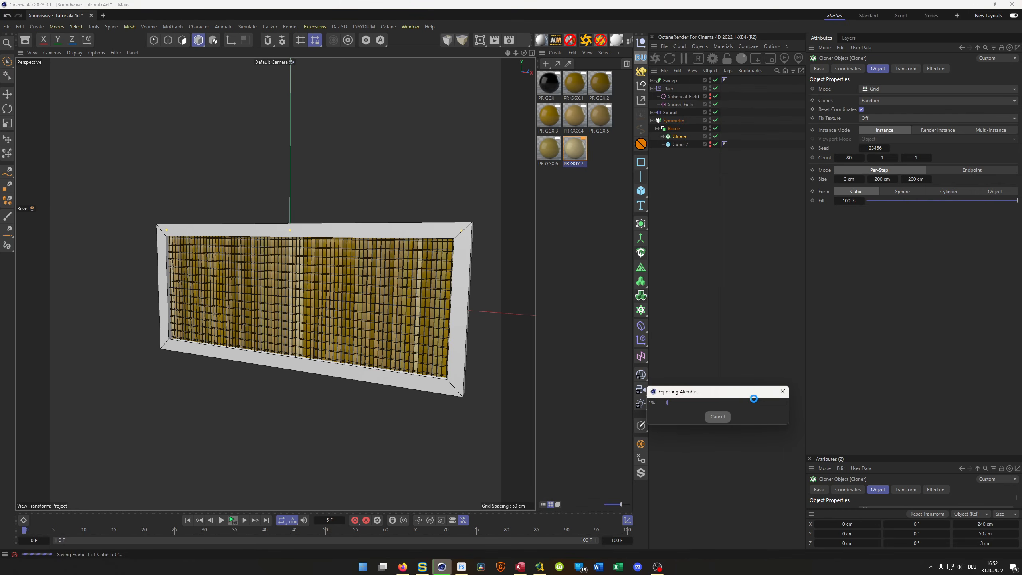
{"action": "left_click_drag", "start_coordinate": [727, 395], "coordinate": [874, 334]}
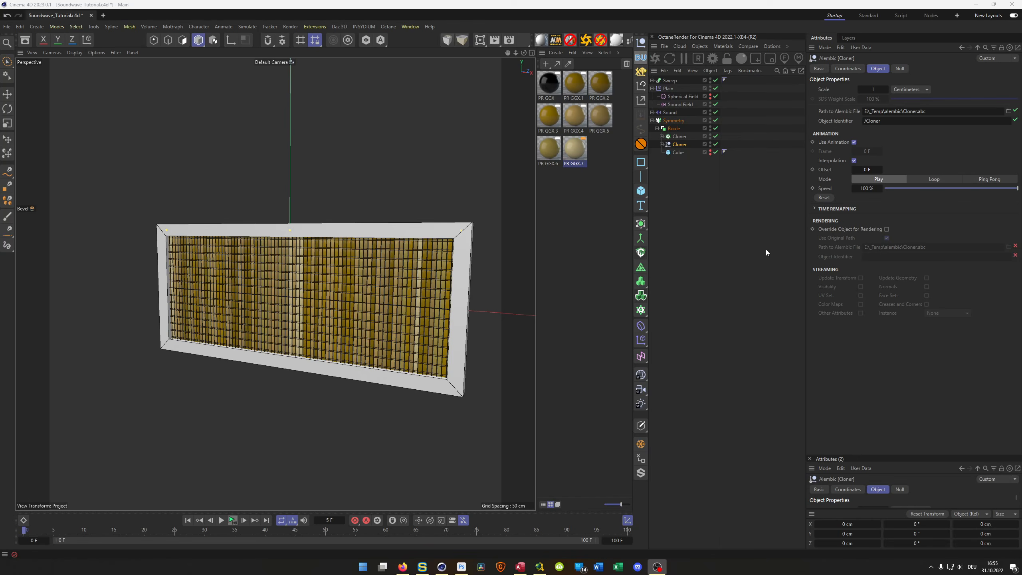
{"action": "left_click", "coordinate": [661, 144]}
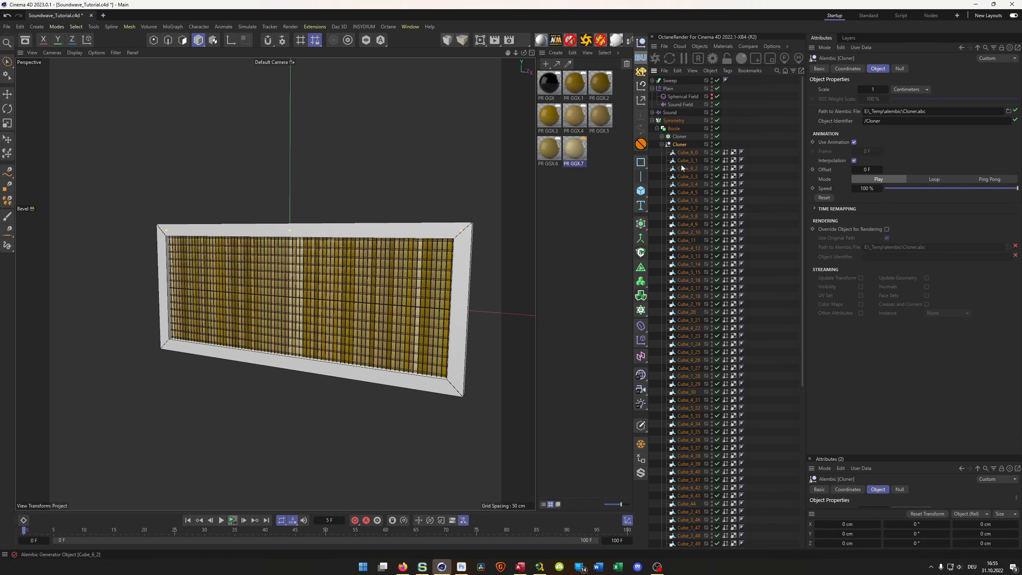
{"action": "key", "text": "Delete"}
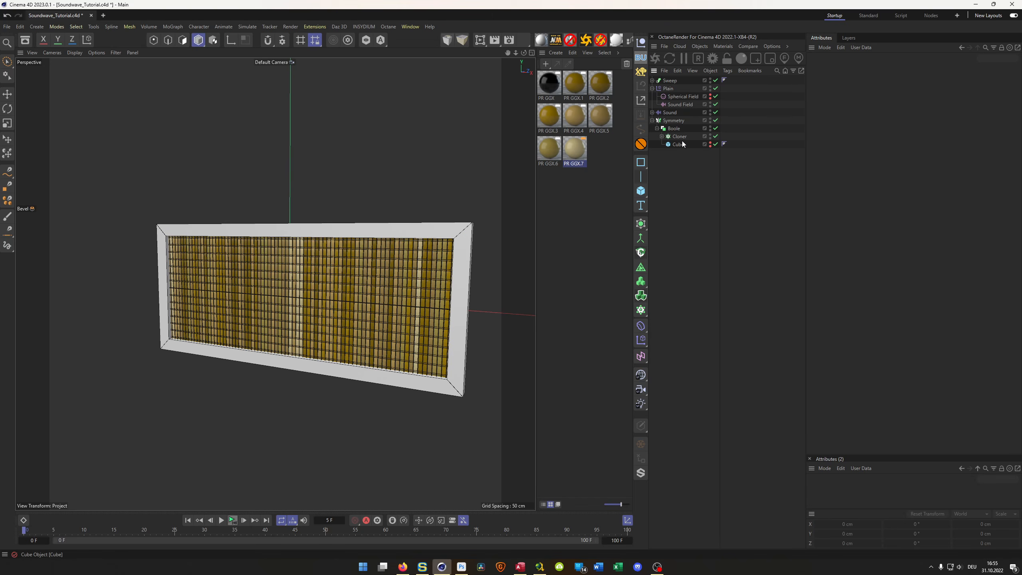
- Disable the Boole and Symmetry, and place the Cloner inside a new Connect object
{"action": "left_click", "coordinate": [679, 137]}
{"action": "left_click", "coordinate": [715, 128]}
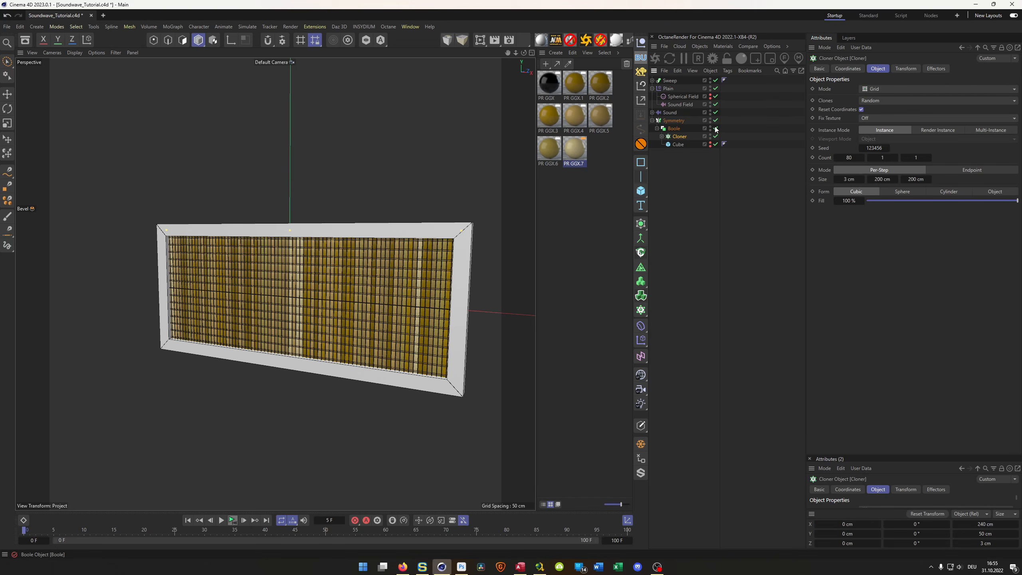
{"action": "left_click", "coordinate": [715, 120]}
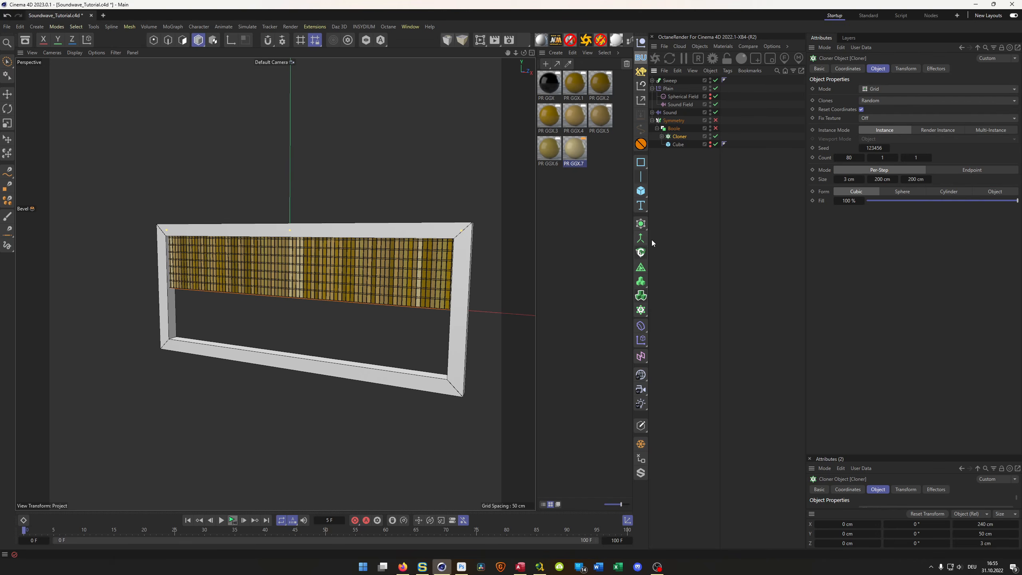
{"action": "left_click", "coordinate": [641, 240], "text": "alt"}
{"action": "left_click", "coordinate": [682, 146]}
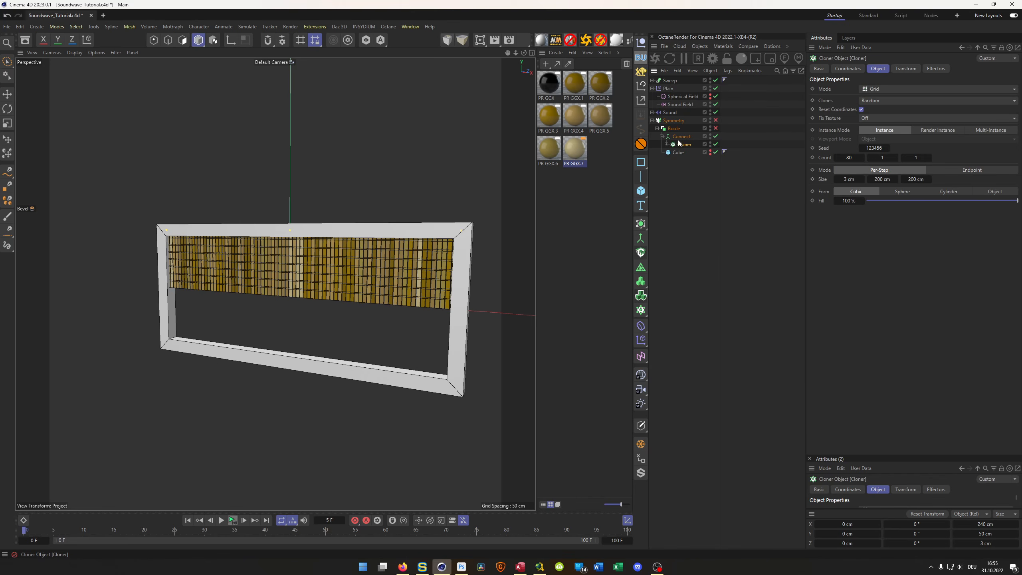
- Bake the Connect object with its nested Cloner as Alembic
{"action": "left_click", "coordinate": [680, 136]}
{"action": "right_click", "coordinate": [687, 136]}
{"action": "mouse_move", "coordinate": [723, 141]}
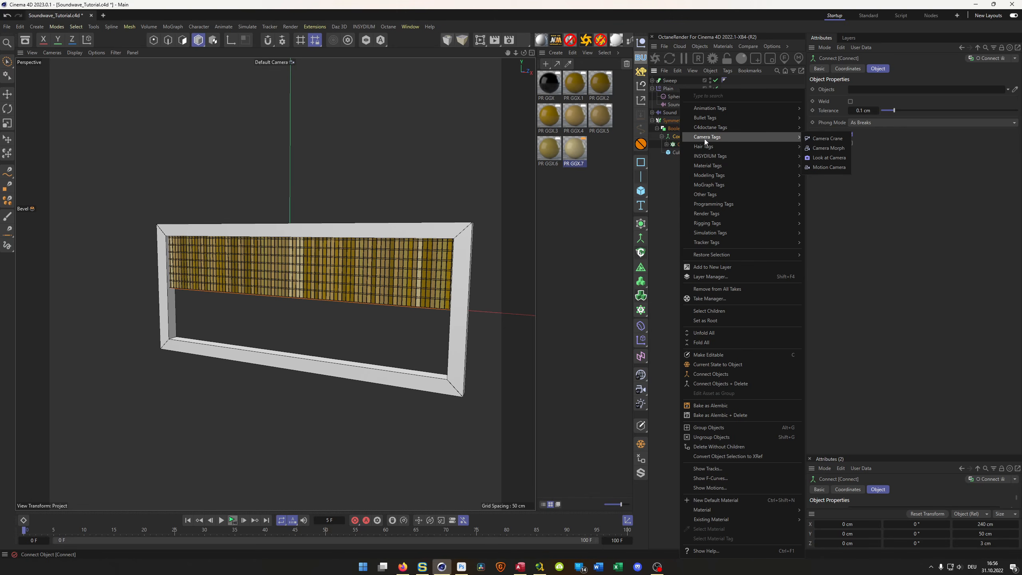
{"action": "left_click", "coordinate": [707, 406]}
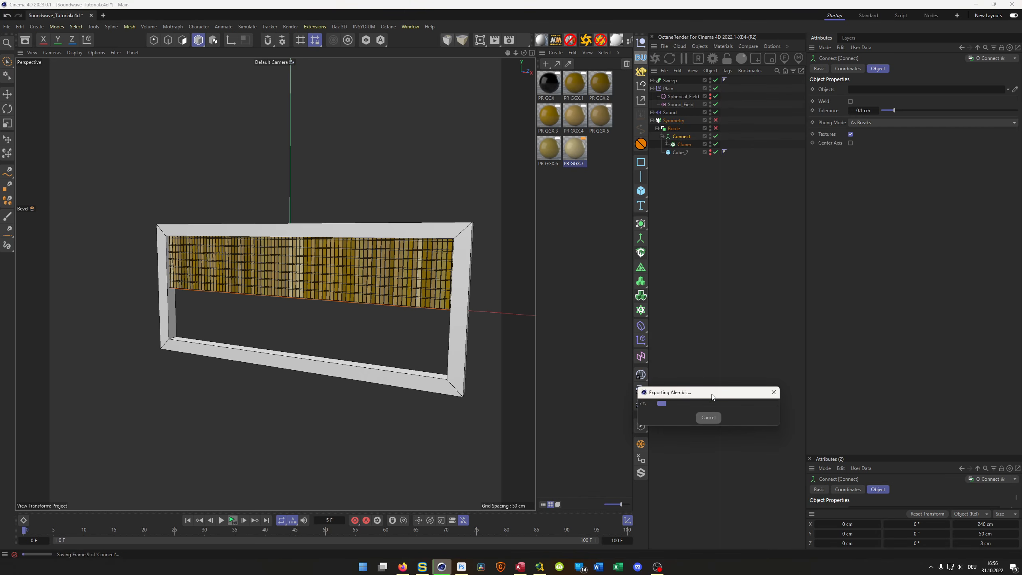
{"action": "left_click_drag", "start_coordinate": [711, 397], "coordinate": [869, 242]}
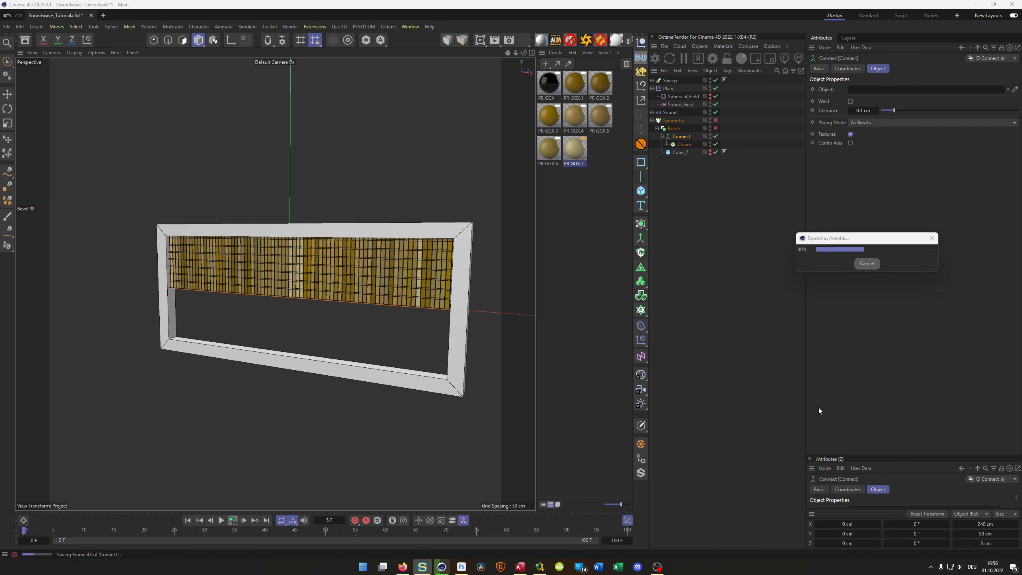
{"action": "left_click", "coordinate": [828, 239]}
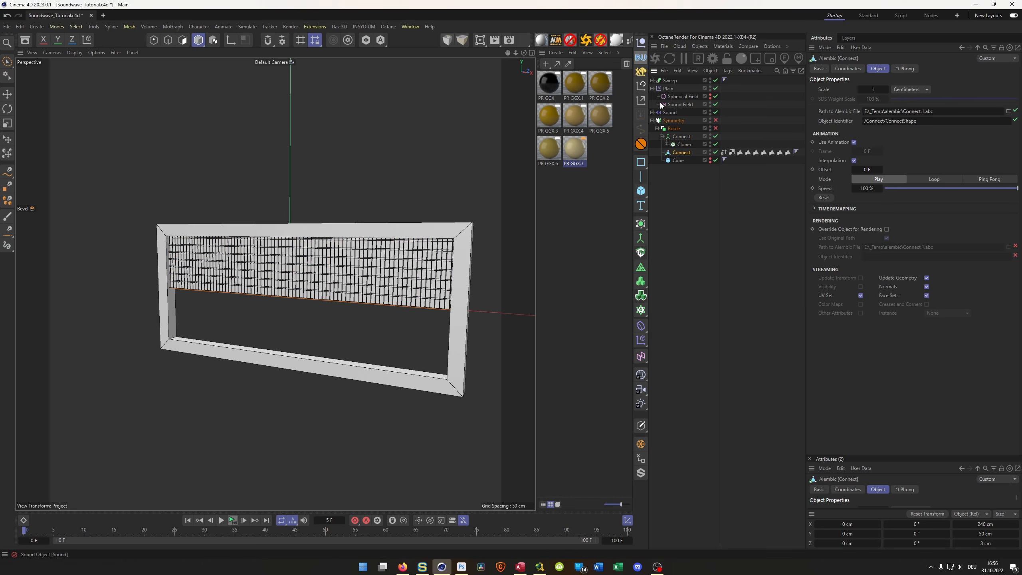
- Create a Backup null and move the original Connect object with its Cloner into it, switched off
{"action": "left_click", "coordinate": [641, 58]}
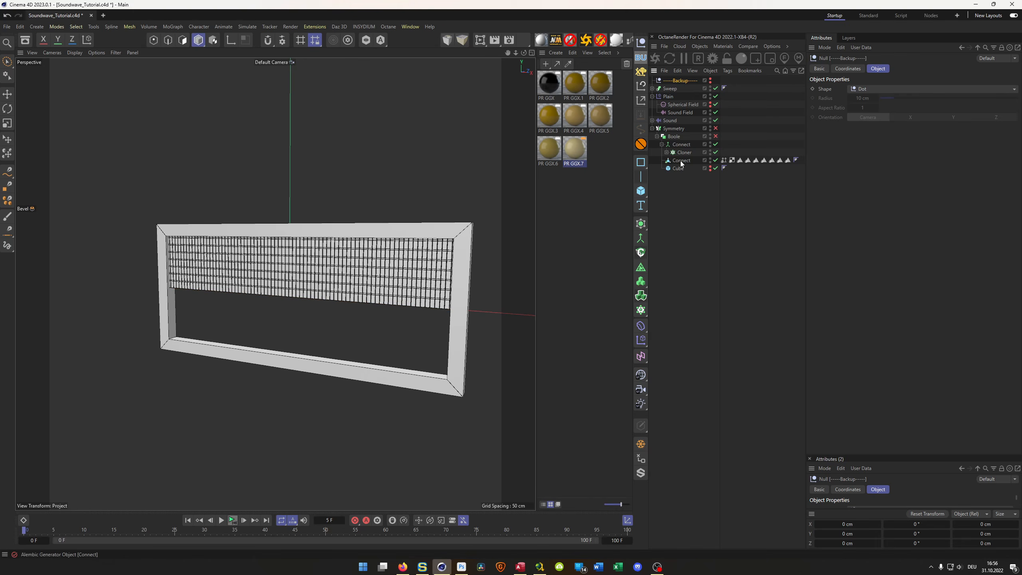
{"action": "left_click", "coordinate": [671, 145]}
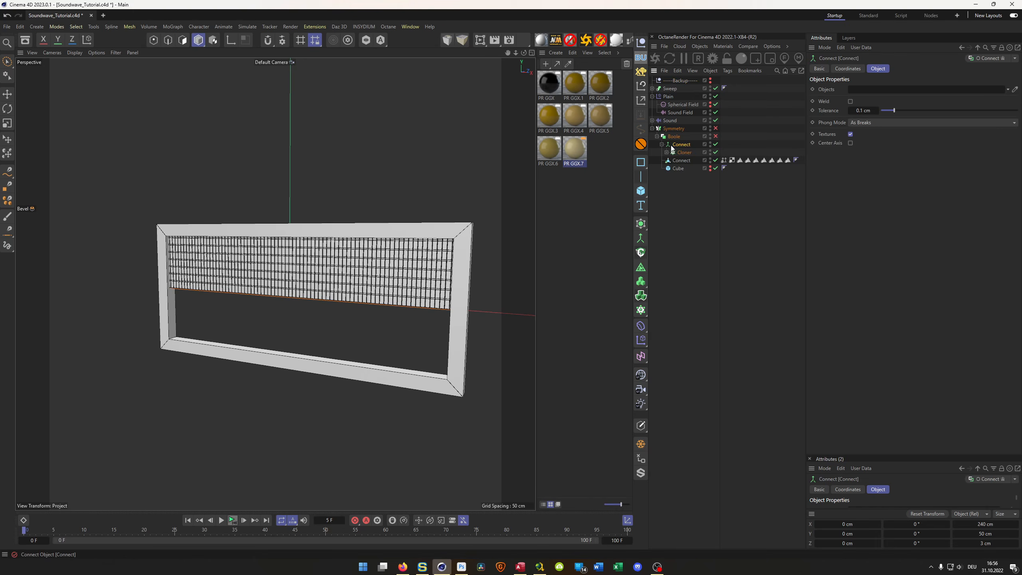
{"action": "left_click", "coordinate": [715, 144]}
{"action": "left_click", "coordinate": [715, 152]}
{"action": "left_click_drag", "start_coordinate": [686, 145], "coordinate": [679, 80]}
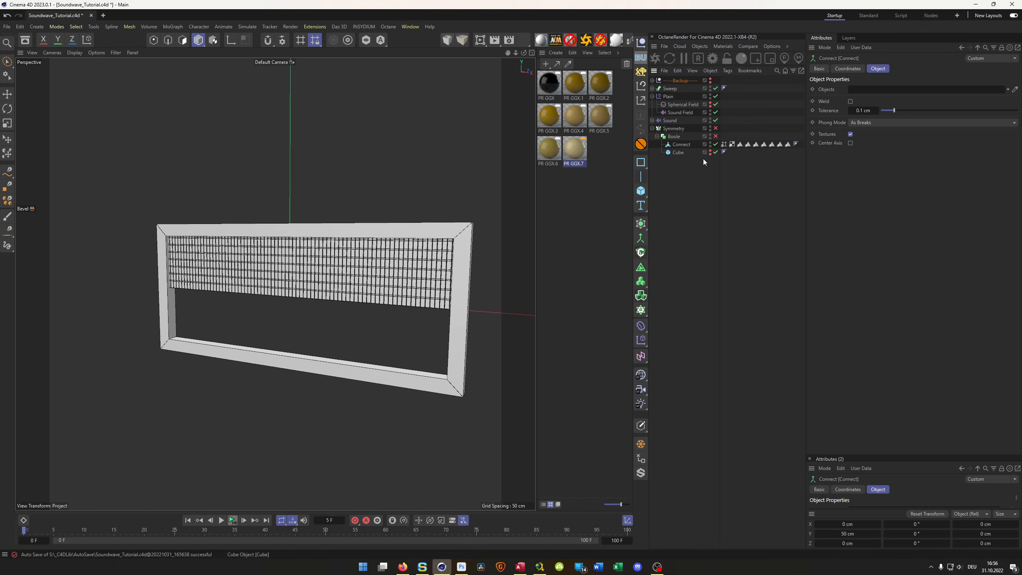
- Re-enable the Boole and Symmetry, and play the baked animation briefly
{"action": "left_click", "coordinate": [716, 129]}
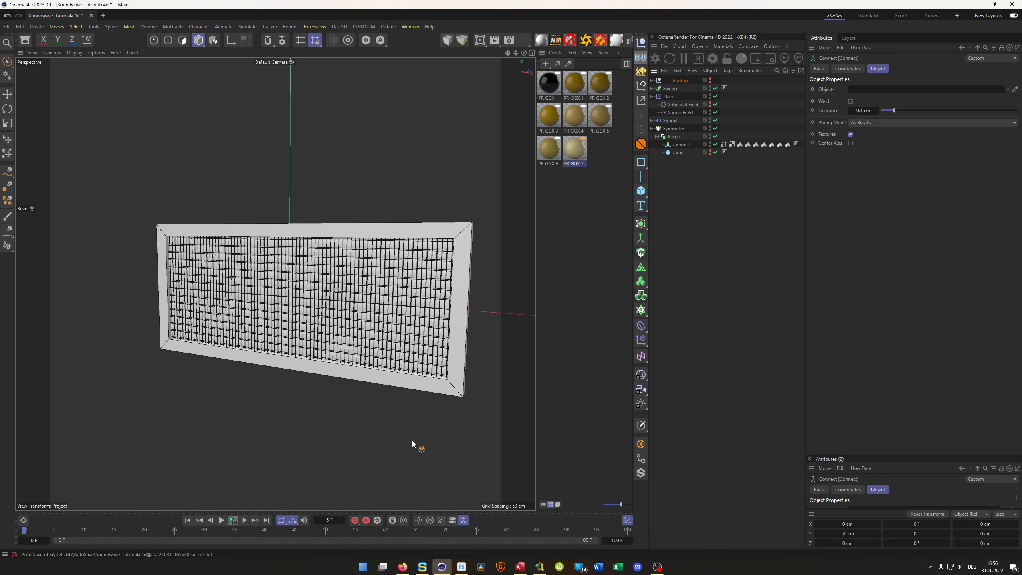
{"action": "left_click", "coordinate": [232, 522]}
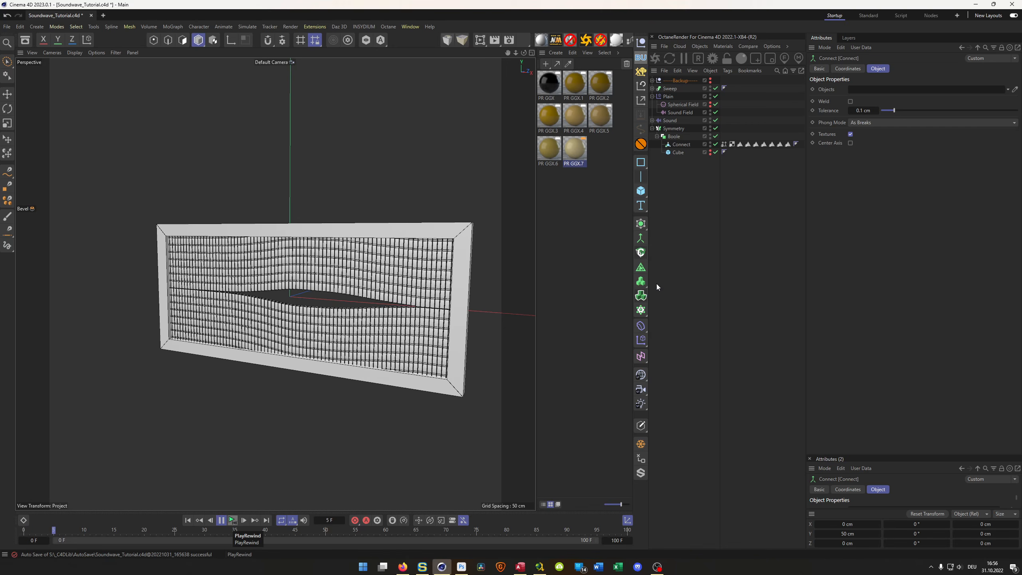
{"action": "key", "text": "F8"}
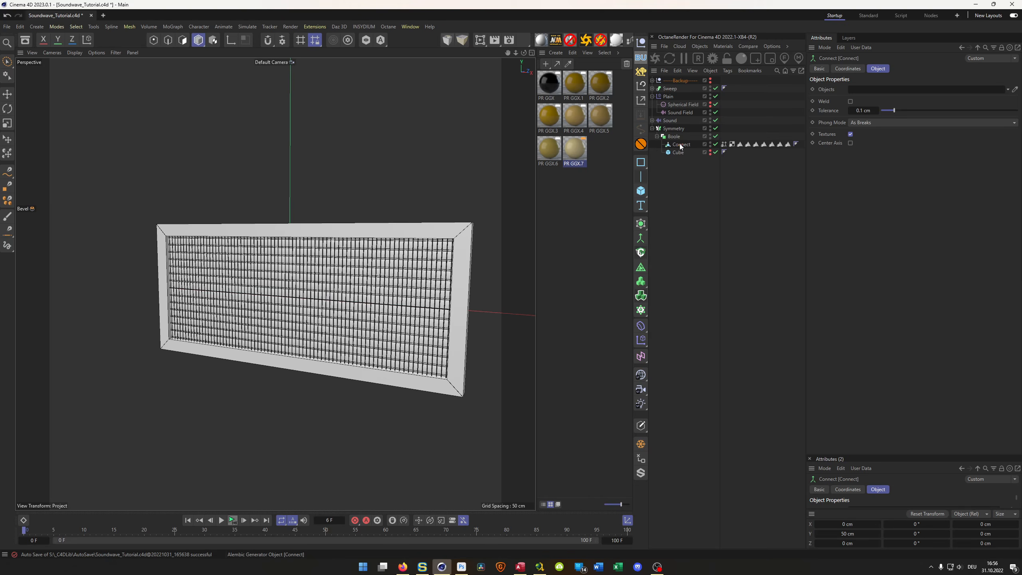
- Inspect the polygon selection tags on the baked Connect object
{"action": "left_click", "coordinate": [680, 144]}
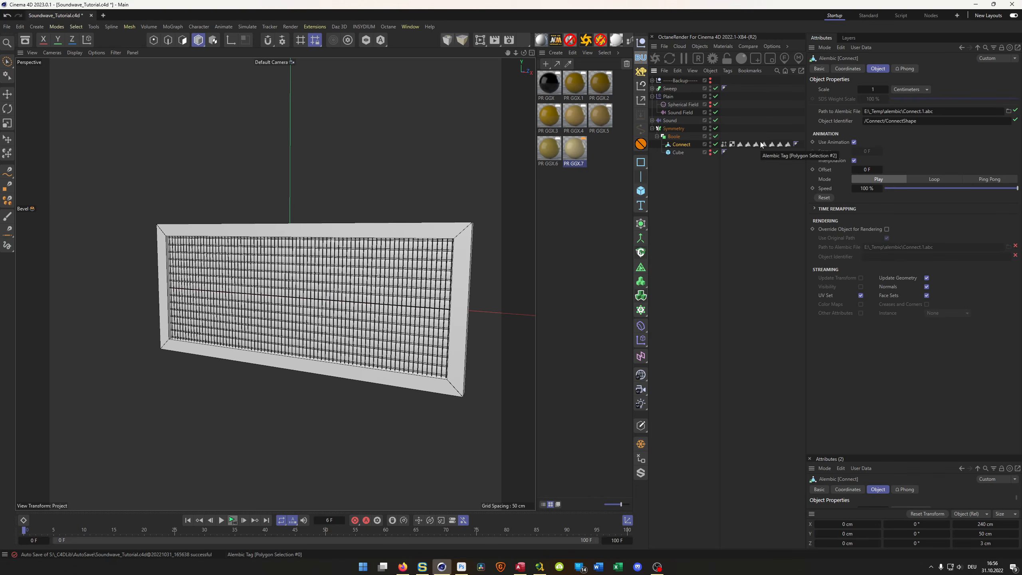
{"action": "left_click", "coordinate": [740, 145]}
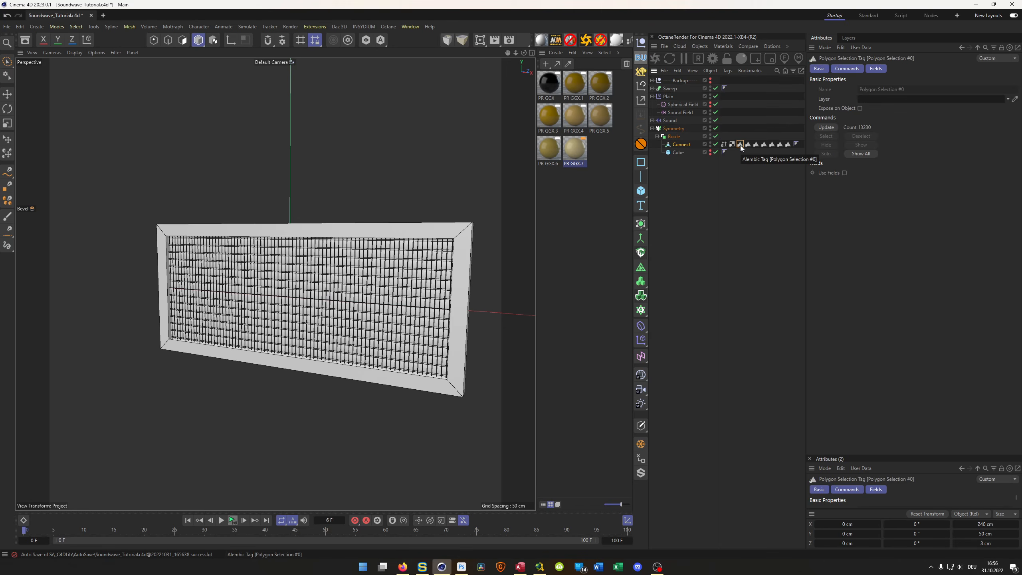
{"action": "left_click", "coordinate": [750, 145]}
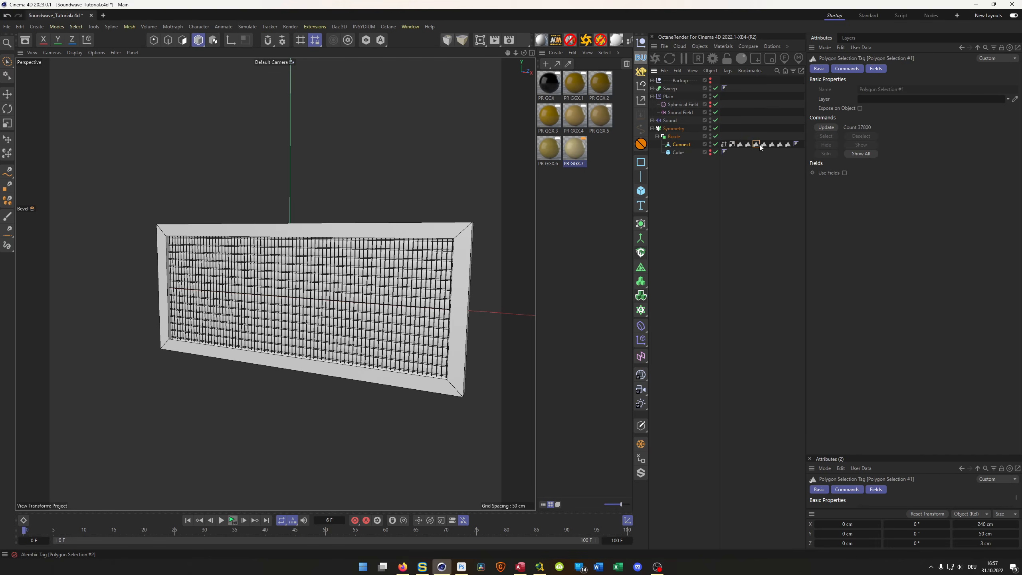
{"action": "left_click", "coordinate": [741, 144]}
- Apply PR GGX.1 and PR GGX.2 to the baked Connect object, restricted to Polygon Selection #0 and Polygon Selection #1 respectively
{"action": "left_click_drag", "start_coordinate": [758, 180], "coordinate": [687, 144]}
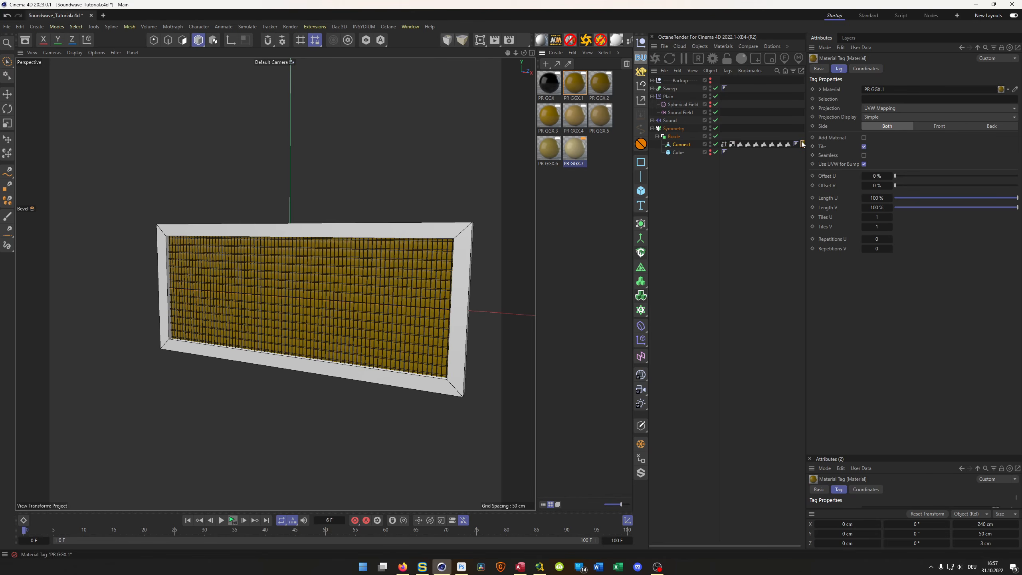
{"action": "left_click_drag", "start_coordinate": [807, 170], "coordinate": [819, 166]}
{"action": "left_click_drag", "start_coordinate": [841, 164], "coordinate": [861, 175]}
{"action": "left_click_drag", "start_coordinate": [739, 144], "coordinate": [933, 103]}
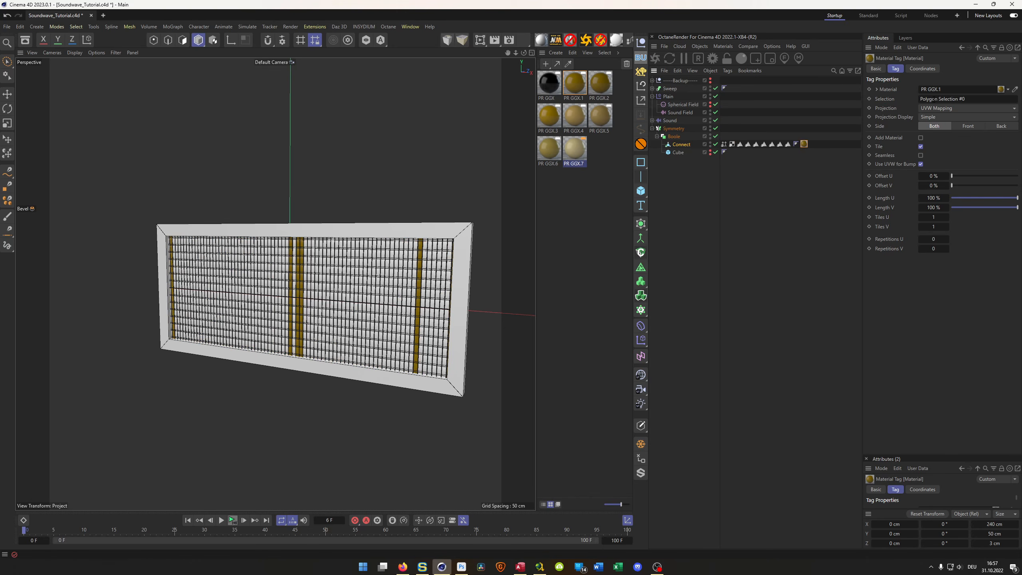
{"action": "left_click_drag", "start_coordinate": [595, 83], "coordinate": [682, 144]}
{"action": "left_click_drag", "start_coordinate": [747, 143], "coordinate": [933, 101]}
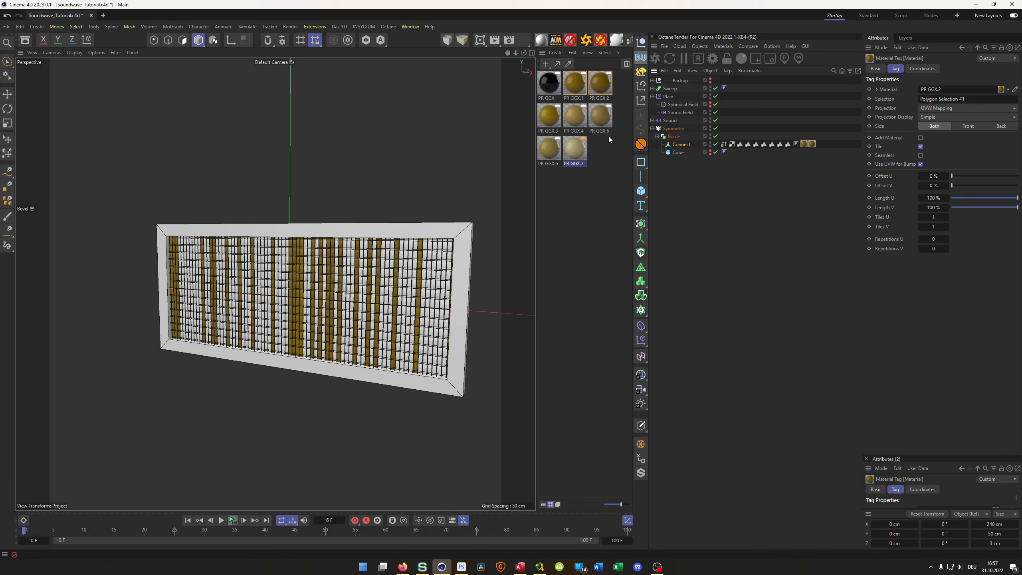
- Apply PR GGX.3, PR GGX.4 and PR GGX.5 to the baked Connect object, restricted to Polygon Selection #2, #3 and #4 respectively
{"action": "left_click_drag", "start_coordinate": [555, 117], "coordinate": [691, 143]}
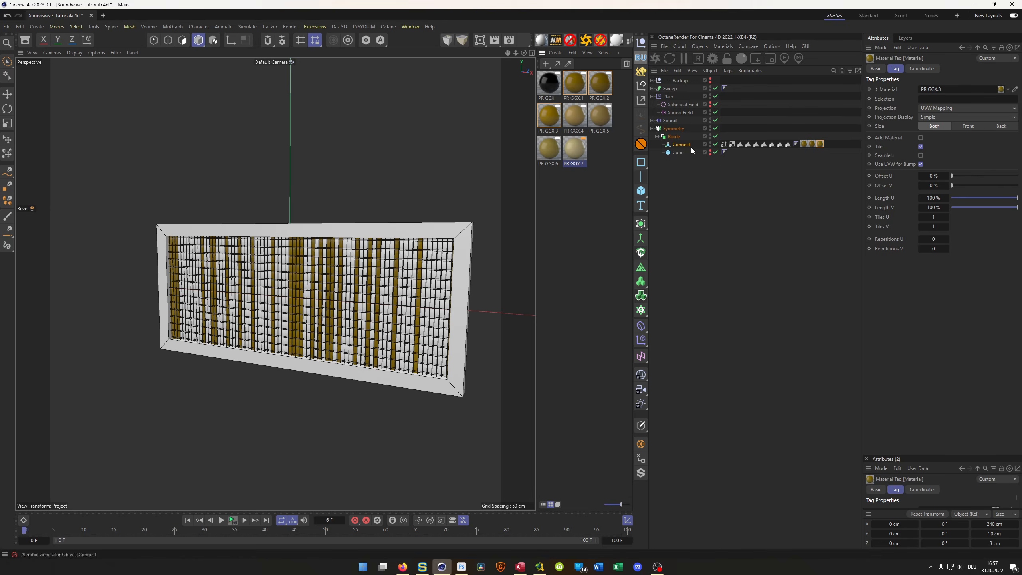
{"action": "left_click_drag", "start_coordinate": [760, 146], "coordinate": [937, 99]}
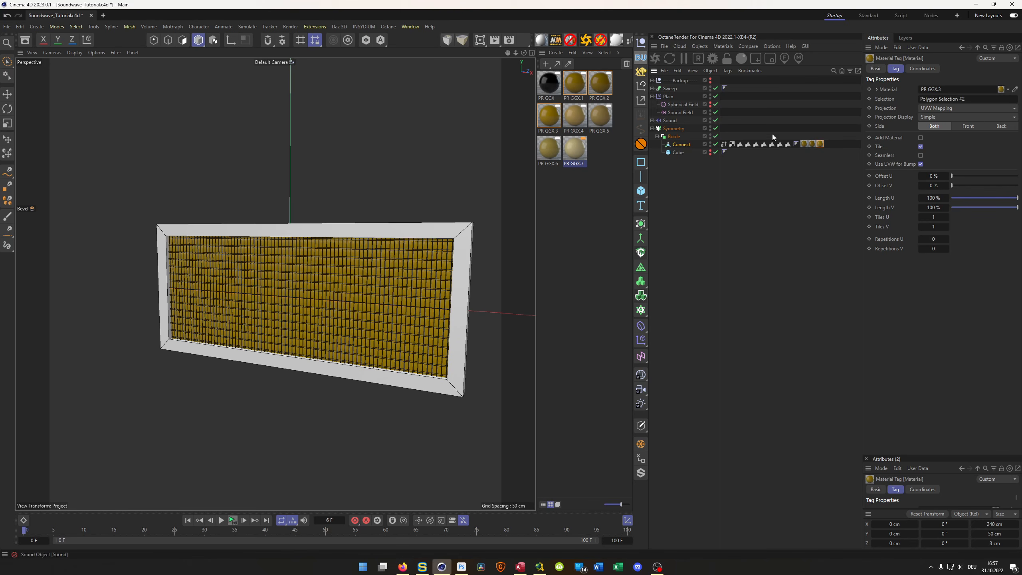
{"action": "left_click_drag", "start_coordinate": [575, 117], "coordinate": [685, 144]}
{"action": "left_click_drag", "start_coordinate": [764, 144], "coordinate": [939, 99]}
{"action": "left_click_drag", "start_coordinate": [602, 119], "coordinate": [684, 143]}
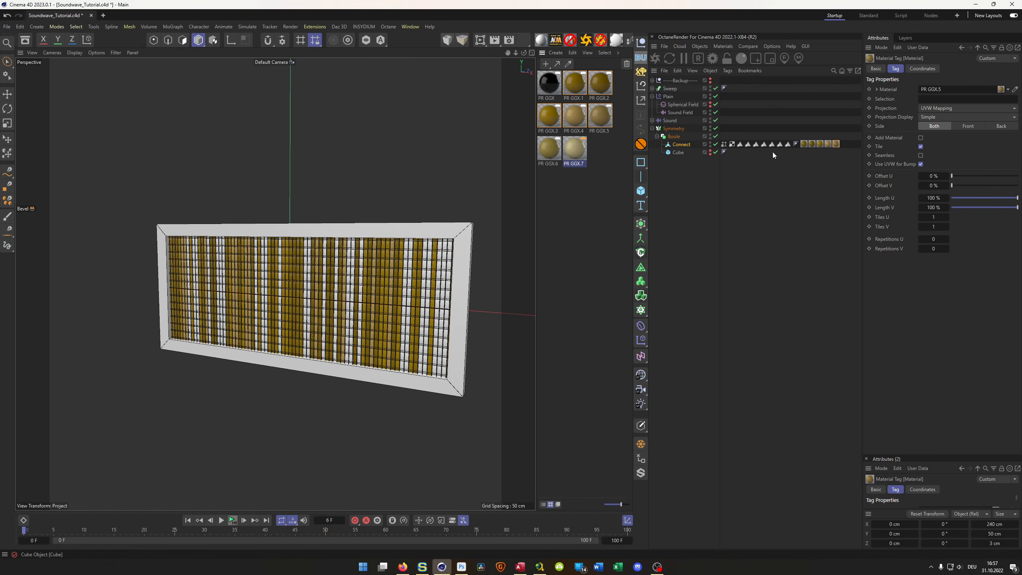
{"action": "left_click_drag", "start_coordinate": [773, 145], "coordinate": [923, 100]}
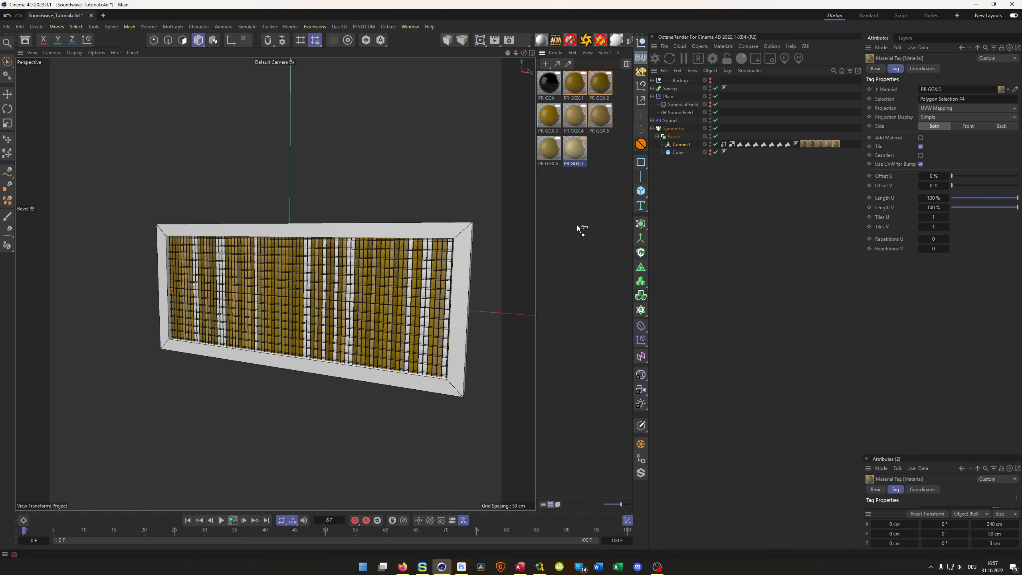
- Apply PR GGX.6 and PR GGX.7 to the baked Connect object, restricted to Polygon Selection #5 and #6 respectively
{"action": "left_click_drag", "start_coordinate": [683, 149], "coordinate": [680, 145]}
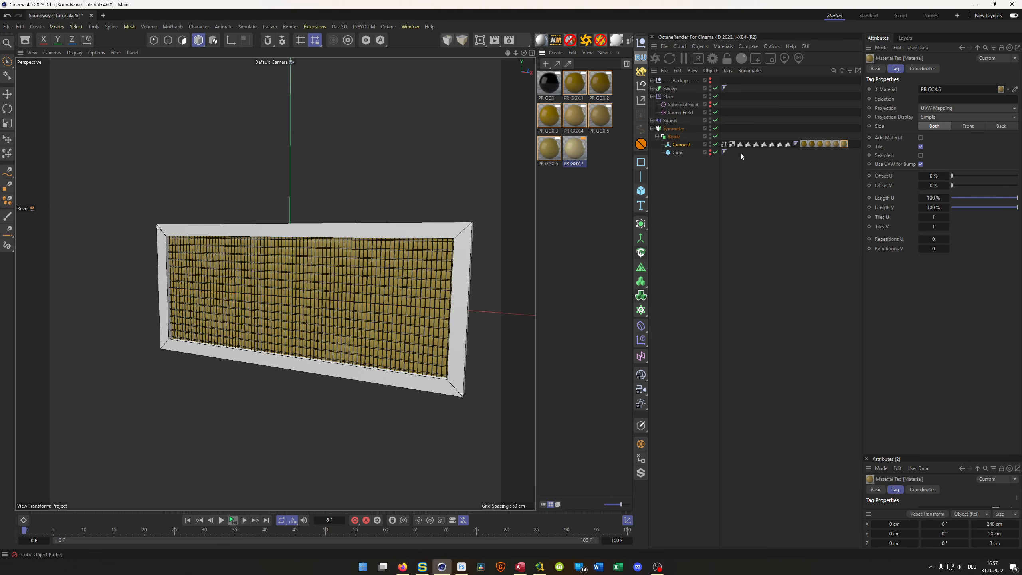
{"action": "left_click_drag", "start_coordinate": [779, 144], "coordinate": [941, 99]}
{"action": "left_click_drag", "start_coordinate": [573, 150], "coordinate": [681, 145]}
{"action": "left_click_drag", "start_coordinate": [787, 145], "coordinate": [941, 99]}
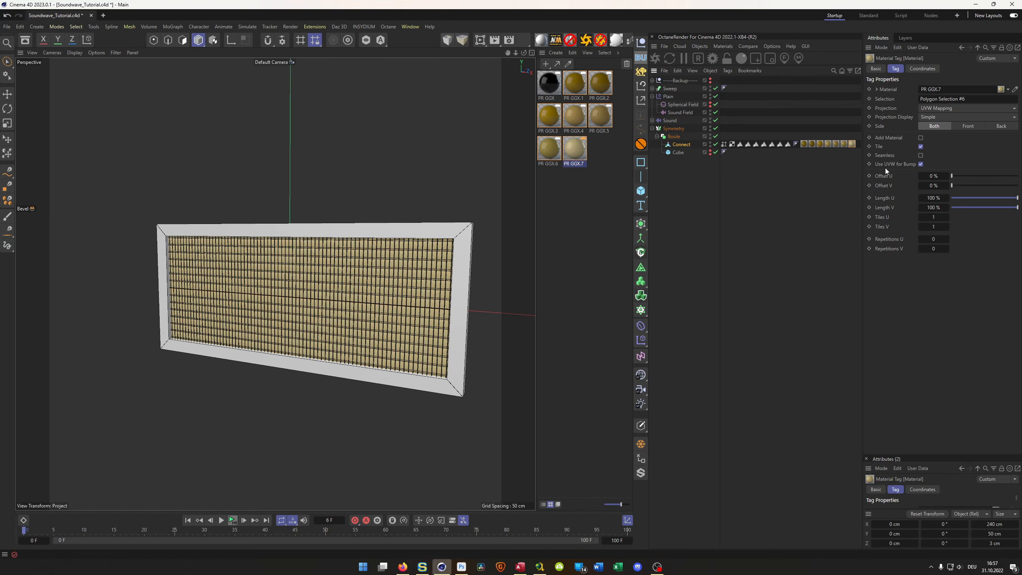
{"action": "left_click_drag", "start_coordinate": [310, 292], "coordinate": [397, 329], "text": "alt"}
- Disable the Symmetry, Boole and Sound objects, and the Plain effector together with its Spherical Field and Sound Field
{"action": "left_click", "coordinate": [716, 120]}
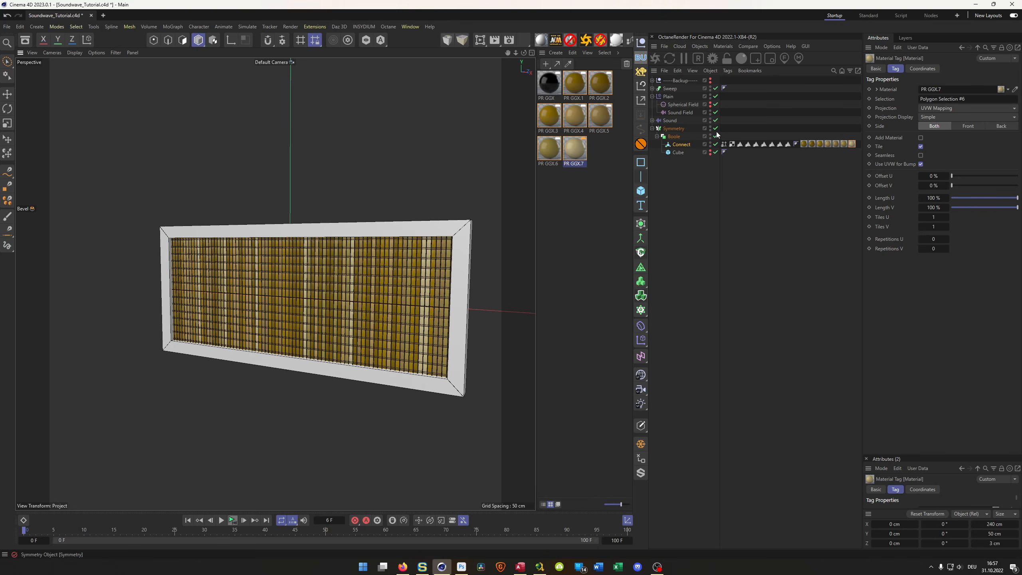
{"action": "left_click", "coordinate": [715, 128]}
{"action": "left_click", "coordinate": [715, 136]}
{"action": "left_click", "coordinate": [715, 120]}
{"action": "left_click", "coordinate": [715, 112]}
{"action": "left_click", "coordinate": [716, 120]}
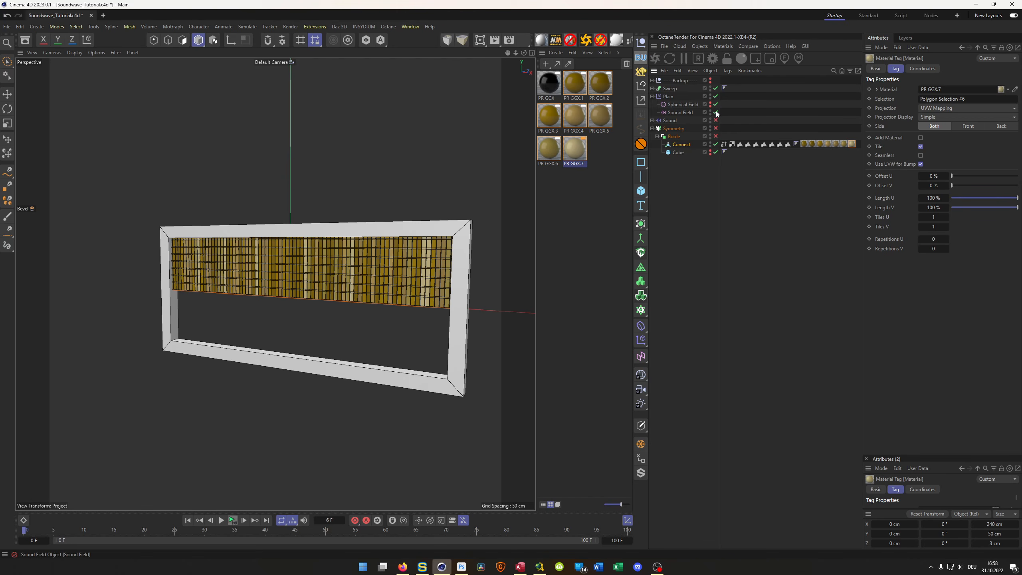
{"action": "left_click", "coordinate": [715, 97]}
{"action": "left_click_drag", "start_coordinate": [715, 104], "coordinate": [715, 113]}
- Play the baked bar animation from the start with the effector switched off, and select the Plain effector between playbacks
{"action": "left_click", "coordinate": [232, 521]}
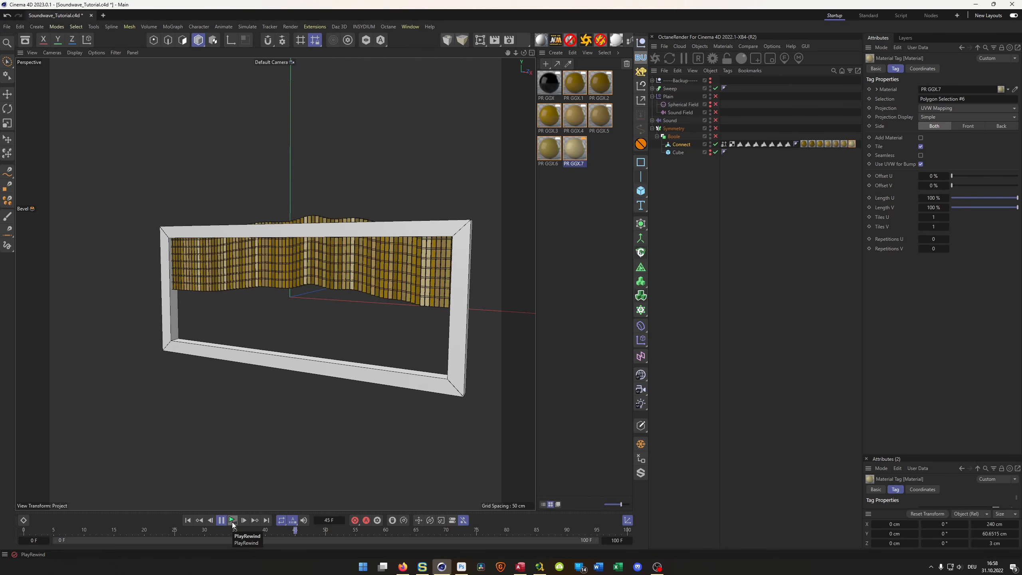
{"action": "left_click", "coordinate": [232, 520]}
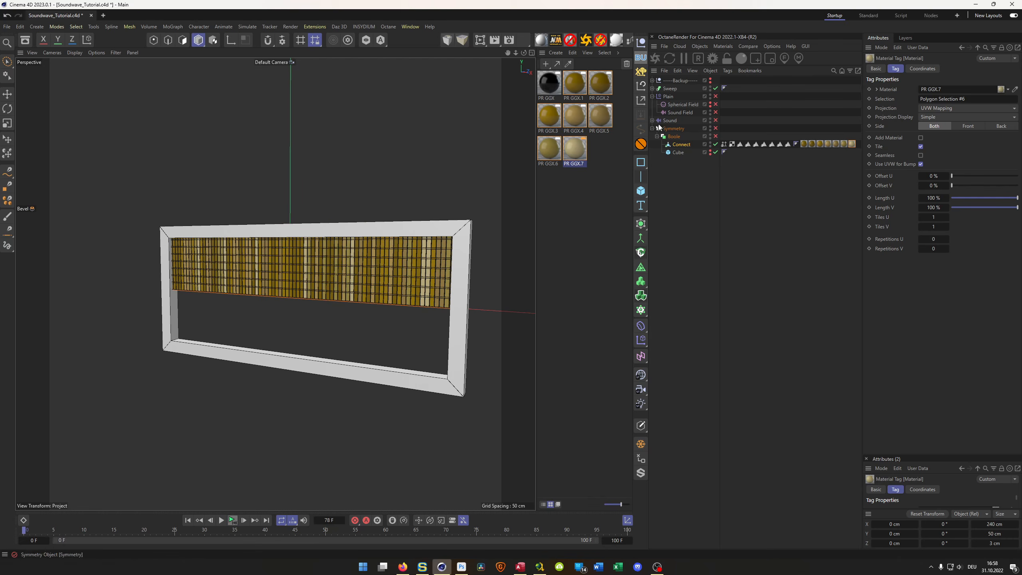
{"action": "left_click", "coordinate": [669, 96]}
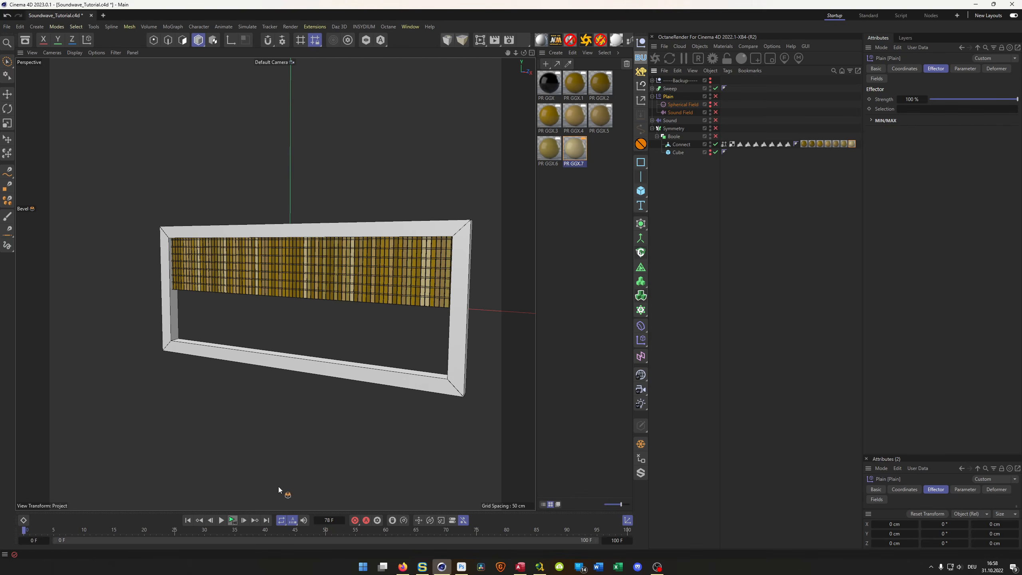
{"action": "left_click", "coordinate": [231, 519]}
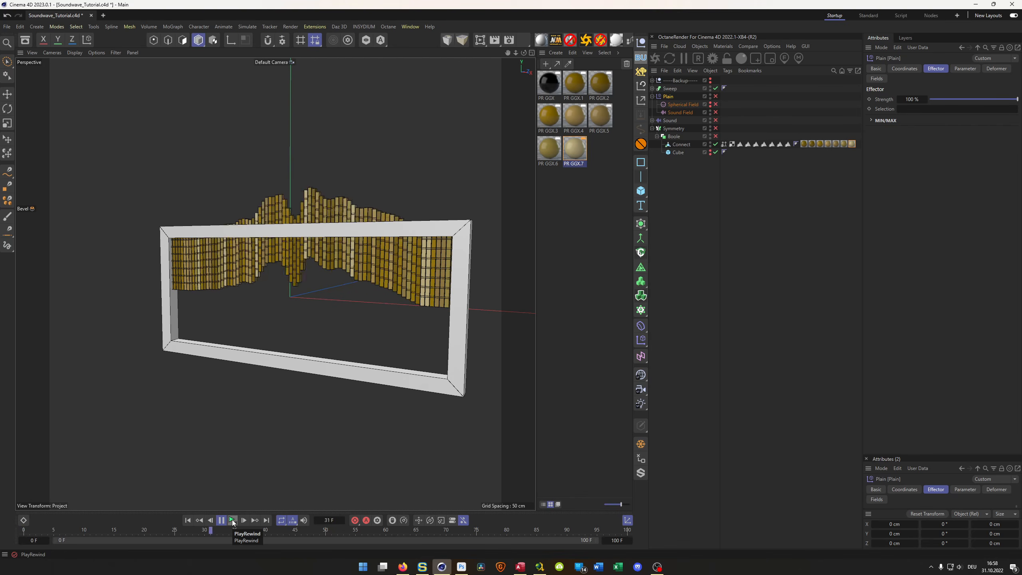
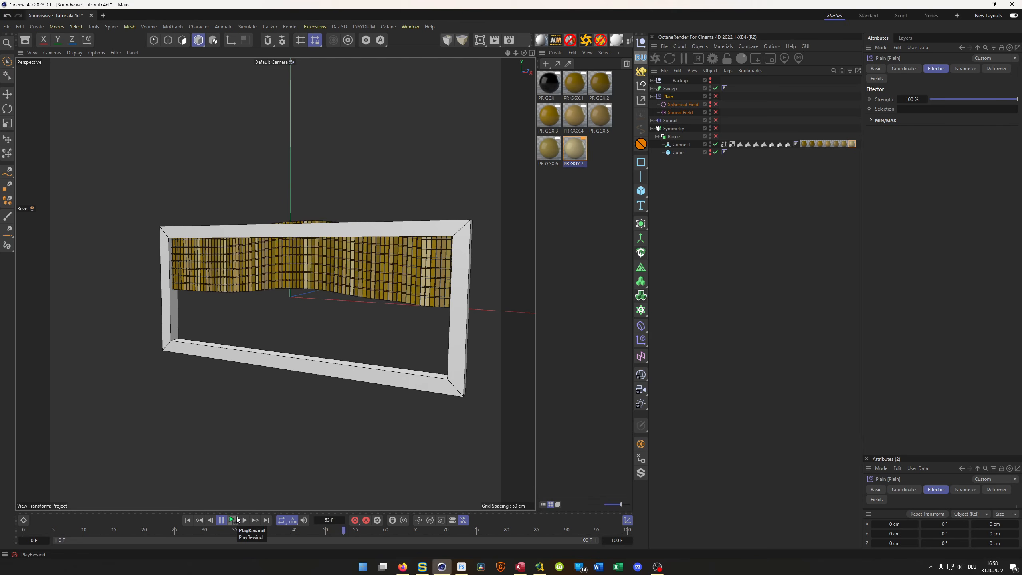
- Stop the playback, make an editable polygon copy of the Sweep frame with Current State to Object, and delete the original generator
{"action": "left_click", "coordinate": [237, 519]}
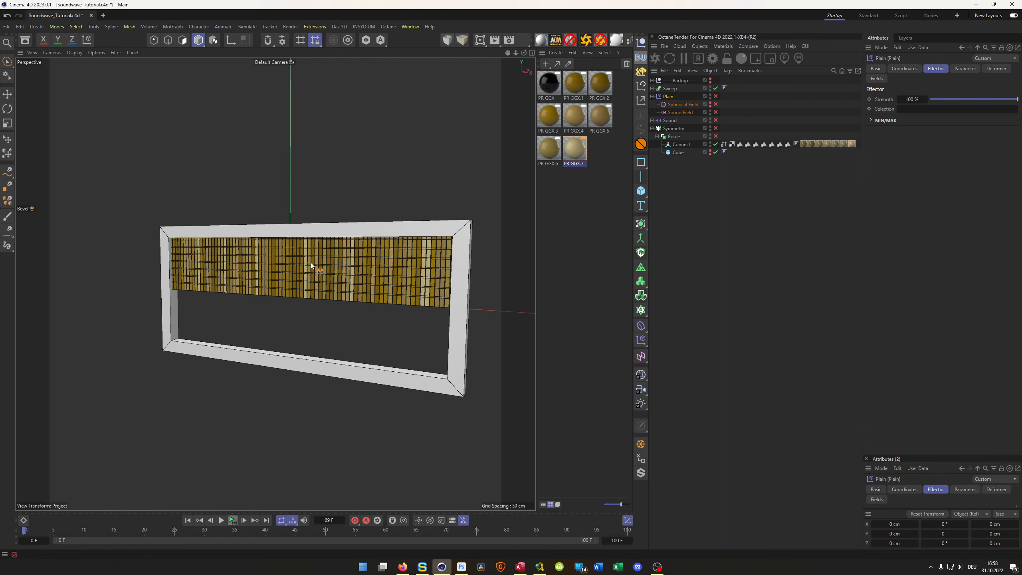
{"action": "mouse_move", "coordinate": [342, 244]}
{"action": "left_mouse_down", "text": "alt"}
{"action": "mouse_move", "coordinate": [369, 246]}
{"action": "mouse_move", "coordinate": [360, 254]}
{"action": "mouse_move", "coordinate": [326, 232]}
{"action": "left_mouse_up", "text": "alt"}
{"action": "left_click_drag", "start_coordinate": [275, 285], "coordinate": [420, 224], "text": "alt"}
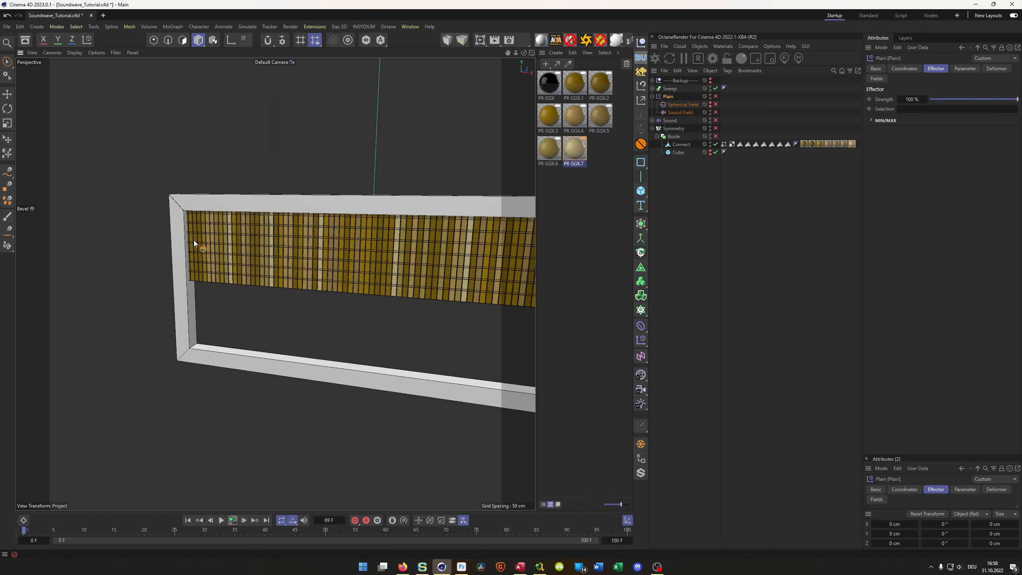
{"action": "scroll", "coordinate": [193, 240], "scroll_direction": "up", "scroll_amount": 8}
{"action": "mouse_move", "coordinate": [174, 217]}
{"action": "left_mouse_down", "text": "alt"}
{"action": "mouse_move", "coordinate": [193, 219]}
{"action": "mouse_move", "coordinate": [179, 231]}
{"action": "left_mouse_up", "text": "alt"}
{"action": "scroll", "coordinate": [178, 230], "scroll_direction": "down", "scroll_amount": 3}
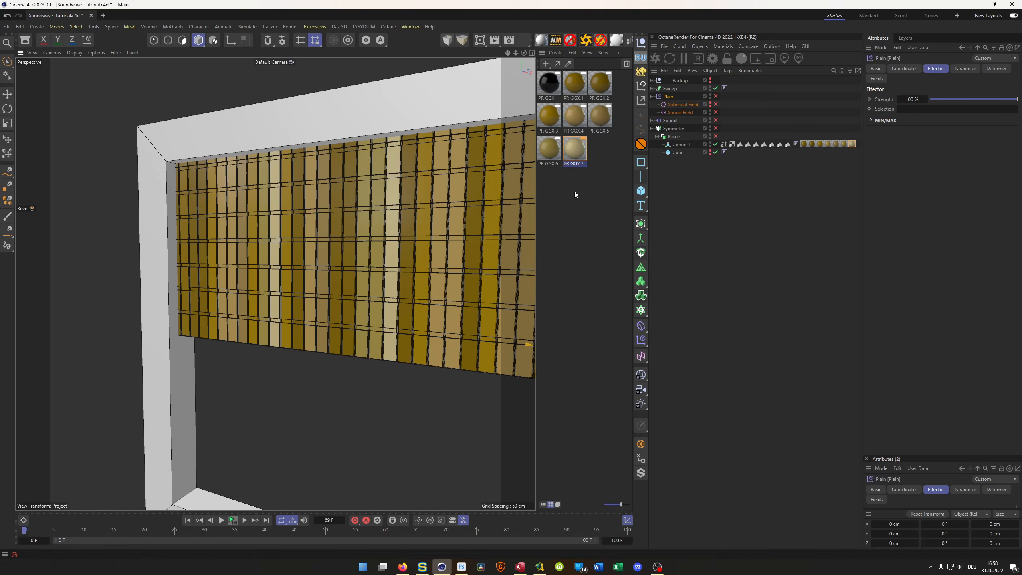
{"action": "left_click", "coordinate": [672, 89]}
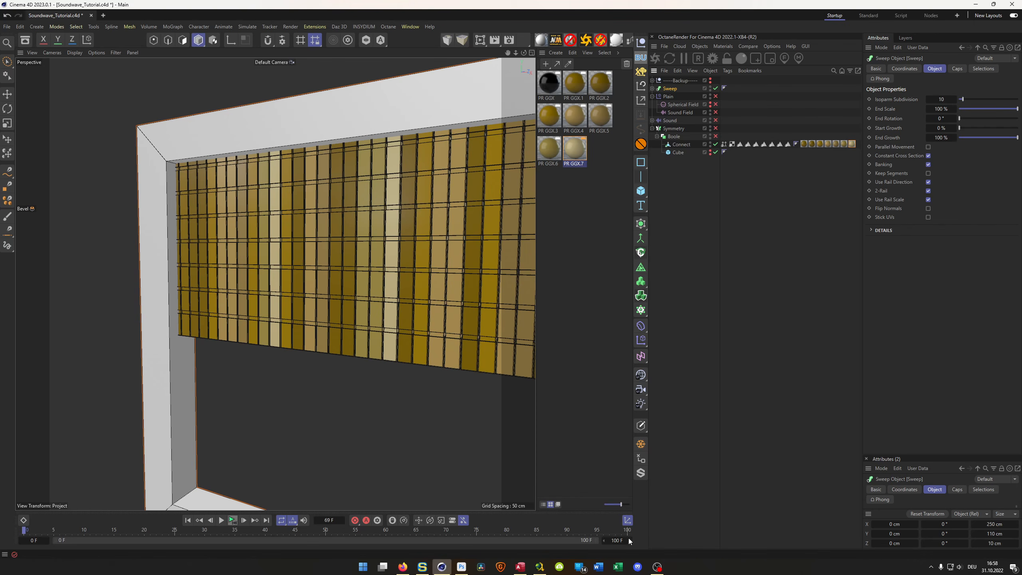
{"action": "left_click", "coordinate": [641, 444]}
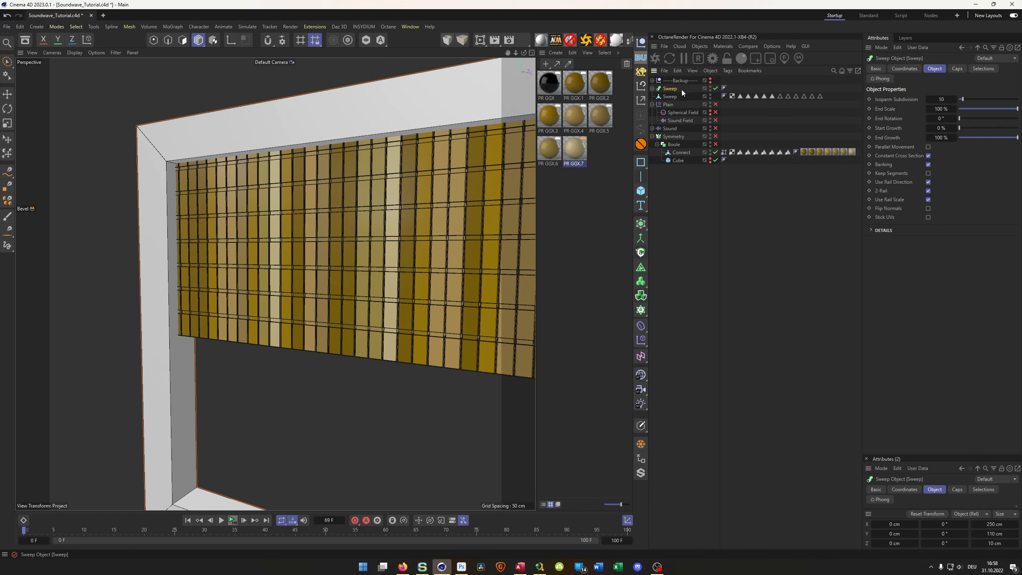
{"action": "key", "text": "Delete"}
- Delete all the polygon and edge selection tags from the polygon Sweep frame
{"action": "left_click", "coordinate": [670, 89]}
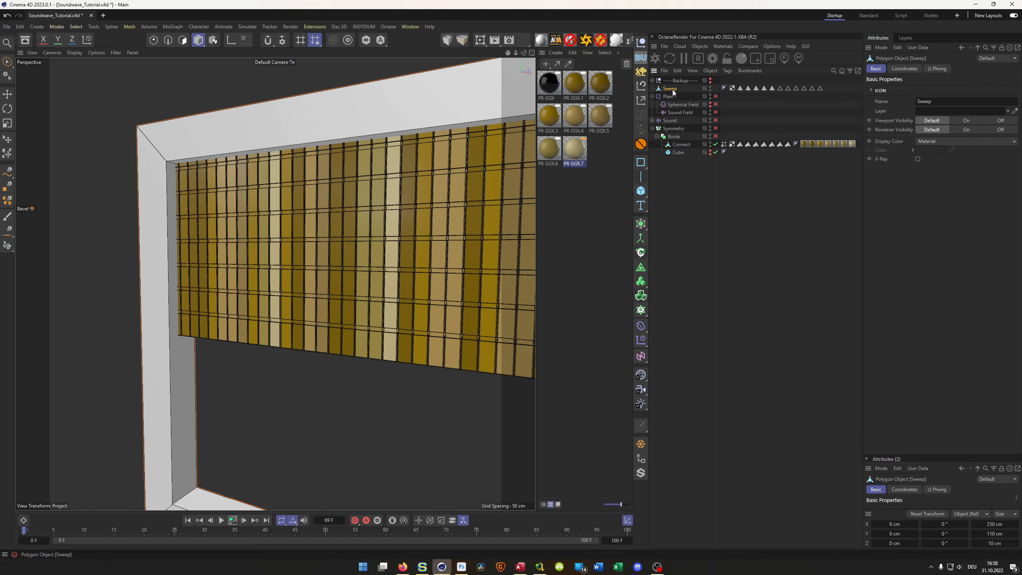
{"action": "left_click", "coordinate": [741, 90]}
{"action": "left_click", "coordinate": [821, 90], "text": "shift"}
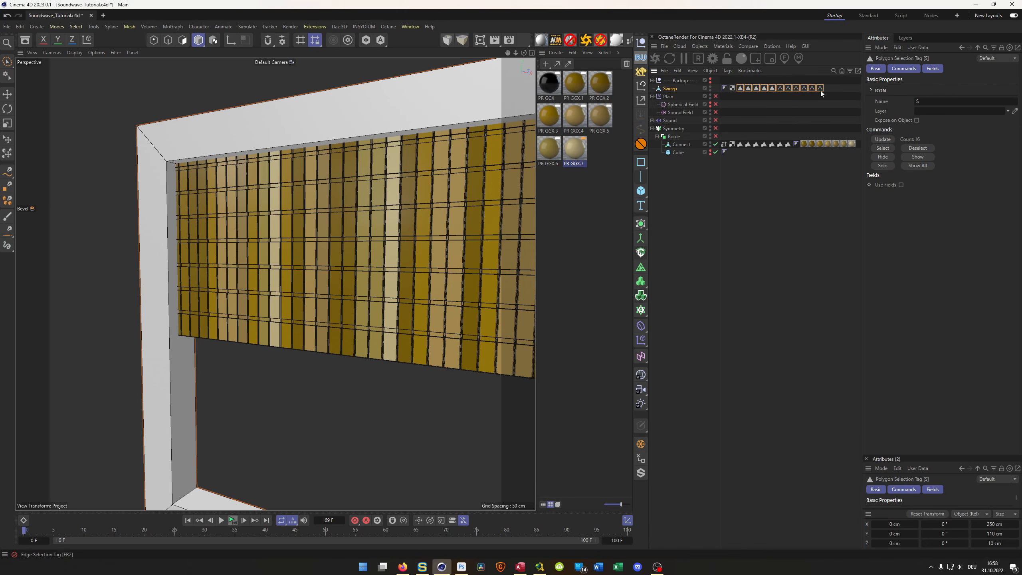
{"action": "key", "text": "Delete"}
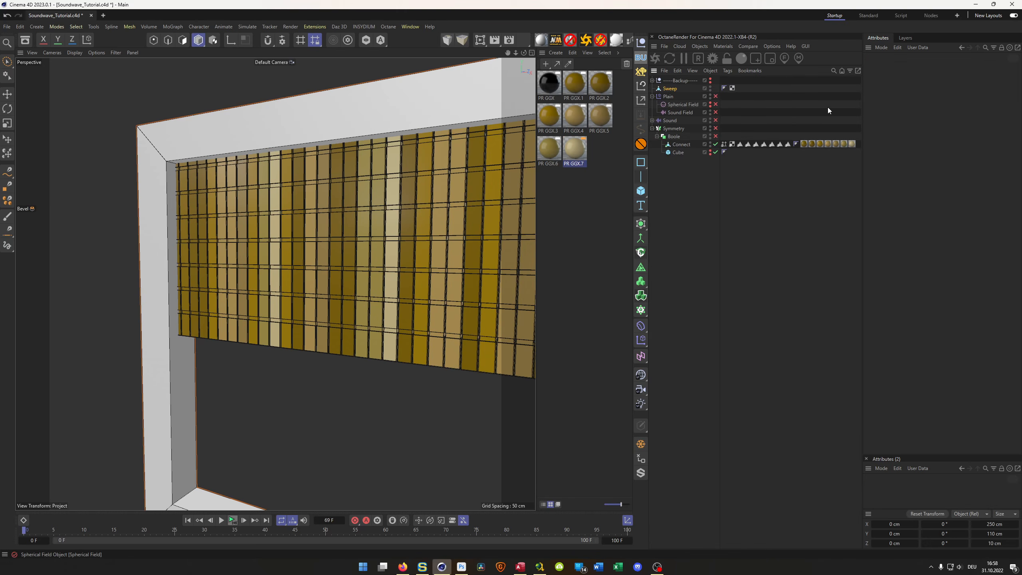
- Hide the Symmetry object and ring-select the edges that cross the inner face of the polygon Sweep frame
{"action": "left_click", "coordinate": [669, 89]}
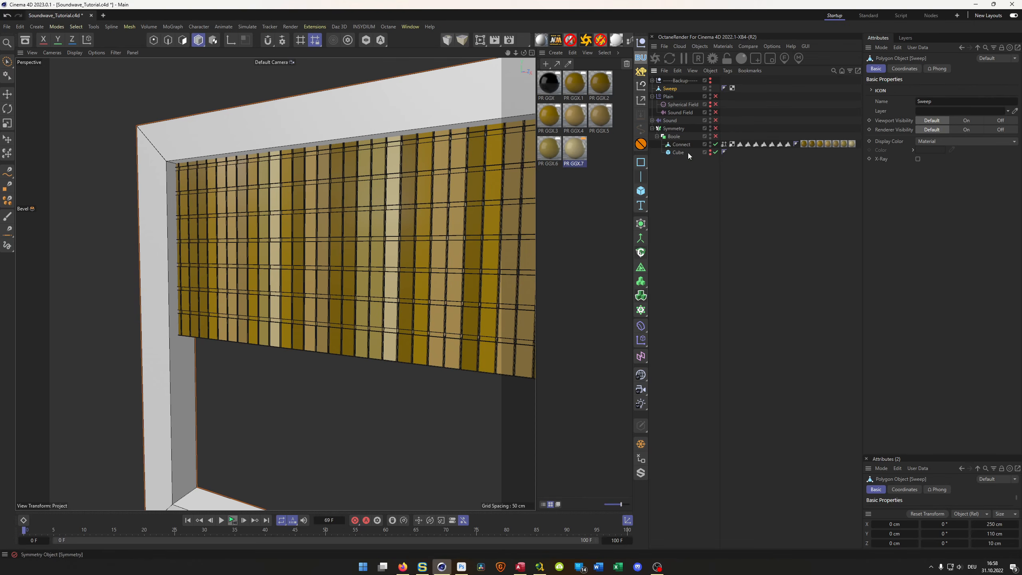
{"action": "double_click", "coordinate": [710, 127], "text": "alt"}
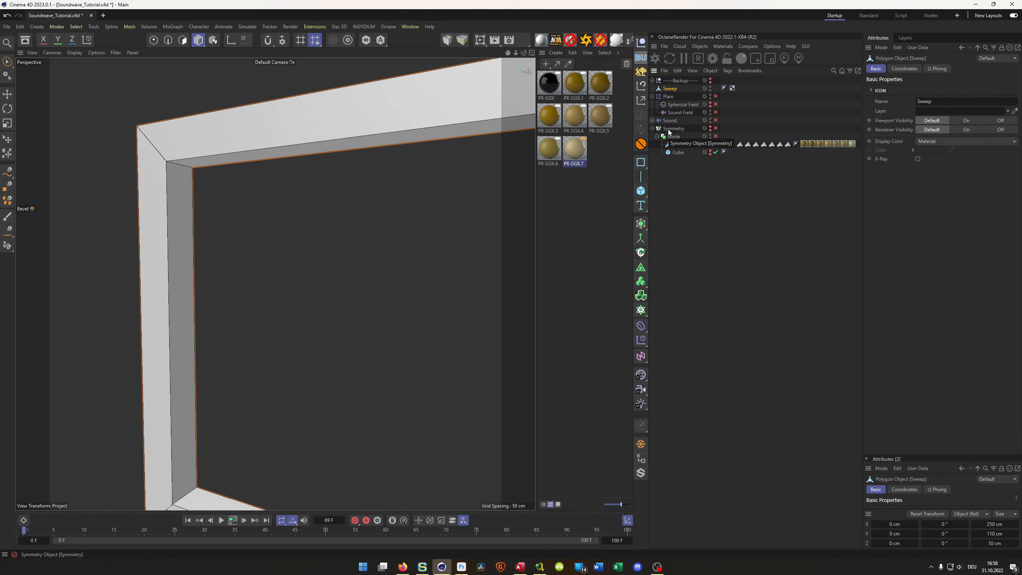
{"action": "key", "text": "Return"}
{"action": "key", "text": "u"}
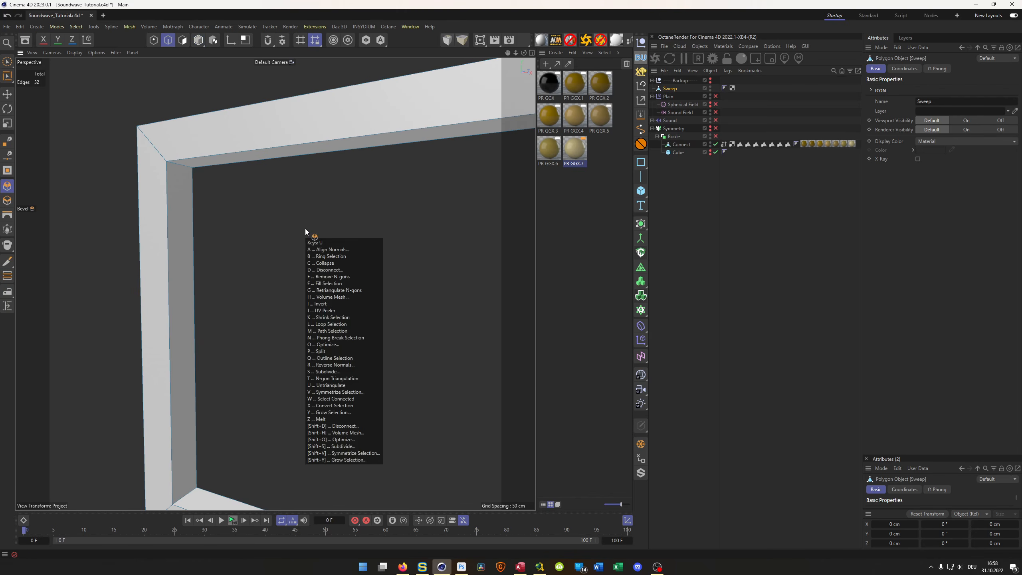
{"action": "key", "text": "b"}
{"action": "left_click", "coordinate": [181, 169]}
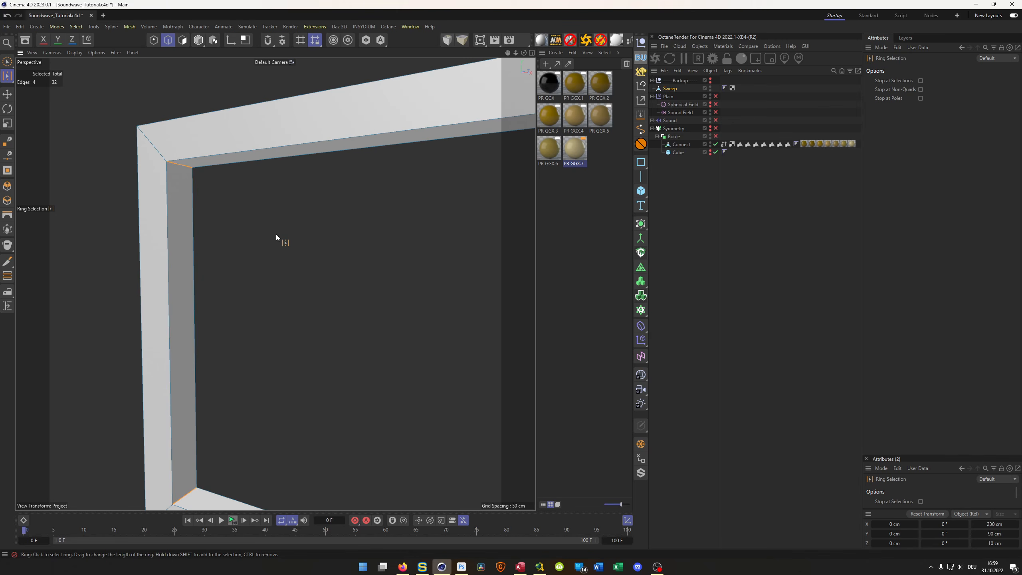
{"action": "scroll", "coordinate": [197, 243], "scroll_direction": "down", "scroll_amount": 4}
{"action": "scroll", "coordinate": [190, 241], "scroll_direction": "up", "scroll_amount": 4}
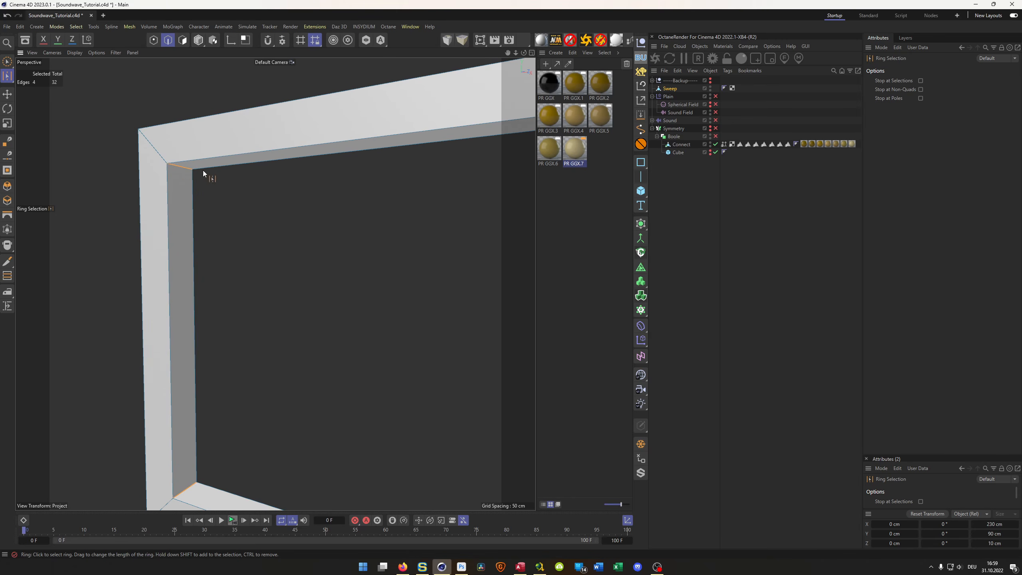
- Cut the selected edge ring so that three edge loops run around the frame's inner face
{"action": "key", "text": "m"}
{"action": "key", "text": "m"}
{"action": "key", "text": "m"}
{"action": "key", "text": "m"}
- Loop-select the two middle polygon strips on the frame's inner face and extrude them by about -2.49 cm to form a groove
{"action": "key", "text": "Return"}
{"action": "key", "text": "u"}
{"action": "key", "text": "l"}
{"action": "scroll", "coordinate": [188, 171], "scroll_direction": "up", "scroll_amount": 4}
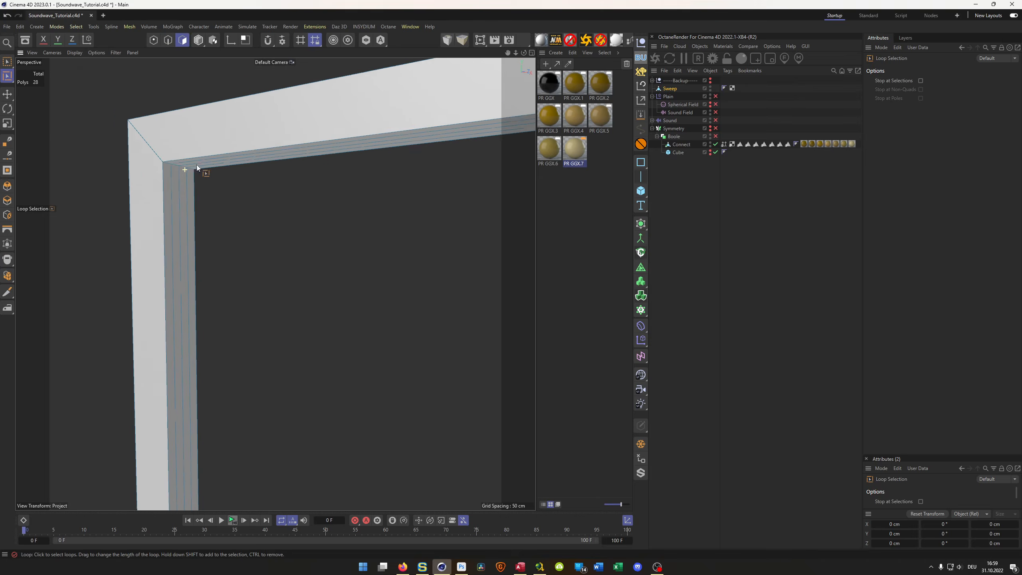
{"action": "left_click", "coordinate": [182, 163]}
{"action": "left_click", "coordinate": [165, 173], "text": "shift"}
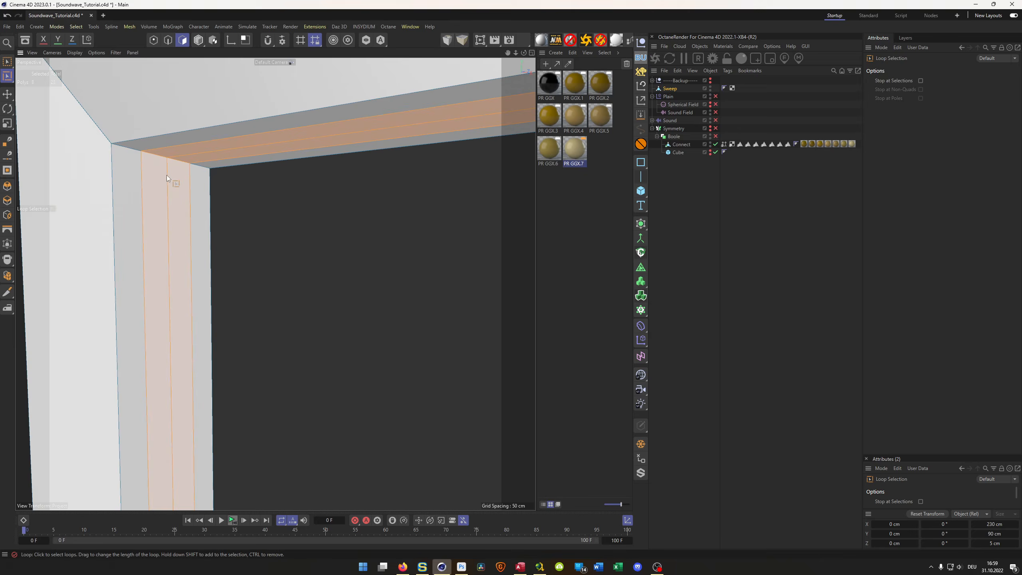
{"action": "scroll", "coordinate": [149, 245], "scroll_direction": "down", "scroll_amount": 4}
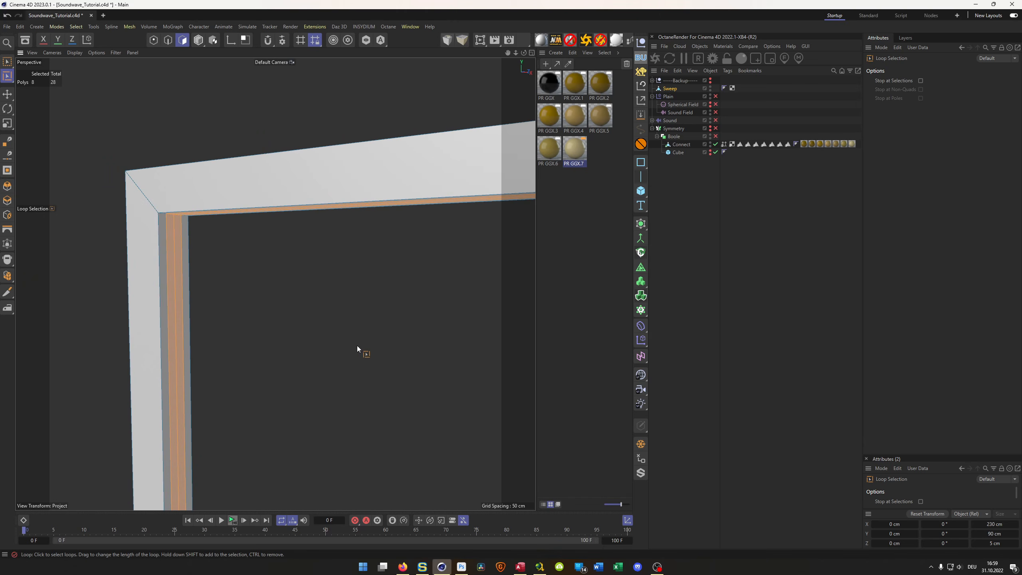
{"action": "key", "text": "d"}
{"action": "left_click_drag", "start_coordinate": [382, 346], "coordinate": [225, 194]}
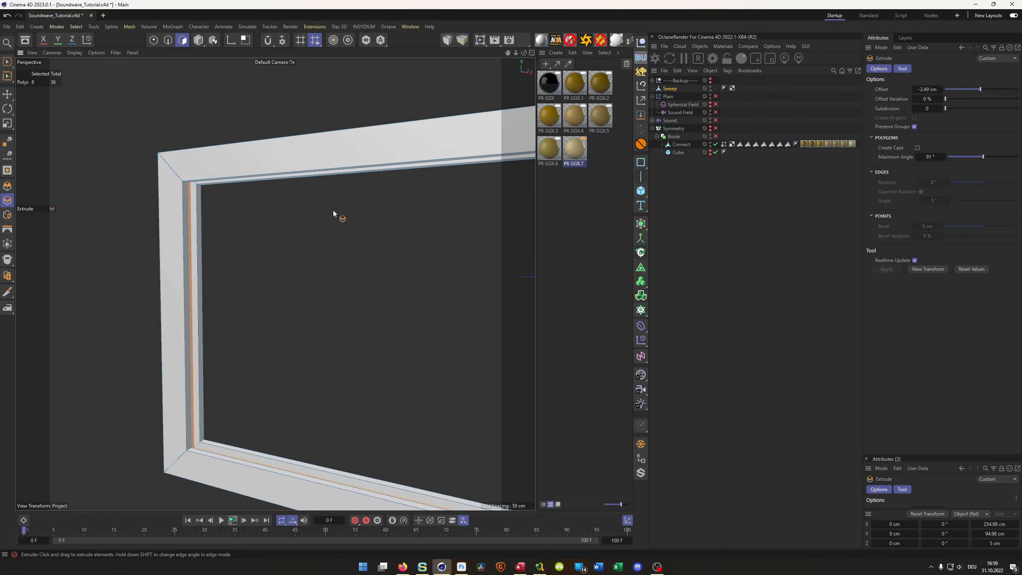
- Add a Bevel deformer under the polygon Sweep frame with a 0.2 cm offset and 3 subdivisions
{"action": "left_click", "coordinate": [671, 88]}
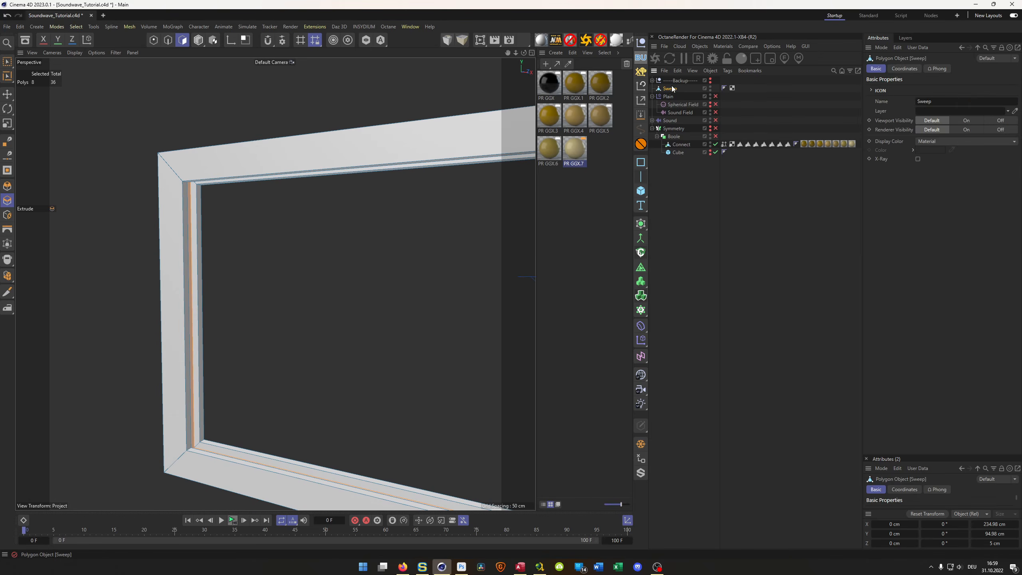
{"action": "key", "text": "Return"}
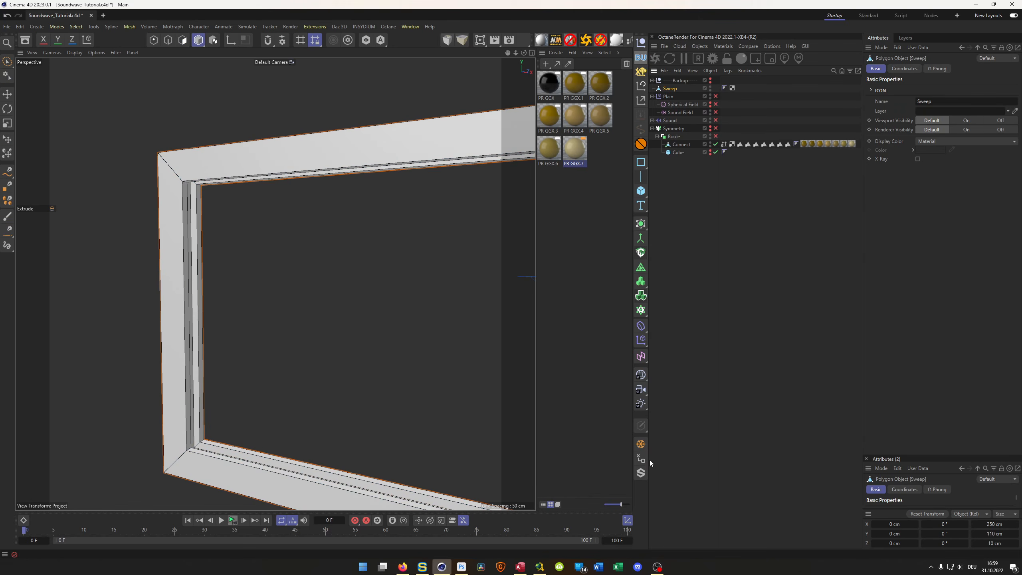
{"action": "left_click", "coordinate": [640, 326]}
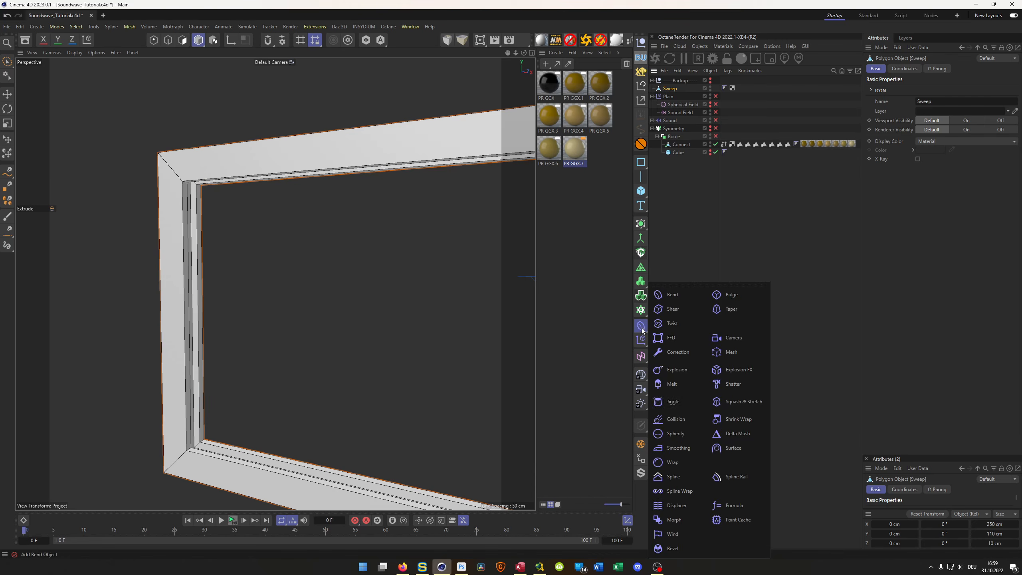
{"action": "left_click", "coordinate": [672, 548]}
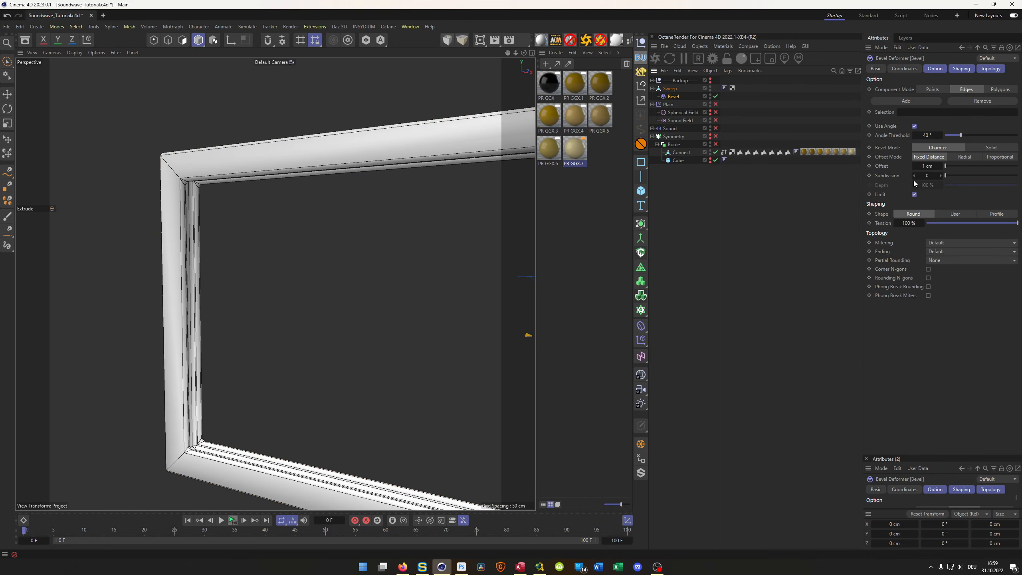
{"action": "double_click", "coordinate": [928, 167]}
{"action": "type", "text": ".2"}
{"action": "key", "text": "Tab"}
{"action": "type", "text": "3"}
{"action": "key", "text": "Return"}
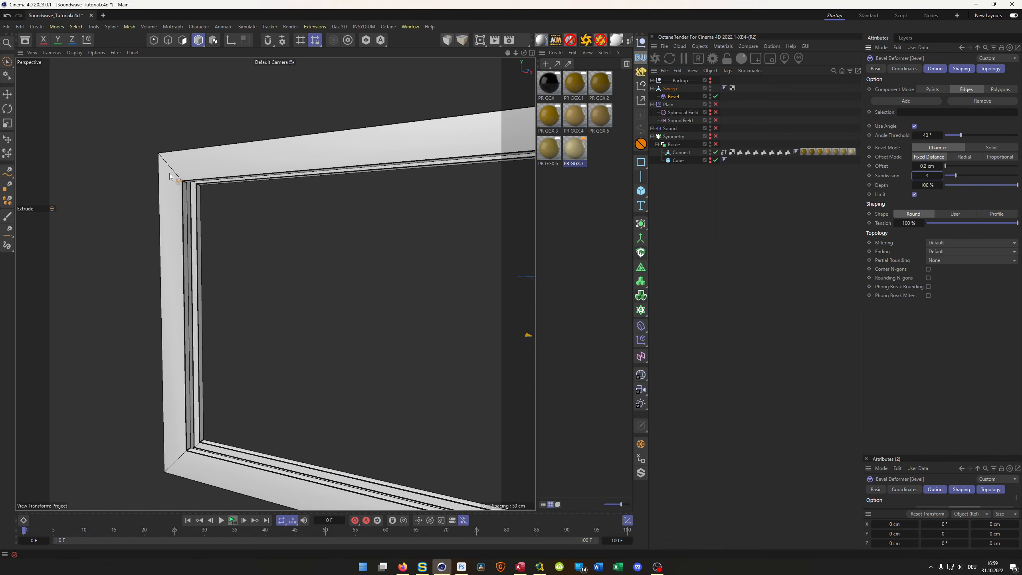
- Show the Symmetry object again and examine how the bars sit against the frame's inner groove
{"action": "scroll", "coordinate": [169, 173], "scroll_direction": "up", "scroll_amount": 10}
{"action": "right_click_drag", "start_coordinate": [272, 225], "coordinate": [147, 247], "text": "alt"}
{"action": "middle_click_drag", "start_coordinate": [300, 231], "coordinate": [195, 190], "text": "alt"}
{"action": "left_click_drag", "start_coordinate": [198, 183], "coordinate": [167, 165], "text": "alt"}
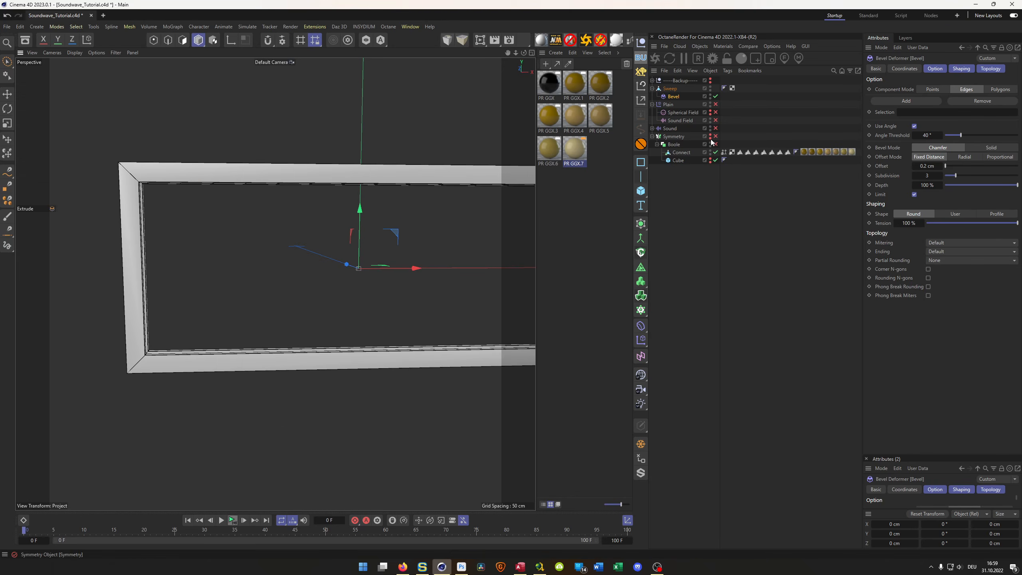
{"action": "left_click_drag", "start_coordinate": [170, 204], "coordinate": [147, 218], "text": "alt"}
{"action": "right_click_drag", "start_coordinate": [147, 219], "coordinate": [181, 227], "text": "alt"}
{"action": "mouse_move", "coordinate": [181, 228]}
{"action": "left_mouse_down", "text": "alt"}
{"action": "mouse_move", "coordinate": [214, 213]}
{"action": "mouse_move", "coordinate": [175, 233]}
{"action": "left_mouse_up", "text": "alt"}
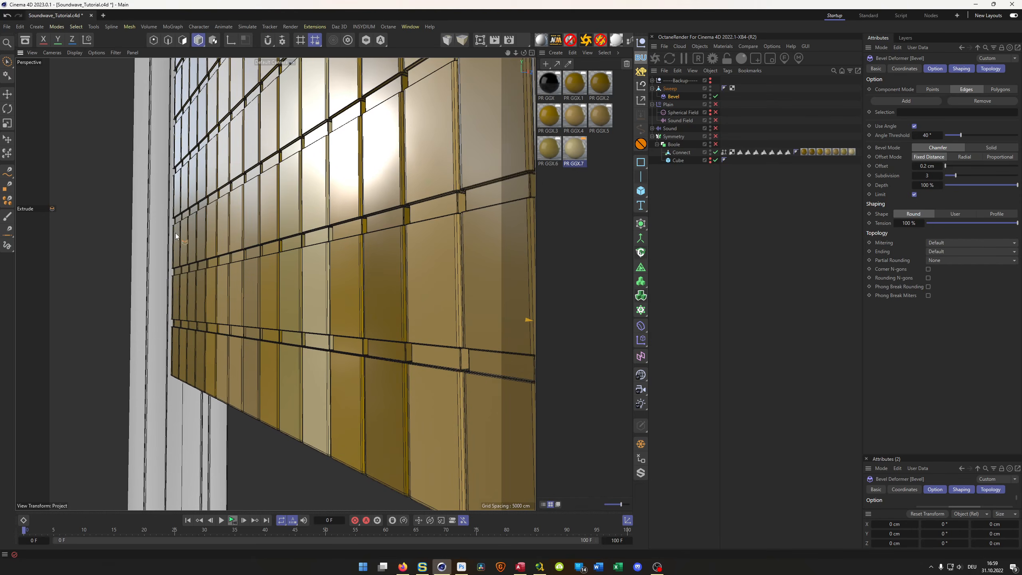
{"action": "right_click_drag", "start_coordinate": [190, 286], "coordinate": [132, 280], "text": "alt"}
{"action": "left_click_drag", "start_coordinate": [132, 280], "coordinate": [219, 242], "text": "alt"}
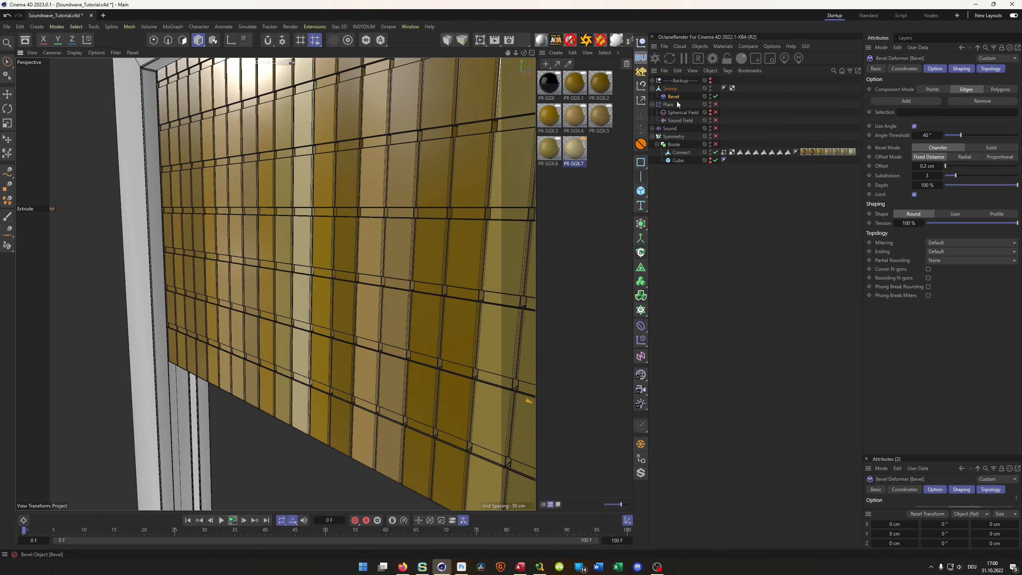
- Loop-select the two edge loops that border the groove on the Sweep frame's inner face
{"action": "left_click", "coordinate": [671, 89]}
{"action": "key", "text": "Return"}
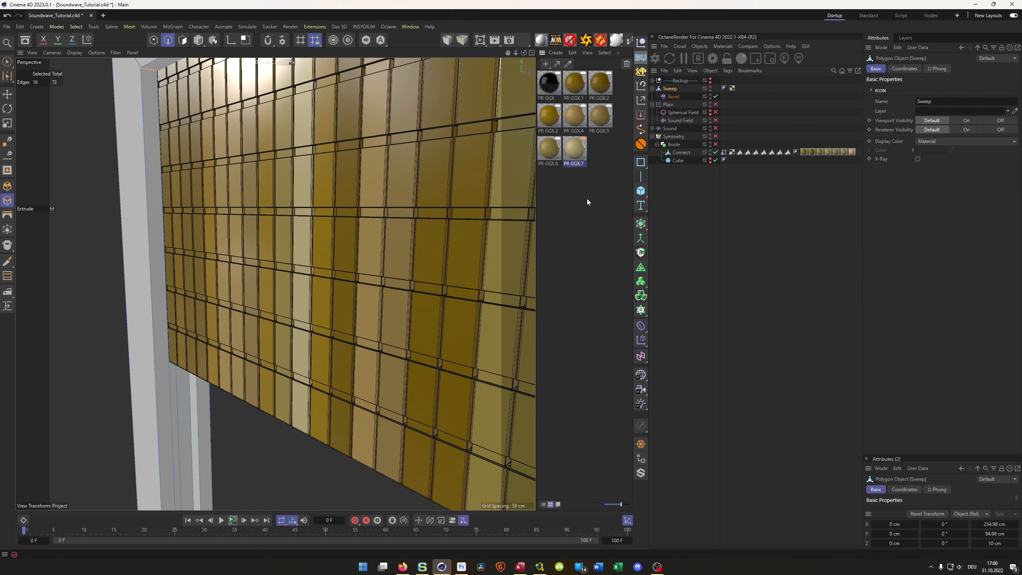
{"action": "key", "text": "u"}
{"action": "key", "text": "l"}
{"action": "left_click", "coordinate": [163, 232]}
{"action": "left_click", "coordinate": [197, 409], "text": "shift"}
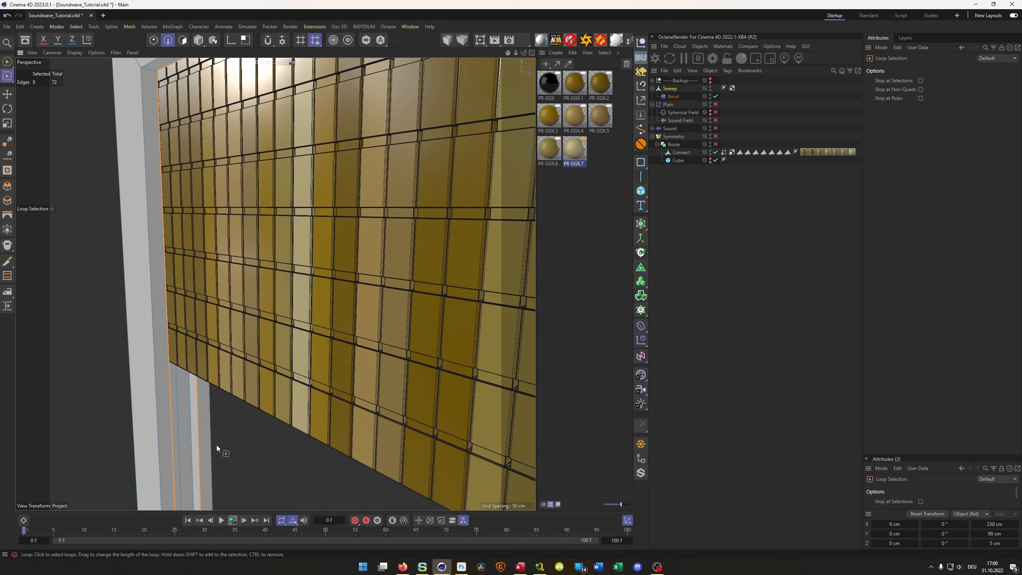
- Lock the X and Y axes and scale the groove's border loops closer together along Z to about 2.22 cm
{"action": "key", "text": "t"}
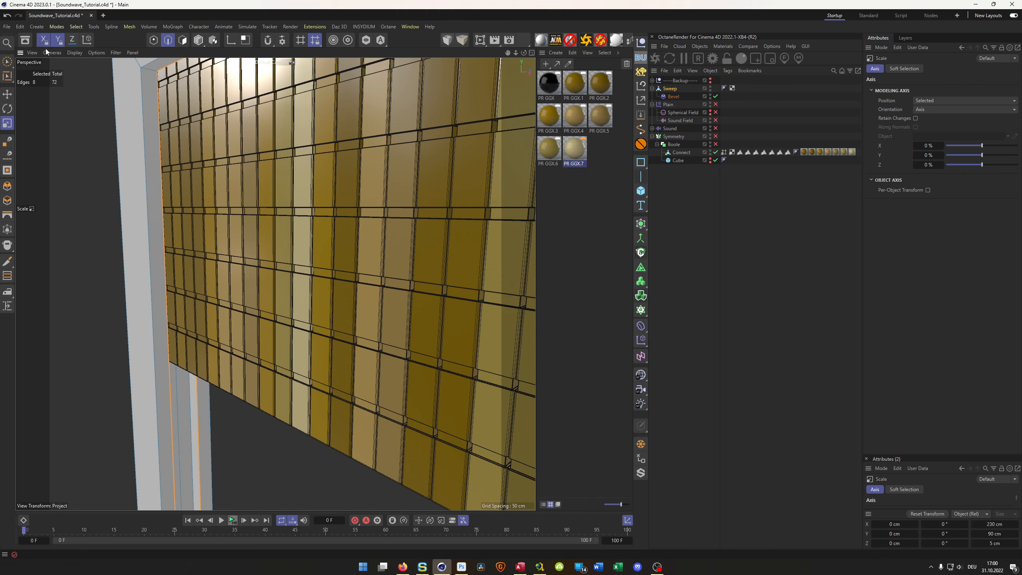
{"action": "right_click_drag", "start_coordinate": [181, 339], "coordinate": [209, 328], "text": "alt"}
{"action": "left_click_drag", "start_coordinate": [210, 329], "coordinate": [239, 333], "text": "alt"}
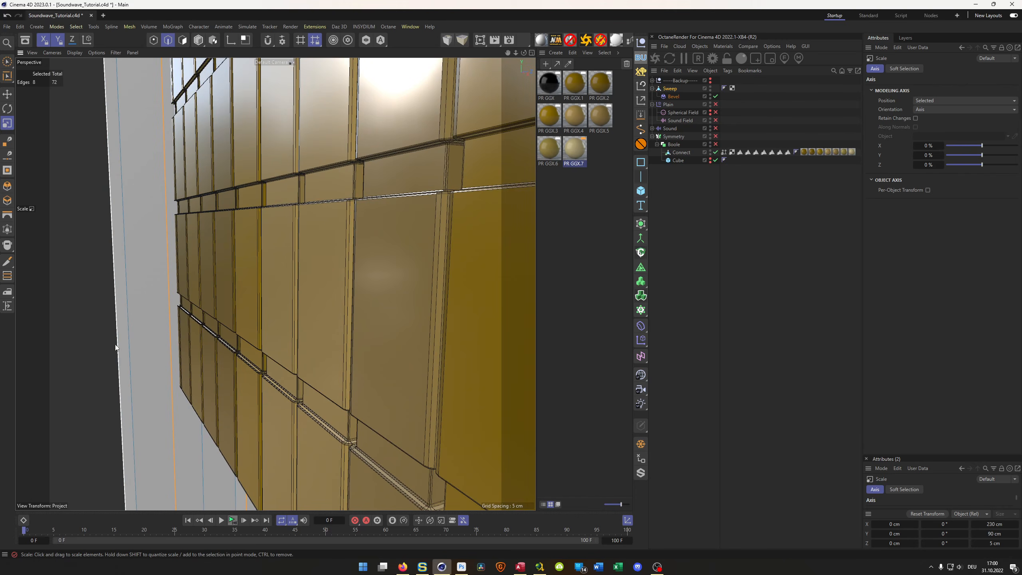
{"action": "left_click_drag", "start_coordinate": [99, 342], "coordinate": [74, 357]}
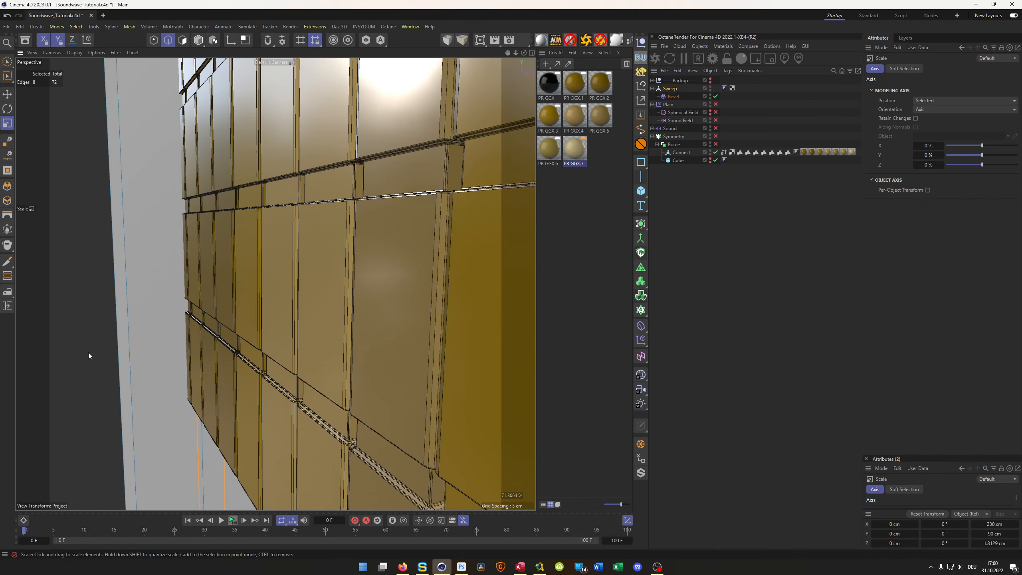
{"action": "left_click_drag", "start_coordinate": [147, 391], "coordinate": [177, 397]}
- Scale the groove's border loops apart along Z to about 3.57 cm, and unlock the X and Y axes
{"action": "scroll", "coordinate": [177, 398], "scroll_direction": "down", "scroll_amount": 10}
{"action": "left_click_drag", "start_coordinate": [259, 496], "coordinate": [319, 484]}
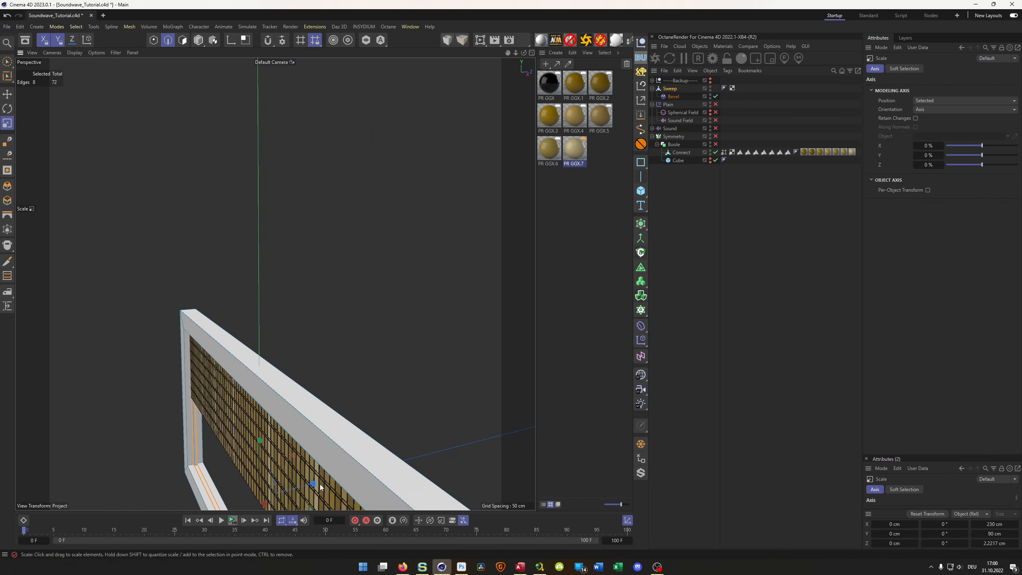
{"action": "scroll", "coordinate": [254, 363], "scroll_direction": "up", "scroll_amount": 8}
{"action": "left_click_drag", "start_coordinate": [253, 362], "coordinate": [214, 274], "text": "alt"}
{"action": "left_click_drag", "start_coordinate": [198, 266], "coordinate": [214, 324]}
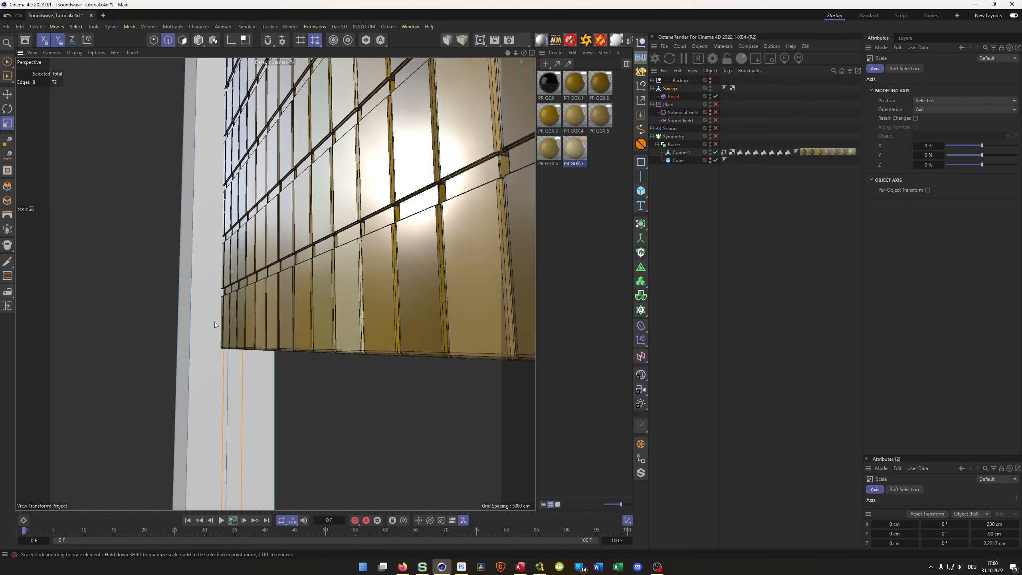
{"action": "left_click_drag", "start_coordinate": [355, 444], "coordinate": [355, 444]}
{"action": "right_click_drag", "start_coordinate": [216, 342], "coordinate": [265, 333], "text": "alt"}
{"action": "left_click_drag", "start_coordinate": [261, 335], "coordinate": [243, 316], "text": "alt"}
{"action": "right_click_drag", "start_coordinate": [243, 317], "coordinate": [149, 330], "text": "alt"}
{"action": "key", "text": "y"}
{"action": "key", "text": "x"}
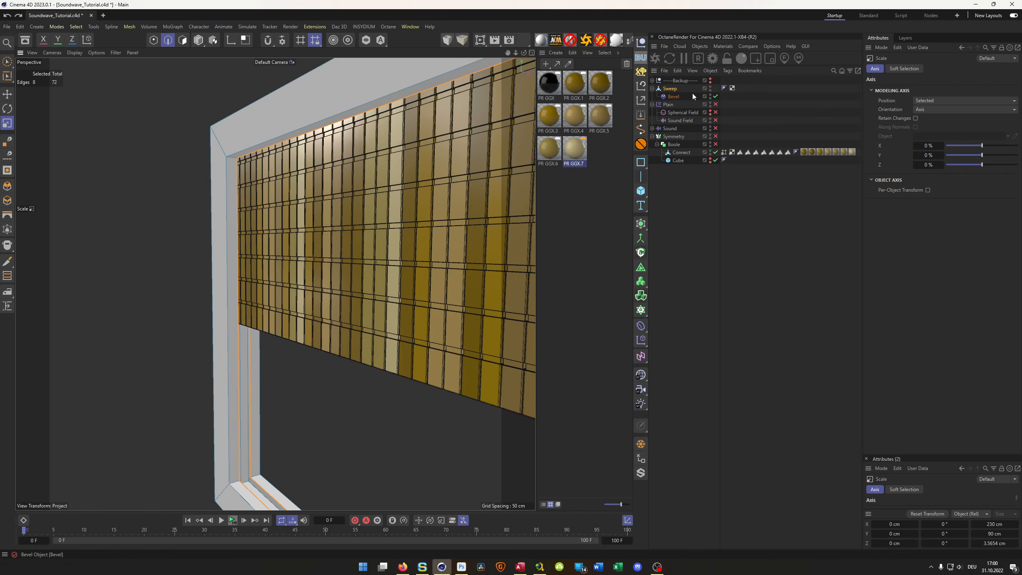
- Return to Model mode, check the grooved frame around the bars, and collapse the Boole hierarchy
{"action": "key", "text": "Return"}
{"action": "right_click_drag", "start_coordinate": [246, 308], "coordinate": [238, 337], "text": "alt"}
{"action": "left_click_drag", "start_coordinate": [237, 337], "coordinate": [210, 340], "text": "alt"}
{"action": "right_click_drag", "start_coordinate": [210, 340], "coordinate": [141, 352], "text": "alt"}
{"action": "left_click_drag", "start_coordinate": [244, 364], "coordinate": [253, 213], "text": "alt"}
{"action": "left_click_drag", "start_coordinate": [312, 340], "coordinate": [166, 294], "text": "alt"}
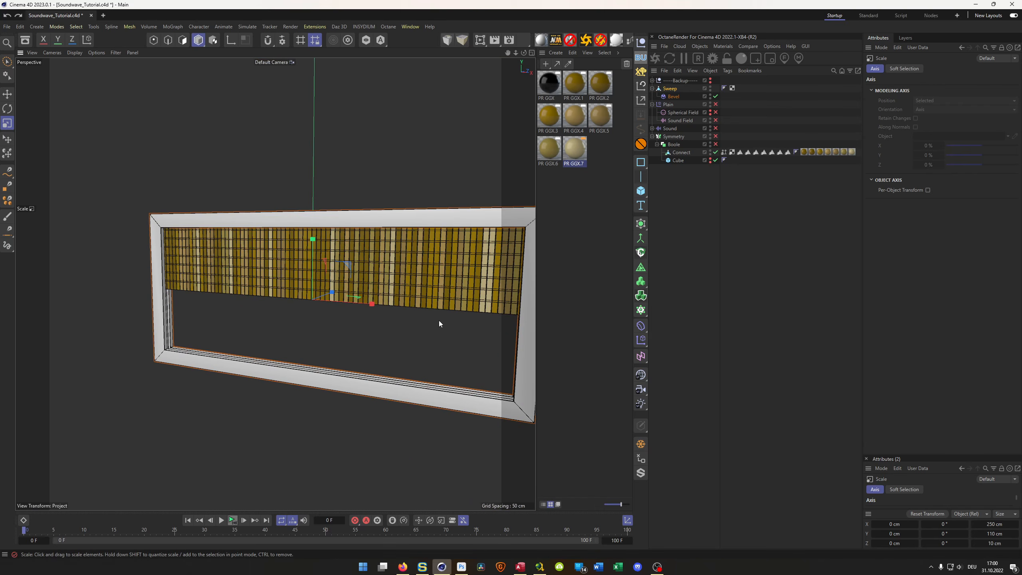
{"action": "left_click", "coordinate": [656, 144]}
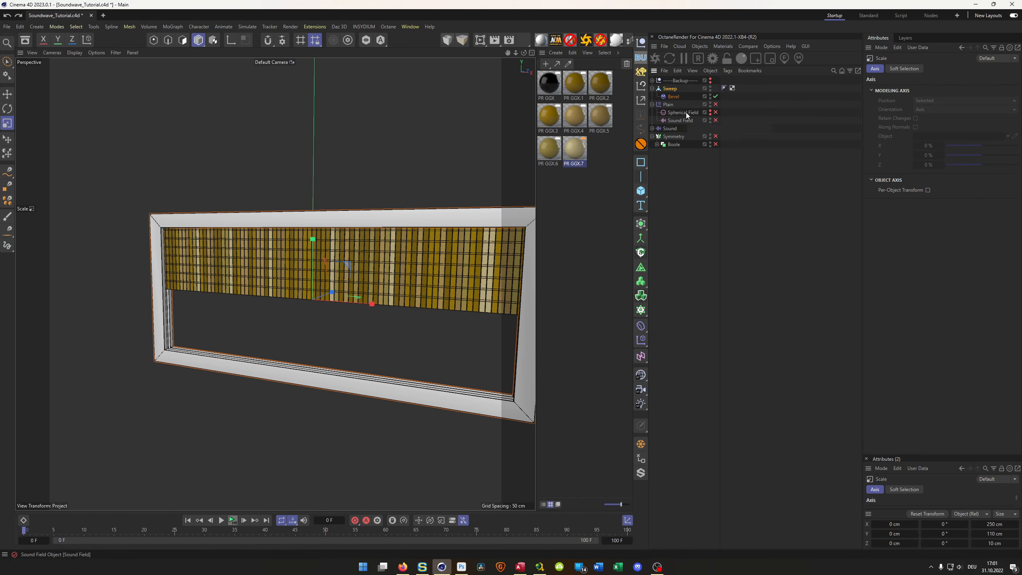
- Collapse the Sweep object's hierarchy and rename the object to Frame
{"action": "left_click", "coordinate": [674, 88]}
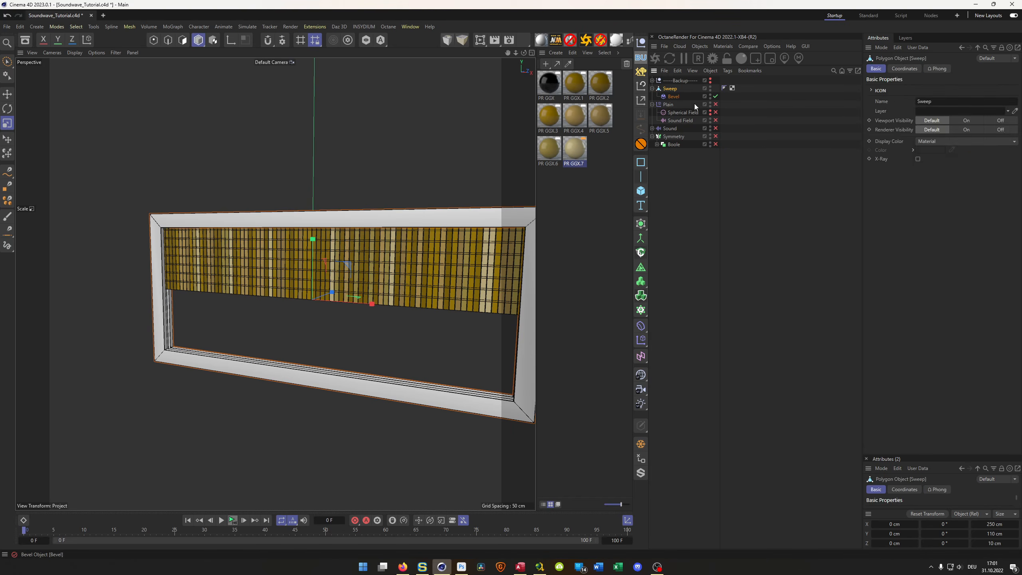
{"action": "left_click", "coordinate": [652, 89]}
{"action": "double_click", "coordinate": [675, 89]}
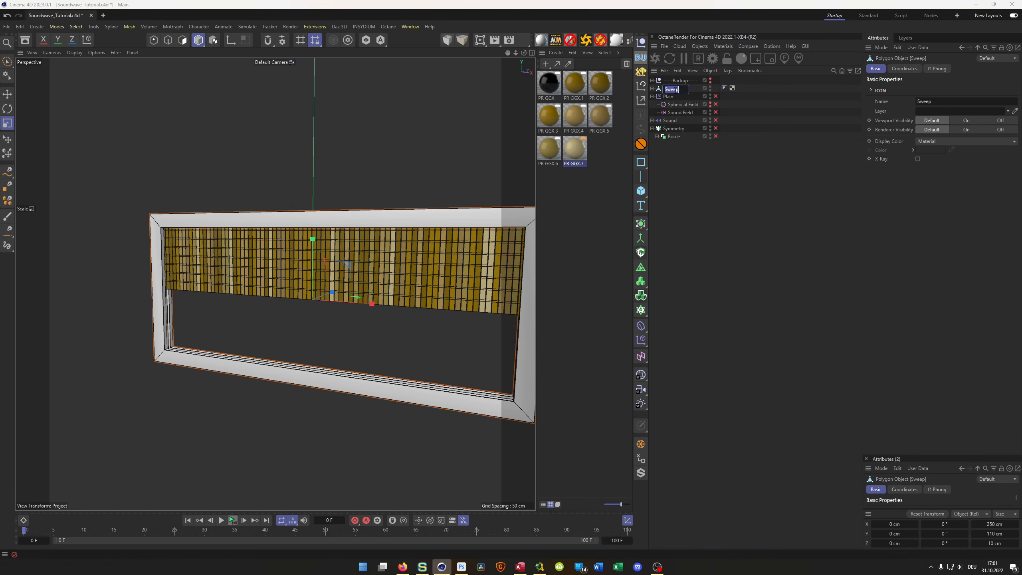
{"action": "type", "text": "Frame"}
{"action": "key", "text": "Return"}
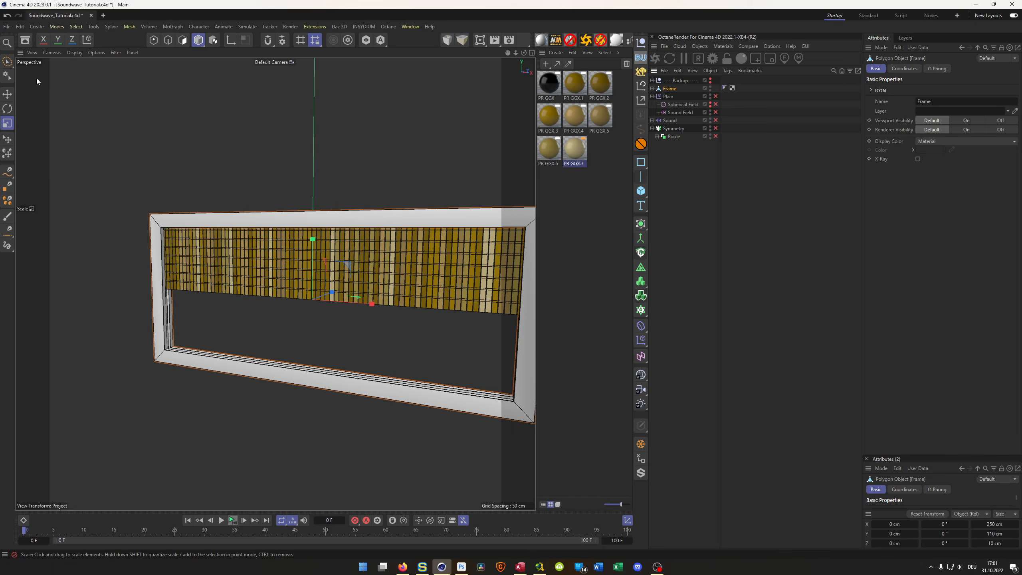
- Open the Wood category of the NM Textures (PR) library in the Asset Browser and enlarge the browser to show more materials
{"action": "left_click", "coordinate": [25, 41]}
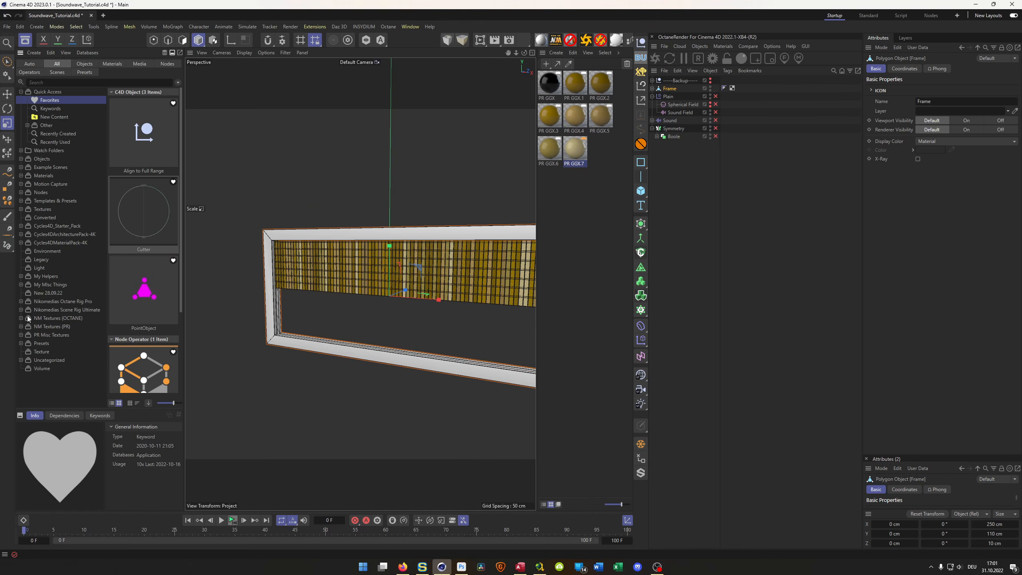
{"action": "left_click", "coordinate": [21, 327]}
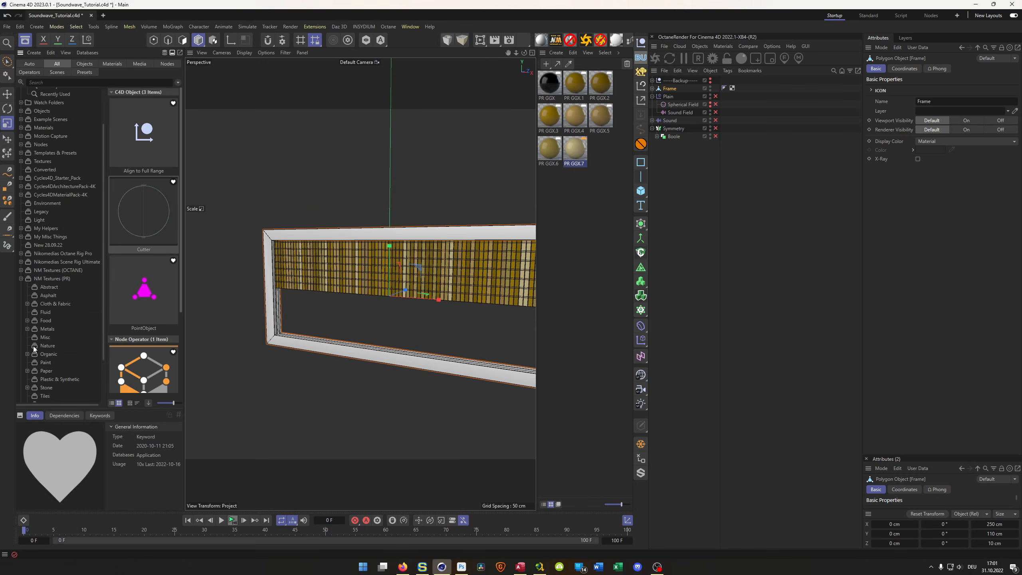
{"action": "left_click", "coordinate": [48, 356]}
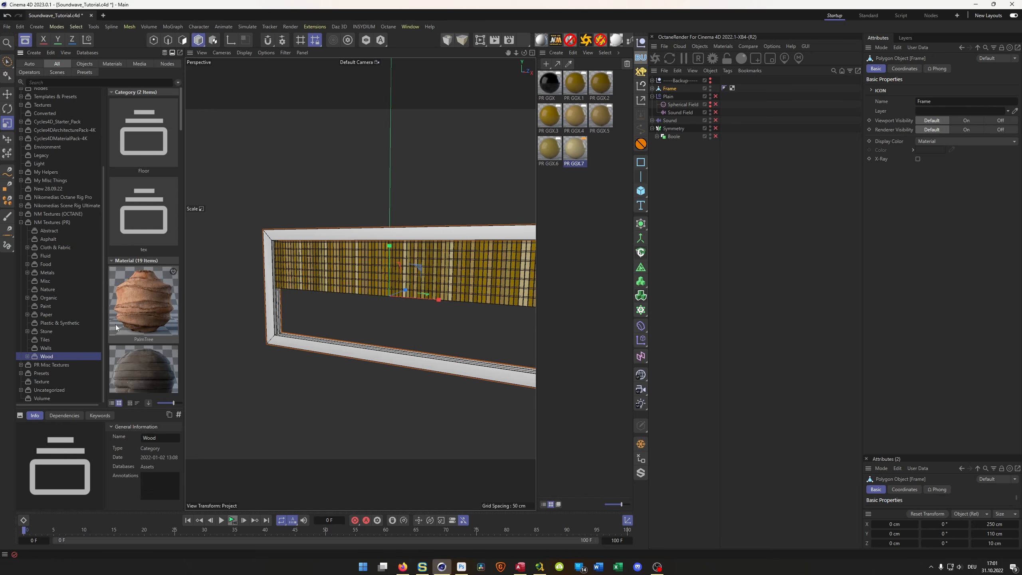
{"action": "left_click_drag", "start_coordinate": [160, 403], "coordinate": [168, 403]}
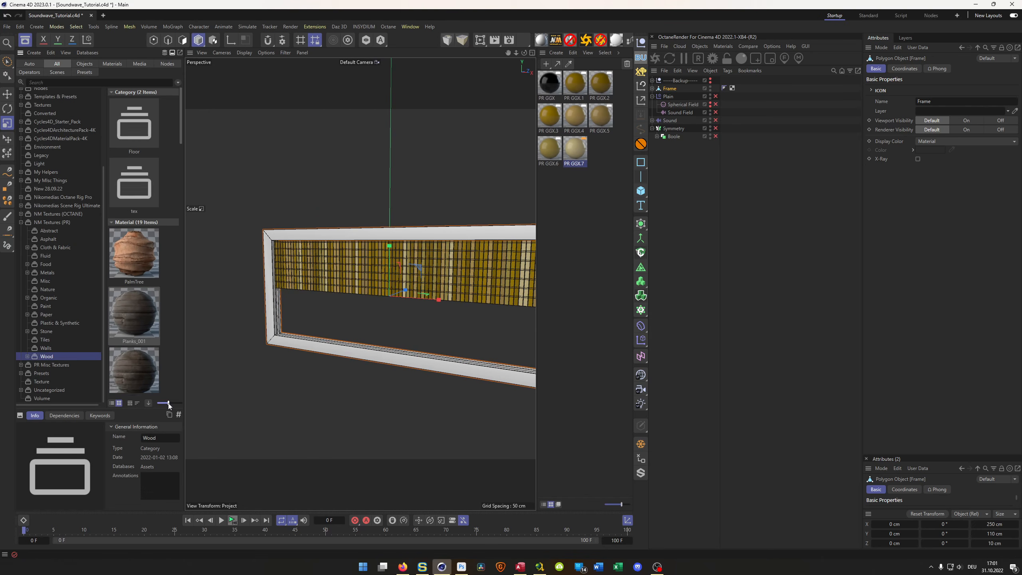
{"action": "left_click_drag", "start_coordinate": [186, 317], "coordinate": [245, 259]}
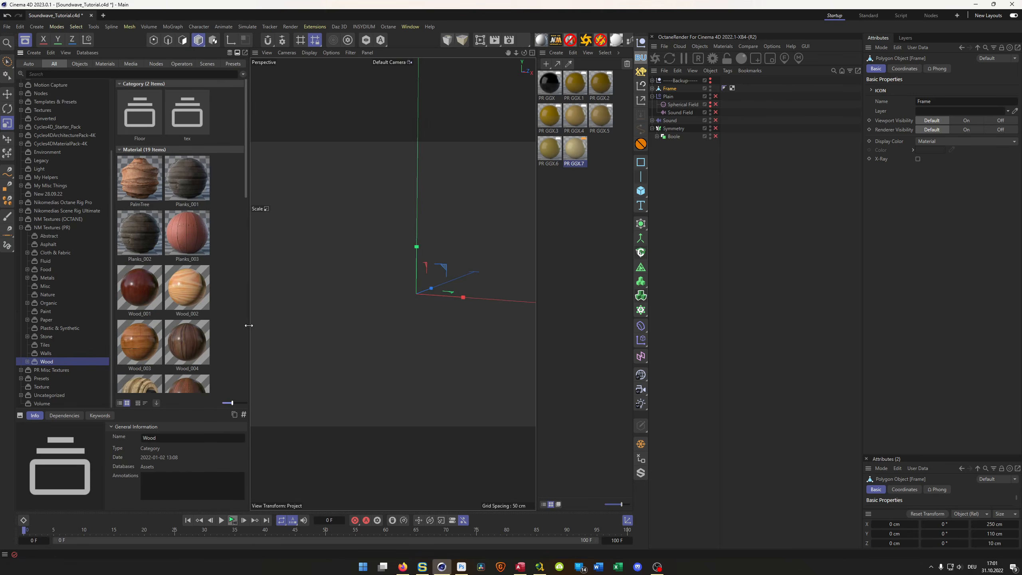
{"action": "left_click", "coordinate": [207, 355]}
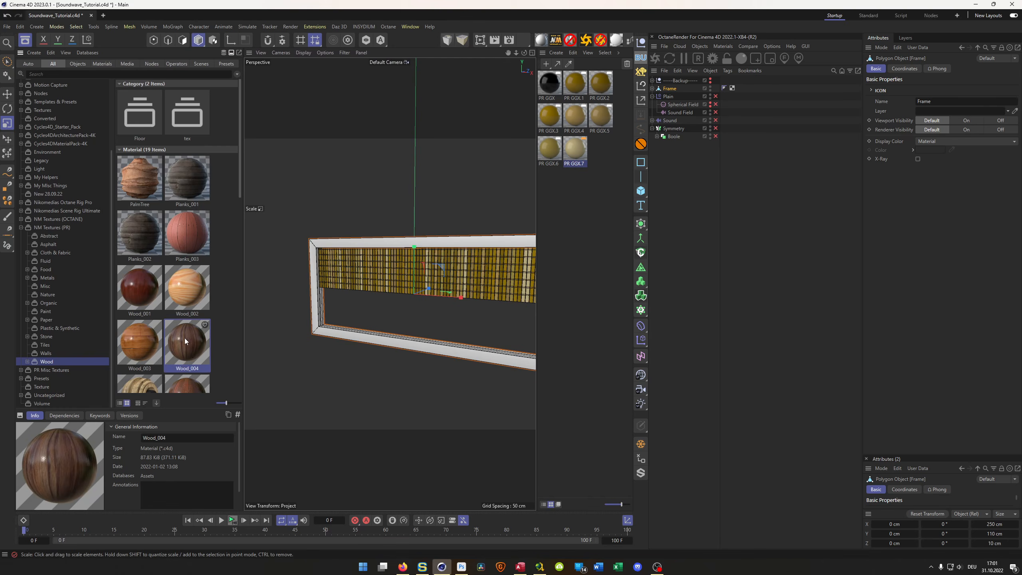
- Bring the Wood_004 material into the scene, assign it to the Frame object, and close the Asset Browser
{"action": "left_click_drag", "start_coordinate": [185, 341], "coordinate": [596, 209]}
{"action": "left_click_drag", "start_coordinate": [548, 84], "coordinate": [669, 92]}
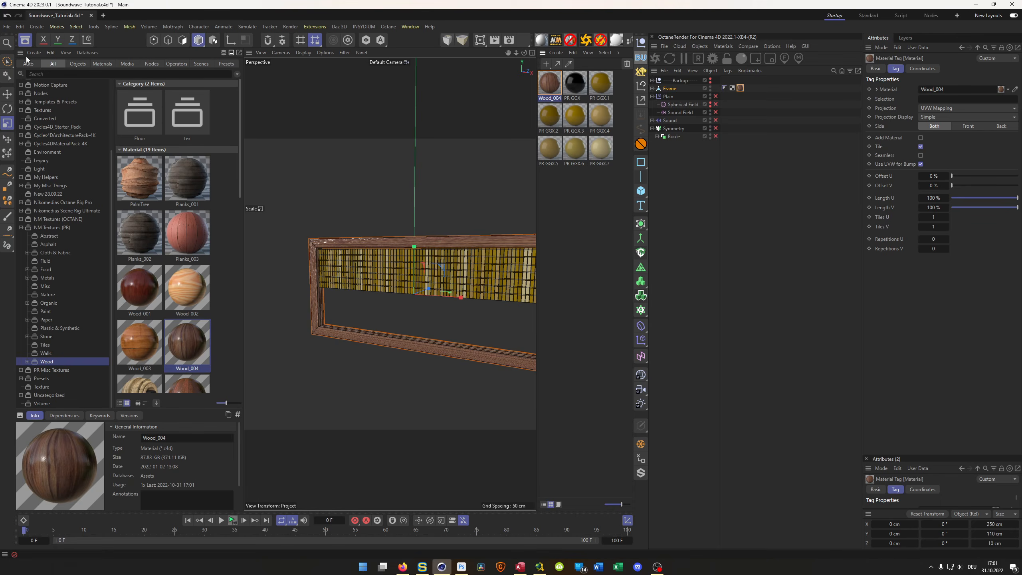
{"action": "left_click", "coordinate": [24, 40]}
- Set the bump strength of the Wood_004 material to 2%
{"action": "right_click_drag", "start_coordinate": [211, 219], "coordinate": [257, 200], "text": "alt"}
{"action": "left_click_drag", "start_coordinate": [257, 202], "coordinate": [216, 210], "text": "alt"}
{"action": "left_click", "coordinate": [548, 91]}
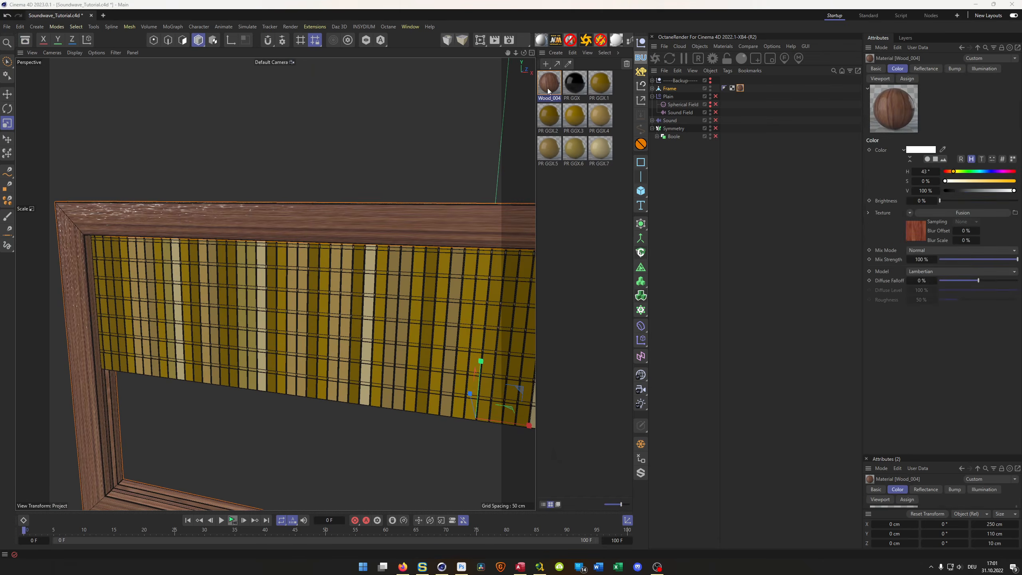
{"action": "double_click", "coordinate": [547, 90]}
{"action": "left_click", "coordinate": [569, 236]}
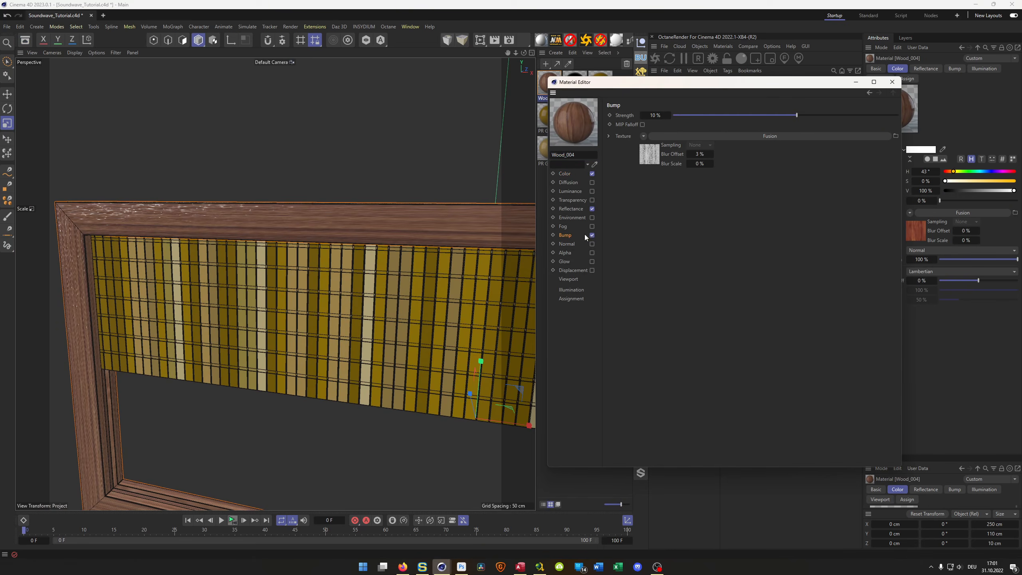
{"action": "left_click", "coordinate": [657, 116]}
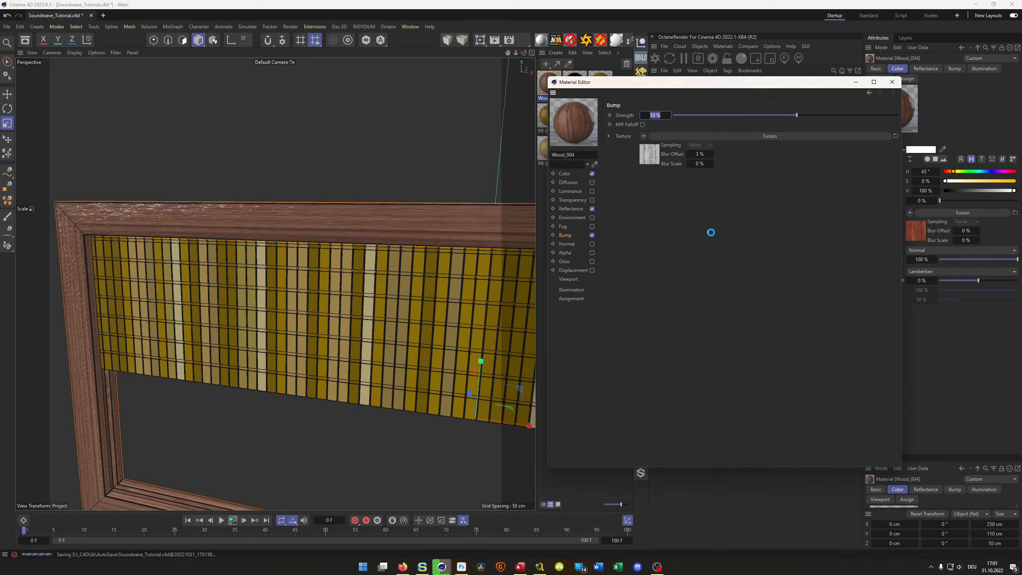
{"action": "type", "text": "2"}
{"action": "key", "text": "Return"}
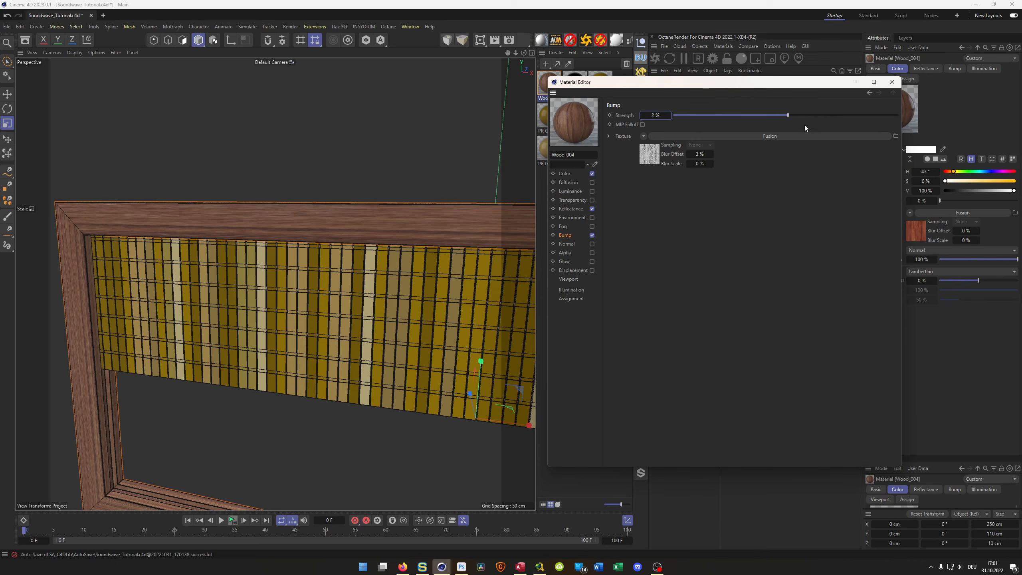
{"action": "left_click", "coordinate": [892, 82]}
- Add the Nikomedias Scene Rig Ultimate and turn off its floor, including the floor's editor and reflection visibility
{"action": "scroll", "coordinate": [293, 259], "scroll_direction": "down", "scroll_amount": 5}
{"action": "middle_click_drag", "start_coordinate": [307, 264], "coordinate": [246, 266], "text": "alt"}
{"action": "left_click_drag", "start_coordinate": [280, 272], "coordinate": [249, 291], "text": "alt"}
{"action": "right_click_drag", "start_coordinate": [280, 283], "coordinate": [360, 243], "text": "alt"}
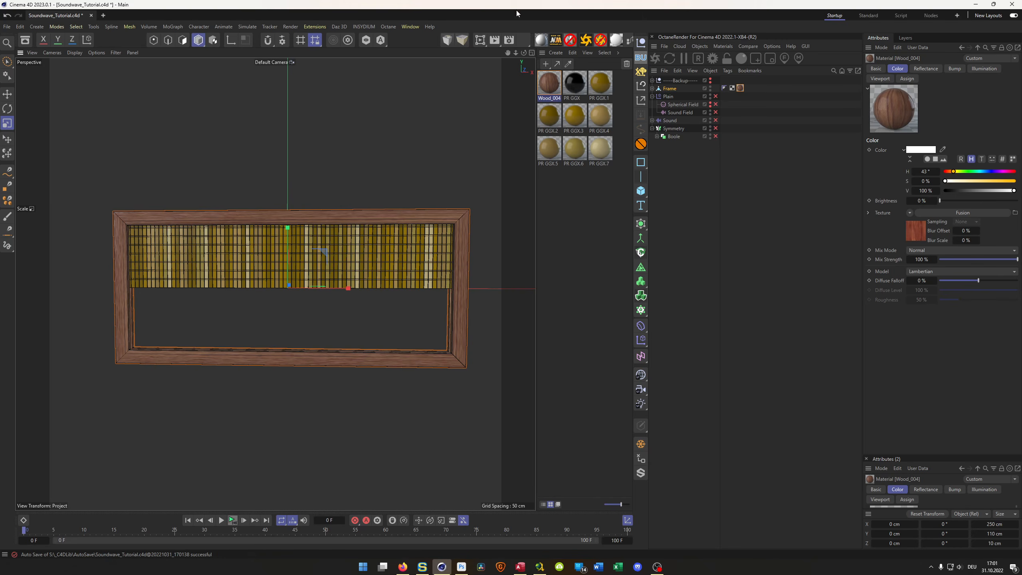
{"action": "left_click", "coordinate": [555, 40]}
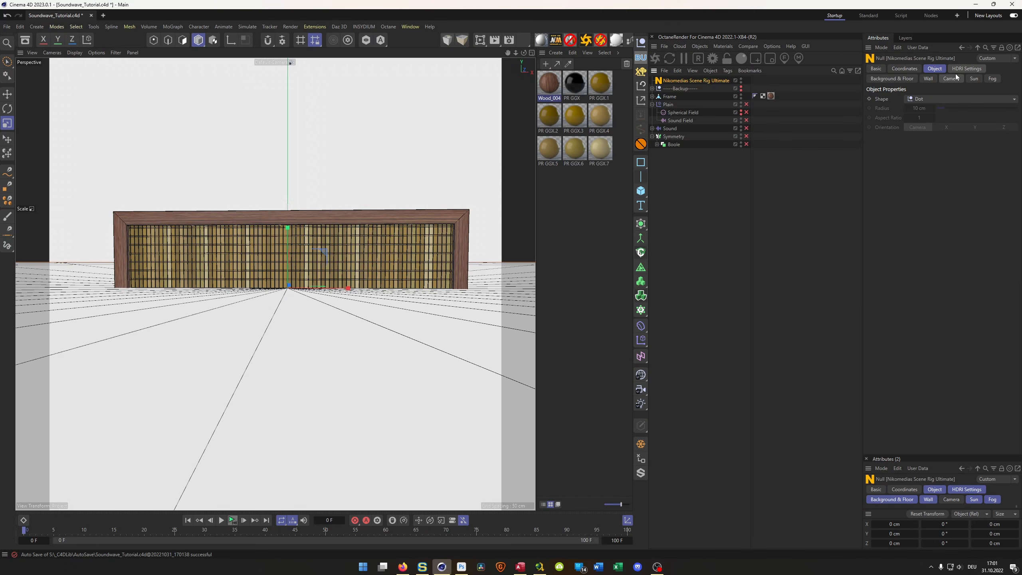
{"action": "left_click", "coordinate": [966, 68]}
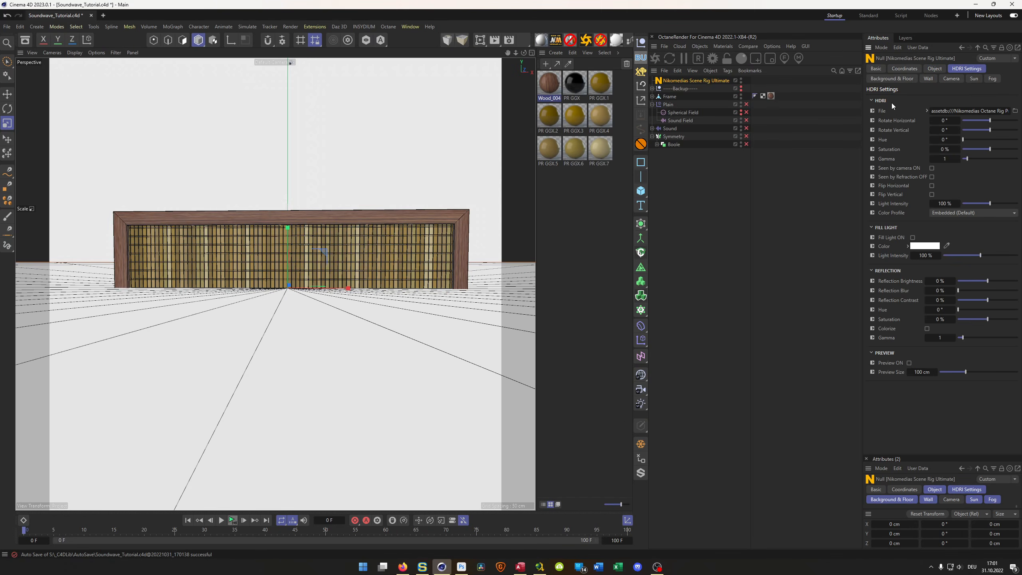
{"action": "left_click", "coordinate": [892, 79]}
{"action": "left_click", "coordinate": [941, 110]}
{"action": "left_click", "coordinate": [941, 119]}
{"action": "left_click", "coordinate": [942, 128]}
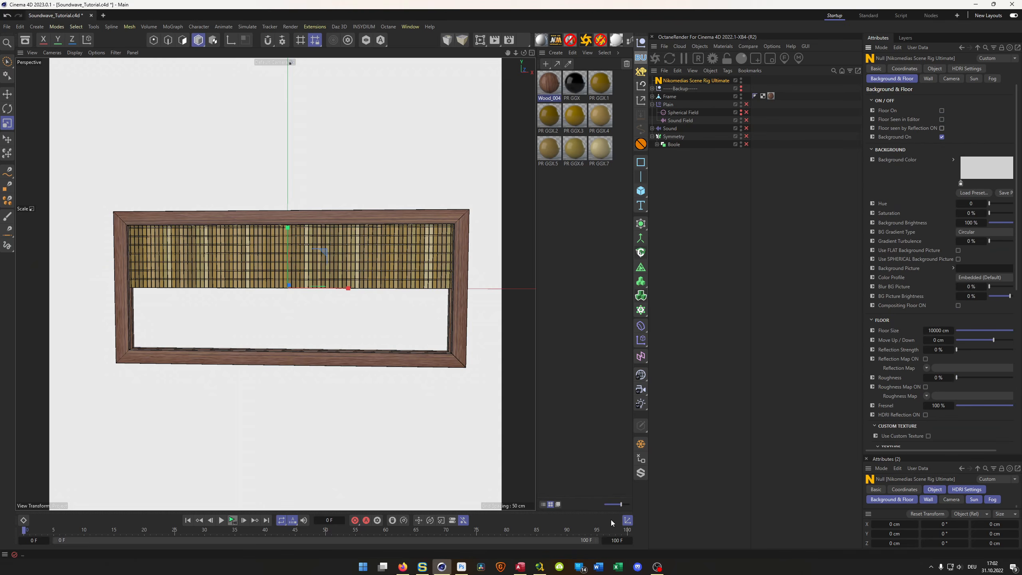
- Add a camera, look through it, reset its transform, and set its Z position to -268 cm
{"action": "left_click", "coordinate": [640, 389]}
{"action": "left_click", "coordinate": [746, 81]}
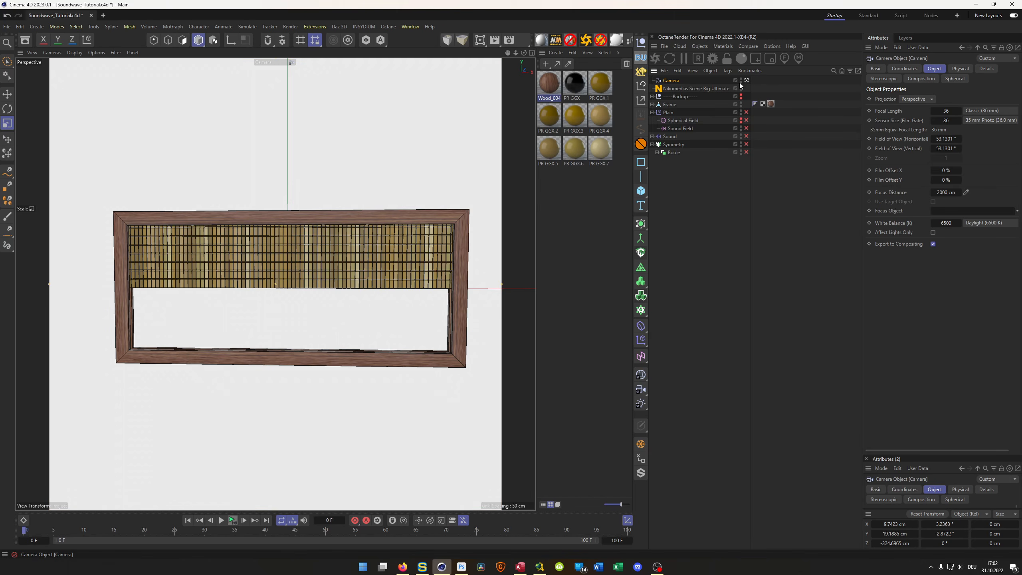
{"action": "left_click", "coordinate": [640, 86]}
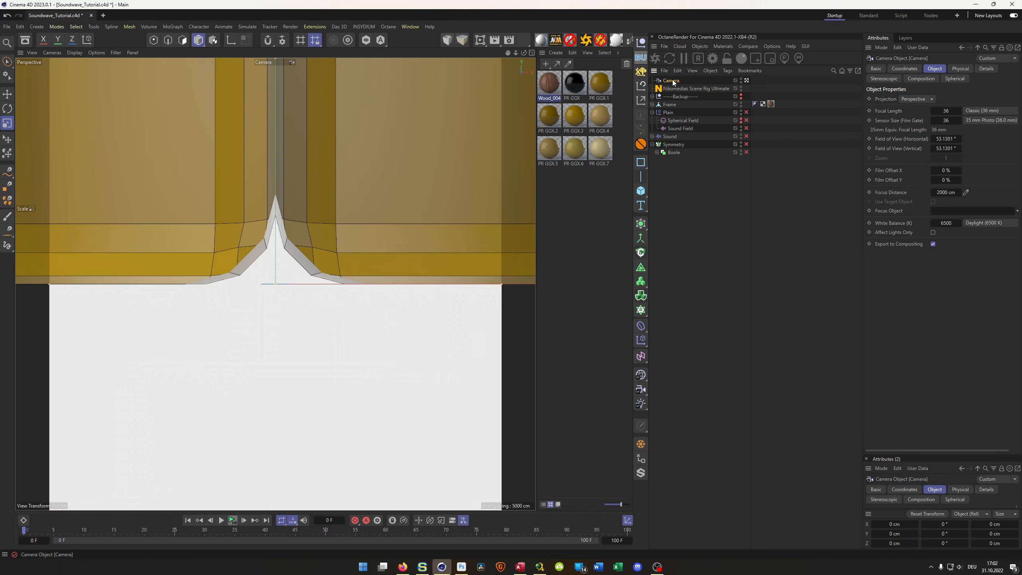
{"action": "left_click", "coordinate": [905, 69]}
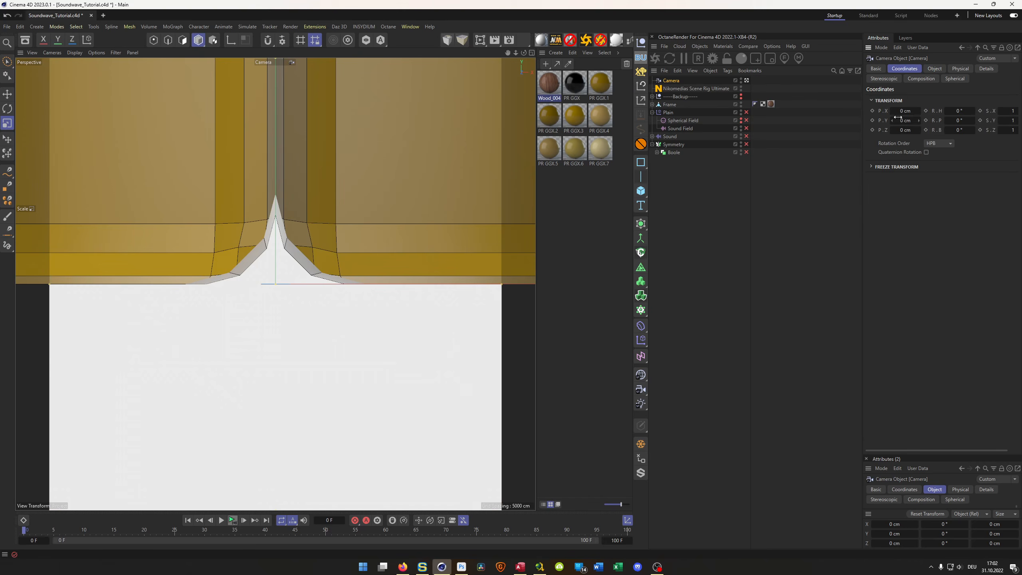
{"action": "left_click_drag", "start_coordinate": [919, 130], "coordinate": [869, 192]}
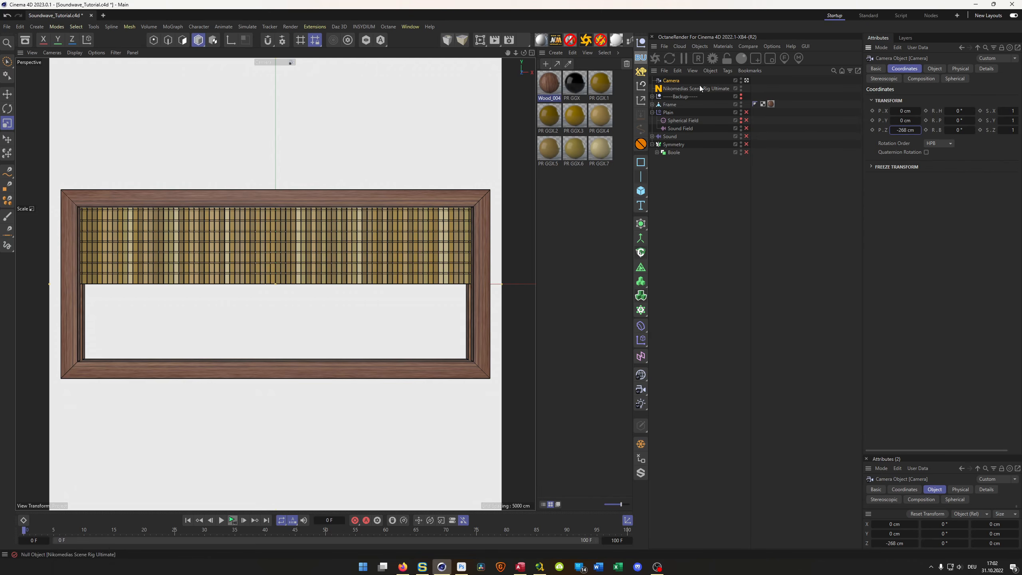
- Set the camera's focal length to 80 mm and its Z position to -578 cm so the whole frame fits the view
{"action": "left_click", "coordinate": [933, 69]}
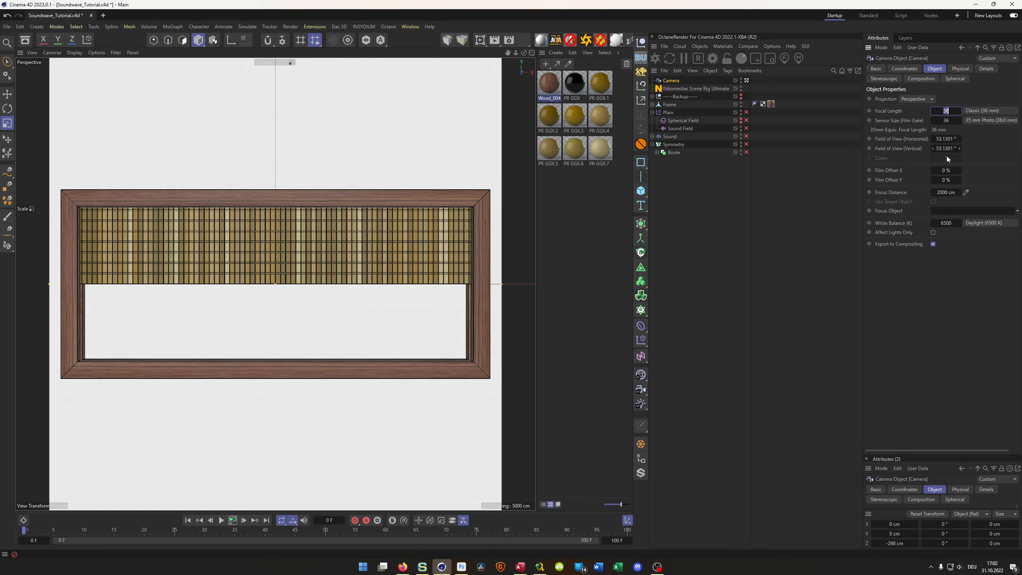
{"action": "type", "text": "80"}
{"action": "key", "text": "Return"}
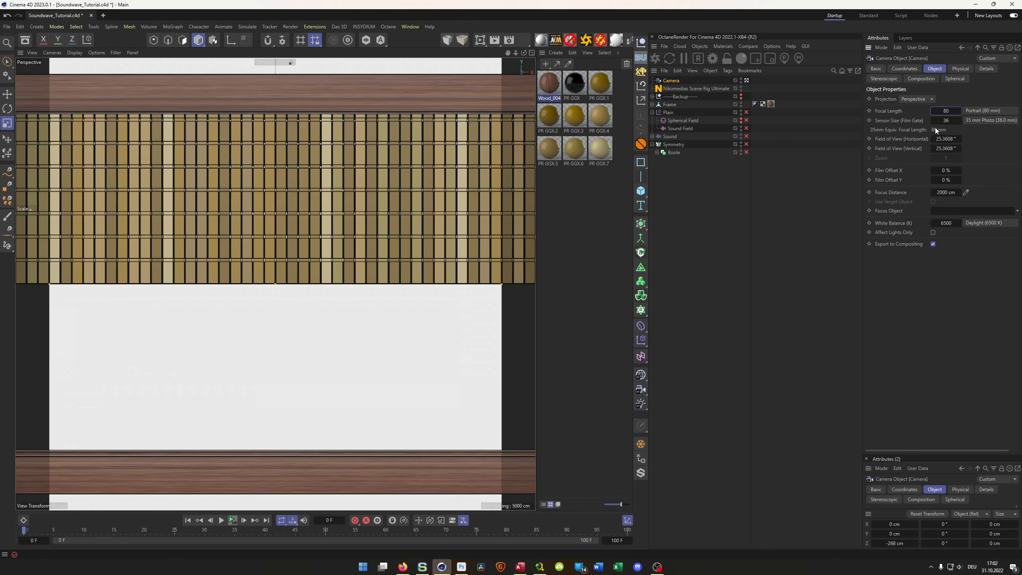
{"action": "left_click", "coordinate": [908, 69]}
{"action": "left_click_drag", "start_coordinate": [906, 130], "coordinate": [838, 131]}
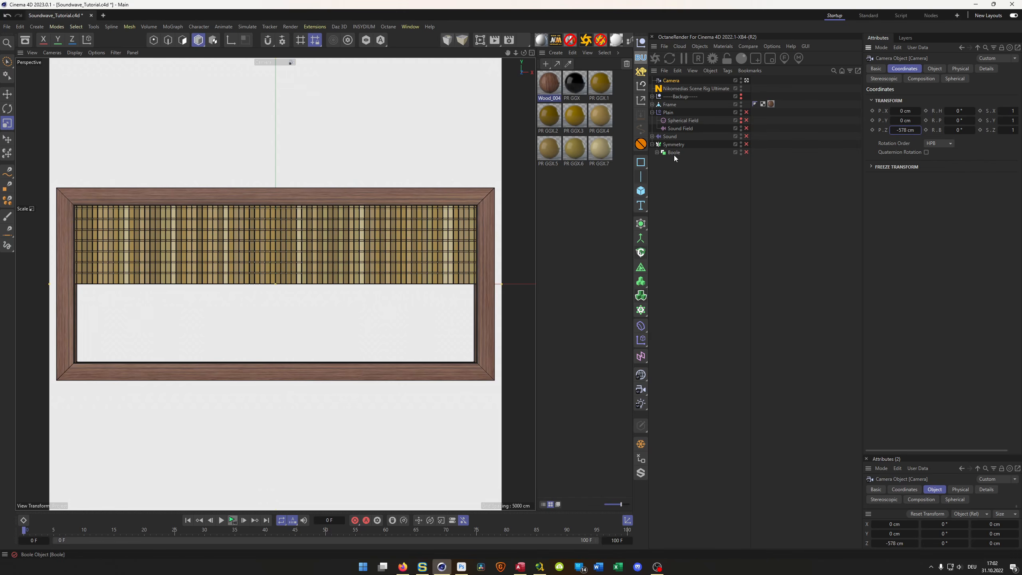
- Expand the Boole hierarchy, advance the animation to frame 27, and enable both the Boole and Symmetry objects
{"action": "left_click", "coordinate": [657, 152]}
{"action": "left_click", "coordinate": [221, 520]}
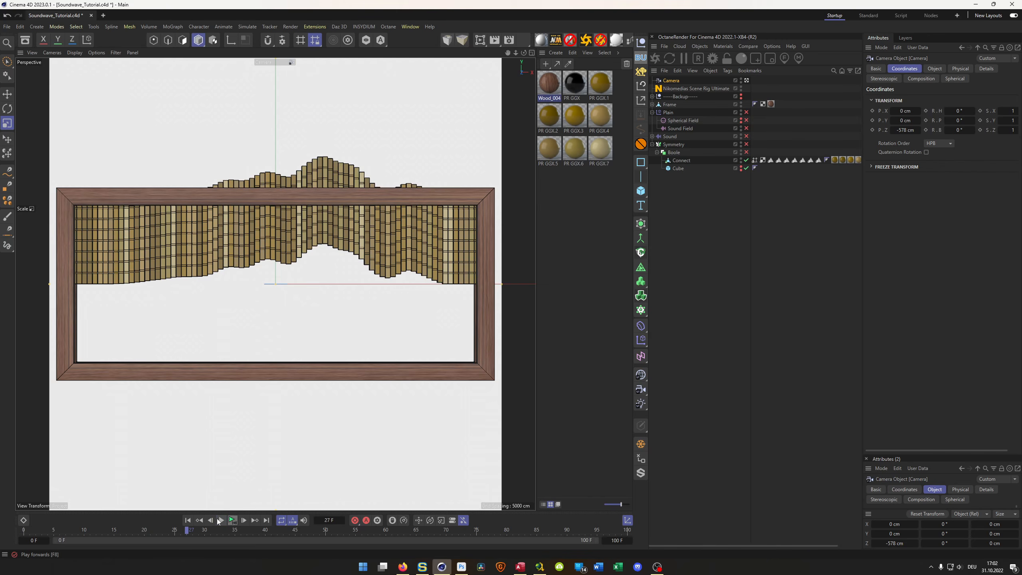
{"action": "left_click", "coordinate": [746, 152]}
{"action": "left_click", "coordinate": [746, 144]}
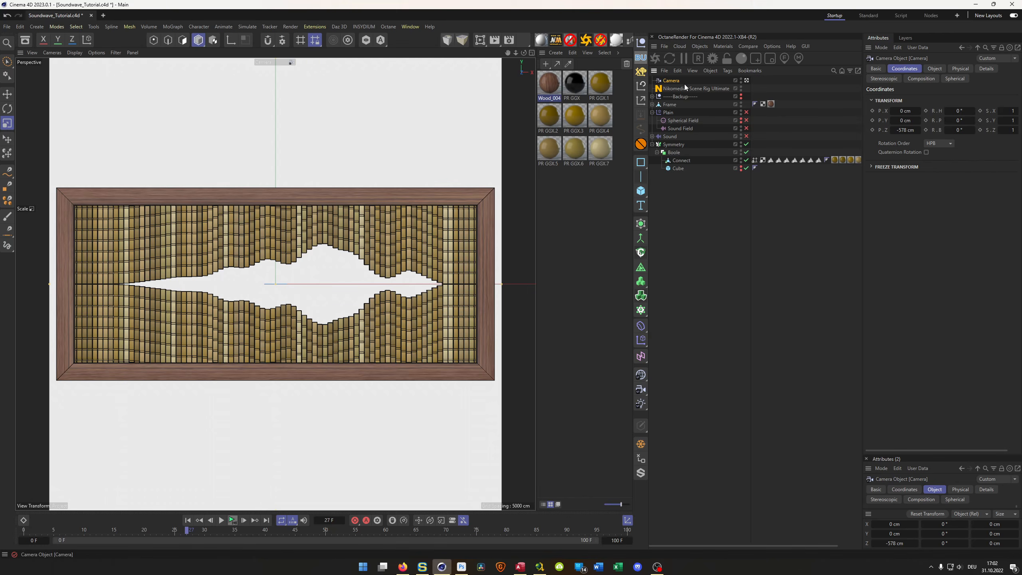
- Show the Nikomedias Scene Rig Ultimate's HDRI settings and open the Indoor folder of the HDRI watch folder in the Asset Browser
{"action": "left_click", "coordinate": [679, 89]}
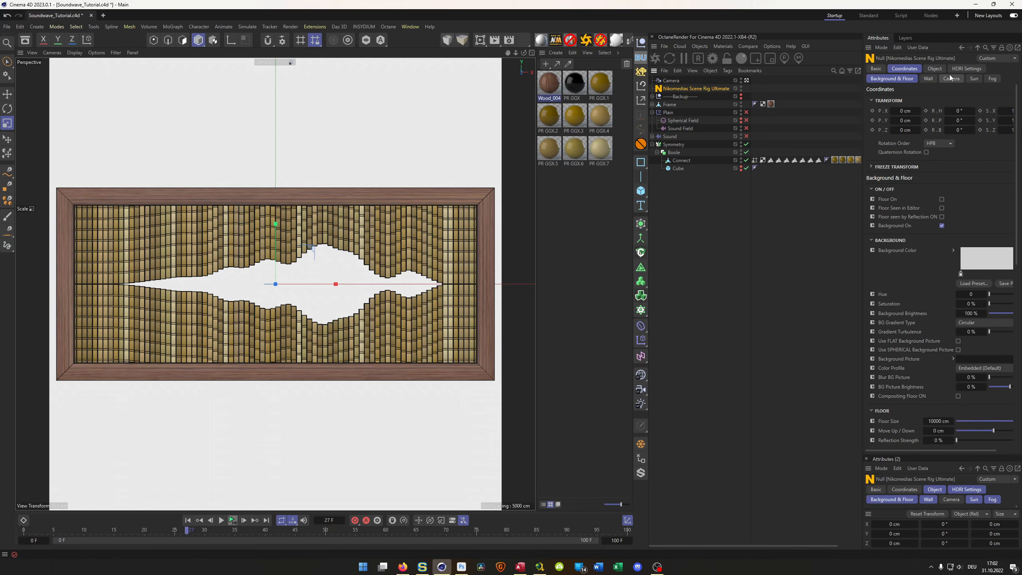
{"action": "left_click", "coordinate": [967, 68]}
{"action": "key", "text": "shift+F8"}
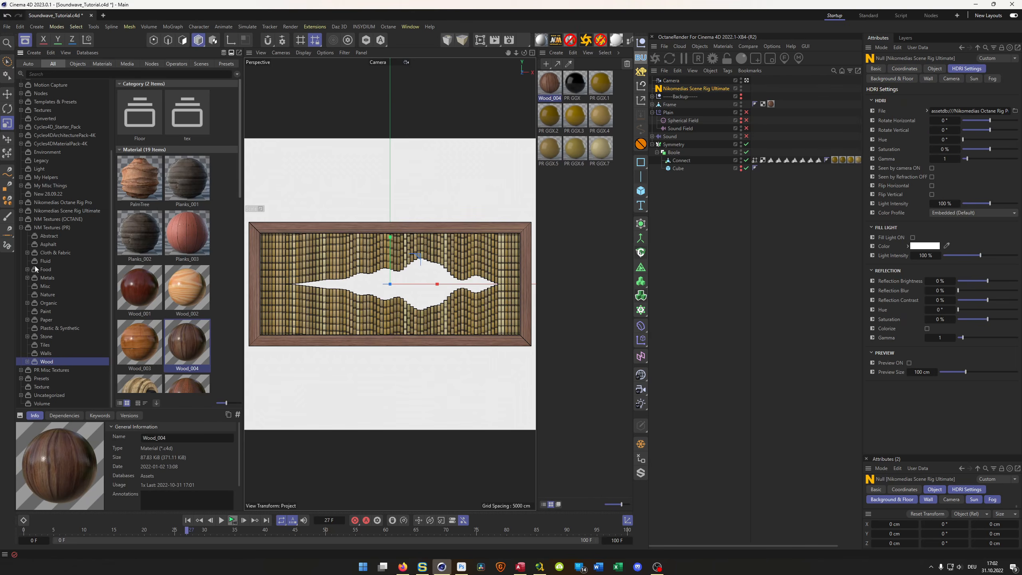
{"action": "left_click", "coordinate": [21, 227]}
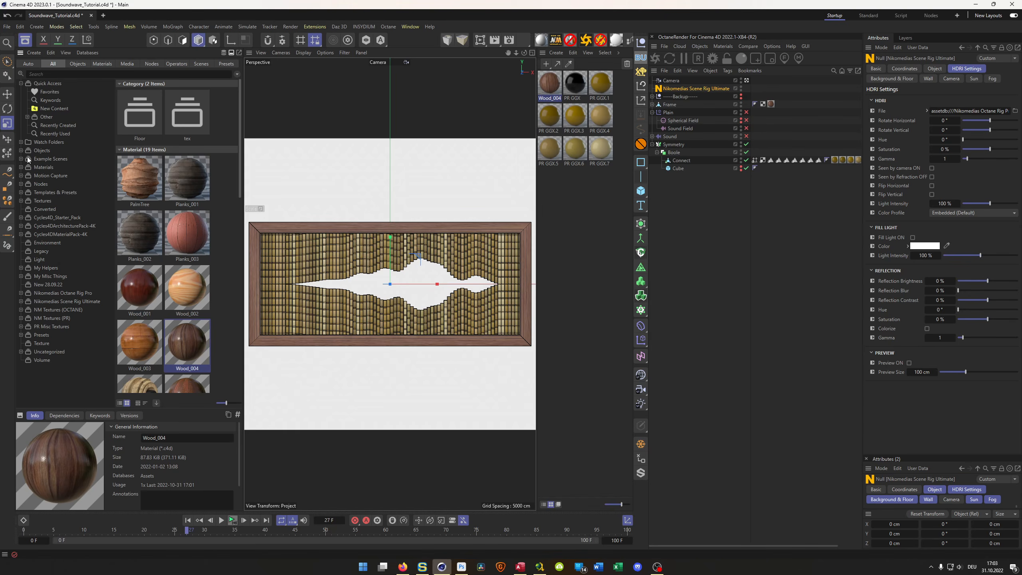
{"action": "left_click", "coordinate": [21, 142]}
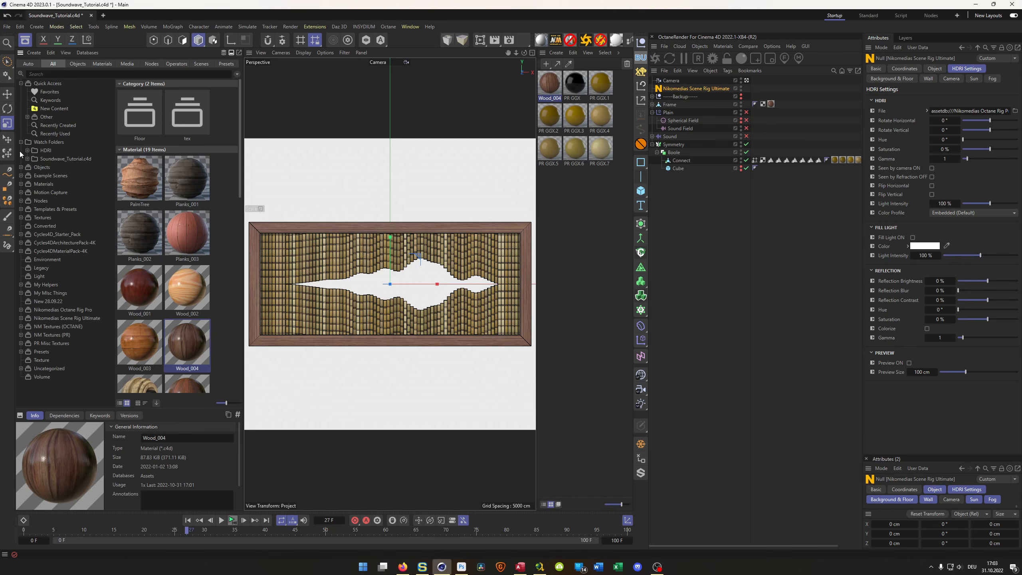
{"action": "left_click", "coordinate": [45, 150]}
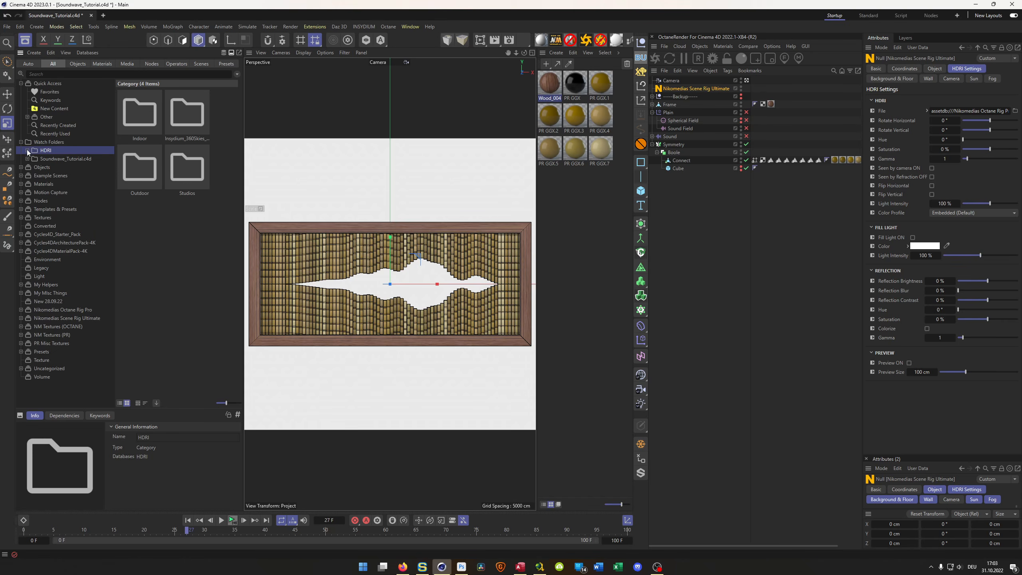
{"action": "left_click", "coordinate": [27, 150]}
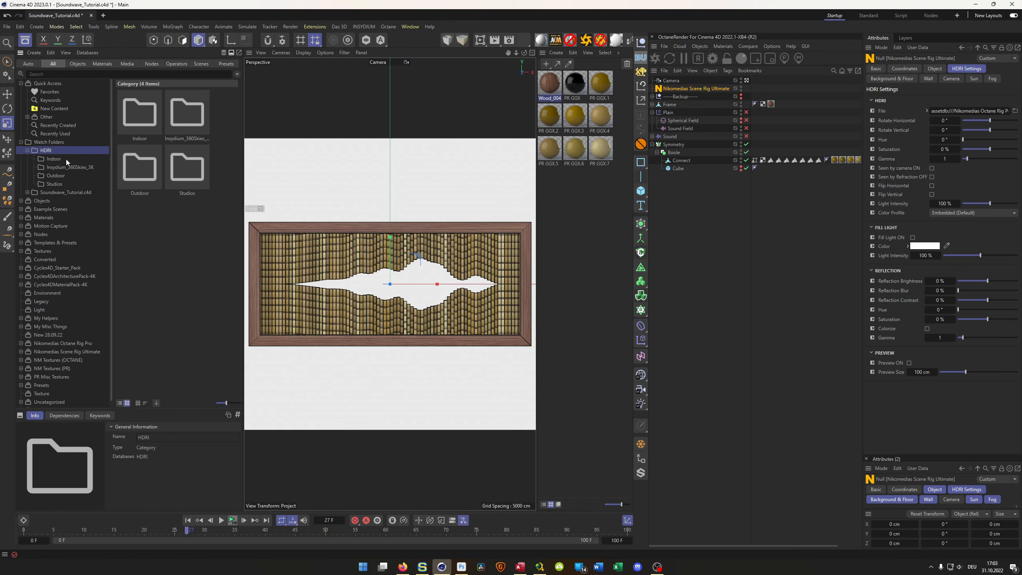
{"action": "left_click", "coordinate": [50, 159]}
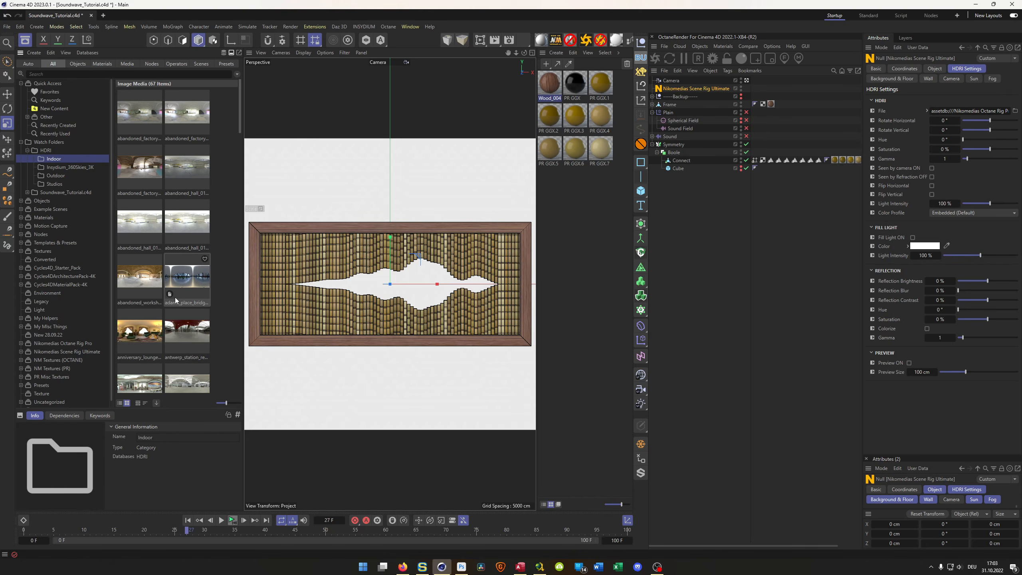
- Look through the Indoor HDRI previews for a suitable lighting environment
{"action": "scroll", "coordinate": [175, 297], "scroll_direction": "down", "scroll_amount": 5}
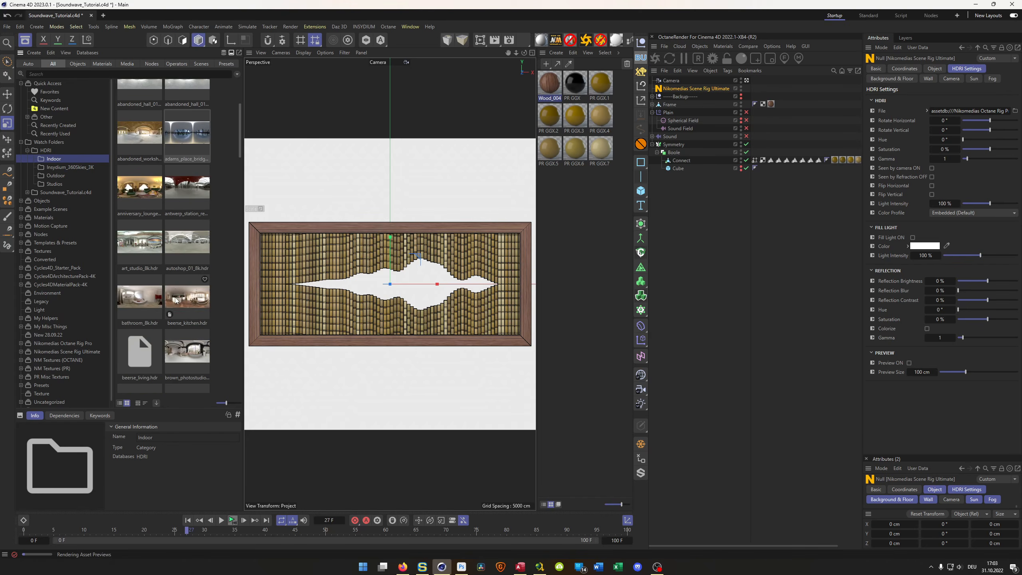
{"action": "scroll", "coordinate": [174, 298], "scroll_direction": "down", "scroll_amount": 5}
{"action": "scroll", "coordinate": [176, 300], "scroll_direction": "down", "scroll_amount": 5}
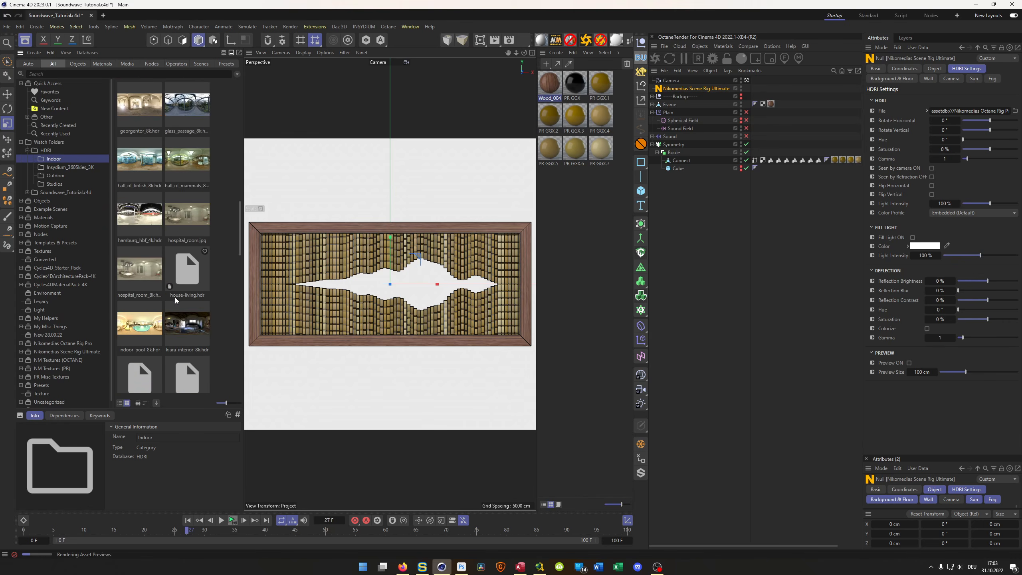
{"action": "scroll", "coordinate": [175, 299], "scroll_direction": "down", "scroll_amount": 8}
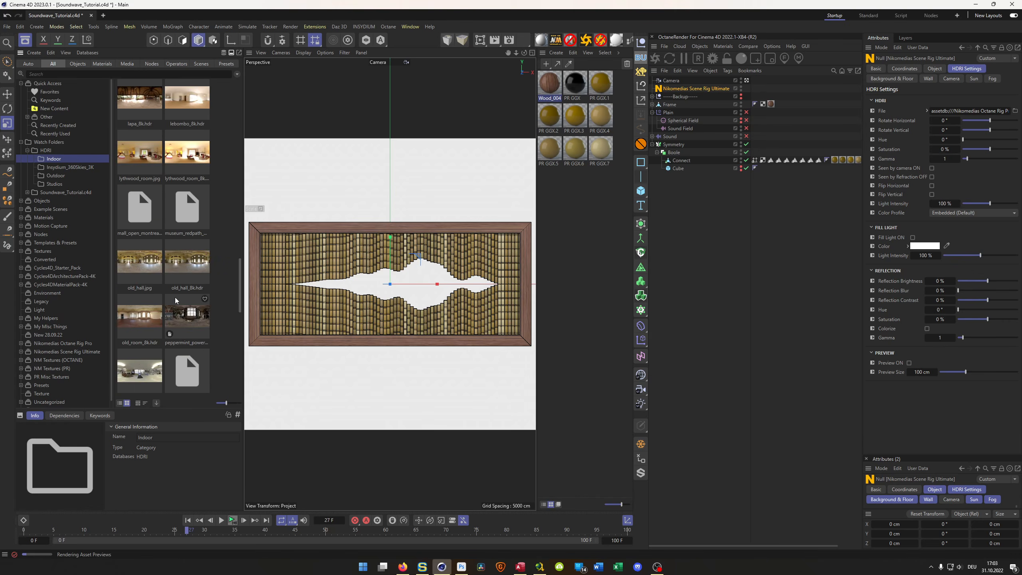
{"action": "scroll", "coordinate": [175, 299], "scroll_direction": "down", "scroll_amount": 4}
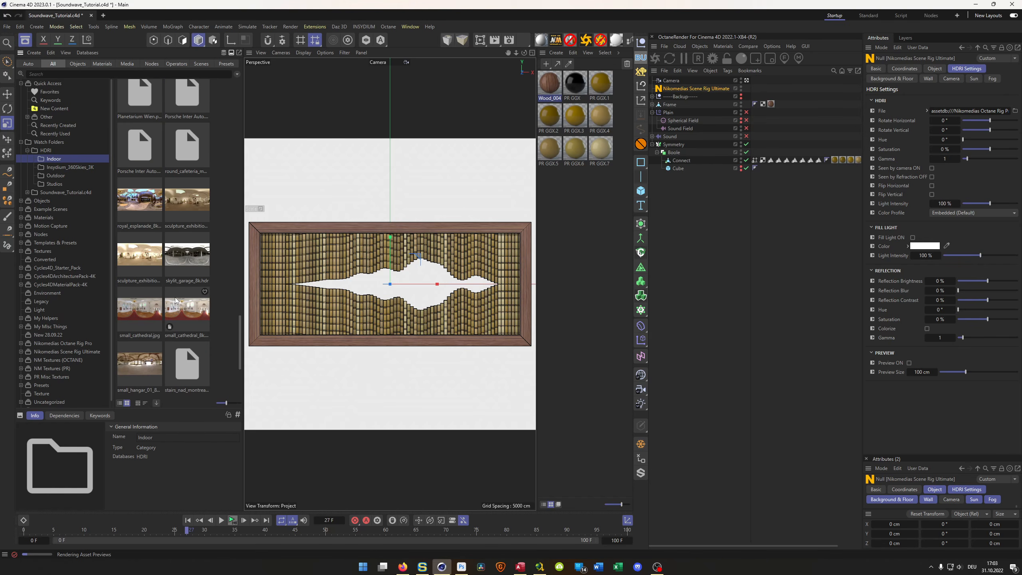
{"action": "scroll", "coordinate": [175, 300], "scroll_direction": "down", "scroll_amount": 3}
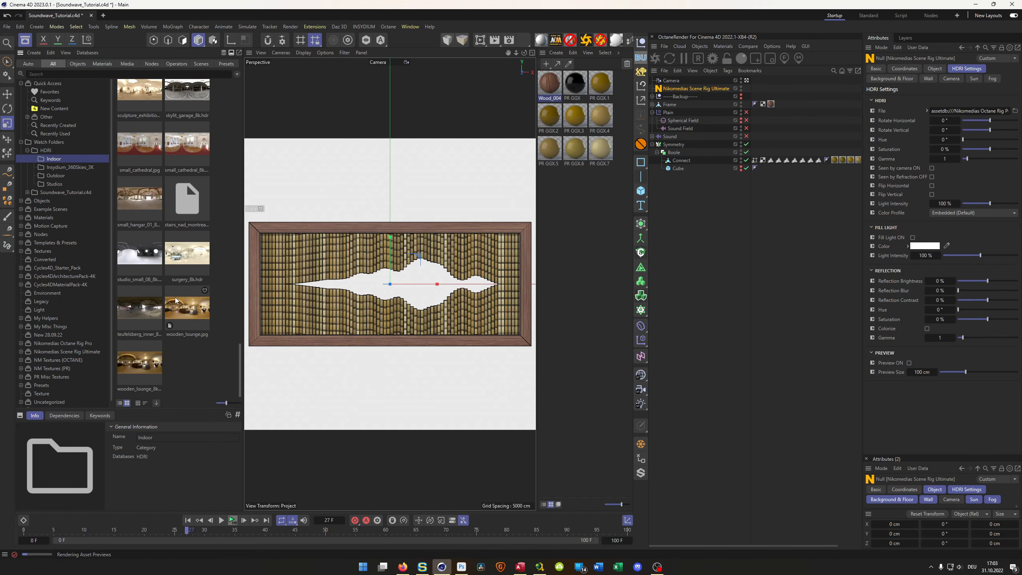
{"action": "scroll", "coordinate": [176, 300], "scroll_direction": "up", "scroll_amount": 3}
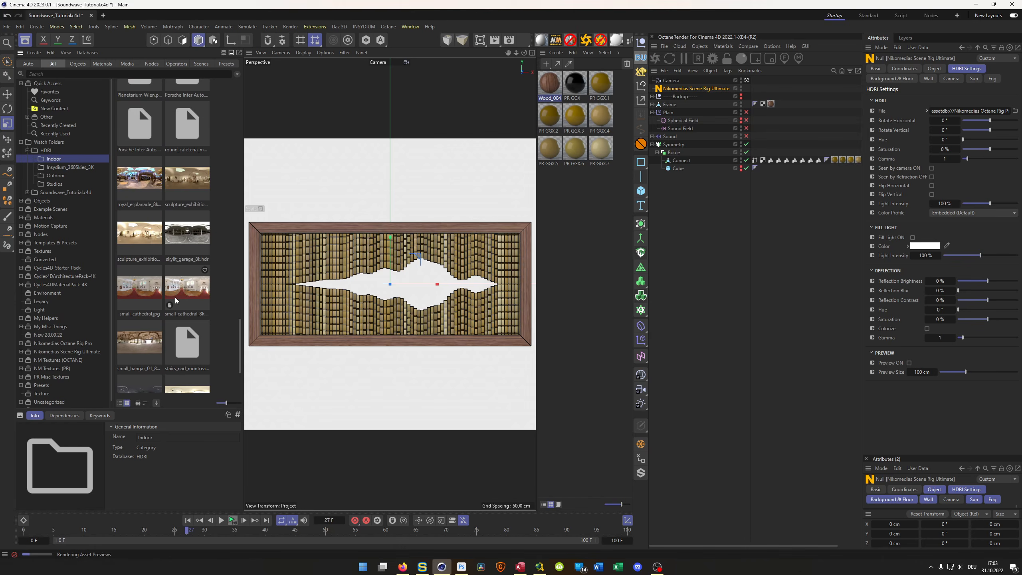
{"action": "scroll", "coordinate": [175, 296], "scroll_direction": "down", "scroll_amount": 3}
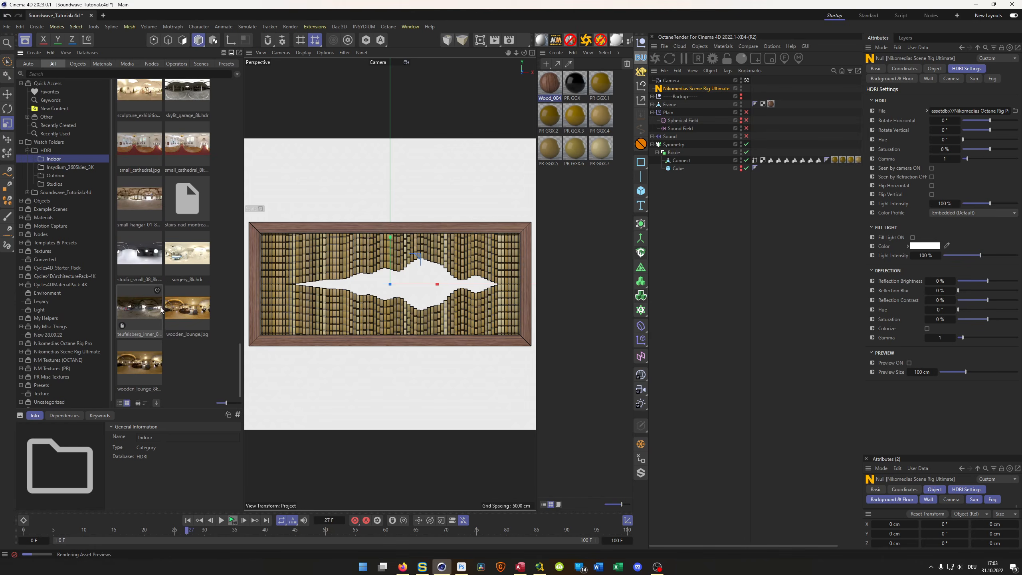
{"action": "scroll", "coordinate": [154, 313], "scroll_direction": "up", "scroll_amount": 5}
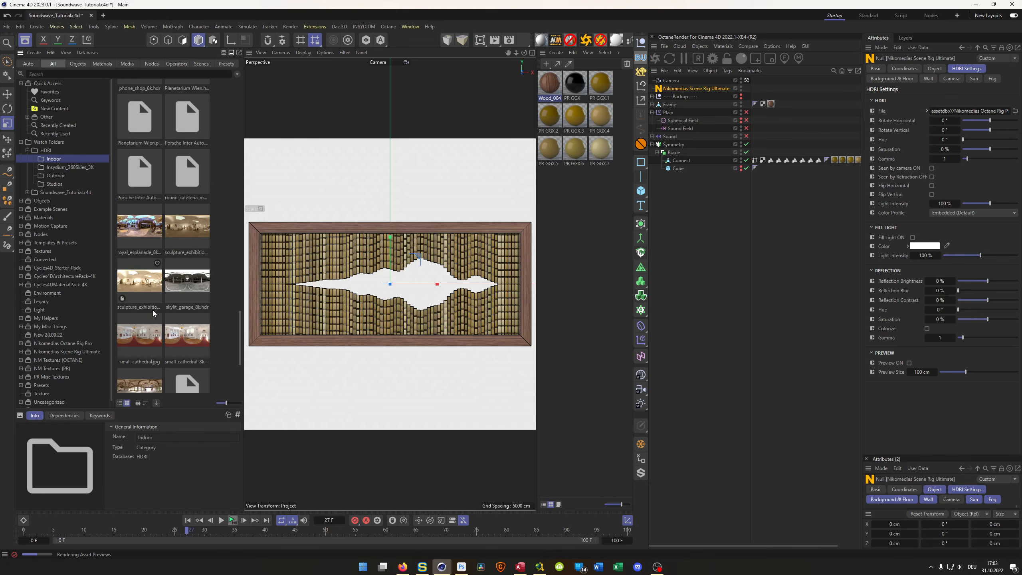
{"action": "scroll", "coordinate": [153, 313], "scroll_direction": "up", "scroll_amount": 1}
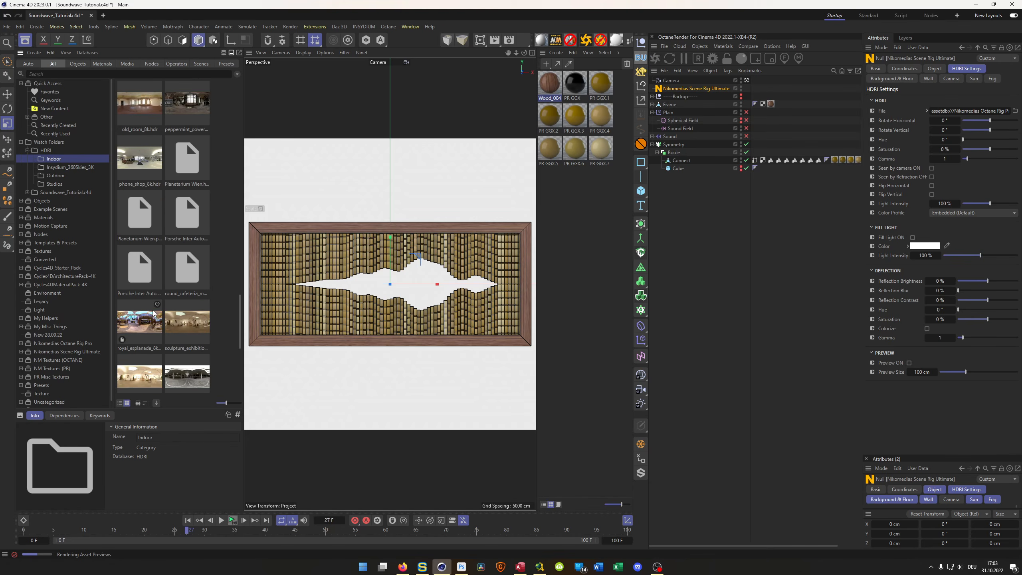
{"action": "scroll", "coordinate": [153, 312], "scroll_direction": "up", "scroll_amount": 1}
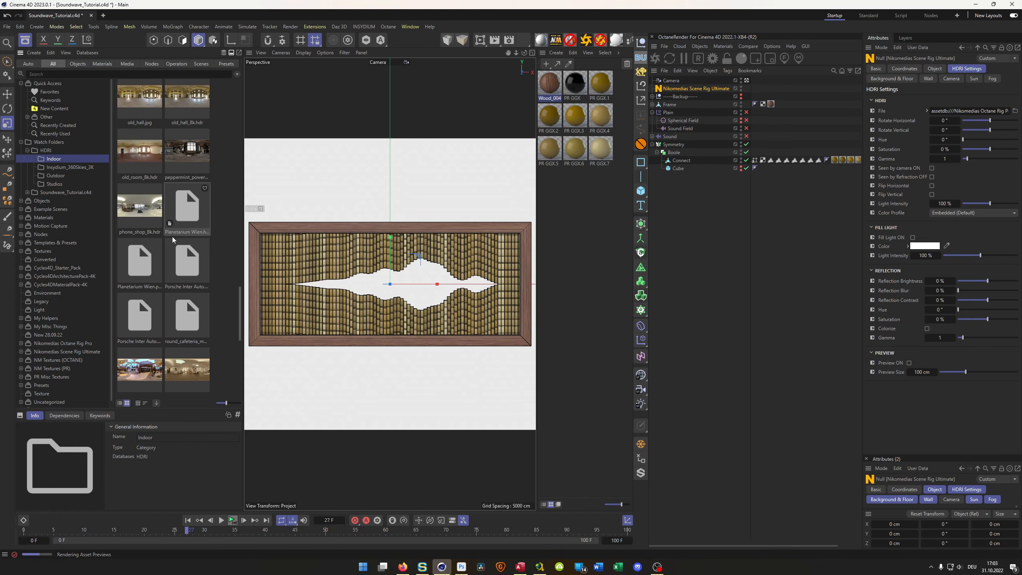
{"action": "scroll", "coordinate": [166, 260], "scroll_direction": "up", "scroll_amount": 3}
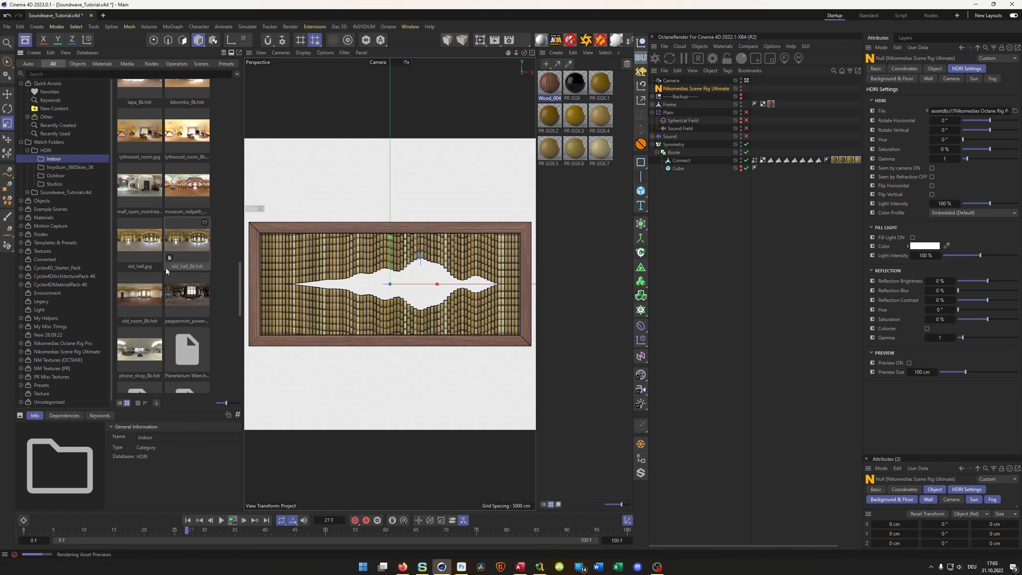
{"action": "scroll", "coordinate": [166, 268], "scroll_direction": "up", "scroll_amount": 2}
{"action": "scroll", "coordinate": [166, 271], "scroll_direction": "up", "scroll_amount": 2}
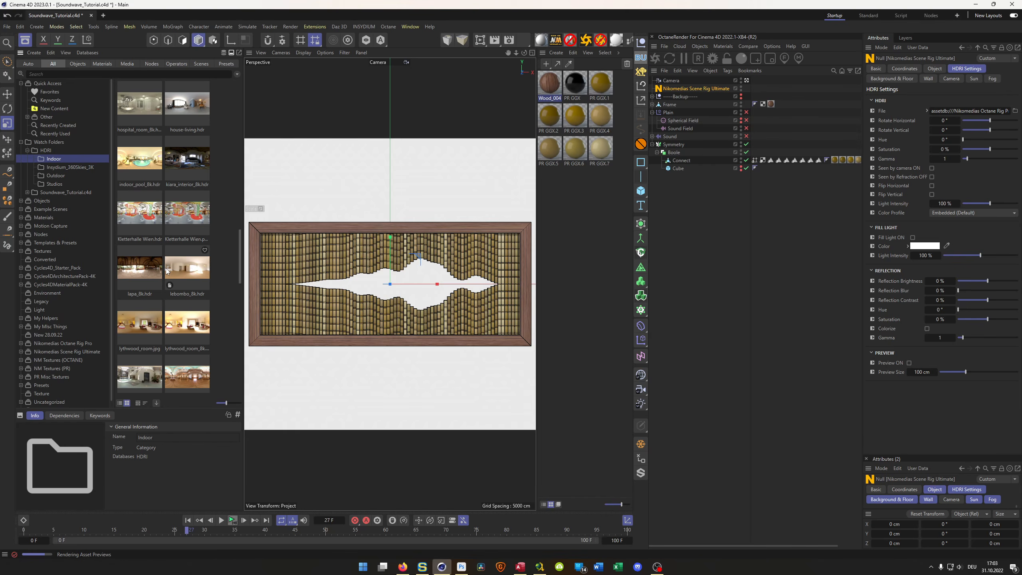
{"action": "scroll", "coordinate": [167, 271], "scroll_direction": "down", "scroll_amount": 1}
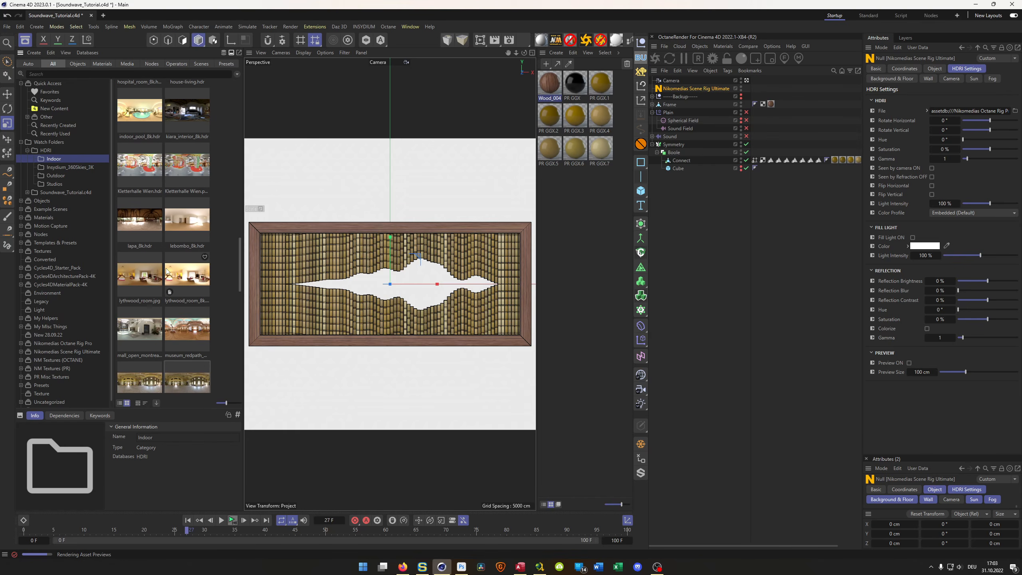
{"action": "scroll", "coordinate": [166, 270], "scroll_direction": "down", "scroll_amount": 4}
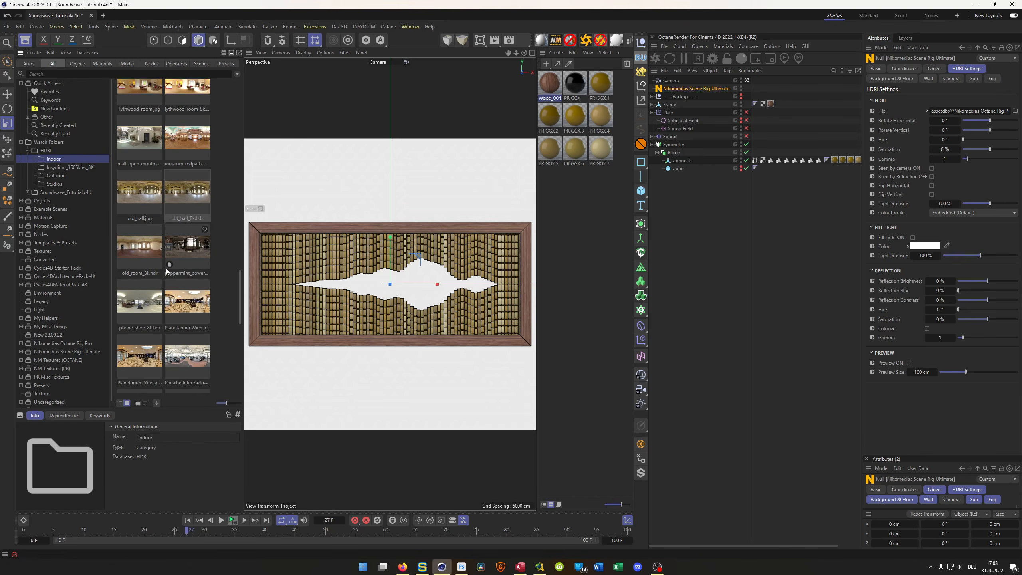
{"action": "scroll", "coordinate": [166, 270], "scroll_direction": "down", "scroll_amount": 3}
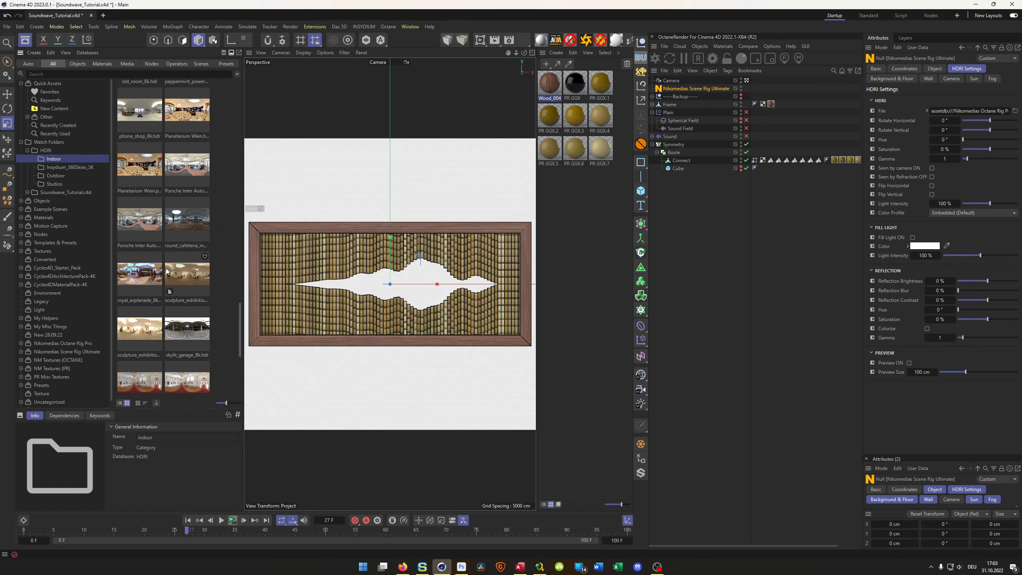
{"action": "scroll", "coordinate": [167, 271], "scroll_direction": "down", "scroll_amount": 3}
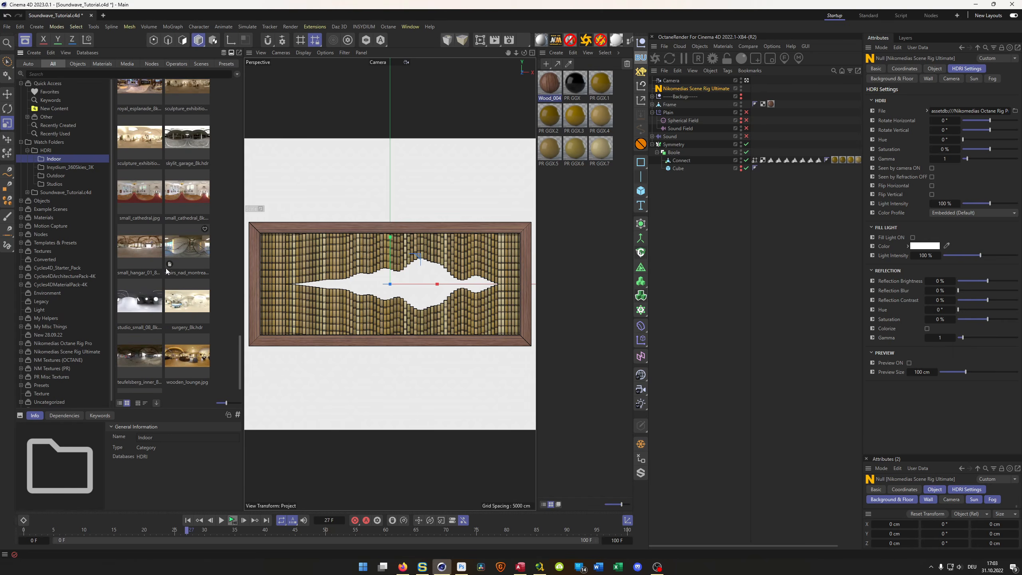
- Assign small_hangar_01_8k.hdr as the scene rig's HDRI file and close the Asset Browser
{"action": "left_click", "coordinate": [141, 252]}
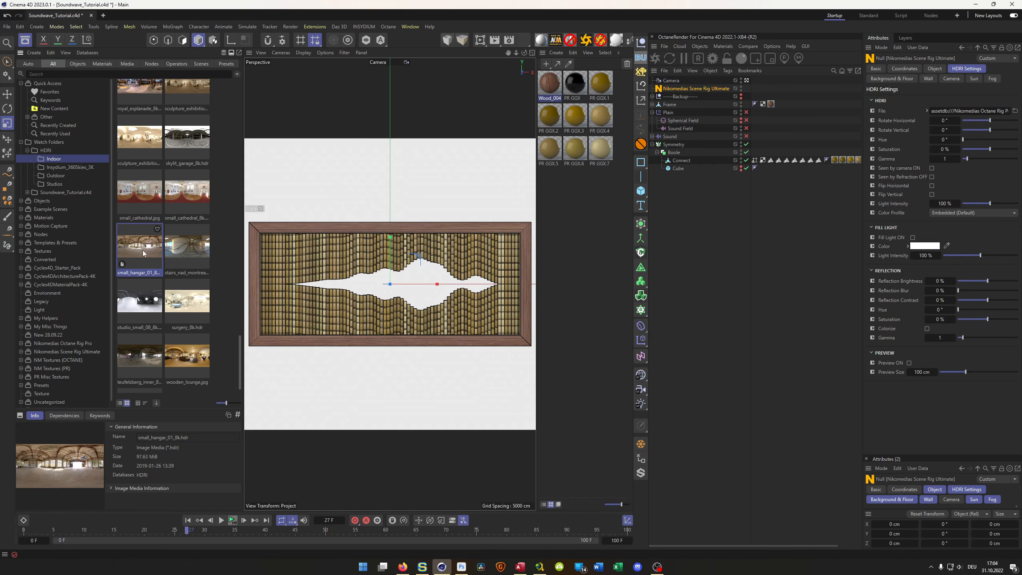
{"action": "left_click_drag", "start_coordinate": [138, 248], "coordinate": [954, 115]}
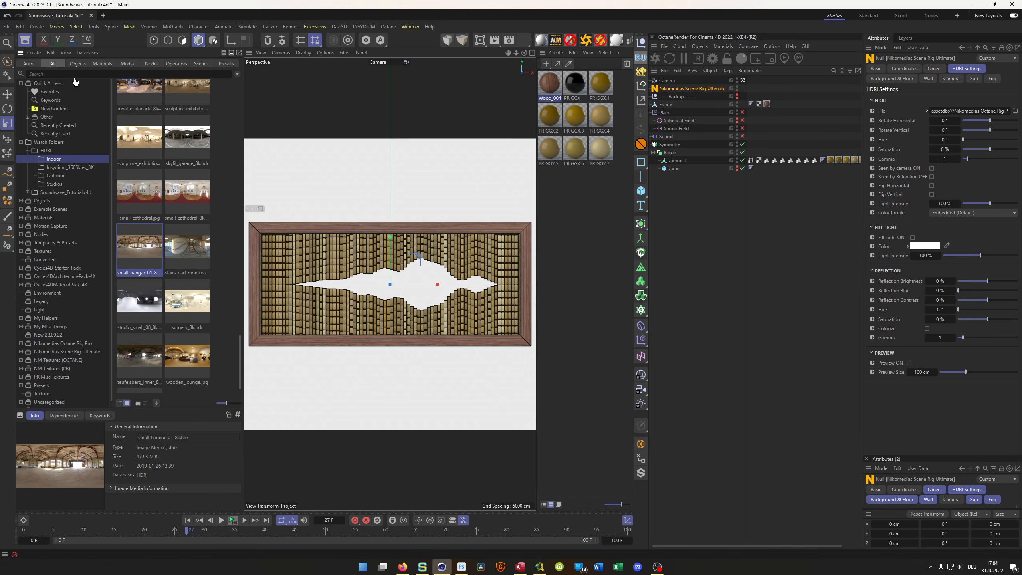
{"action": "left_click", "coordinate": [574, 318]}
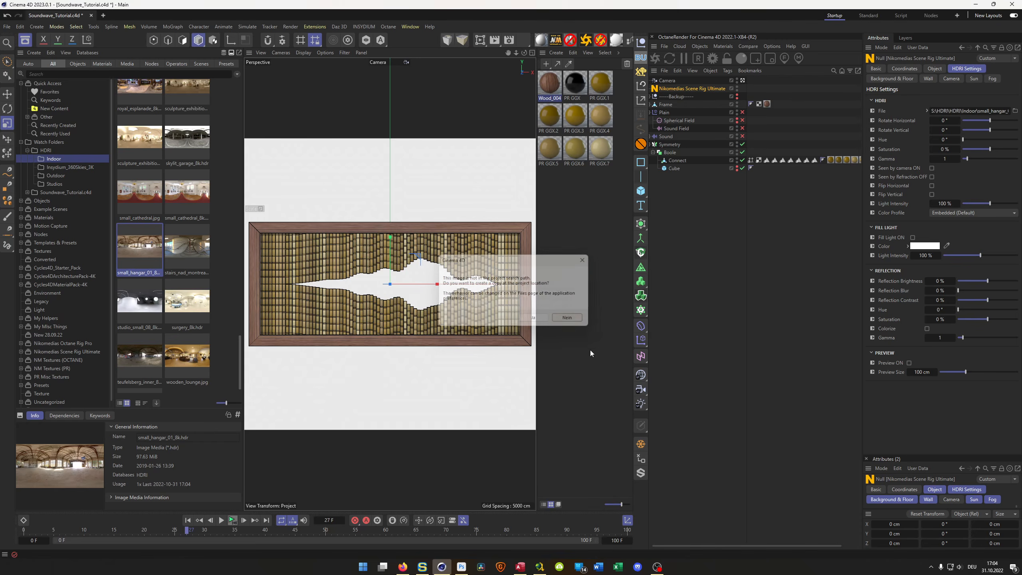
{"action": "left_click", "coordinate": [25, 41]}
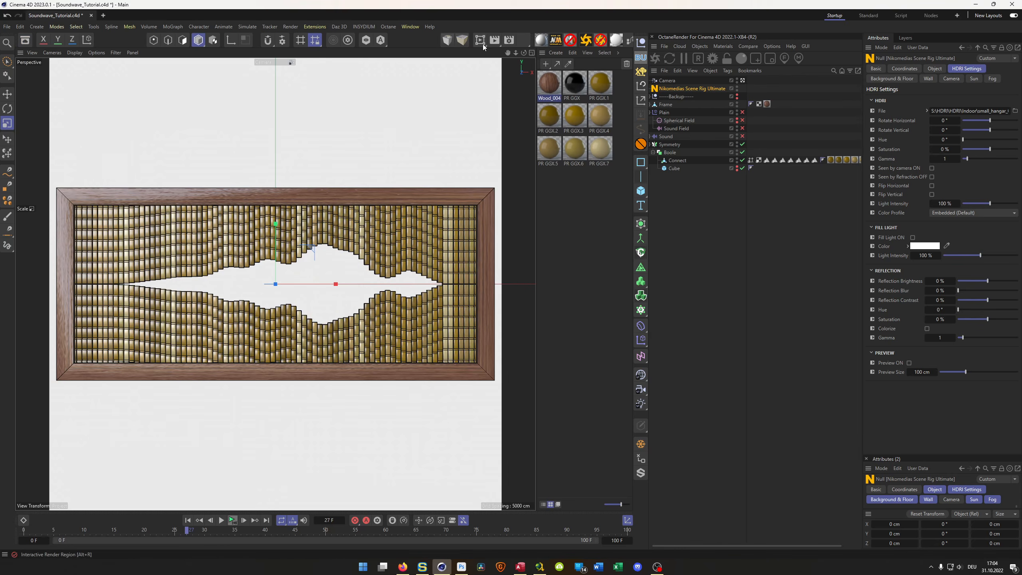
- Load the Low GI and Mid GI render presets and make Low GI the active render setting
{"action": "left_click", "coordinate": [523, 45]}
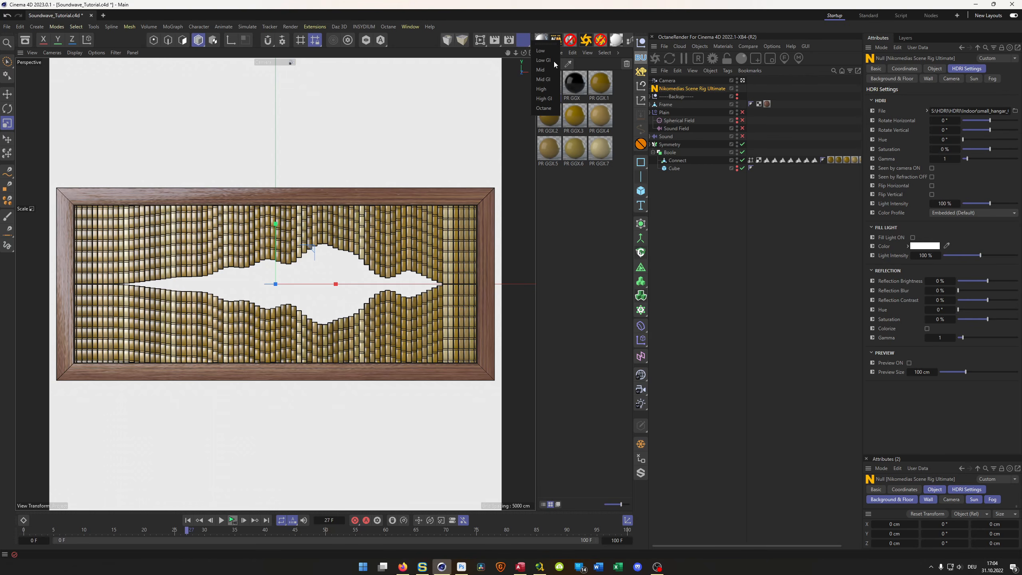
{"action": "left_click", "coordinate": [554, 61]}
{"action": "left_click", "coordinate": [522, 47]}
{"action": "left_click", "coordinate": [527, 87]}
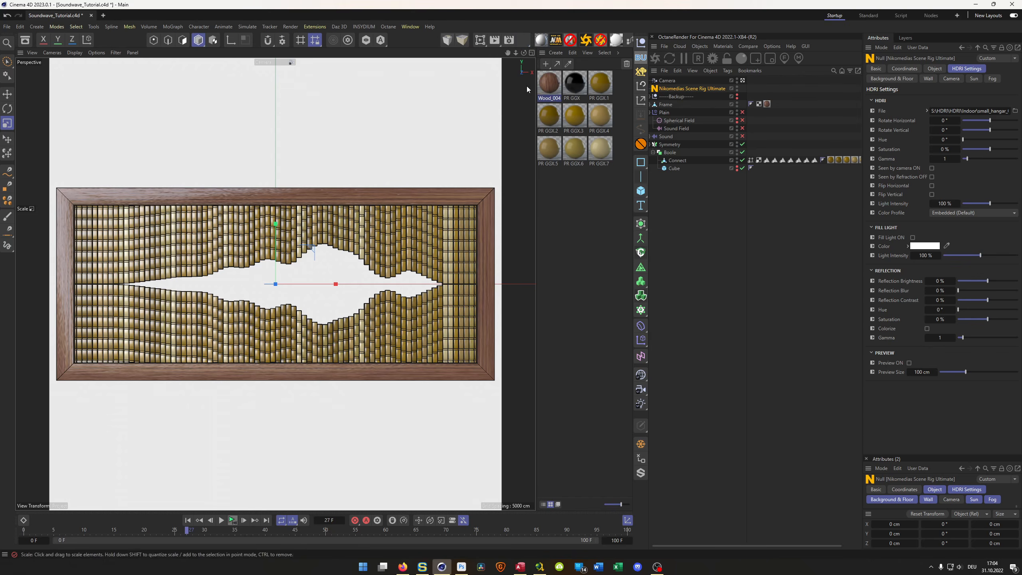
{"action": "left_click", "coordinate": [509, 40]}
{"action": "left_click", "coordinate": [512, 240]}
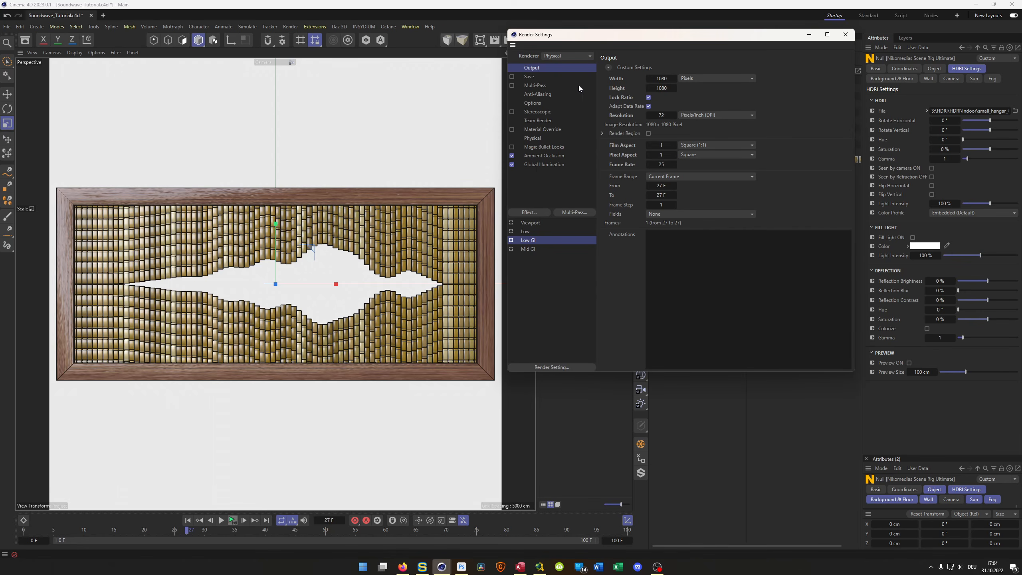
{"action": "left_click_drag", "start_coordinate": [637, 39], "coordinate": [653, 261]}
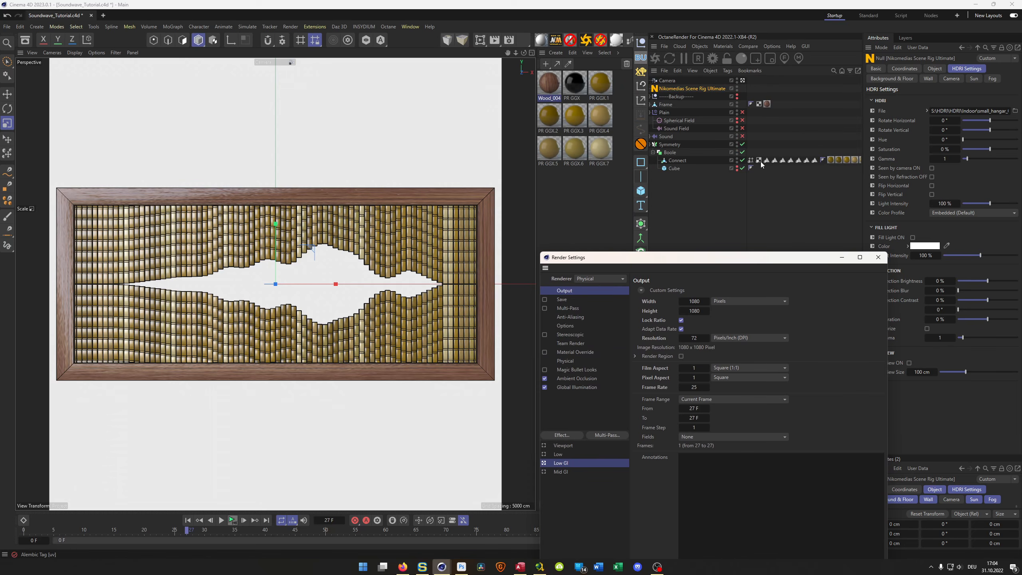
- Try a Phong angle of 40° on the Connect object's Phong tag, and set it to 10° instead
{"action": "left_click", "coordinate": [822, 159]}
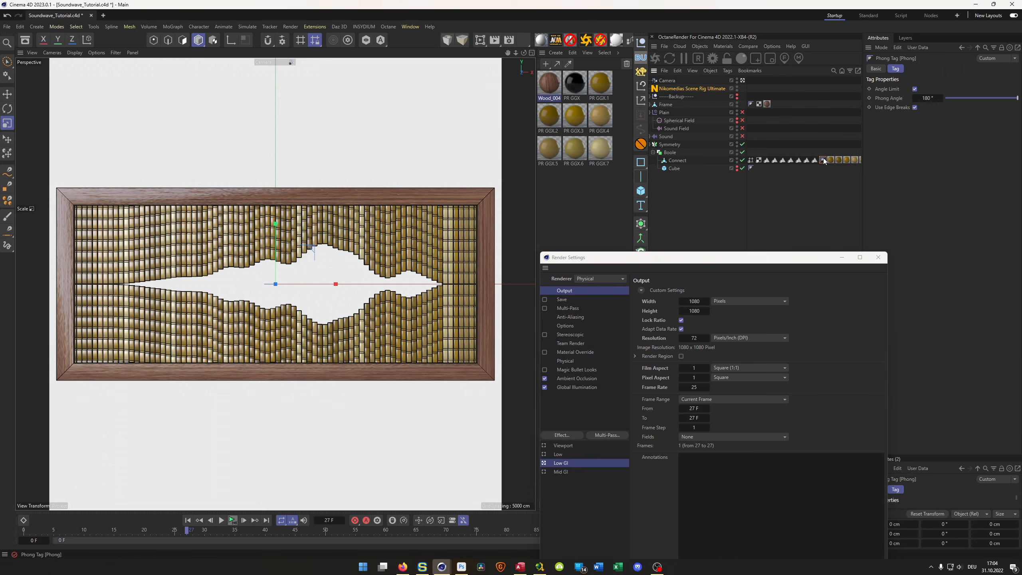
{"action": "left_click", "coordinate": [927, 98]}
{"action": "type", "text": "40"}
{"action": "key", "text": "Return"}
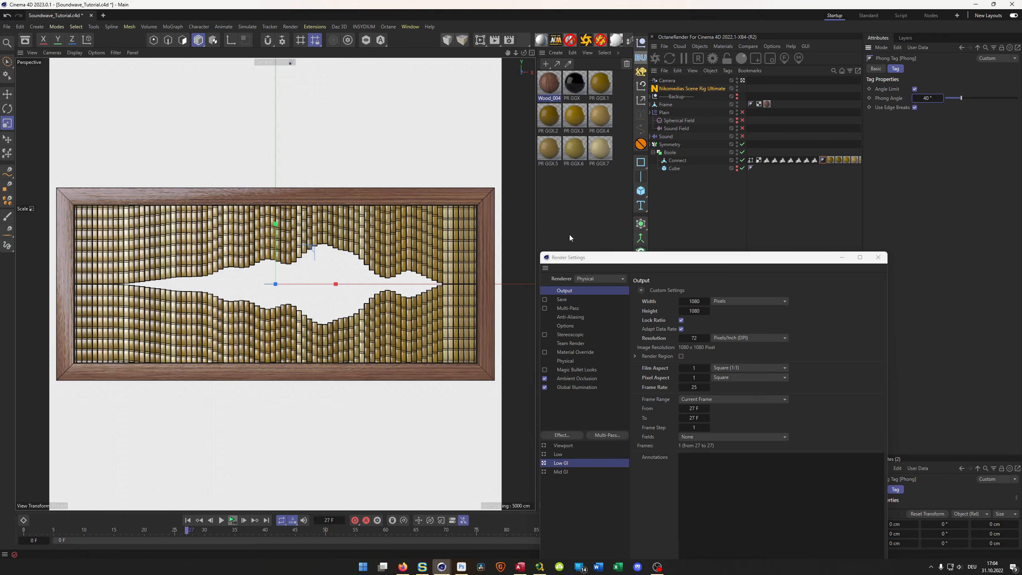
{"action": "type", "text": "10"}
{"action": "key", "text": "Return"}
{"action": "left_click", "coordinate": [824, 161]}
- Turn off Create single object on the Boole object and preview the result with an interactive render region, with Render Settings closed
{"action": "left_click", "coordinate": [669, 152]}
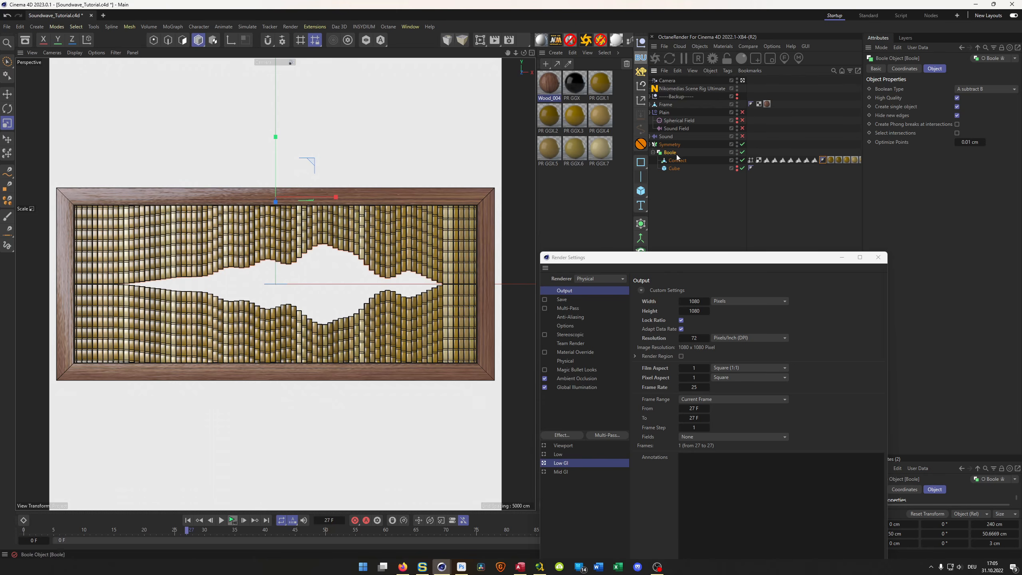
{"action": "left_click", "coordinate": [957, 106]}
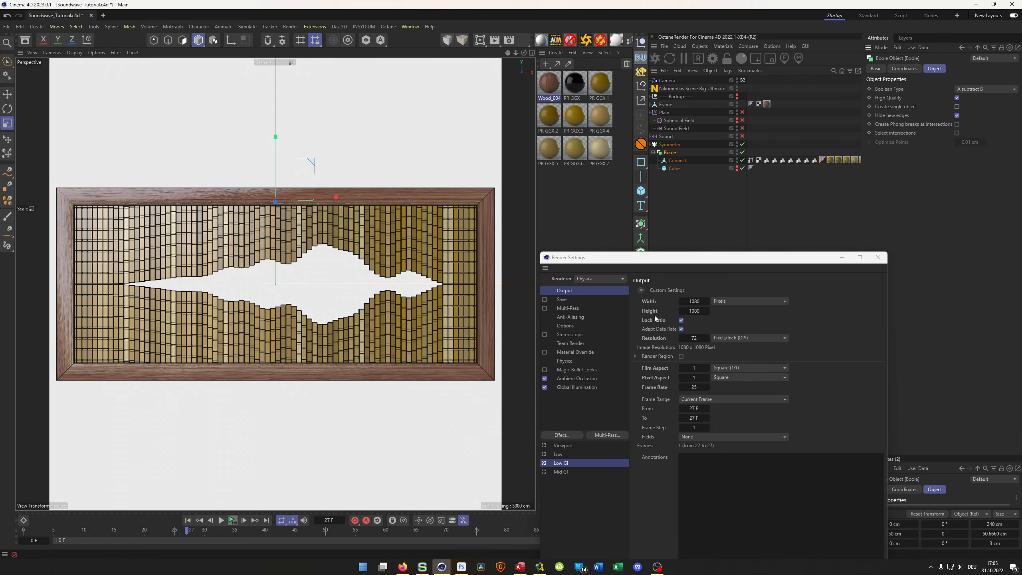
{"action": "left_click_drag", "start_coordinate": [663, 266], "coordinate": [692, 192]}
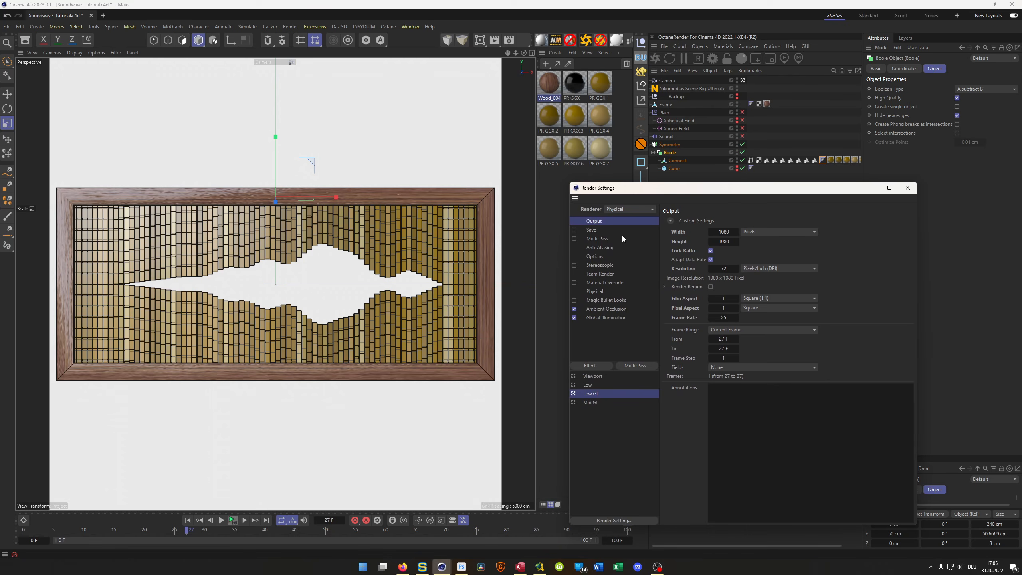
{"action": "left_click", "coordinate": [480, 40]}
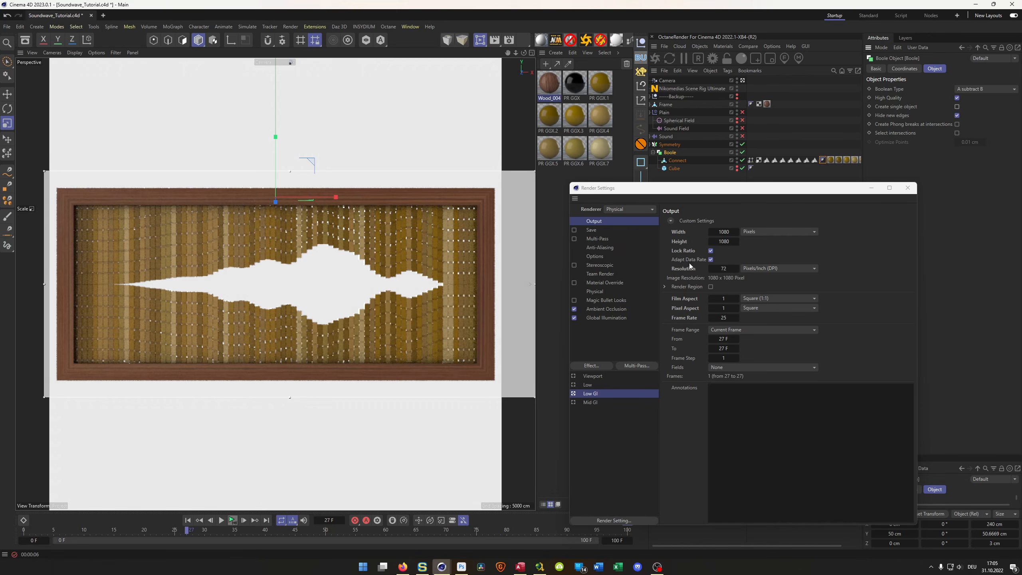
{"action": "left_click", "coordinate": [907, 188]}
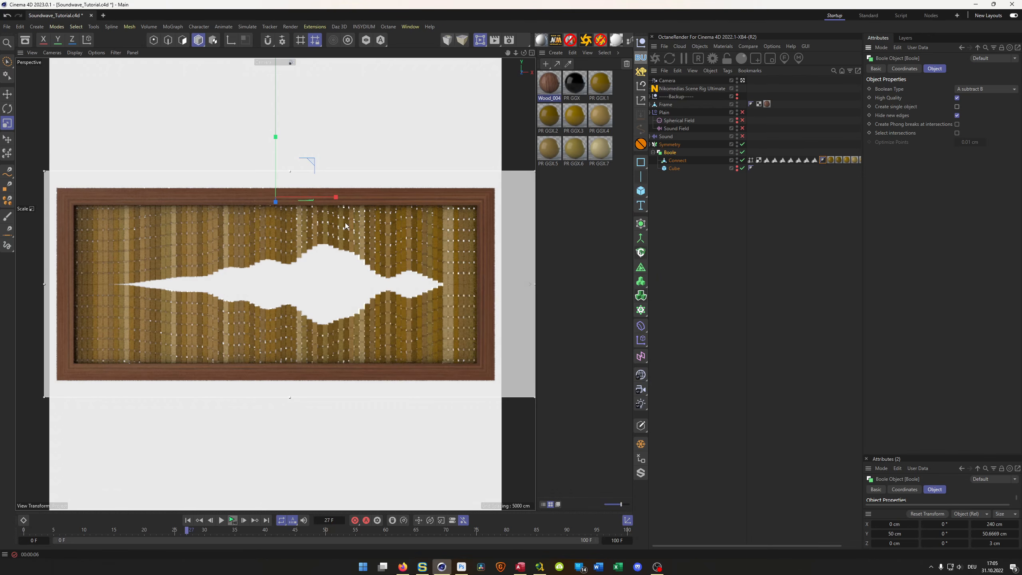
- Switch to the browser and look up the earlier wooden soundwave post on the Instagram profile for reference, and return to Cinema 4D
{"action": "key", "text": "alt+Tab"}
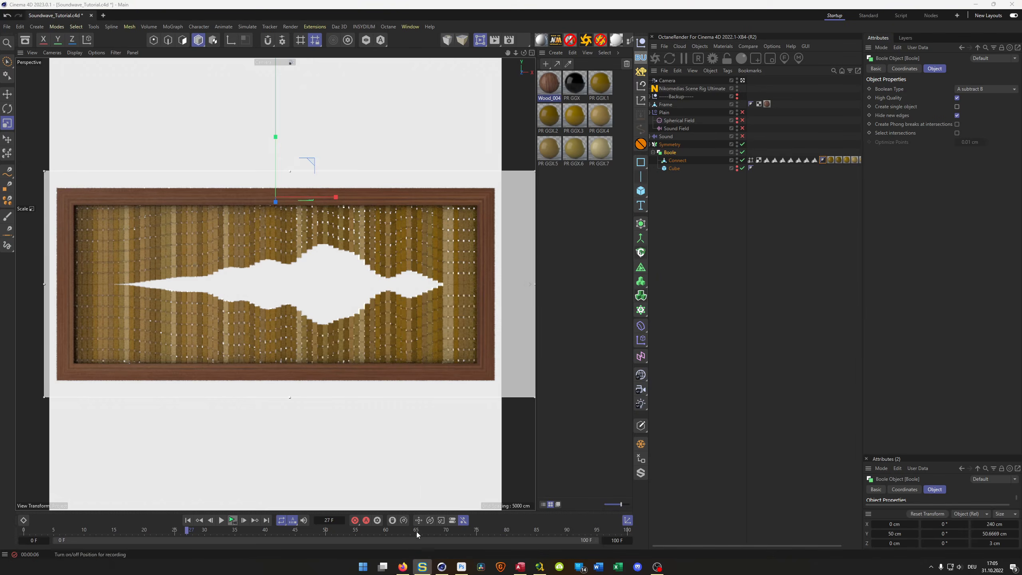
{"action": "left_click", "coordinate": [401, 566]}
{"action": "left_click", "coordinate": [277, 9]}
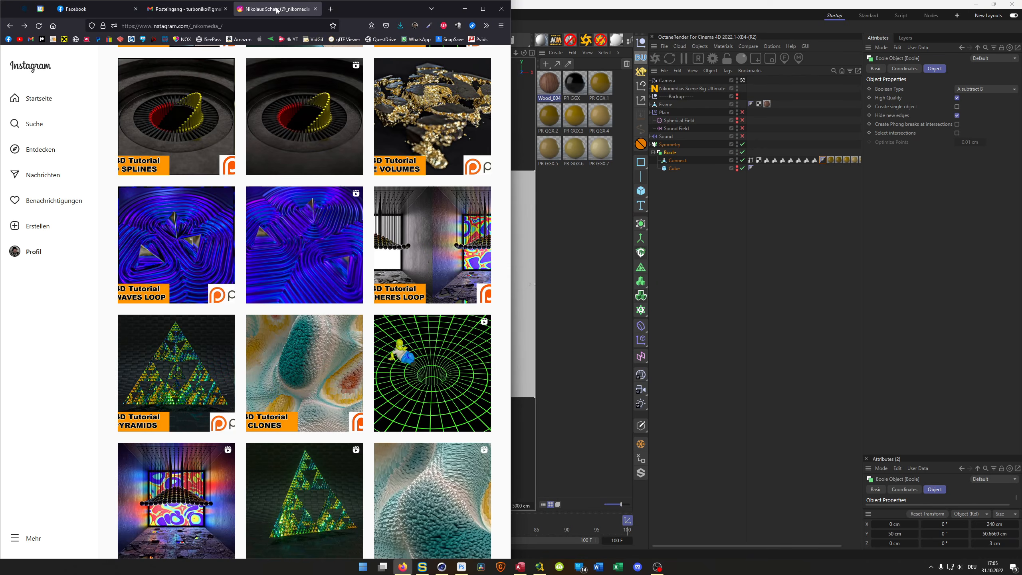
{"action": "scroll", "coordinate": [250, 154], "scroll_direction": "down", "scroll_amount": 10}
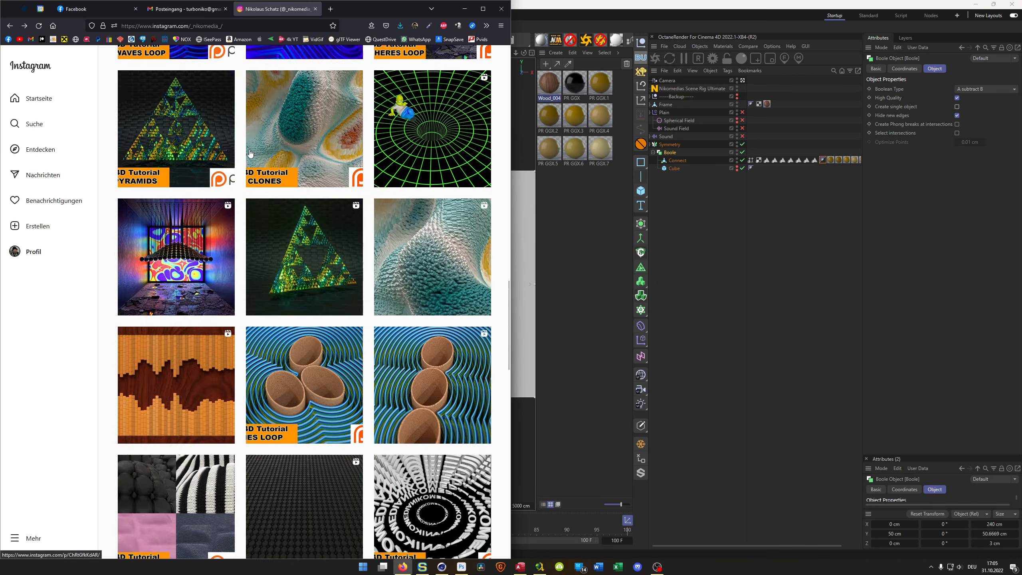
{"action": "scroll", "coordinate": [249, 153], "scroll_direction": "up", "scroll_amount": 3}
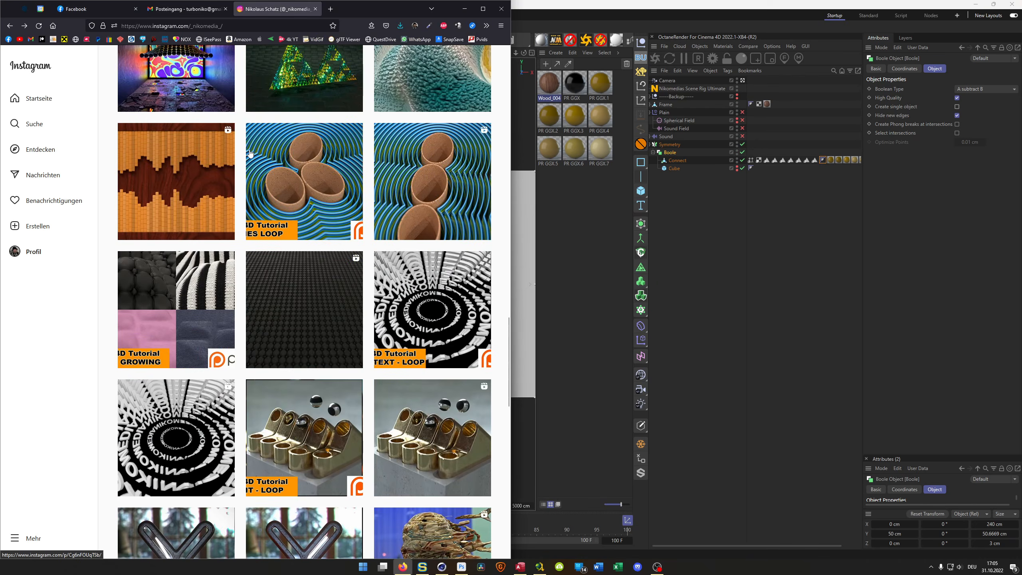
{"action": "left_click", "coordinate": [183, 157]}
{"action": "left_click", "coordinate": [170, 253]}
{"action": "left_click", "coordinate": [585, 23]}
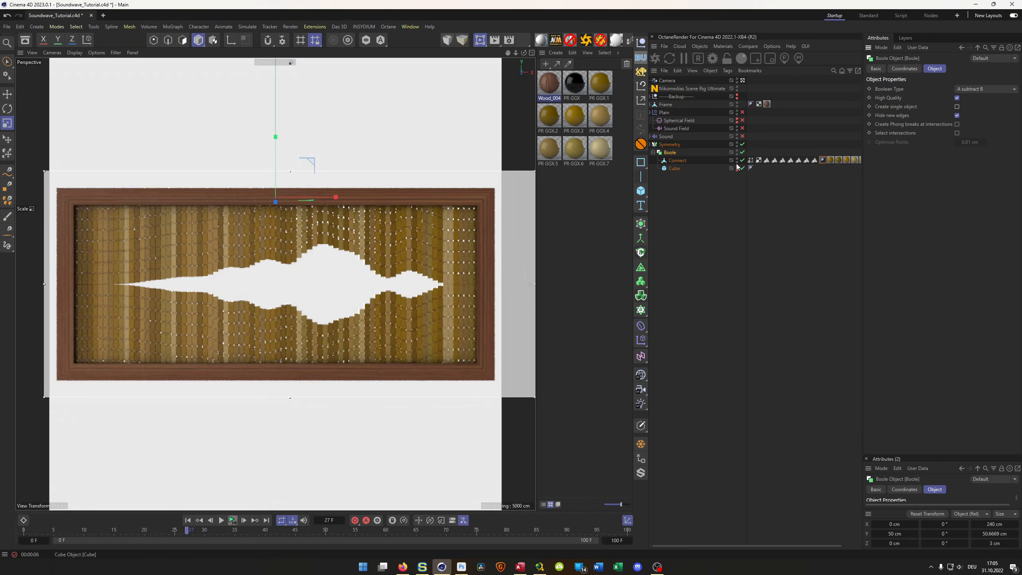
- Add a plane object and set its orientation to +Z
{"action": "left_click", "coordinate": [640, 193]}
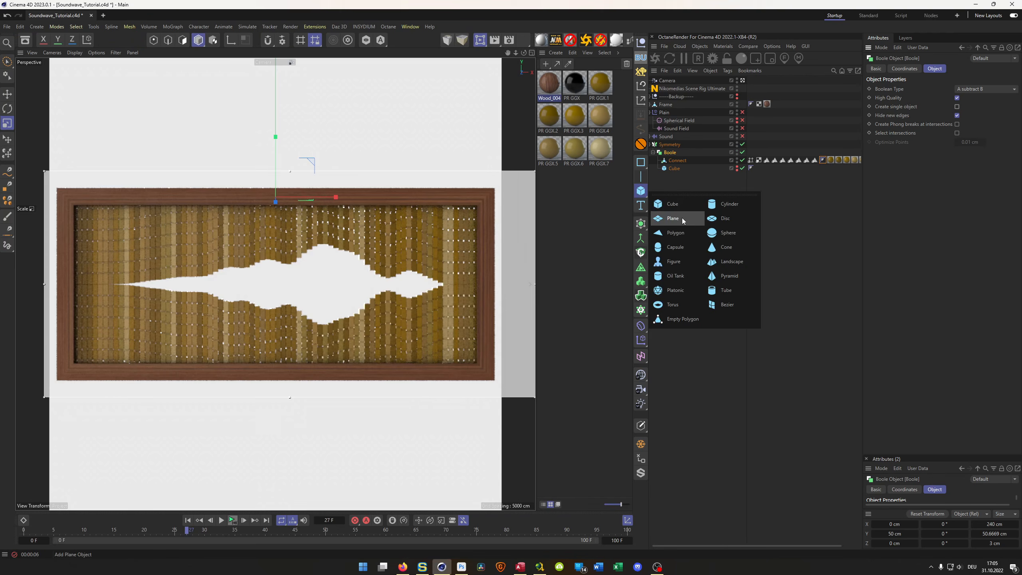
{"action": "left_click", "coordinate": [682, 221]}
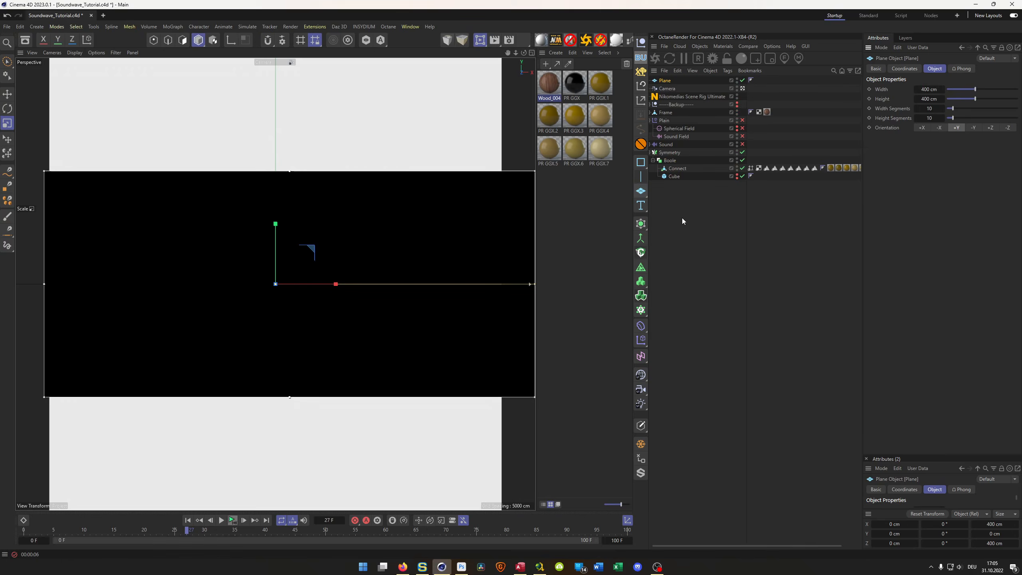
{"action": "left_click", "coordinate": [991, 128]}
- In the top view, move the plane along Z to about 2.46 cm behind the bars, and return to the perspective view
{"action": "middle_click", "coordinate": [329, 286]}
{"action": "middle_click", "coordinate": [362, 248]}
{"action": "scroll", "coordinate": [297, 265], "scroll_direction": "up", "scroll_amount": 10}
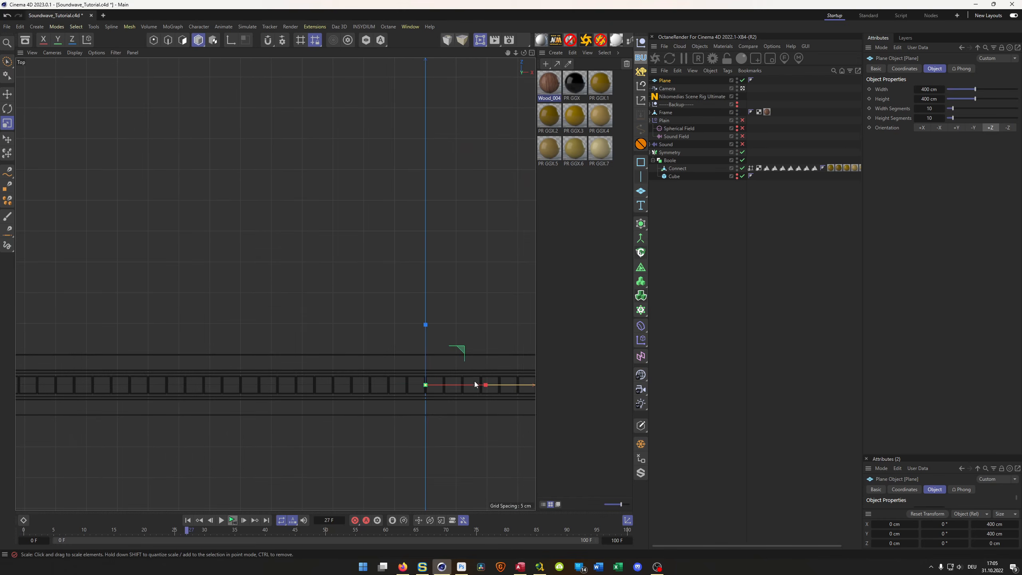
{"action": "key", "text": "e"}
{"action": "left_click_drag", "start_coordinate": [424, 334], "coordinate": [418, 314]}
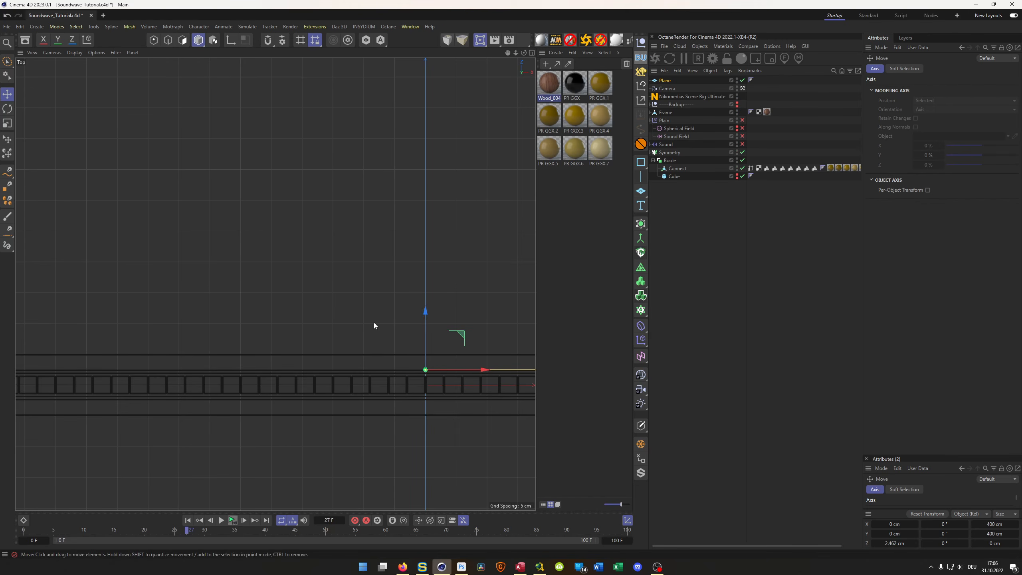
{"action": "middle_click", "coordinate": [374, 323]}
{"action": "middle_click", "coordinate": [208, 185]}
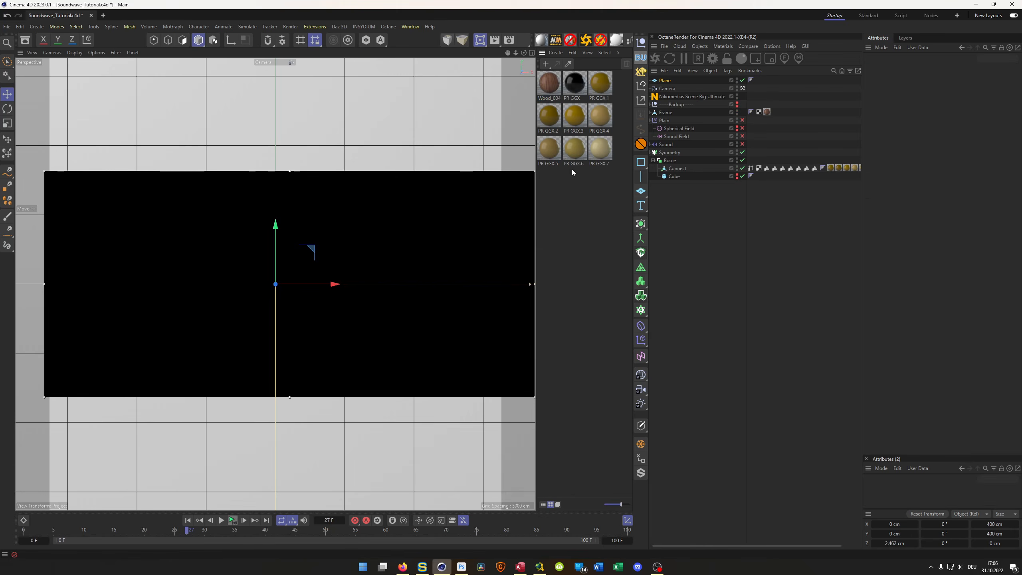
- Create a new PR GGX material, apply it to the plane and rename it Wall
{"action": "left_click", "coordinate": [541, 44]}
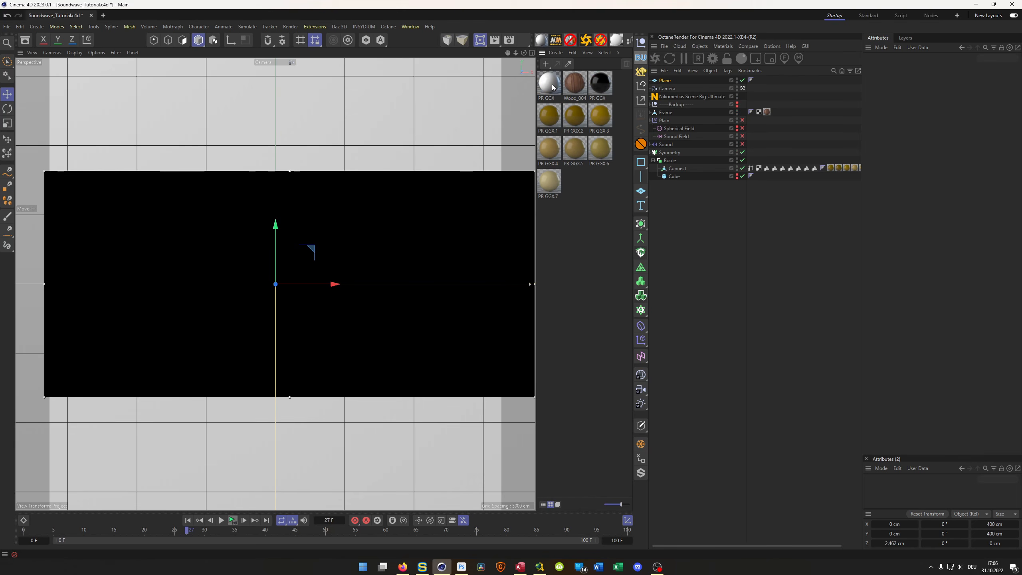
{"action": "left_click_drag", "start_coordinate": [553, 87], "coordinate": [665, 82]}
{"action": "left_click", "coordinate": [555, 90]}
{"action": "double_click", "coordinate": [550, 97]}
{"action": "type", "text": "Wall"}
{"action": "key", "text": "Return"}
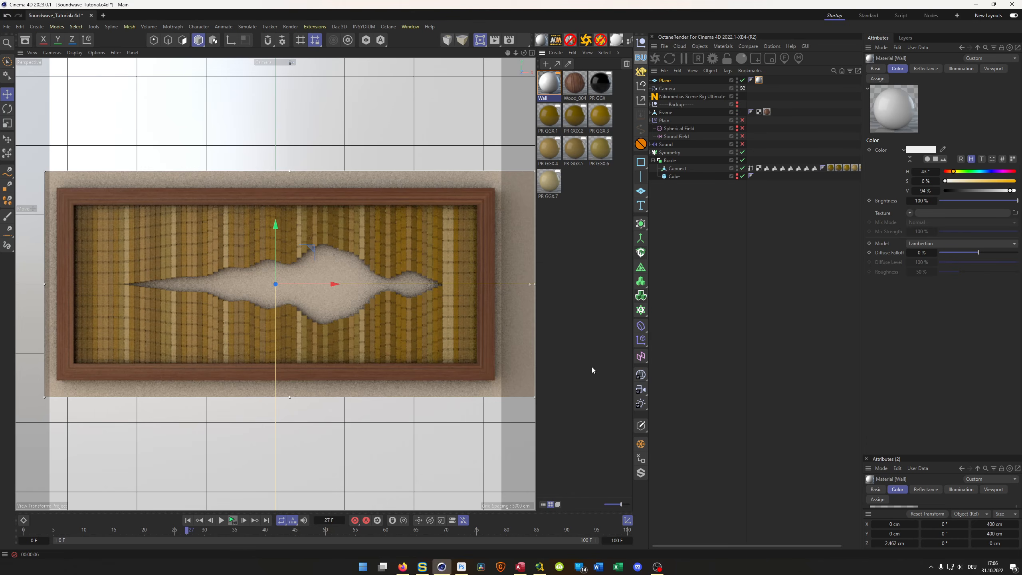
{"action": "left_click", "coordinate": [542, 40]}
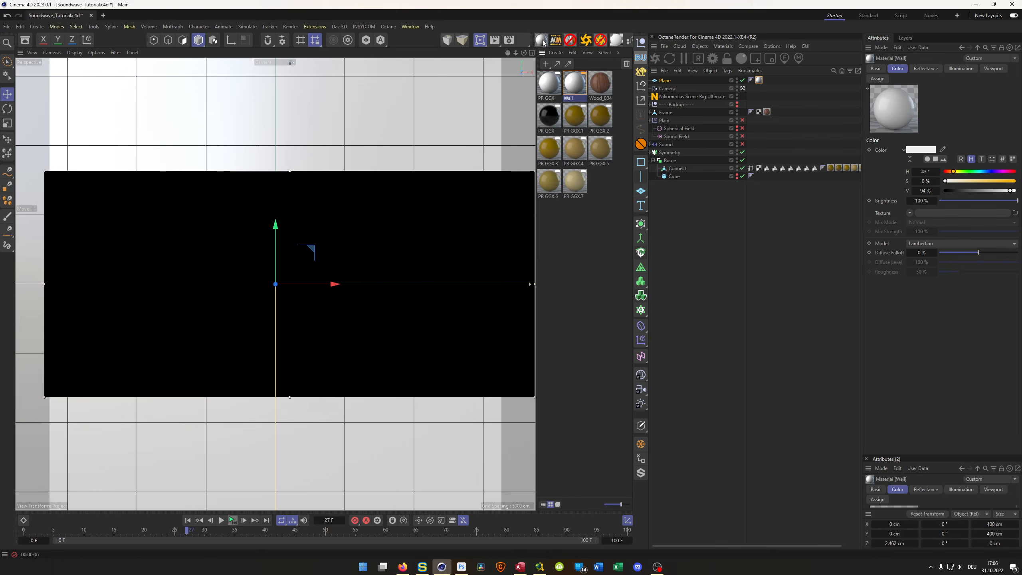
- Turn off the interactive render region and make Mid GI the active render setting with an output size of 720 x 720 pixels
{"action": "left_click", "coordinate": [479, 46]}
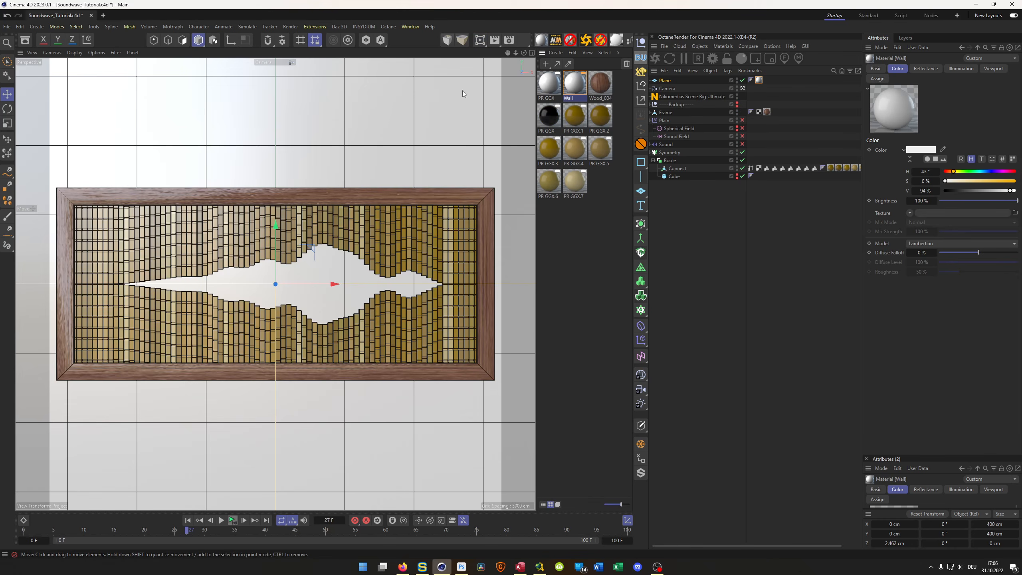
{"action": "left_click", "coordinate": [509, 40]}
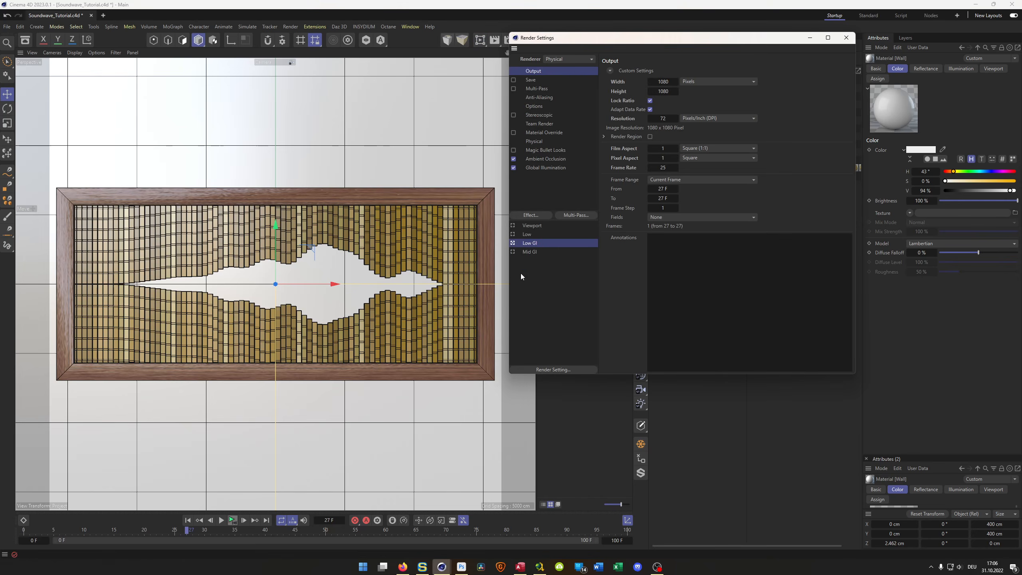
{"action": "left_click", "coordinate": [516, 251]}
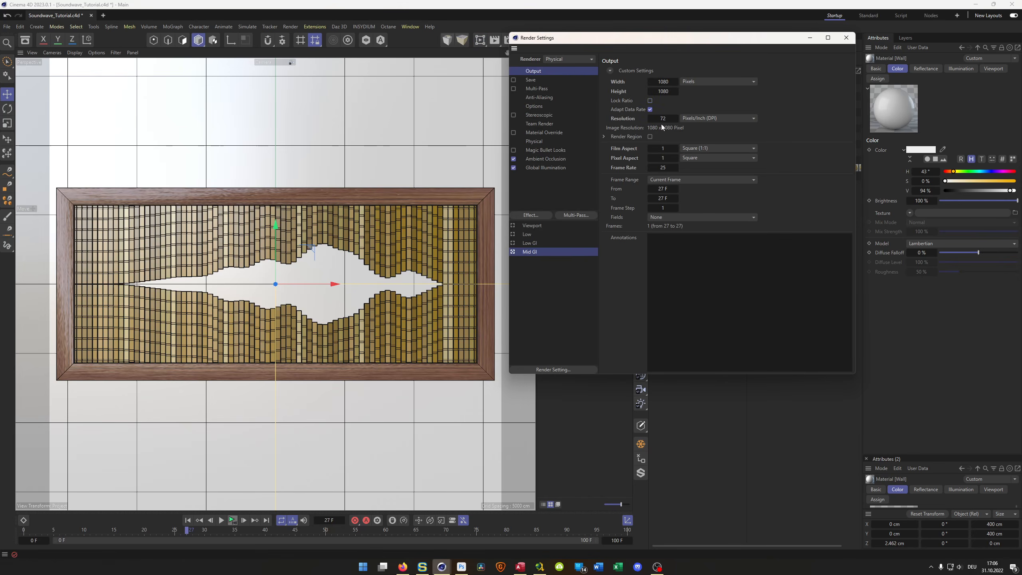
{"action": "left_click", "coordinate": [664, 81]}
{"action": "type", "text": "720"}
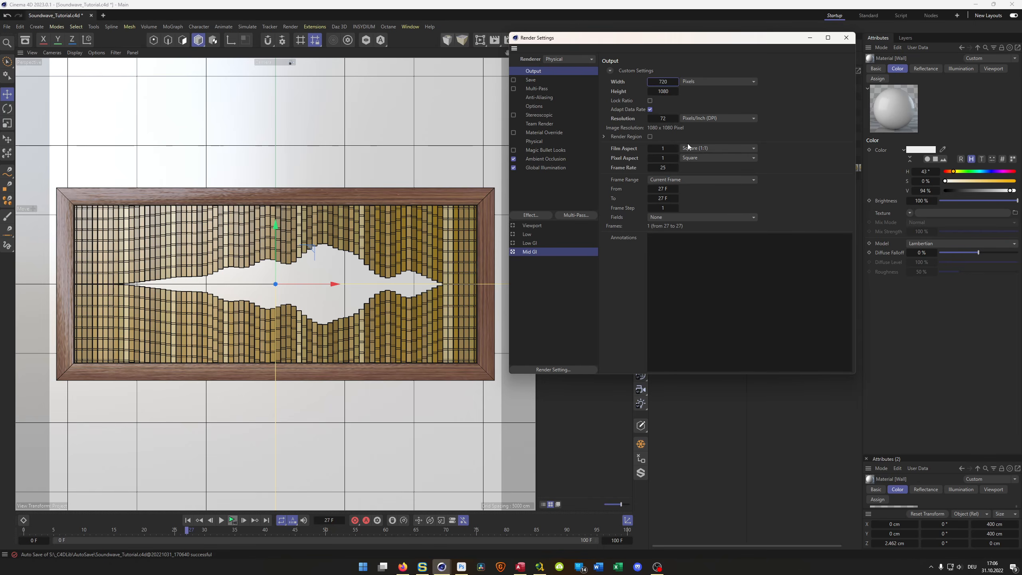
{"action": "key", "text": "Return"}
{"action": "left_click", "coordinate": [663, 91]}
{"action": "type", "text": "720"}
{"action": "key", "text": "Return"}
- Render the current frame in the Picture Viewer, review it and close the viewer
{"action": "key", "text": "shift+r"}
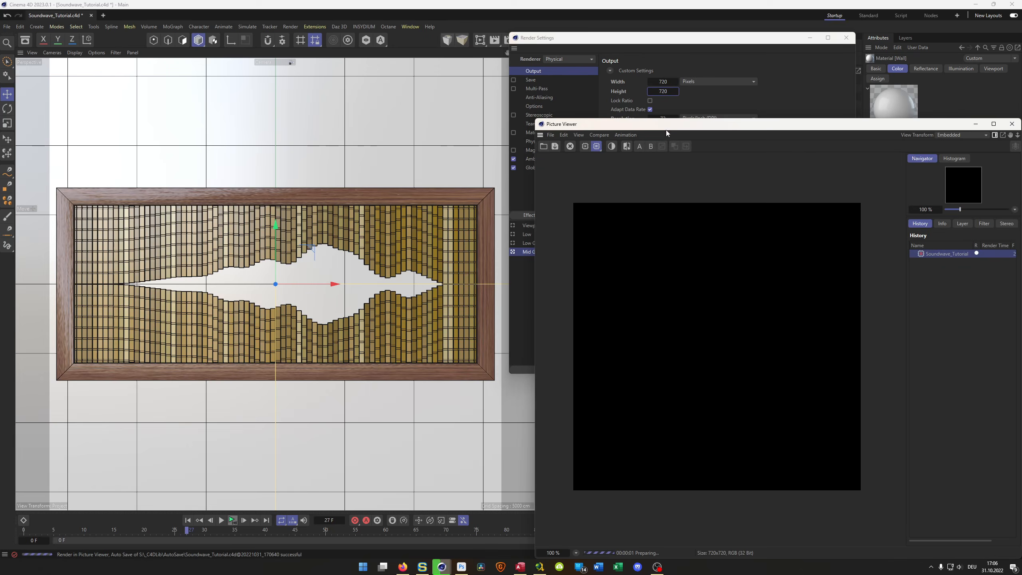
{"action": "left_click_drag", "start_coordinate": [630, 116], "coordinate": [634, 129]}
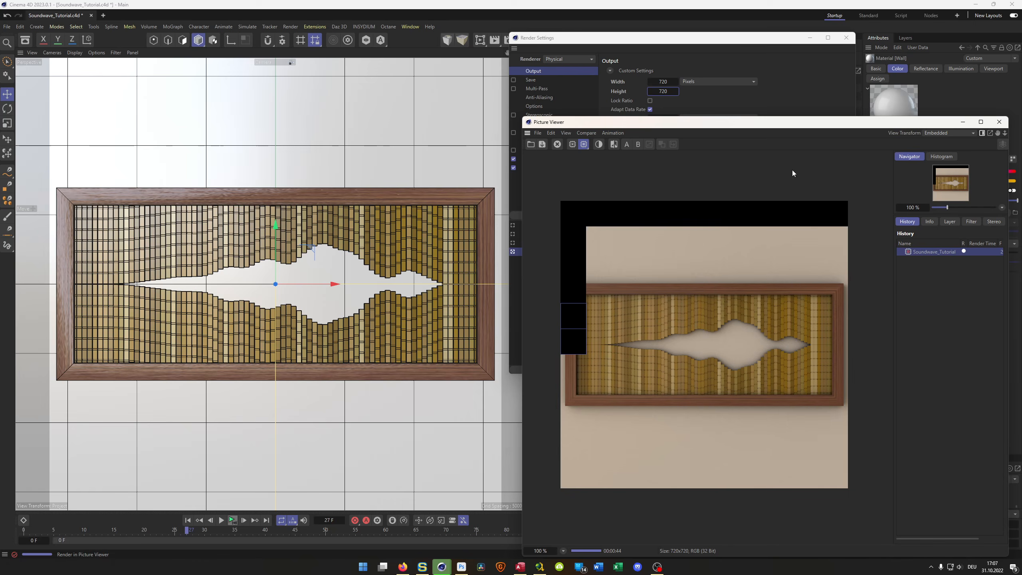
{"action": "left_click", "coordinate": [999, 122]}
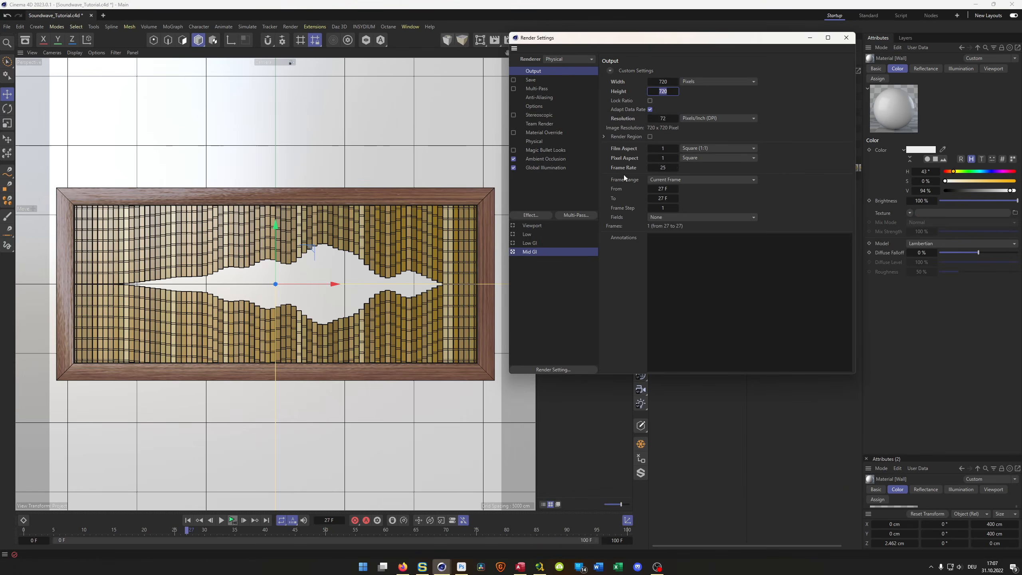
- Make Low GI the active render setting, close Render Settings and restart the interactive render region
{"action": "left_click", "coordinate": [561, 241]}
{"action": "left_click", "coordinate": [846, 38]}
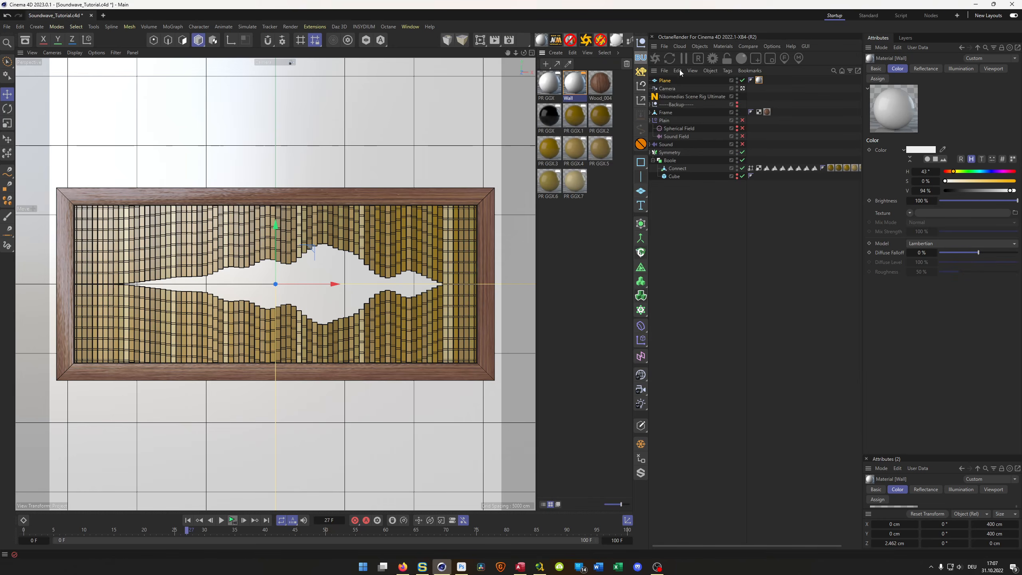
{"action": "left_click", "coordinate": [480, 39]}
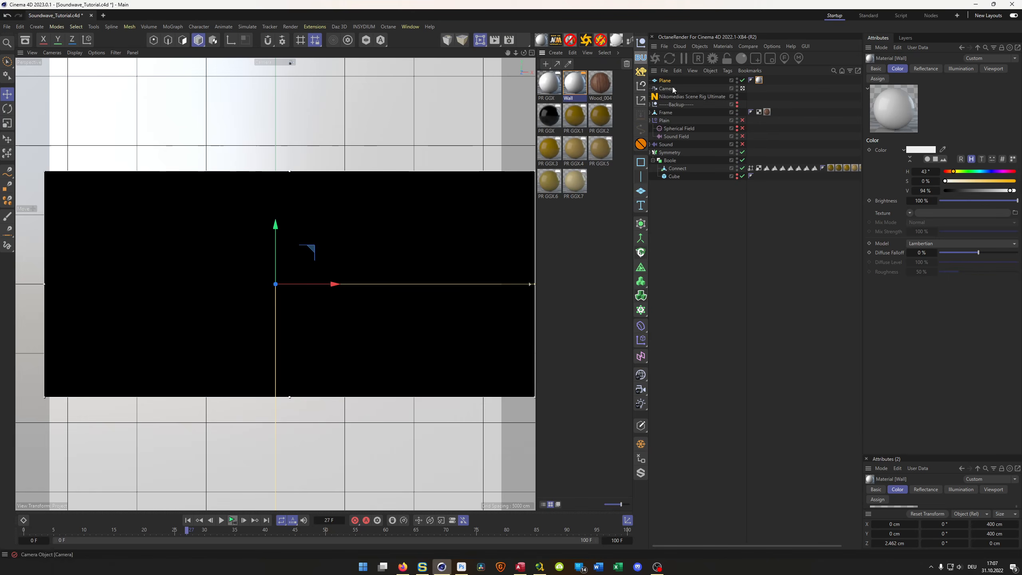
- Set the scene rig's horizontal HDRI rotation to 86°
{"action": "left_click", "coordinate": [692, 96]}
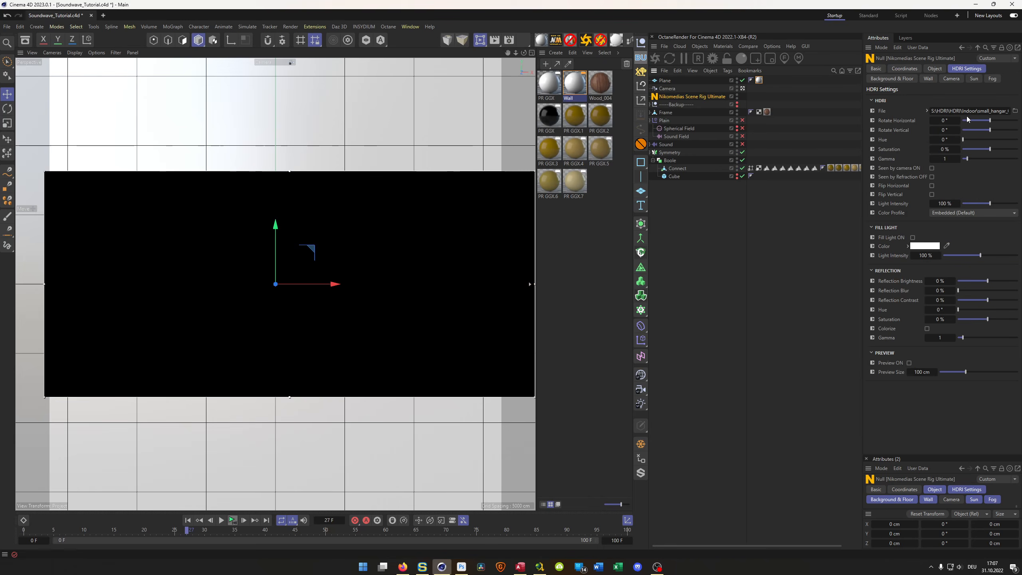
{"action": "left_click_drag", "start_coordinate": [936, 117], "coordinate": [948, 121]}
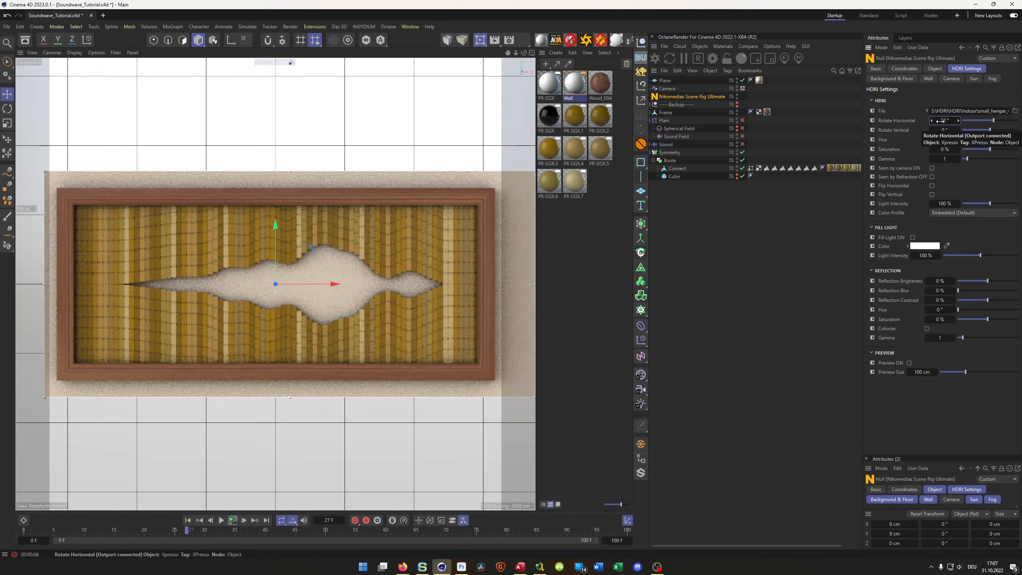
{"action": "left_click_drag", "start_coordinate": [943, 123], "coordinate": [970, 123]}
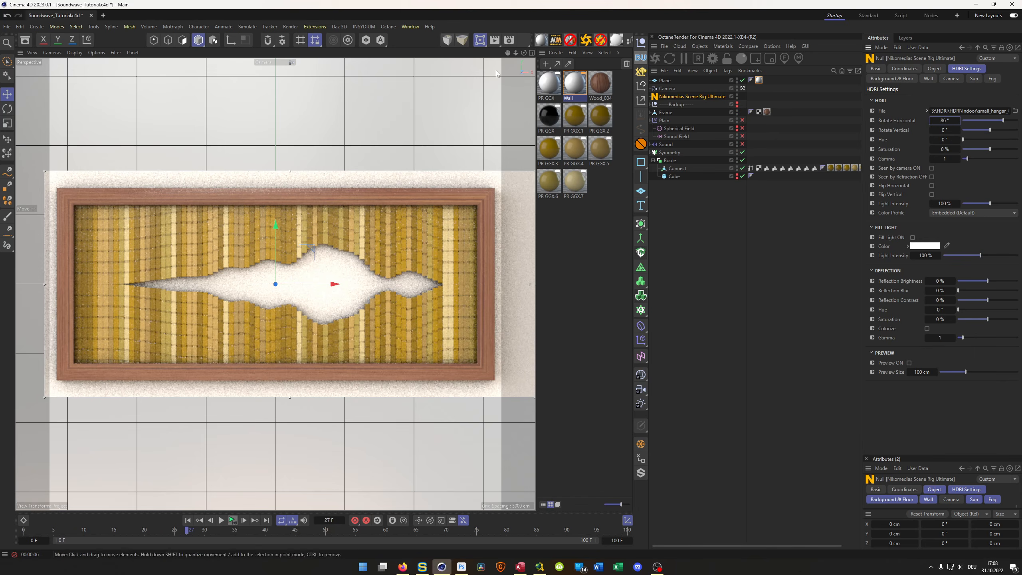
- Compare the preview with Ambient Occlusion switched off and on again in the Low GI render setting
{"action": "left_click", "coordinate": [508, 41]}
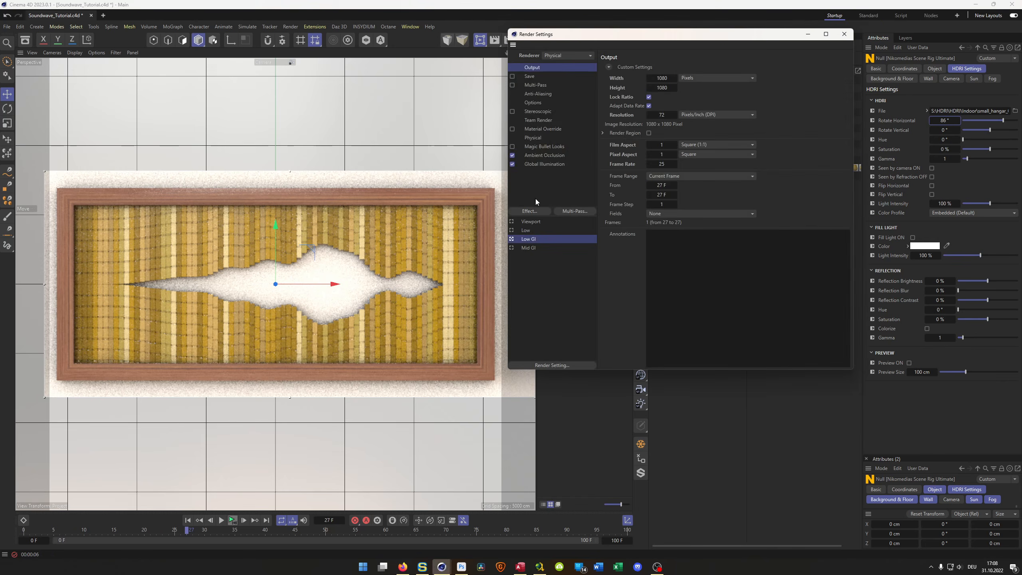
{"action": "left_click", "coordinate": [513, 156]}
{"action": "key", "text": "ctrl+r"}
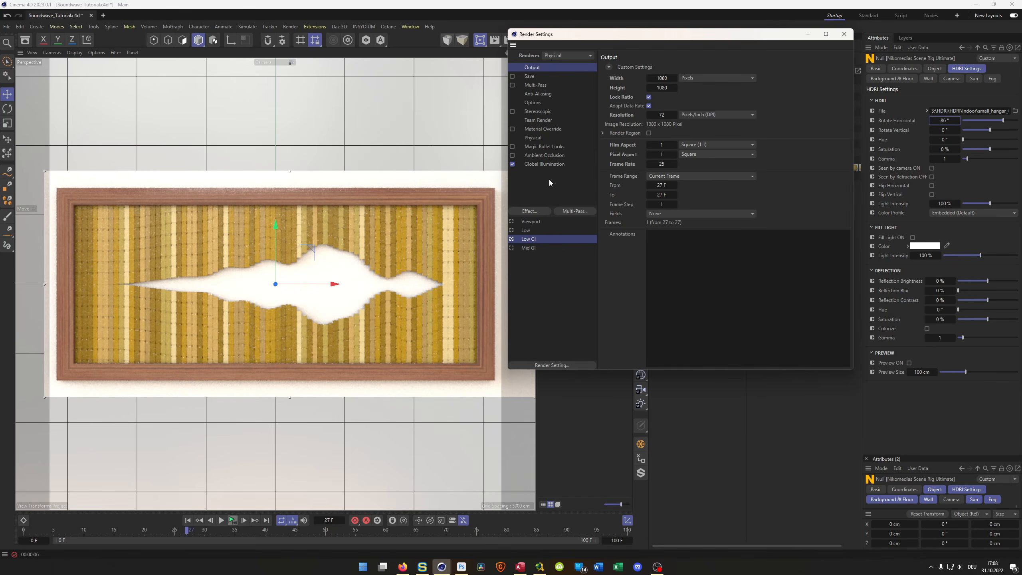
{"action": "left_click", "coordinate": [513, 156]}
- Set the maximum ray length of the Ambient Occlusion effect to 20 cm
{"action": "left_click", "coordinate": [548, 155]}
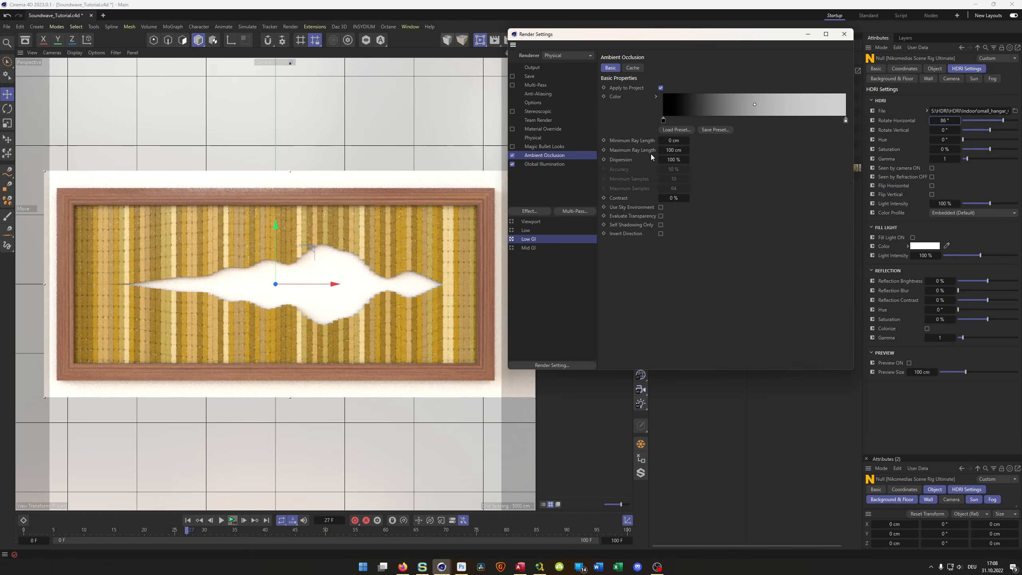
{"action": "left_click", "coordinate": [681, 150]}
{"action": "type", "text": "20"}
{"action": "key", "text": "Return"}
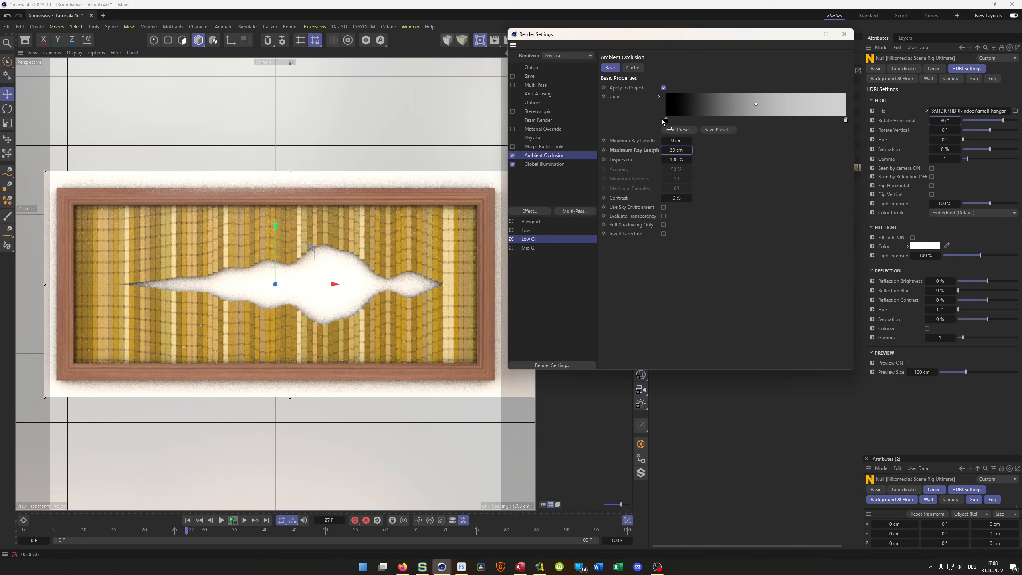
- Lighten the black knot of the Ambient Occlusion color gradient to a value of 33% and close Render Settings
{"action": "left_click", "coordinate": [658, 97]}
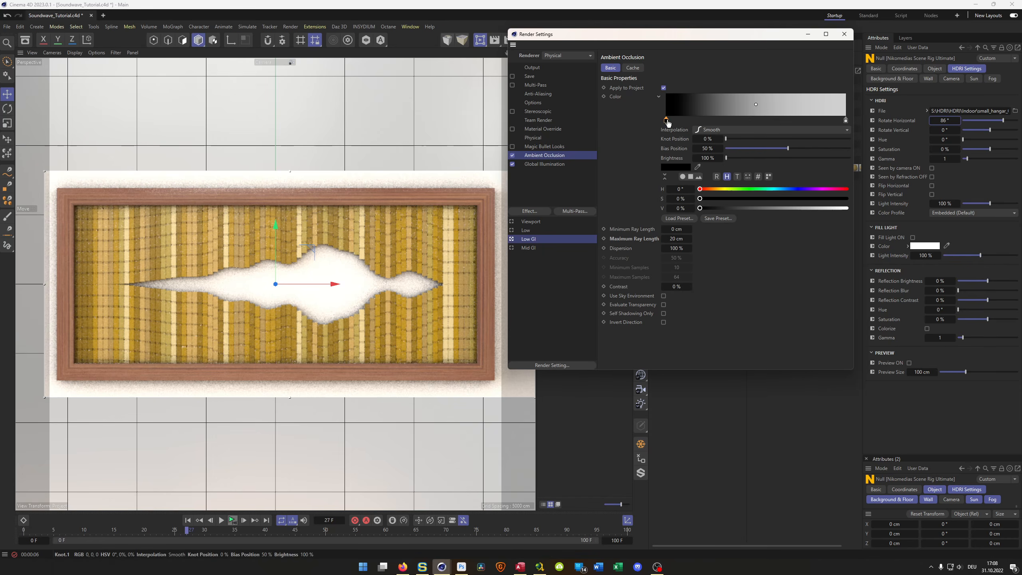
{"action": "left_click_drag", "start_coordinate": [735, 206], "coordinate": [748, 207]}
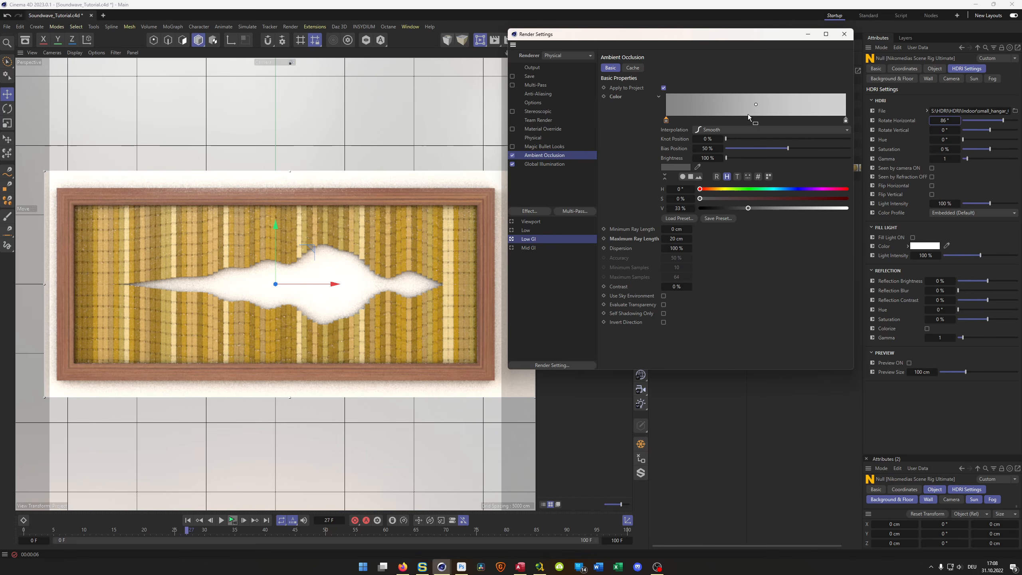
{"action": "left_click_drag", "start_coordinate": [749, 38], "coordinate": [774, 149]}
{"action": "left_click", "coordinate": [579, 84]}
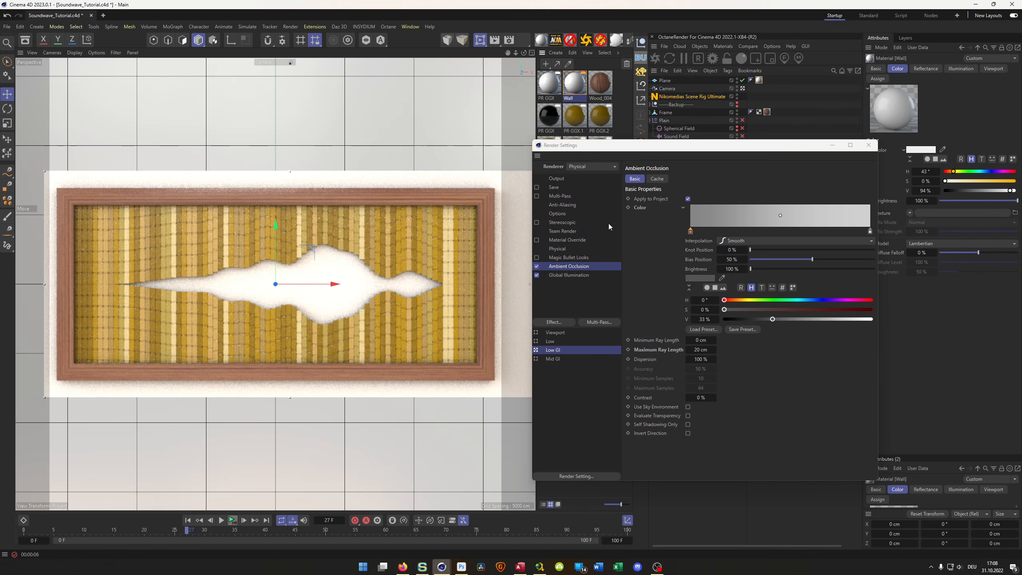
{"action": "left_click", "coordinate": [868, 145]}
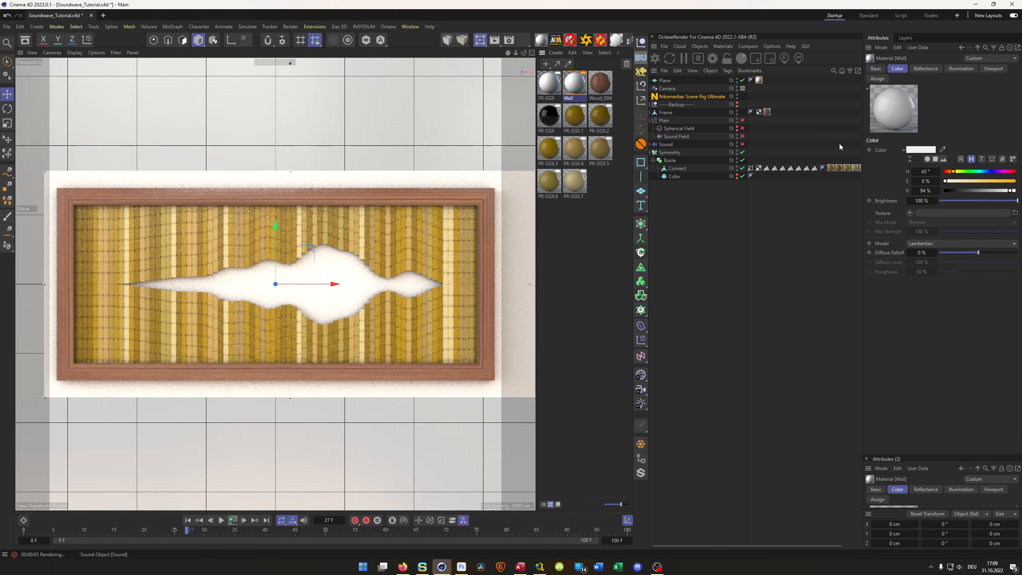
- Check which objects the white PR GGX material is assigned to and delete that material
{"action": "left_click", "coordinate": [550, 88]}
{"action": "double_click", "coordinate": [550, 88]}
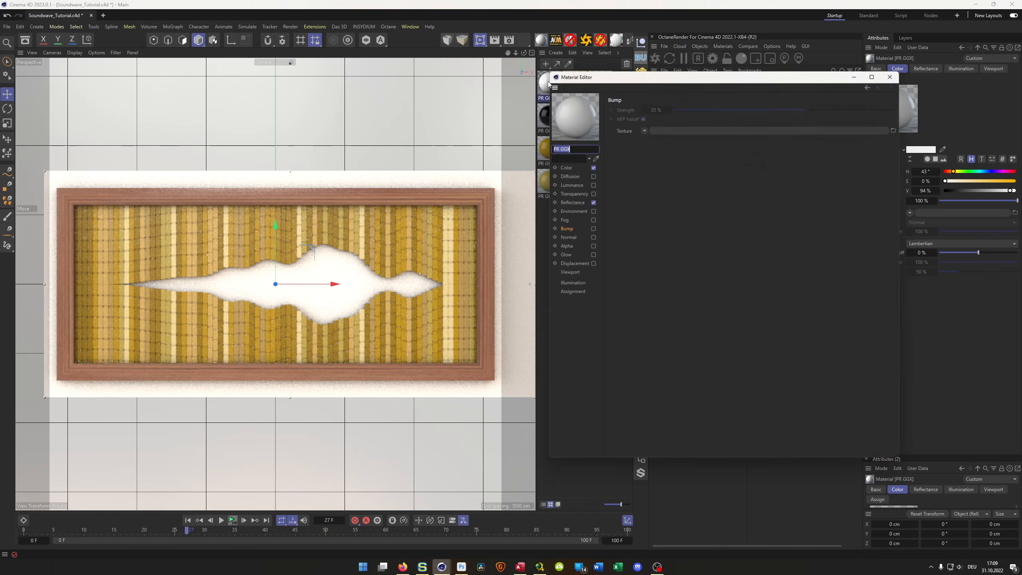
{"action": "left_click", "coordinate": [576, 291]}
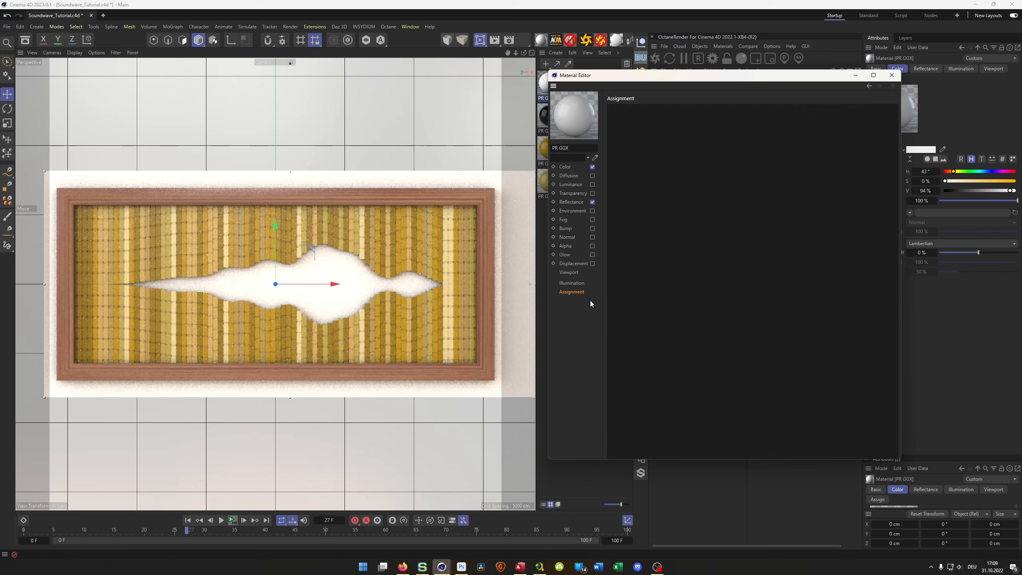
{"action": "left_click", "coordinate": [891, 75]}
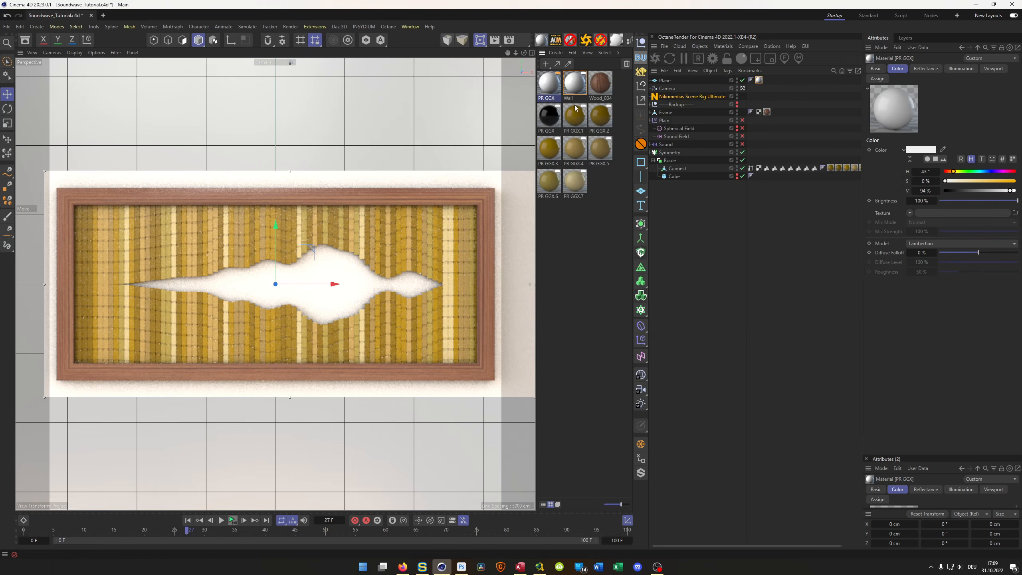
{"action": "key", "text": "Delete"}
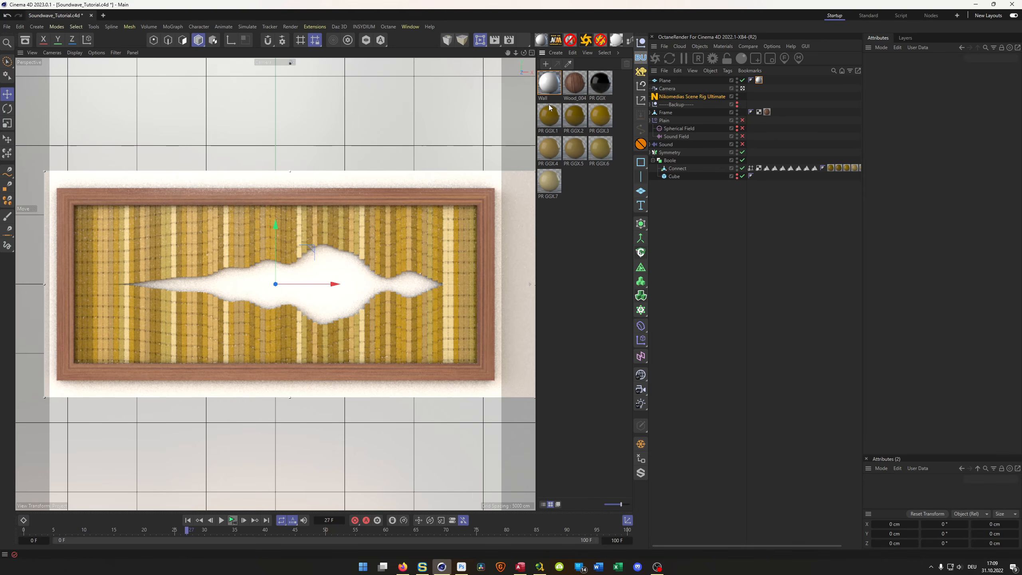
- Darken the Wall material's color to a saturation of 1% and a value of 4%
{"action": "double_click", "coordinate": [549, 83]}
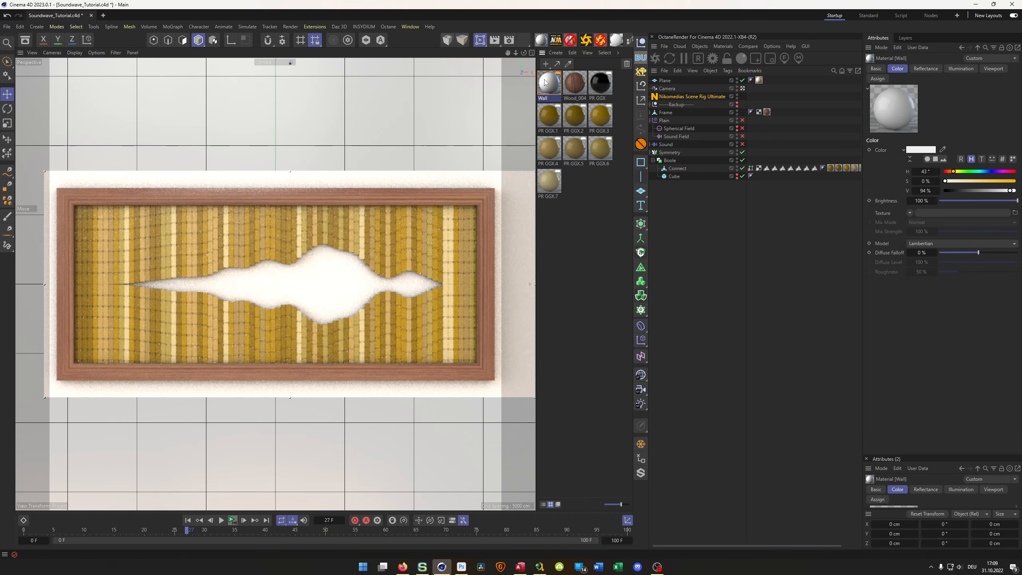
{"action": "left_click_drag", "start_coordinate": [587, 75], "coordinate": [573, 151]}
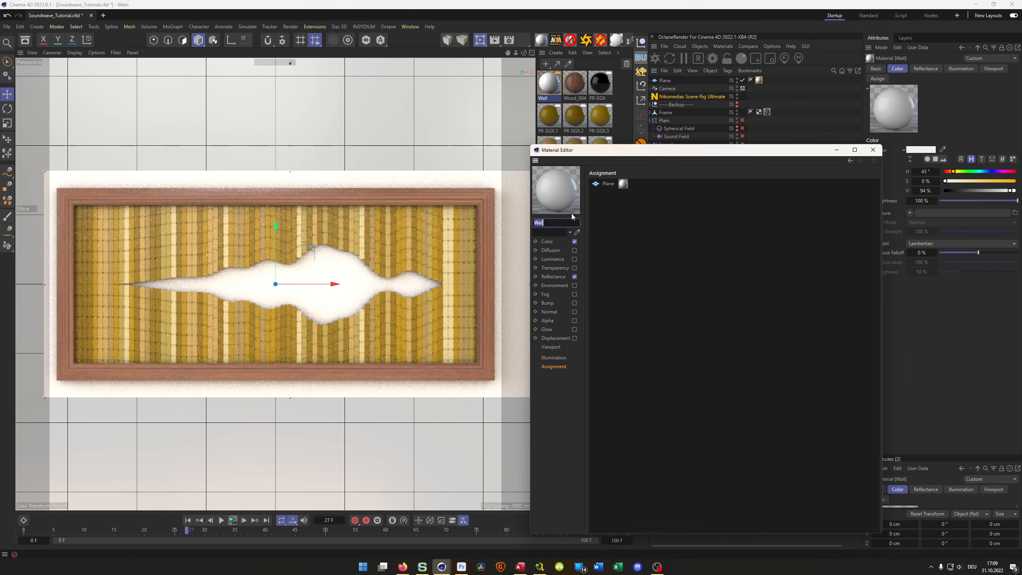
{"action": "left_click", "coordinate": [547, 241]}
{"action": "left_click", "coordinate": [687, 224]}
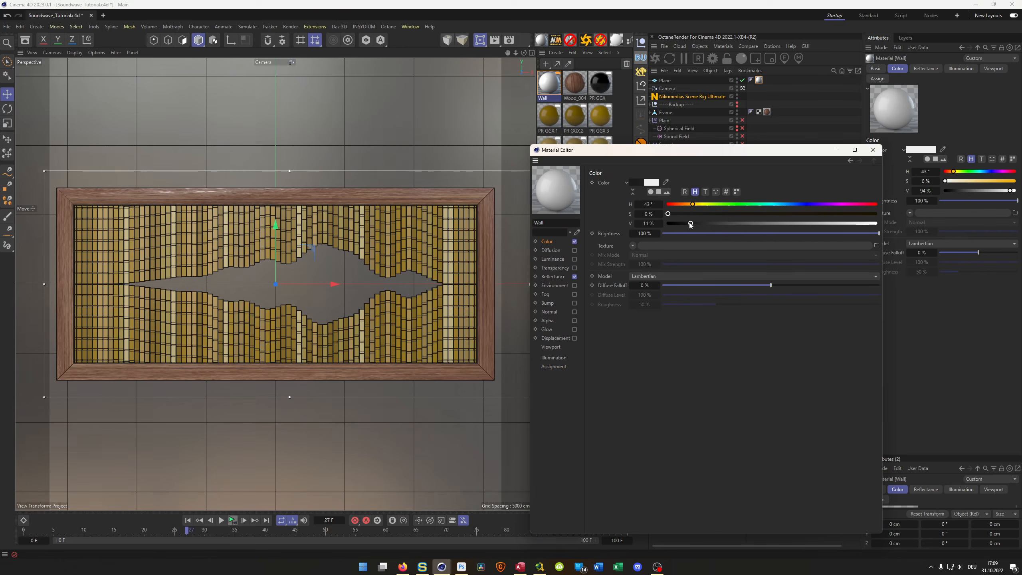
{"action": "left_click_drag", "start_coordinate": [686, 223], "coordinate": [684, 223]}
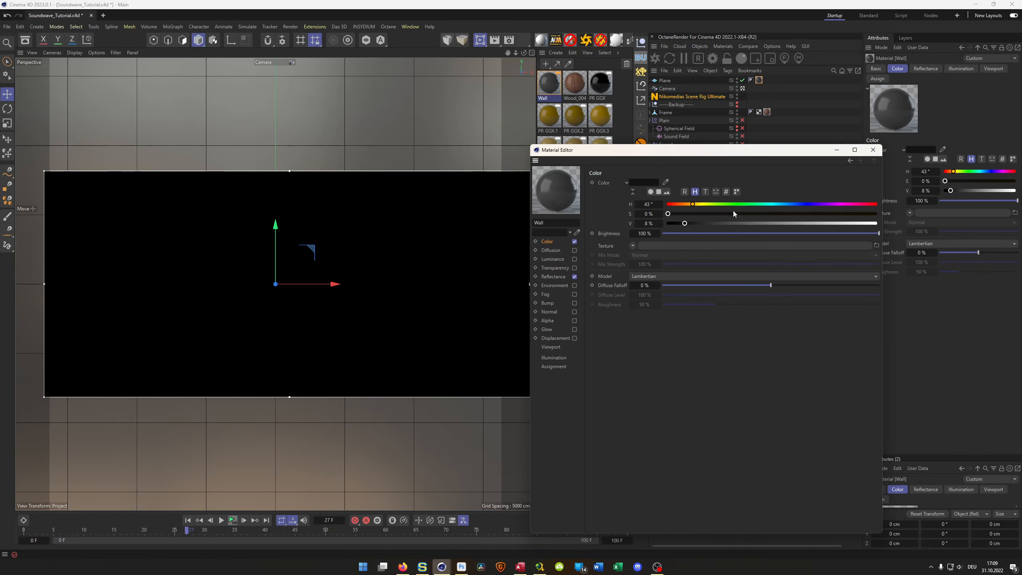
{"action": "left_click_drag", "start_coordinate": [667, 214], "coordinate": [676, 223]}
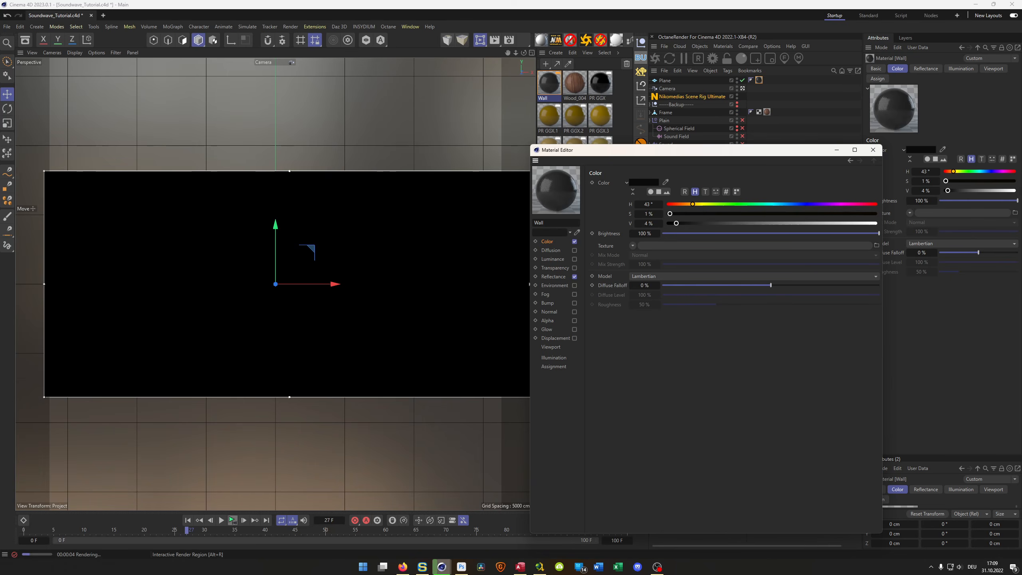
{"action": "left_click", "coordinate": [876, 154]}
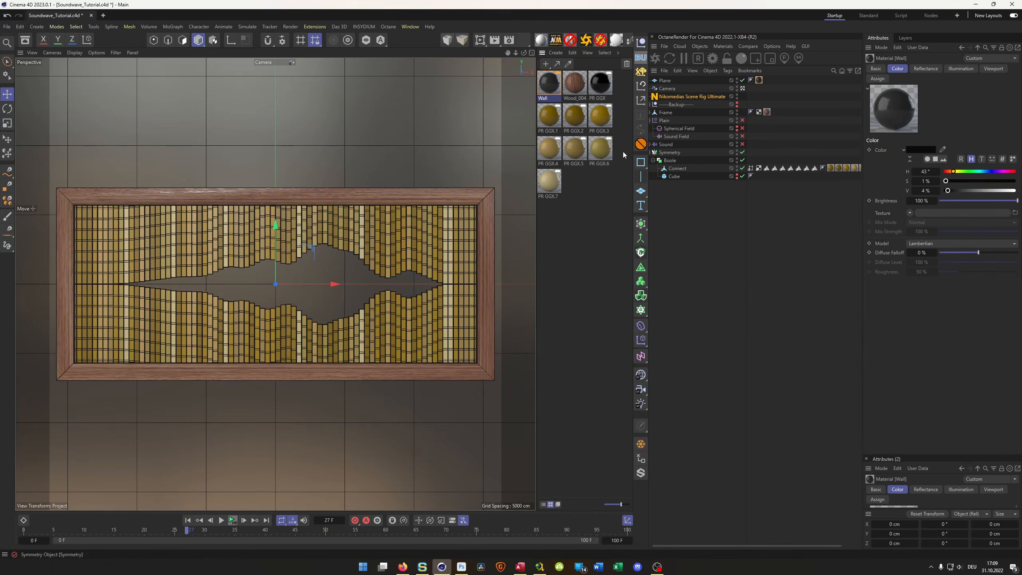
- Browse the Walls materials of the NM Textures (PR) library in the Asset Browser, from bricks and concrete through plaster, stucco and wallpaper
{"action": "left_click", "coordinate": [26, 39]}
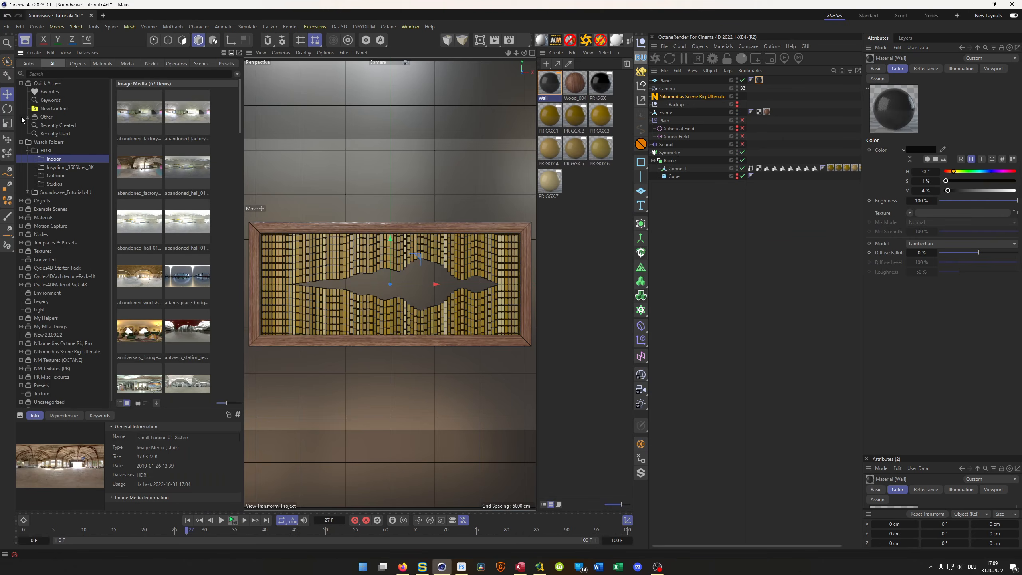
{"action": "left_click", "coordinate": [21, 368]}
{"action": "scroll", "coordinate": [33, 371], "scroll_direction": "down", "scroll_amount": 3}
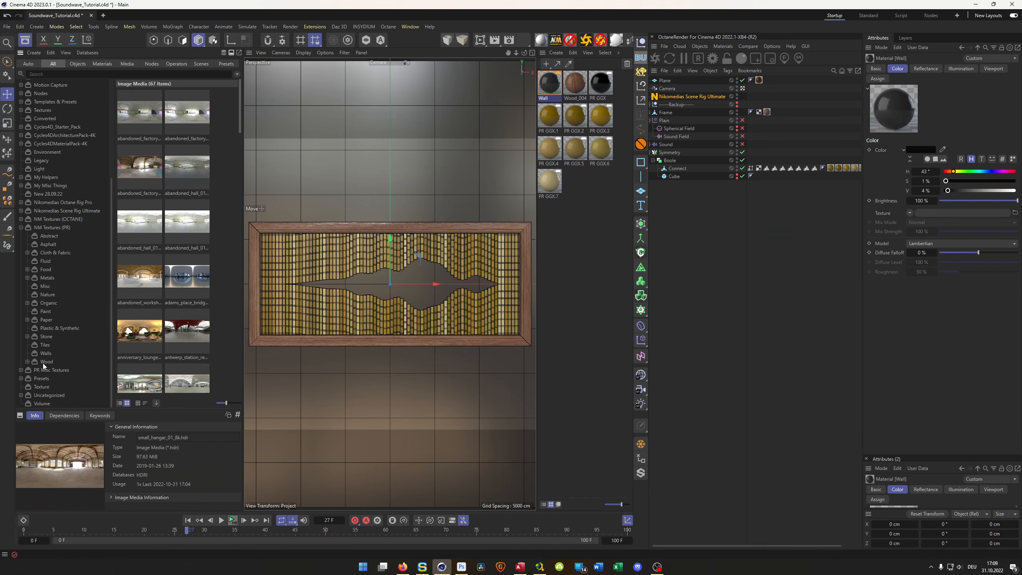
{"action": "left_click", "coordinate": [46, 352]}
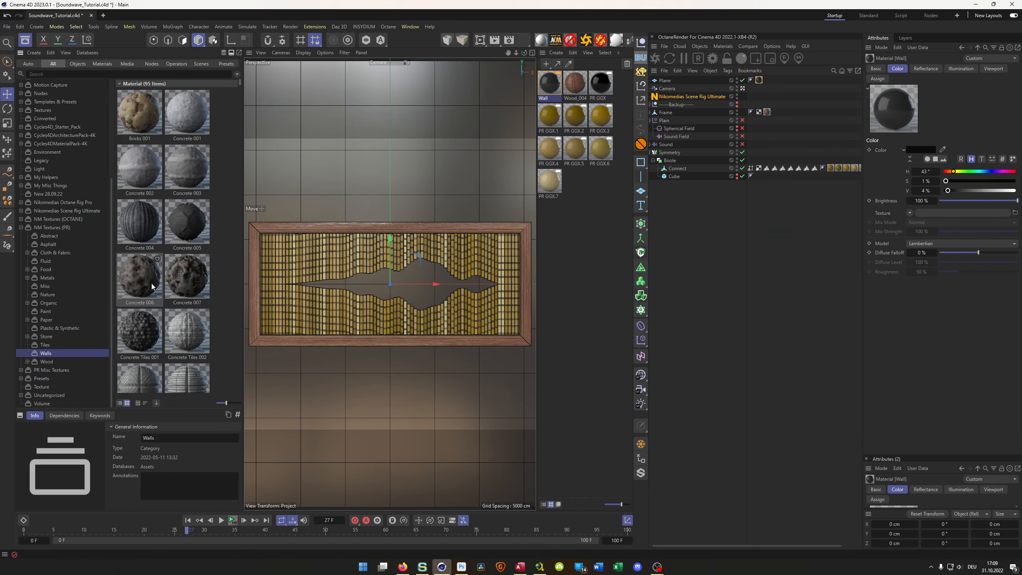
{"action": "scroll", "coordinate": [152, 286], "scroll_direction": "down", "scroll_amount": 8}
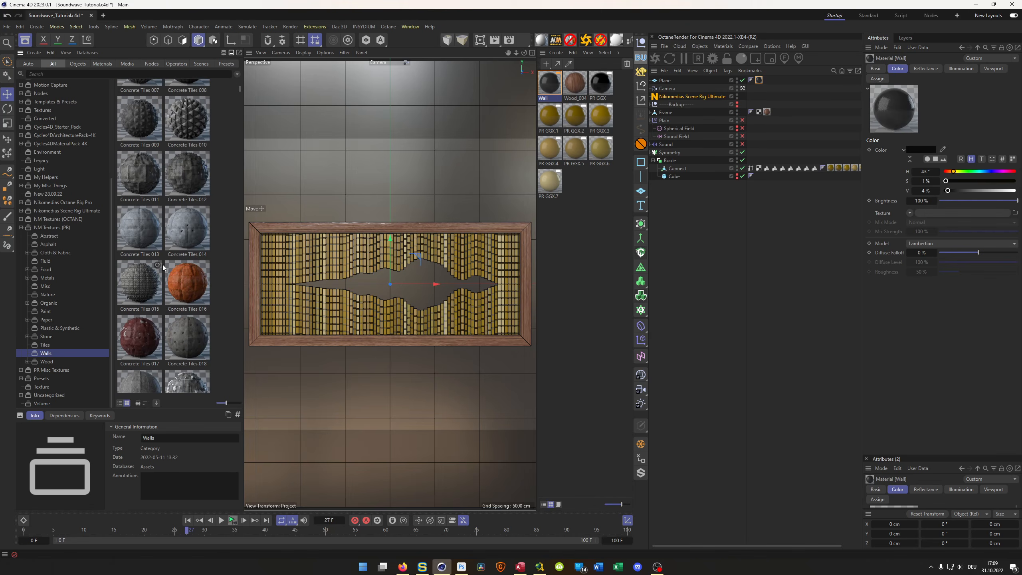
{"action": "scroll", "coordinate": [163, 265], "scroll_direction": "down", "scroll_amount": 3}
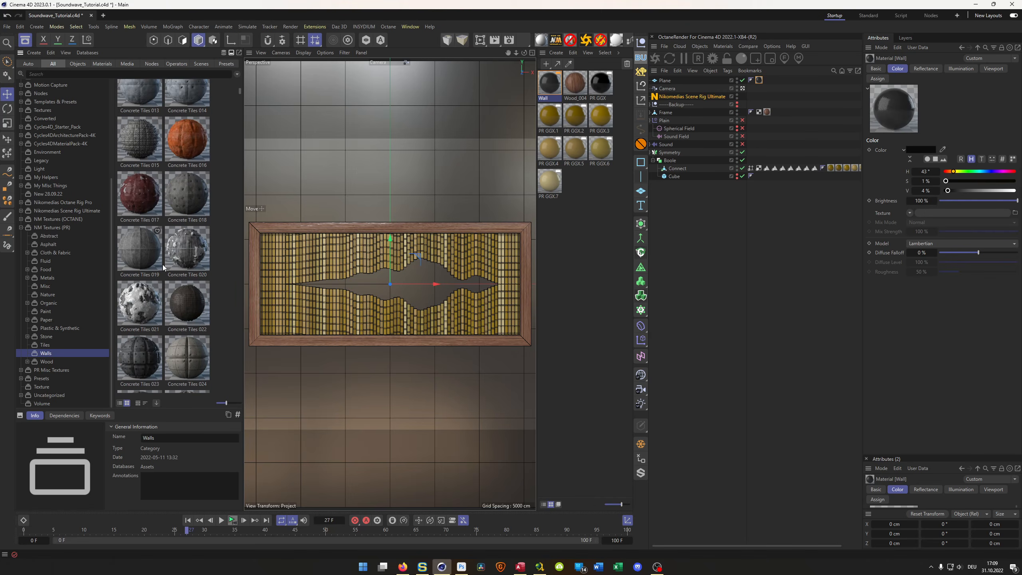
{"action": "scroll", "coordinate": [163, 264], "scroll_direction": "down", "scroll_amount": 6}
{"action": "scroll", "coordinate": [163, 266], "scroll_direction": "down", "scroll_amount": 10}
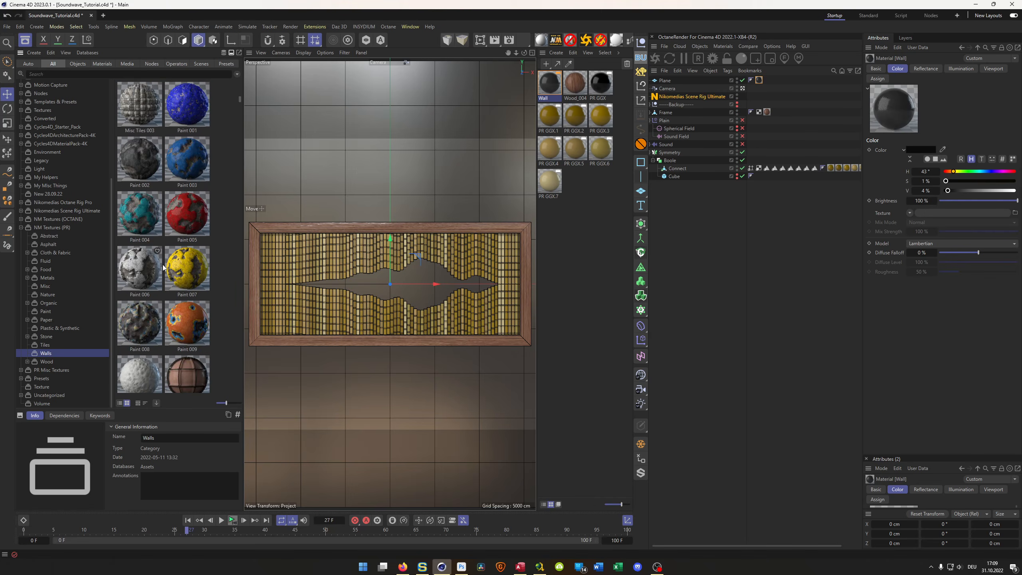
{"action": "scroll", "coordinate": [163, 264], "scroll_direction": "down", "scroll_amount": 10}
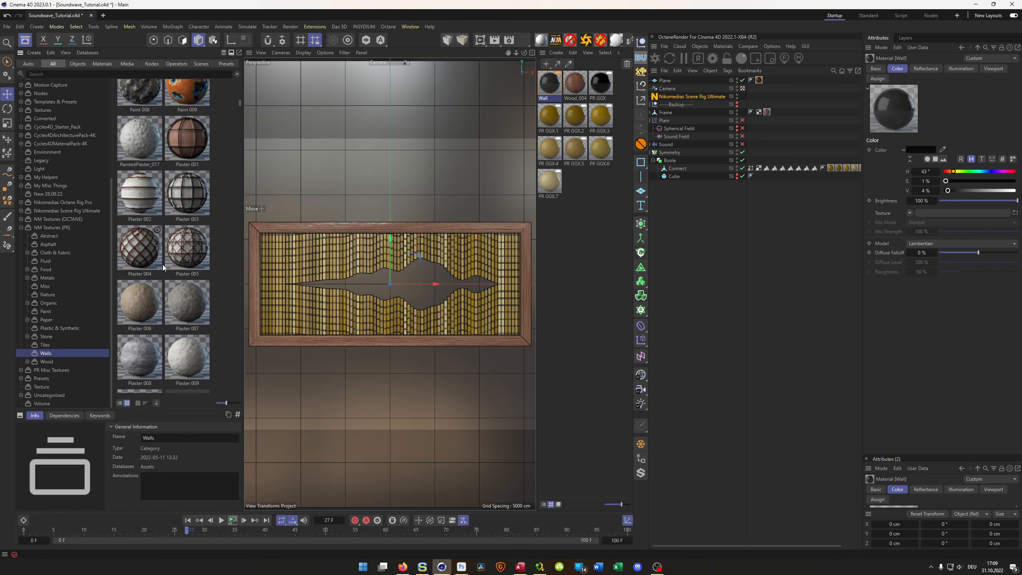
{"action": "scroll", "coordinate": [162, 264], "scroll_direction": "down", "scroll_amount": 4}
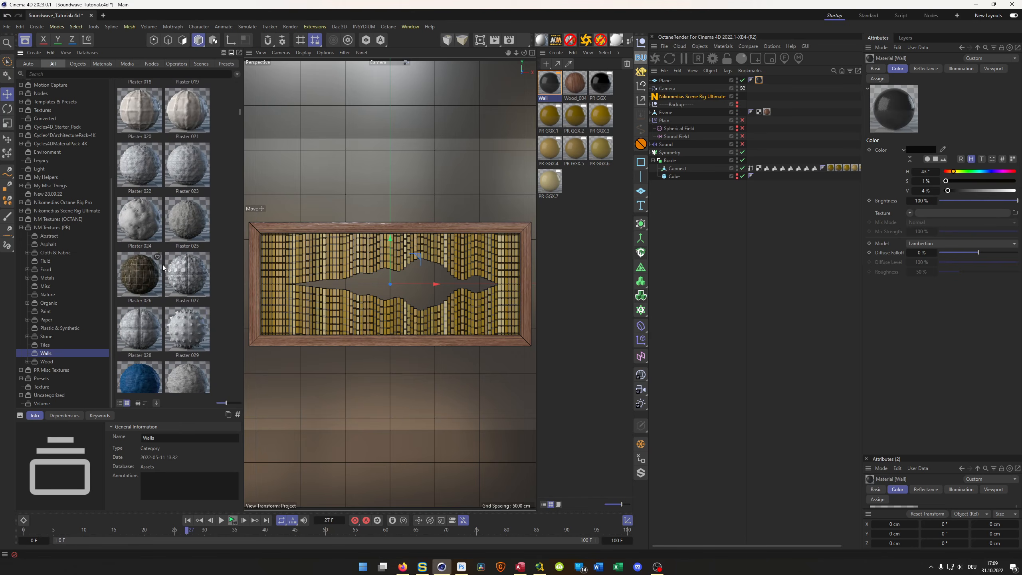
{"action": "scroll", "coordinate": [163, 264], "scroll_direction": "down", "scroll_amount": 15}
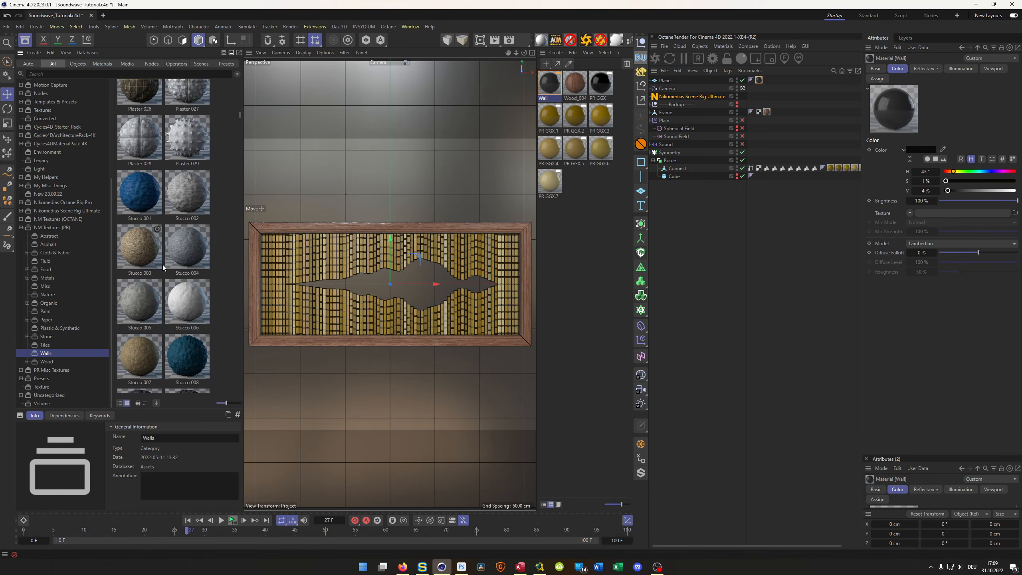
{"action": "scroll", "coordinate": [162, 265], "scroll_direction": "down", "scroll_amount": 4}
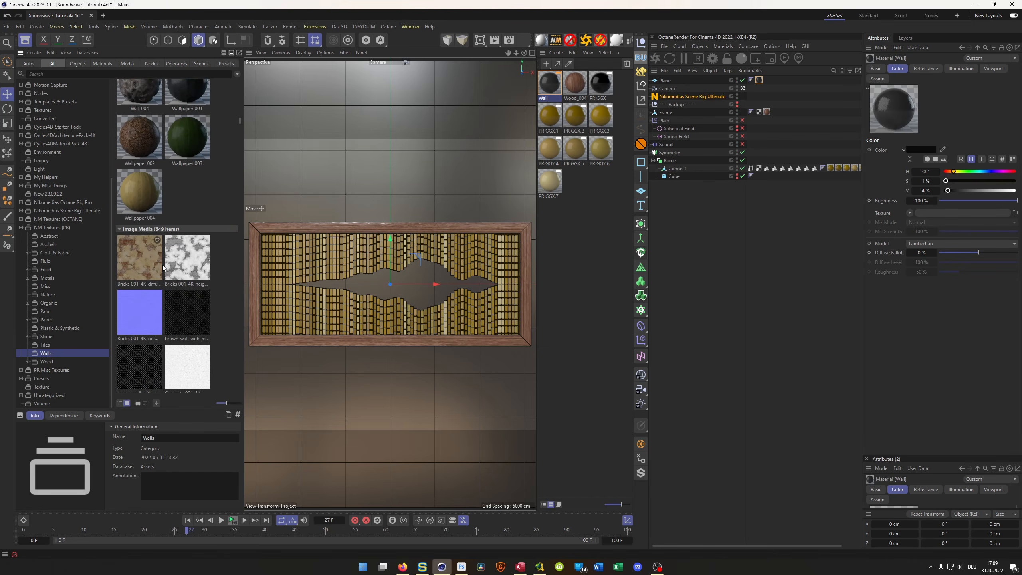
- Look through the Wood, Tiles, Abstract, Misc, Nature, Paper and Plastic & Synthetic material categories for a suitable texture
{"action": "left_click", "coordinate": [55, 362]}
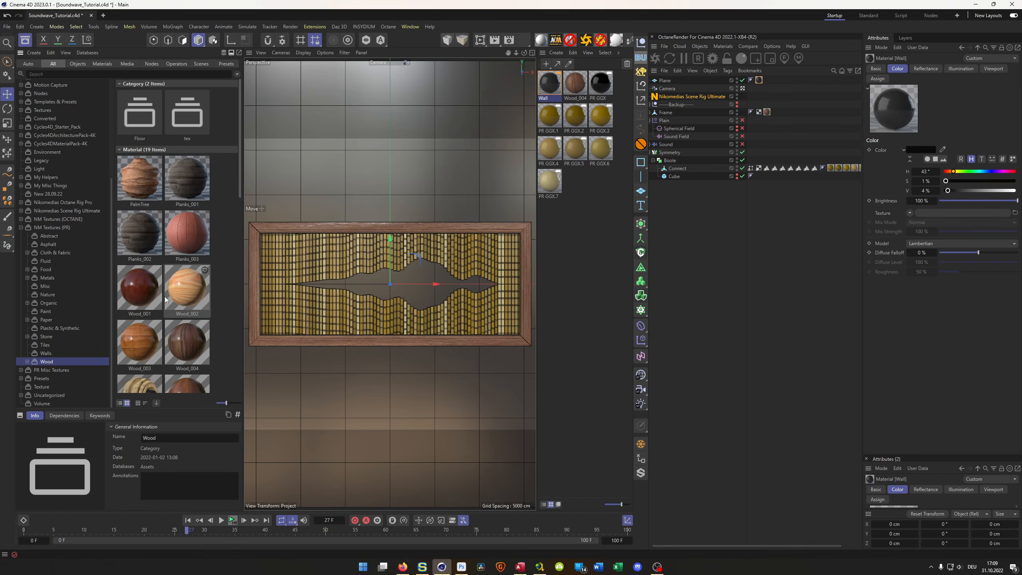
{"action": "scroll", "coordinate": [165, 299], "scroll_direction": "down", "scroll_amount": 5}
{"action": "scroll", "coordinate": [165, 299], "scroll_direction": "down", "scroll_amount": 4}
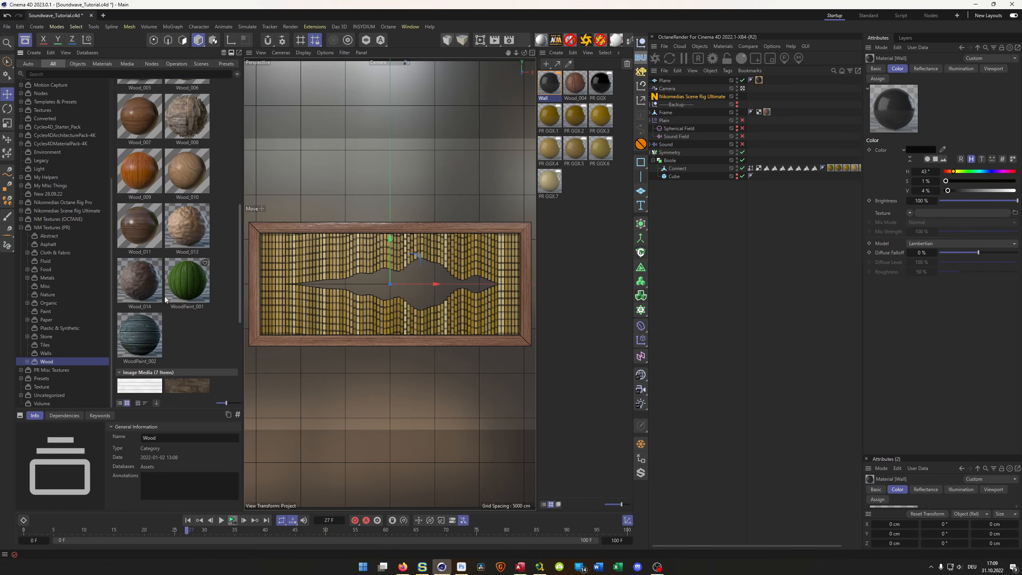
{"action": "key", "text": "Up"}
{"action": "key", "text": "Up"}
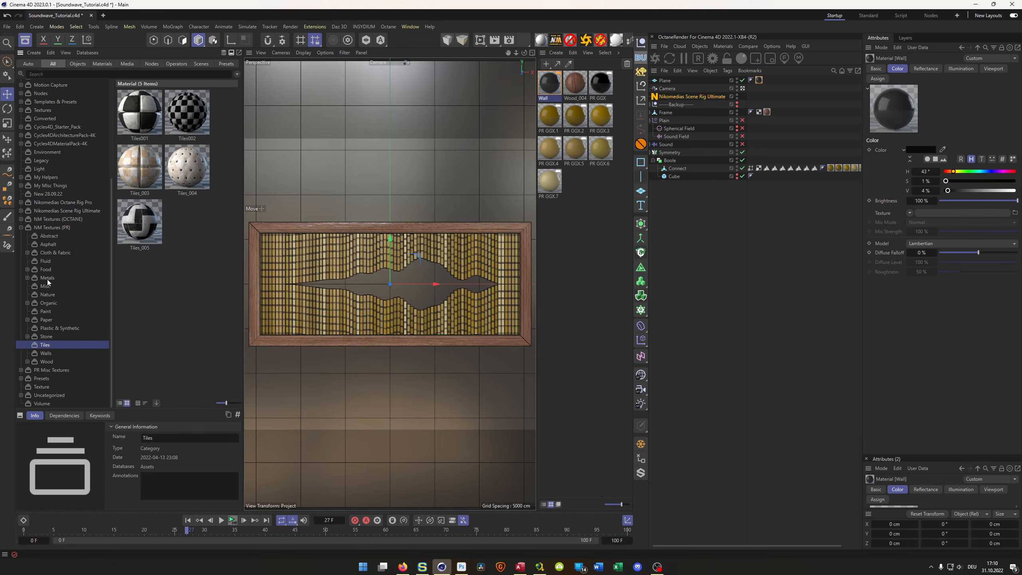
{"action": "left_click", "coordinate": [46, 244]}
{"action": "left_click", "coordinate": [47, 238]}
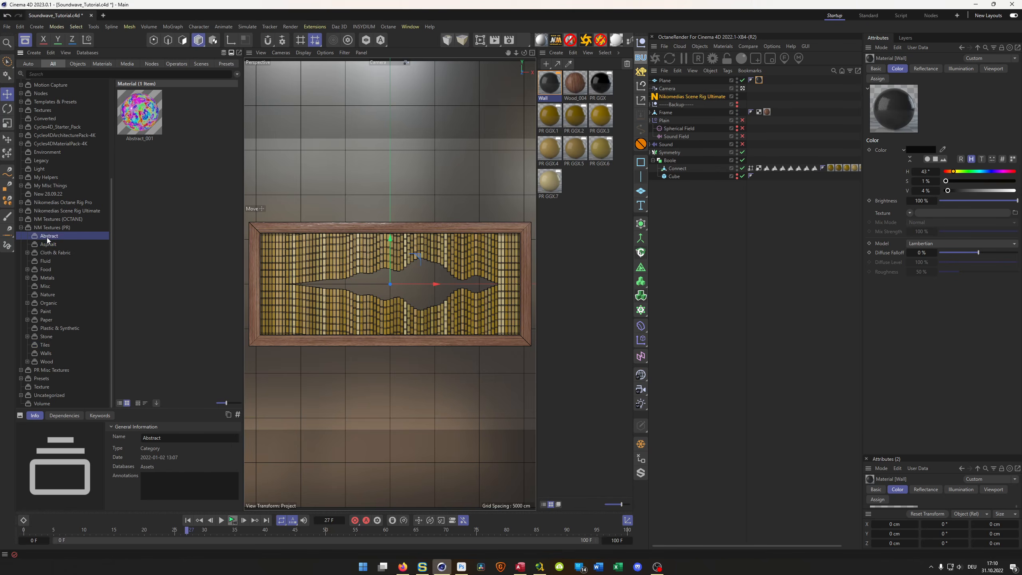
{"action": "left_click", "coordinate": [46, 277]}
{"action": "left_click", "coordinate": [47, 286]}
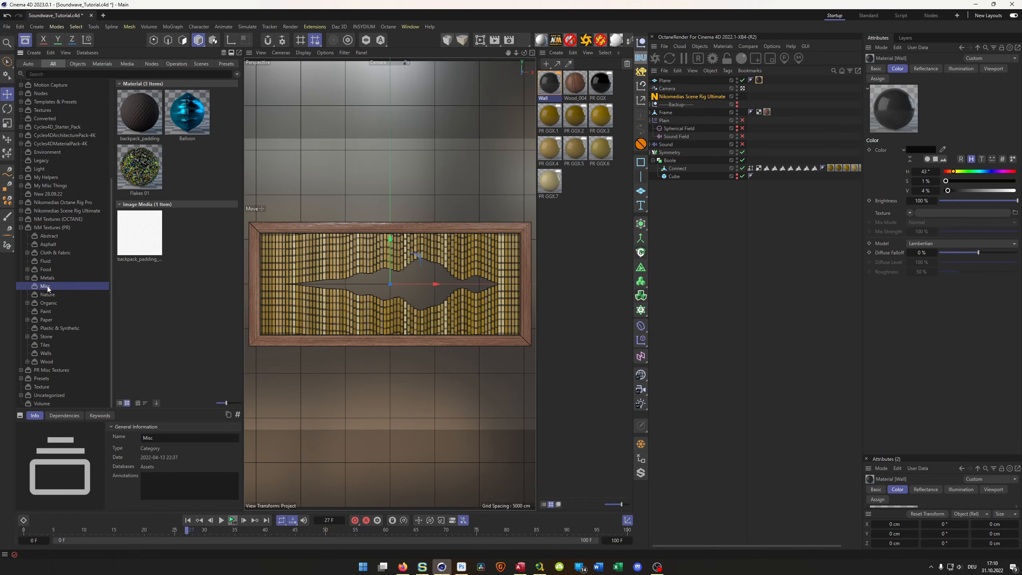
{"action": "left_click", "coordinate": [48, 294]}
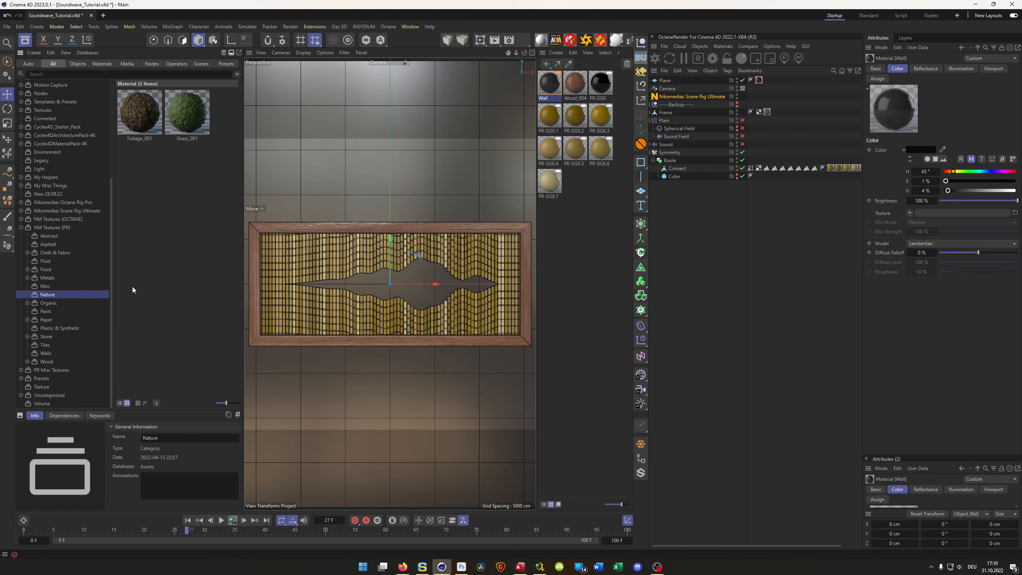
{"action": "left_click", "coordinate": [46, 319]}
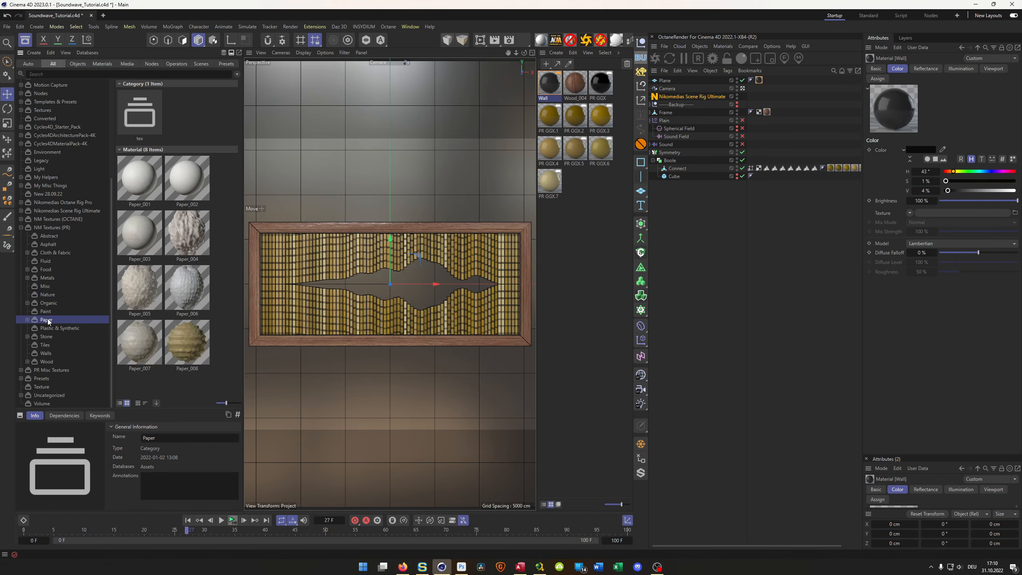
{"action": "left_click", "coordinate": [49, 328]}
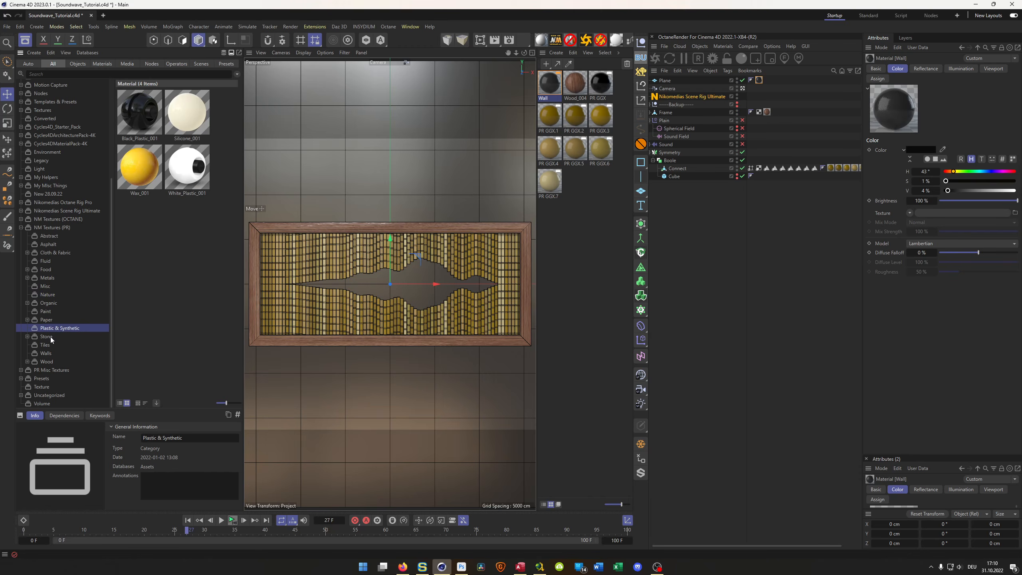
- Look through the Tiles, Walls and Wood categories of the NM Textures (PR) library for a suitable wall material
{"action": "left_click", "coordinate": [48, 347]}
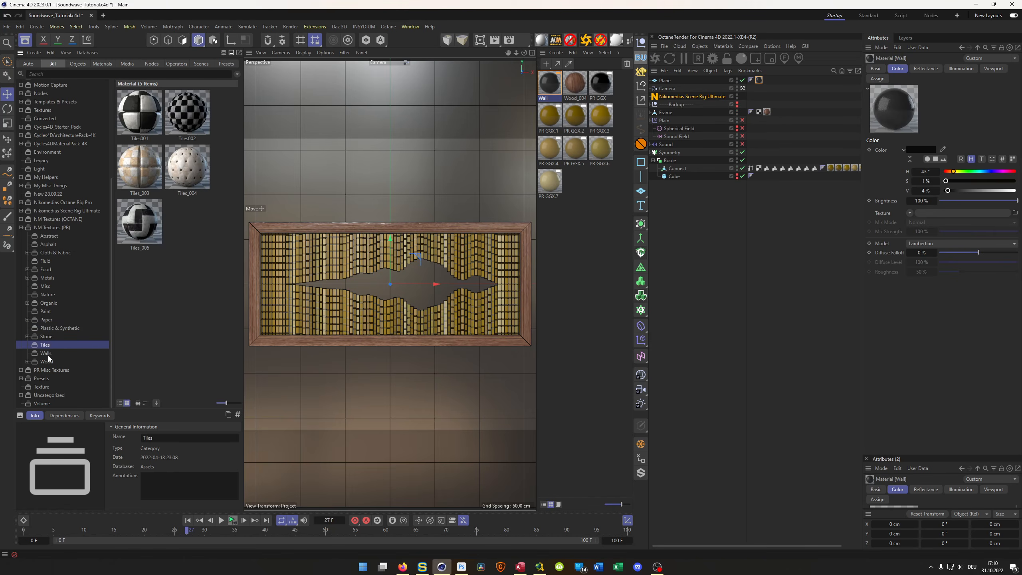
{"action": "left_click", "coordinate": [46, 353]}
{"action": "left_click", "coordinate": [47, 362]}
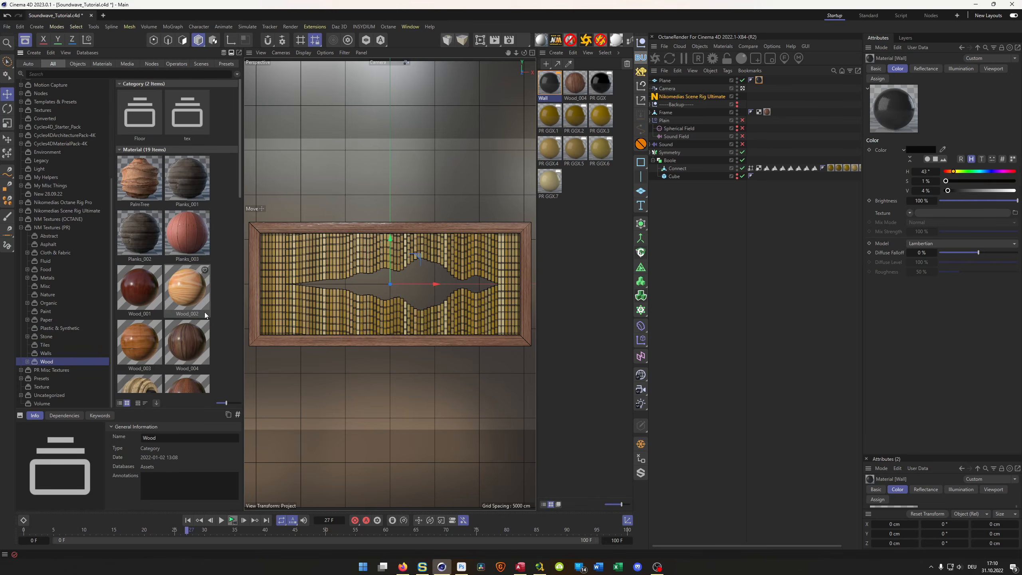
{"action": "scroll", "coordinate": [189, 314], "scroll_direction": "down", "scroll_amount": 2}
{"action": "scroll", "coordinate": [189, 314], "scroll_direction": "down", "scroll_amount": 5}
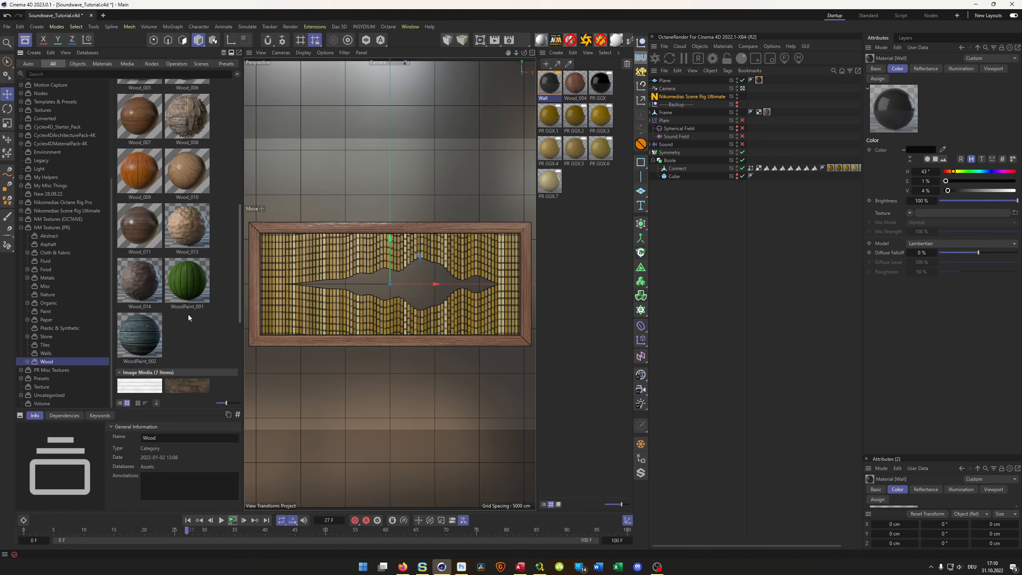
{"action": "scroll", "coordinate": [188, 315], "scroll_direction": "up", "scroll_amount": 5}
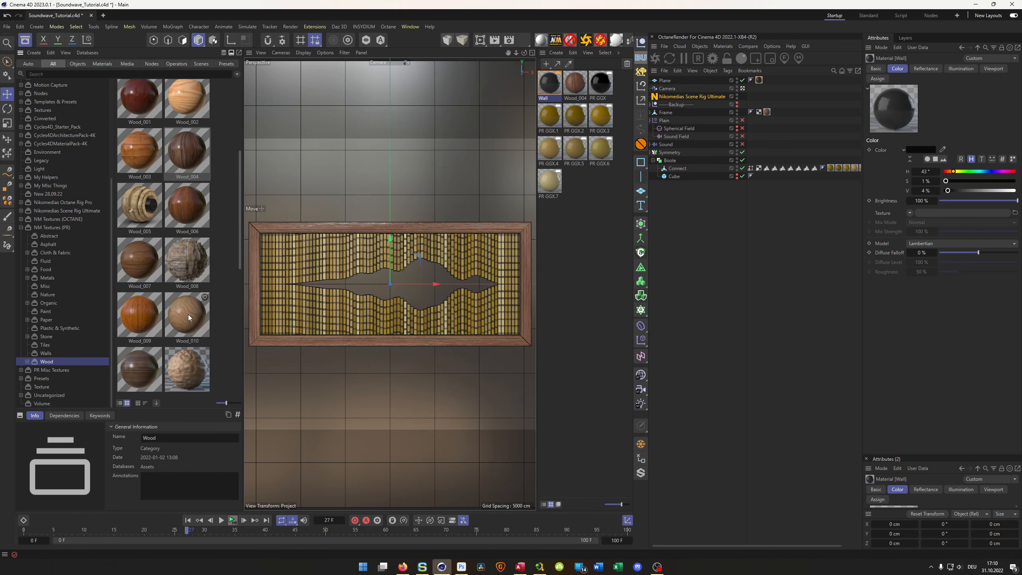
{"action": "scroll", "coordinate": [188, 315], "scroll_direction": "up", "scroll_amount": 1}
{"action": "scroll", "coordinate": [189, 315], "scroll_direction": "up", "scroll_amount": 3}
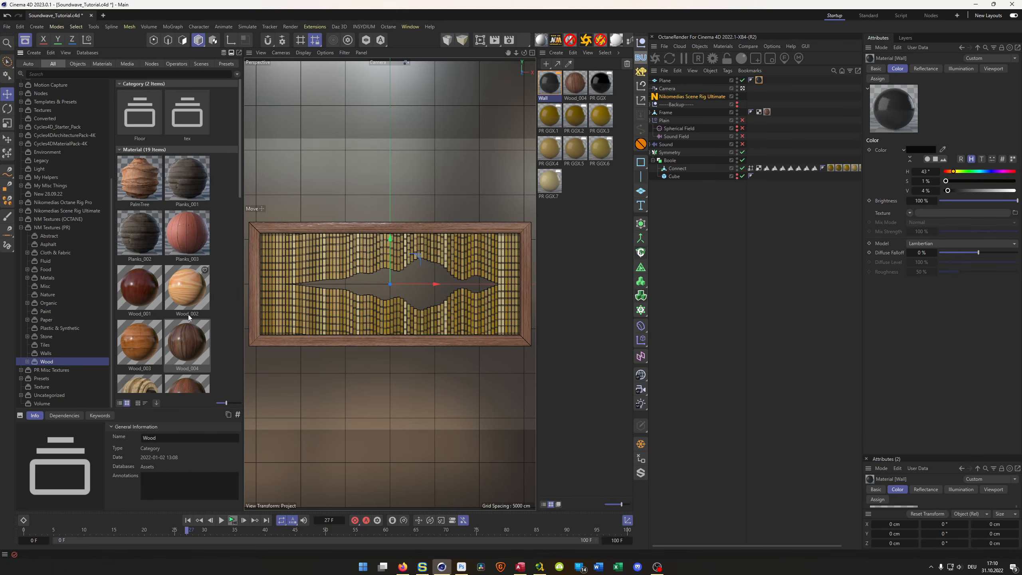
{"action": "scroll", "coordinate": [188, 314], "scroll_direction": "down", "scroll_amount": 5}
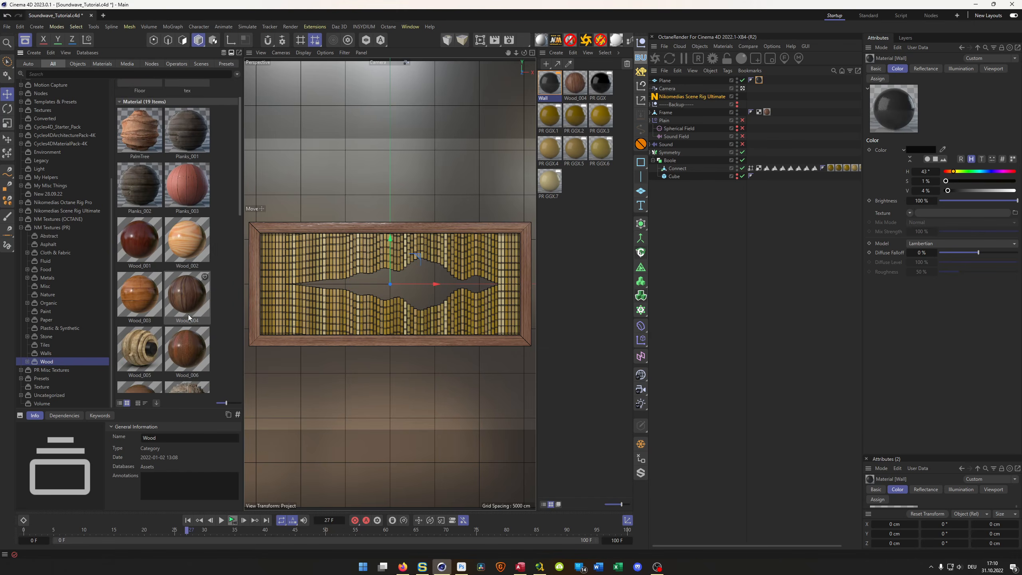
{"action": "scroll", "coordinate": [188, 314], "scroll_direction": "down", "scroll_amount": 5}
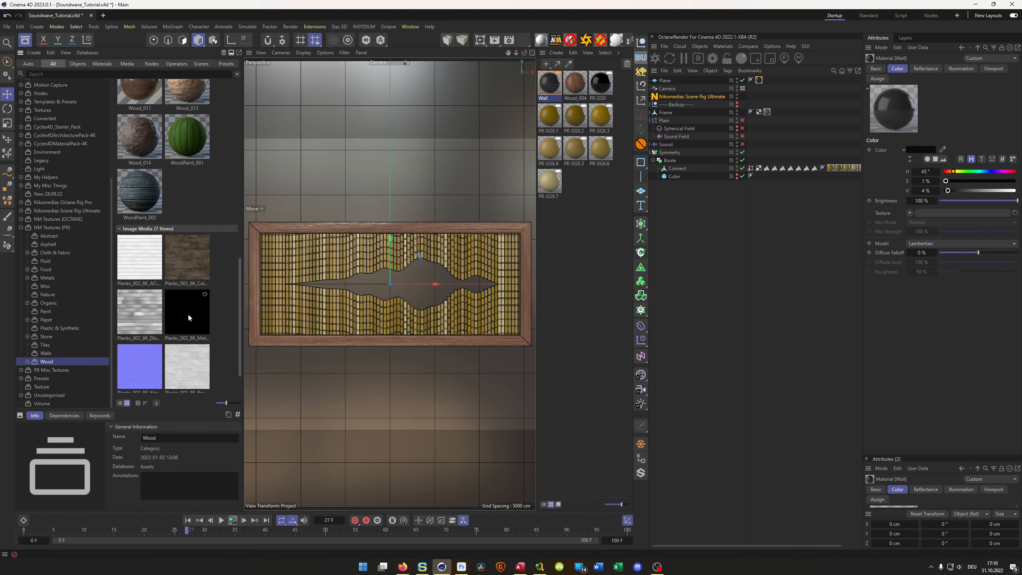
{"action": "scroll", "coordinate": [187, 314], "scroll_direction": "up", "scroll_amount": 6}
{"action": "scroll", "coordinate": [188, 315], "scroll_direction": "up", "scroll_amount": 3}
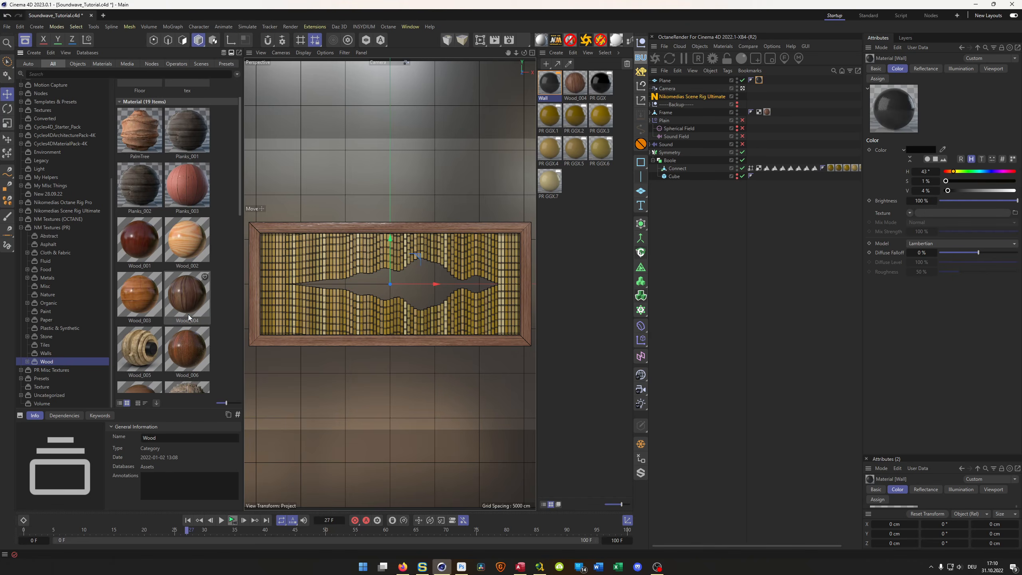
{"action": "scroll", "coordinate": [189, 314], "scroll_direction": "up", "scroll_amount": 2}
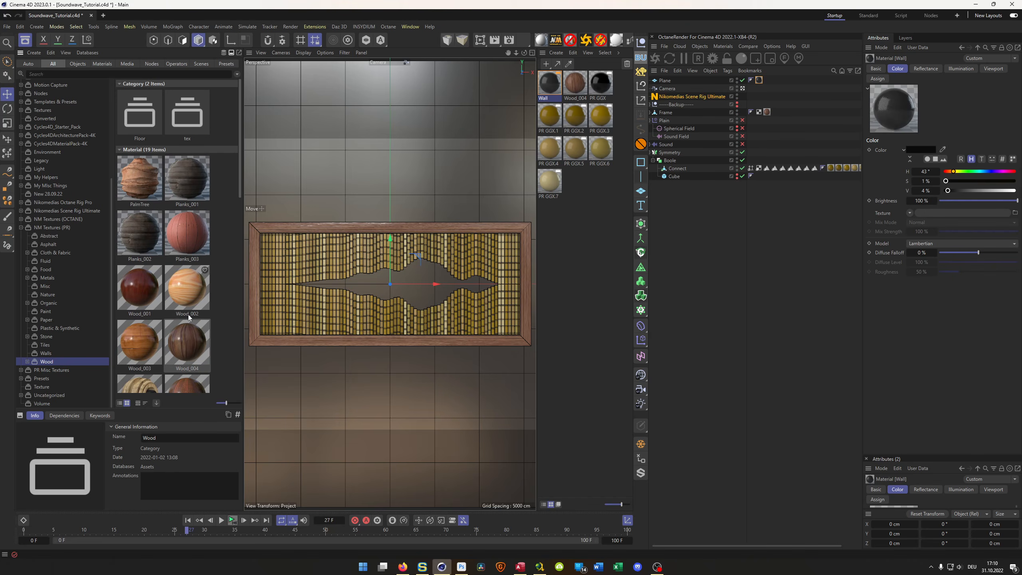
- Search the asset library for "tiles" and browse the materials in the Floor & Wall Tiles category
{"action": "left_click", "coordinate": [67, 74]}
{"action": "type", "text": "ti"}
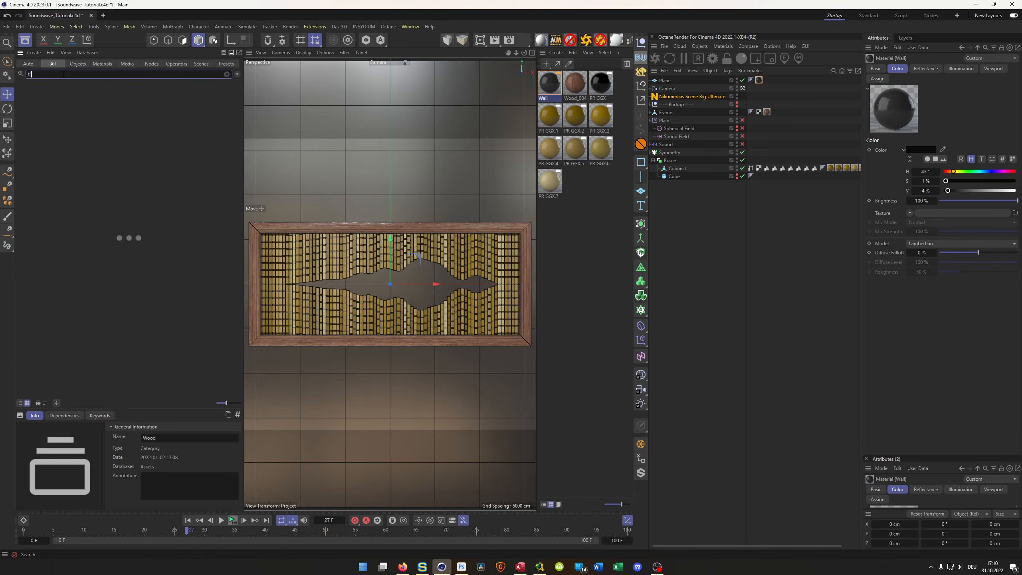
{"action": "type", "text": "les"}
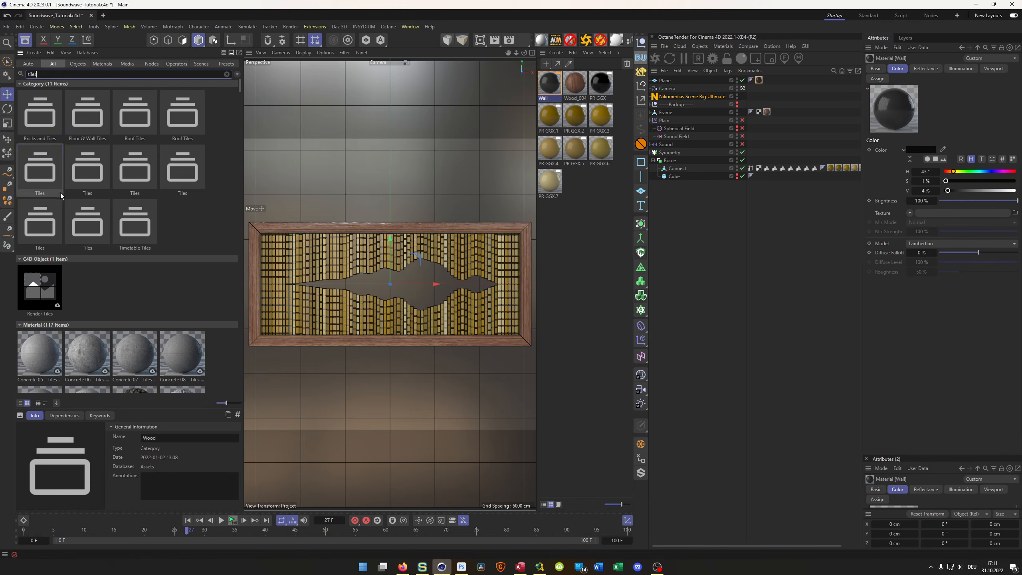
{"action": "double_click", "coordinate": [41, 181]}
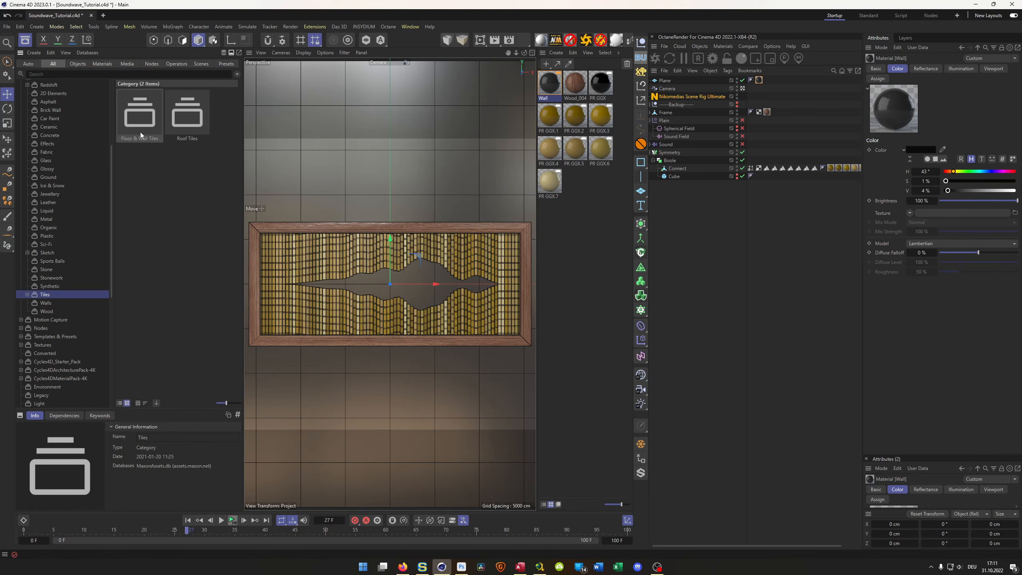
{"action": "left_click", "coordinate": [28, 295]}
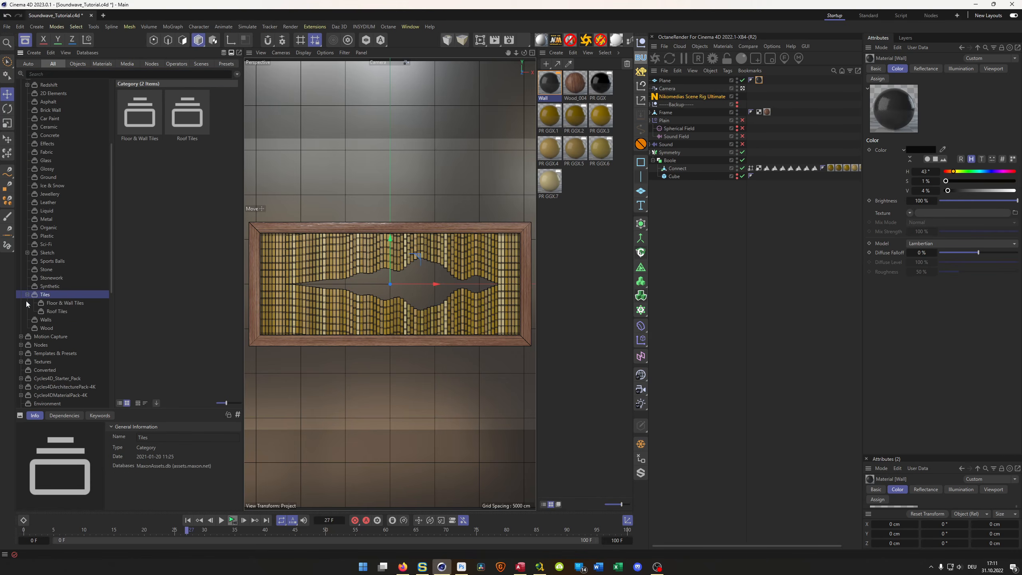
{"action": "left_click", "coordinate": [68, 302]}
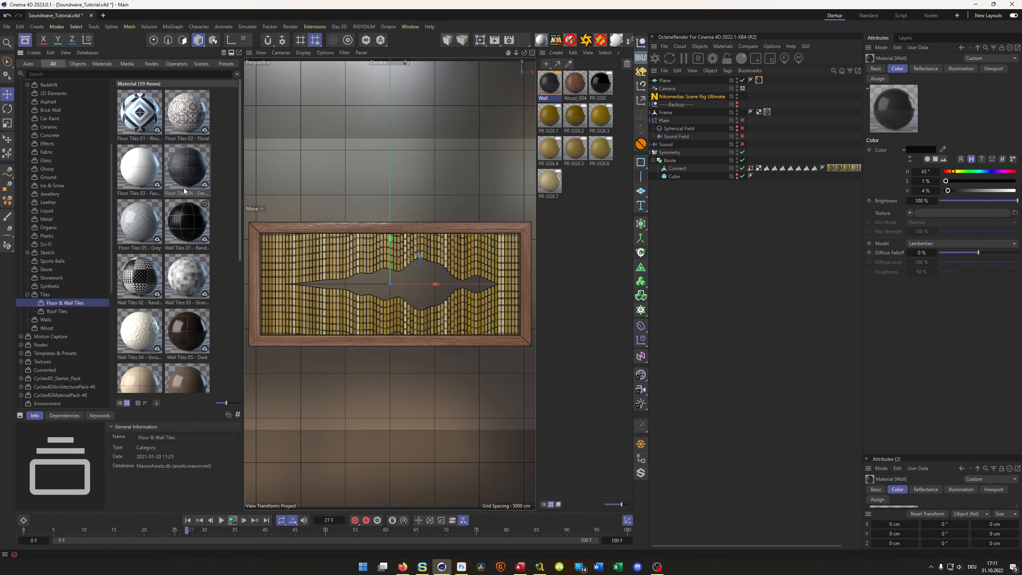
{"action": "scroll", "coordinate": [183, 174], "scroll_direction": "down", "scroll_amount": 2}
{"action": "scroll", "coordinate": [169, 191], "scroll_direction": "down", "scroll_amount": 1}
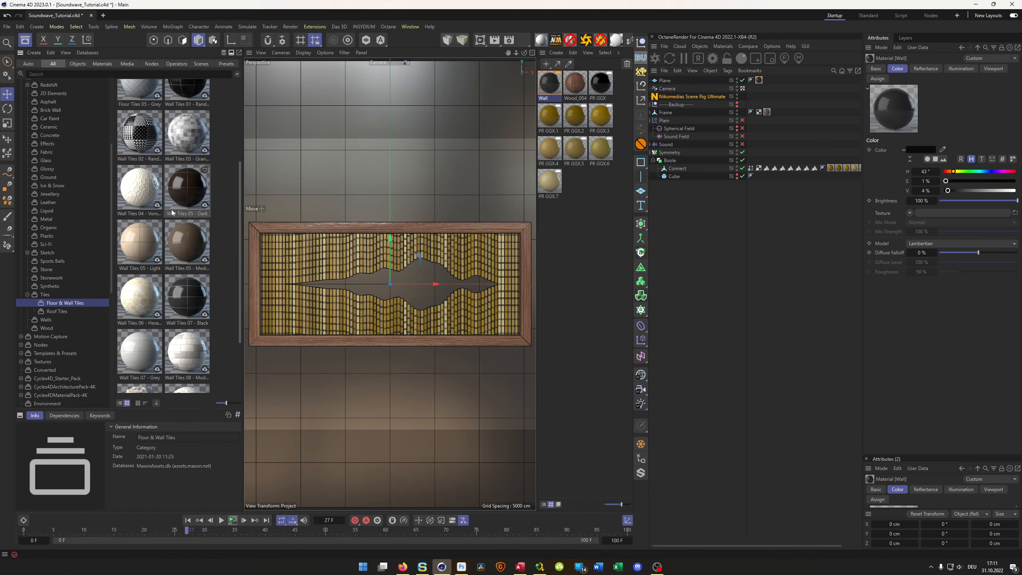
- Load the Wall Tiles 05 - Dark material, replace the Plane's material with it, and preview it in an interactive render region without the Asset Browser
{"action": "left_click", "coordinate": [180, 195]}
{"action": "left_click_drag", "start_coordinate": [180, 194], "coordinate": [570, 275]}
{"action": "left_click", "coordinate": [551, 86]}
{"action": "left_click_drag", "start_coordinate": [549, 83], "coordinate": [759, 81]}
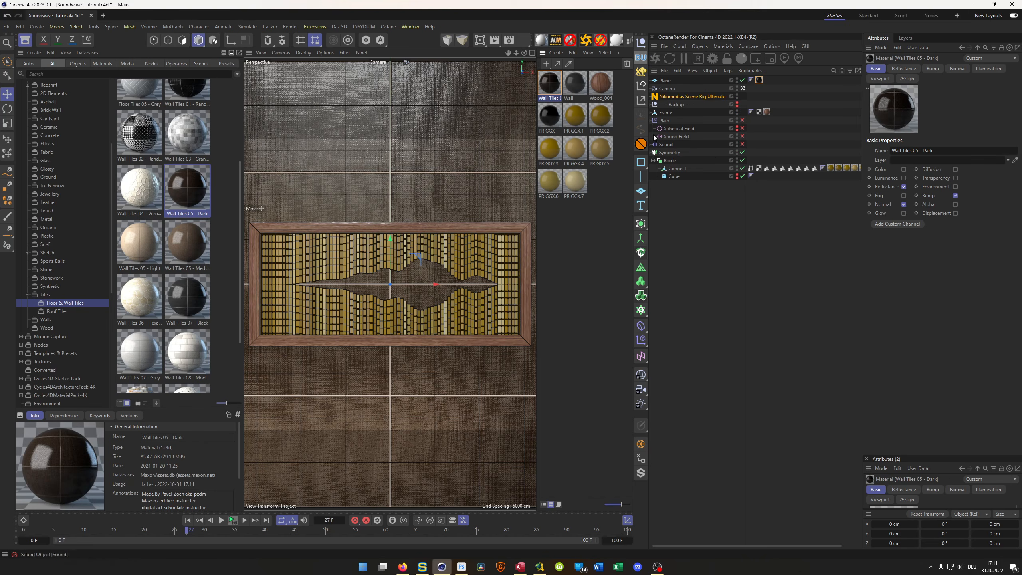
{"action": "left_click", "coordinate": [480, 40]}
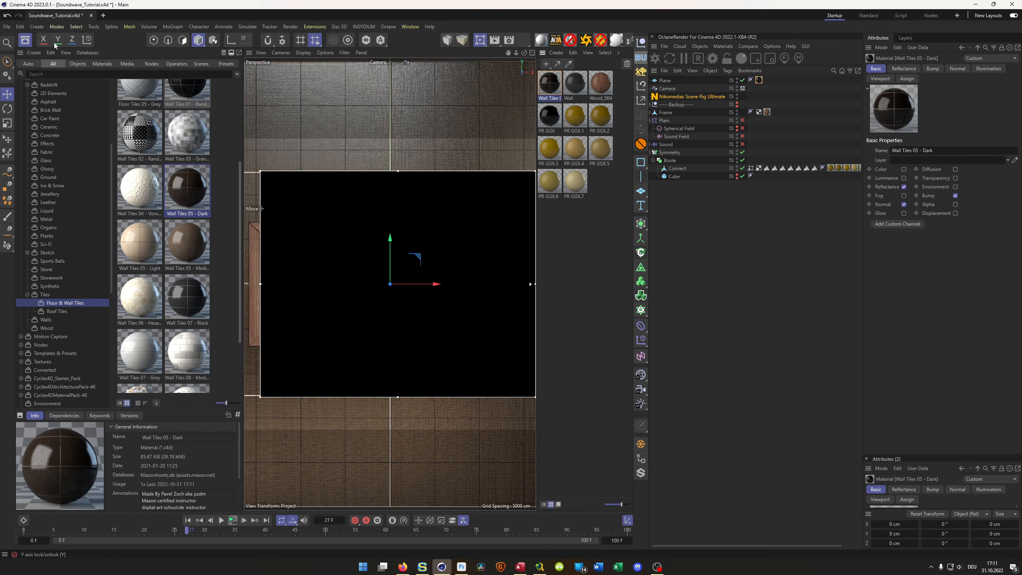
{"action": "left_click", "coordinate": [25, 40]}
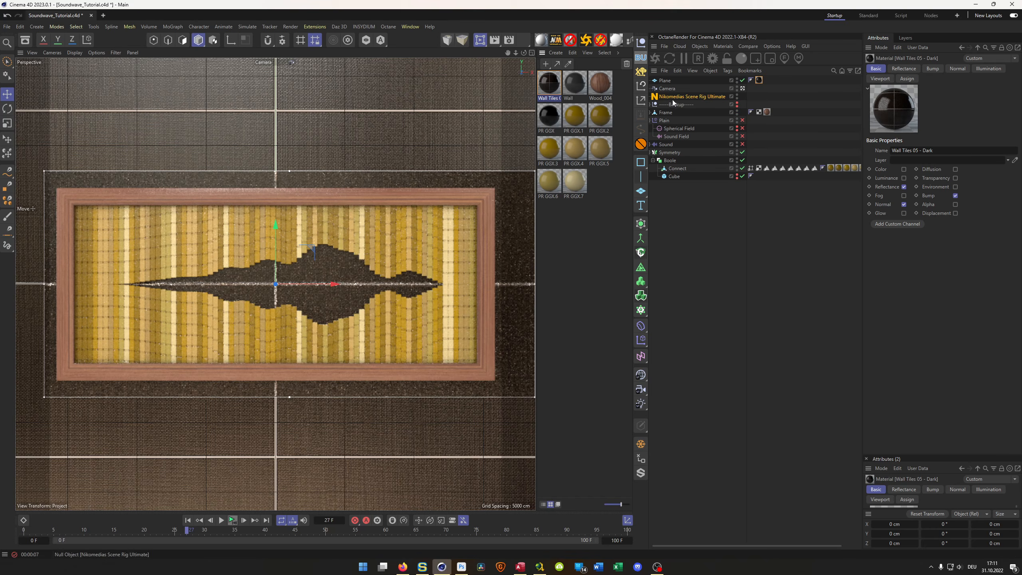
- Set Length U and Length V of the Plane's material tag to 50% to shrink the wall tiles
{"action": "left_click", "coordinate": [758, 80]}
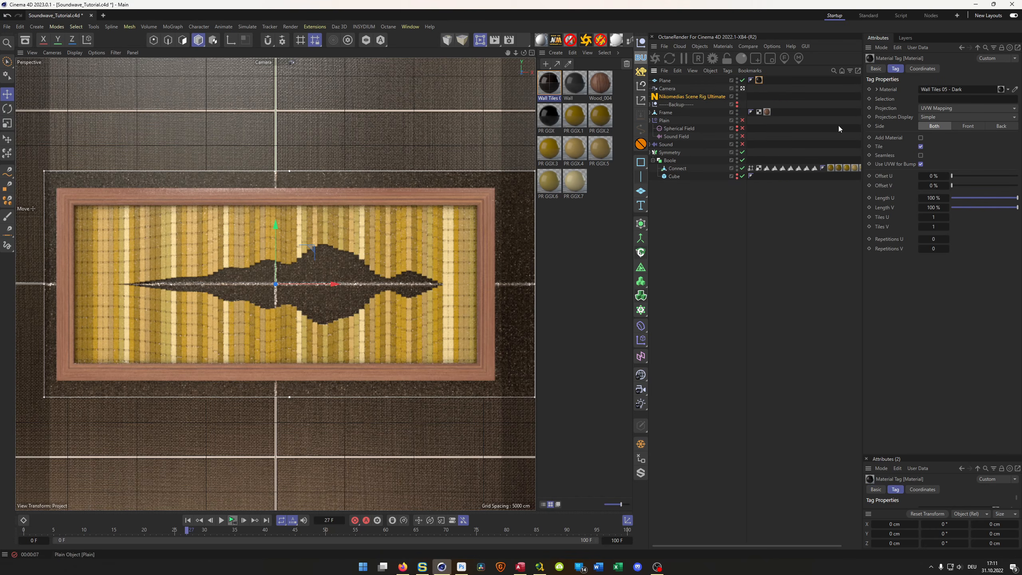
{"action": "left_click", "coordinate": [931, 198]}
{"action": "type", "text": "50"}
{"action": "key", "text": "Tab"}
{"action": "type", "text": "50"}
{"action": "key", "text": "Return"}
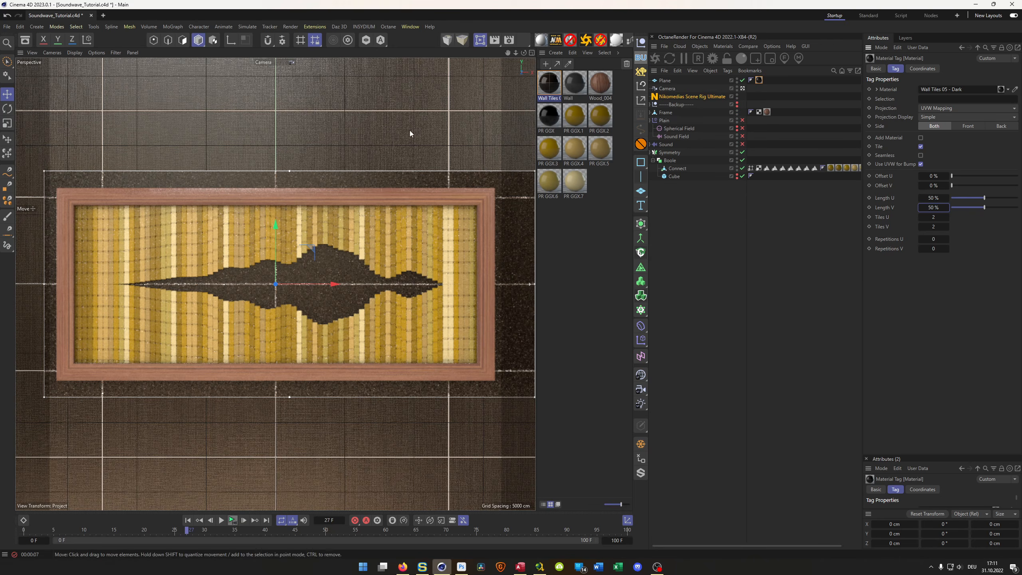
- Turn off the interactive render region and save the project
{"action": "left_click", "coordinate": [483, 45]}
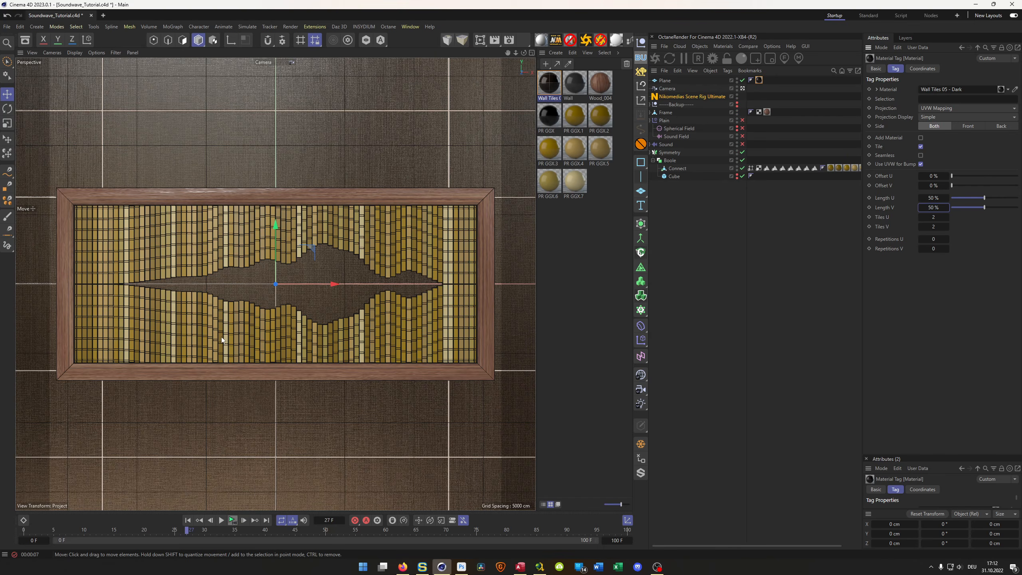
{"action": "key", "text": "ctrl+s"}
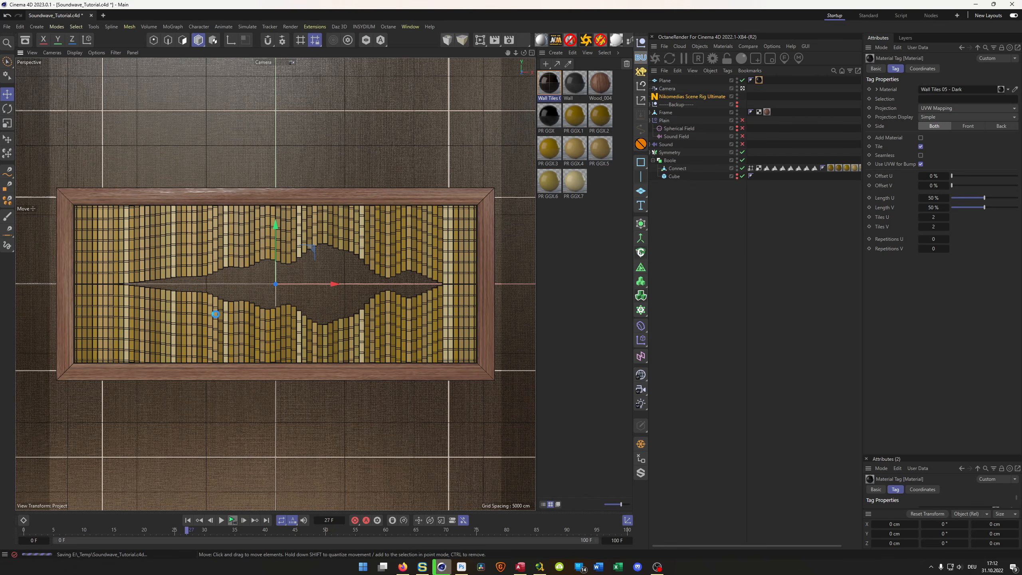